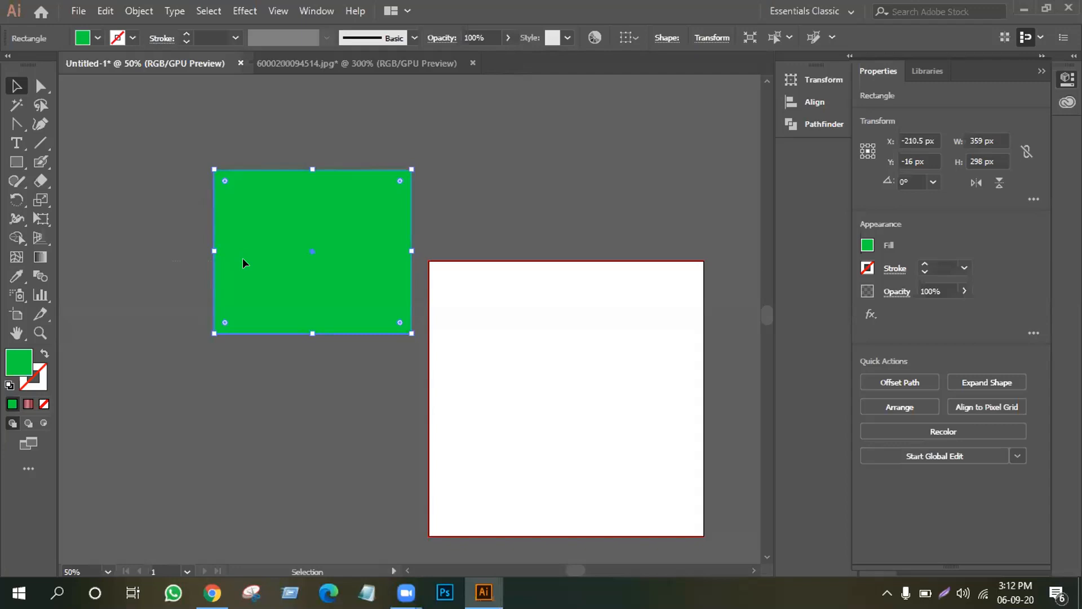
Pan the blank artboard to the window centre, zoom in and out, then return to the Selection tool.
click(17, 333)
drag(412, 368, 366, 312)
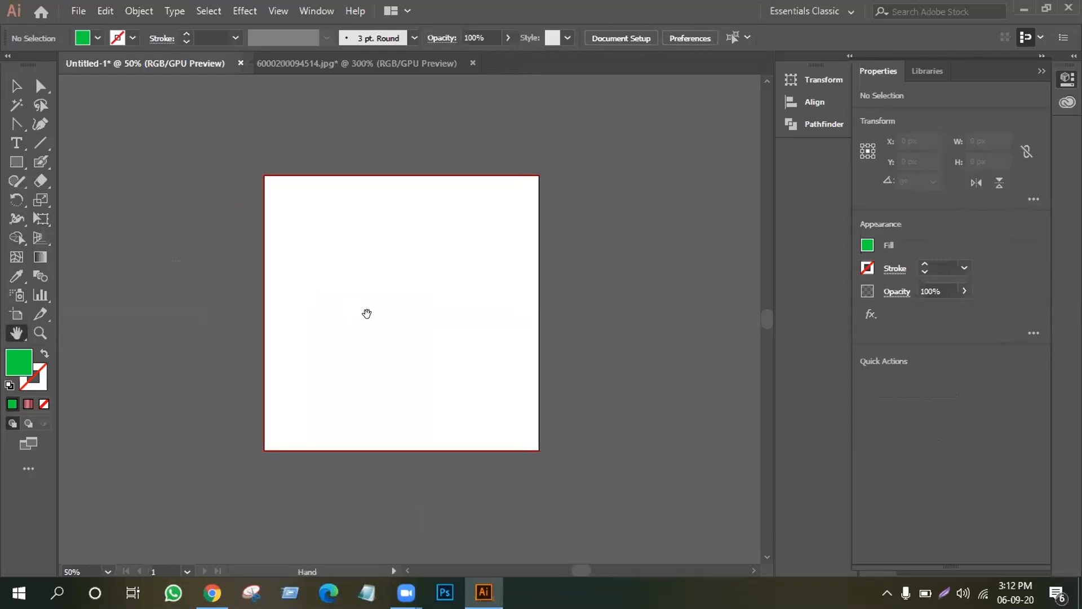
key(ctrl+equal)
key(ctrl+equal)
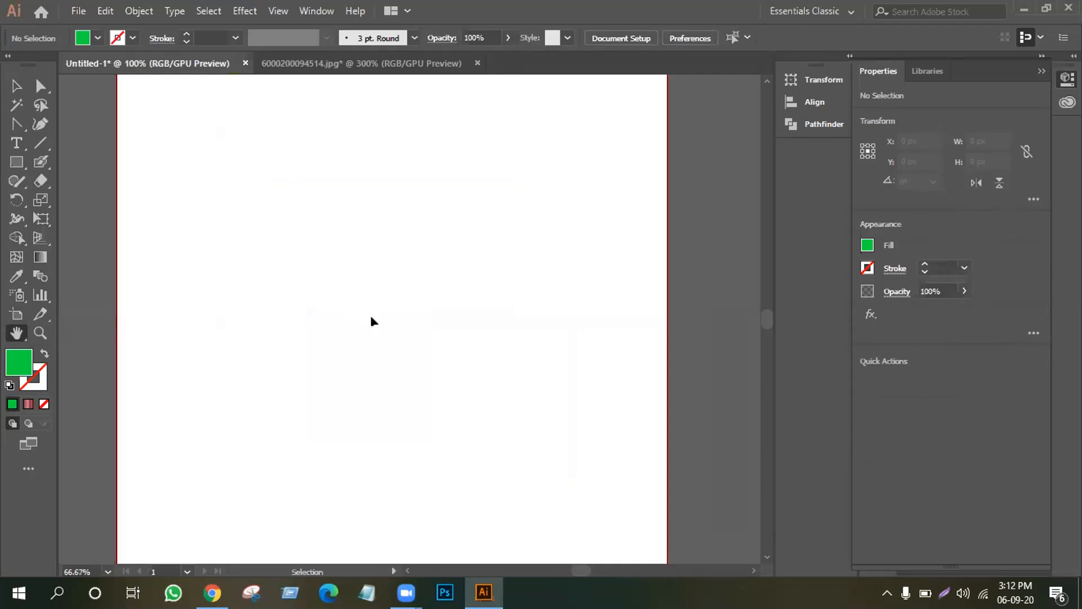
key(ctrl+minus)
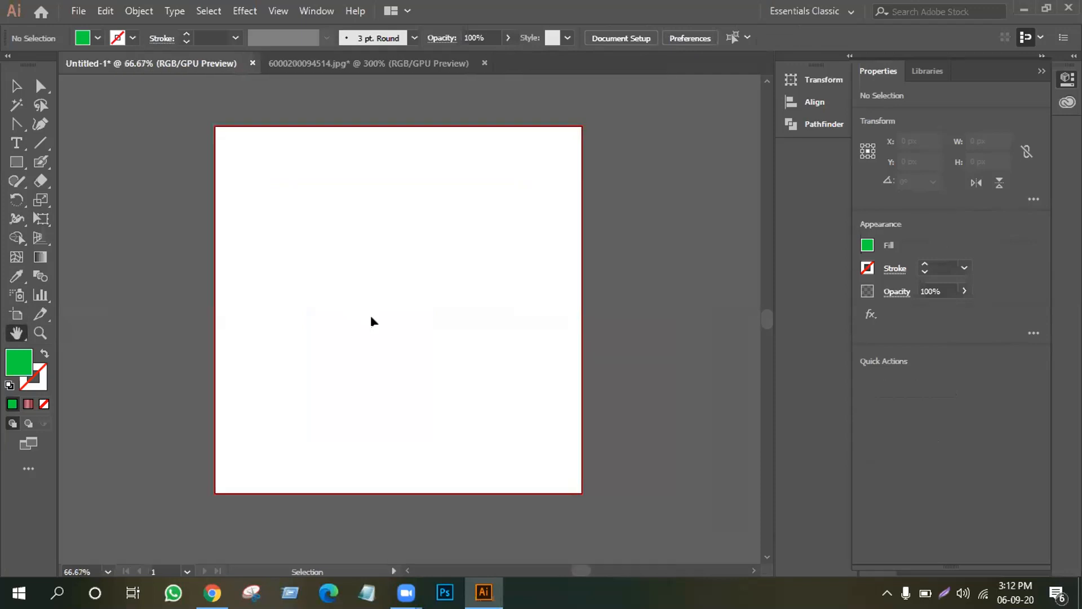
key(ctrl+equal)
key(ctrl+minus)
click(8, 83)
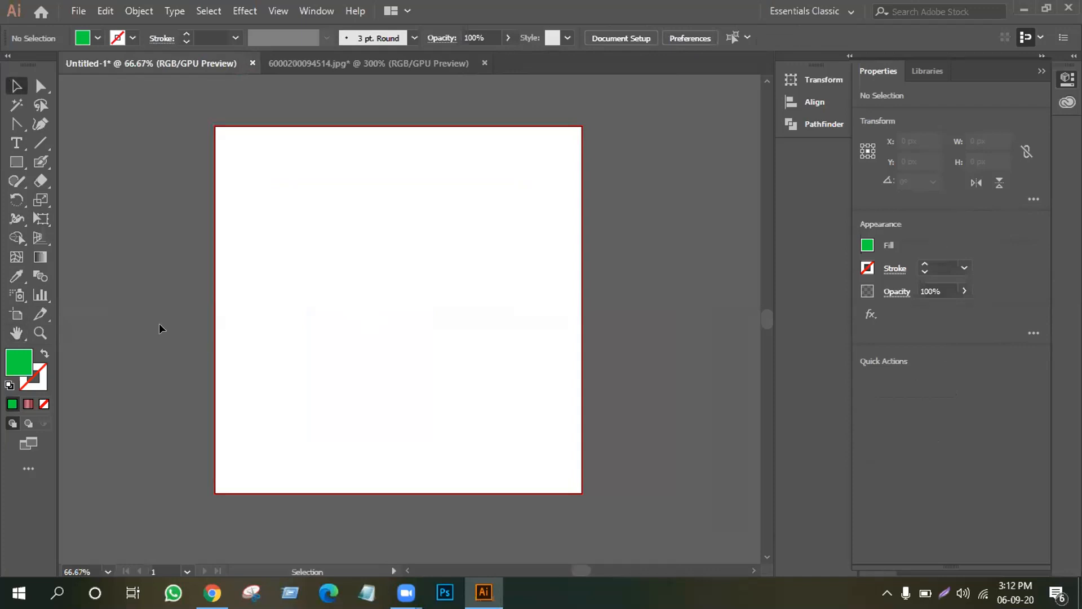
Place a LOREM IPSUM text line and enlarge it proportionally to 55.59 pt, shifting it right.
click(16, 143)
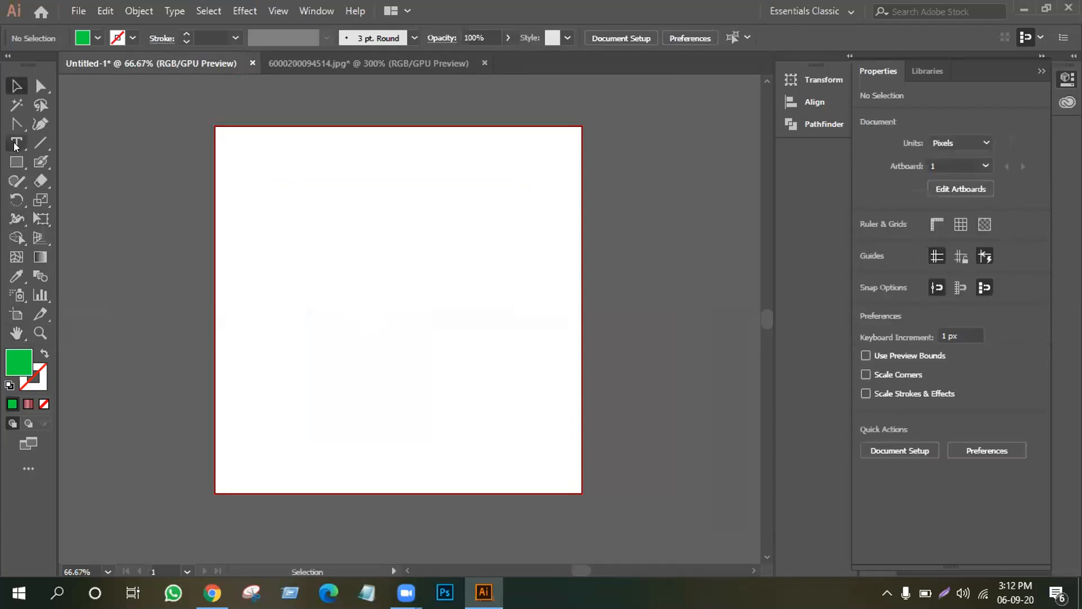
click(305, 326)
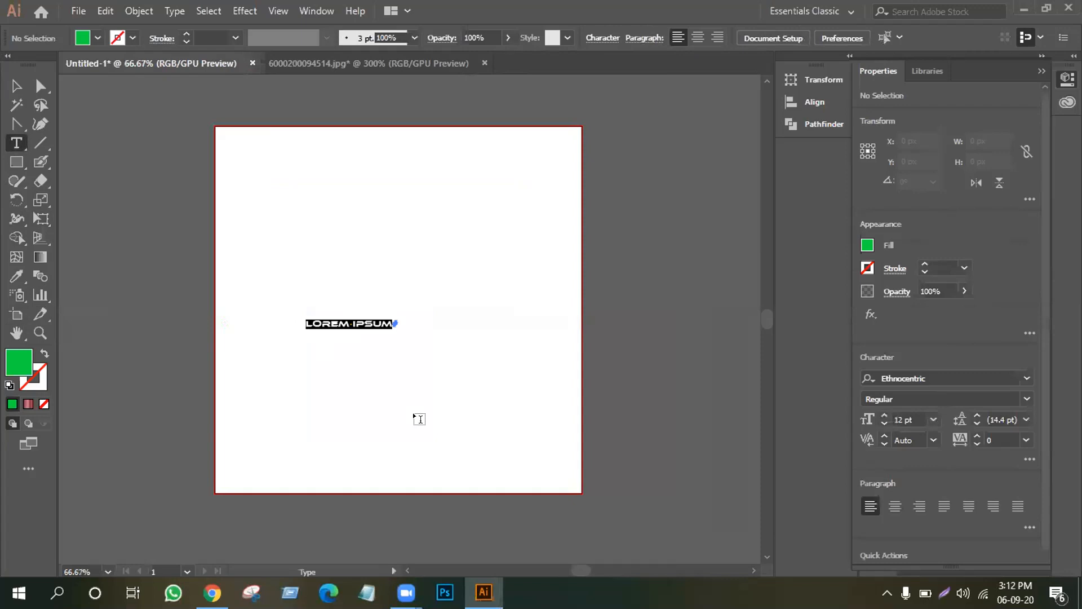
key(Escape)
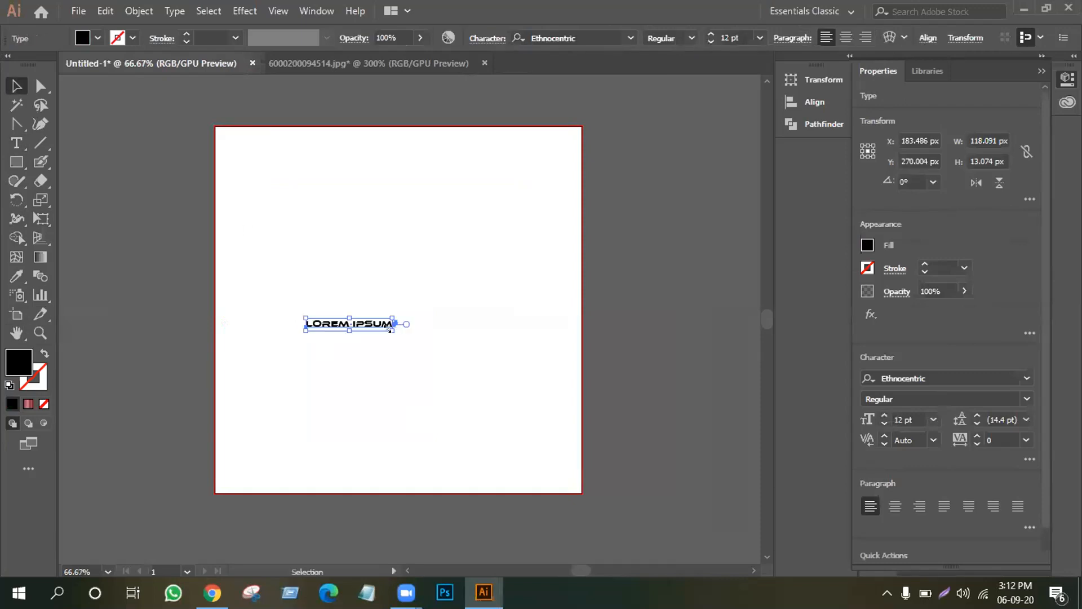
key(shift)
drag(391, 325, 549, 347)
drag(424, 334, 478, 334)
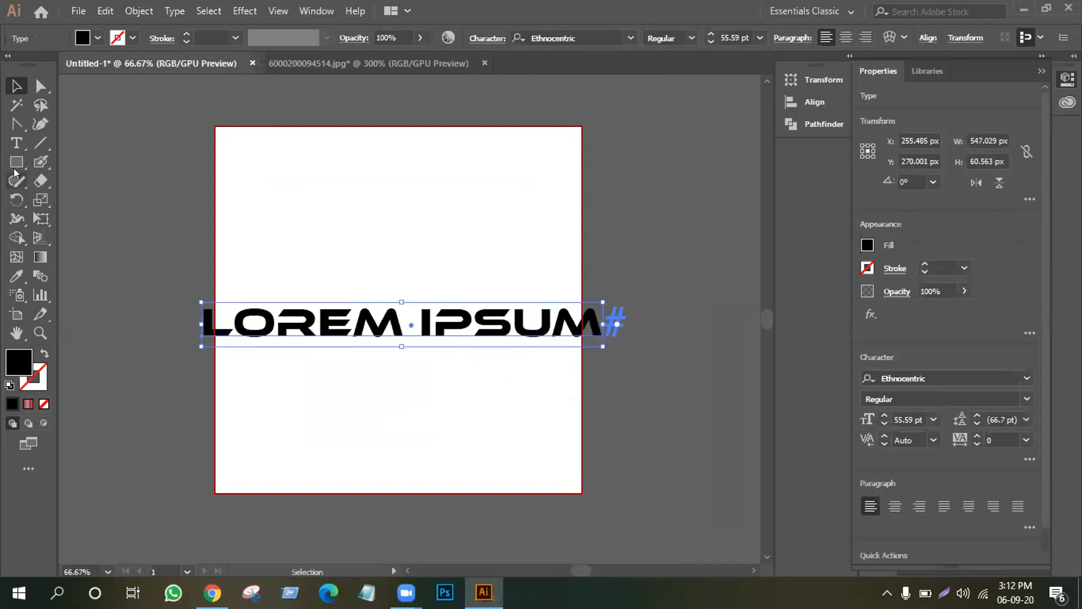
Edit the text to read LOREM and move it up near the artboard's top.
click(16, 144)
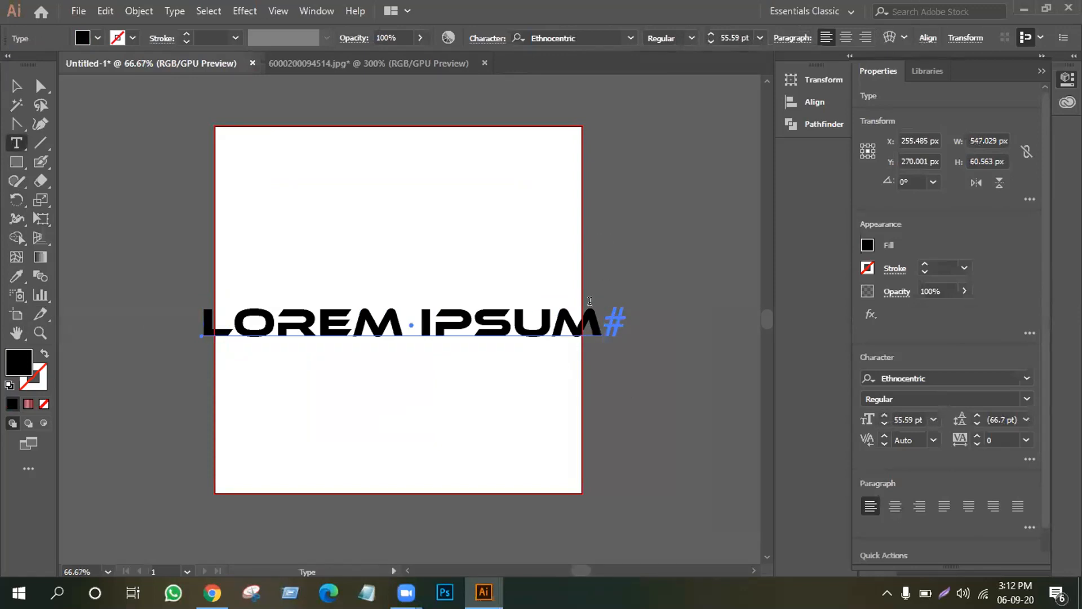
click(590, 301)
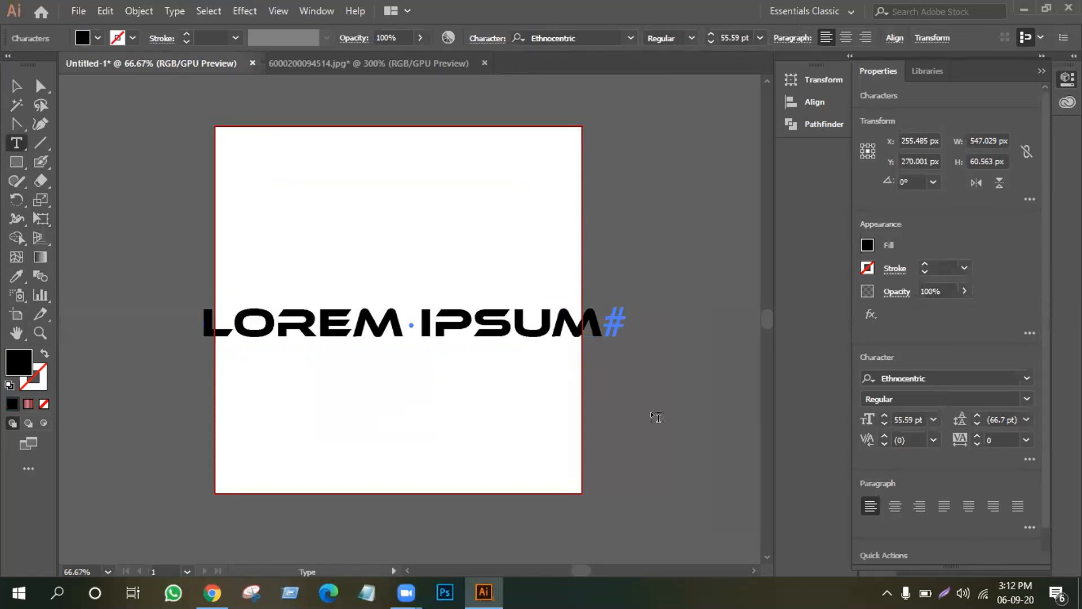
key(BackSpace)
key(BackSpace)
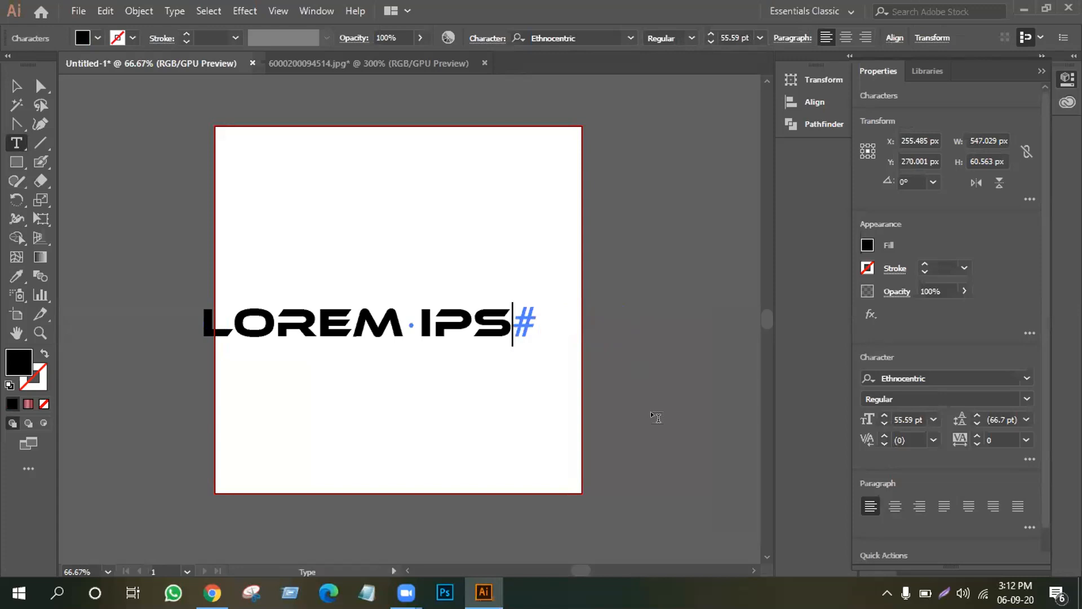
key(BackSpace)
key(BackSpace)
key(BackSpace)
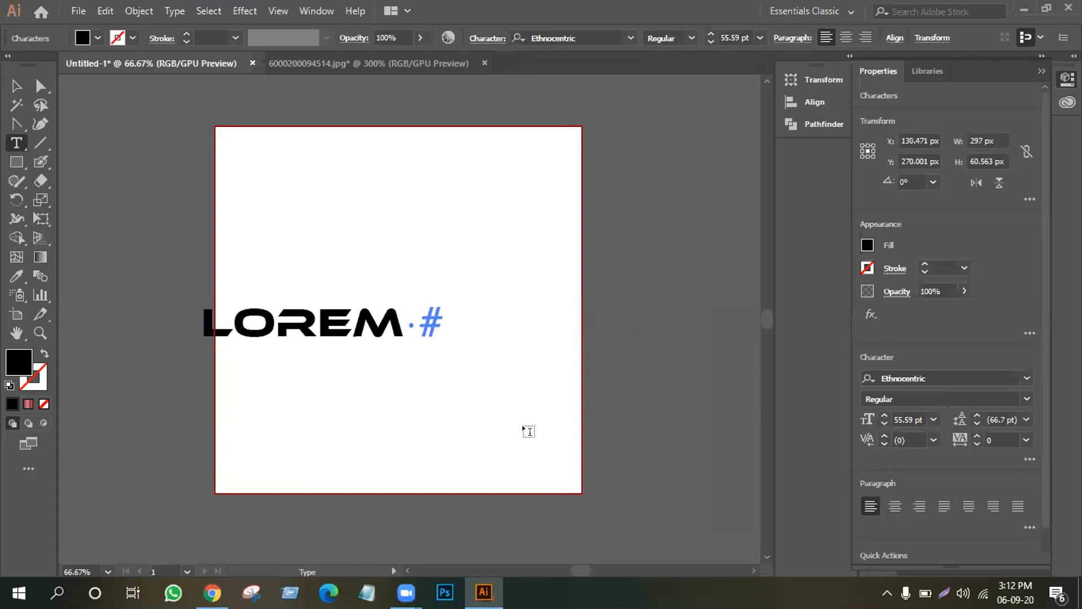
click(16, 86)
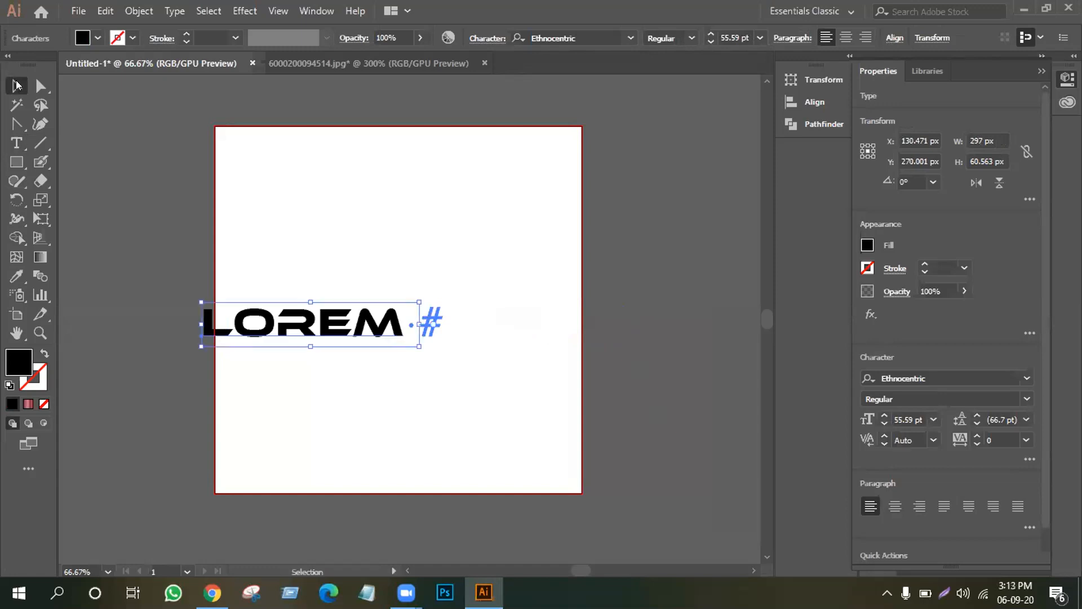
click(377, 405)
drag(336, 324, 452, 240)
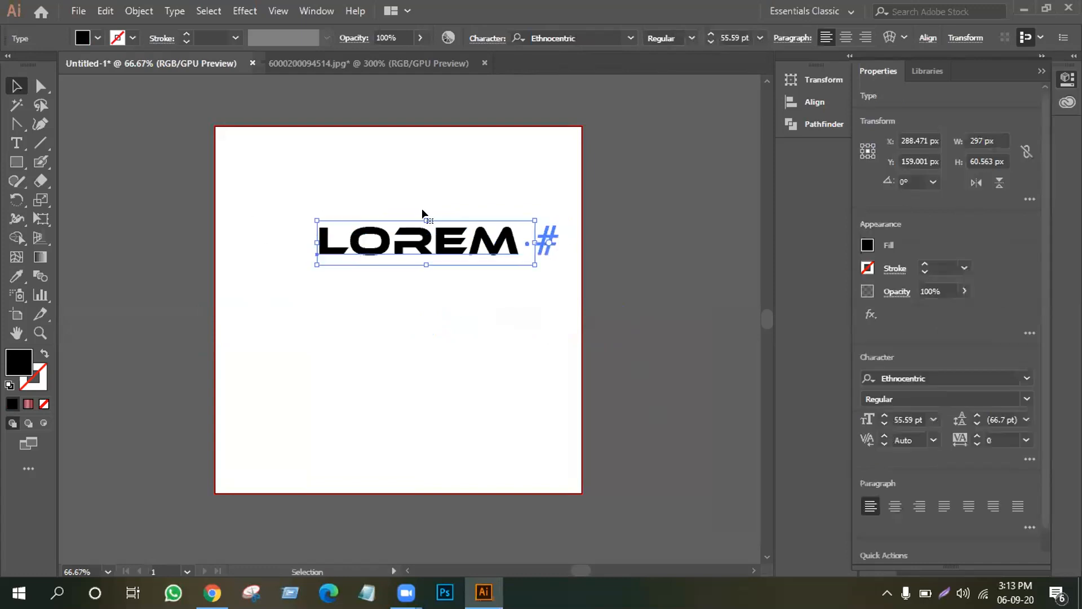
Delete the LOREM text and type a new text line reading EXPOSE.
key(Delete)
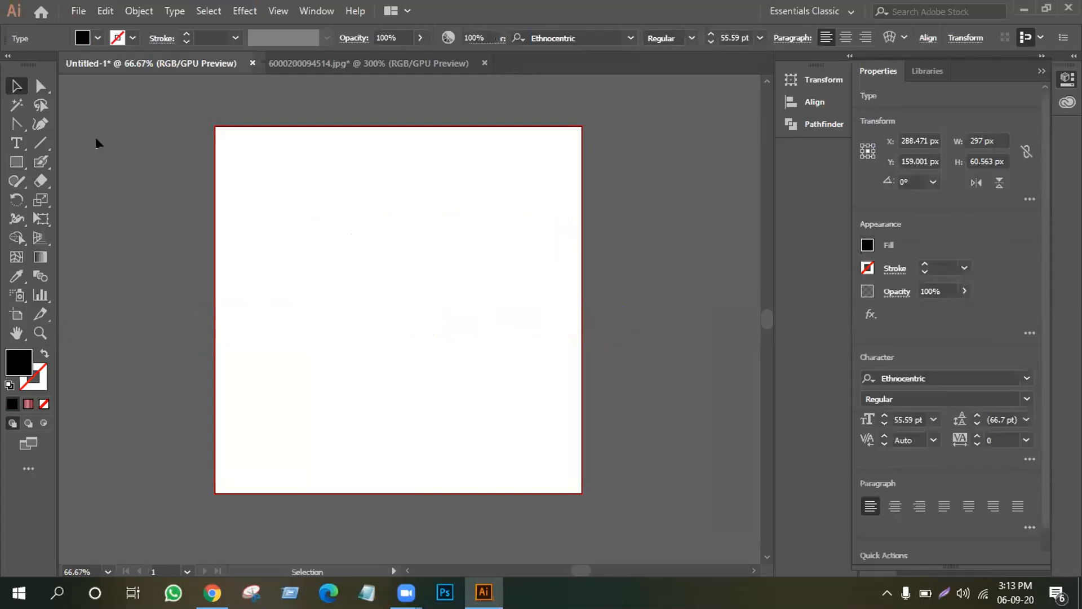
click(16, 141)
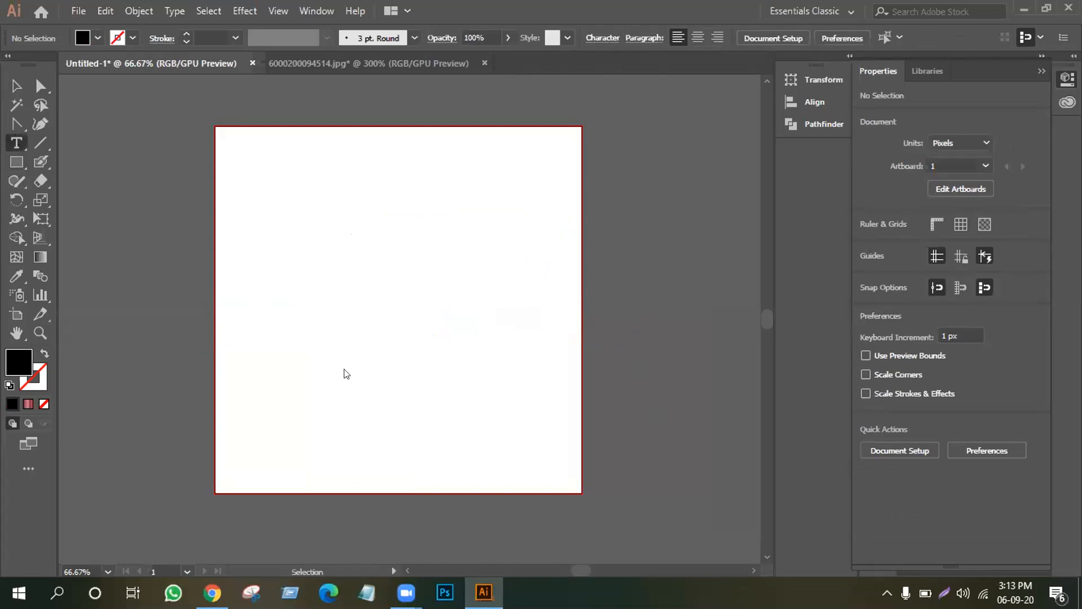
click(298, 335)
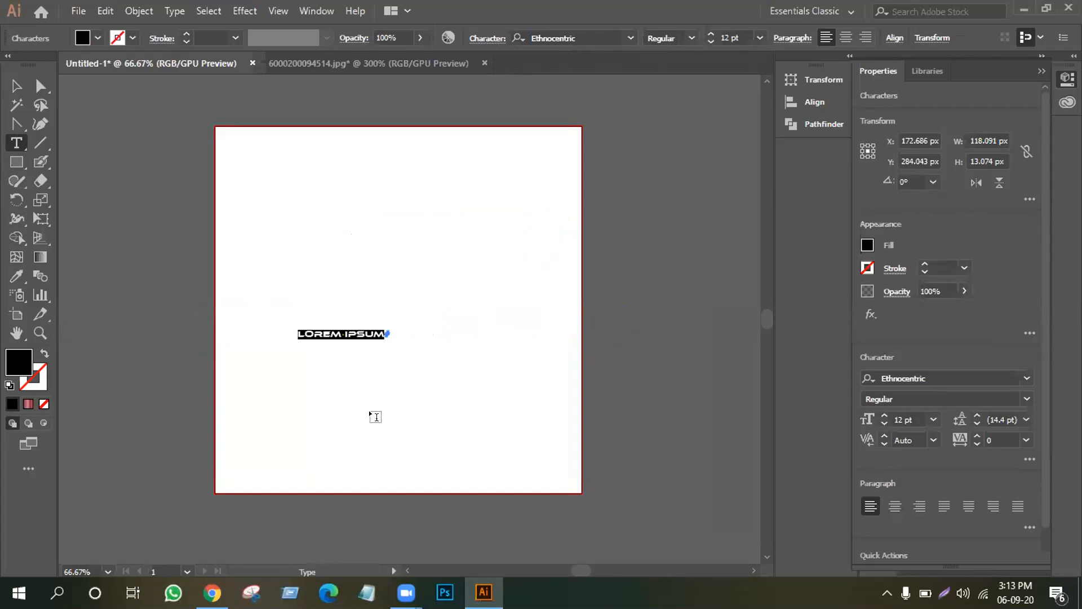
key(BackSpace)
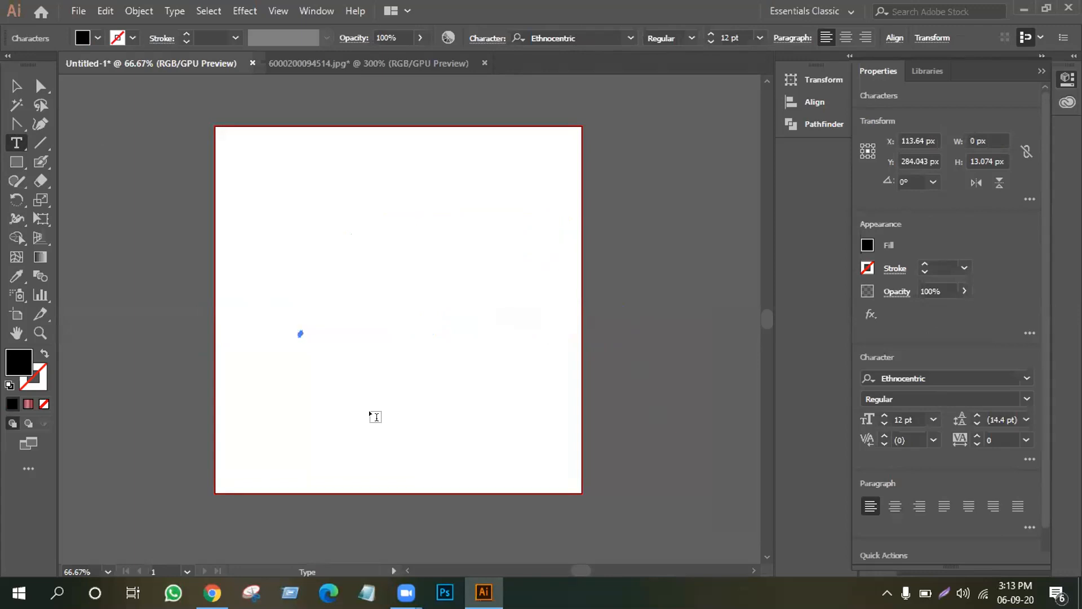
text(x)
key(BackSpace)
text(expose)
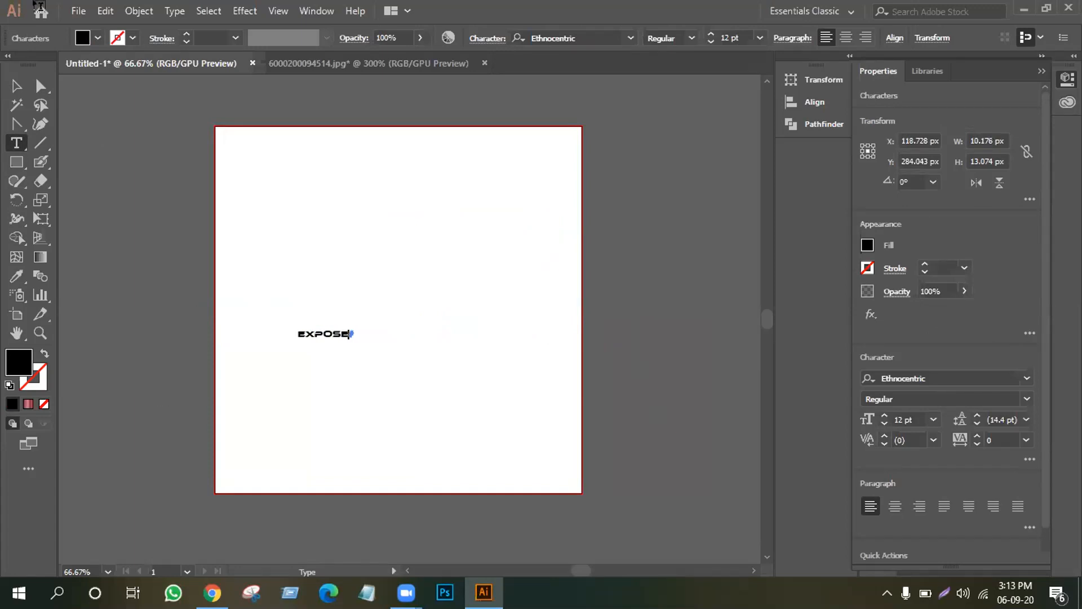
Enlarge EXPOSE to about 82.75 pt and centre it on the artboard.
click(17, 89)
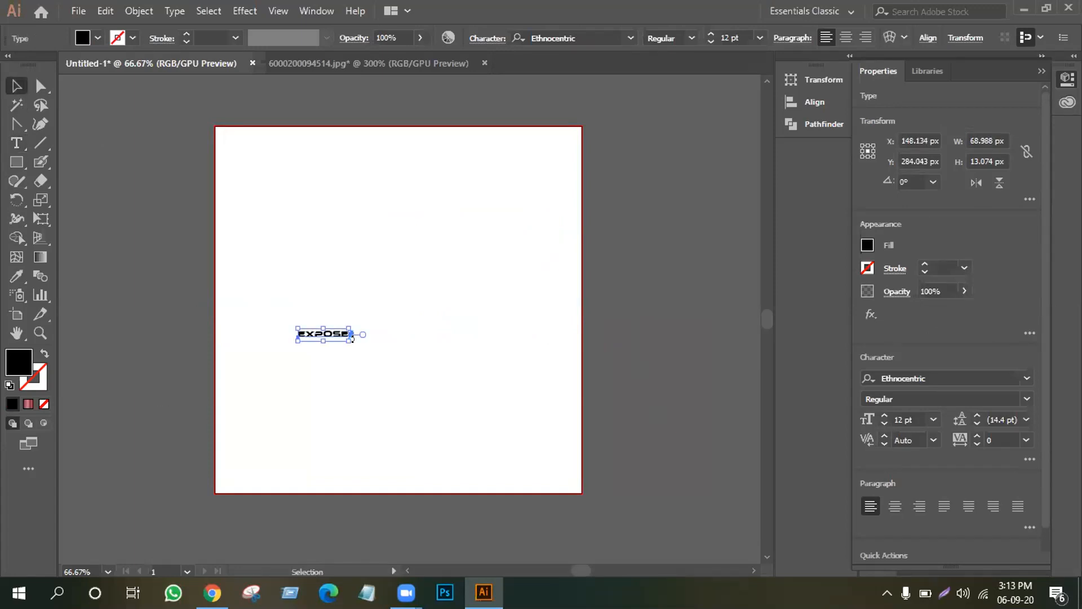
drag(340, 337, 497, 399)
drag(478, 342, 536, 346)
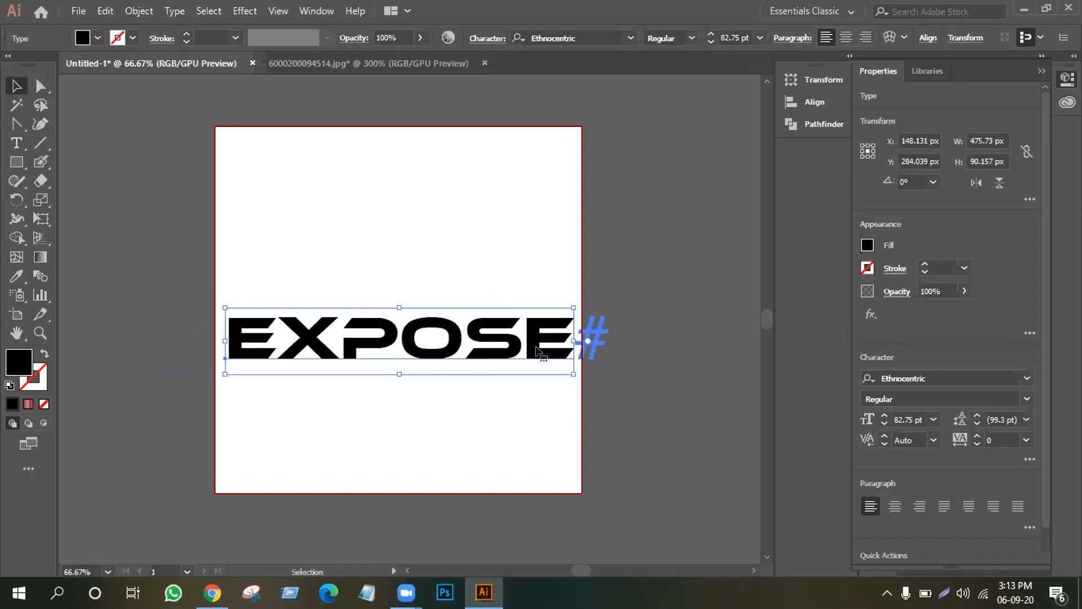
click(547, 422)
Preview 3D Extrude & Bevel on EXPOSE, cancel it, and move the text left past the artboard edge.
click(315, 11)
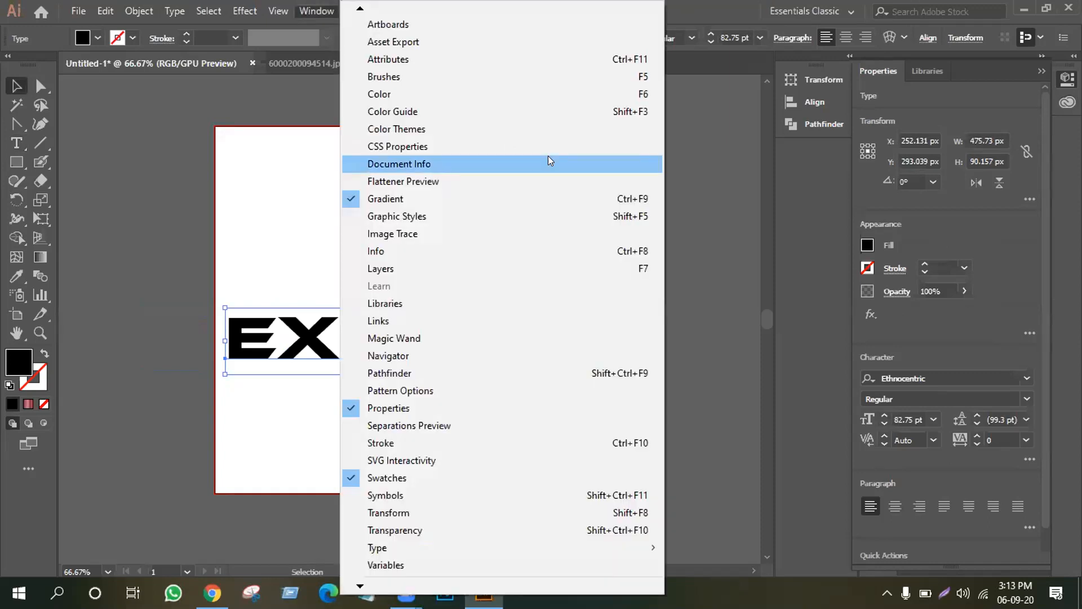
click(743, 104)
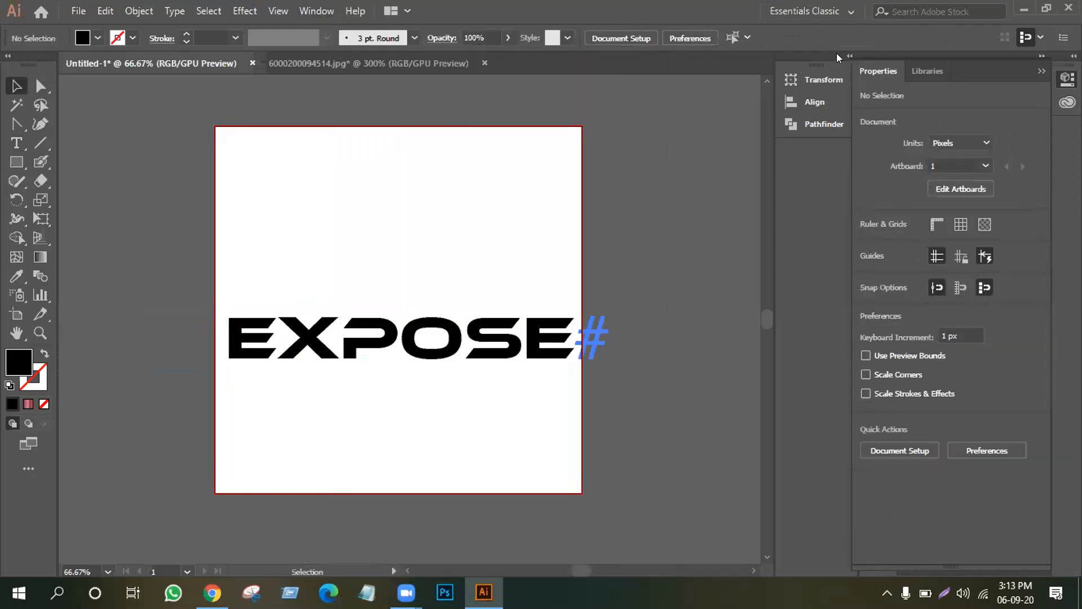
click(248, 11)
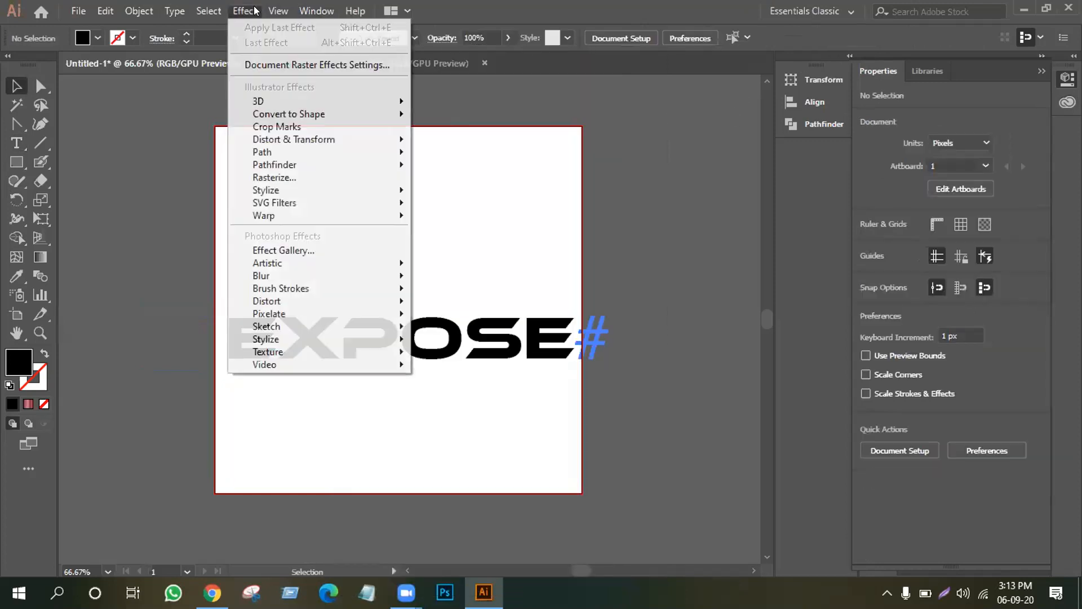
mouse_move(259, 100)
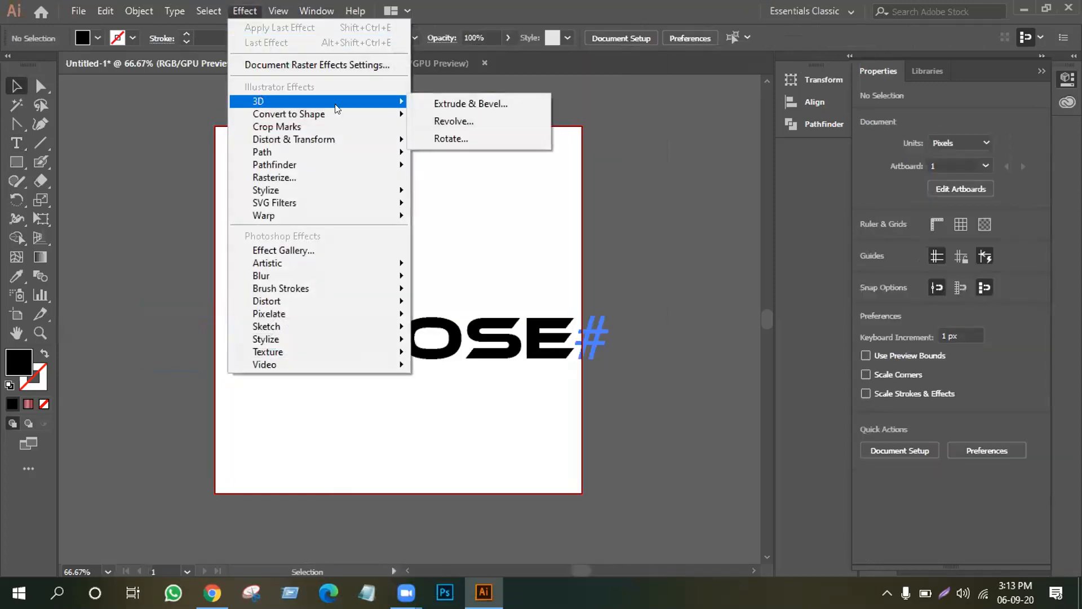
click(489, 100)
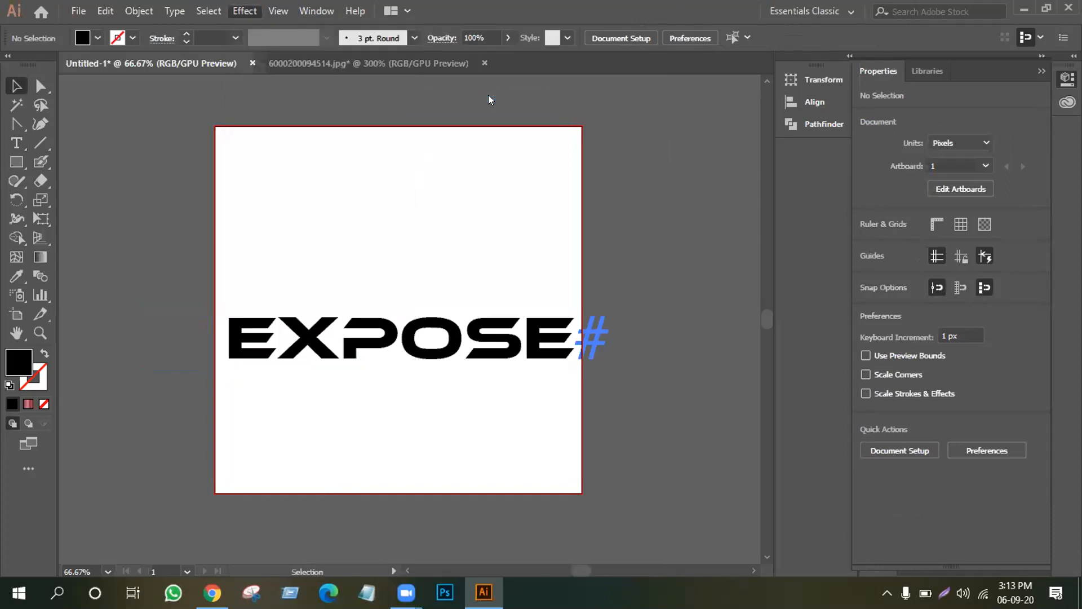
click(577, 424)
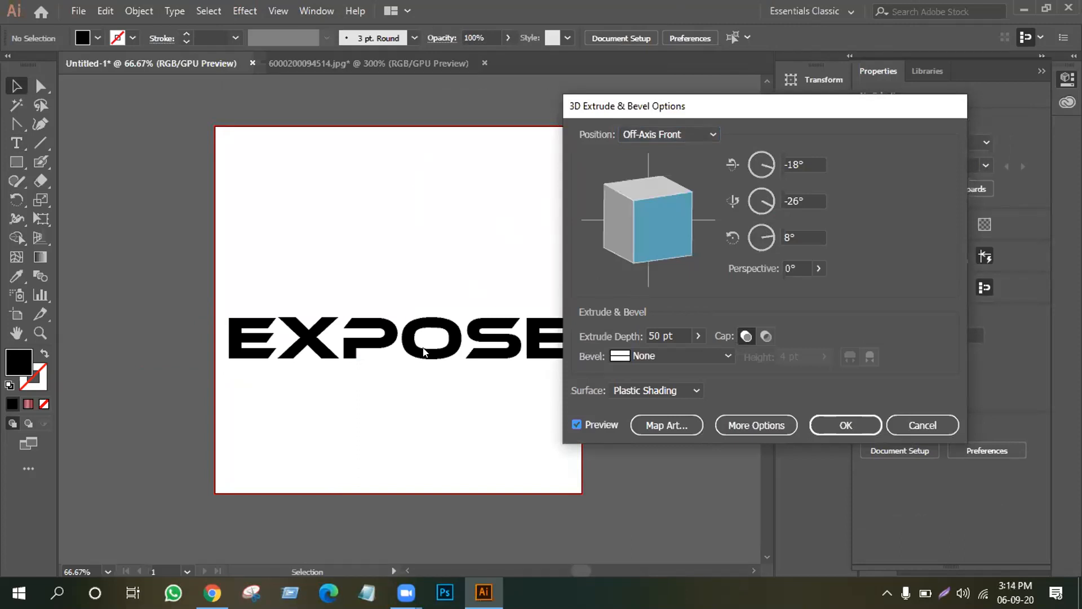
click(906, 424)
drag(501, 362, 421, 348)
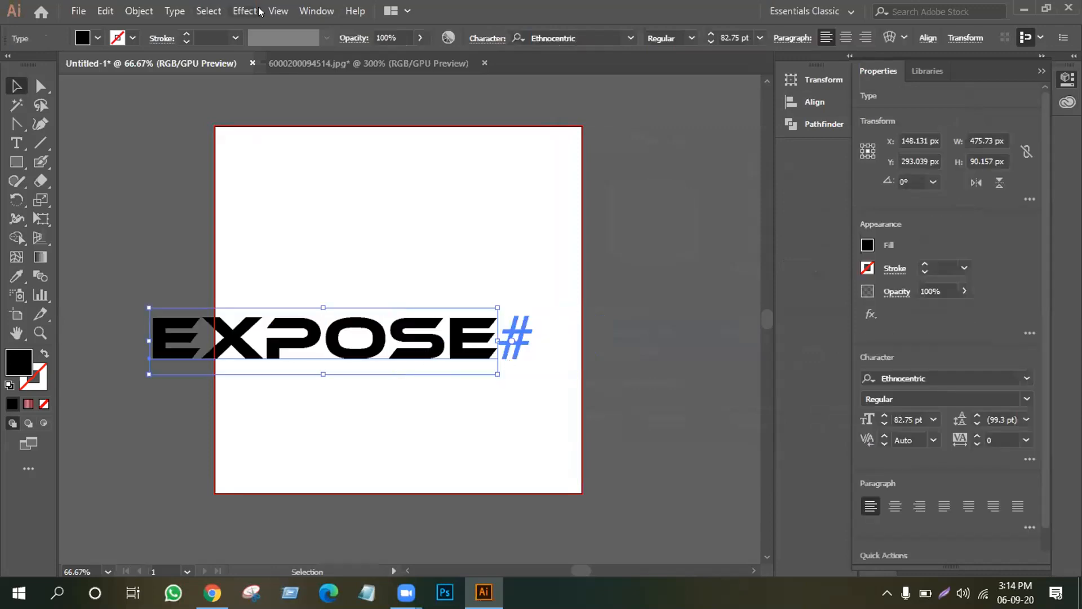
Open 3D Extrude & Bevel for EXPOSE, set the X-axis rotation to 49°, and preview it.
click(239, 11)
mouse_move(389, 101)
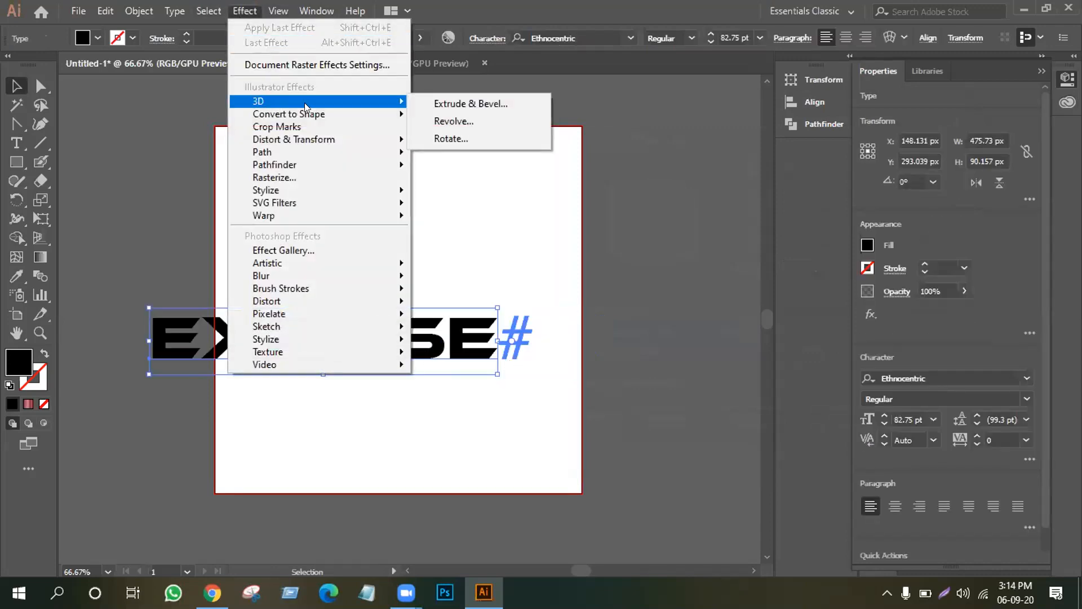
click(469, 103)
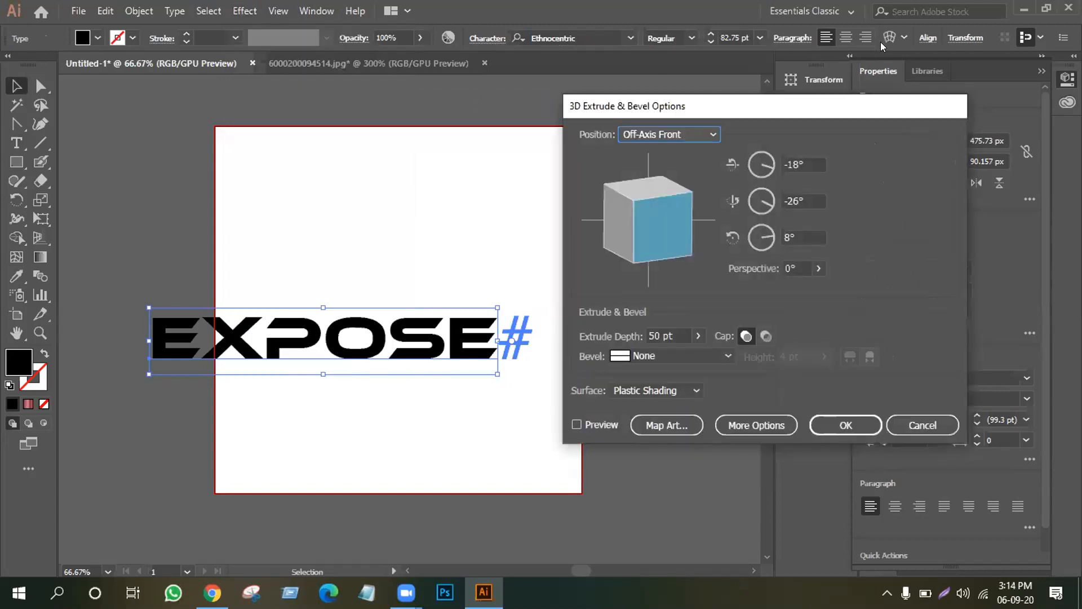
click(766, 163)
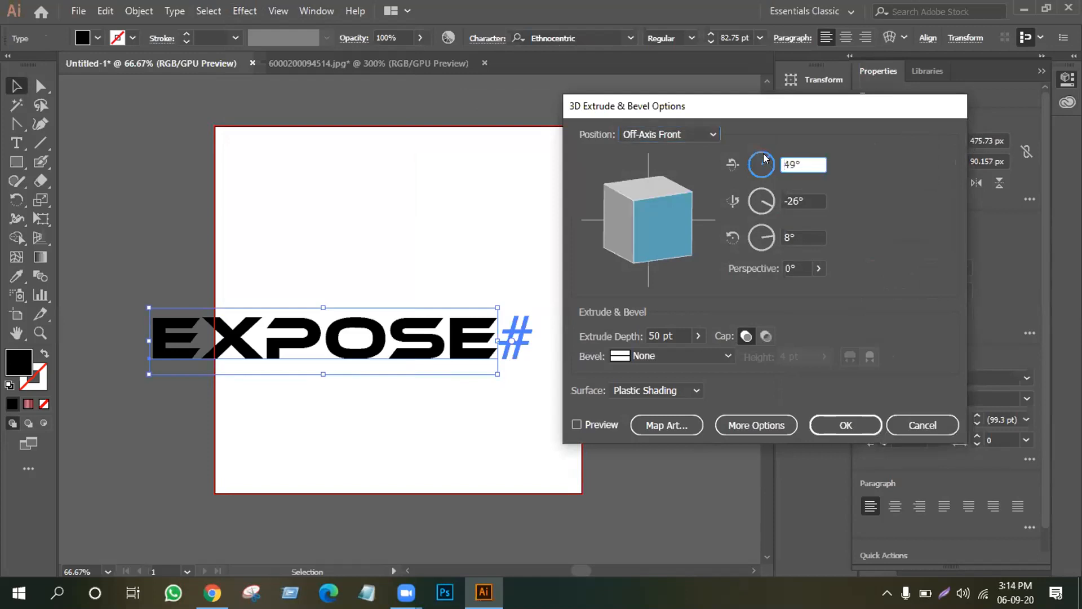
click(576, 424)
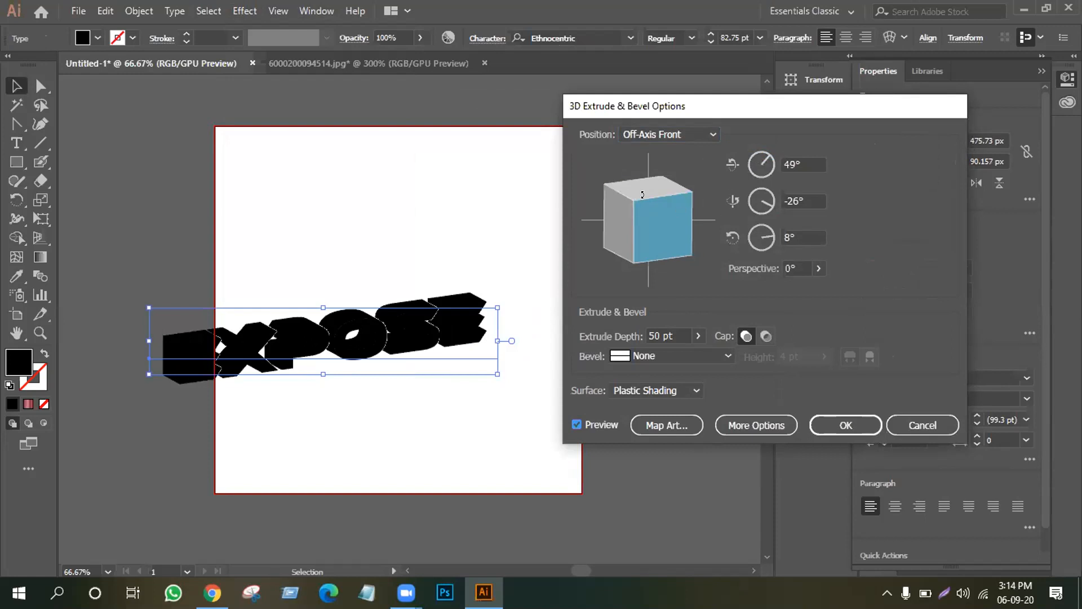
Rotate the extruded EXPOSE to -58°, -17°, 51° with the preview cube and apply it.
drag(768, 158, 769, 168)
drag(629, 214, 694, 201)
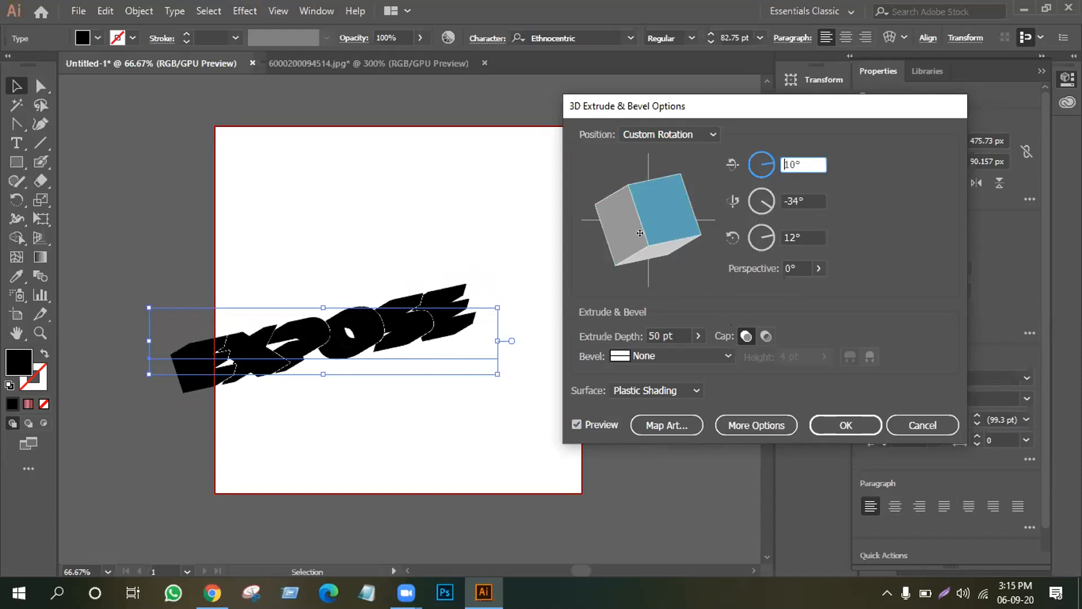
drag(645, 227, 652, 277)
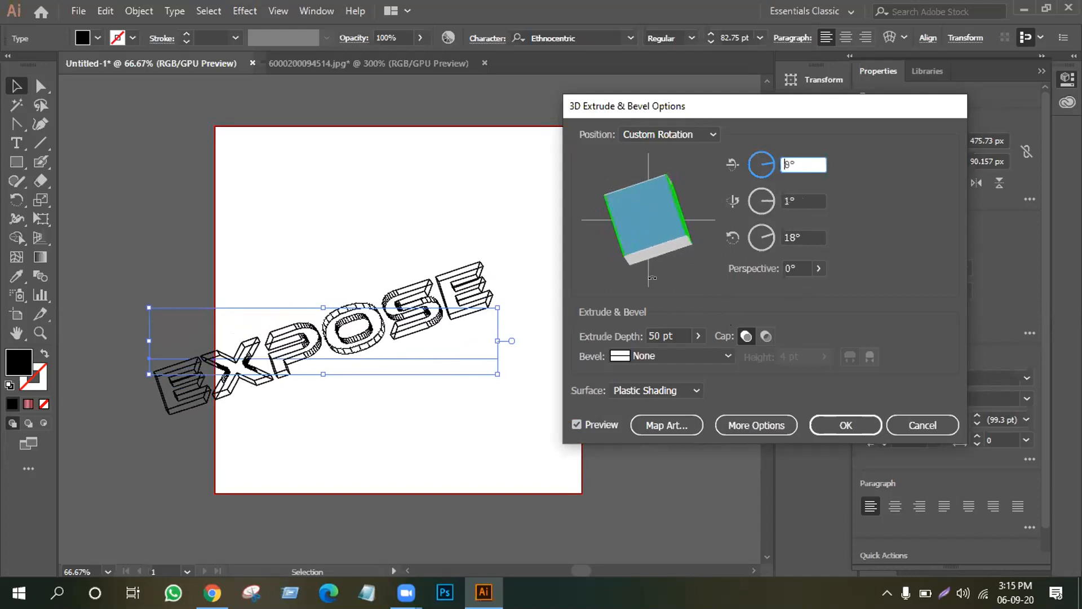
drag(650, 234, 704, 263)
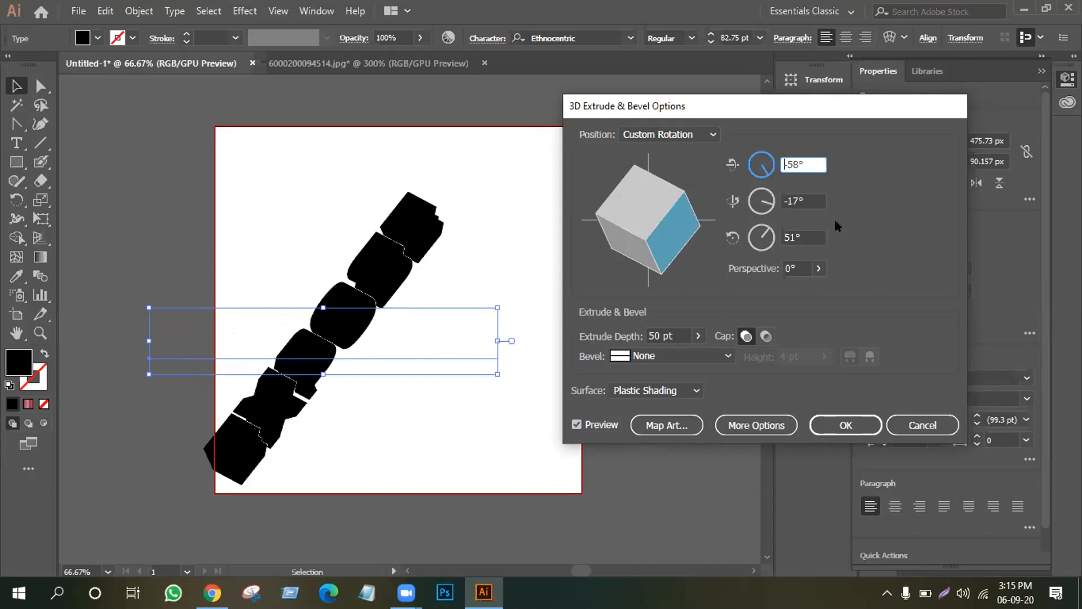
click(848, 426)
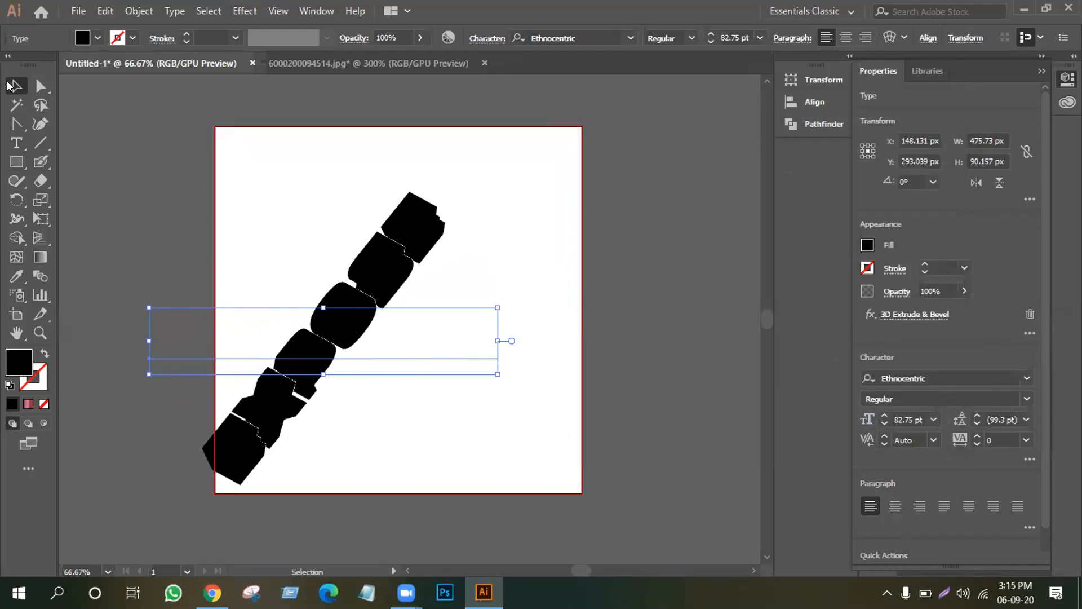
Expand the 3D text's appearance and give it a solid mauve fill after trying a pink gradient.
click(134, 7)
click(207, 191)
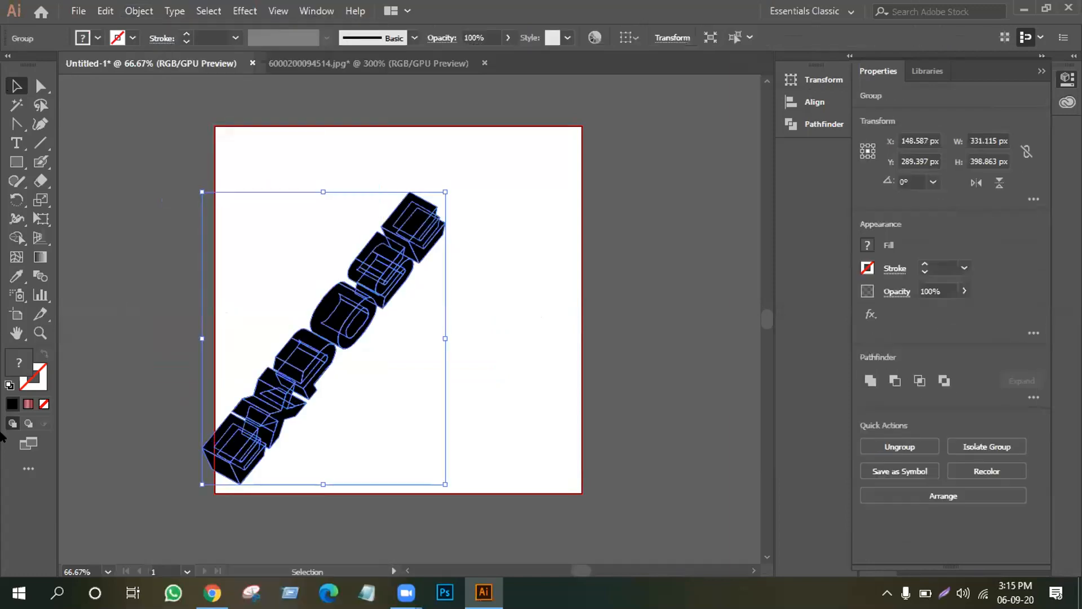
click(28, 404)
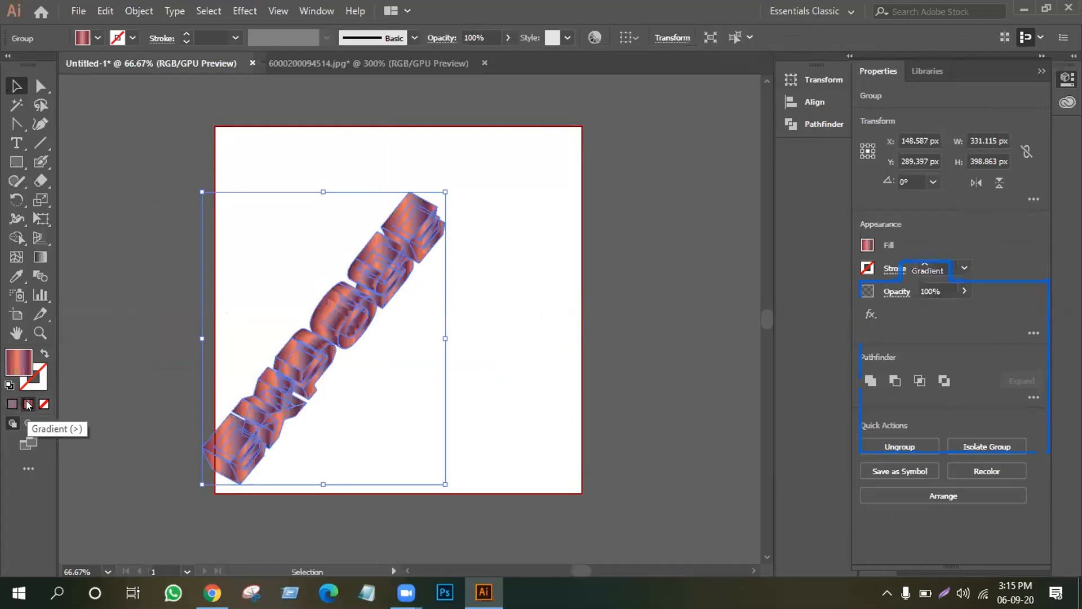
click(500, 431)
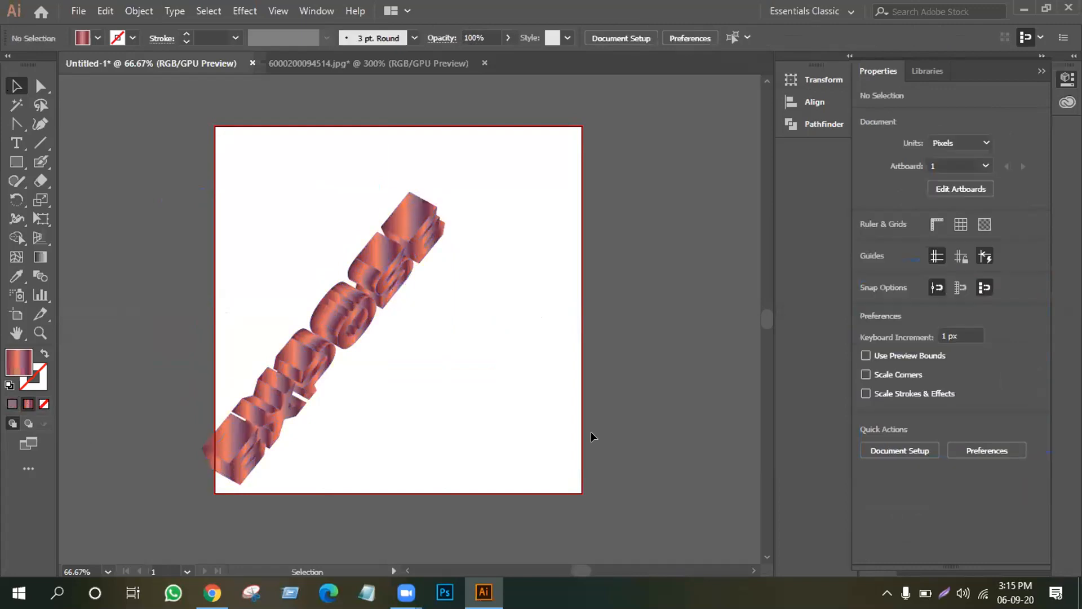
click(344, 324)
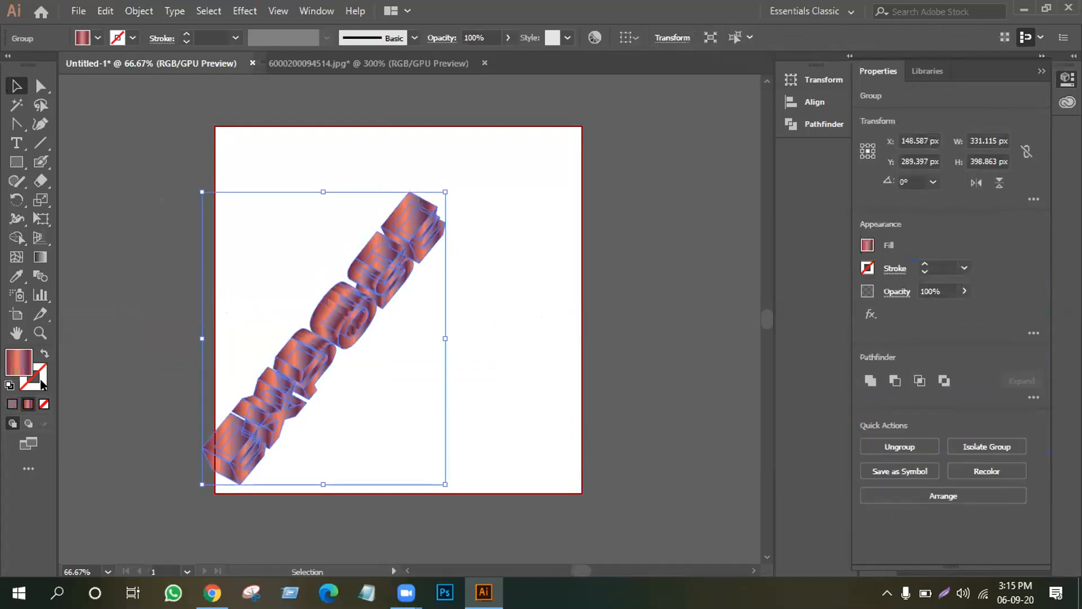
click(11, 404)
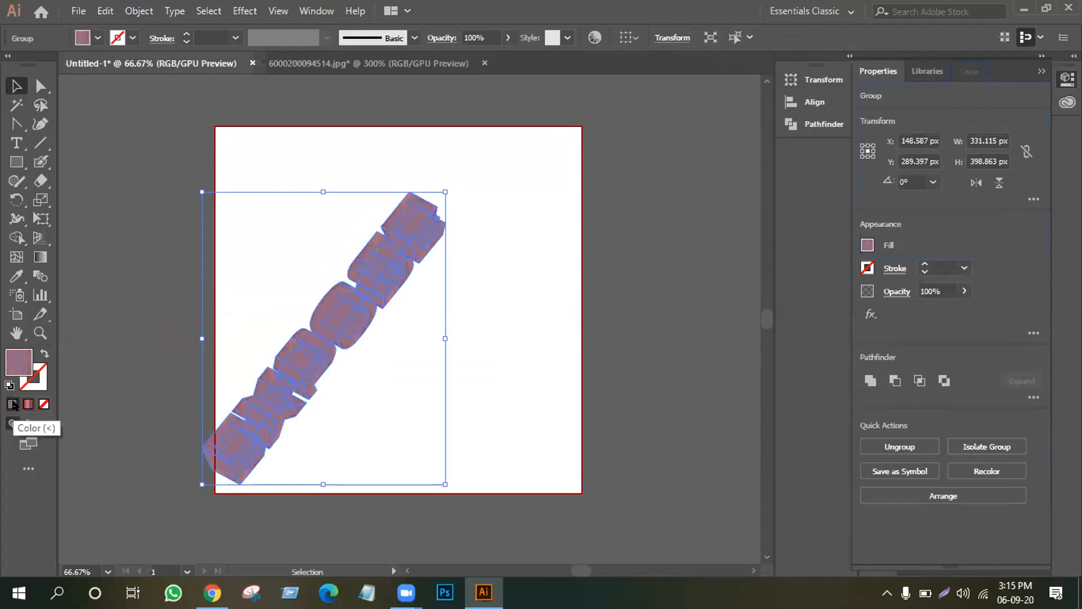
click(449, 285)
Rotate the mauve text group to 306.72° so it reads horizontally.
click(404, 228)
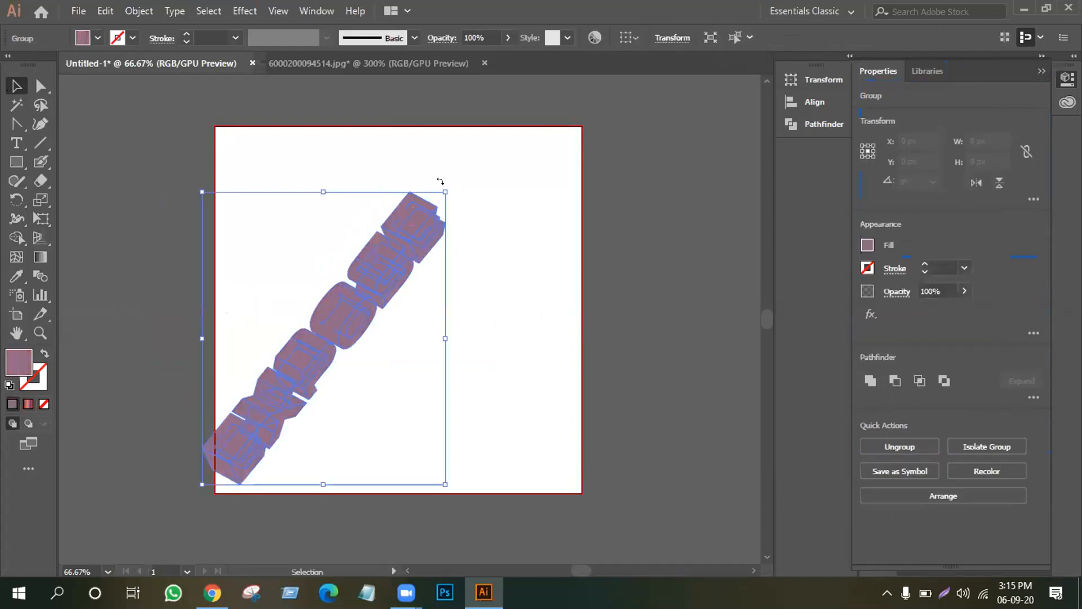
drag(445, 185, 514, 347)
click(294, 365)
Ungroup the expanded text, pull the O below the word, and ungroup the O.
click(298, 343)
right_click(297, 345)
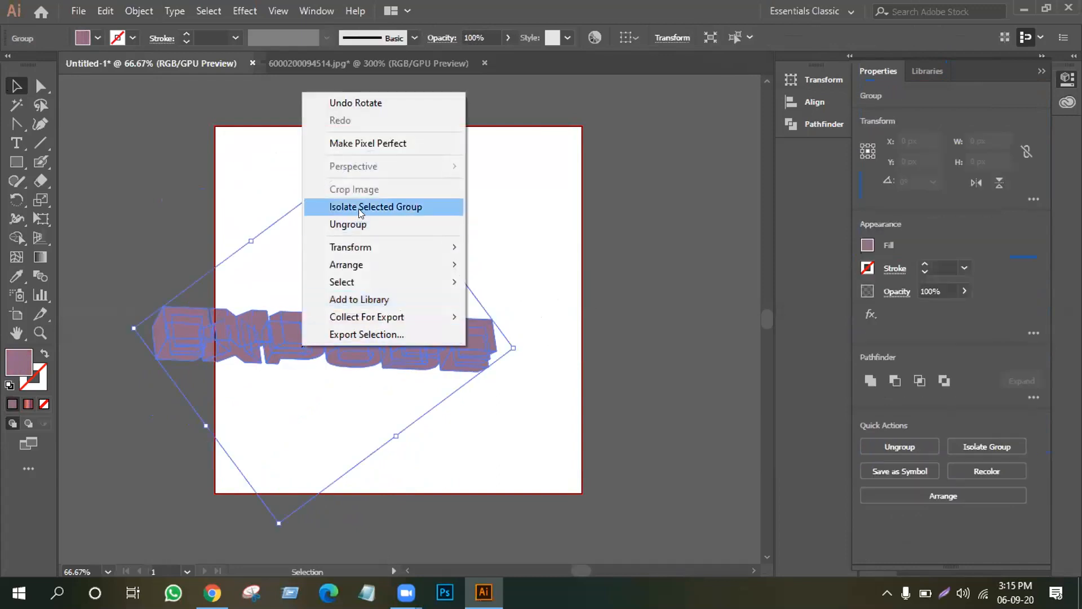
click(361, 223)
drag(355, 350, 332, 435)
right_click(316, 420)
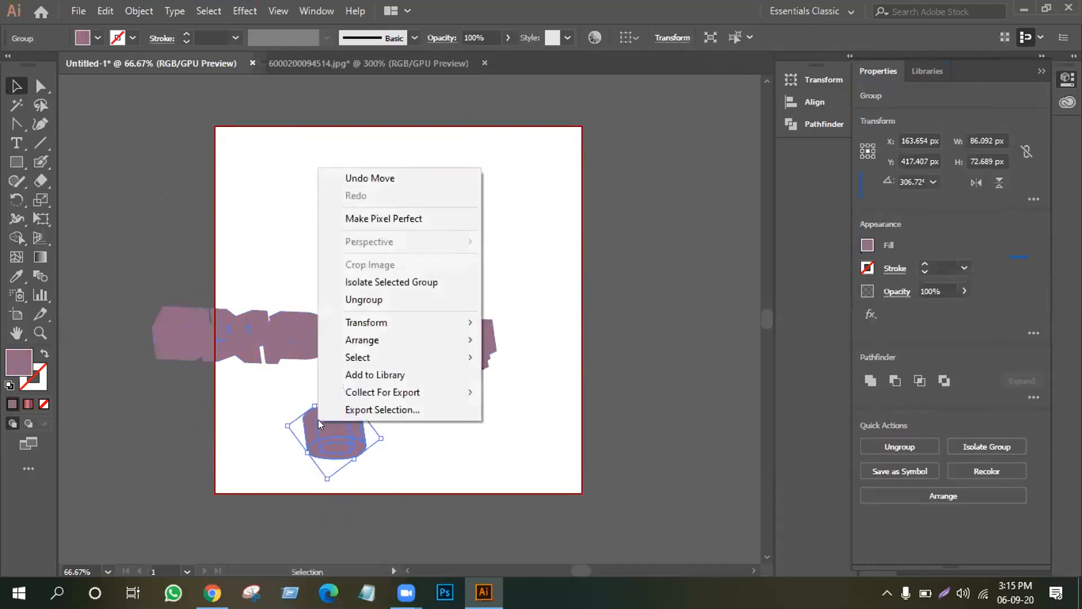
click(370, 303)
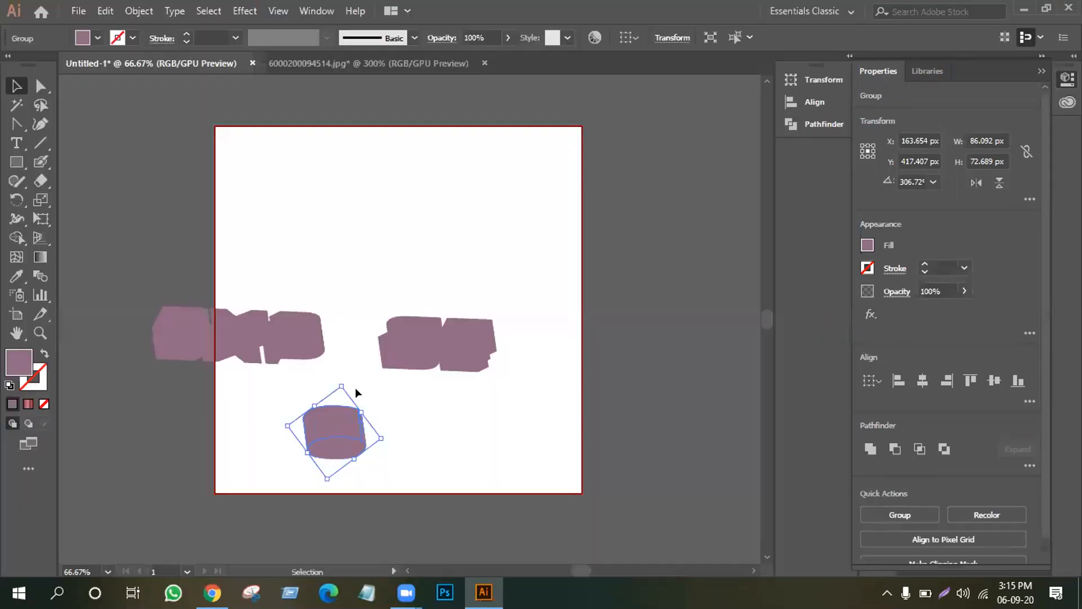
Spread the O's body and base ellipse apart, then marquee-select all artwork and deselect.
click(424, 404)
drag(363, 427, 511, 428)
drag(333, 442, 328, 421)
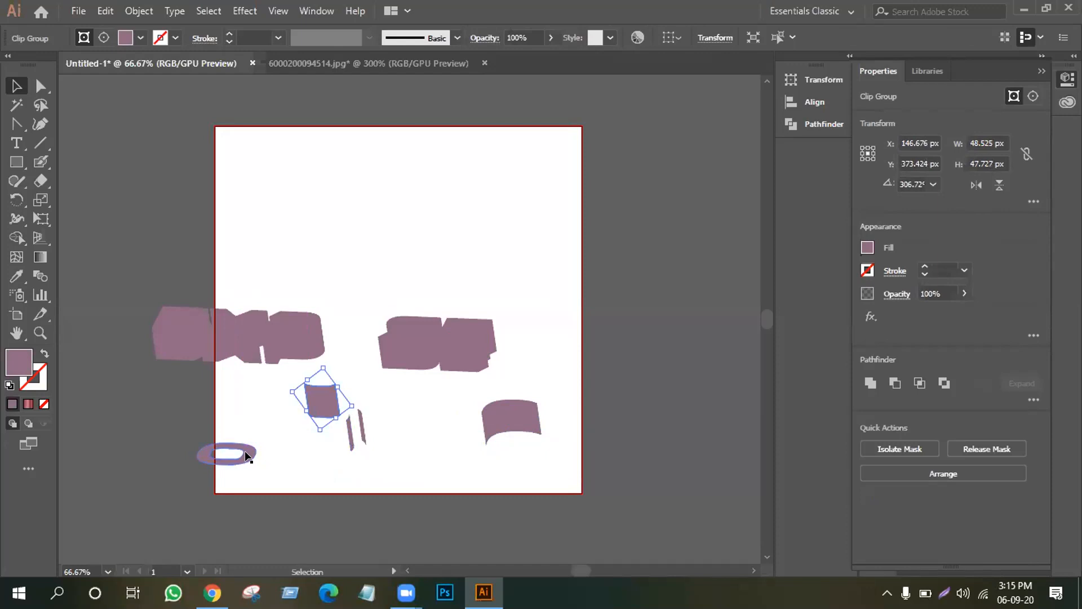
drag(246, 448, 324, 466)
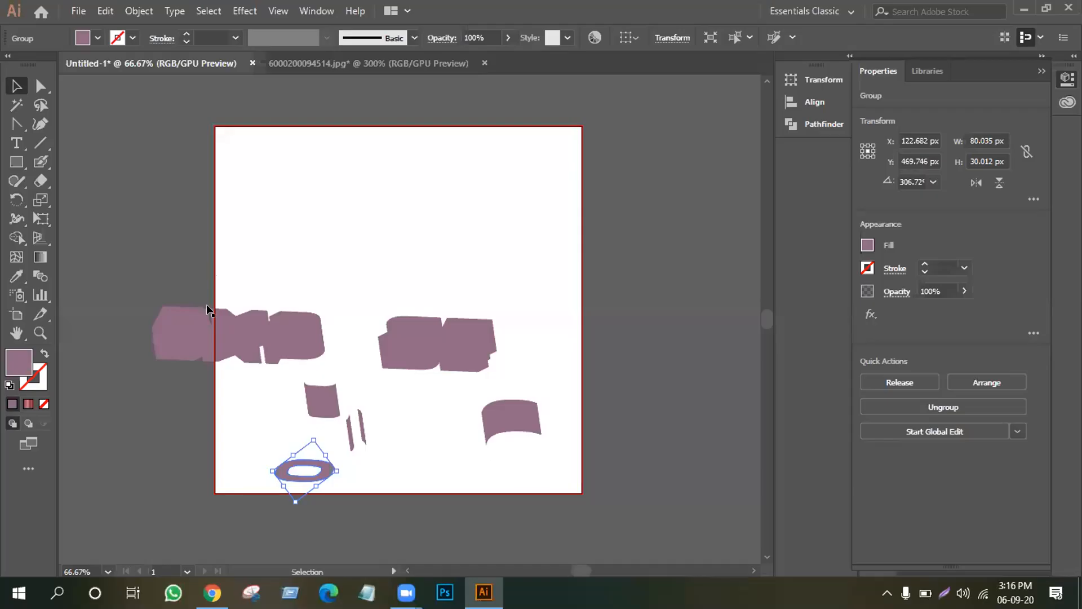
drag(217, 243, 573, 461)
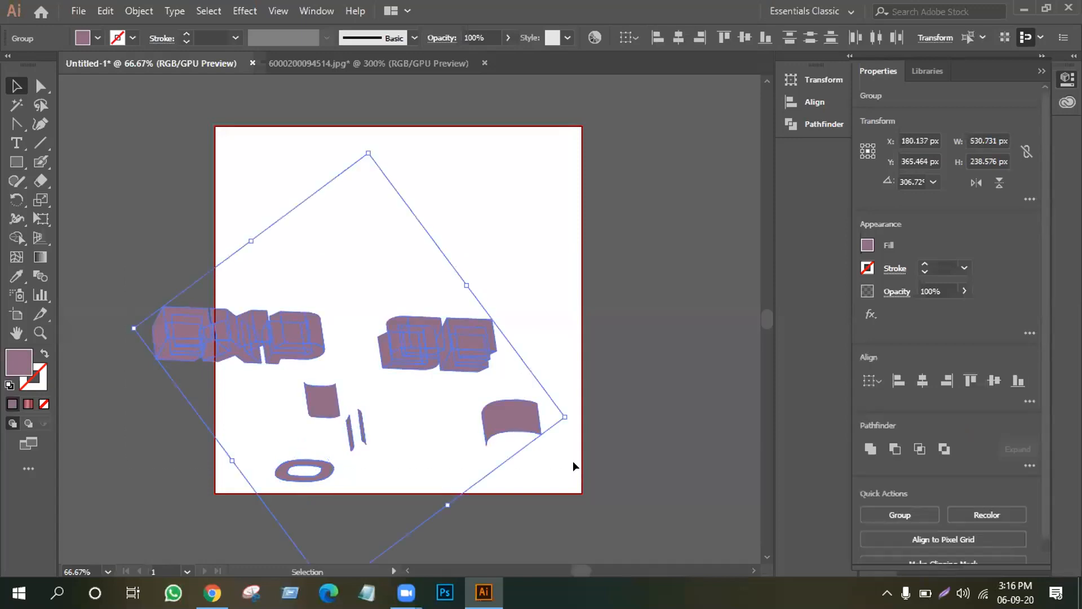
click(157, 424)
Ungroup the leftmost E and move it down beside the O.
click(192, 351)
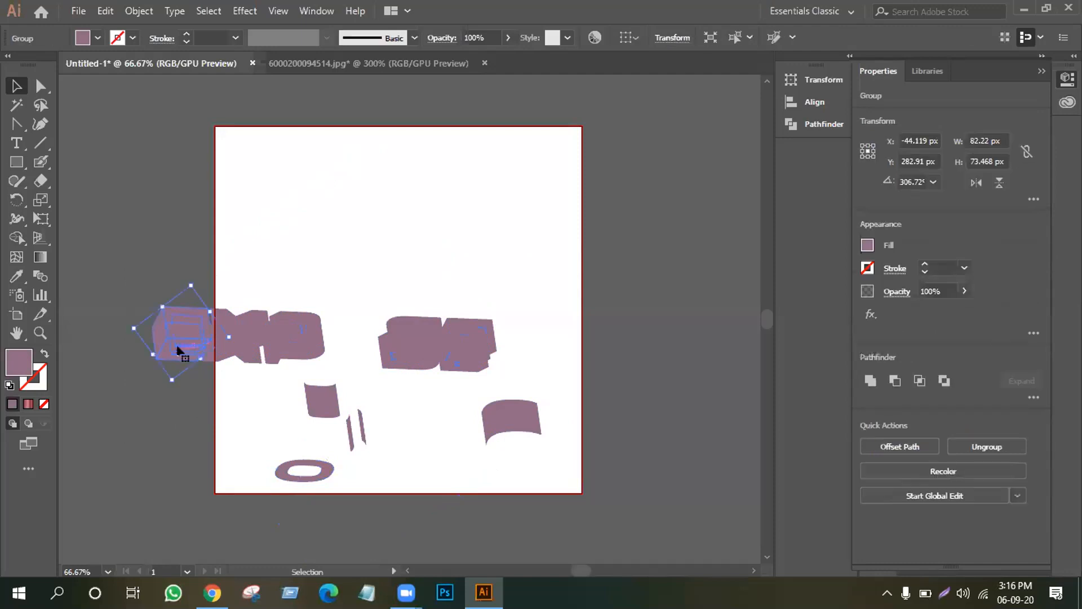
right_click(177, 349)
click(234, 227)
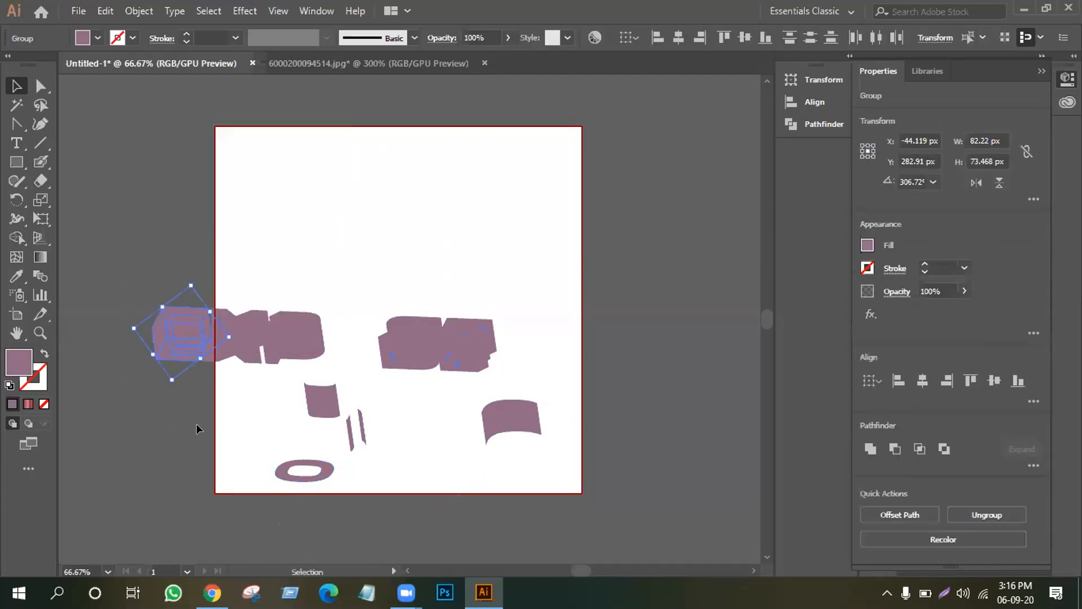
click(190, 385)
drag(179, 346, 241, 472)
click(210, 388)
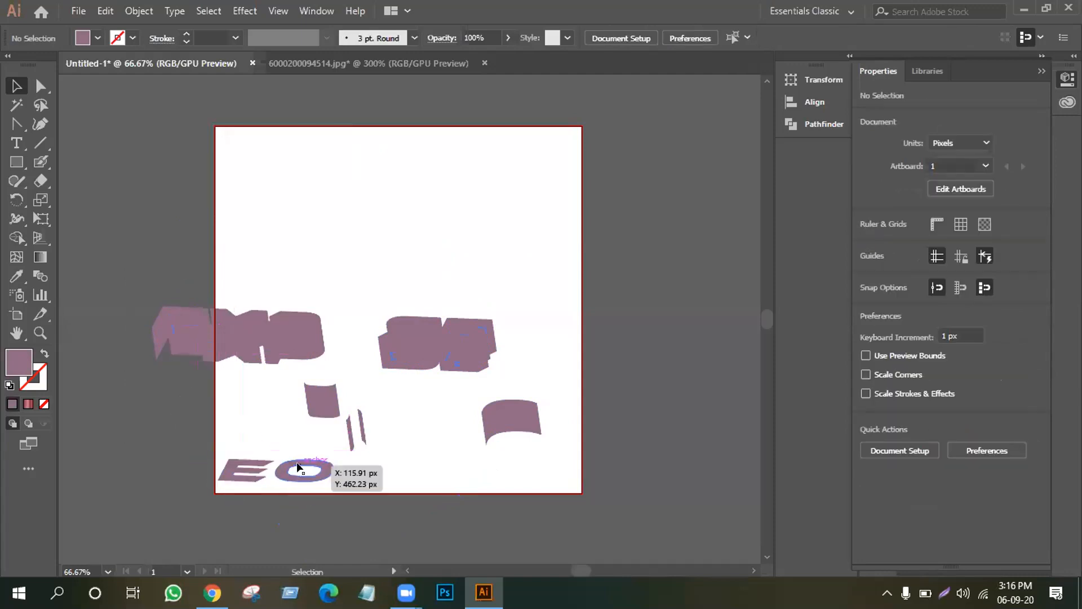
Ungroup the next distorted letters and drag their pieces down after the E.
click(226, 347)
right_click(229, 346)
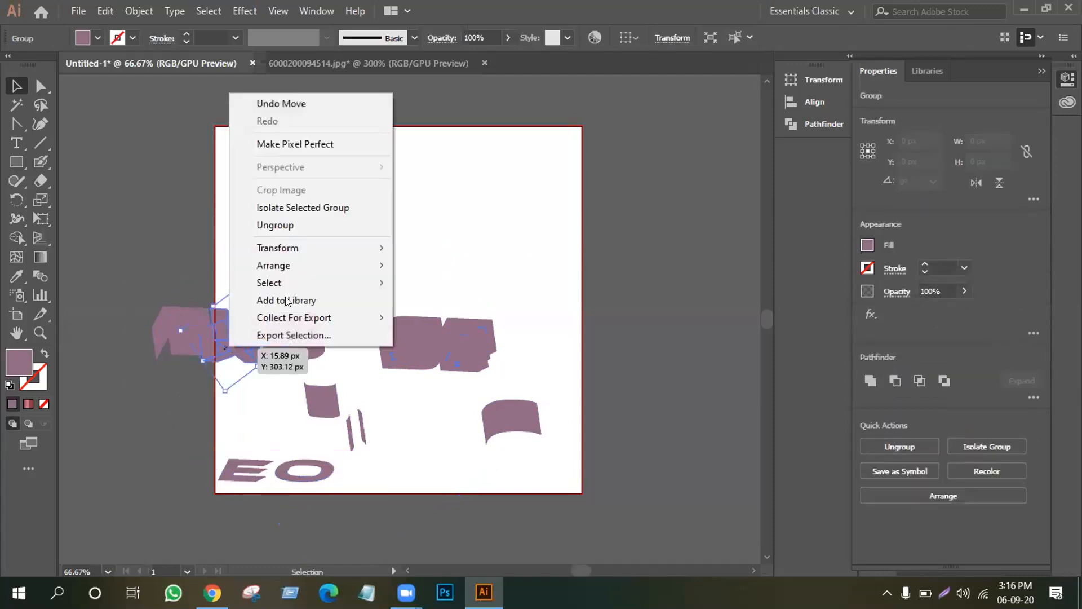
click(291, 223)
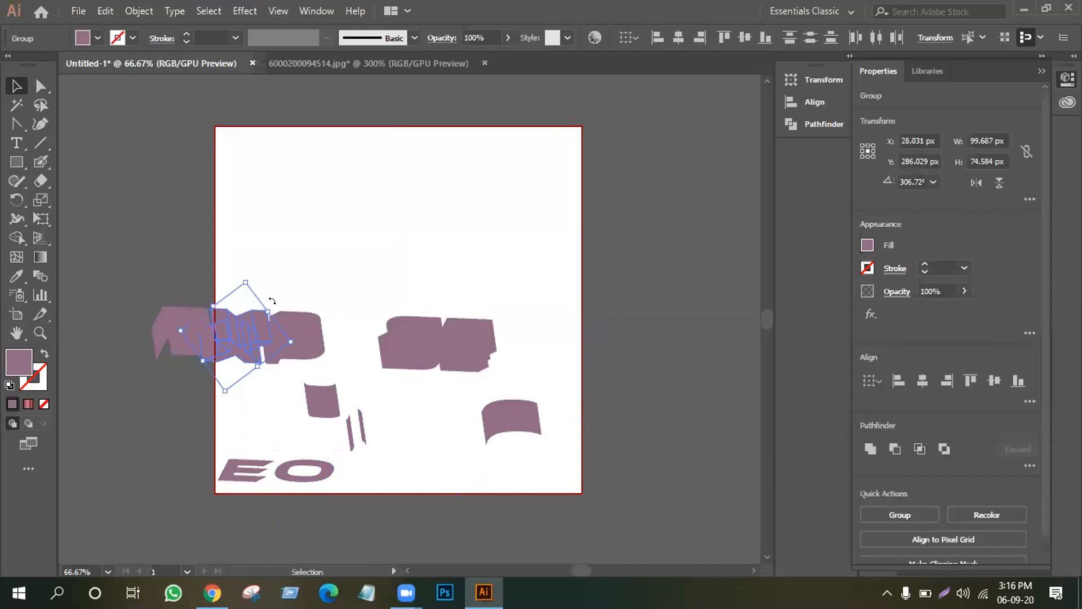
click(299, 282)
drag(241, 383, 267, 474)
drag(291, 330, 391, 495)
right_click(293, 336)
click(342, 218)
click(342, 459)
Move the S and final E pieces below after the O to complete EXPOSE.
click(393, 345)
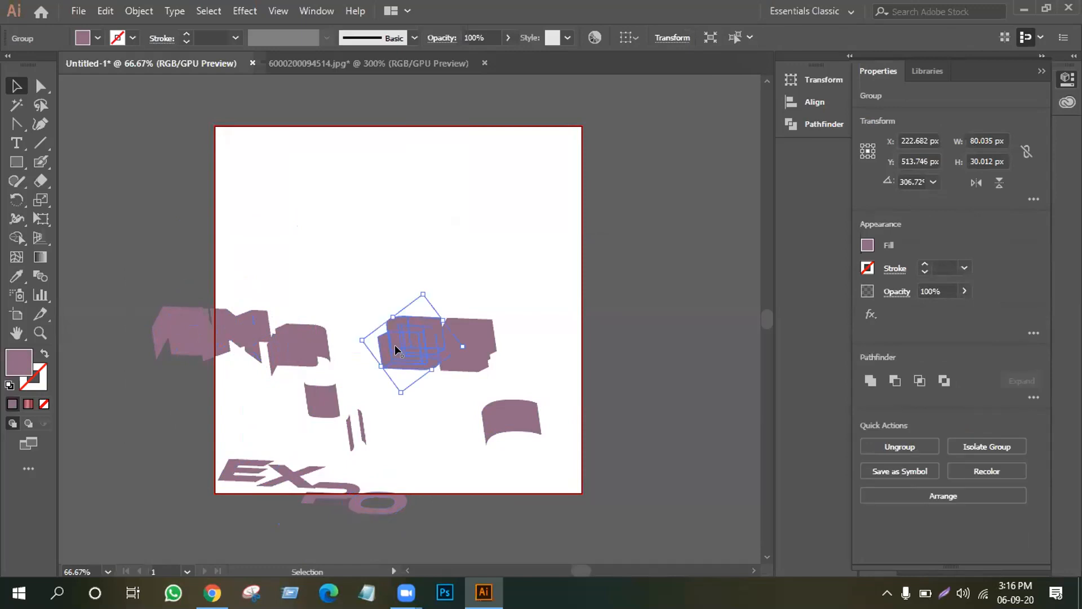
right_click(394, 344)
click(461, 226)
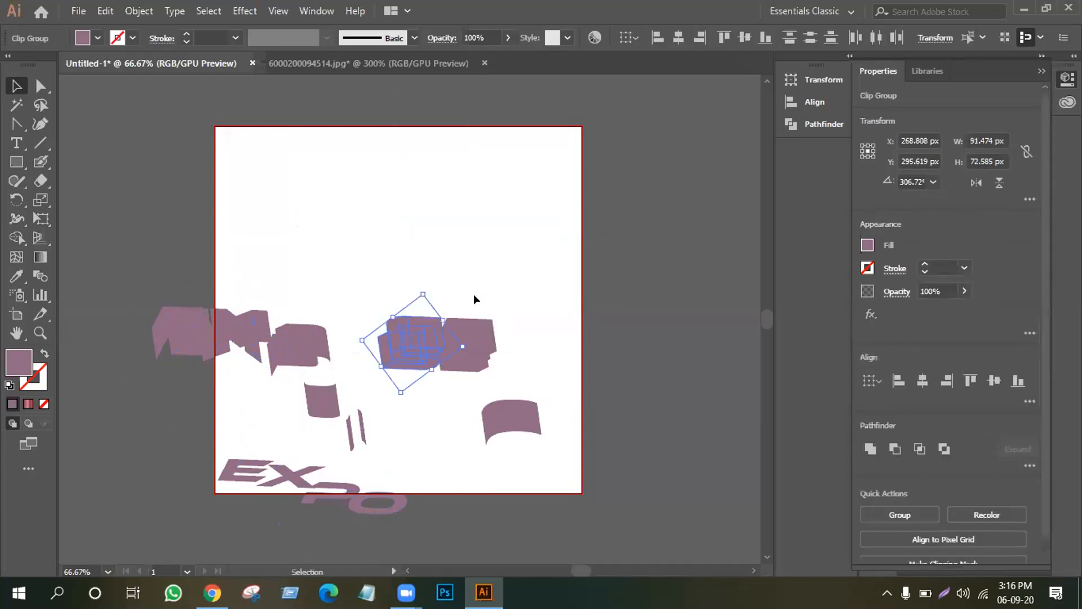
click(447, 259)
drag(419, 356, 432, 495)
click(460, 343)
right_click(460, 343)
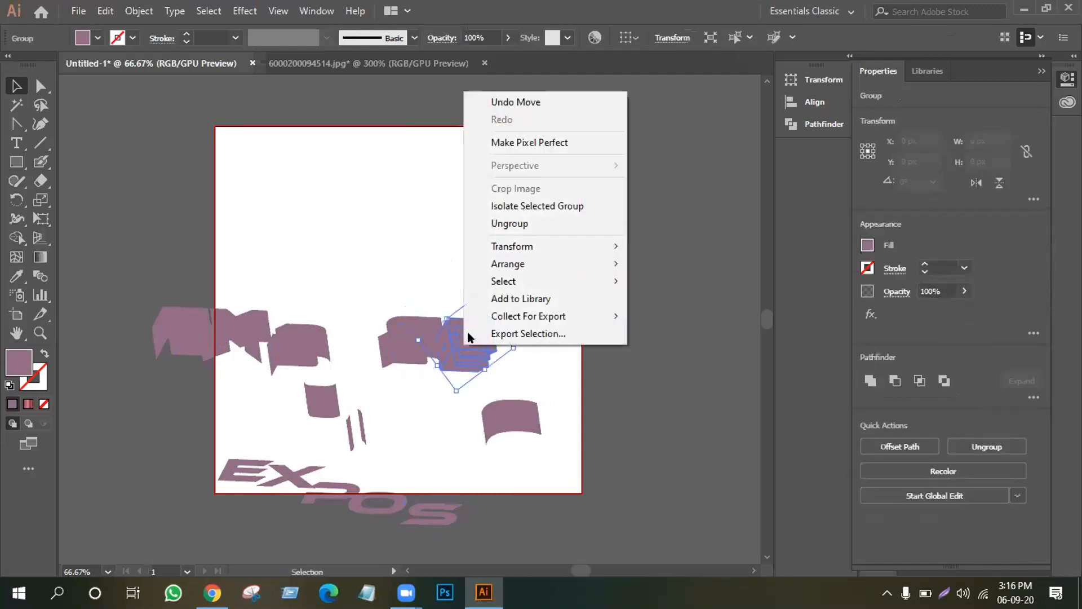
click(444, 221)
click(446, 226)
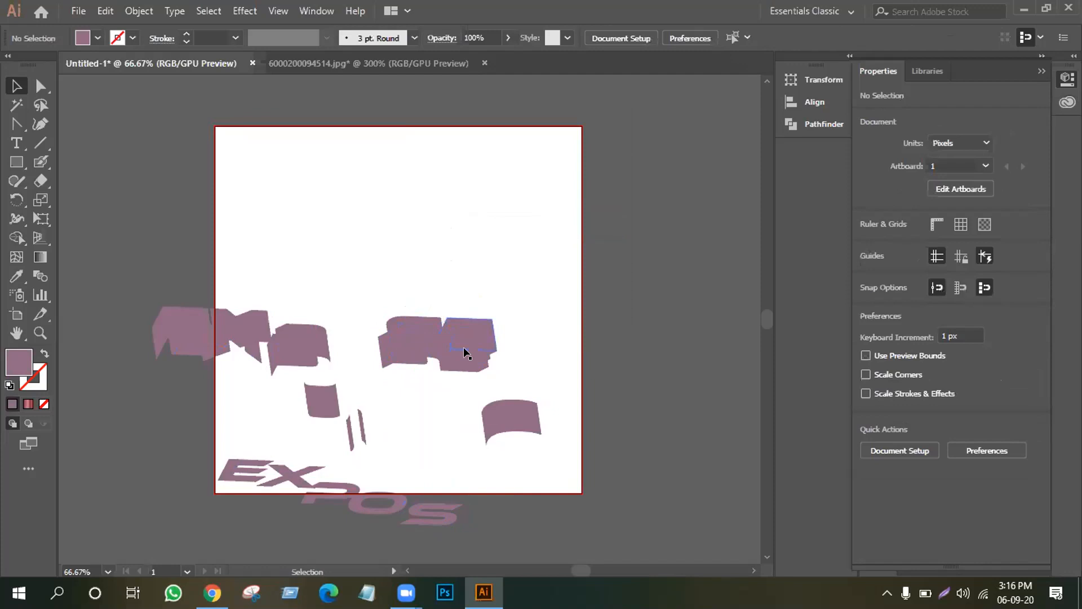
drag(464, 357, 483, 468)
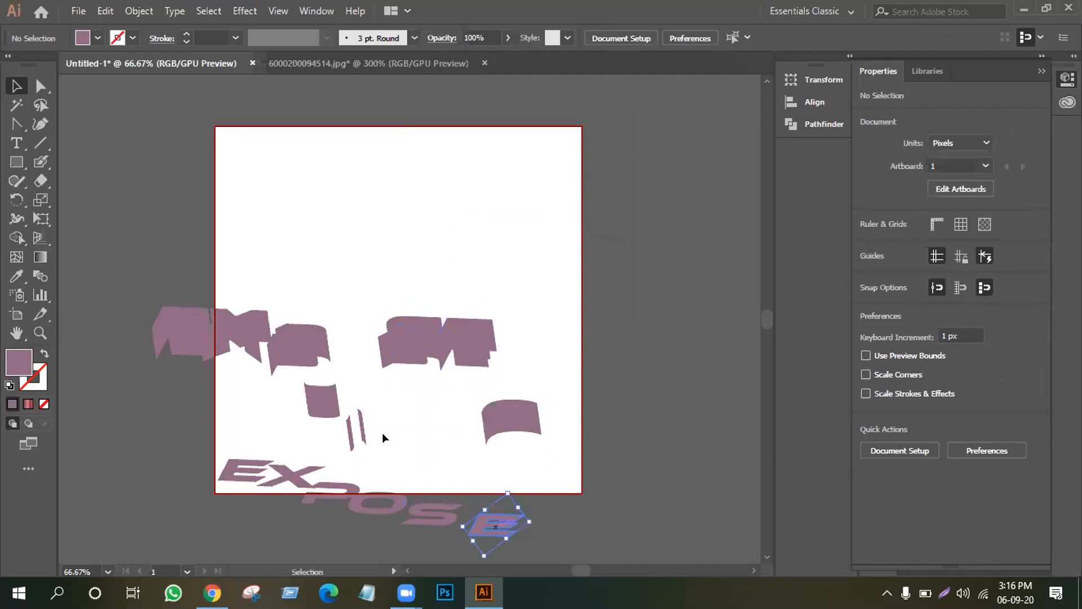
Delete the leftover distorted fragments and move the EXPOSE letters up the artboard.
drag(58, 223, 546, 435)
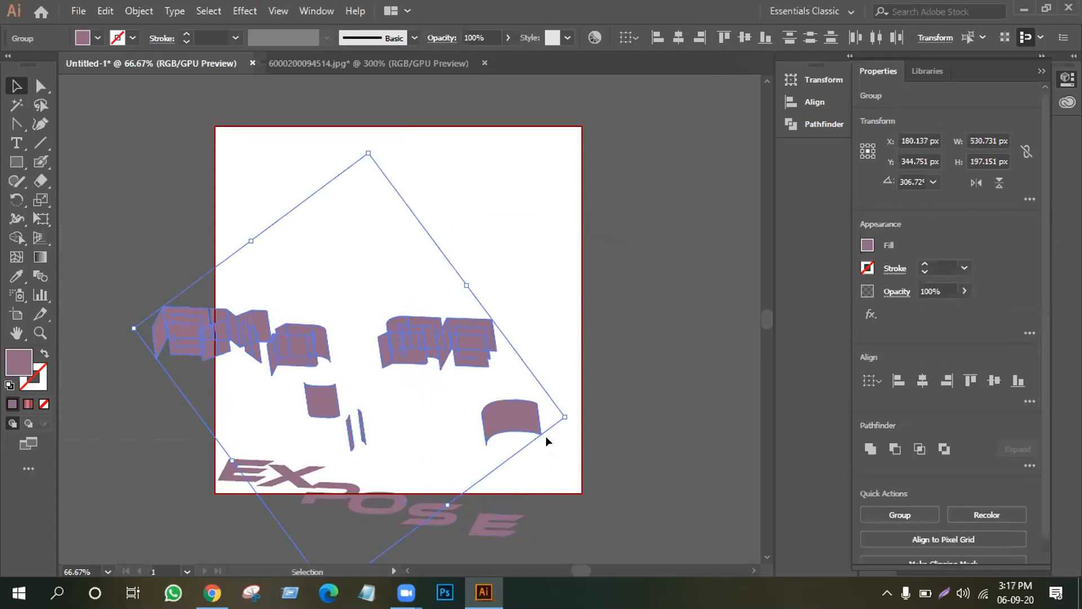
key(Delete)
drag(164, 402, 520, 307)
Move the EXPOSE word to the right, partly off the artboard.
click(496, 363)
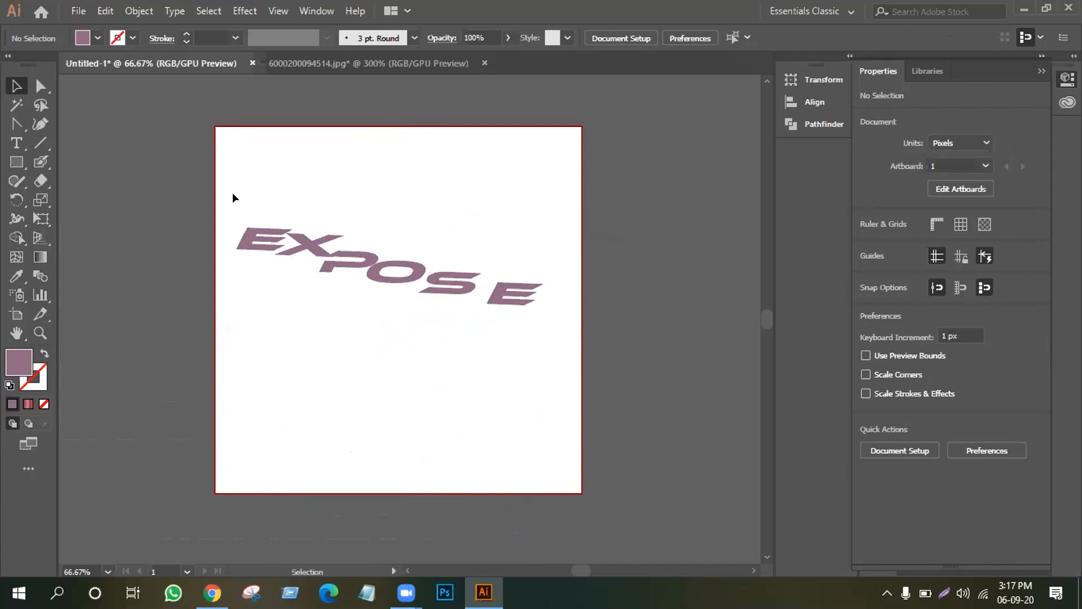
drag(293, 274, 573, 361)
drag(448, 280, 705, 265)
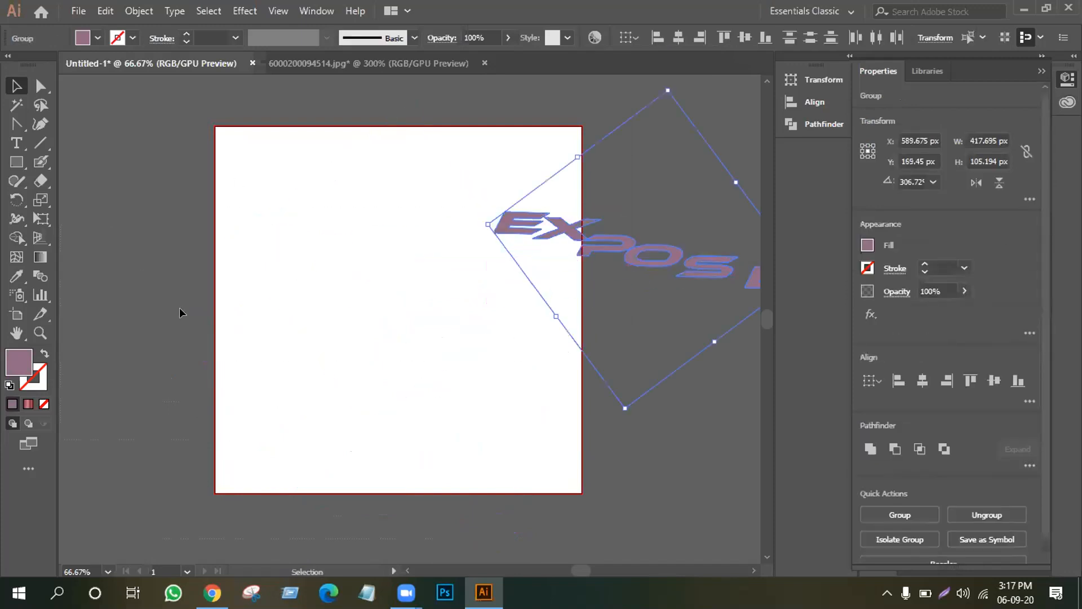
Draw a curved pot-shaped profile path with the Pen Tool on the left of the artboard.
click(17, 161)
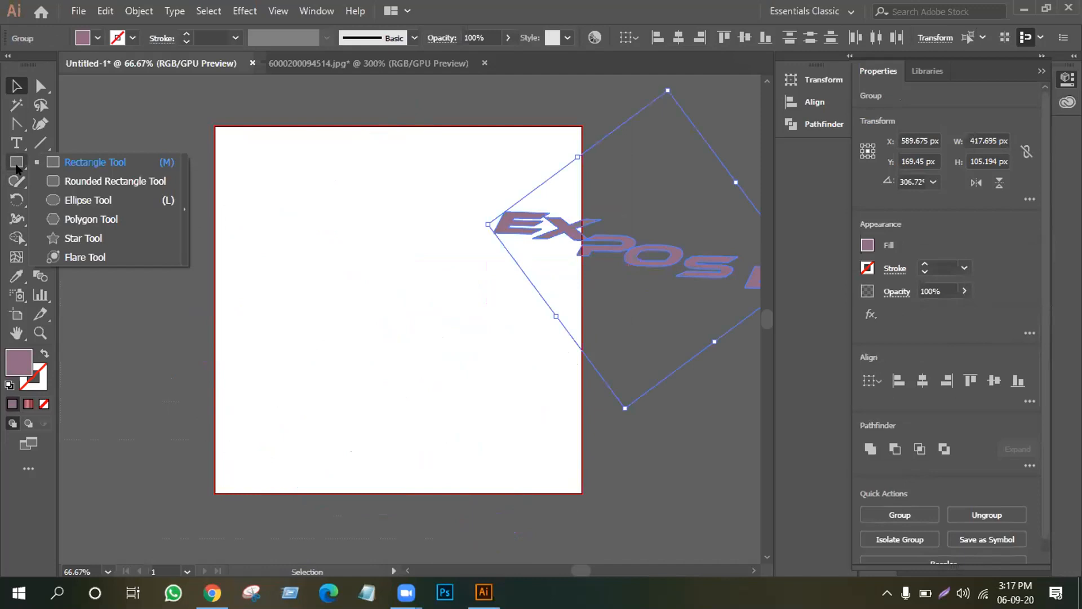
click(20, 123)
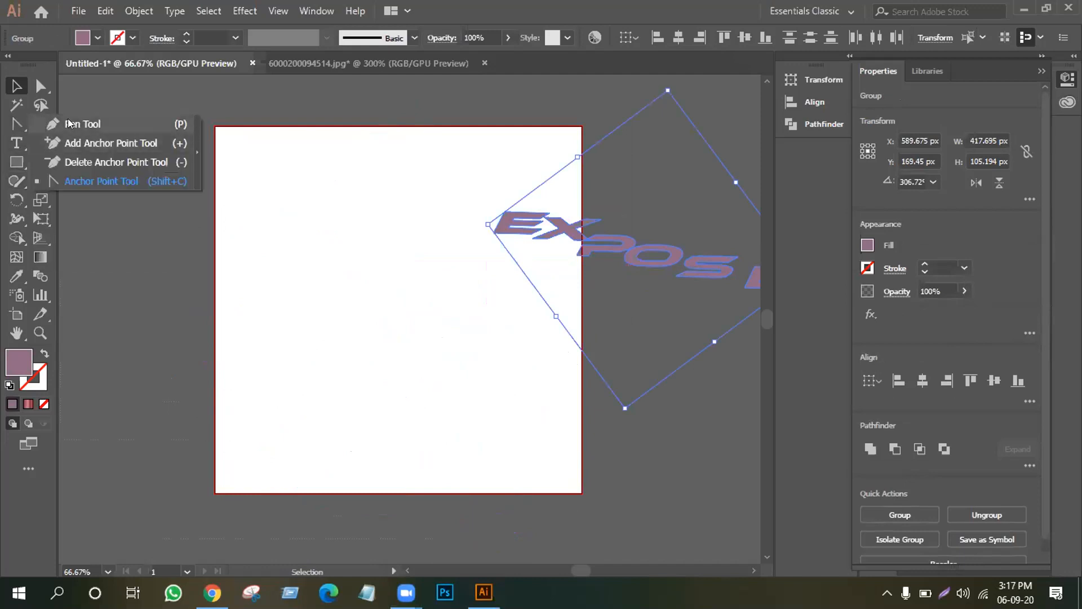
click(82, 124)
click(242, 379)
drag(422, 415, 499, 337)
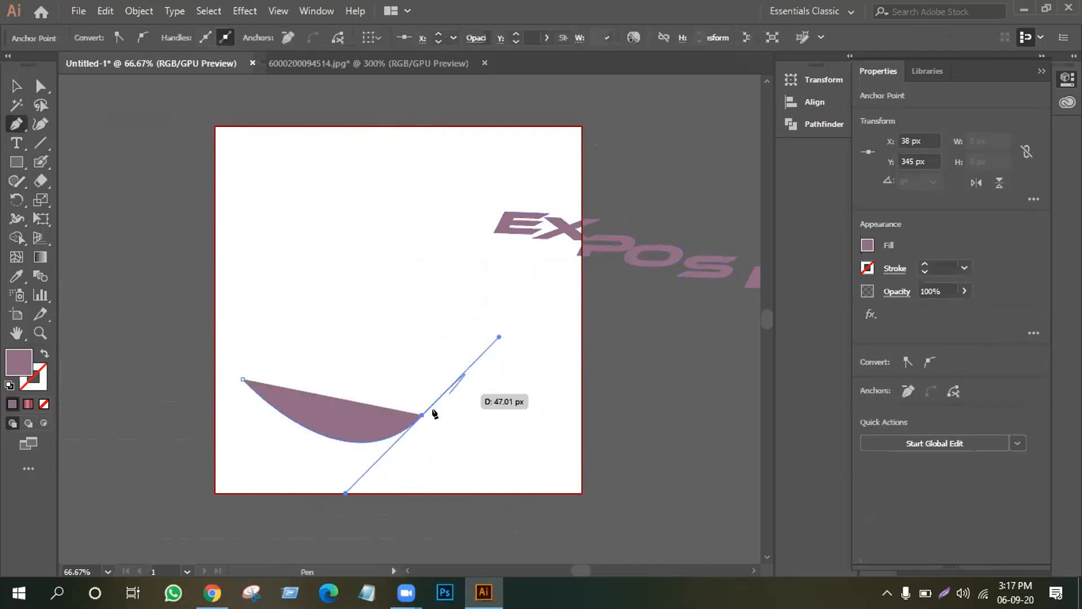
drag(422, 415, 323, 226)
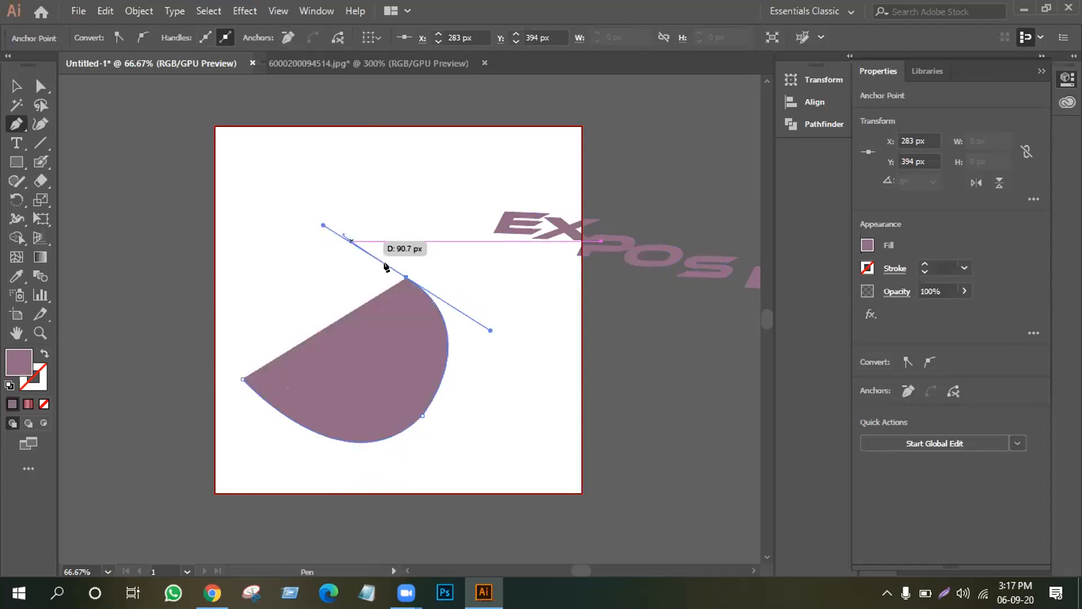
click(406, 277)
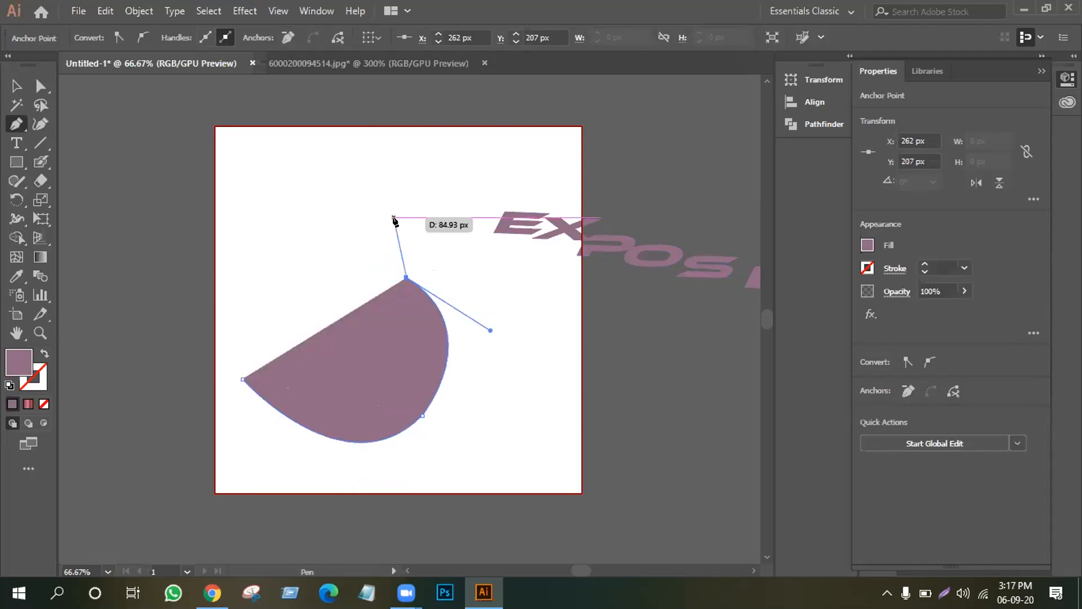
click(393, 212)
drag(394, 214, 437, 186)
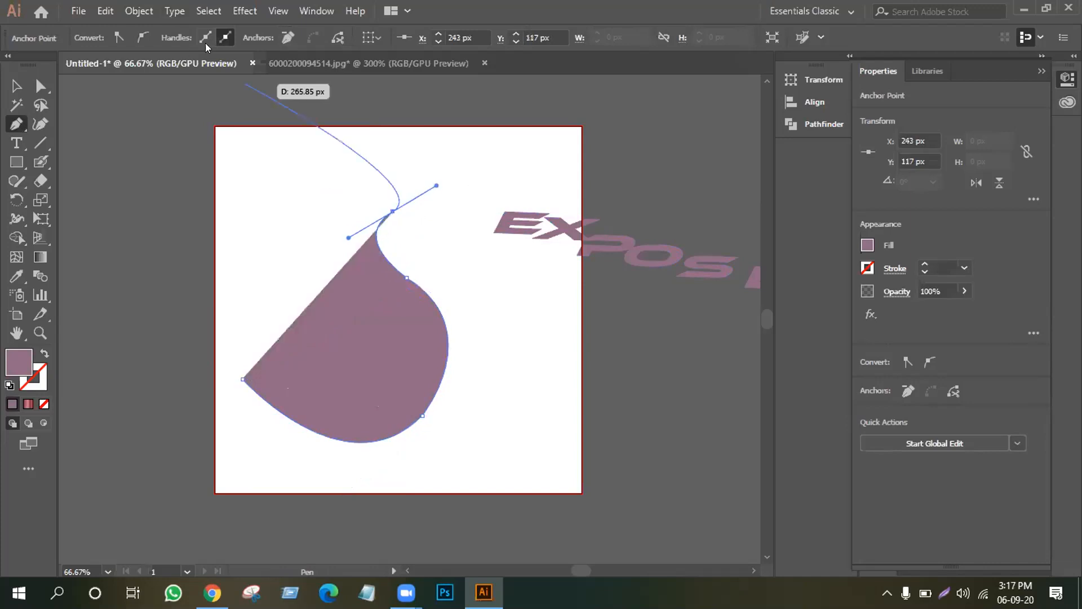
click(235, 12)
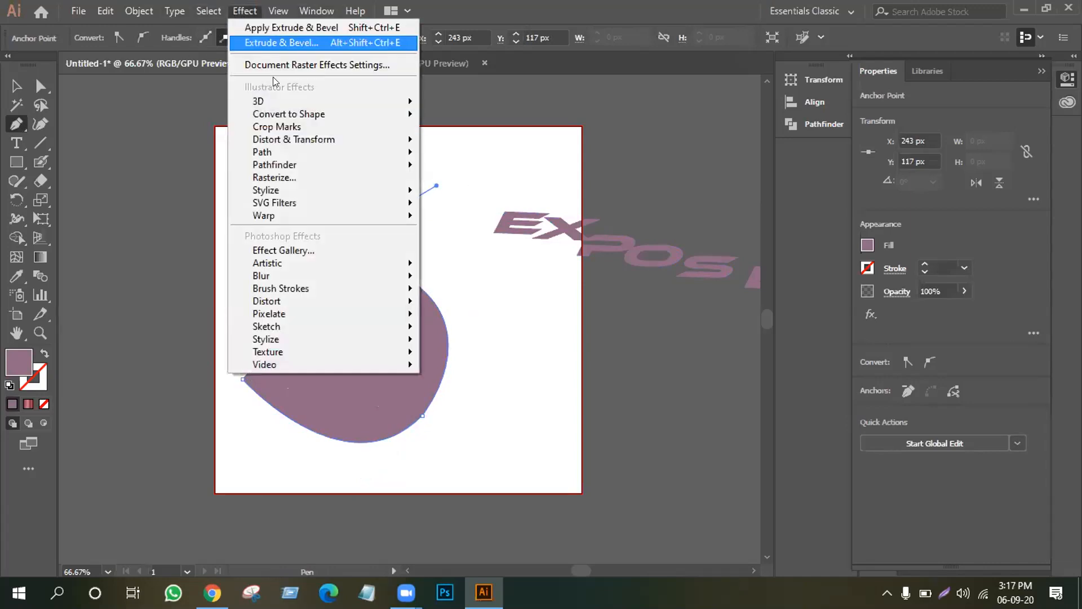
Revolve the pen profile into a plastic-shaded pot rotated to -58°, -15°, -34°, opening toward the viewer.
mouse_move(286, 109)
click(481, 121)
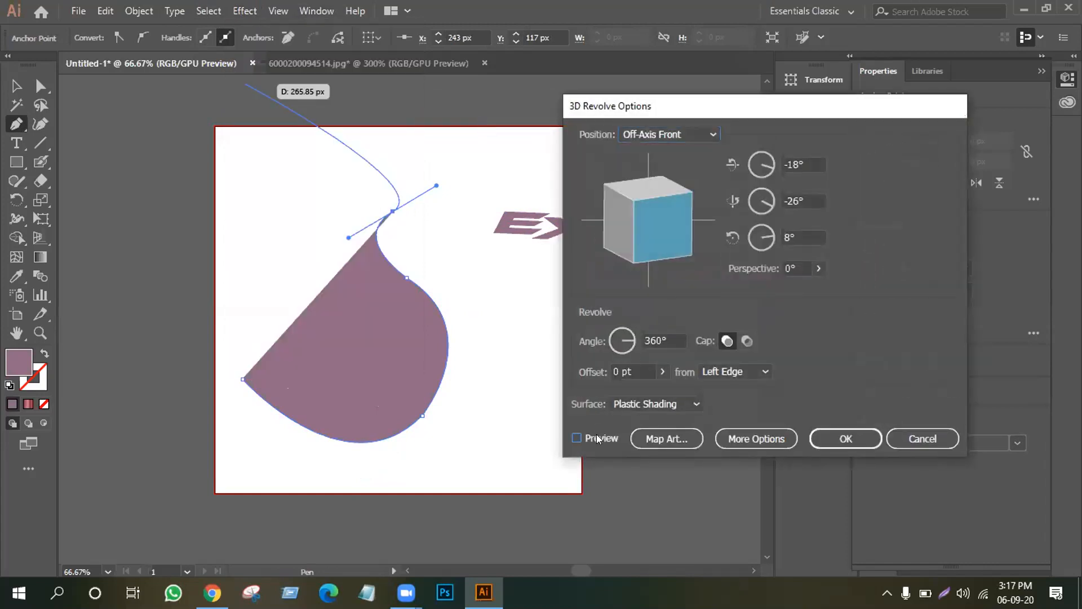
click(597, 435)
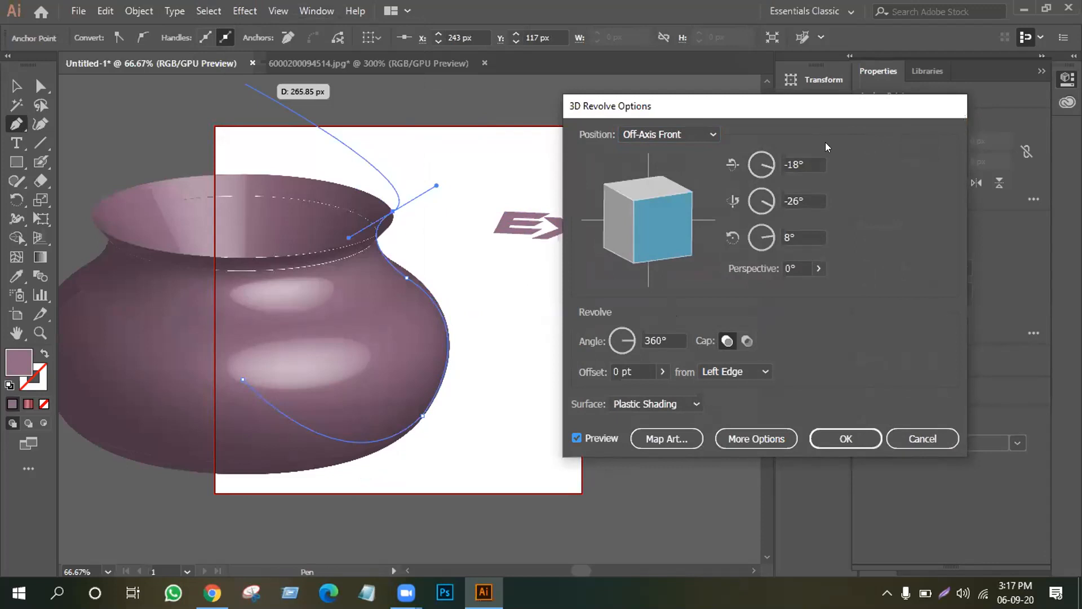
mouse_move(670, 219)
mouse_down()
mouse_move(664, 189)
mouse_move(649, 205)
mouse_move(705, 201)
mouse_move(677, 233)
mouse_move(694, 216)
mouse_move(631, 251)
mouse_move(638, 244)
mouse_move(644, 258)
mouse_up()
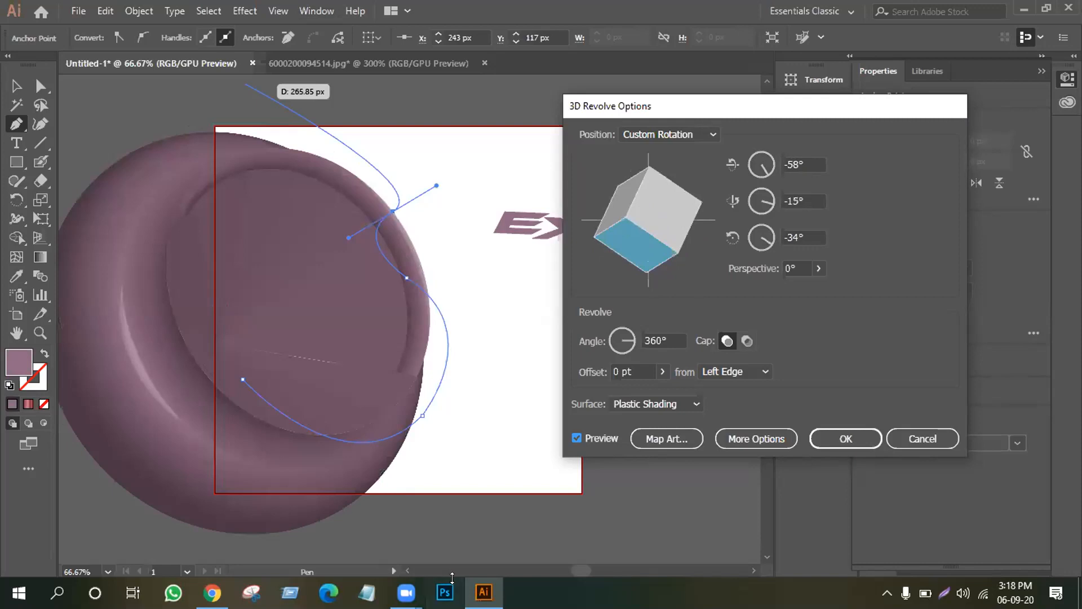
click(842, 439)
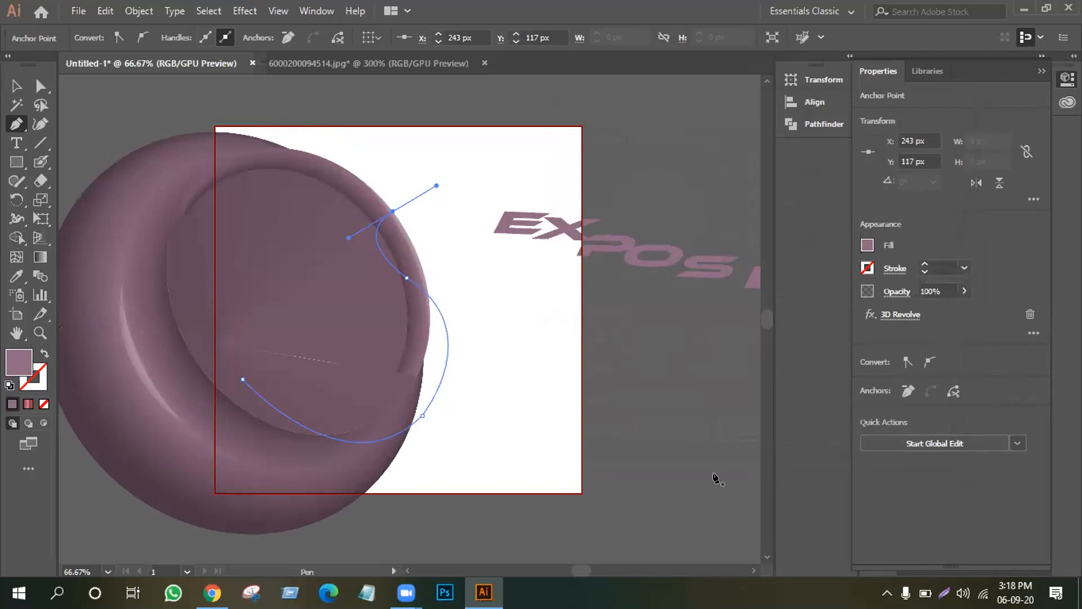
click(418, 292)
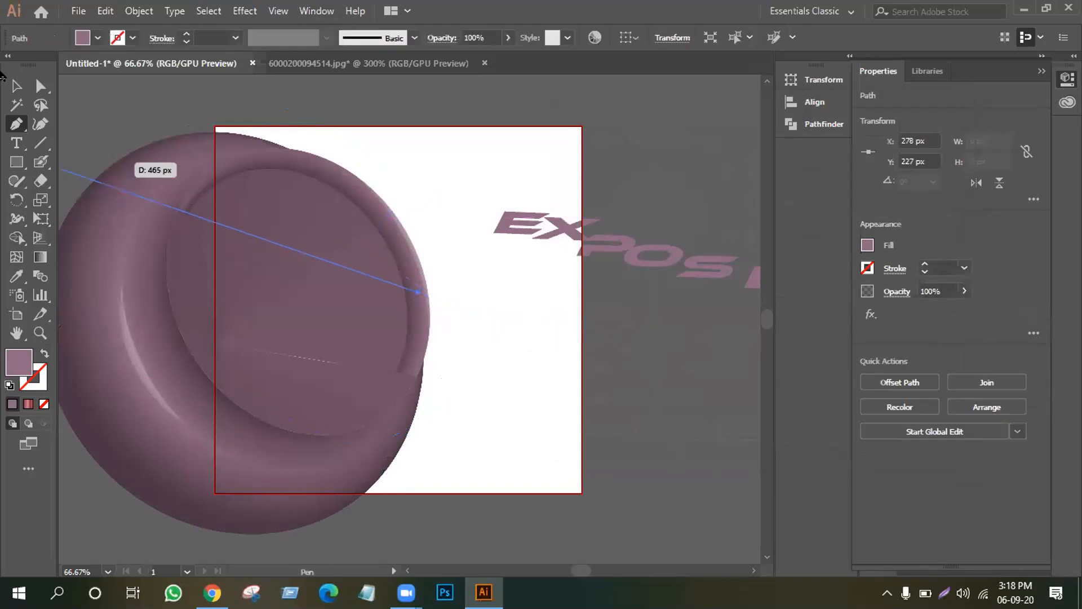
Expand the revolved pot's 3D appearance into an editable group of paths.
click(16, 85)
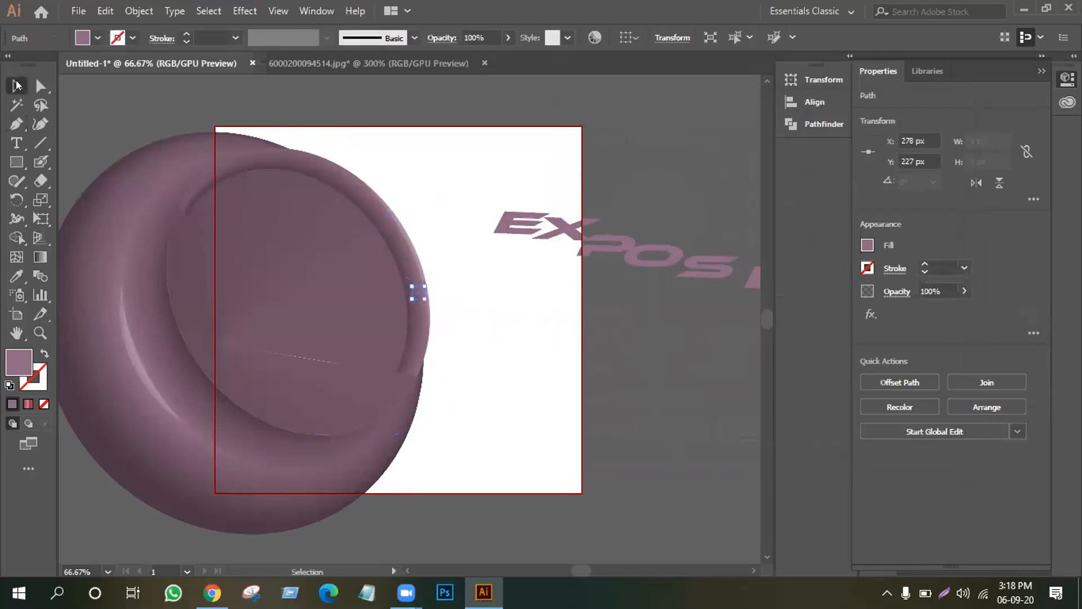
click(435, 265)
click(413, 291)
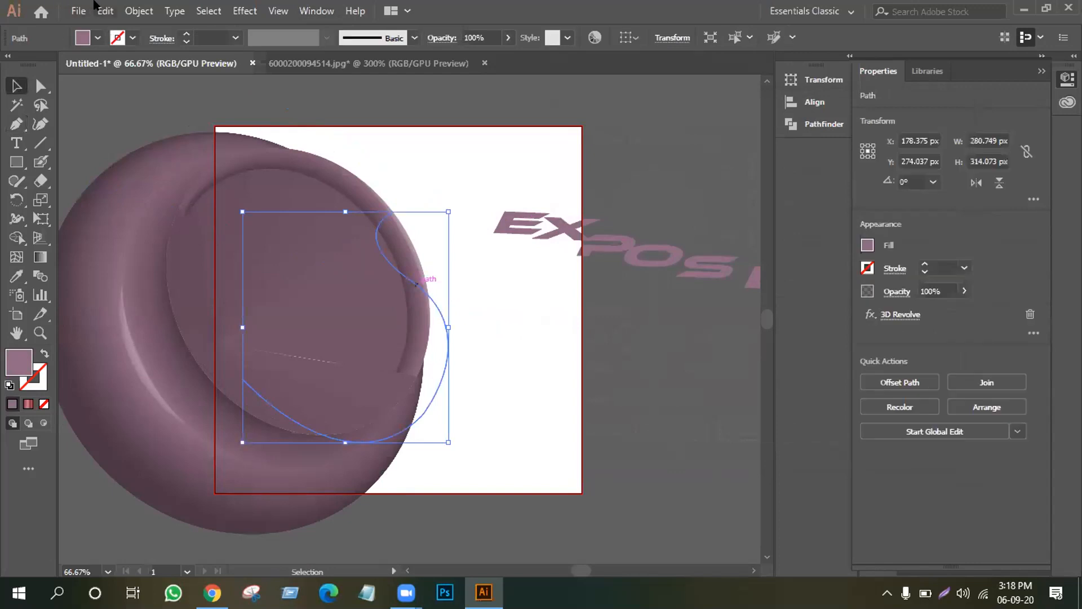
click(139, 11)
click(236, 195)
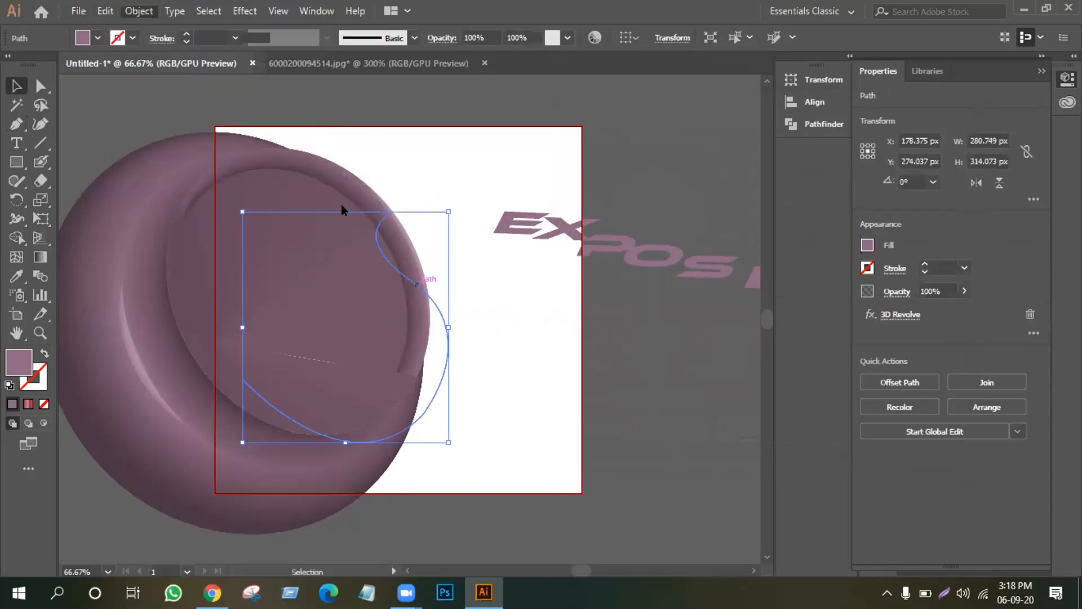
click(461, 170)
click(143, 330)
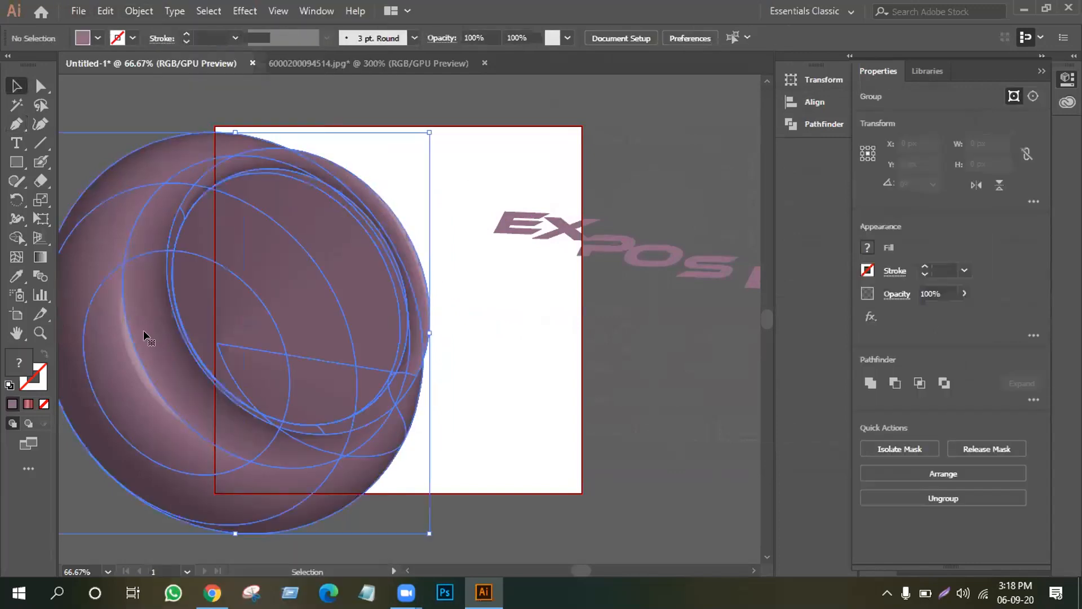
click(139, 10)
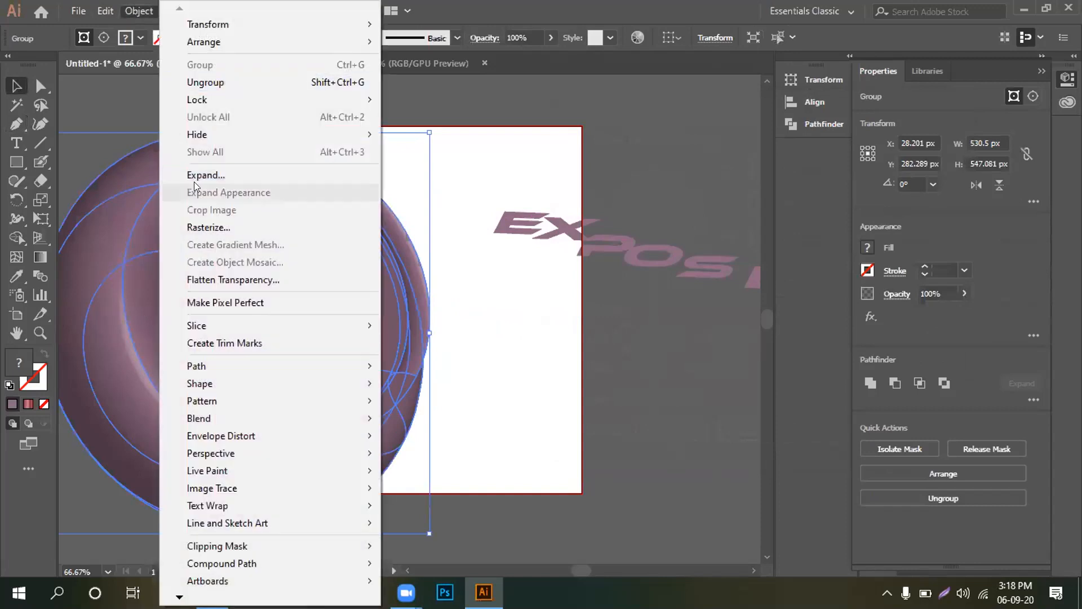
click(217, 176)
click(461, 172)
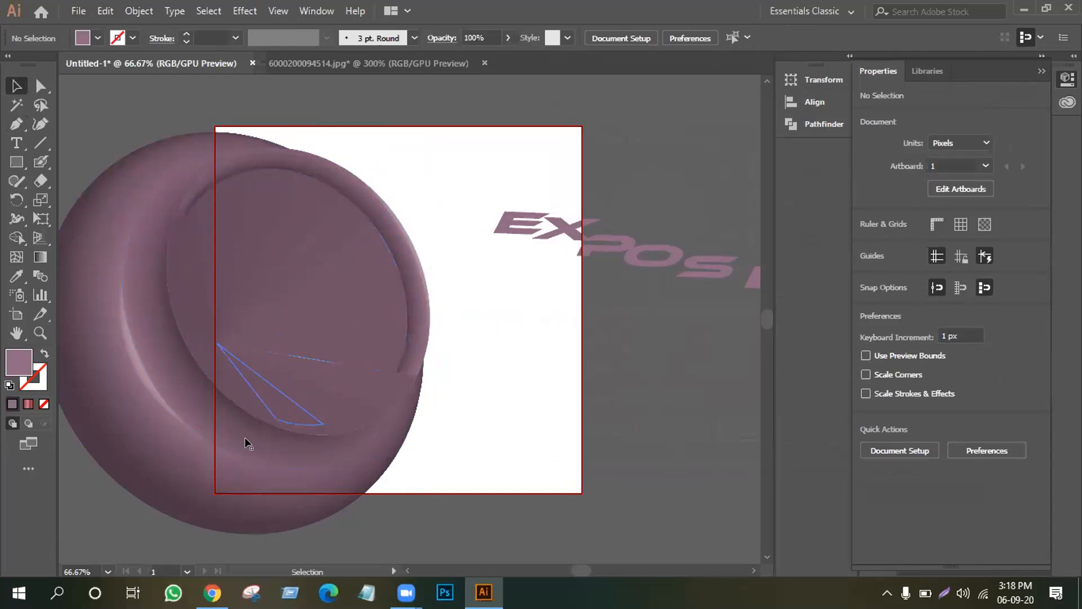
Rotate the expanded pot group, then delete it from the artboard.
click(261, 461)
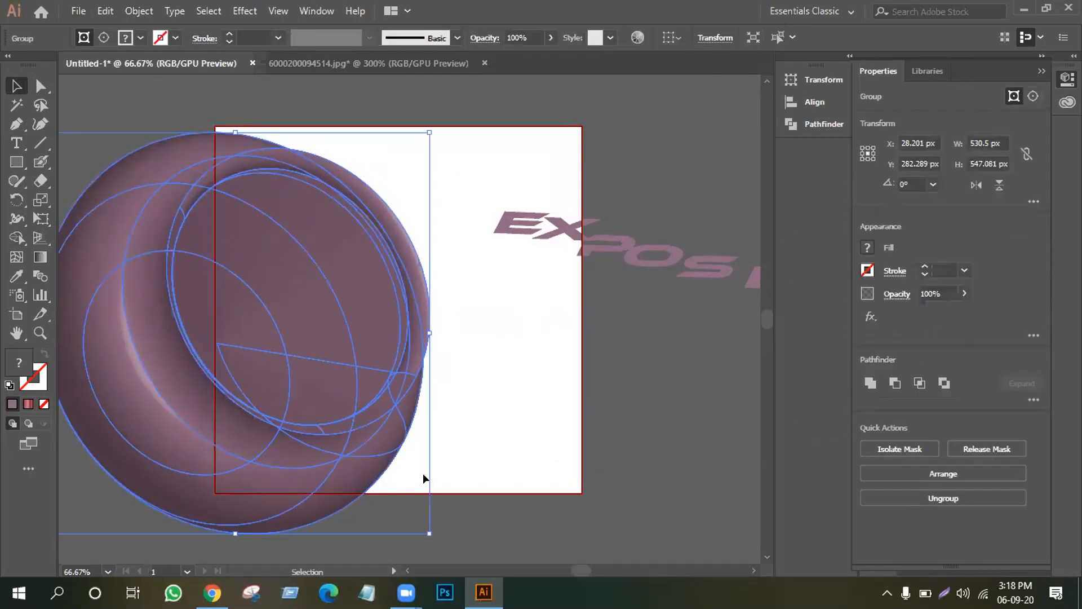
drag(423, 473, 461, 303)
click(481, 372)
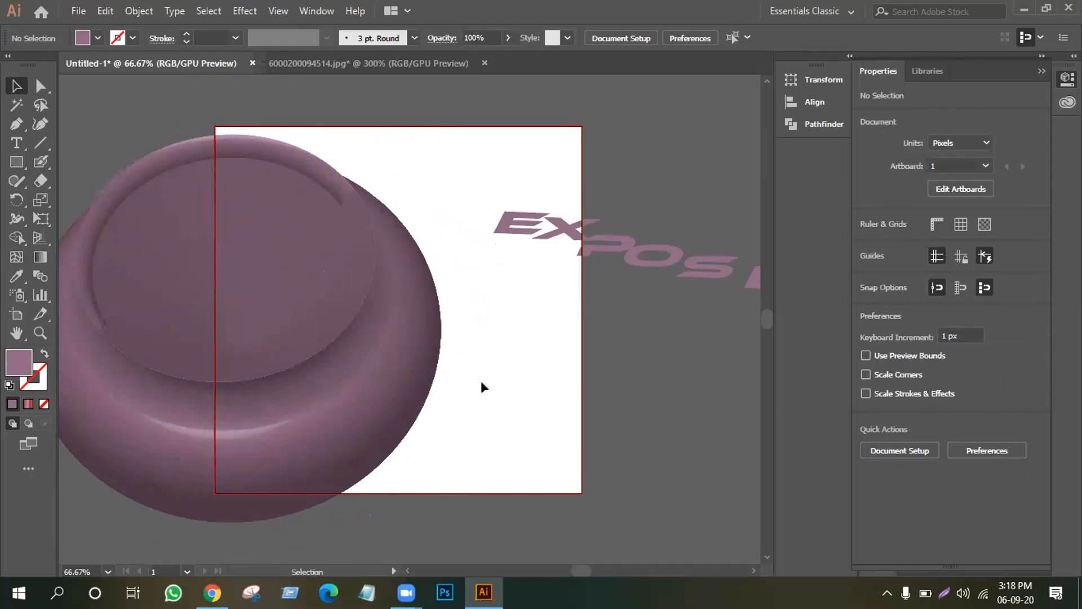
click(274, 343)
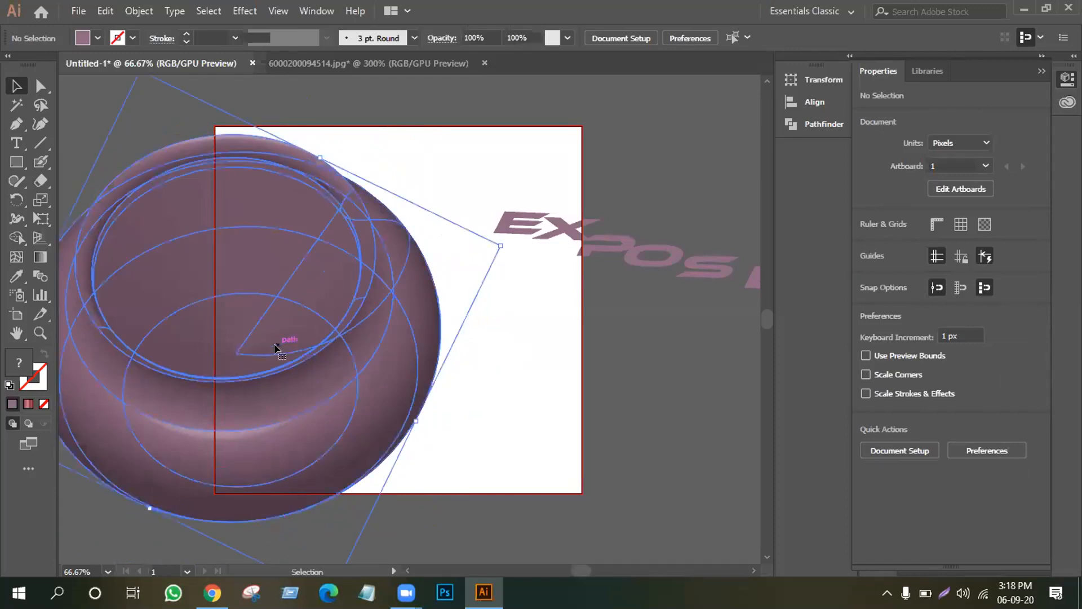
key(Delete)
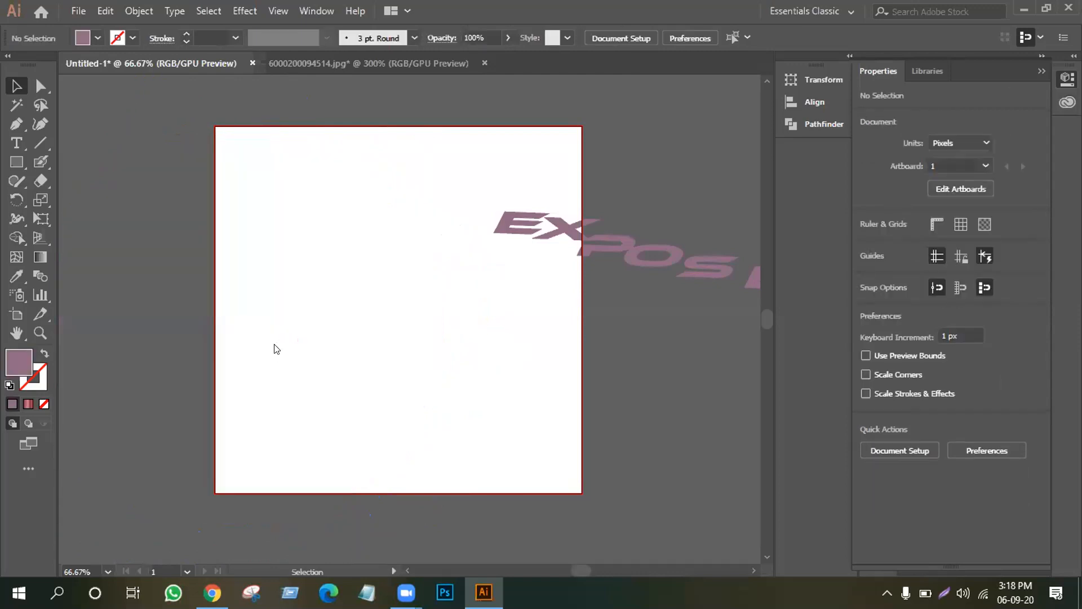
Draw a closed teardrop pen path about 116.96 px wide and 255 px tall.
click(10, 124)
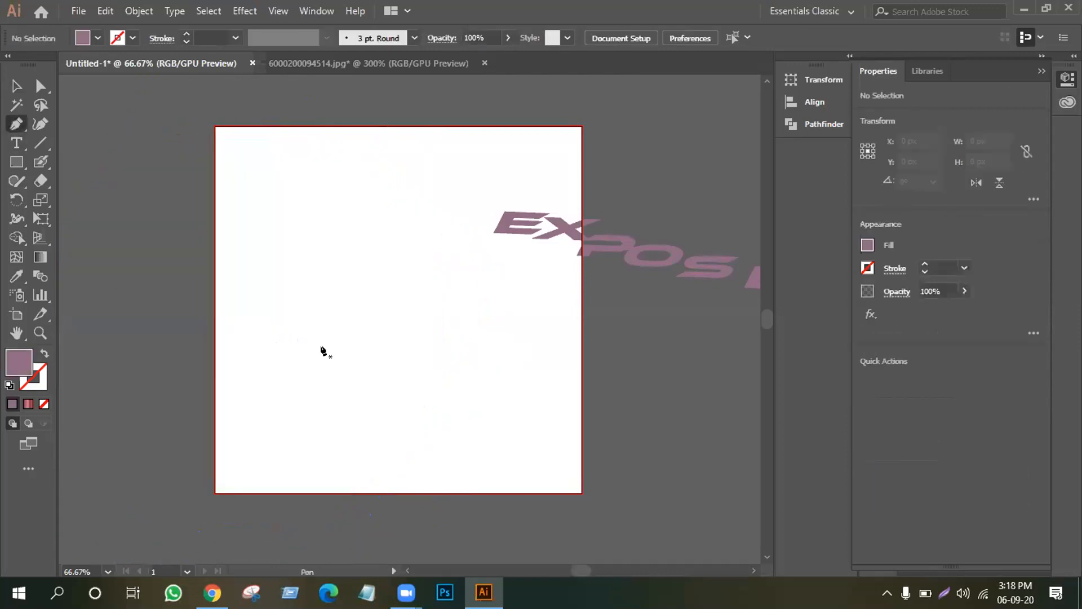
click(338, 409)
drag(355, 223, 459, 212)
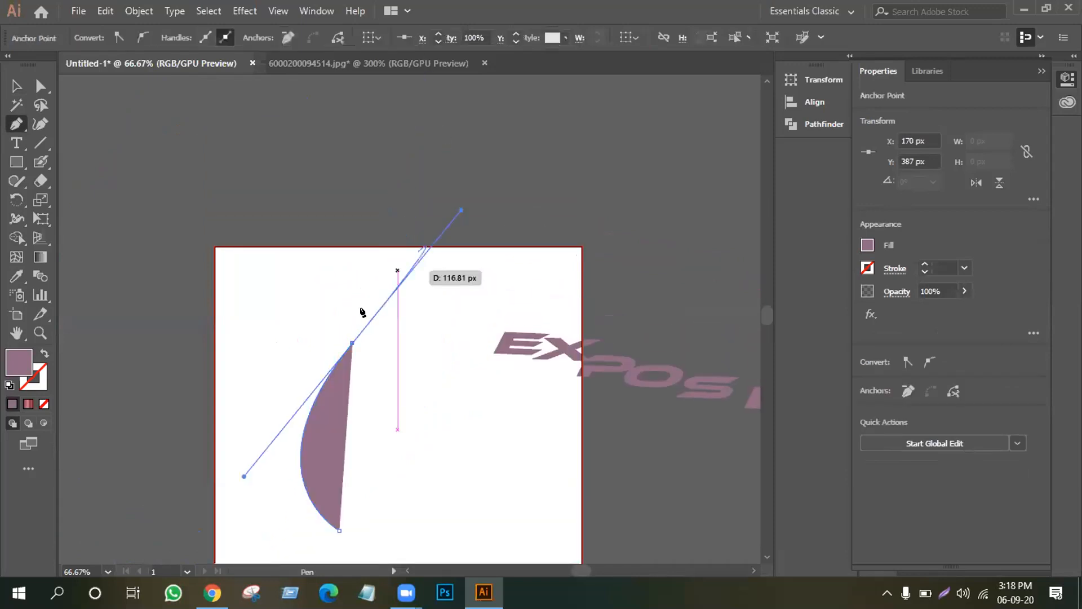
click(353, 343)
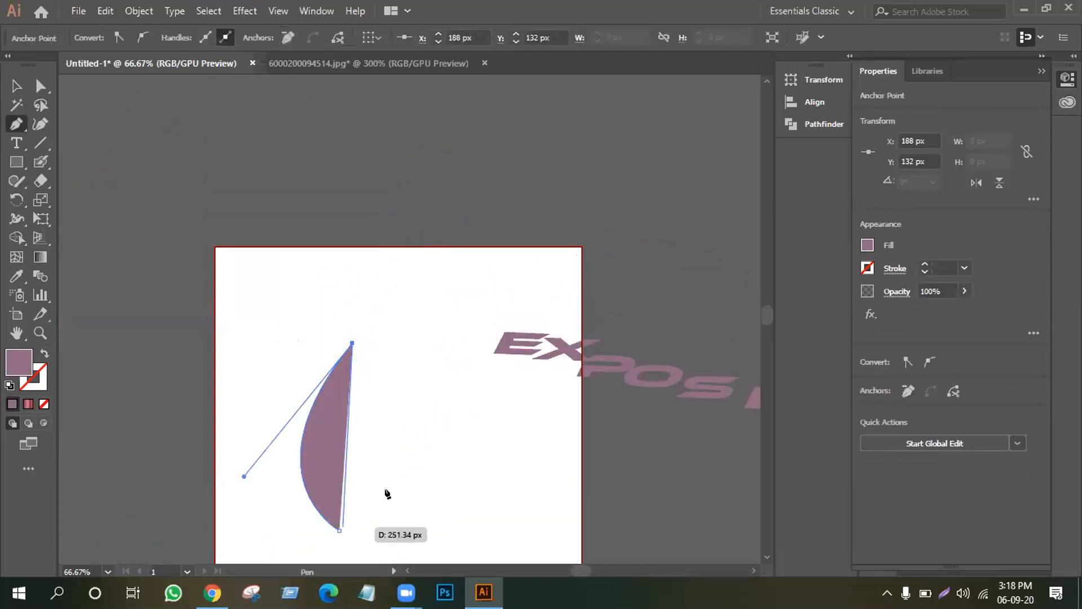
drag(340, 530, 330, 534)
drag(385, 491, 386, 492)
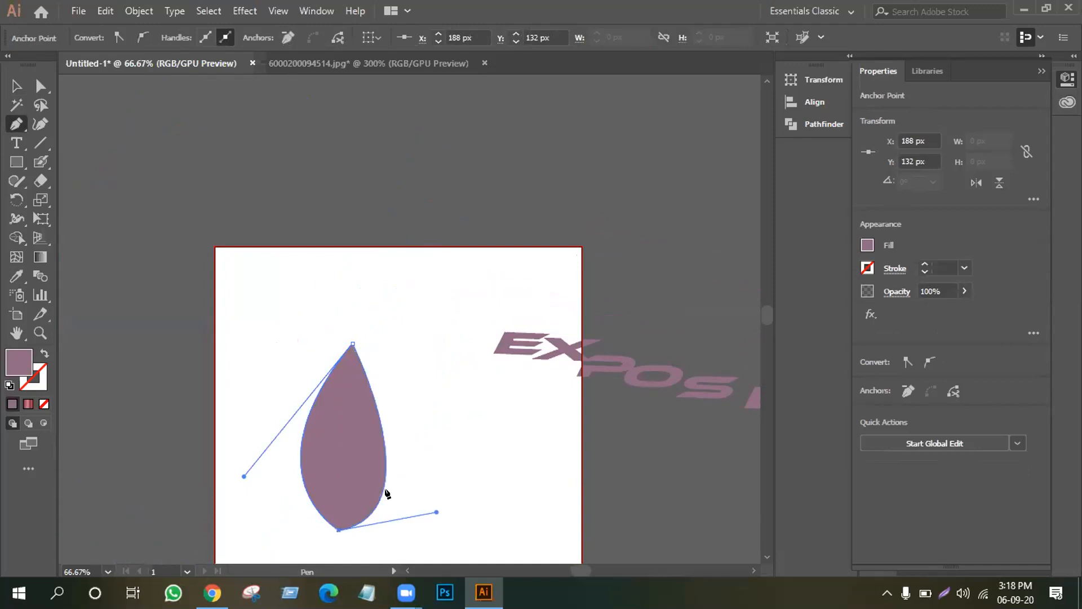
click(244, 10)
Apply a 3D Revolve at -18°, -26°, 8° to the teardrop, giving a plastic-shaded vase.
mouse_move(259, 101)
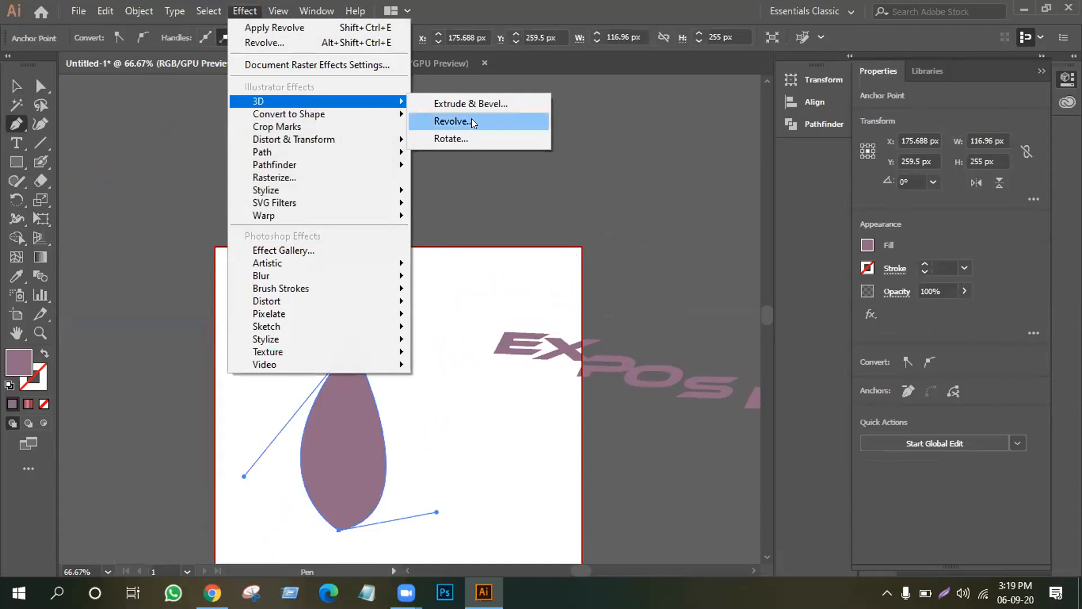
click(472, 121)
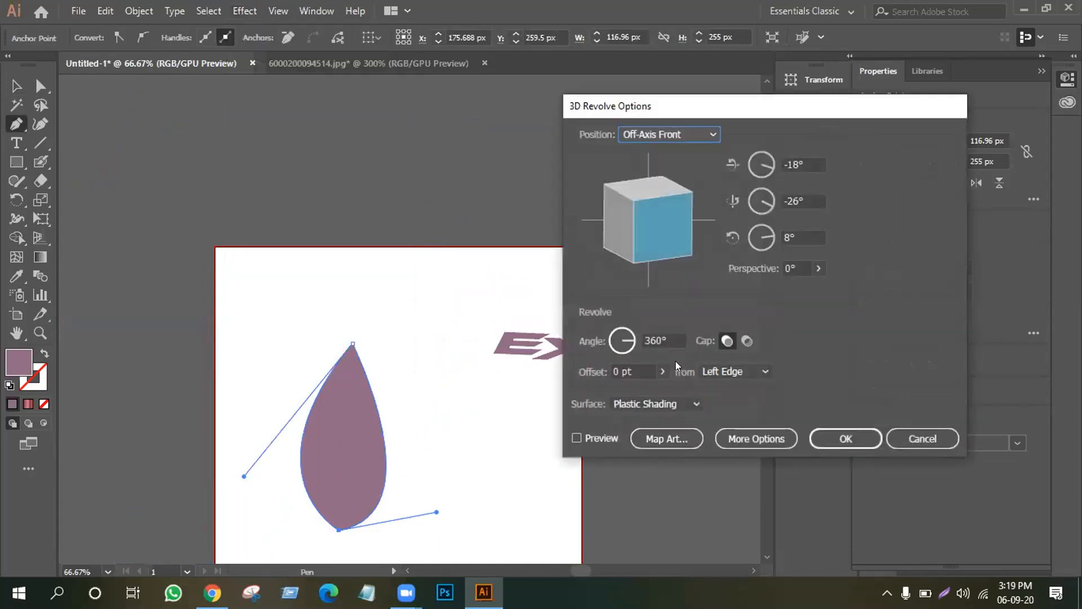
click(597, 434)
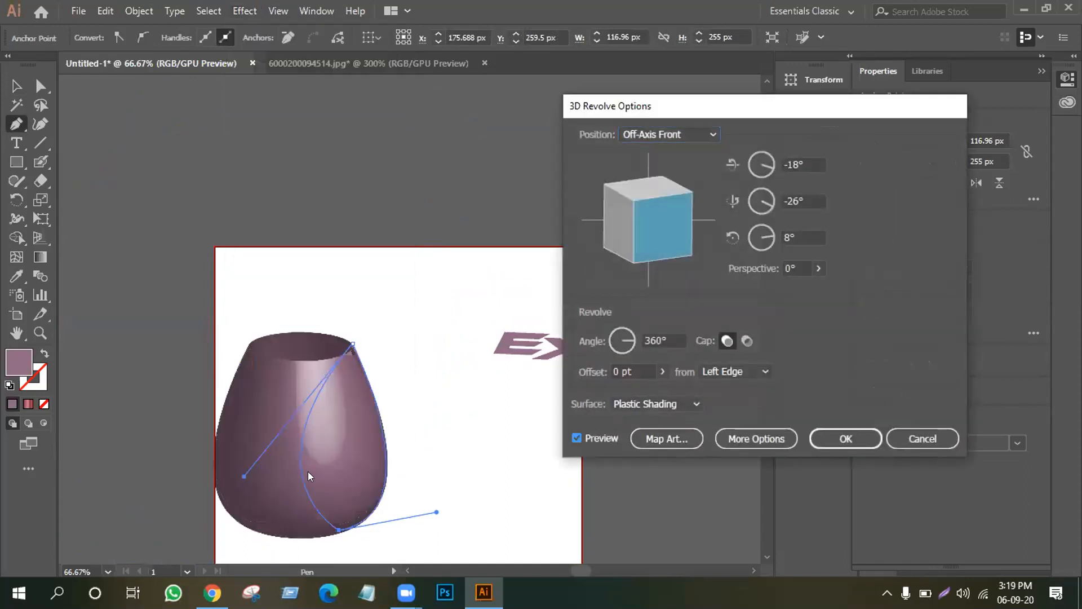
click(837, 439)
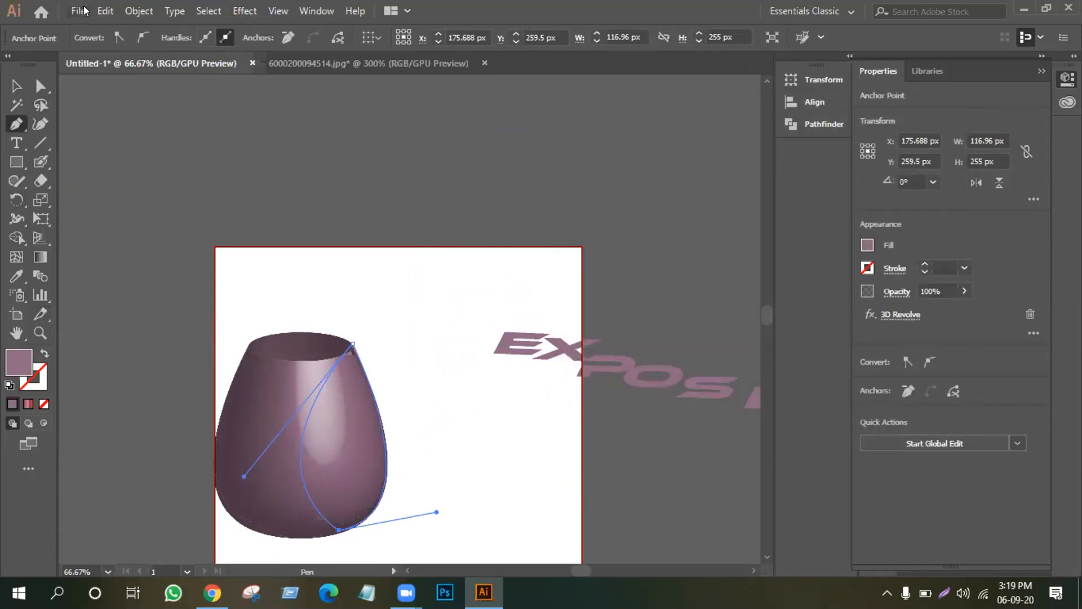
click(139, 11)
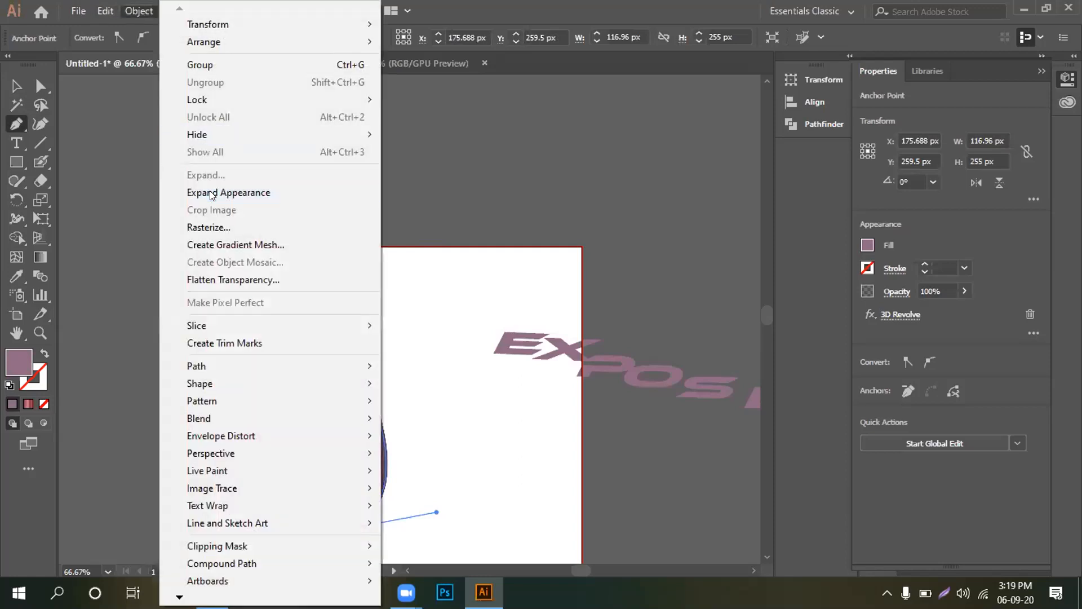
Expand the vase's appearance and move the group up-left to X -7.805, Y 49.254.
click(229, 192)
click(335, 271)
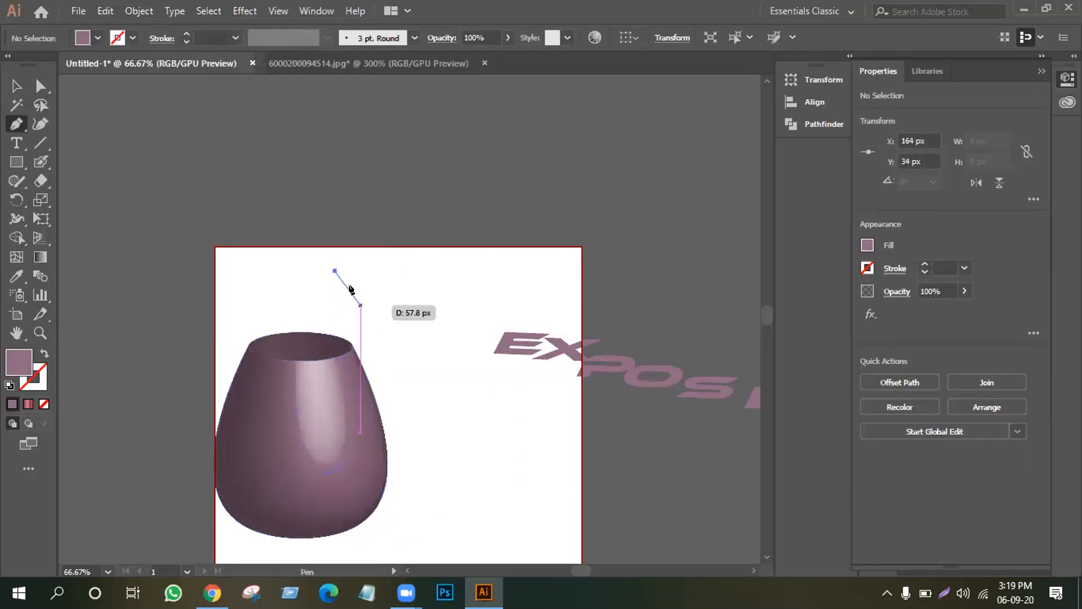
click(17, 85)
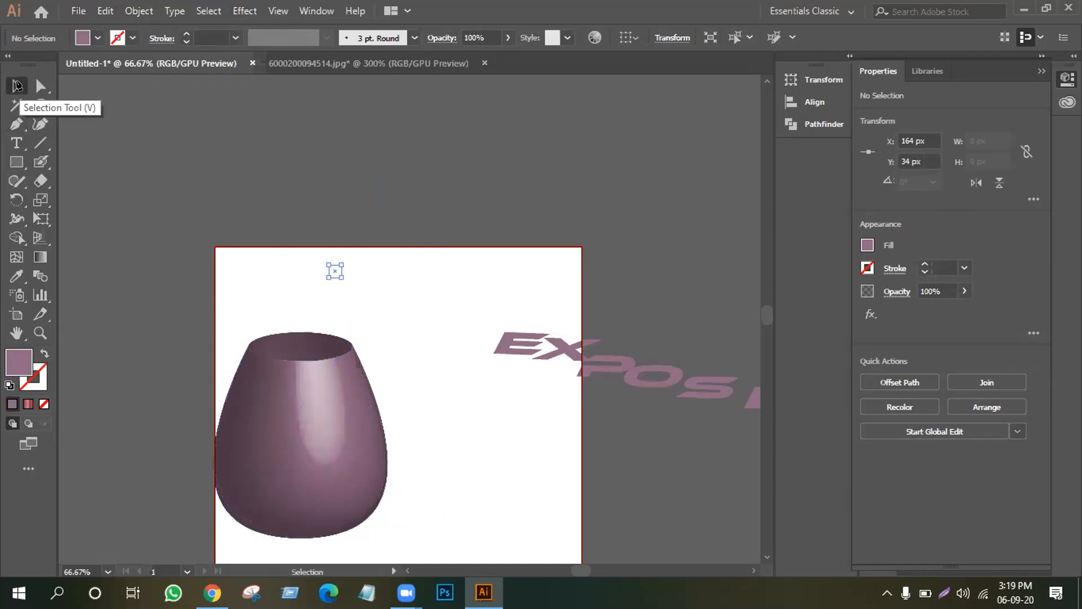
drag(307, 420, 377, 275)
click(455, 423)
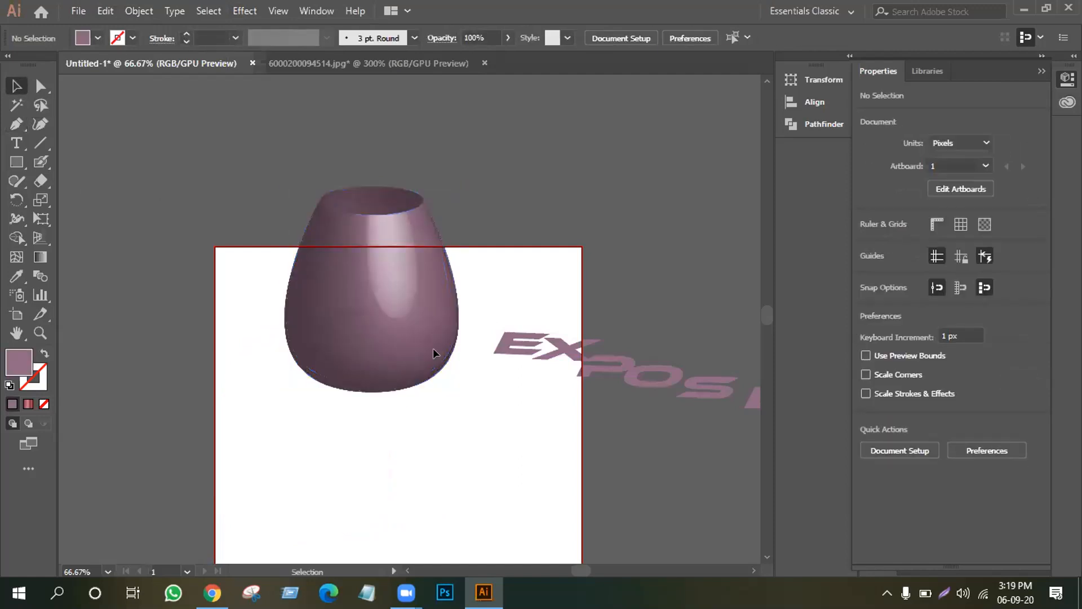
drag(385, 319, 222, 309)
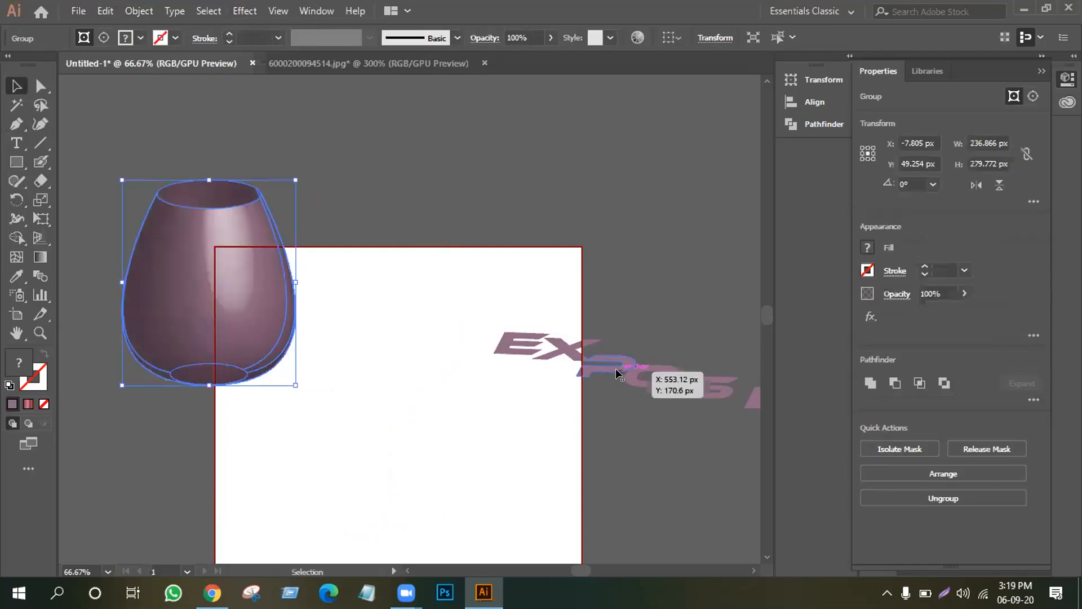
click(245, 11)
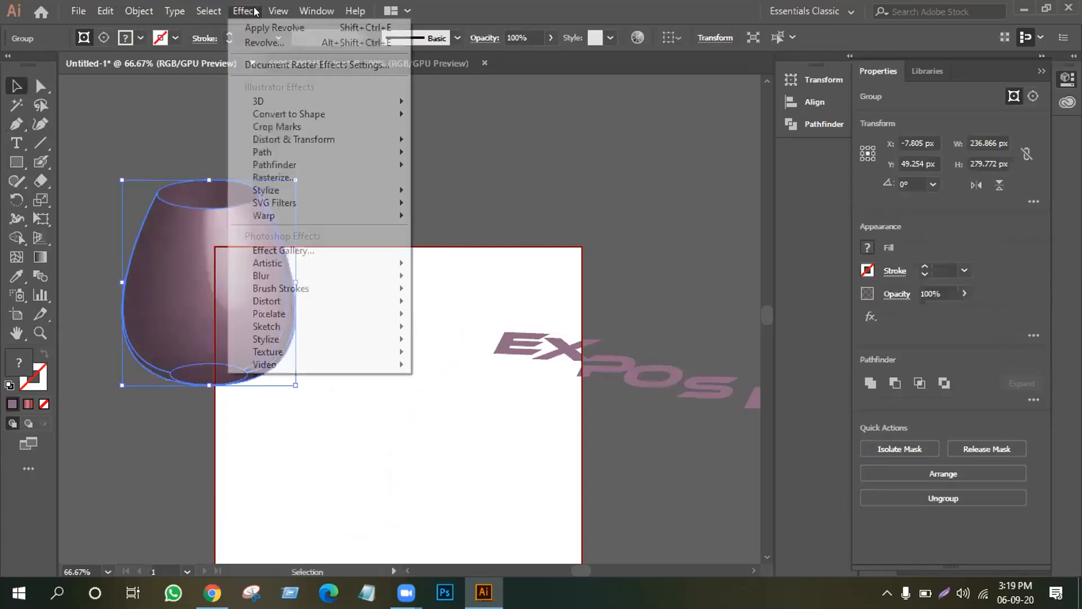
mouse_move(367, 101)
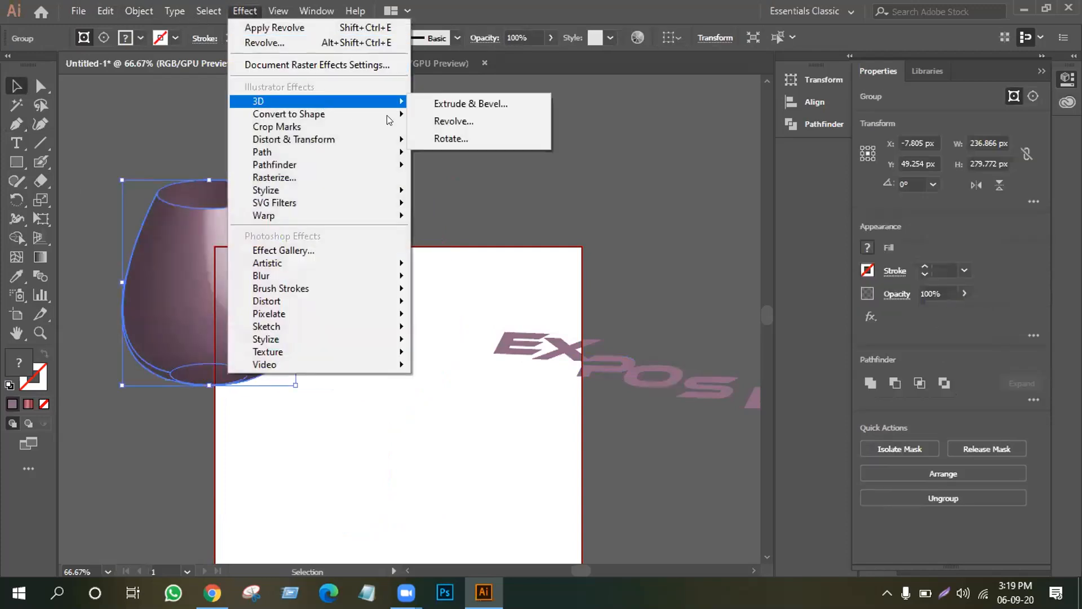
click(497, 94)
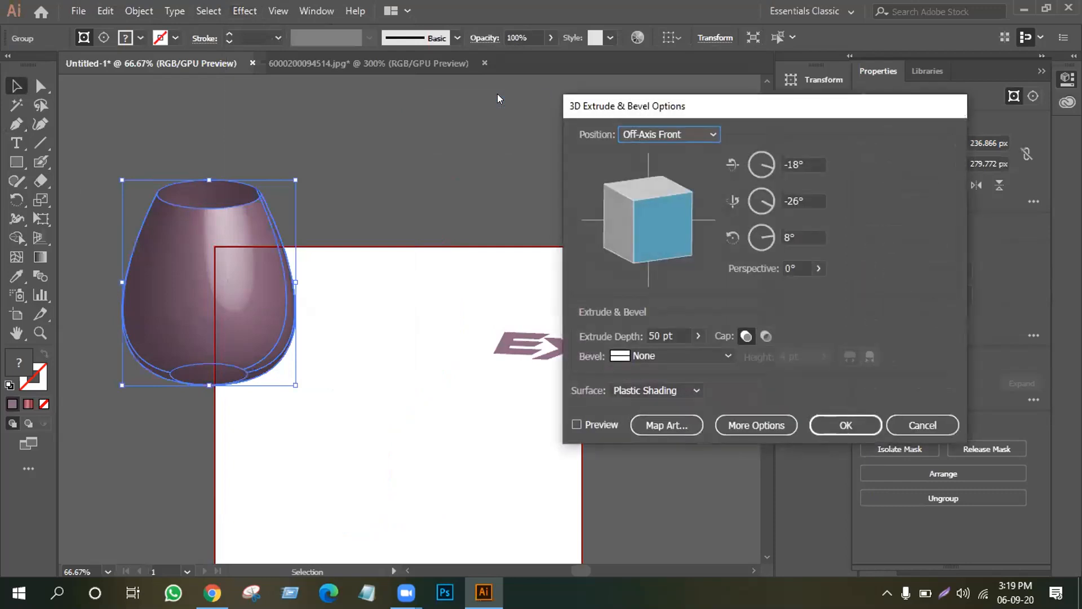
drag(631, 185, 641, 238)
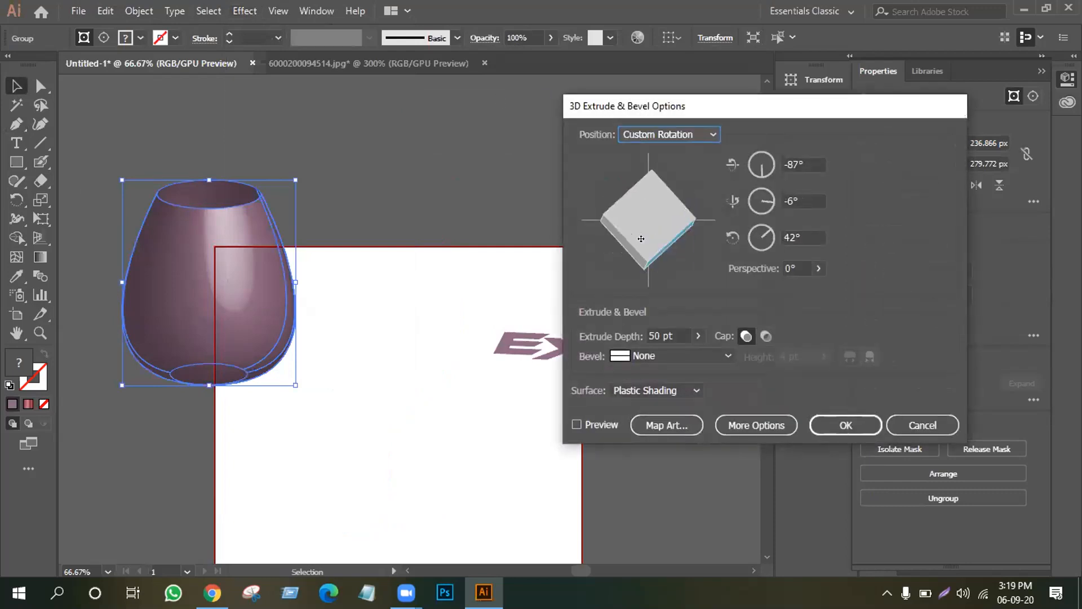
click(585, 424)
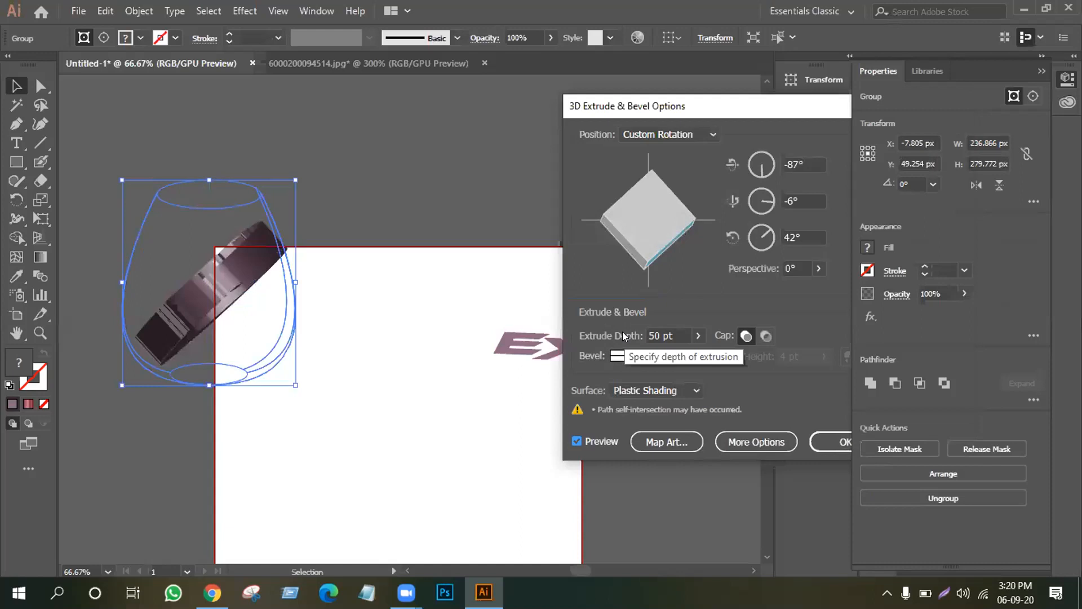
drag(667, 241, 650, 259)
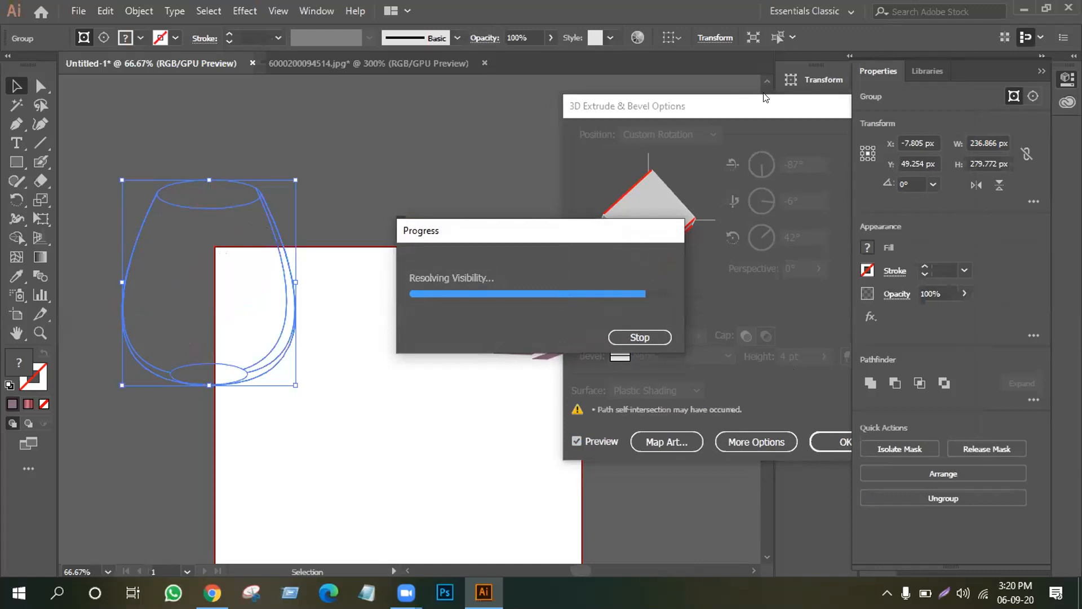
click(627, 337)
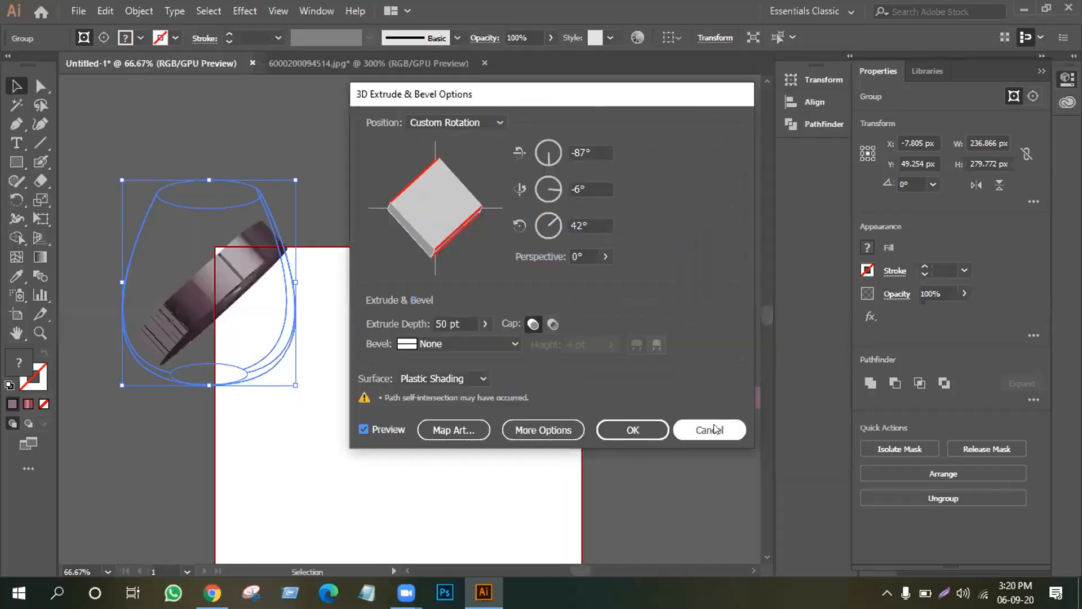
click(714, 424)
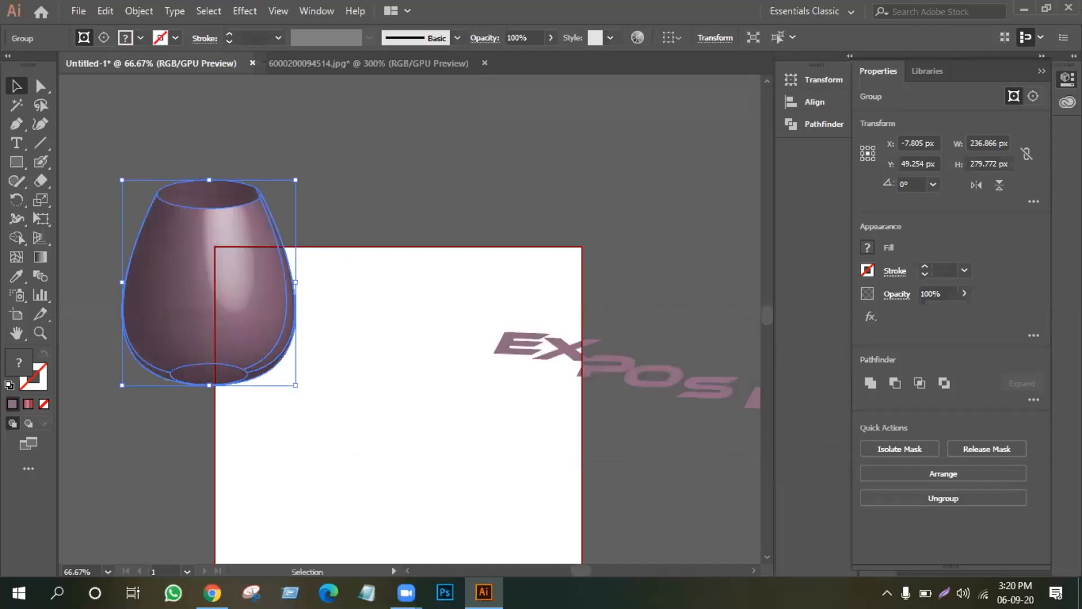
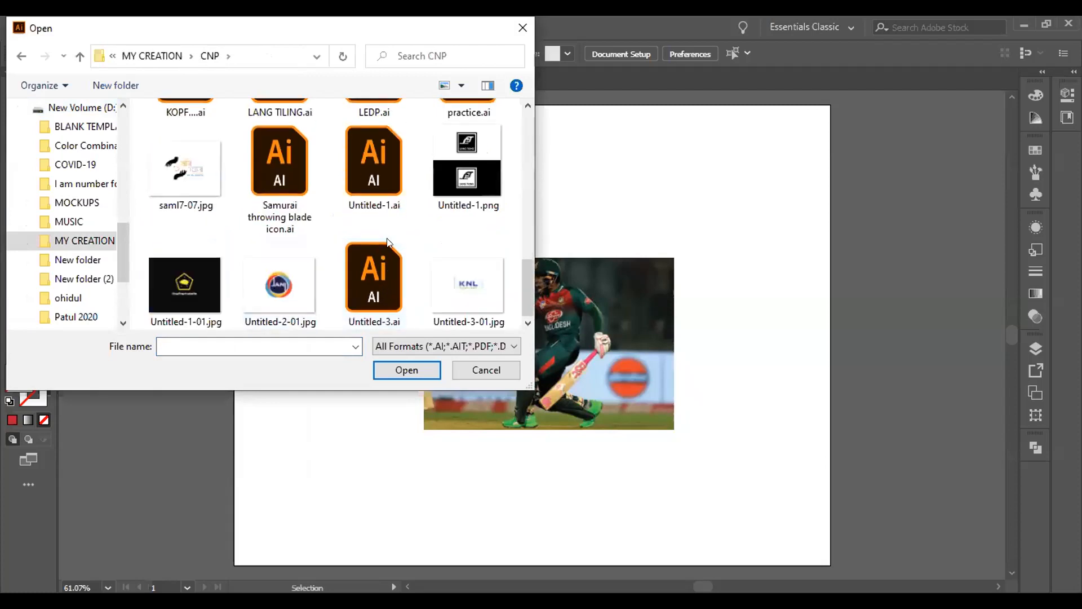
Open Untitled-1.ai and Untitled-3.ai together from the Open dialog.
click(386, 201)
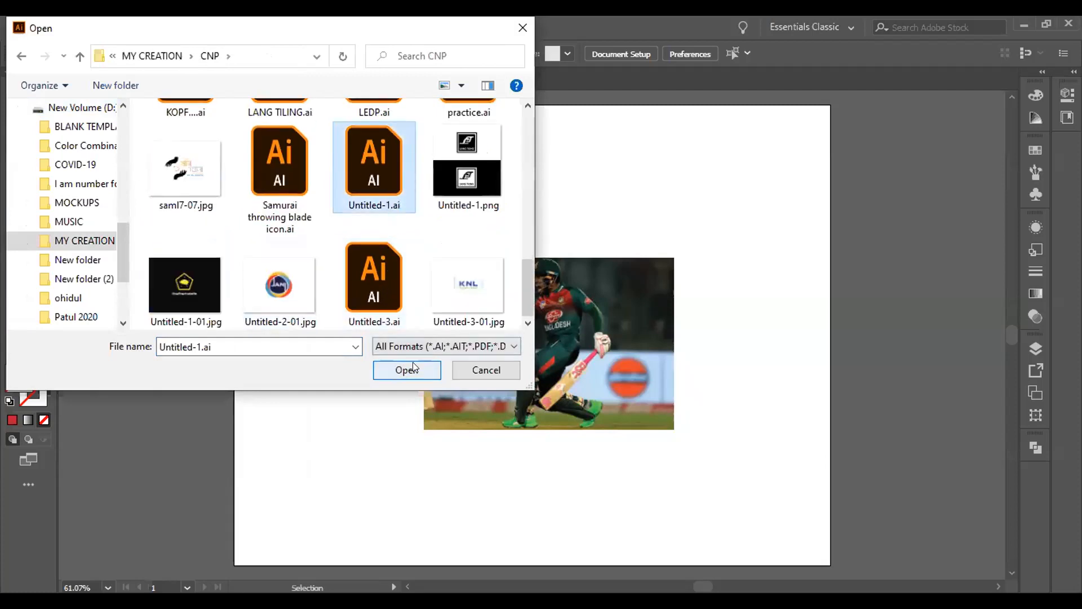
shift+click(380, 283)
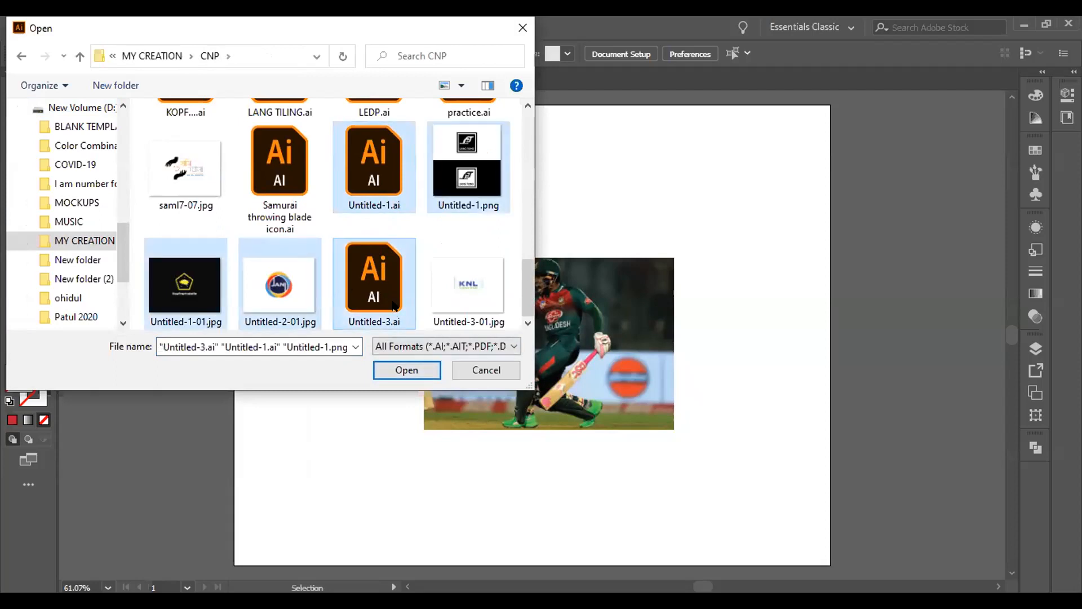
click(434, 242)
click(388, 197)
ctrl+click(382, 308)
click(407, 376)
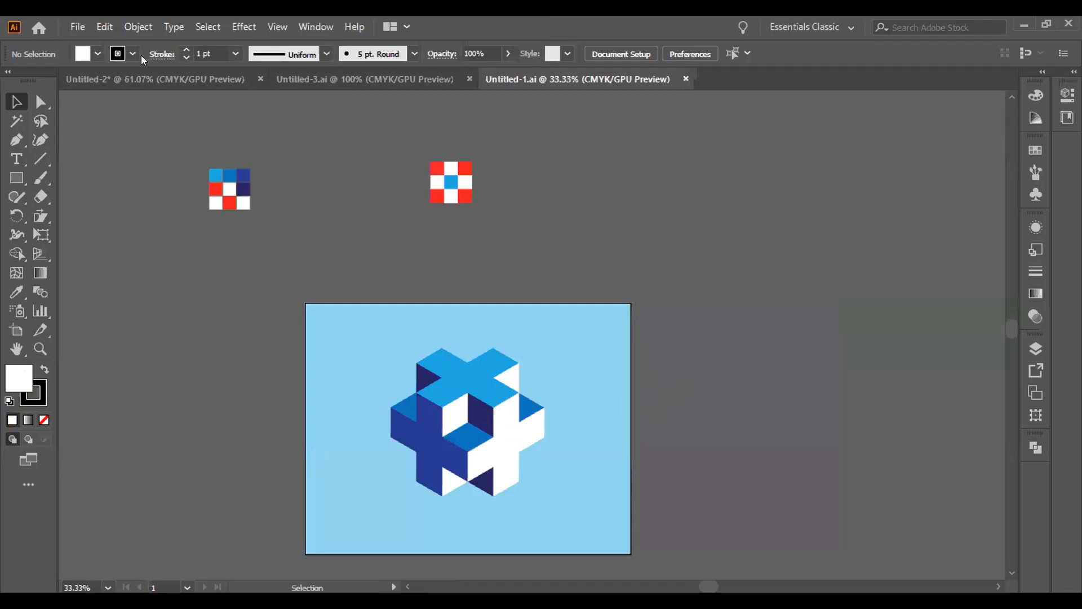
From the Untitled-3.ai tab, open Untitled-1-01.jpg and Untitled-2-01.jpg together.
click(365, 79)
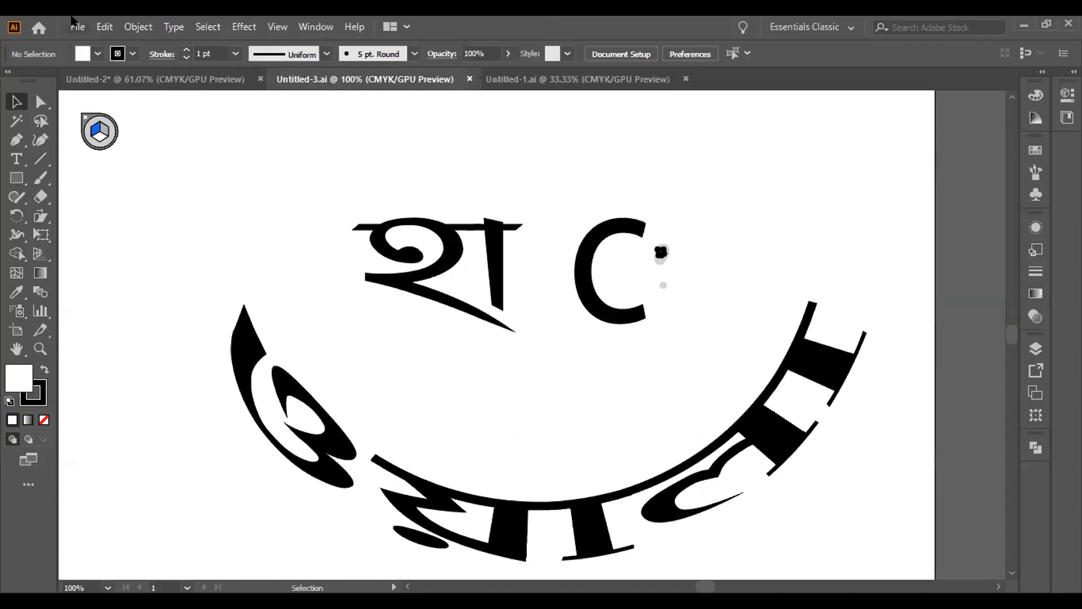
click(75, 25)
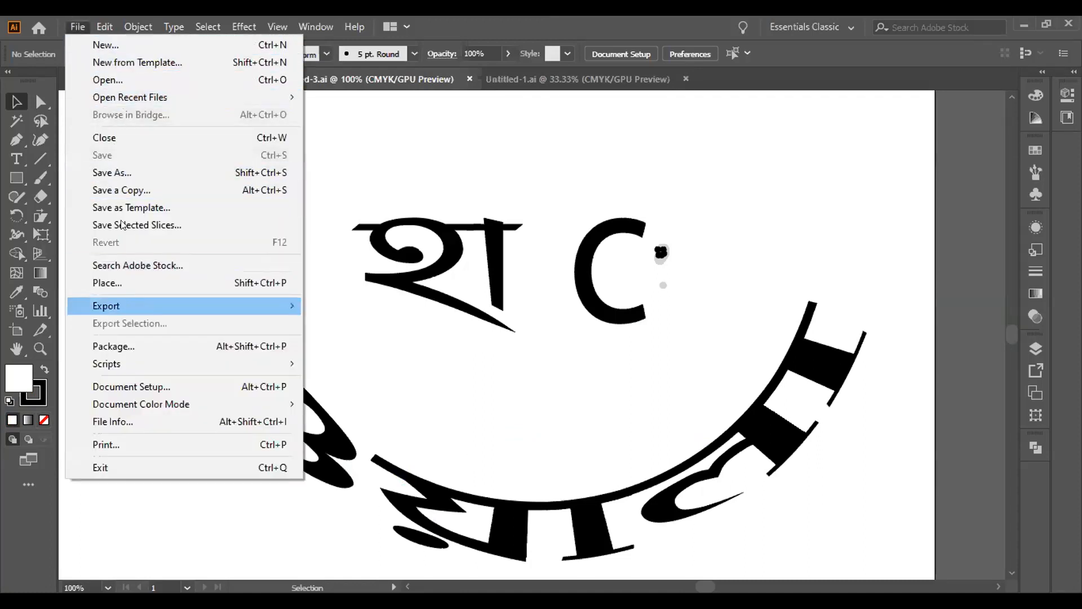
click(121, 81)
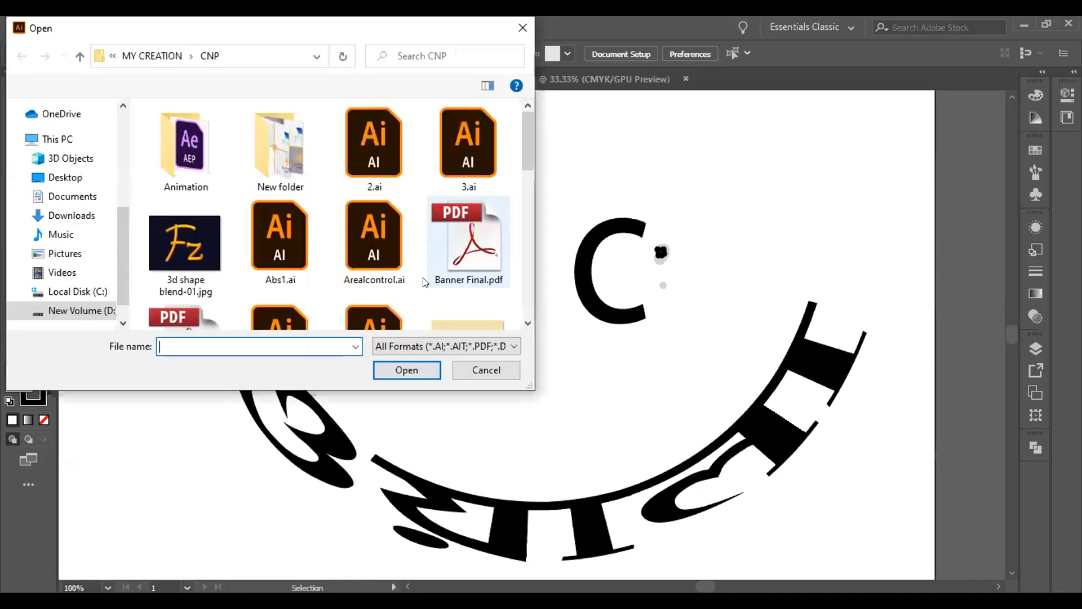
scroll(425, 282, down, 10)
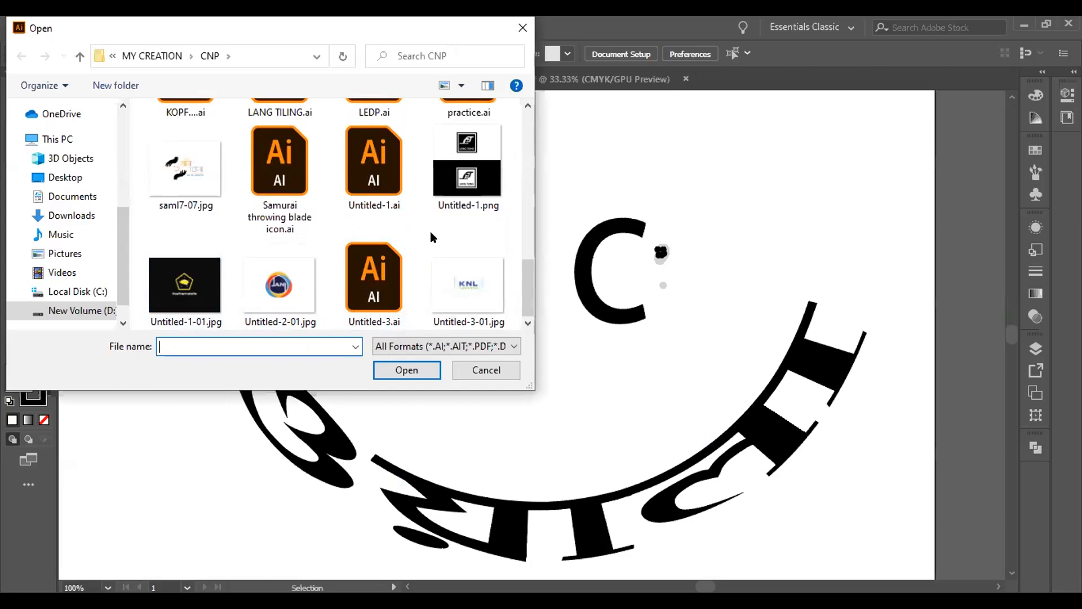
scroll(431, 233, up, 1)
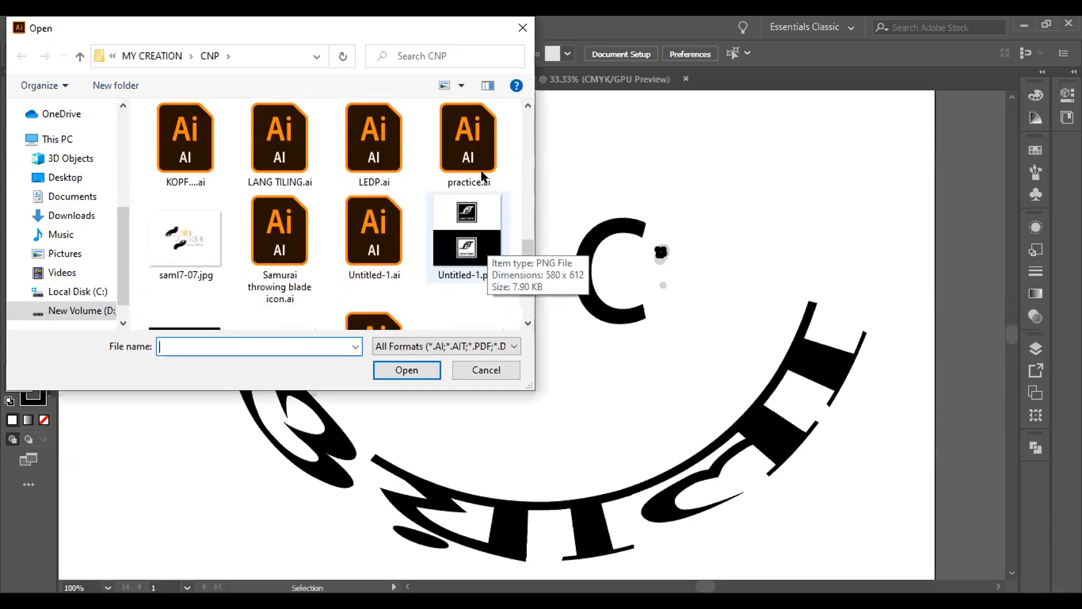
scroll(373, 274, down, 1)
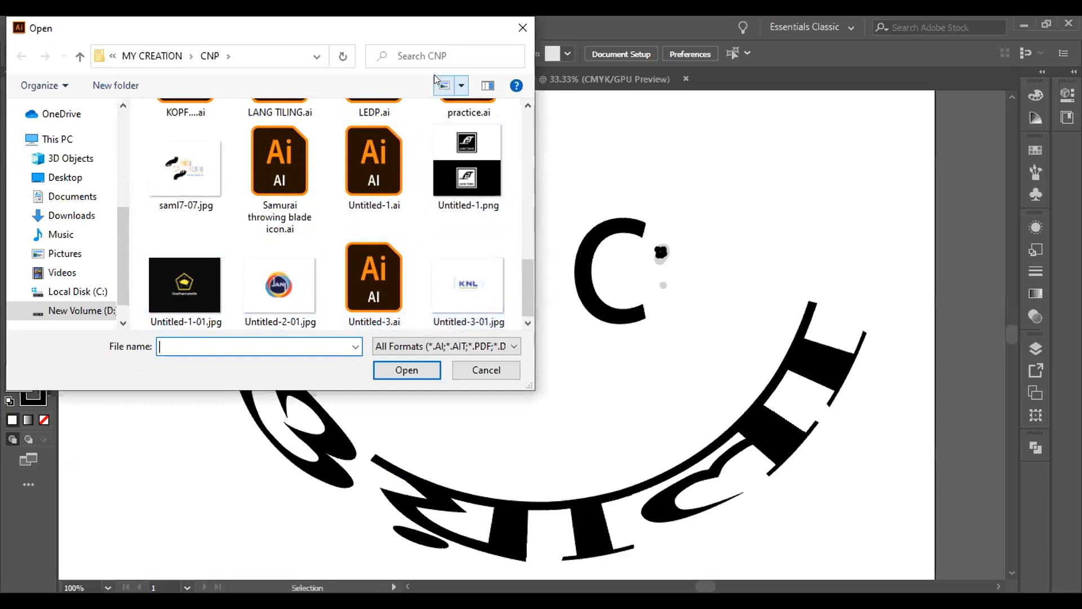
click(185, 285)
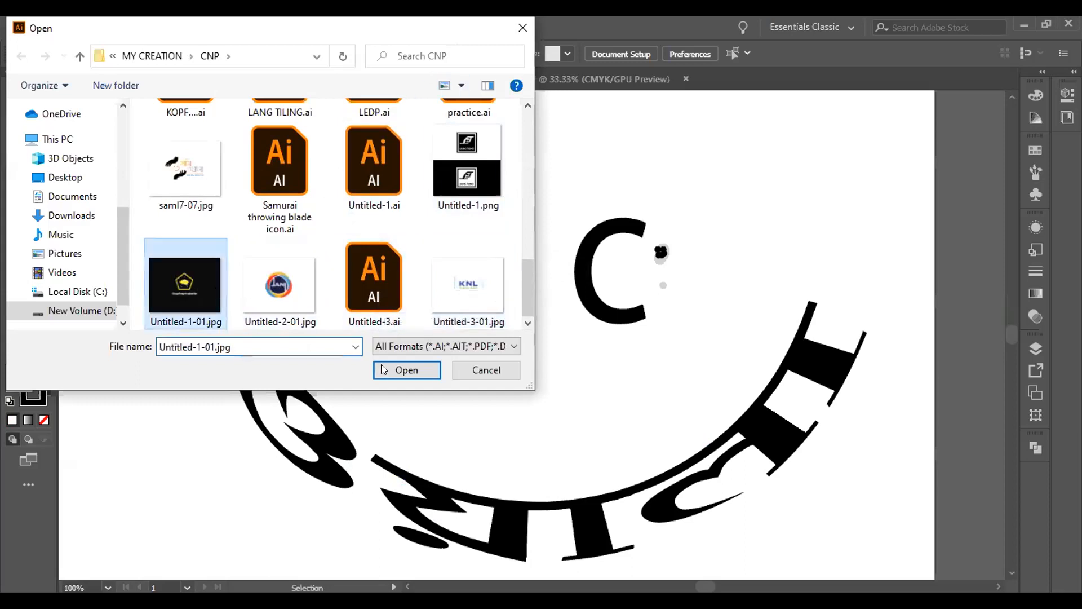
ctrl+click(286, 310)
click(395, 370)
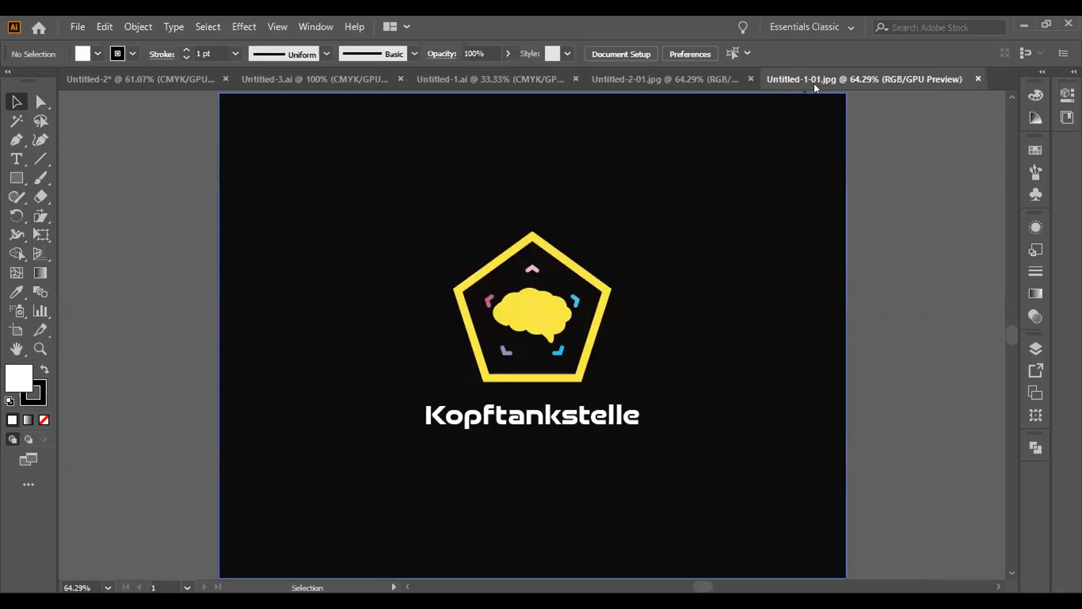
Check the JANI and Kopftankstelle logo documents, then return to Illustrator's Untitled-1 document.
click(713, 82)
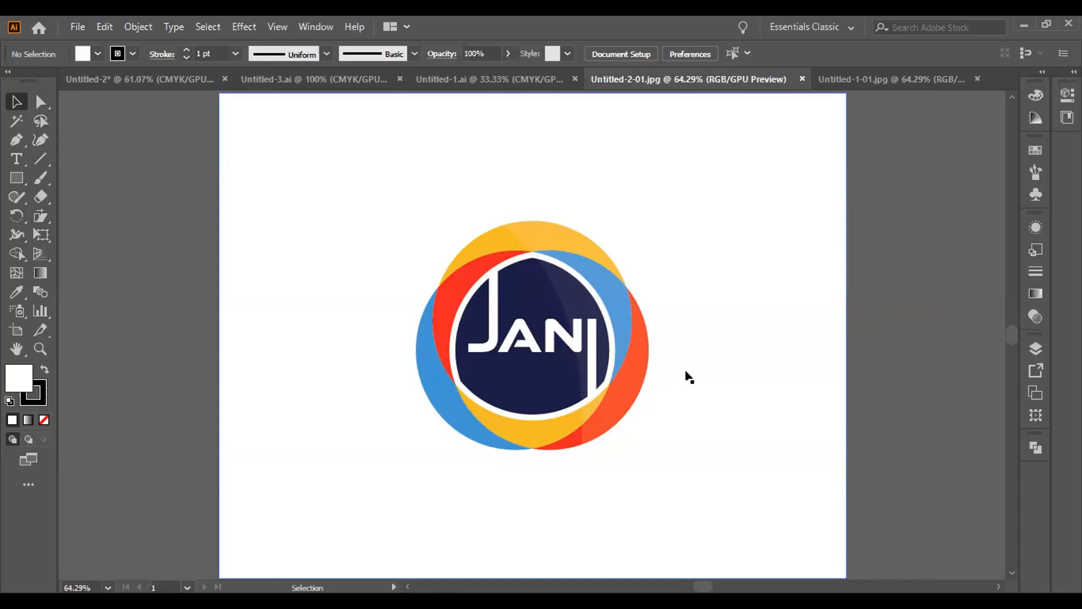
click(817, 86)
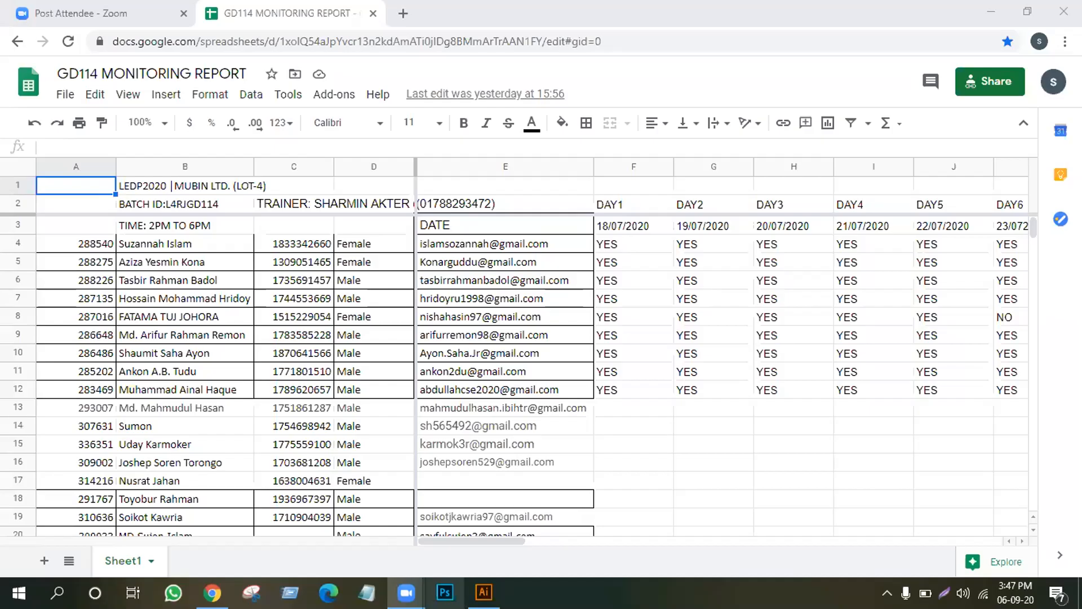
click(484, 592)
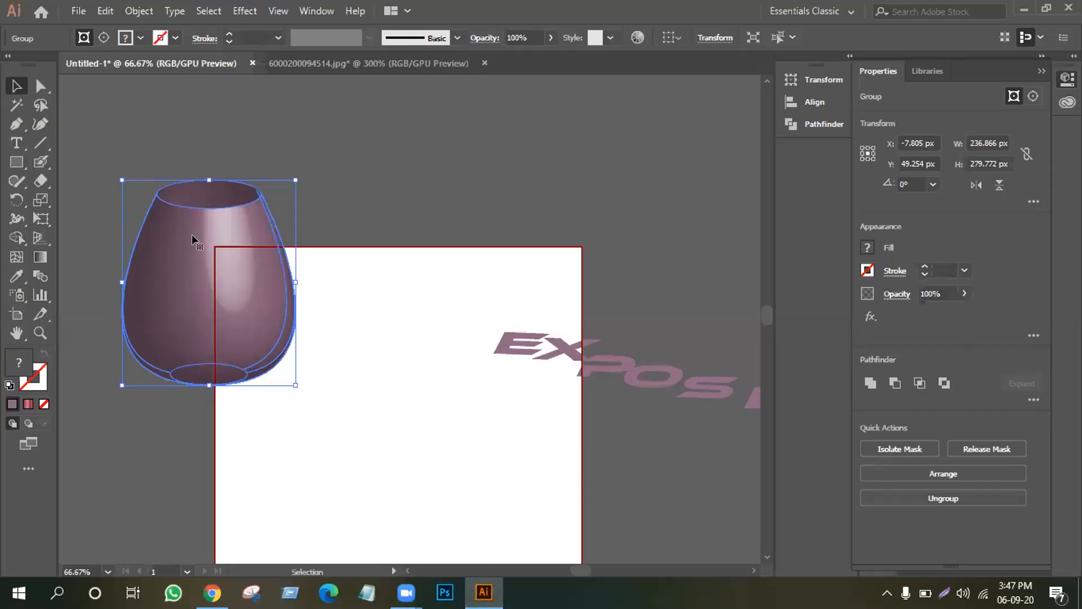
Delete the vase group and the EXPOSE text, bringing the artboard fully into view.
key(Delete)
scroll(755, 428, right, 3)
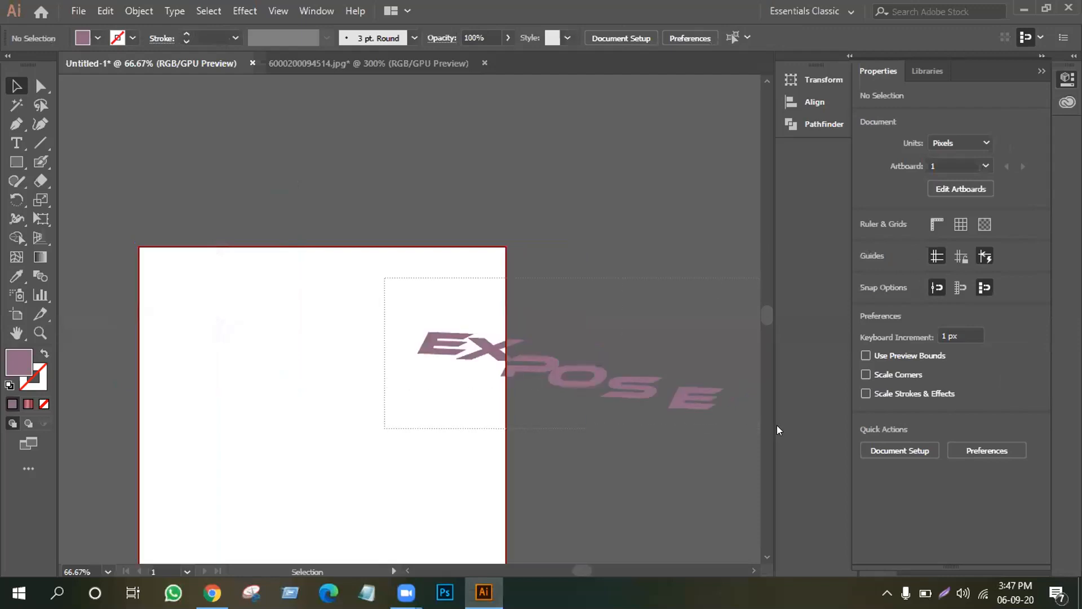
click(421, 348)
key(Delete)
click(16, 333)
drag(273, 334, 355, 220)
Draw a mauve rectangle over the artboard's top half and copy it below with a white fill.
click(19, 165)
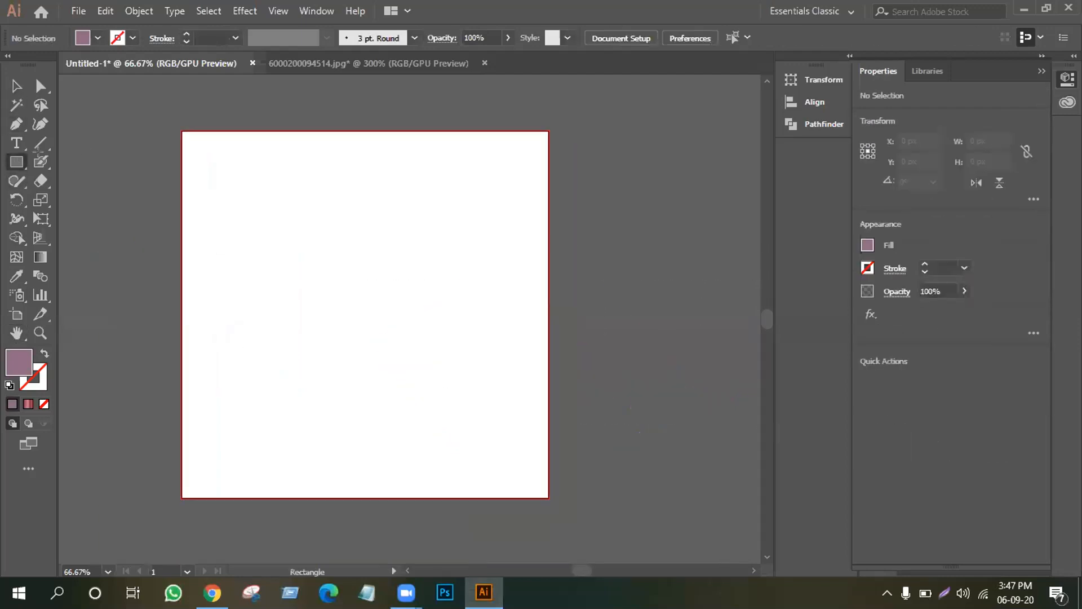
drag(181, 130, 549, 314)
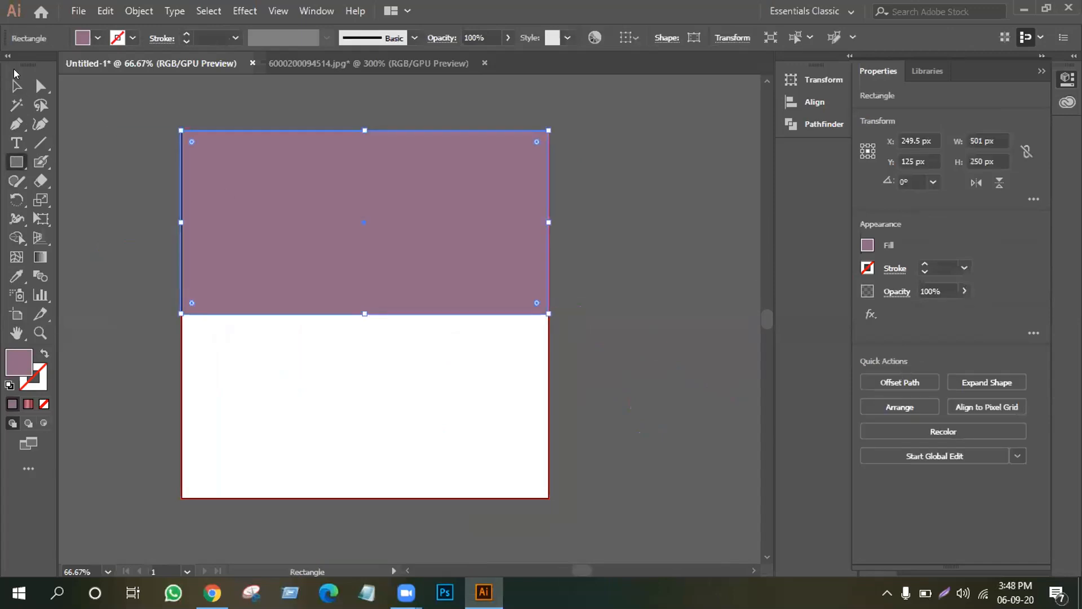
click(16, 86)
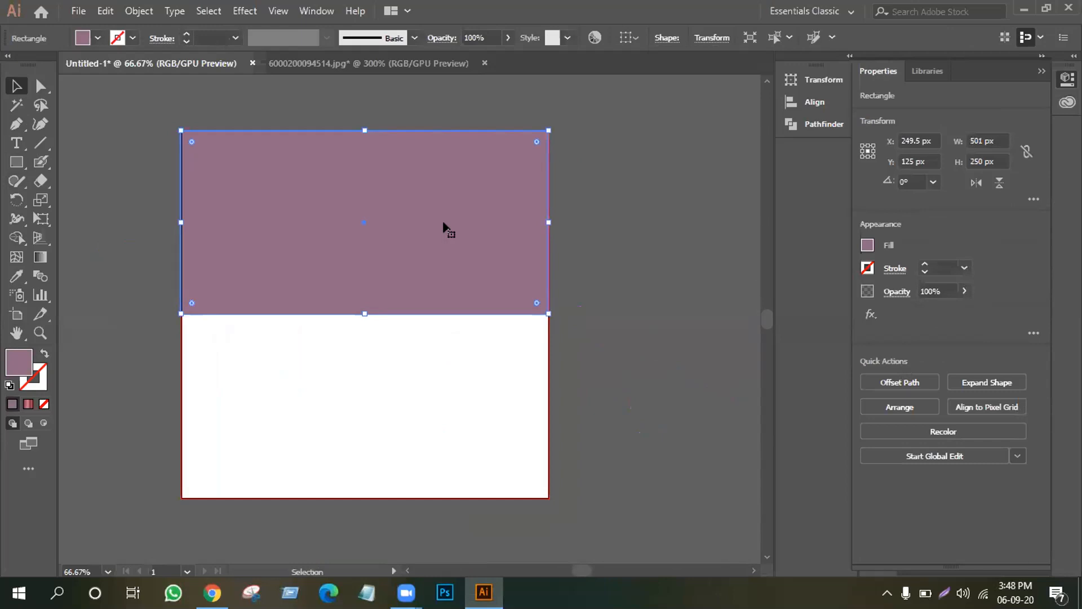
drag(445, 227, 446, 414)
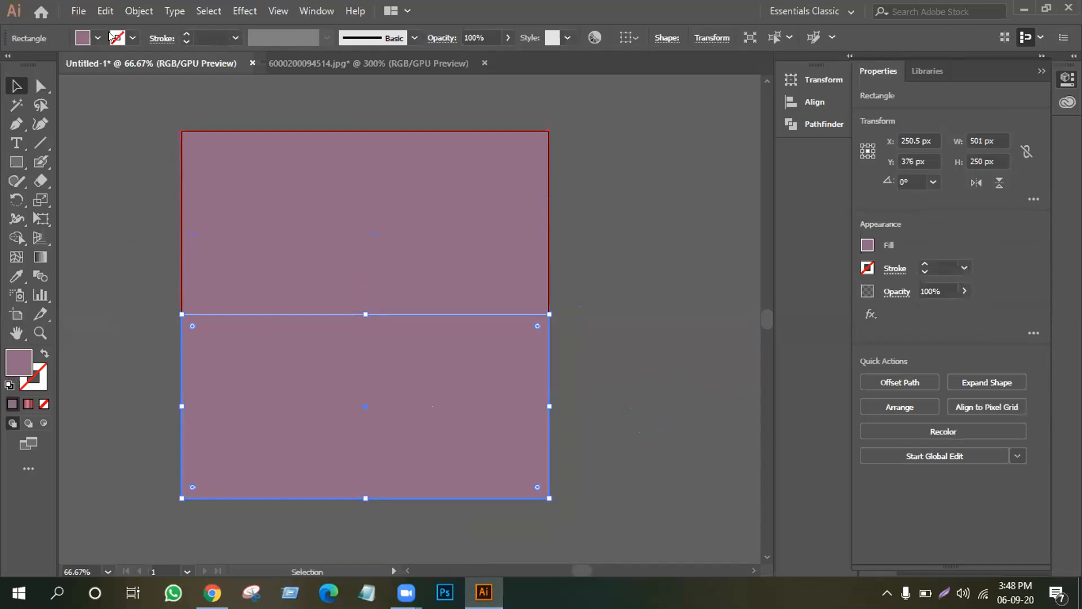
click(97, 38)
click(32, 64)
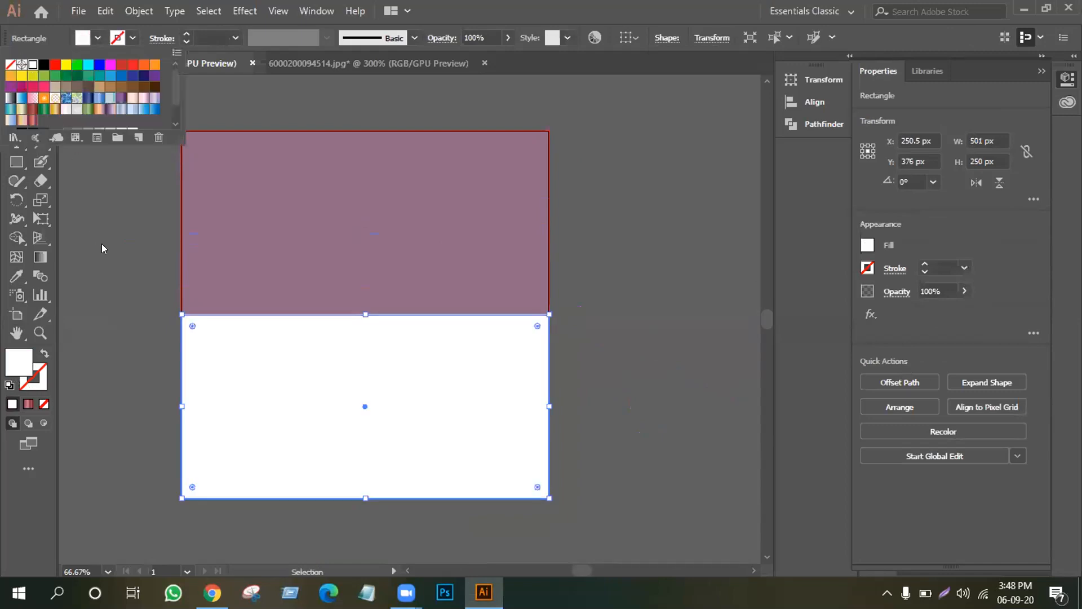
Remove a stray blob-brush stroke and select both artboard halves.
click(40, 161)
mouse_move(119, 145)
mouse_down()
mouse_move(207, 228)
mouse_move(170, 203)
mouse_up()
click(15, 84)
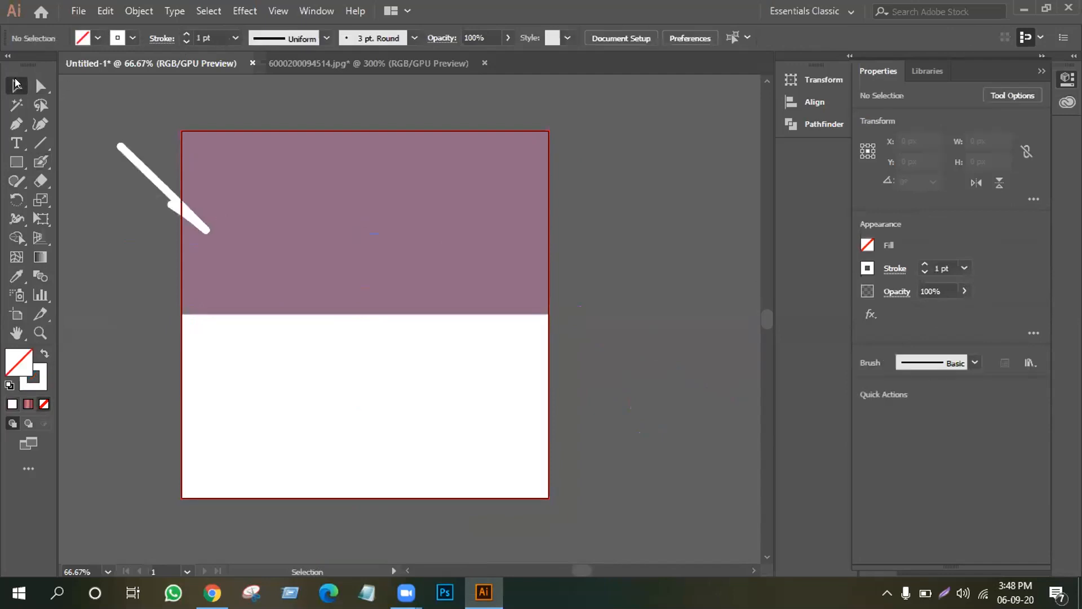
click(147, 176)
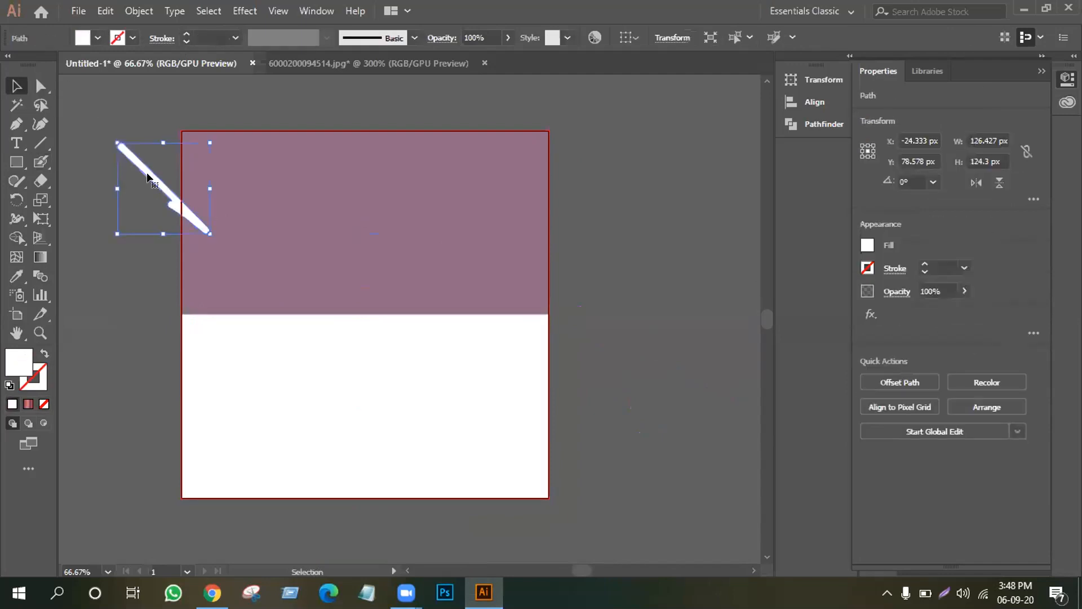
key(Delete)
drag(104, 242, 327, 386)
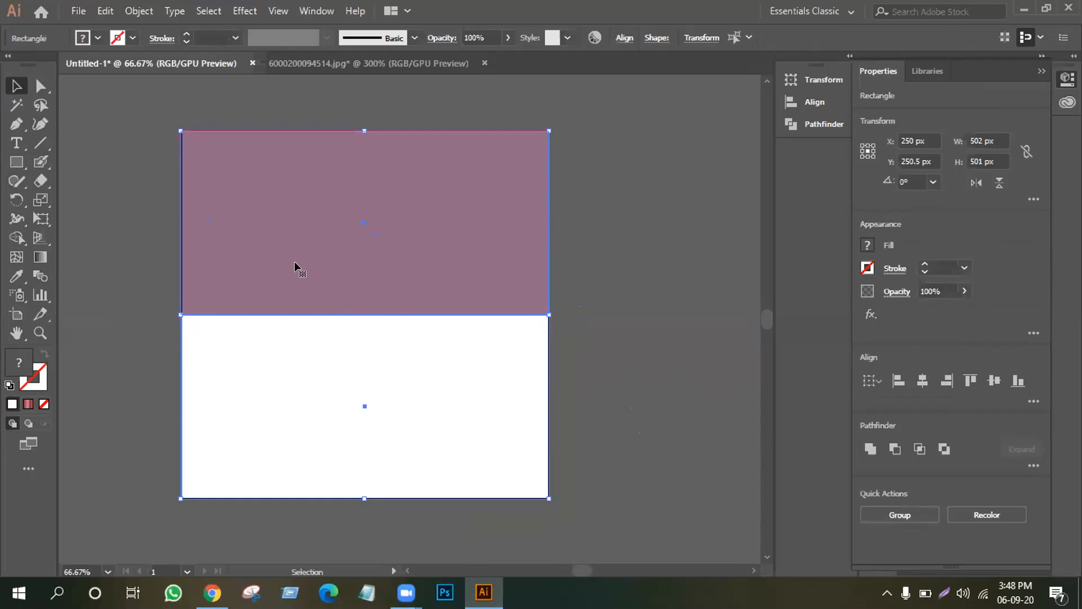
Close the apple photo document 6000200094514.jpg without saving its changes.
click(299, 61)
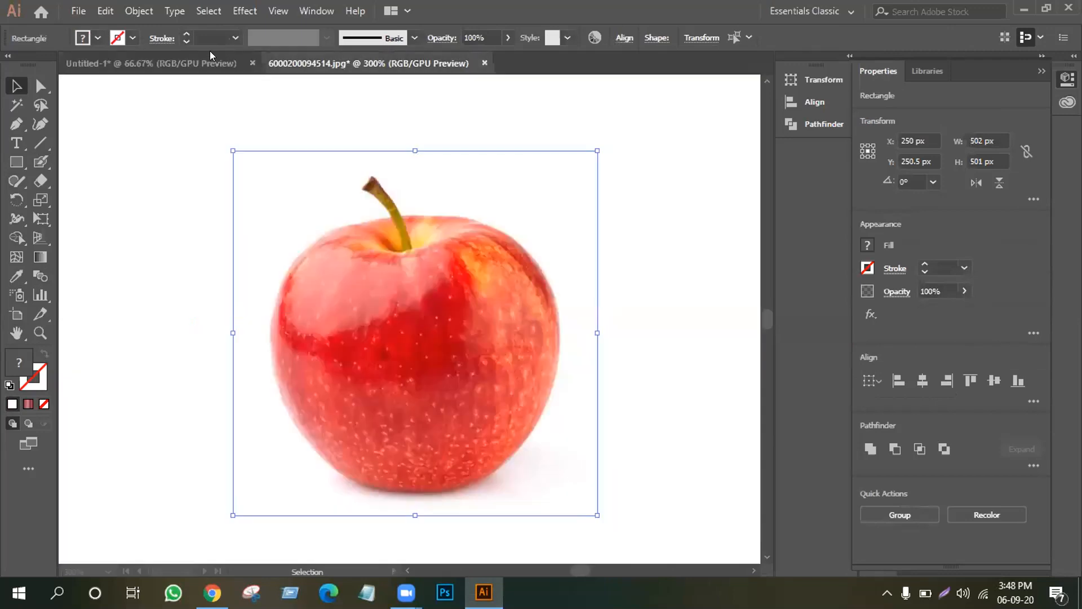
click(216, 65)
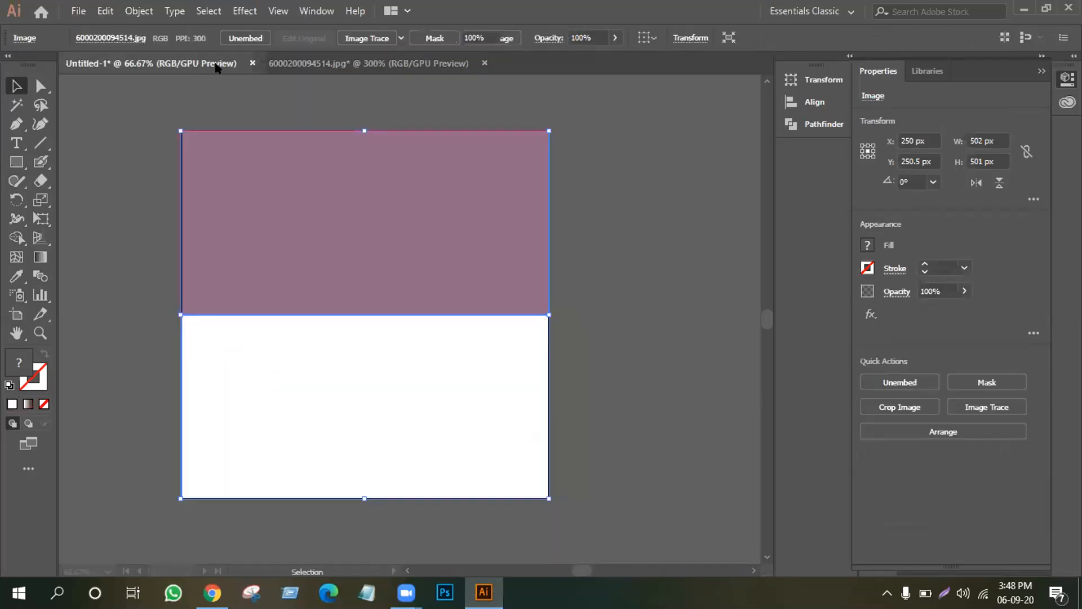
click(484, 63)
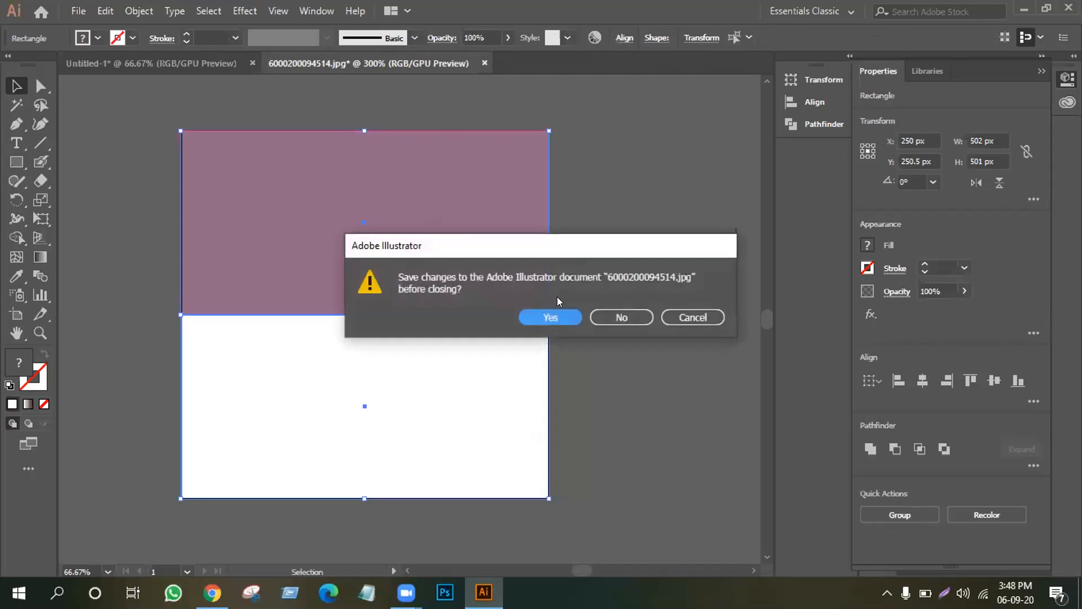
click(623, 318)
click(17, 162)
click(72, 162)
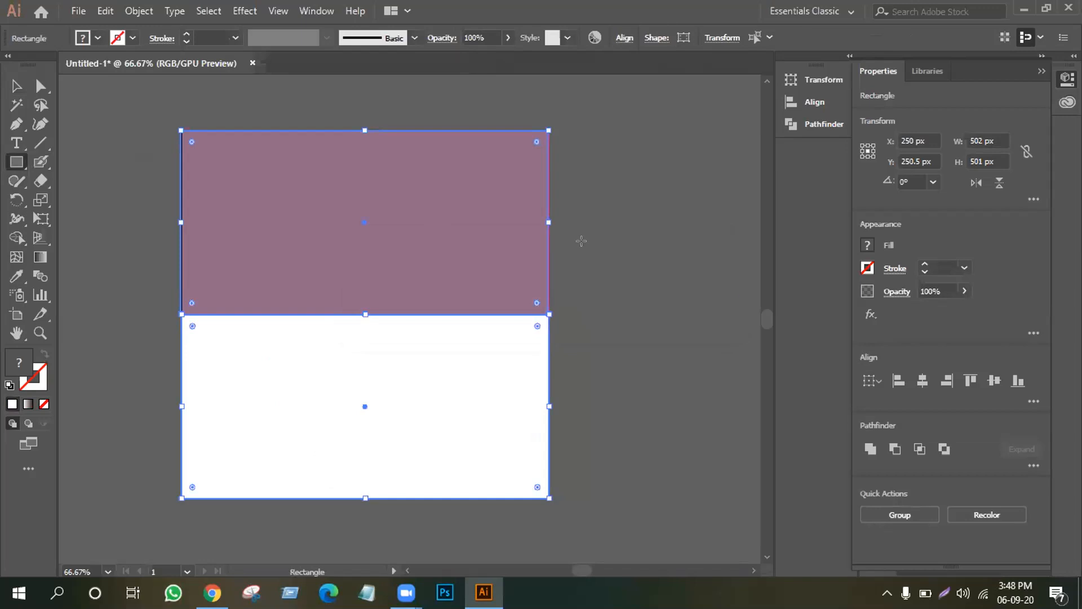
Draw a 212 px square beside the artboard with an 11 pt outline, no fill, and expand it.
drag(585, 248, 731, 394)
click(45, 354)
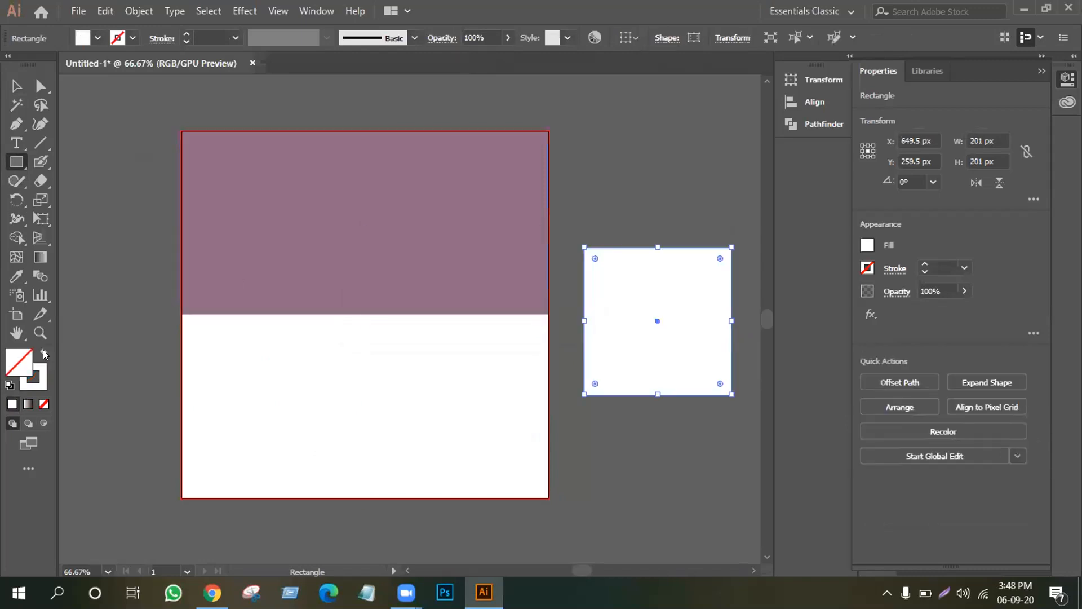
click(184, 33)
click(184, 33)
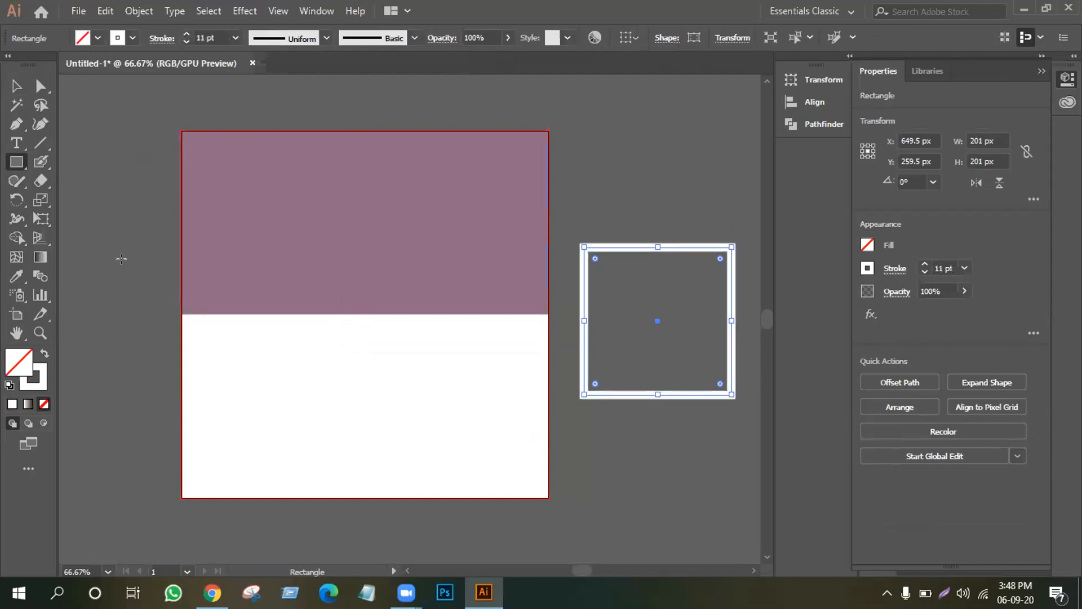
click(135, 11)
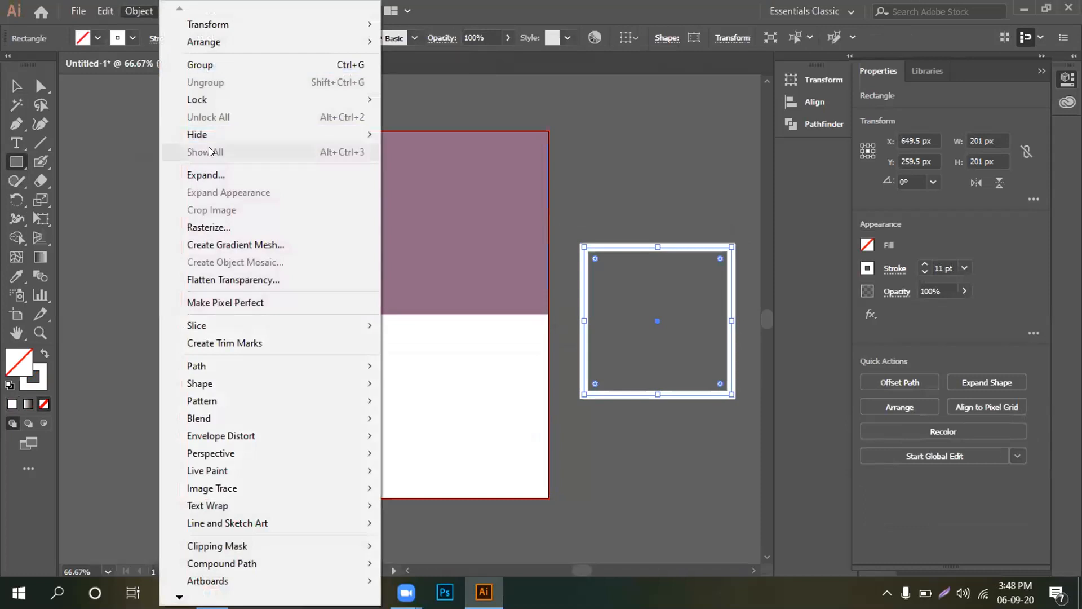
click(222, 176)
click(496, 384)
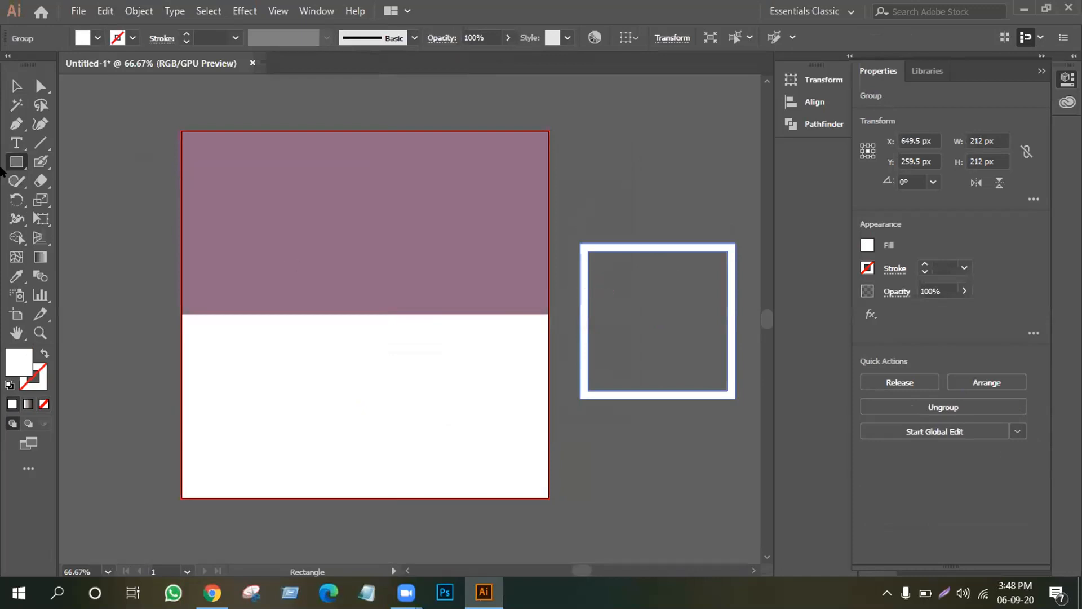
click(16, 142)
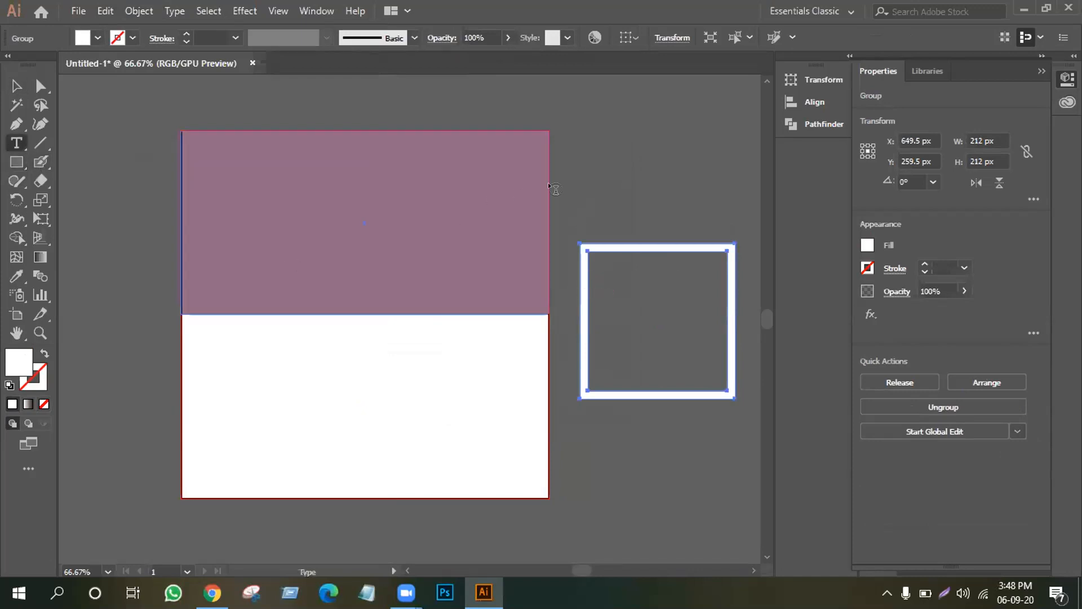
Place LOREM IPSUM placeholder text in Ethnocentric above the square frame.
click(591, 164)
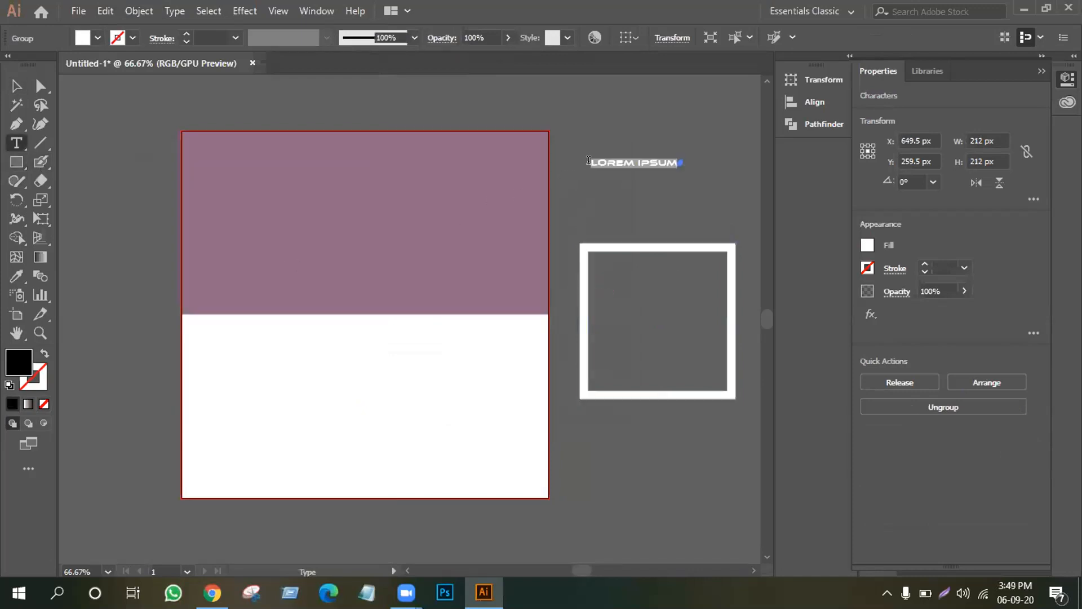
click(670, 153)
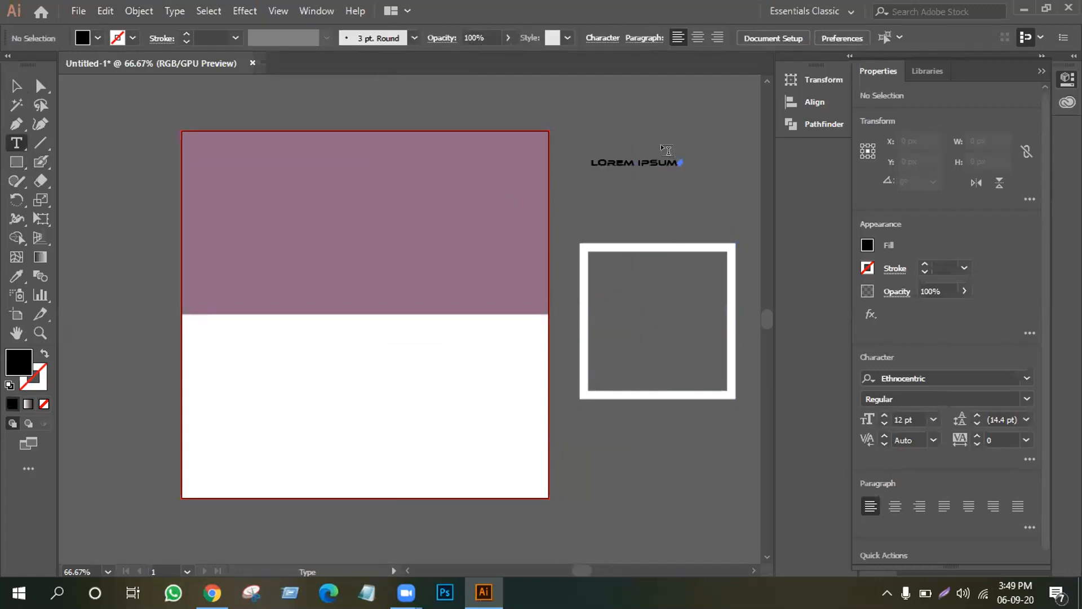
drag(669, 149, 662, 150)
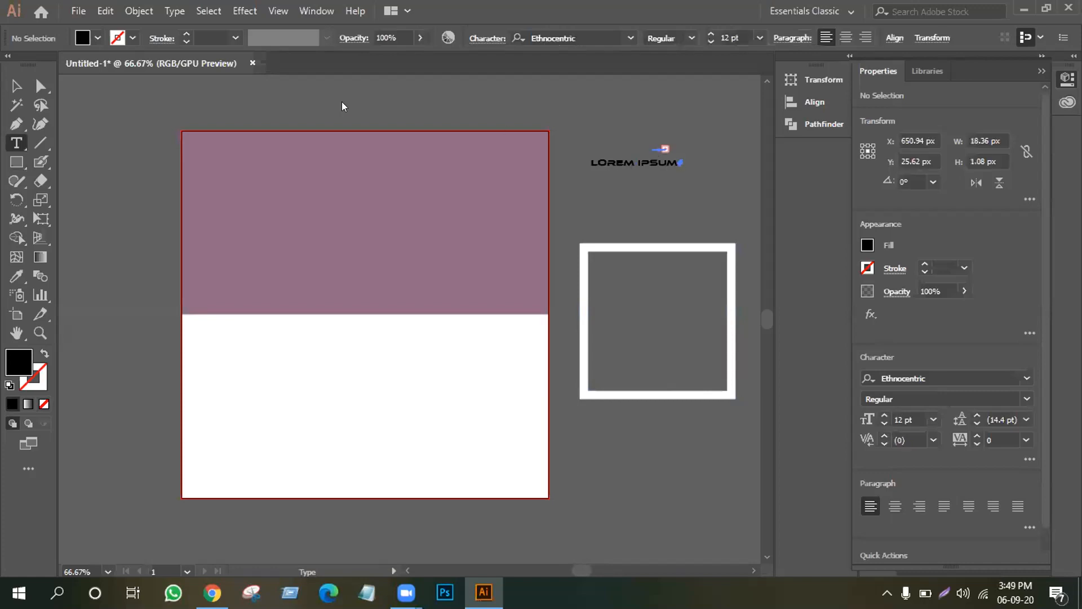
click(6, 88)
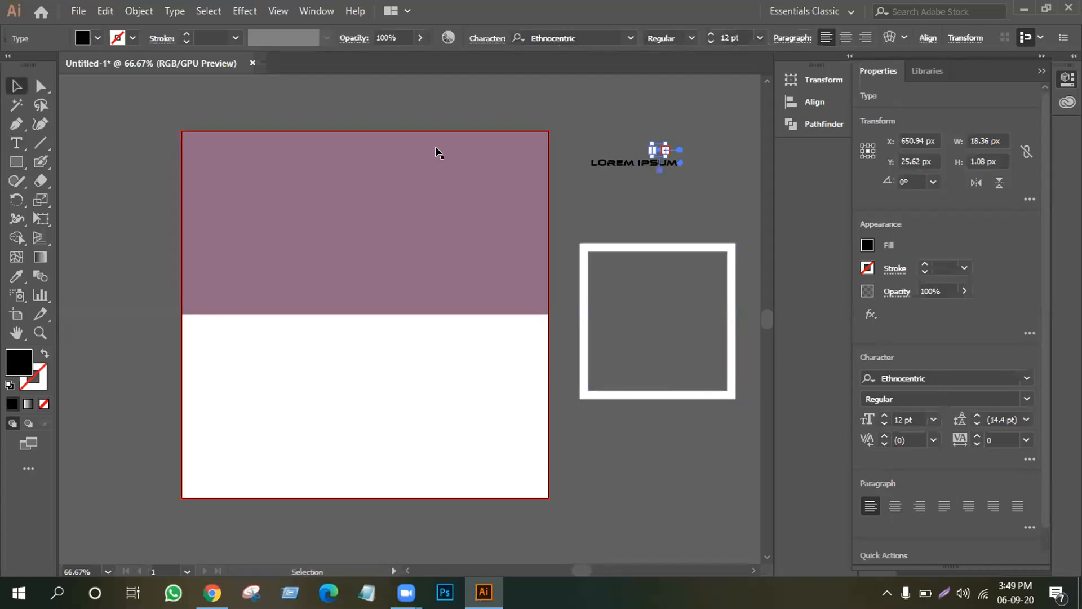
click(566, 151)
click(16, 143)
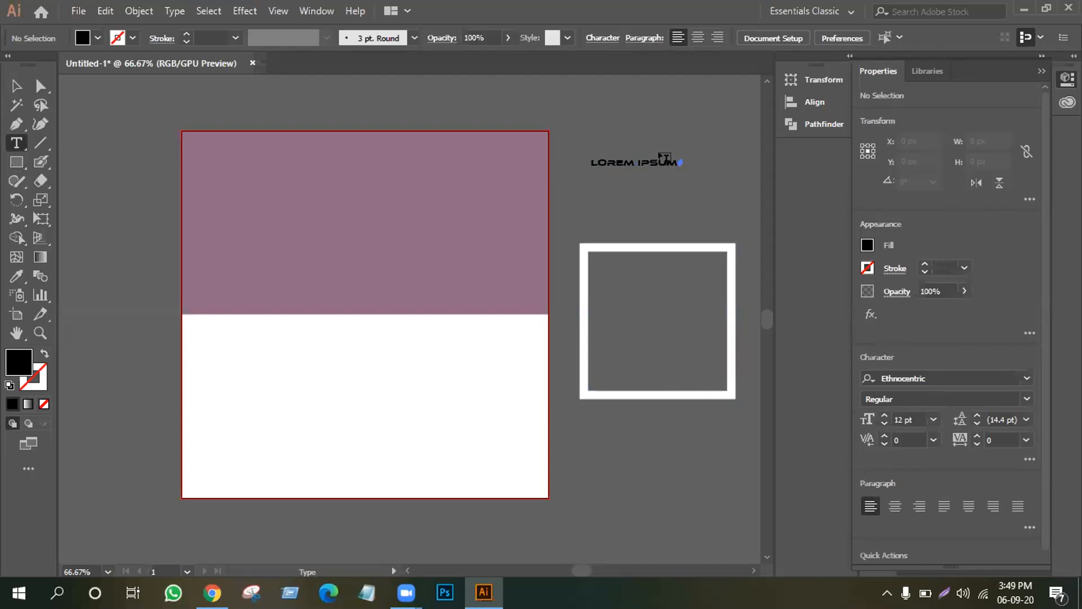
Trim the placeholder text from LOREM IPSUM down to just LOREM.
key(ctrl+equal)
key(ctrl+equal)
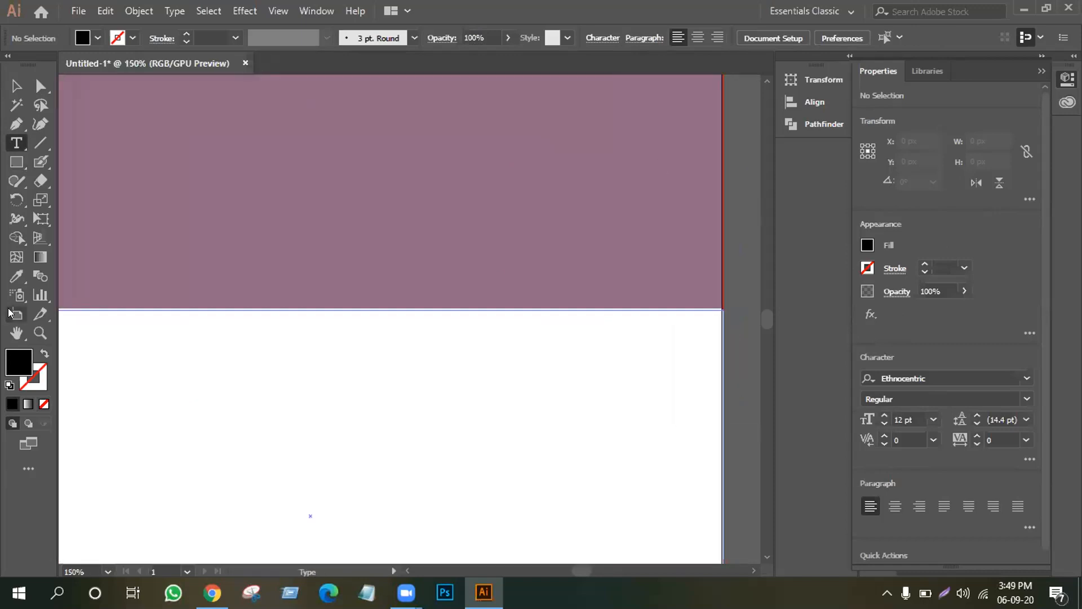
click(16, 332)
drag(416, 278, 225, 406)
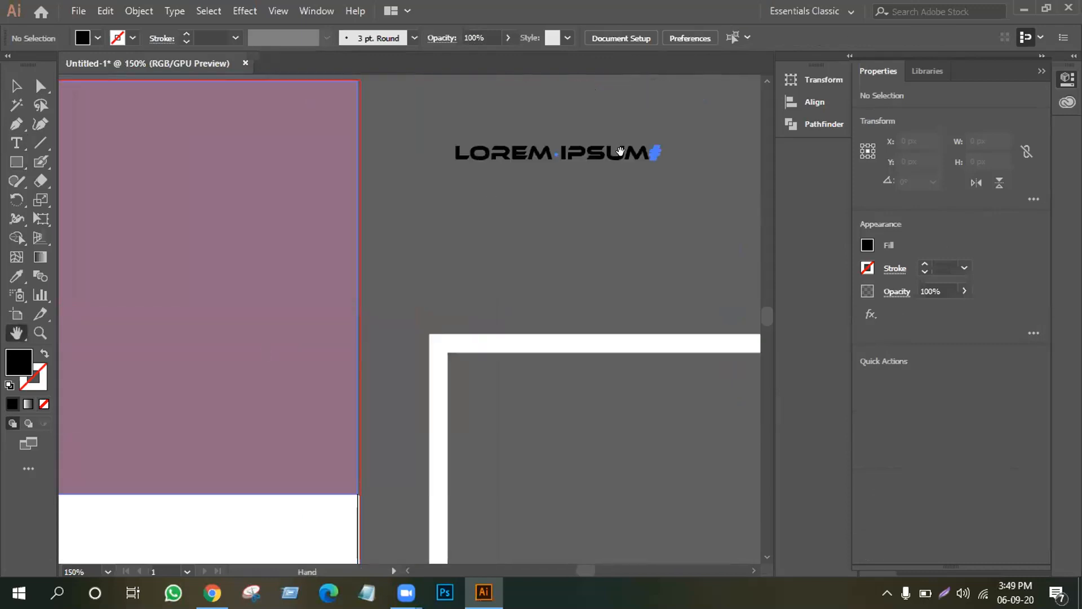
click(17, 142)
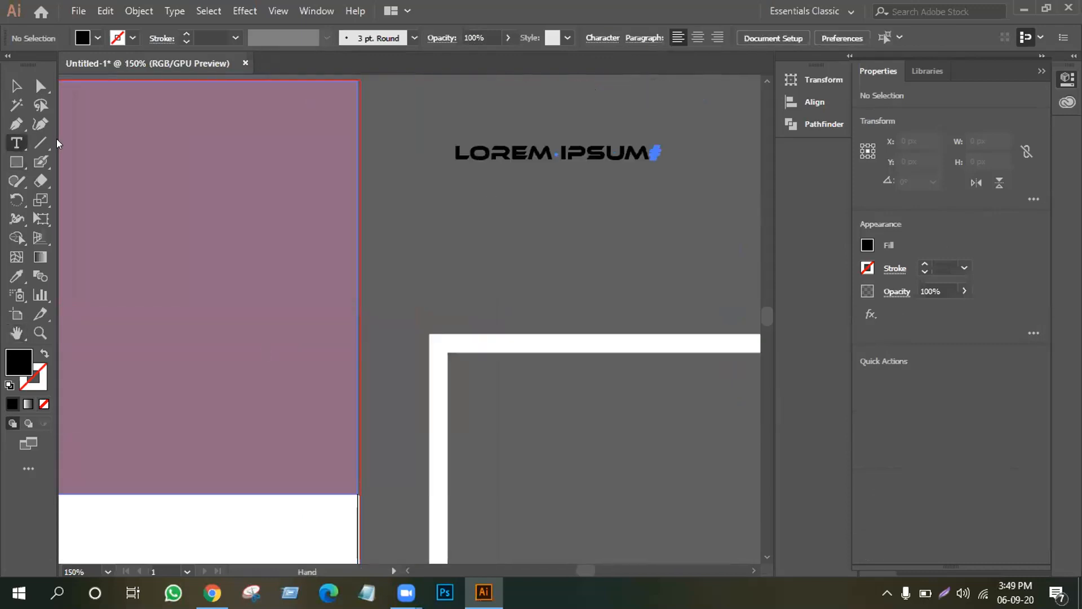
click(627, 148)
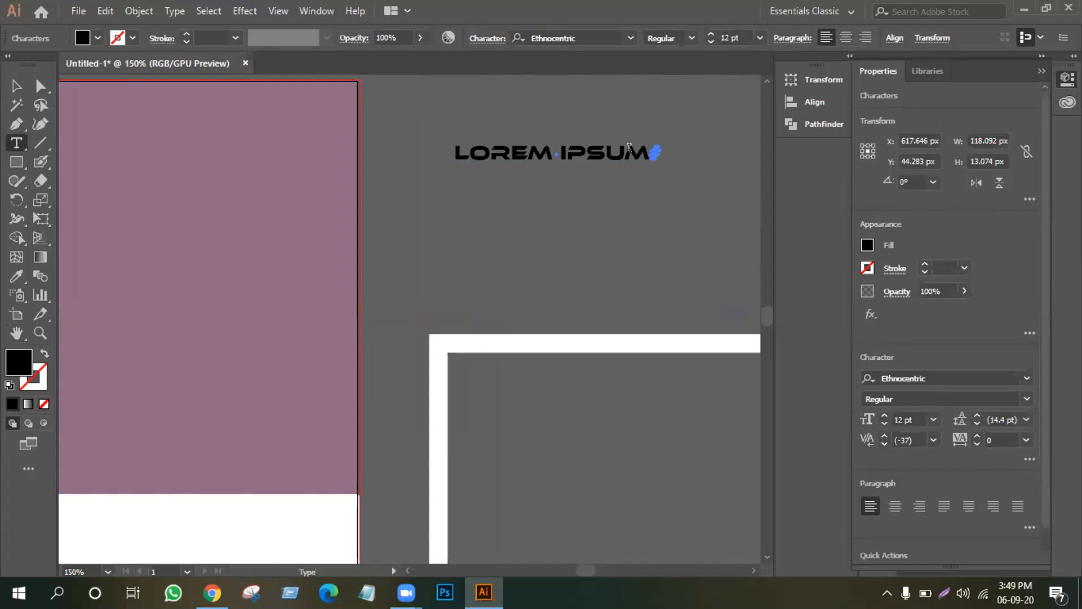
key(Delete)
key(BackSpace)
key(BackSpace)
key(BackSpace)
key(BackSpace)
key(BackSpace)
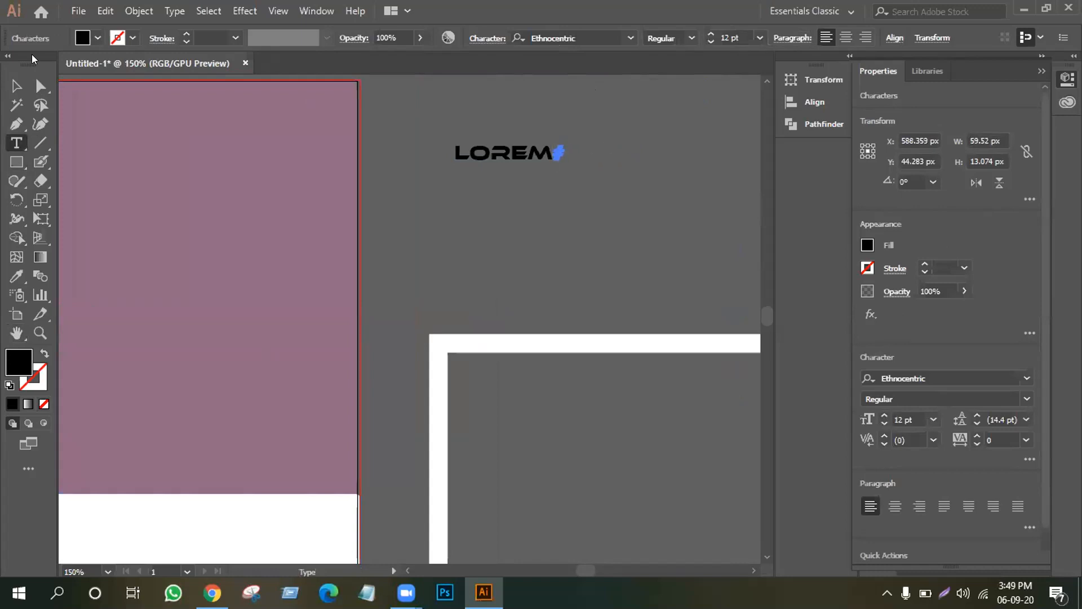
click(16, 86)
Scale LOREM up to 28.89 pt and move it onto the frame's bottom edge.
scroll(572, 138, down, 1)
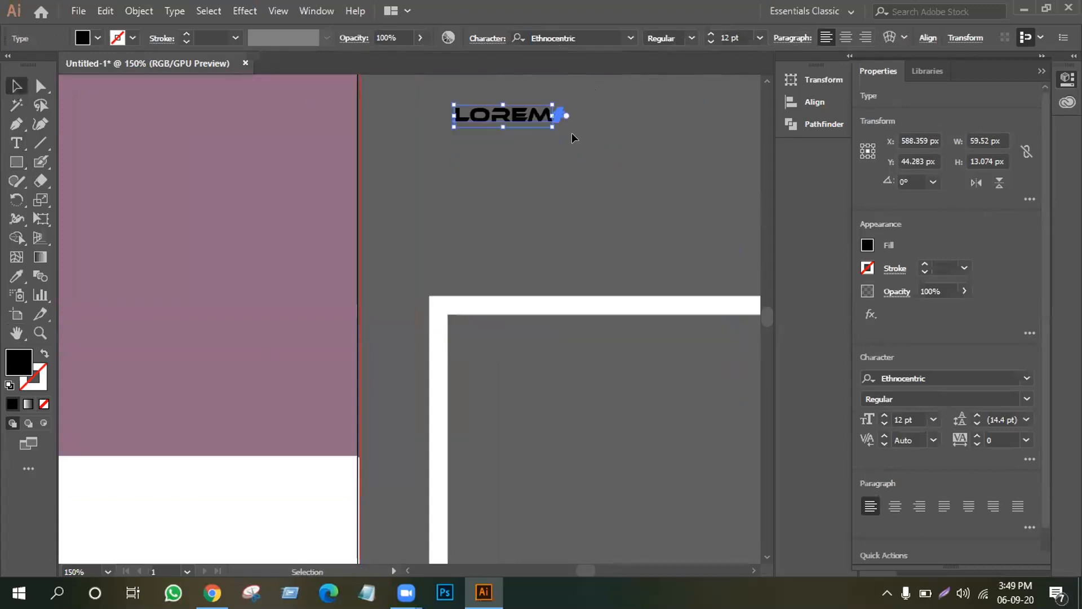
key(ctrl+minus)
key(ctrl+minus)
key(ctrl+minus)
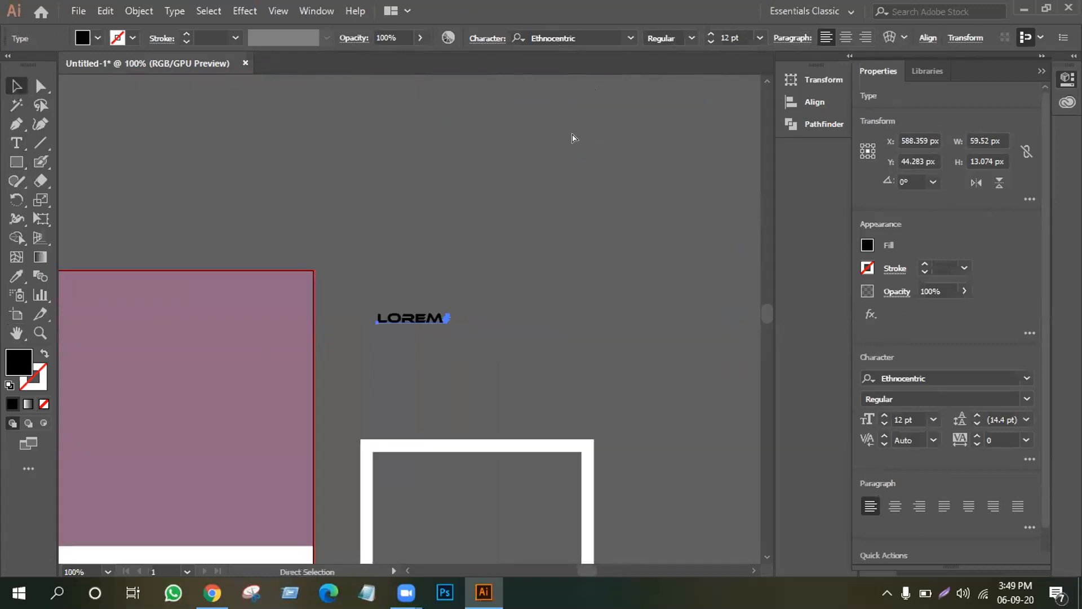
scroll(714, 372, down, 2)
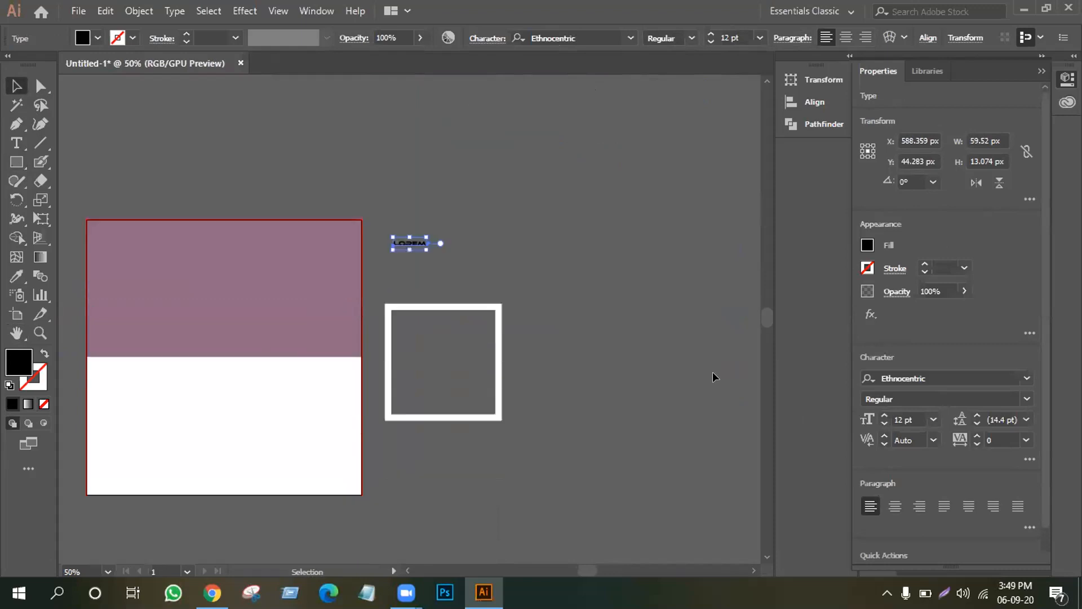
drag(424, 246, 450, 252)
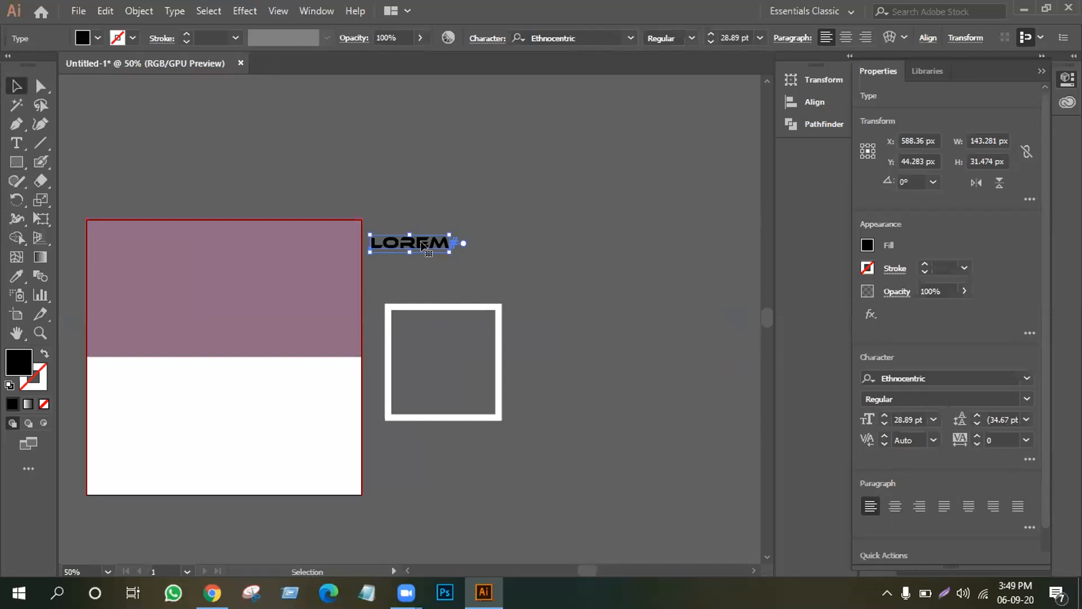
drag(423, 245, 438, 417)
Align LOREM bottom and left with the square frame, then nudge it down slightly.
click(449, 438)
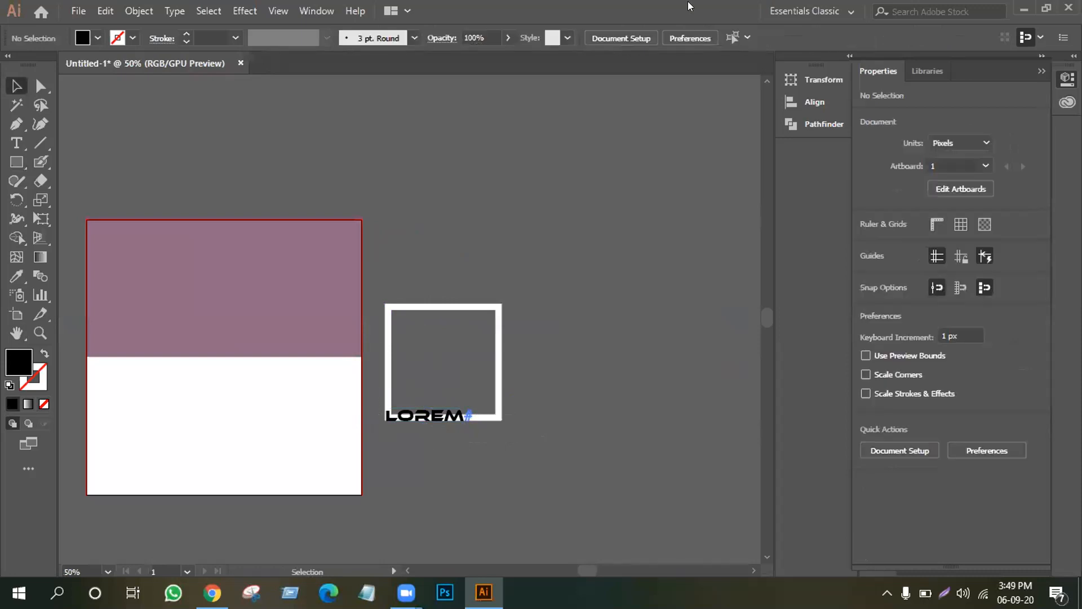
drag(380, 393, 421, 438)
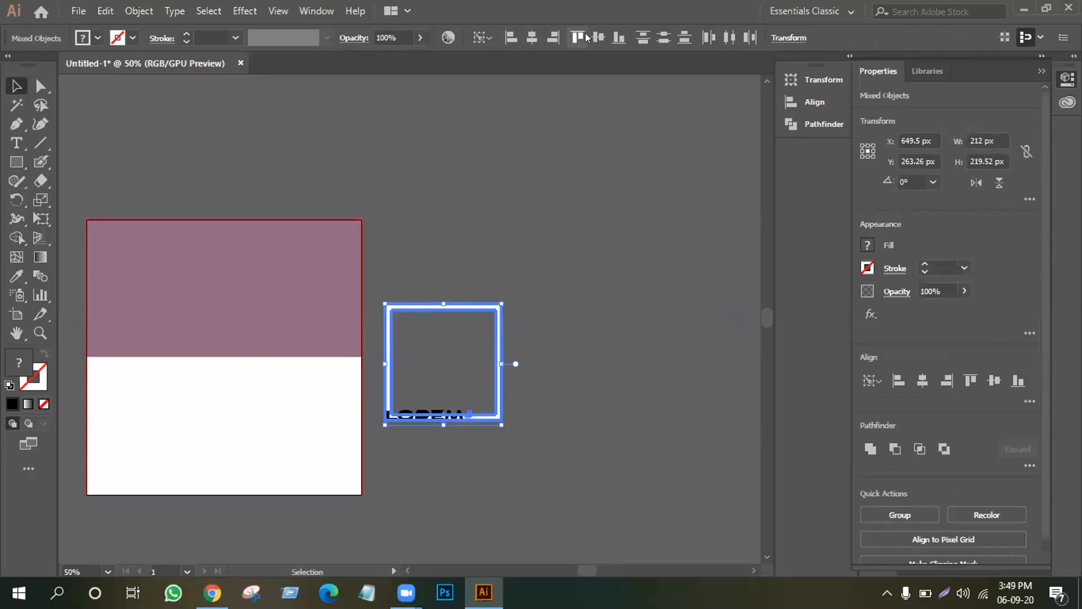
click(618, 38)
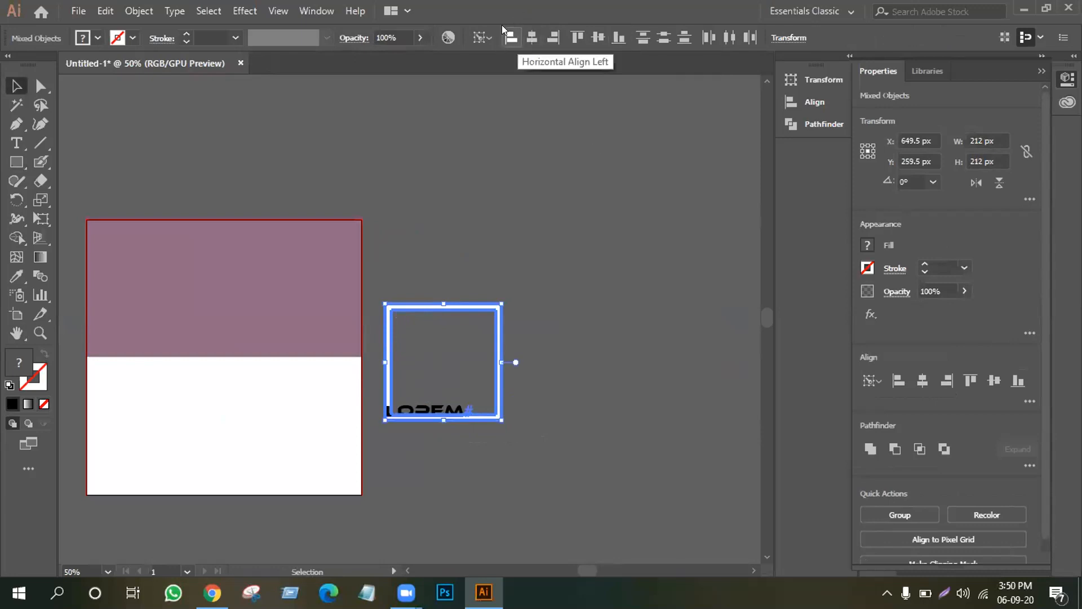
click(552, 39)
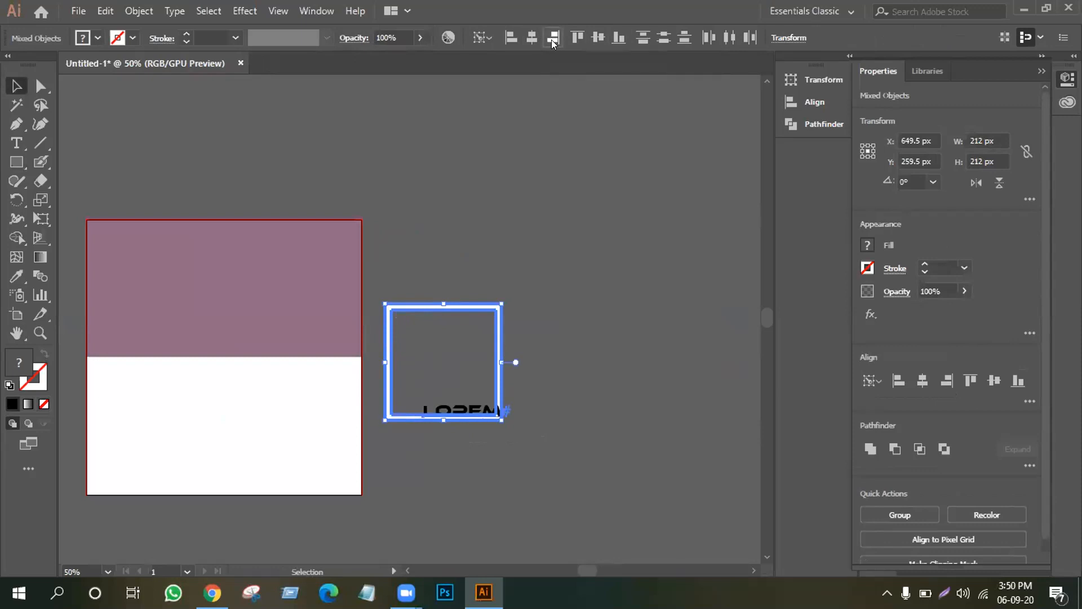
click(511, 38)
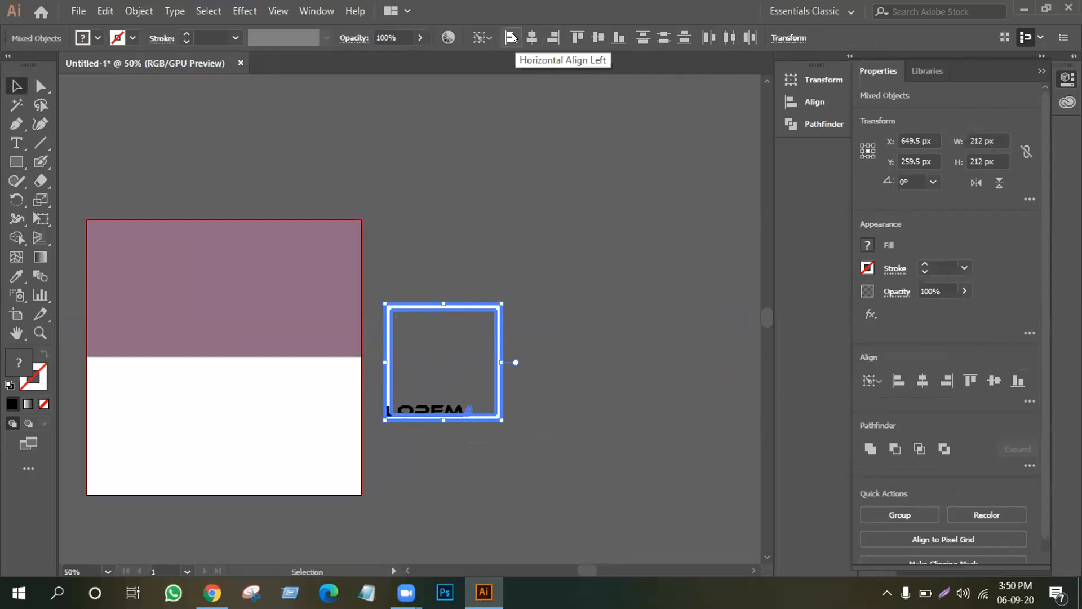
click(648, 271)
drag(457, 410, 455, 459)
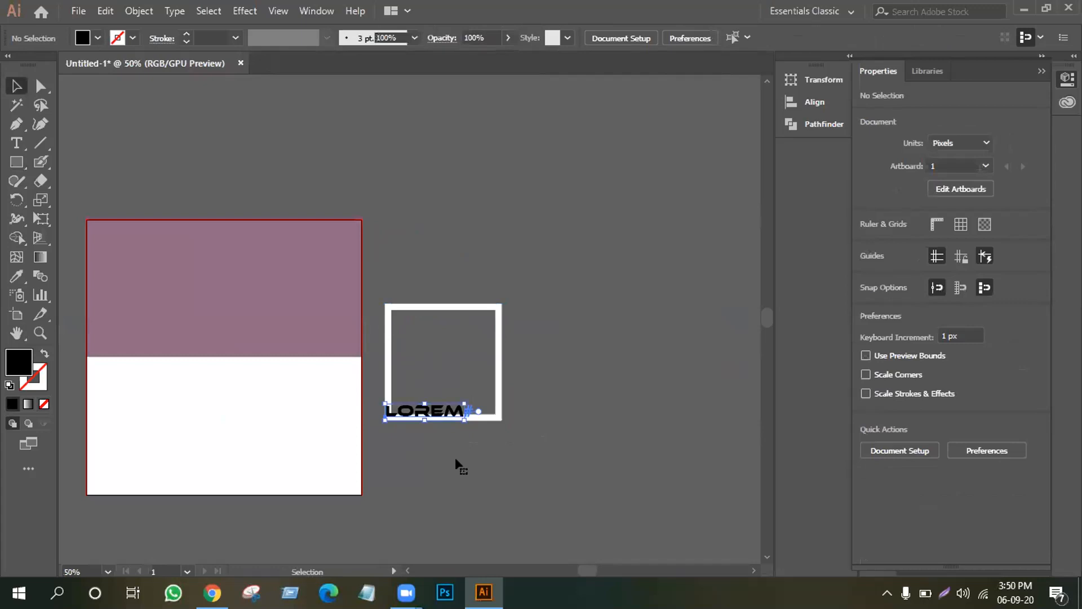
key(Down)
key(Down)
key(Down)
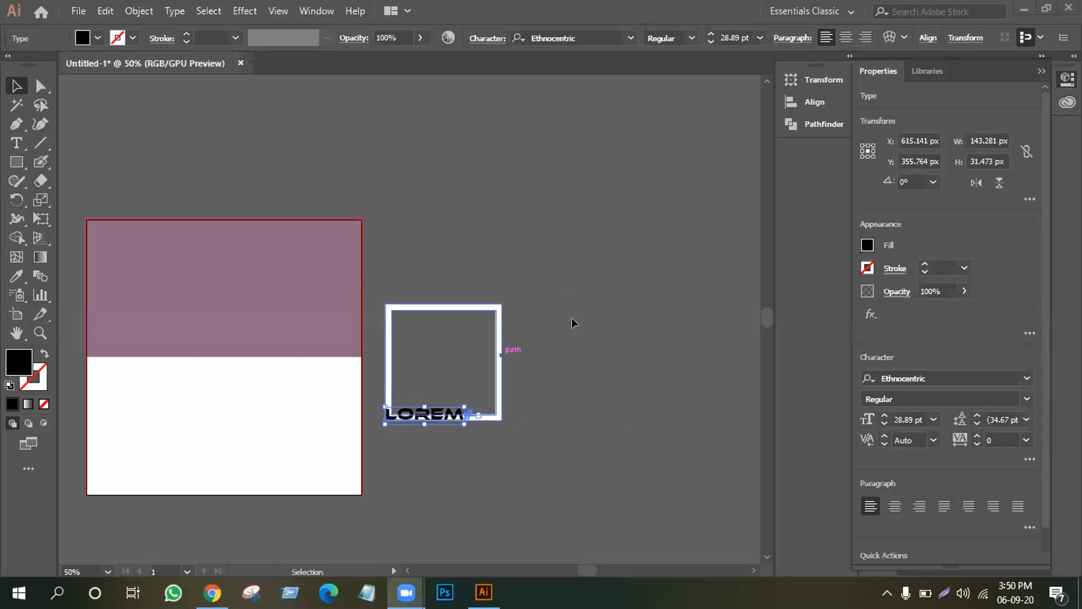
Draw a 180 × 43 px rectangle over LOREM and set its opacity to 7%.
click(626, 412)
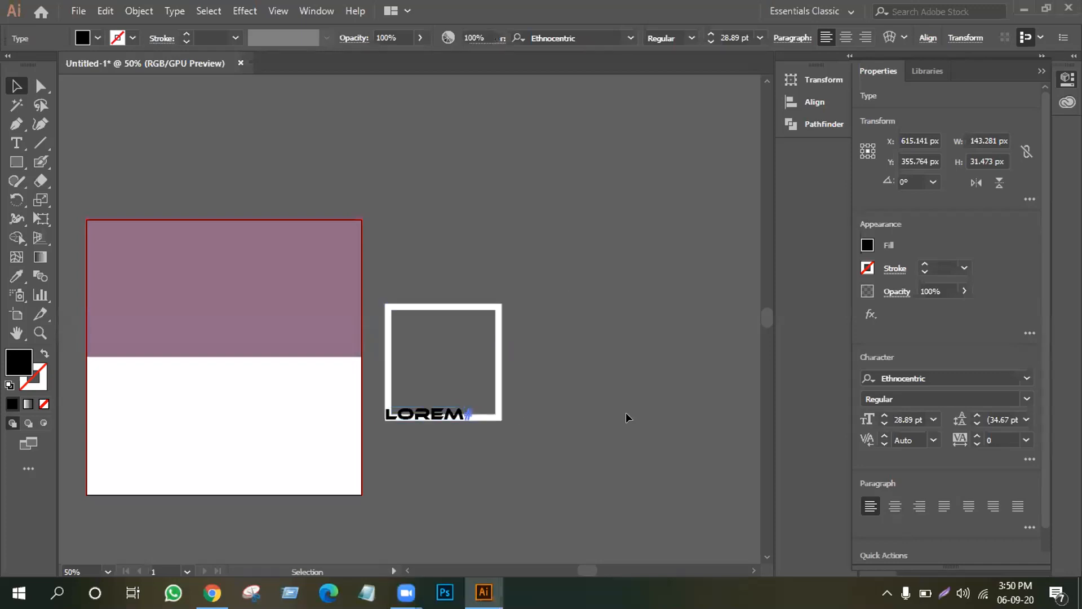
click(17, 162)
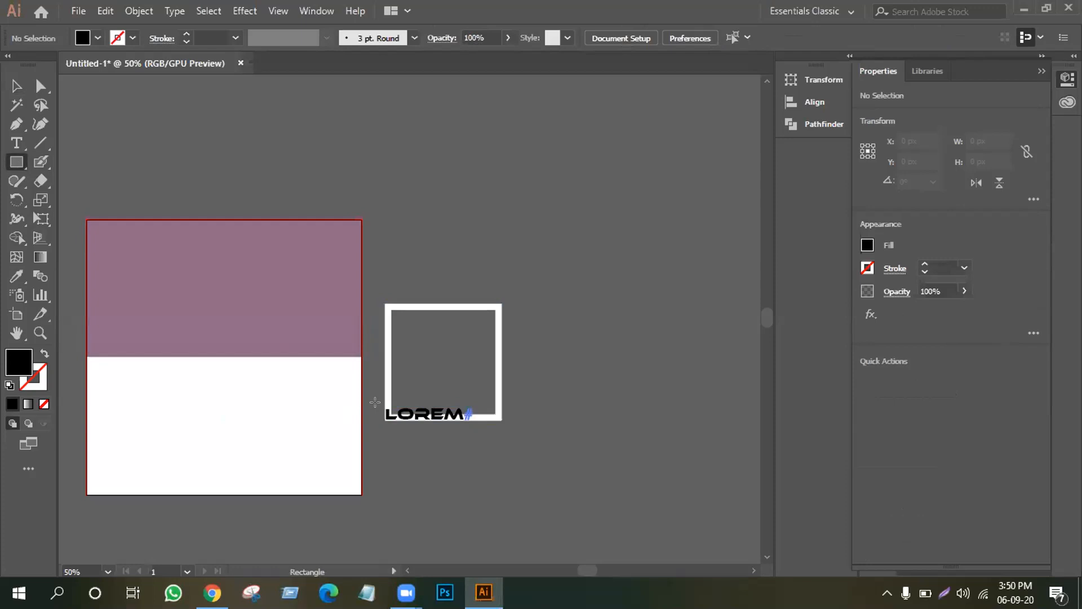
drag(380, 404, 479, 427)
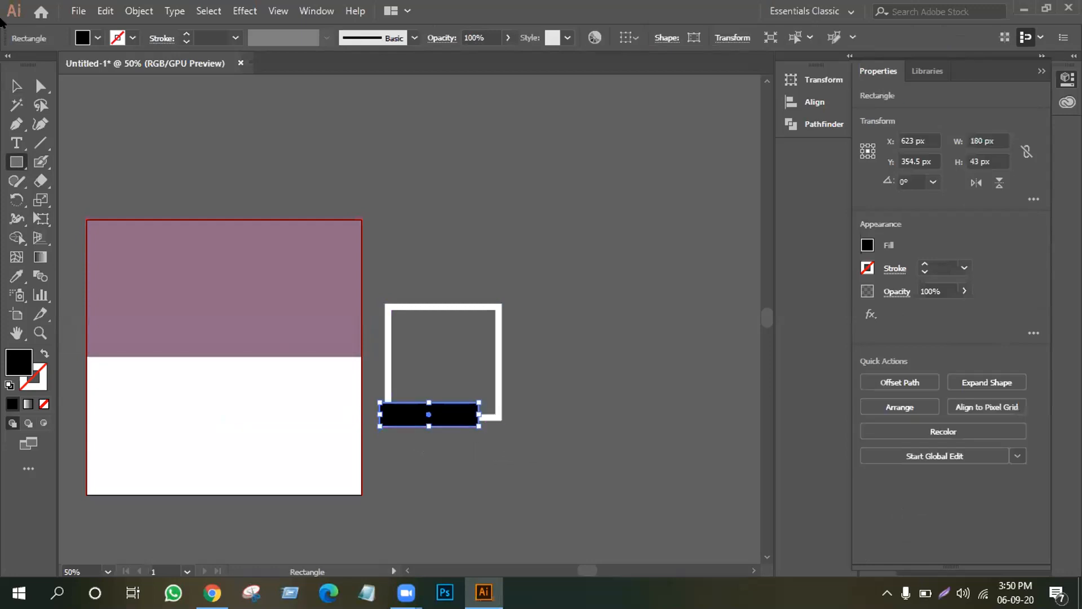
click(15, 86)
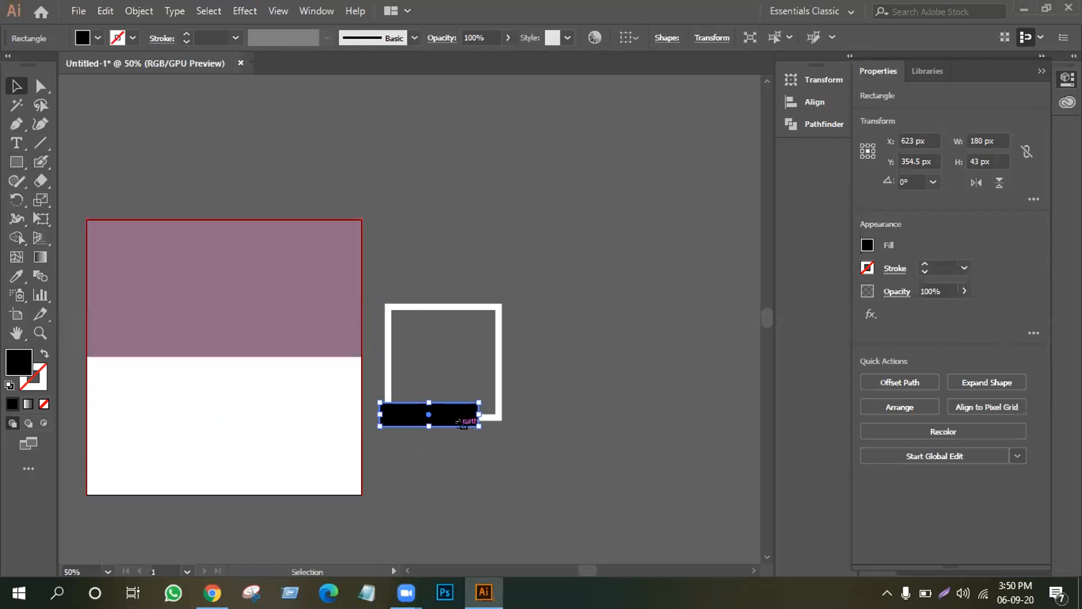
click(510, 36)
click(449, 57)
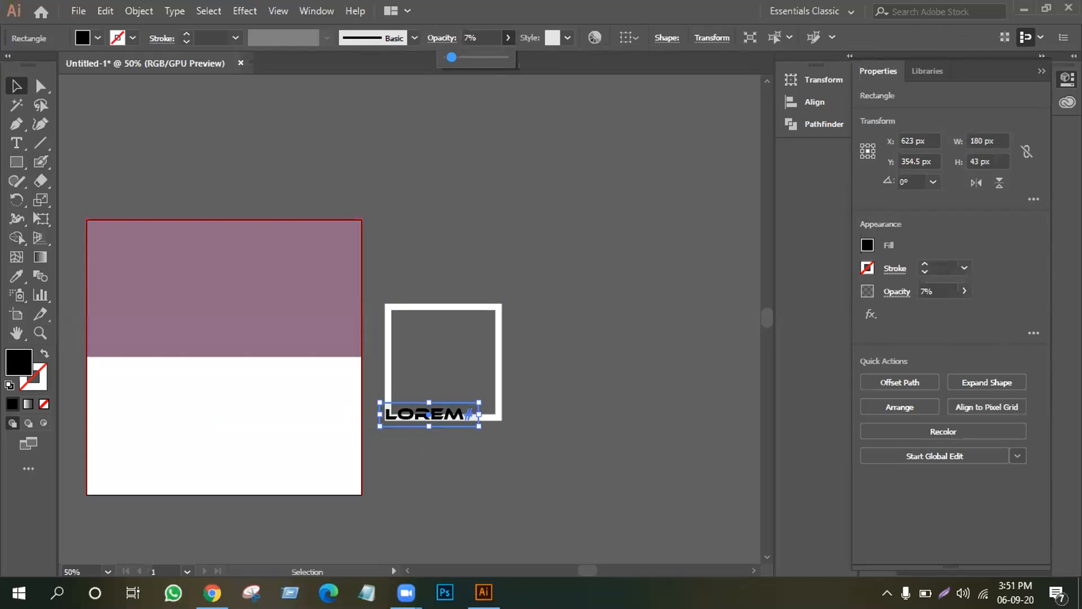
click(653, 242)
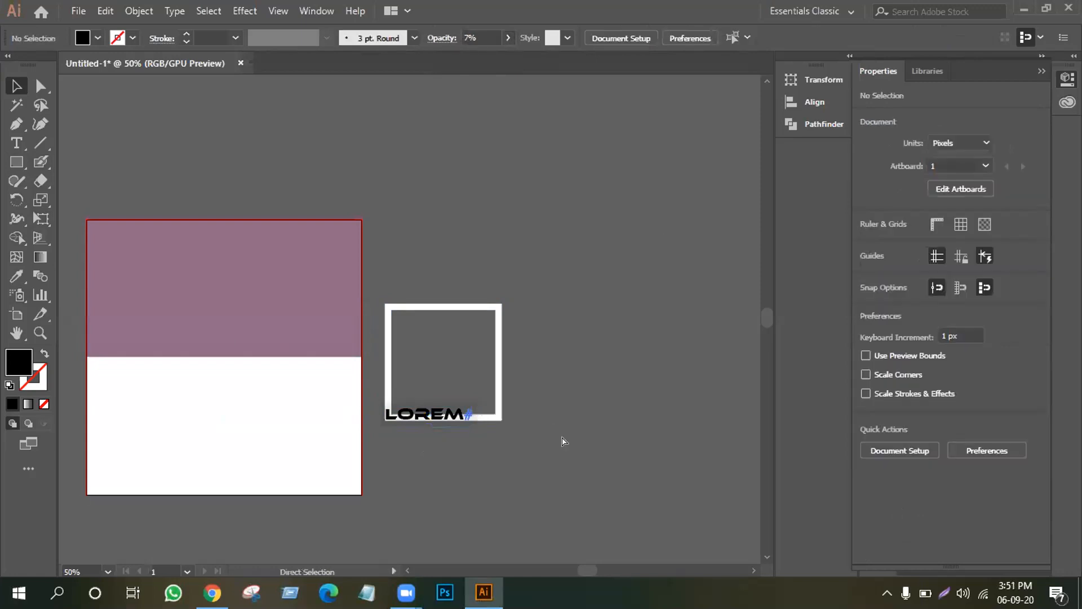
Set the black rectangle behind LOREM back to 100% opacity.
key(ctrl+equal)
key(ctrl+equal)
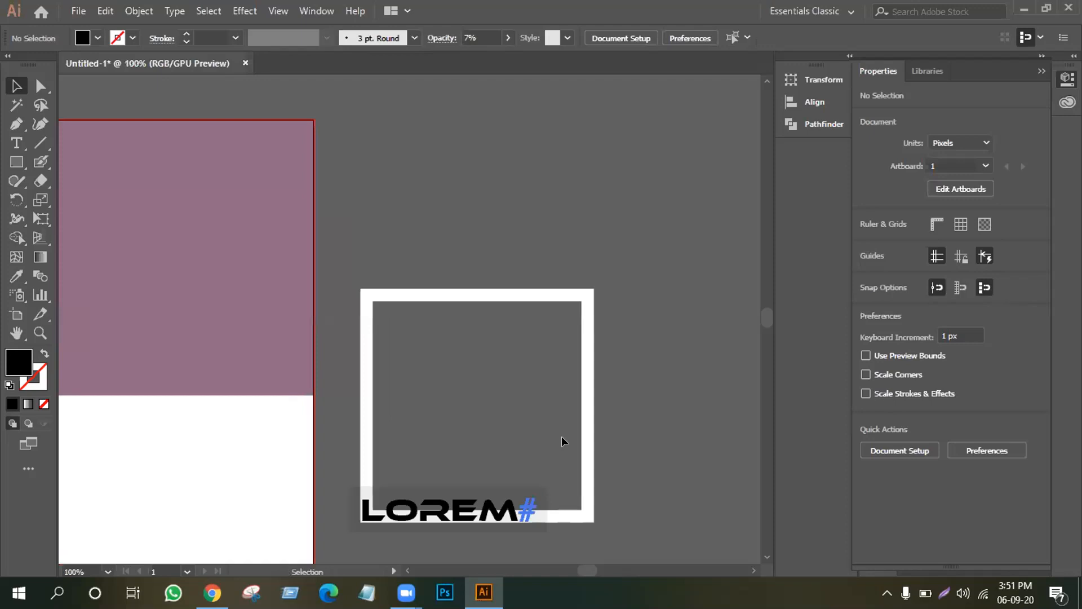
scroll(508, 319, down, 2)
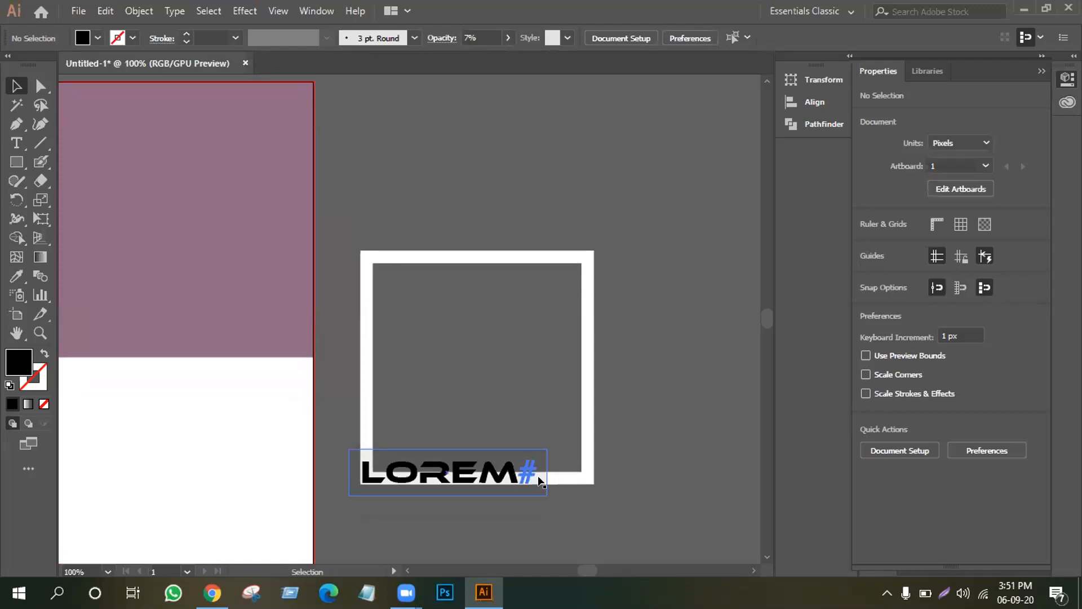
click(375, 455)
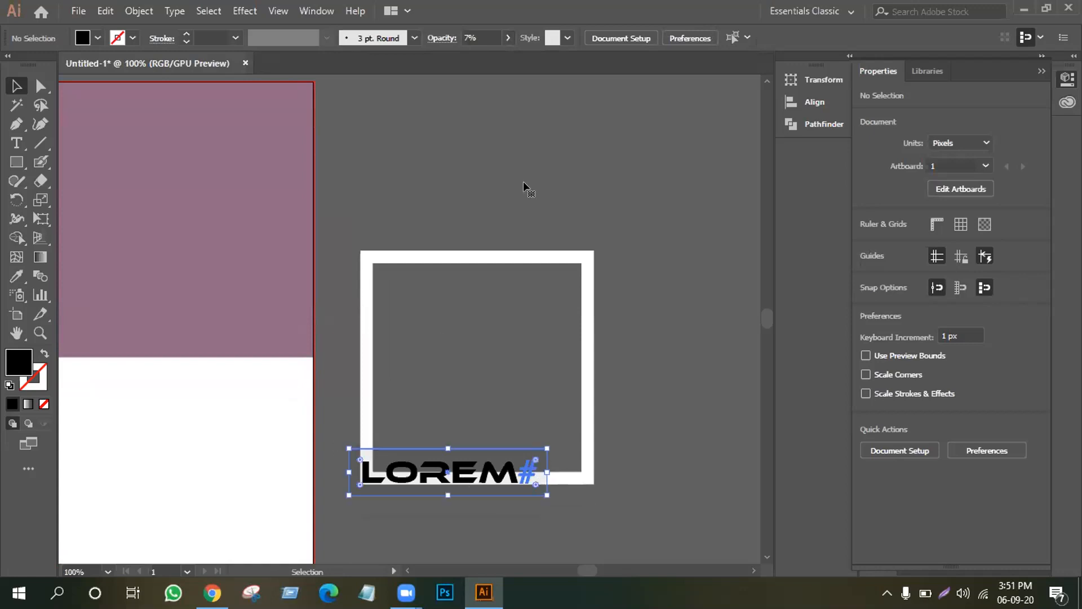
click(509, 38)
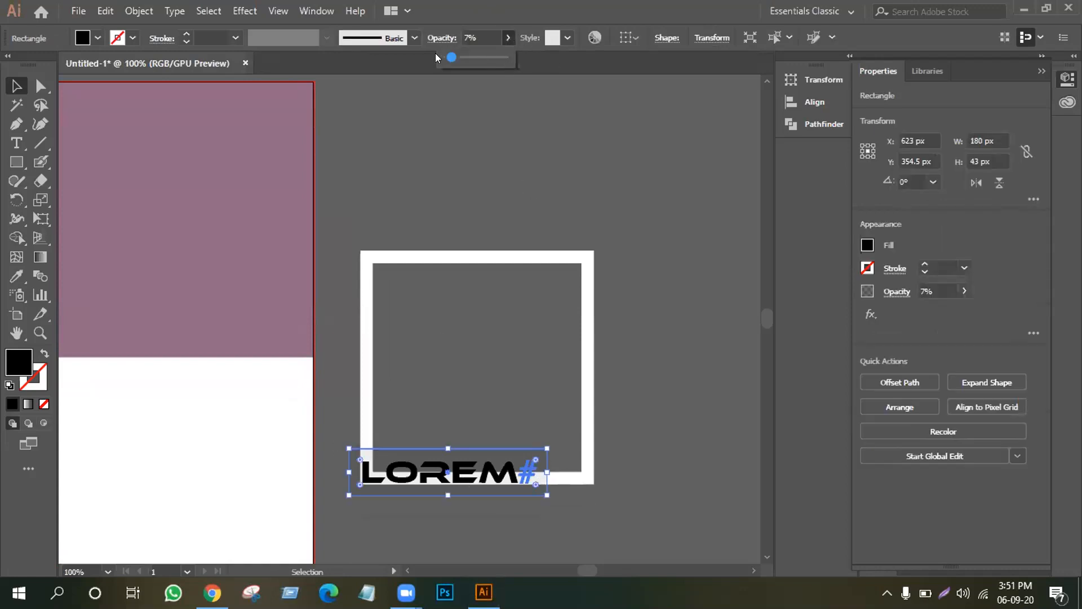
drag(450, 57, 510, 56)
click(343, 398)
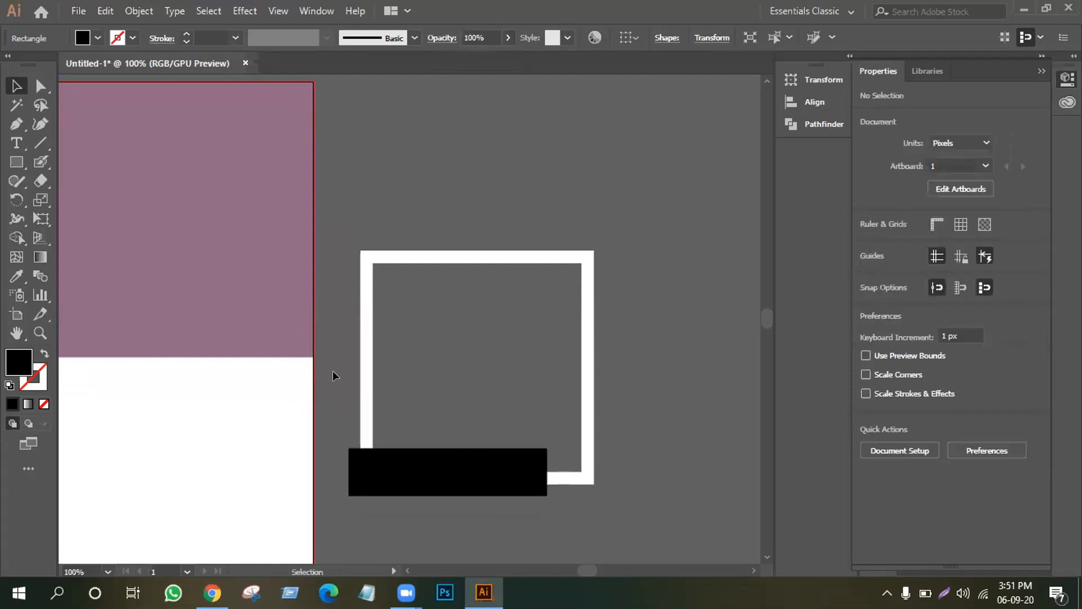
Subtract the rectangle from the square frame with Pathfinder Minus Front, leaving a gap for LOREM.
drag(331, 348, 375, 467)
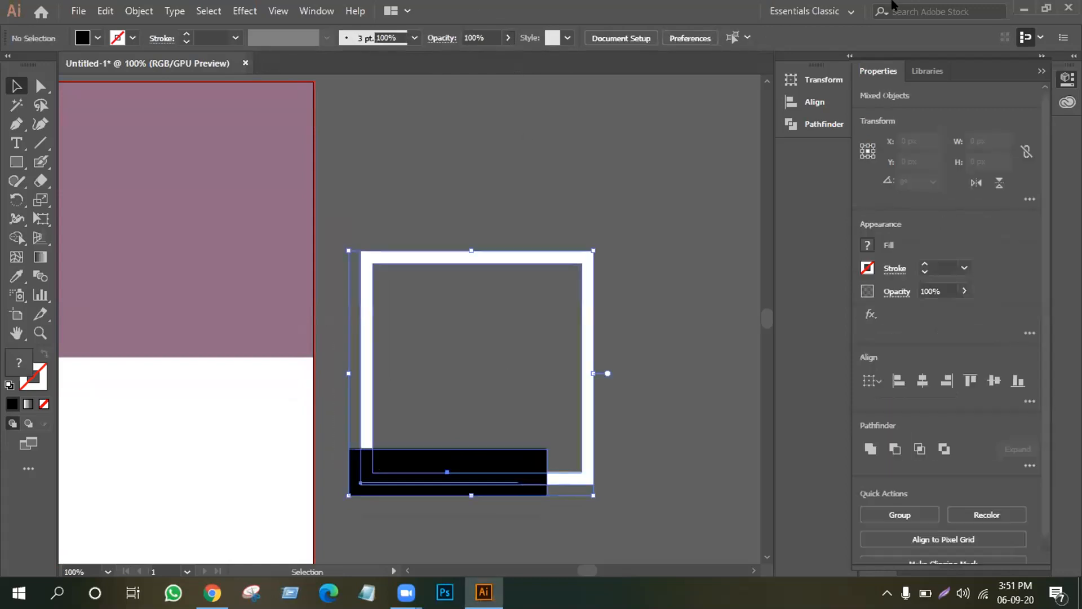
click(795, 123)
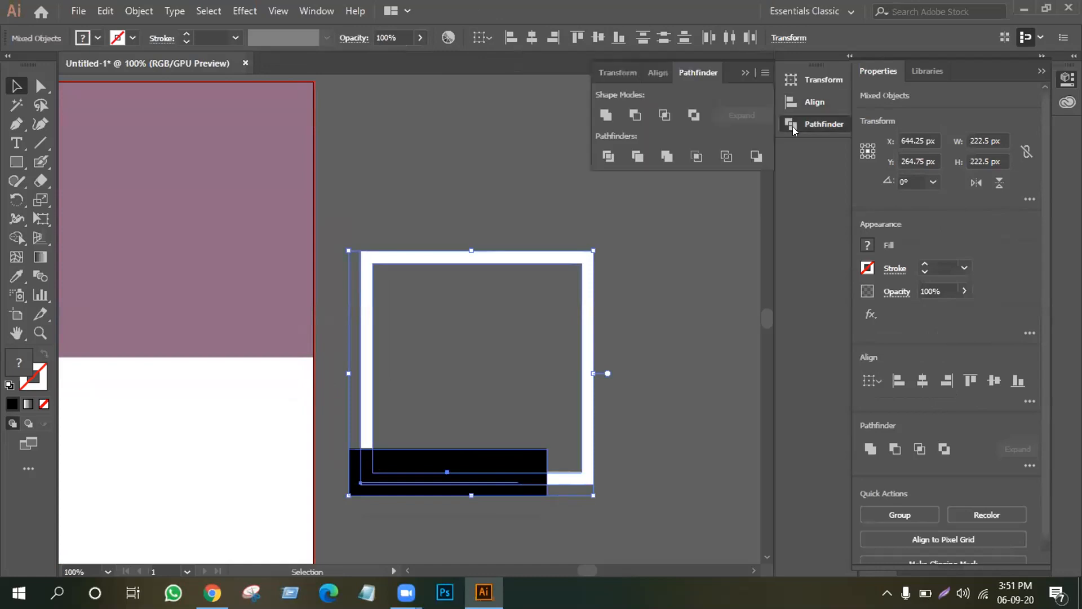
click(636, 115)
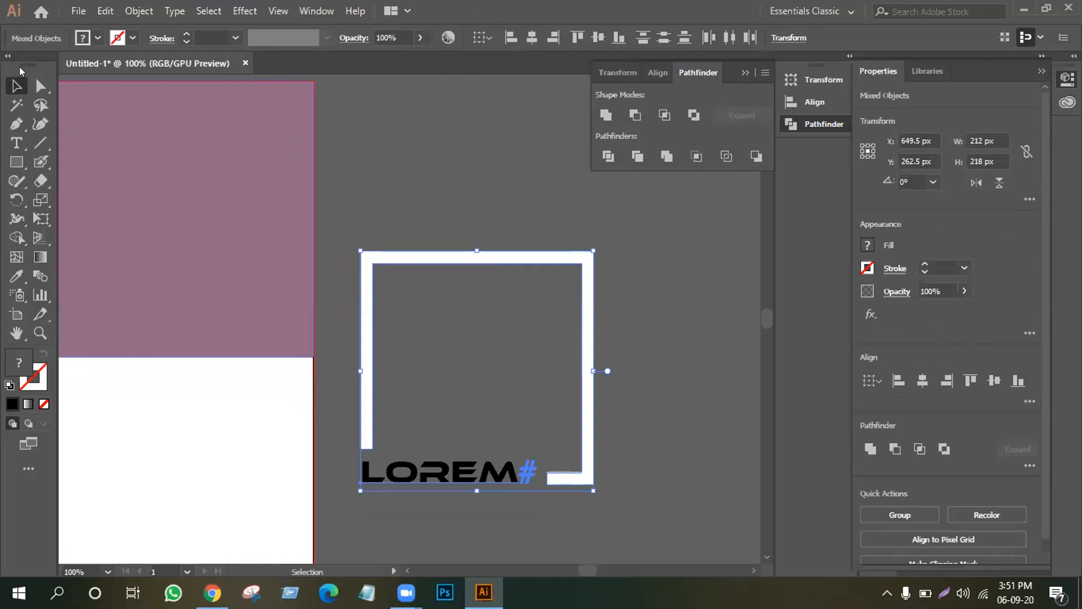
click(534, 168)
click(456, 484)
click(591, 486)
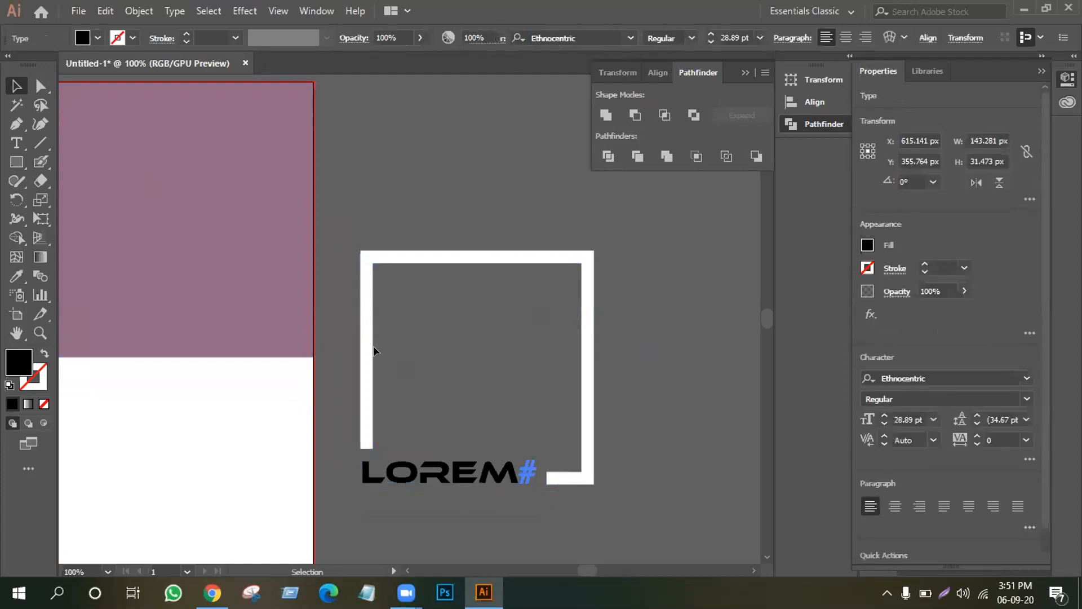
key(ctrl+a)
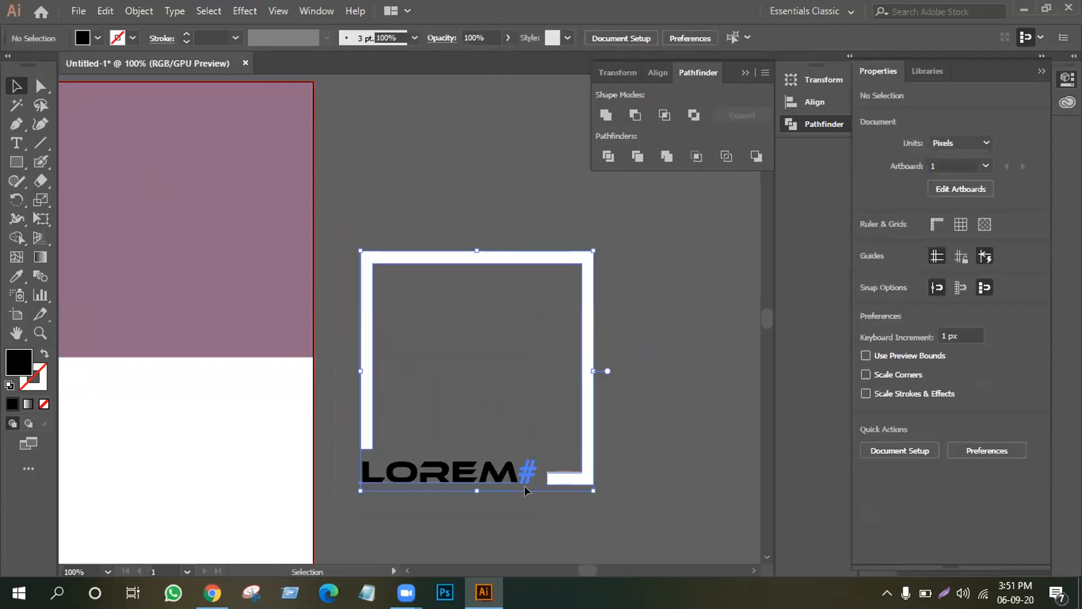
key(ctrl+minus)
key(ctrl+minus)
key(v)
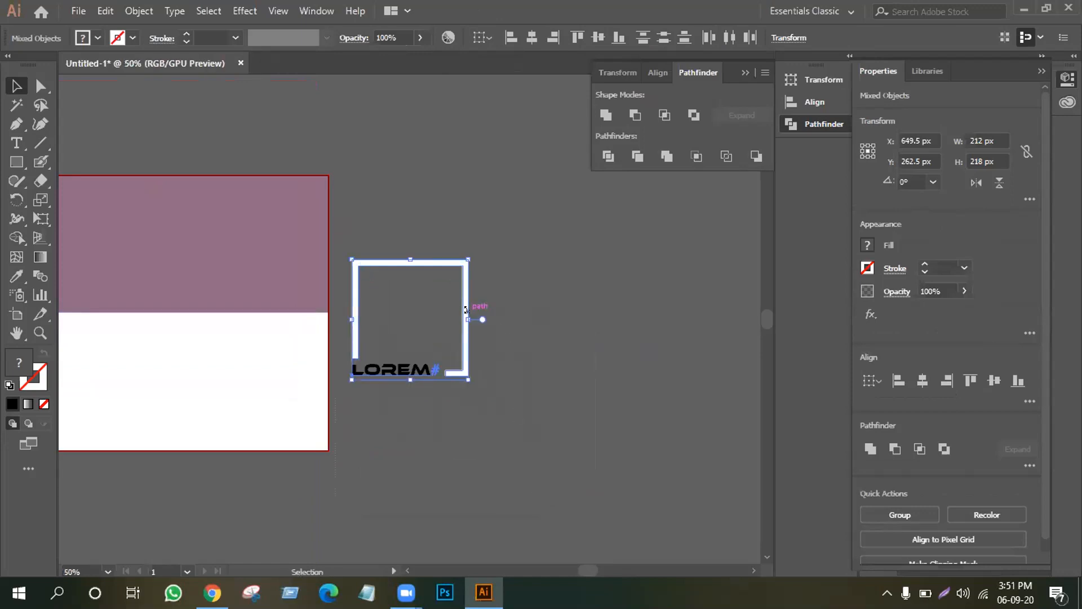
Move the frame and LOREM text onto the mauve top half and group them.
drag(474, 313, 204, 236)
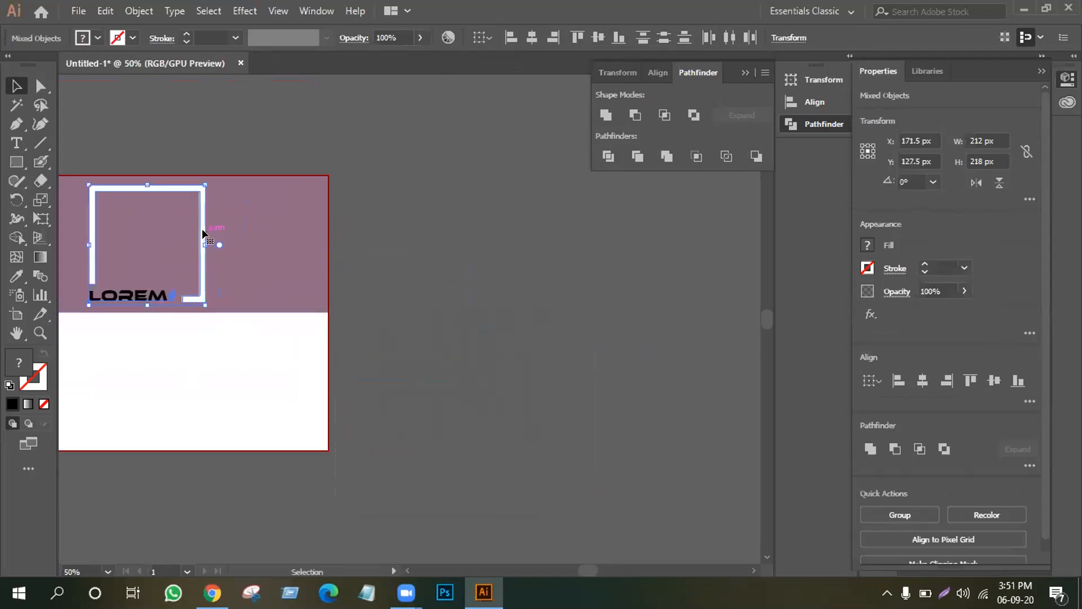
click(17, 334)
drag(172, 392, 355, 416)
click(17, 86)
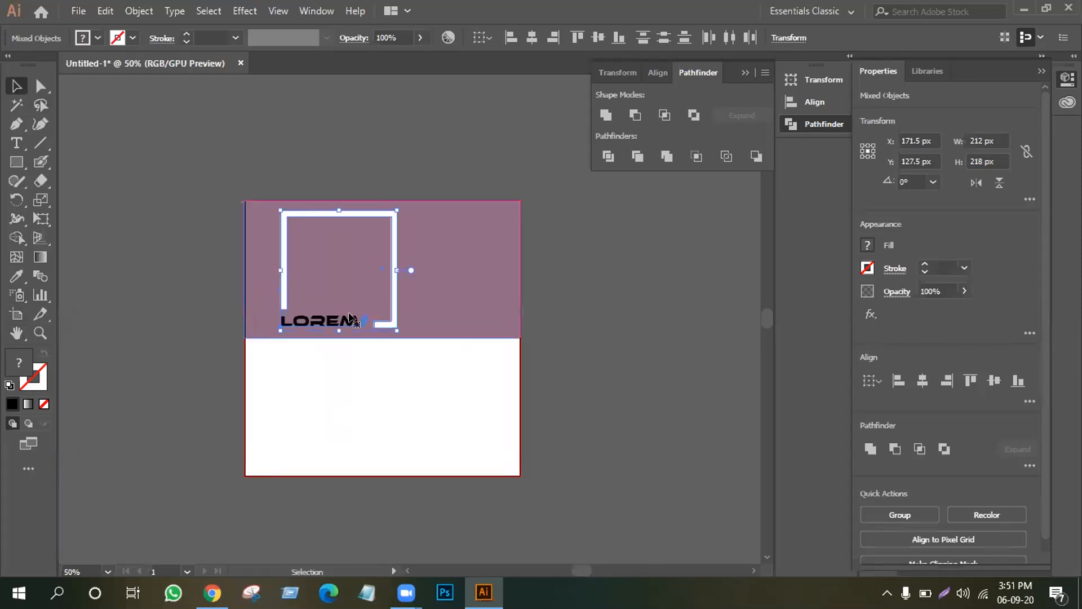
right_click(368, 271)
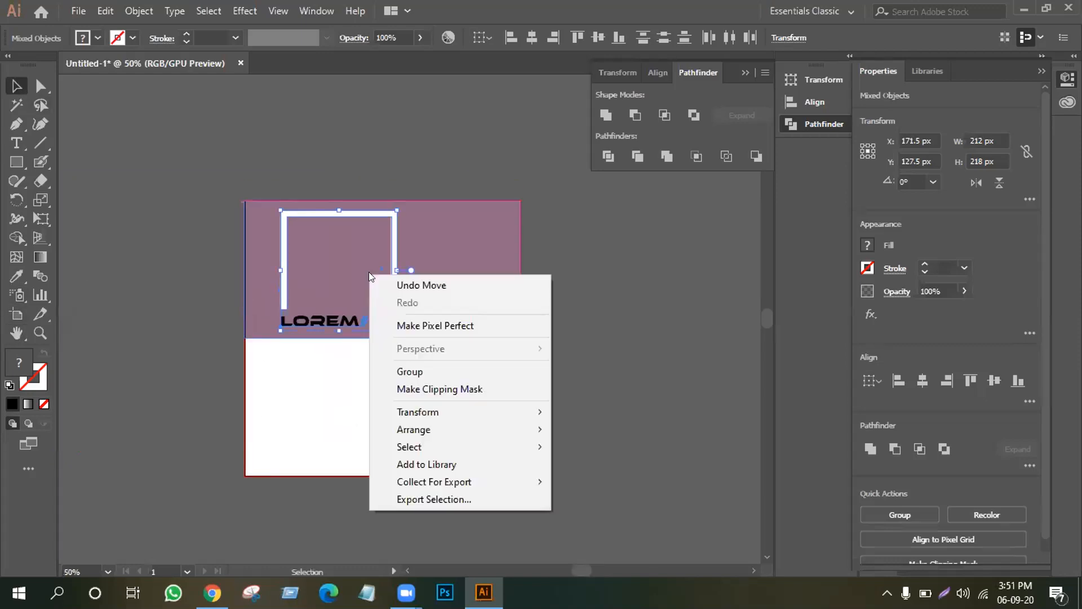
click(419, 367)
Shrink the logo group to about 114 × 117 px and drag a copy onto the white half.
drag(387, 296, 432, 297)
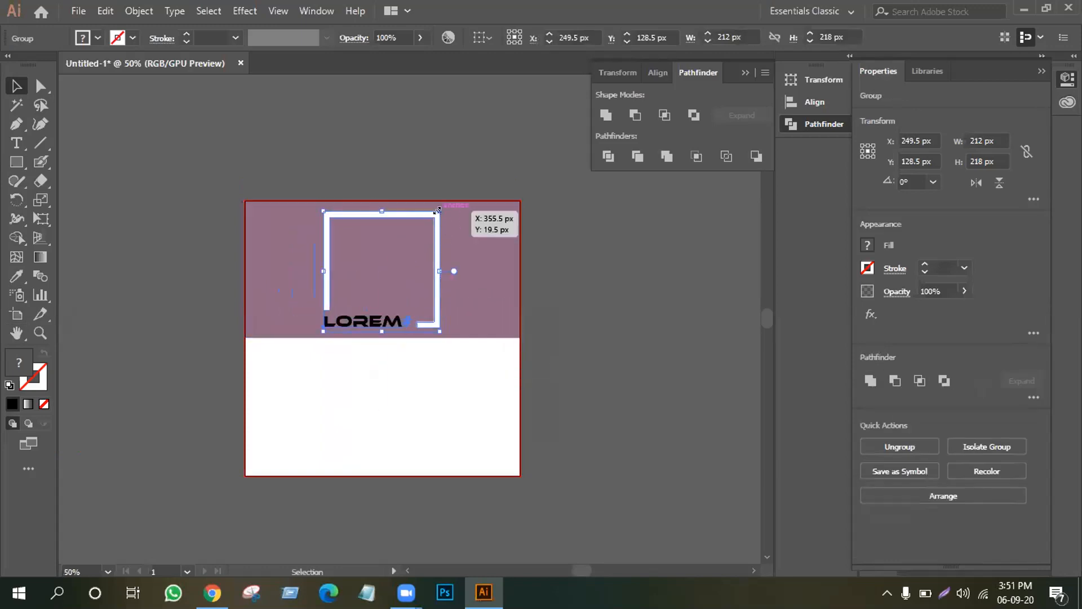
drag(437, 210, 413, 238)
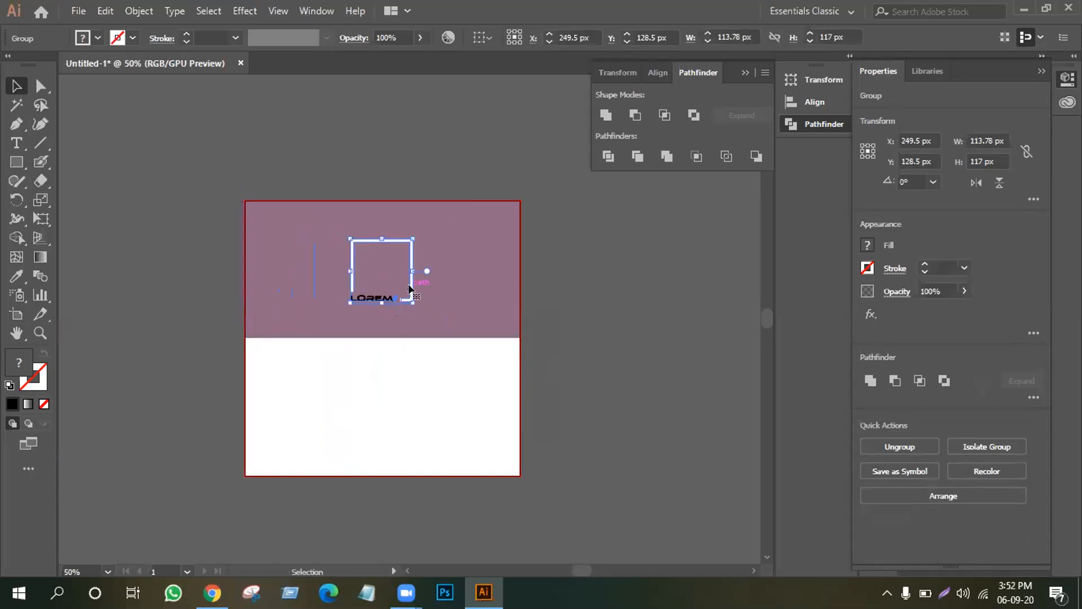
drag(409, 288, 411, 428)
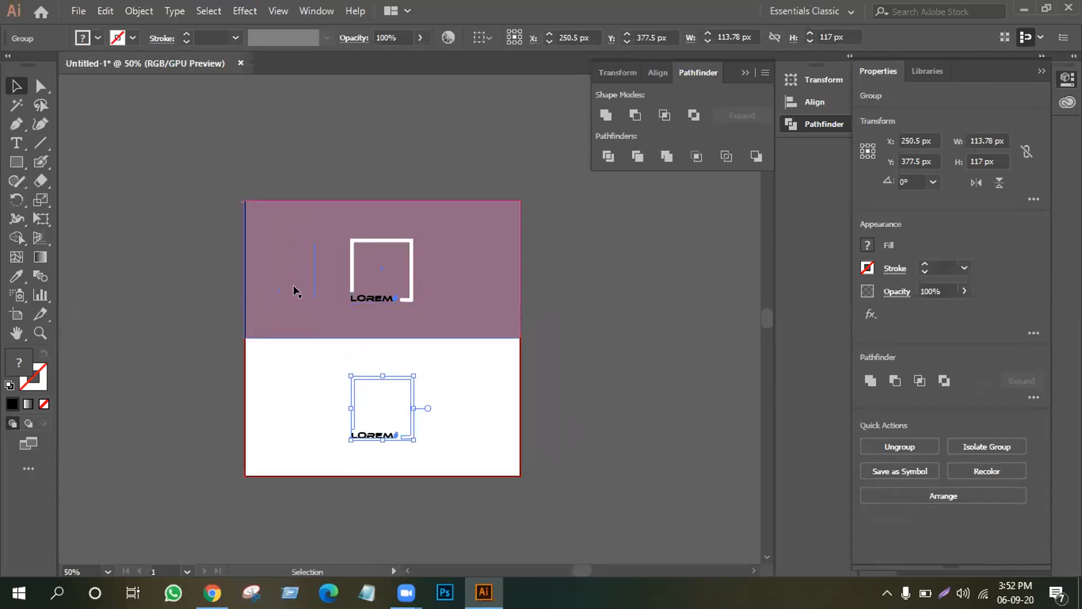
Sample the mauve background colour onto the copied logo with the Eyedropper.
click(17, 276)
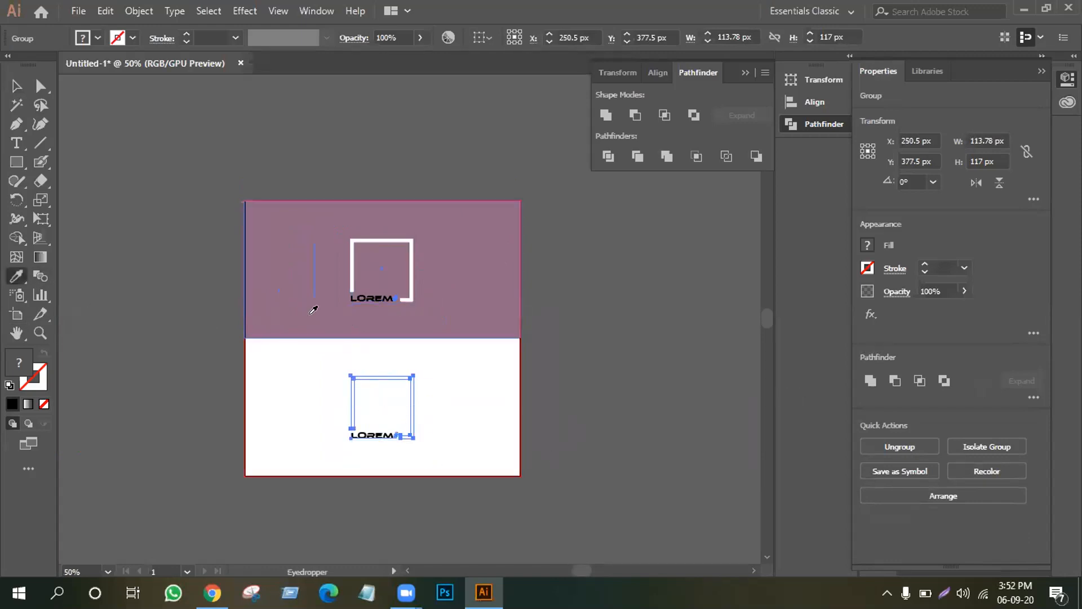
click(306, 292)
click(17, 86)
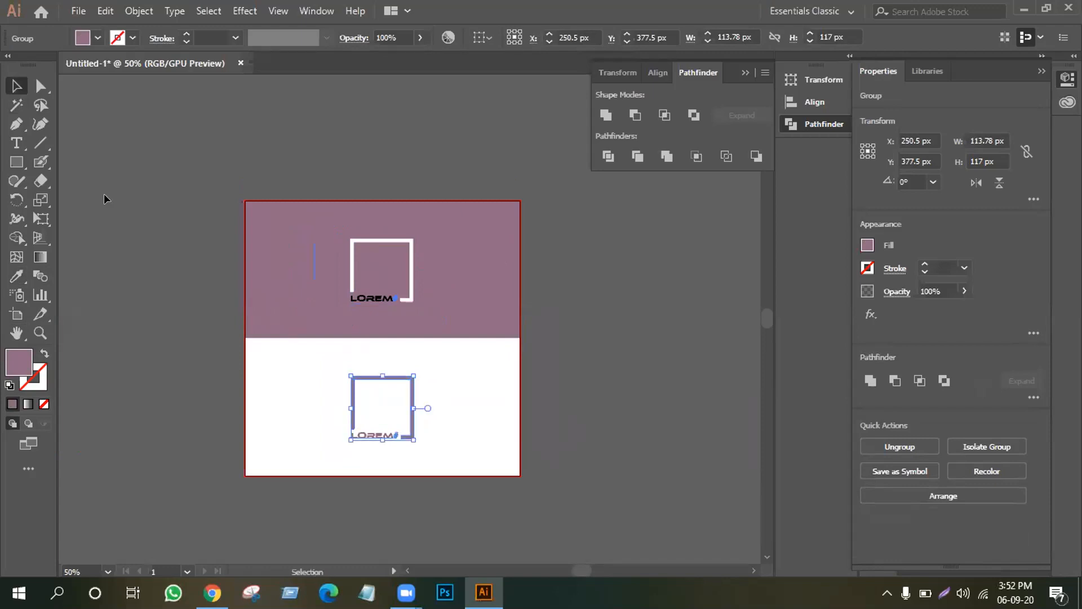
click(104, 197)
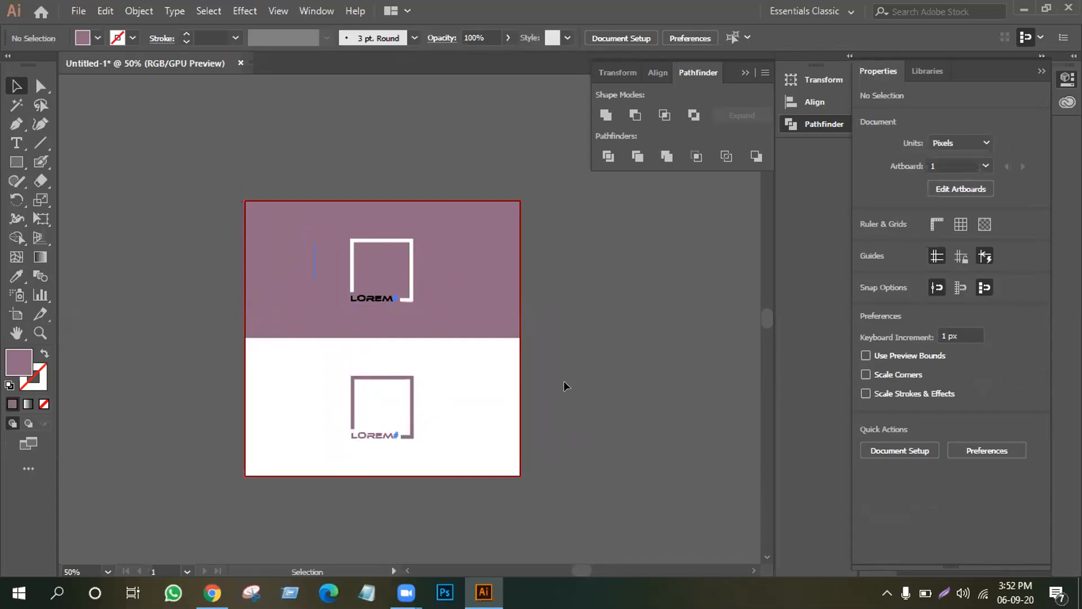
Fill the top background rectangle with a bright blue swatch.
click(307, 278)
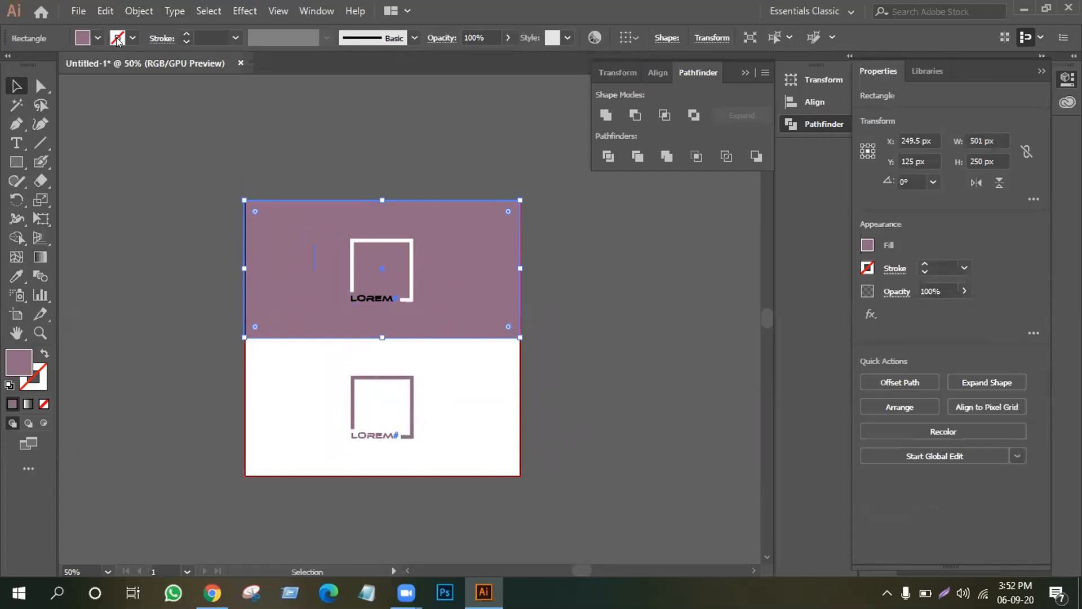
click(98, 38)
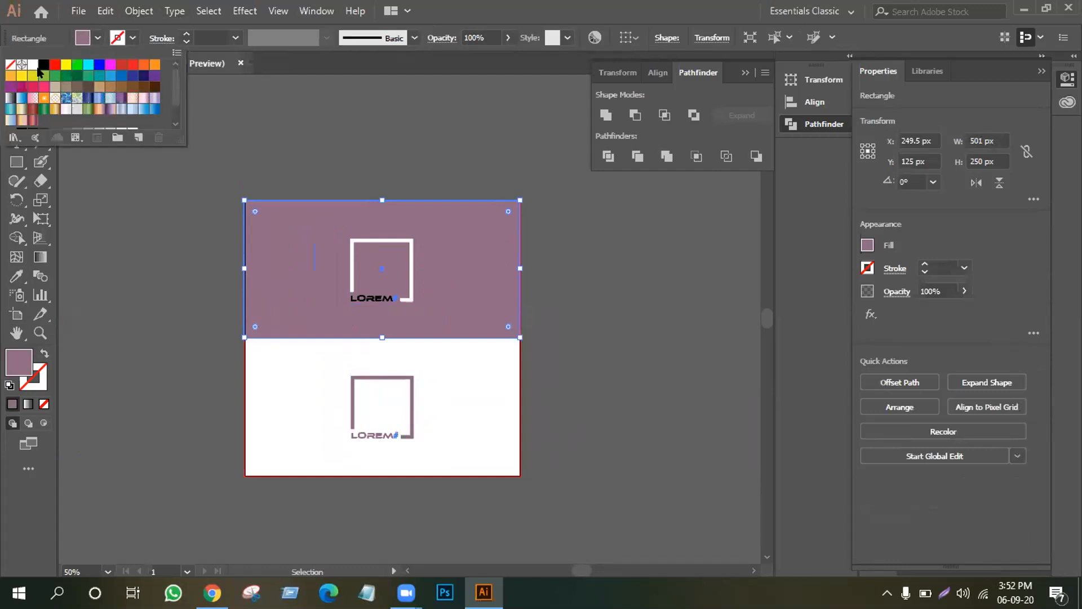
click(110, 75)
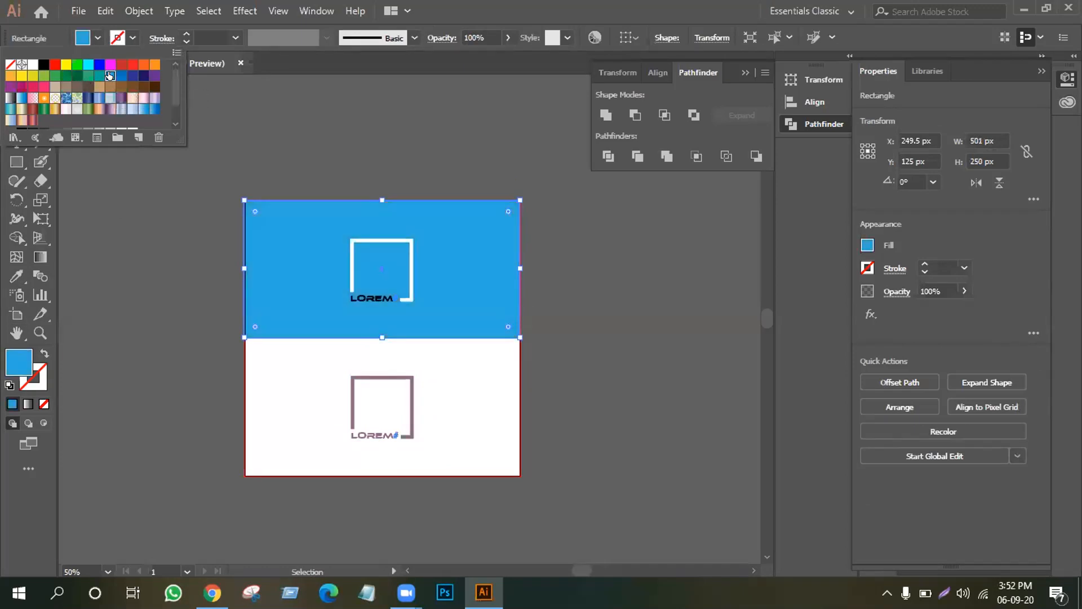
click(209, 261)
Recolour the lower logo copy with the same blue using the Eyedropper.
click(410, 417)
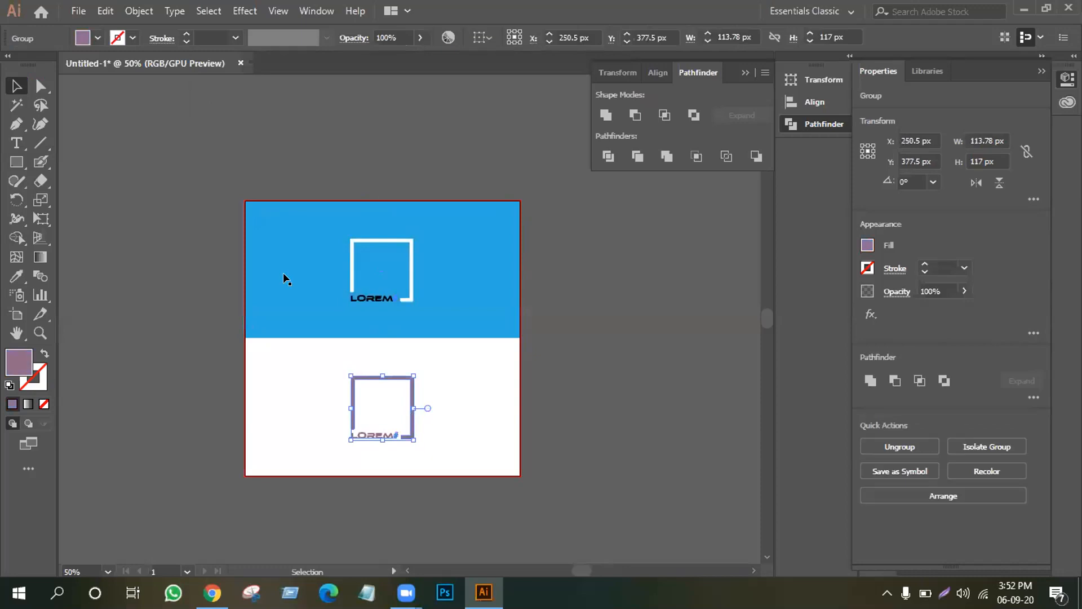
click(17, 275)
click(314, 254)
click(16, 86)
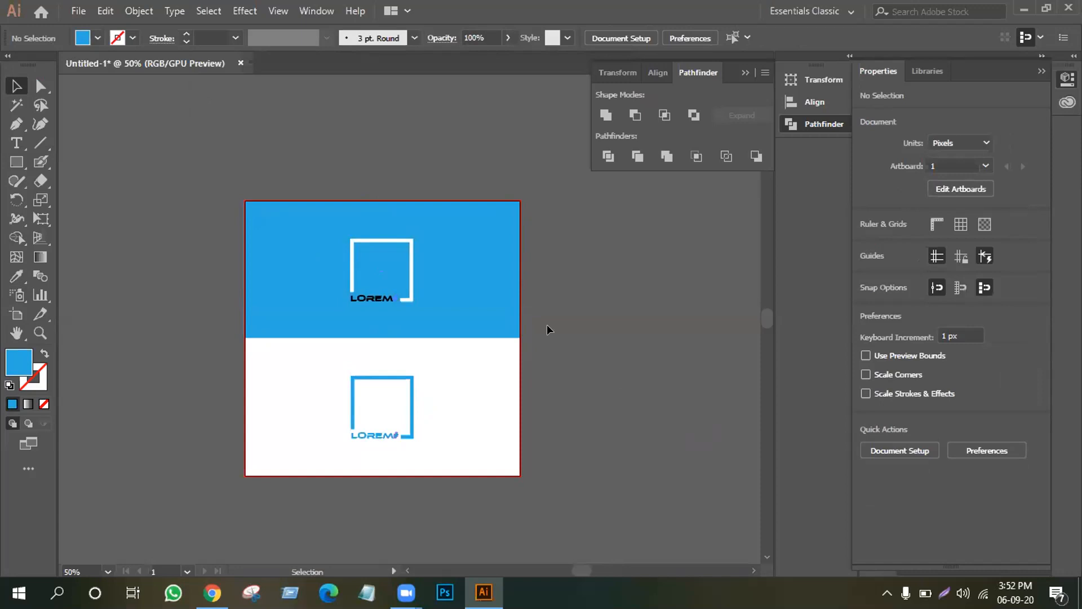
drag(471, 165, 540, 486)
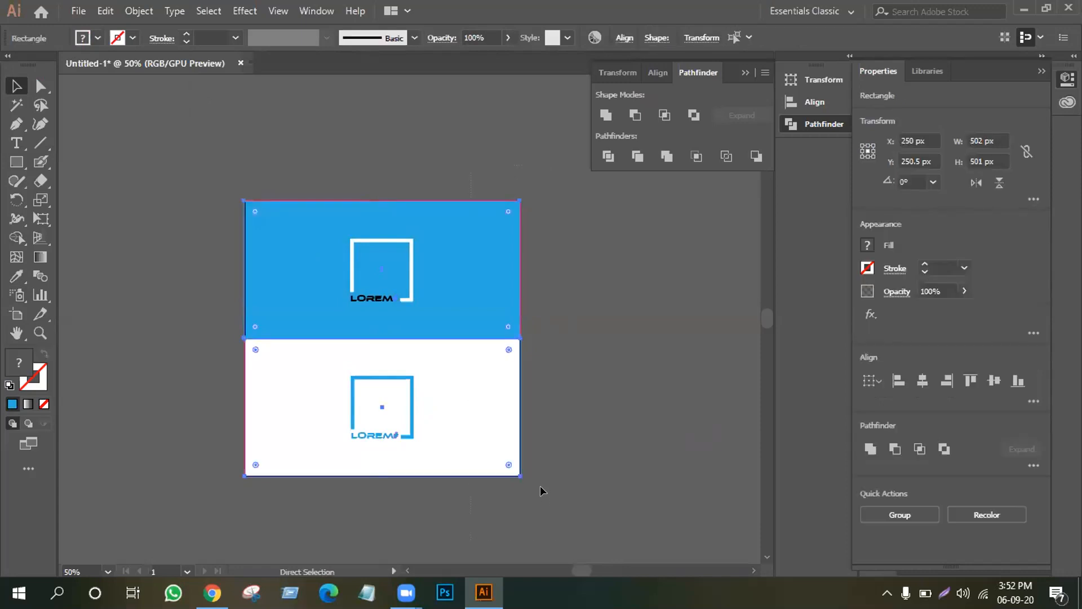
click(541, 486)
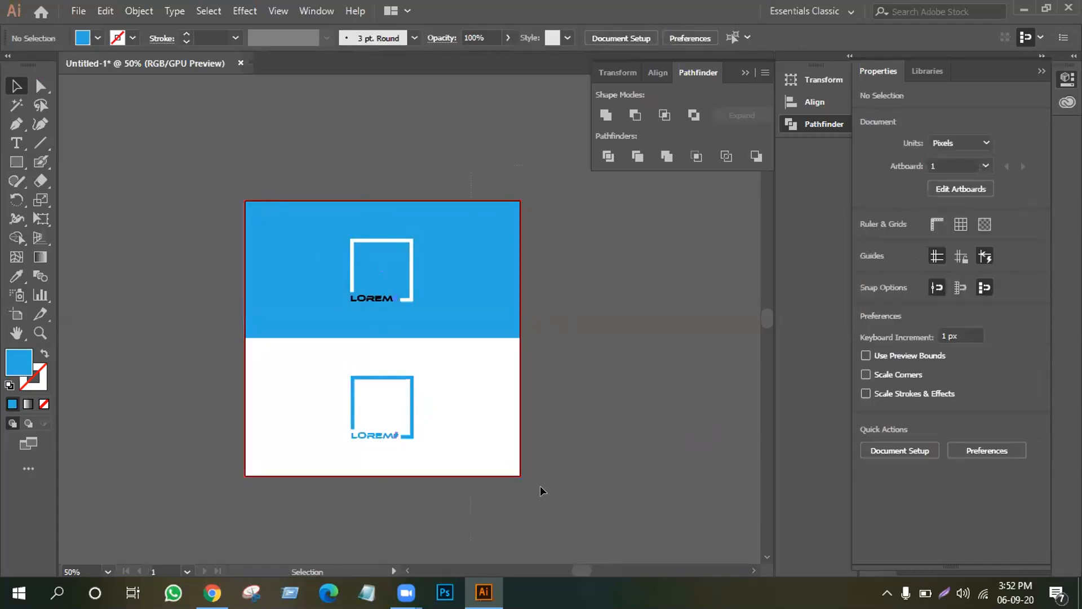
key(ctrl+equal)
key(ctrl+equal)
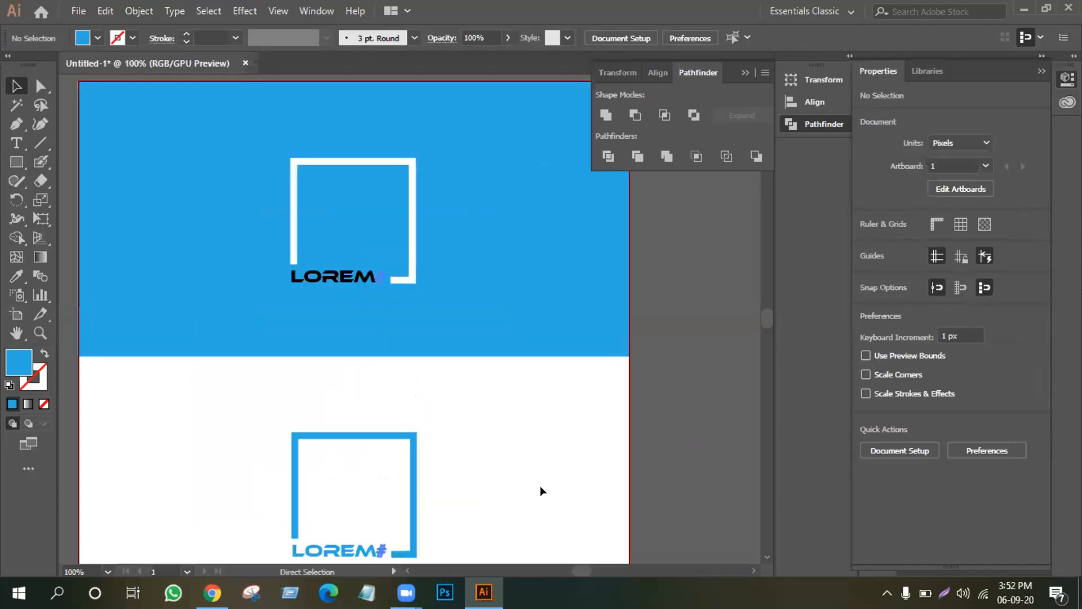
Move the white rectangle to the lower left, tilt it about 27° and make it narrower.
key(ctrl+minus)
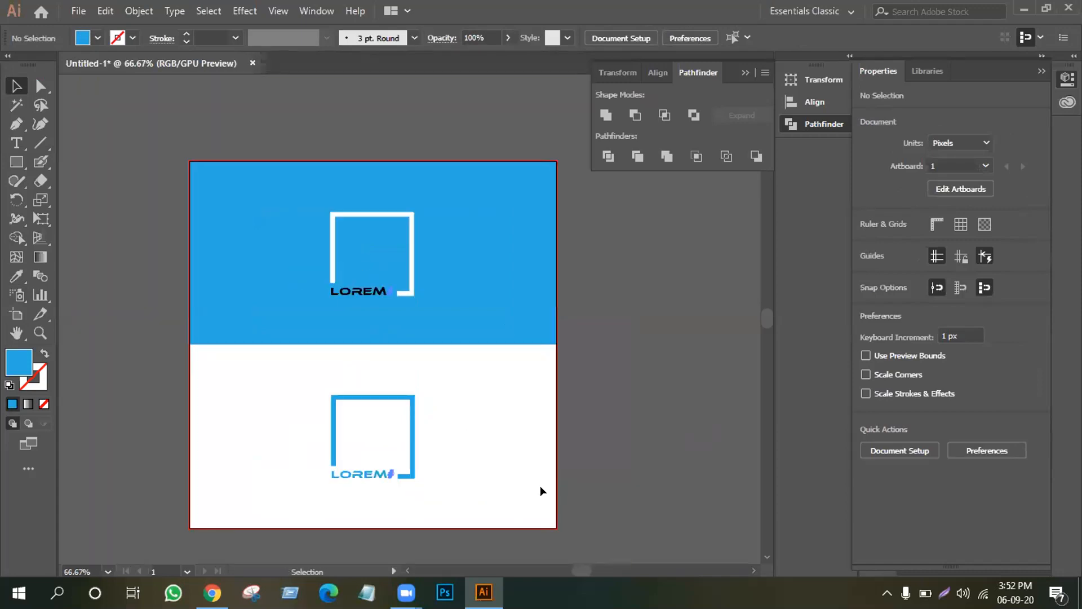
drag(287, 345, 422, 503)
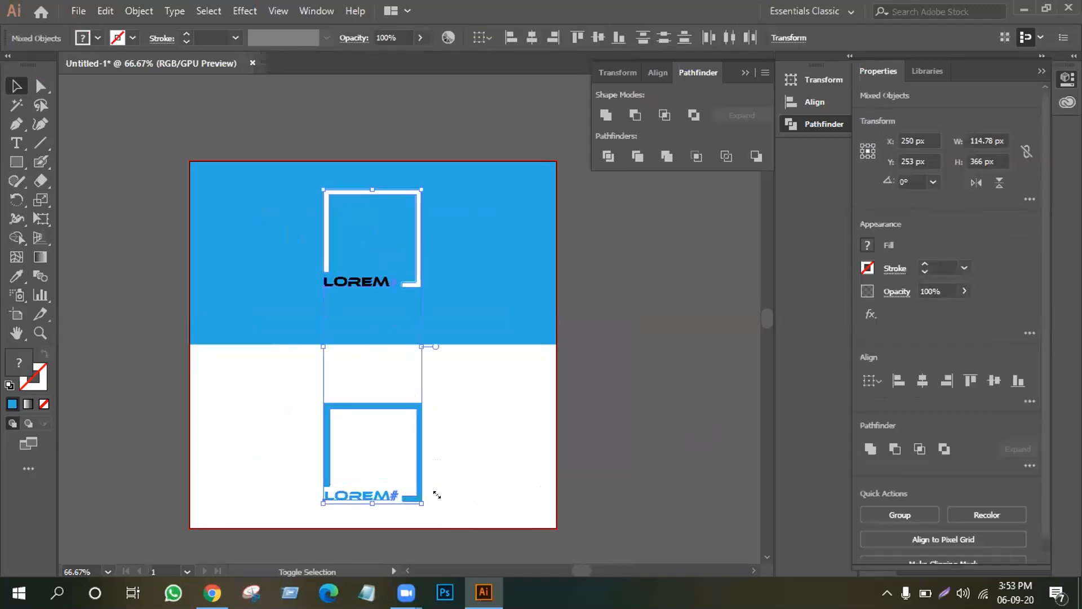
click(462, 479)
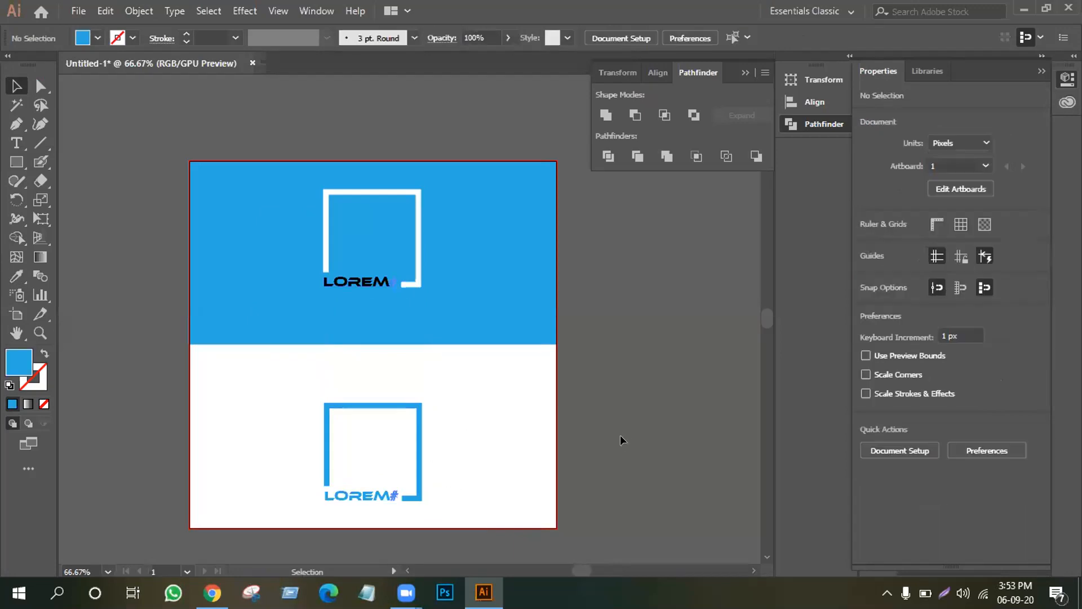
click(460, 434)
click(636, 396)
drag(518, 398, 172, 461)
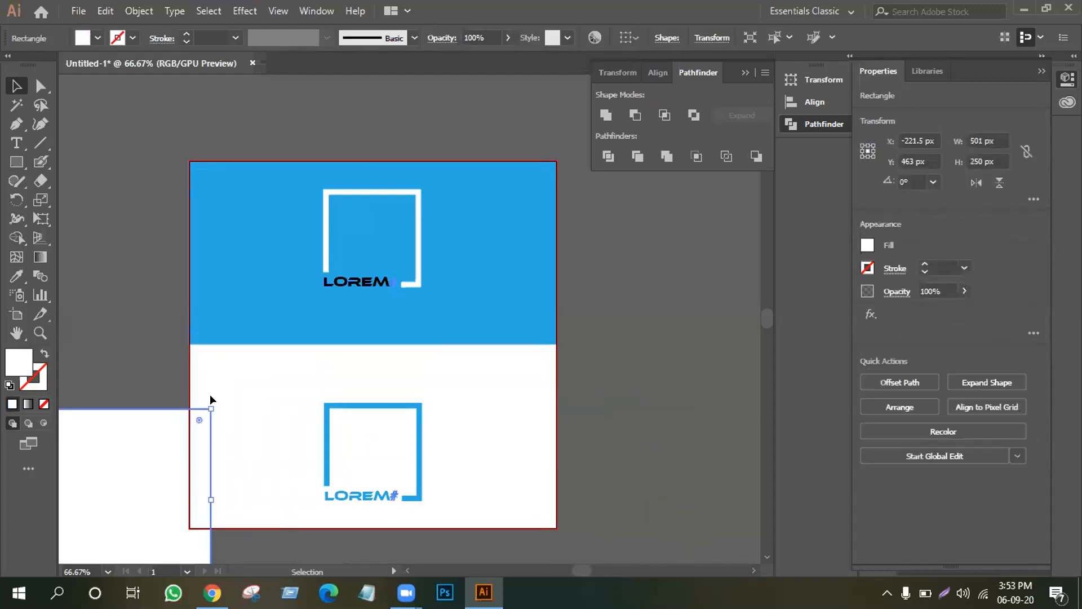
drag(210, 397, 160, 312)
drag(142, 438, 233, 455)
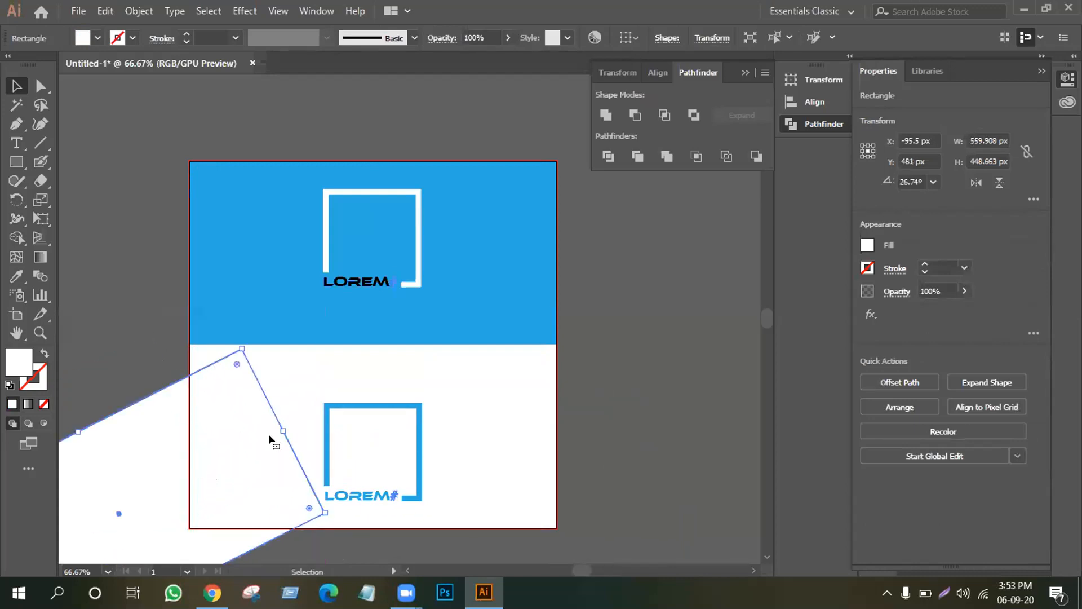
drag(78, 432, 113, 478)
drag(254, 467, 271, 439)
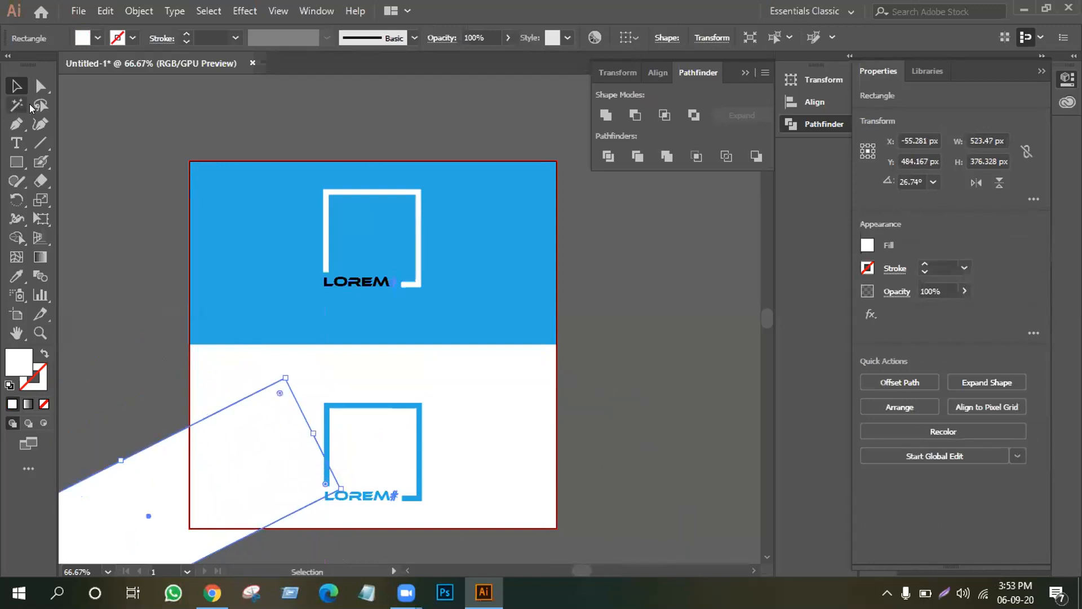
After trying tan, brown and light blue, fill the tilted rectangle teal and nudge it lower.
click(97, 38)
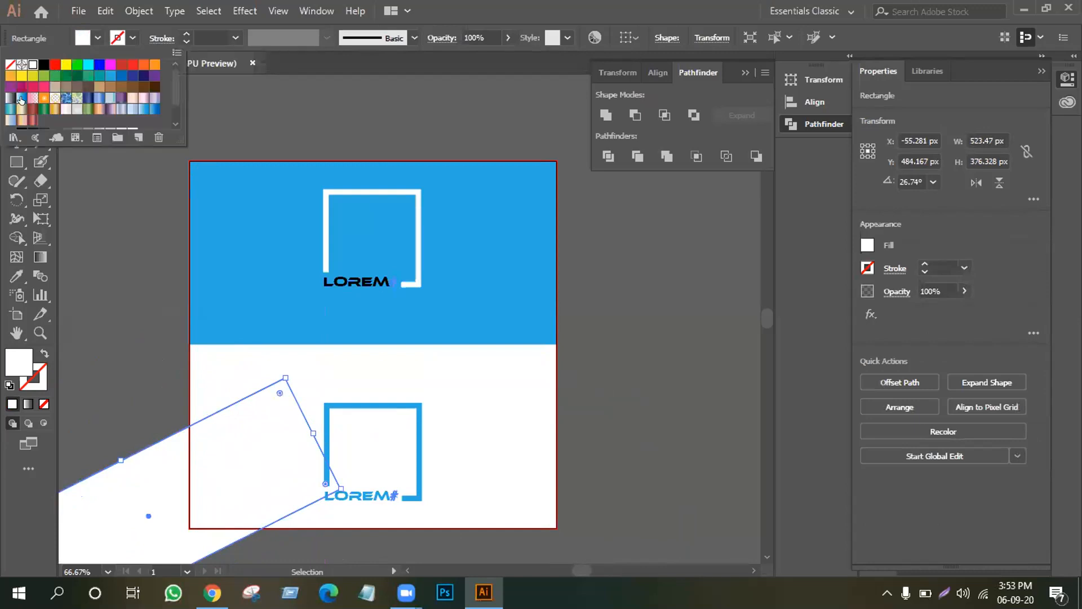
click(68, 87)
click(78, 86)
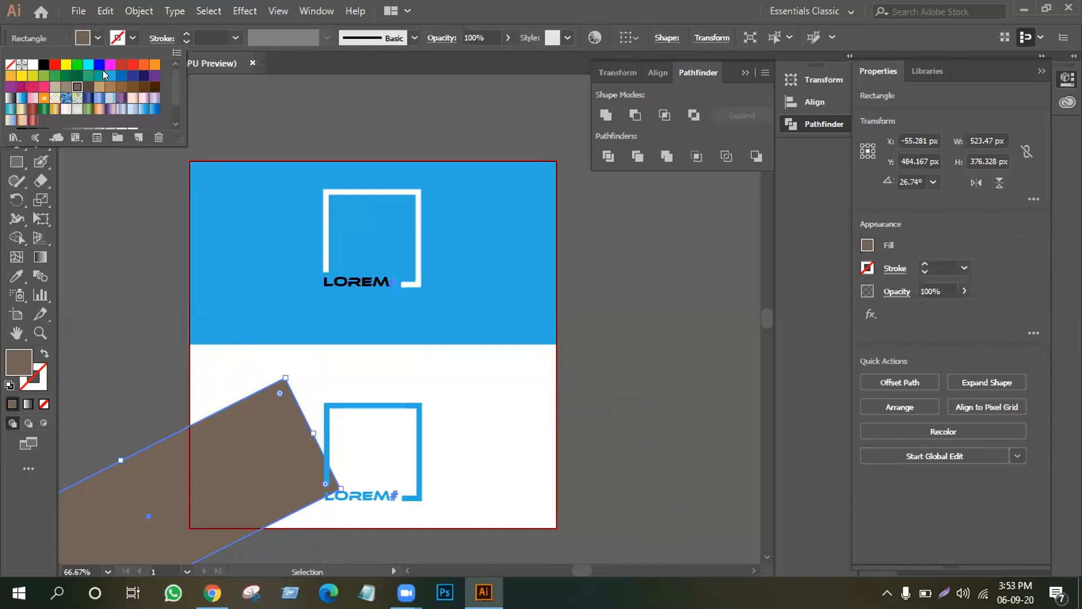
click(108, 75)
click(98, 75)
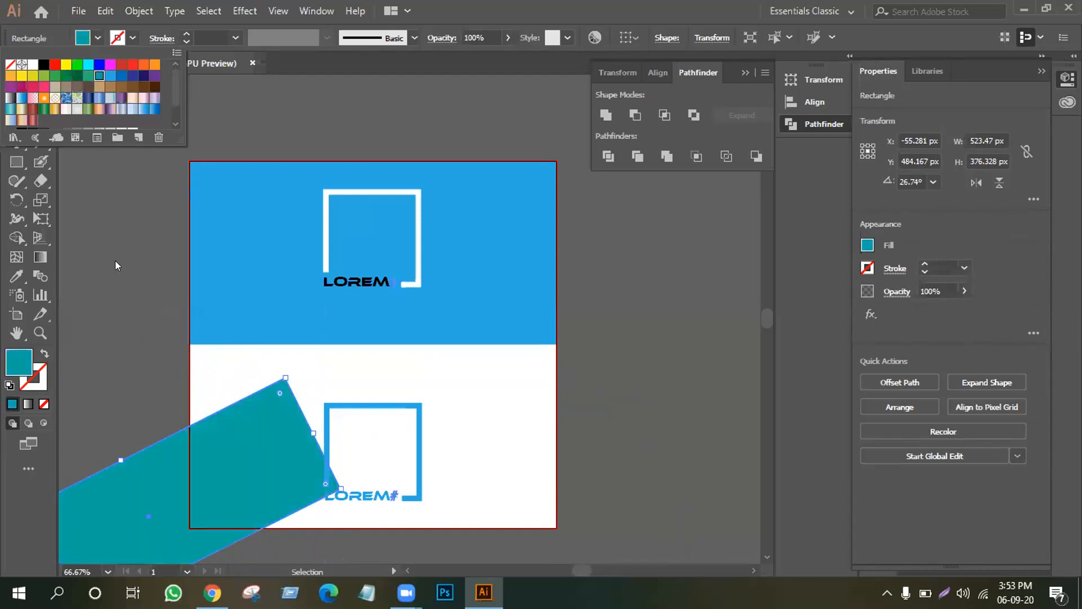
drag(270, 418, 270, 430)
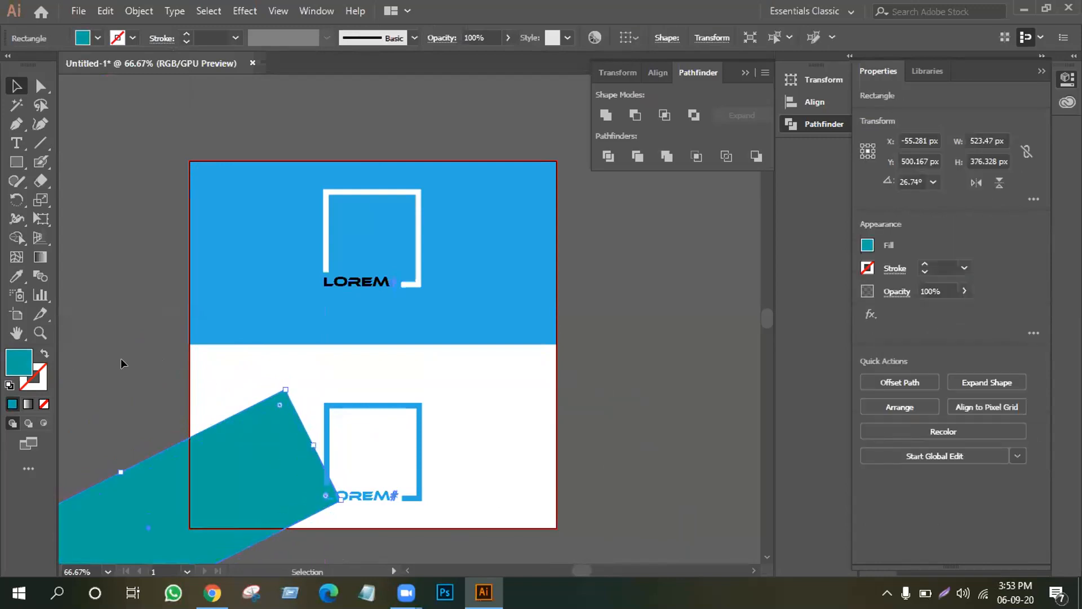
click(120, 357)
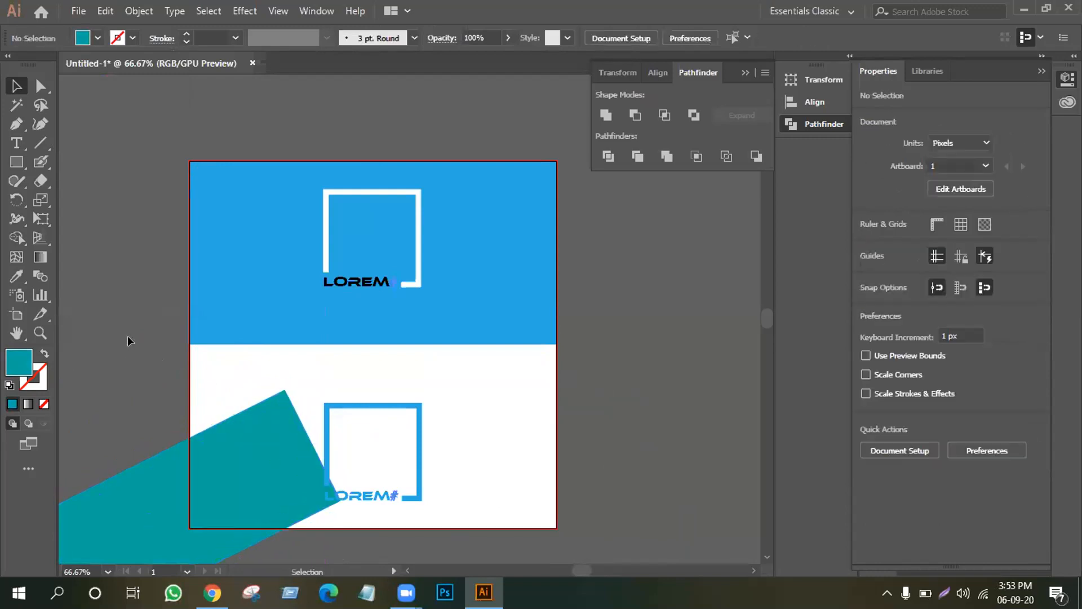
Shrink the lower logo copy to 71.167 × 73.182 px and fill it dark navy.
click(421, 442)
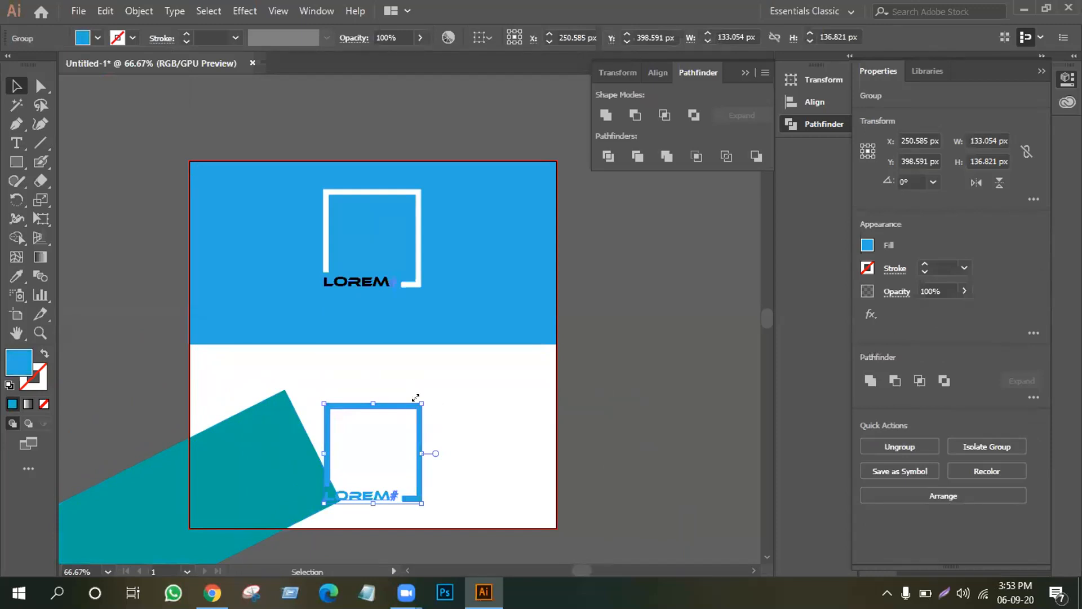
drag(416, 398, 277, 454)
click(387, 417)
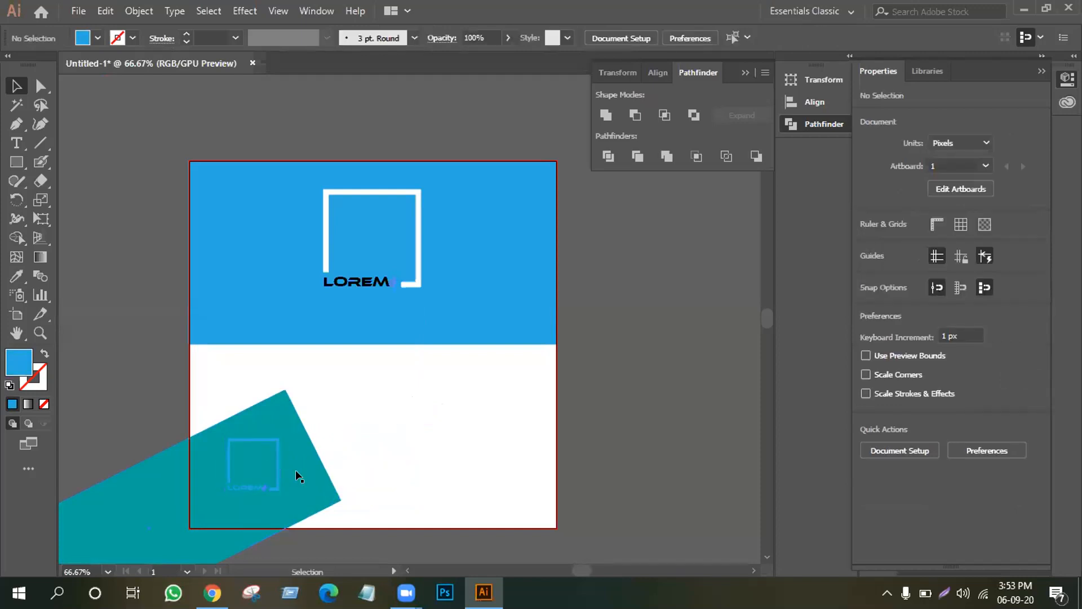
click(272, 483)
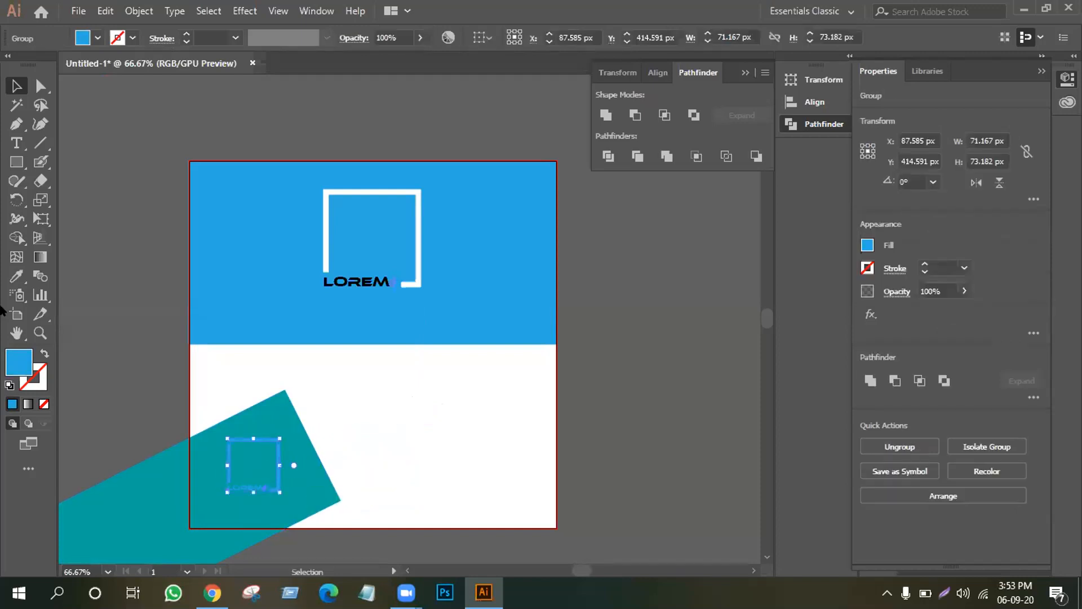
click(100, 37)
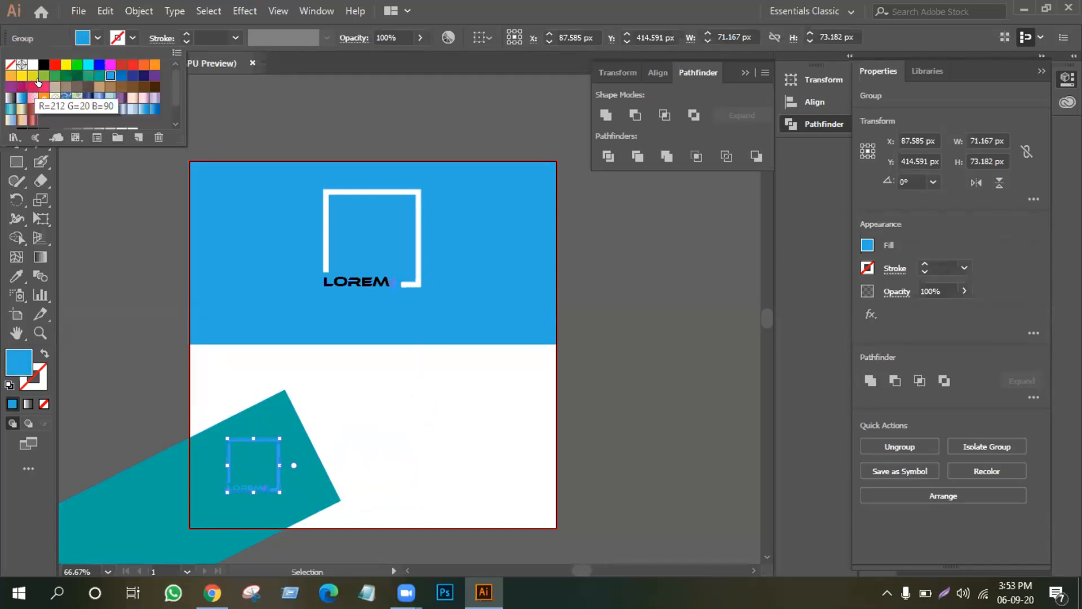
click(137, 77)
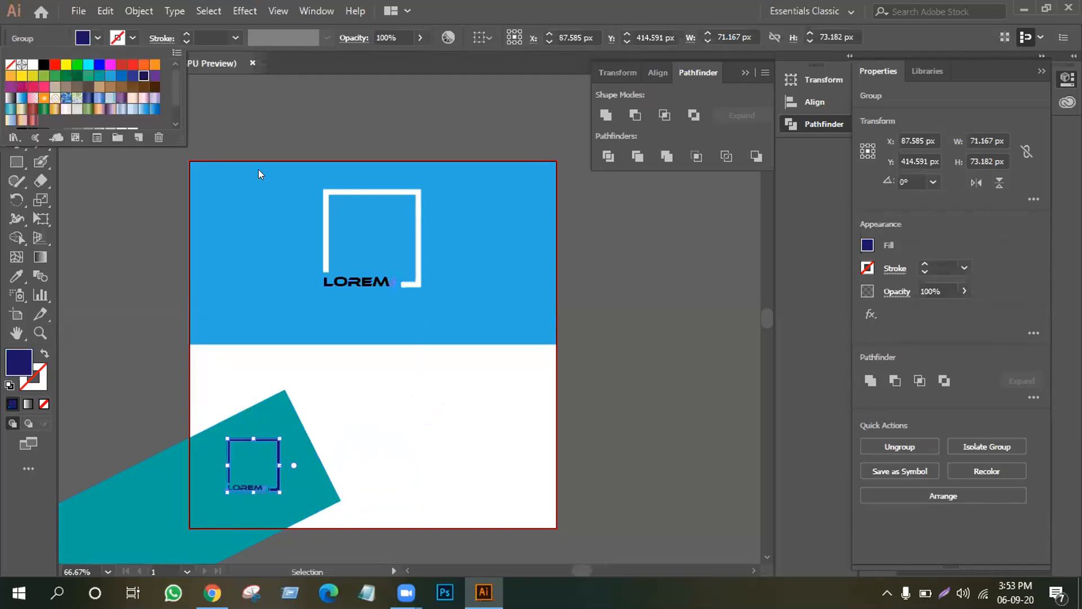
click(438, 442)
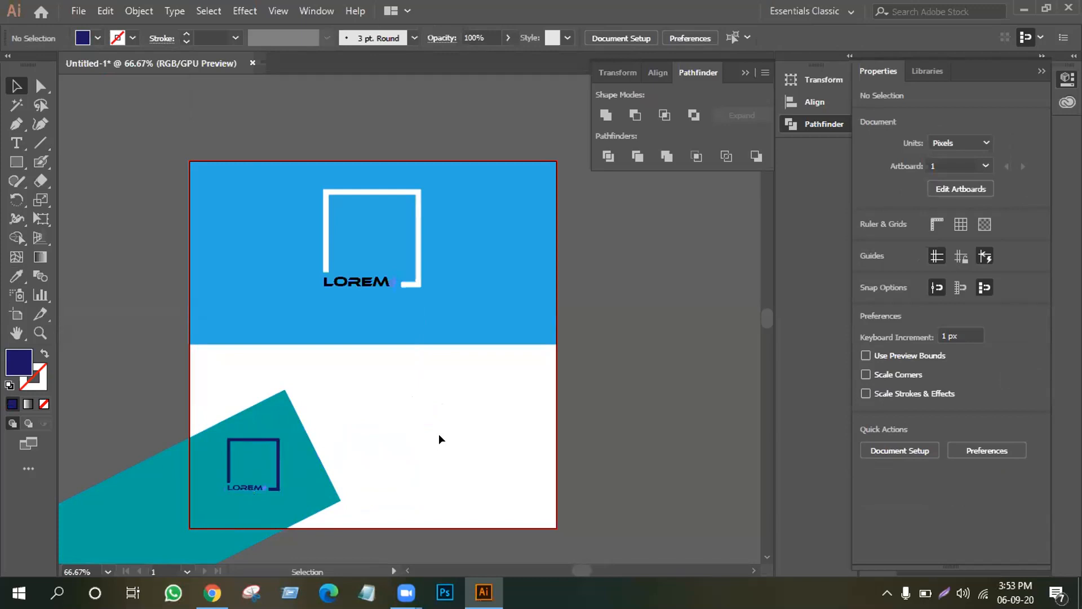
Rotate the teal rectangle to a steeper 36.78° and shift it slightly down and right.
drag(268, 477, 282, 481)
click(418, 420)
drag(286, 420, 285, 409)
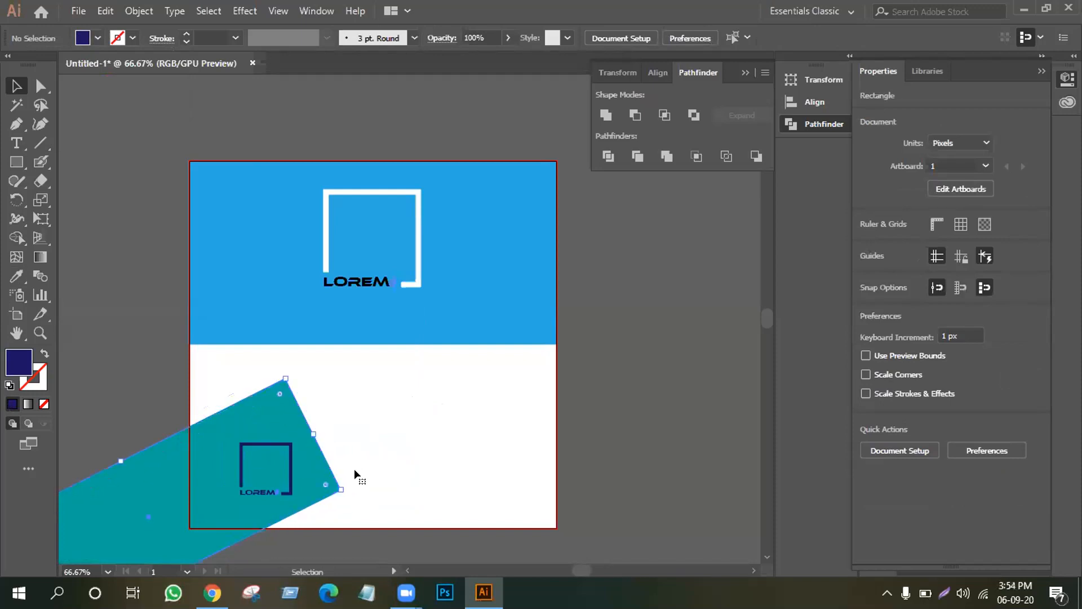
drag(349, 488, 354, 435)
drag(170, 498, 182, 512)
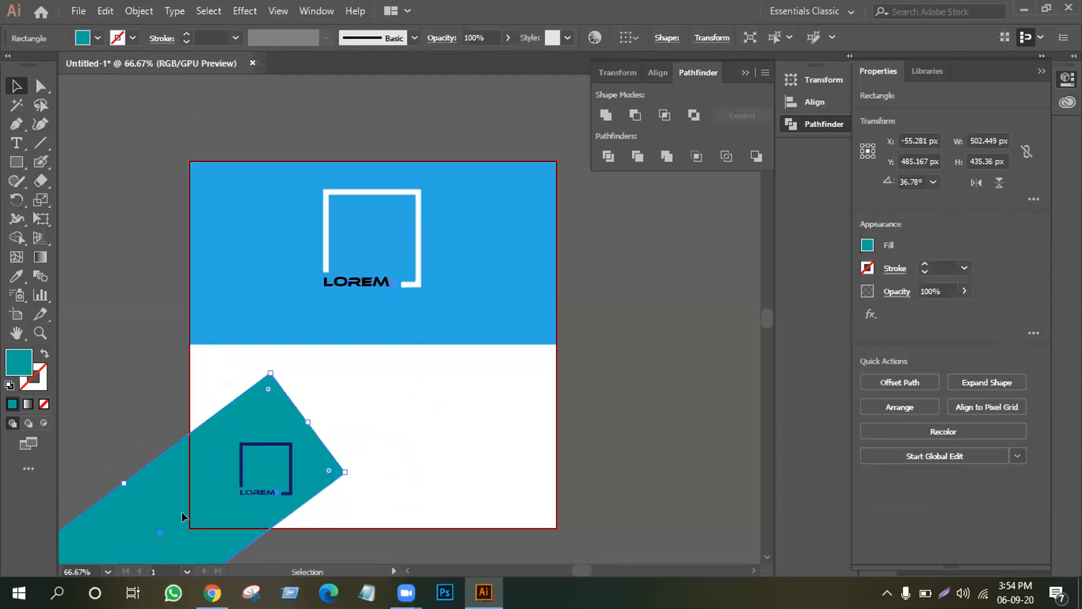
click(380, 421)
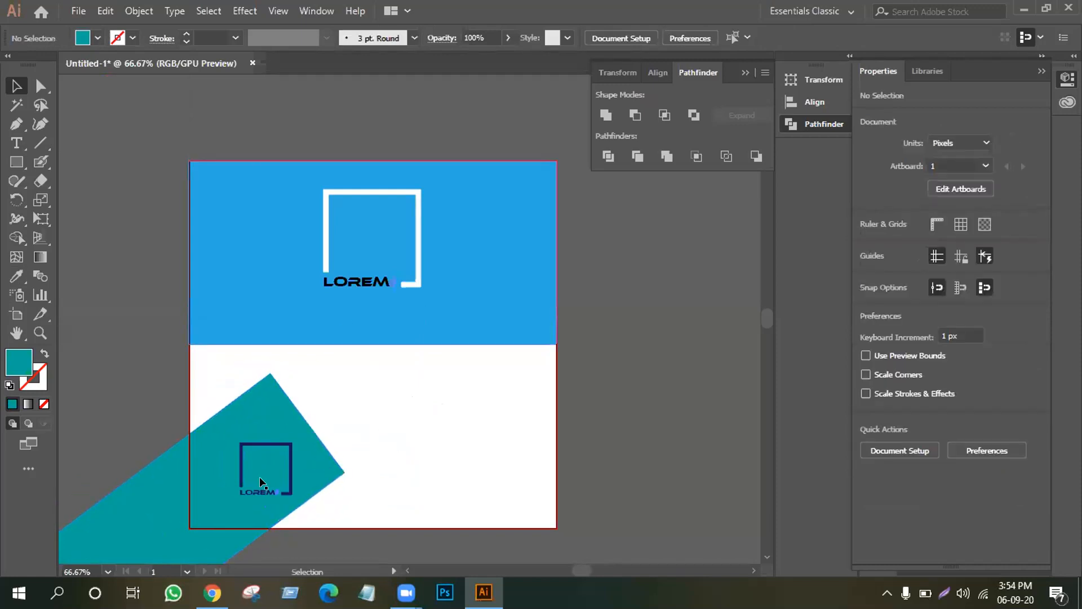
Trial moving the blue top rectangle aside, sampling teal onto the top LOREM logo and lowering it.
drag(217, 258, 665, 325)
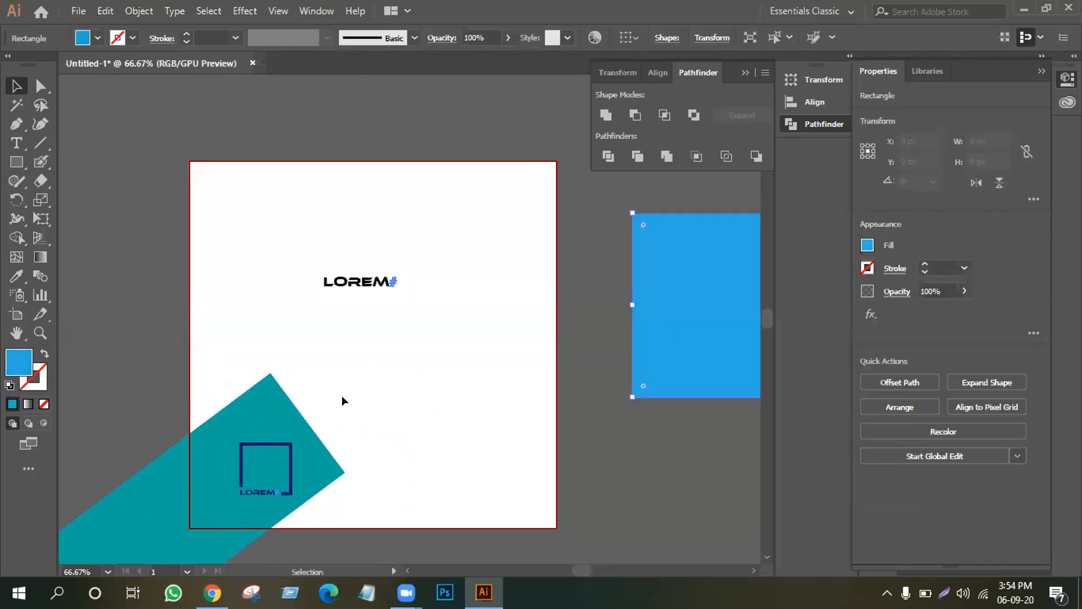
click(320, 229)
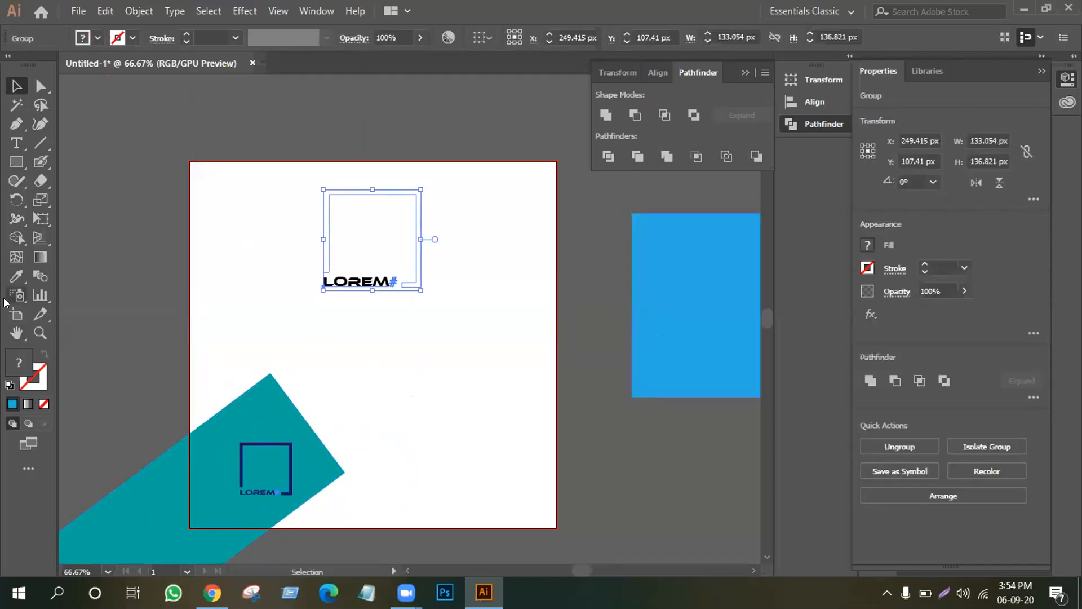
click(16, 275)
click(170, 480)
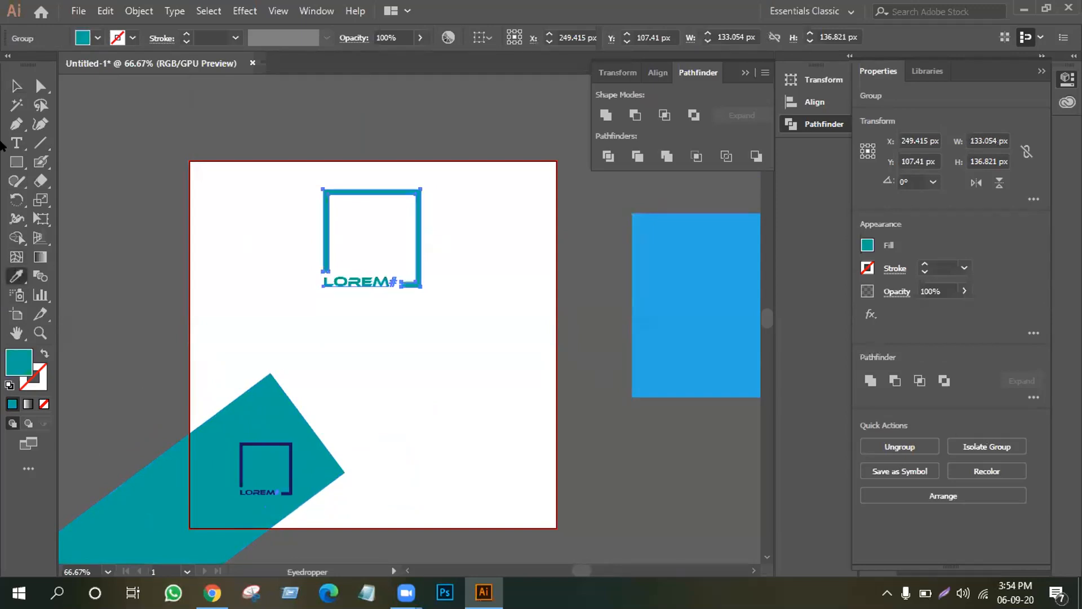
click(15, 87)
drag(249, 164, 454, 279)
drag(384, 280, 389, 361)
click(434, 449)
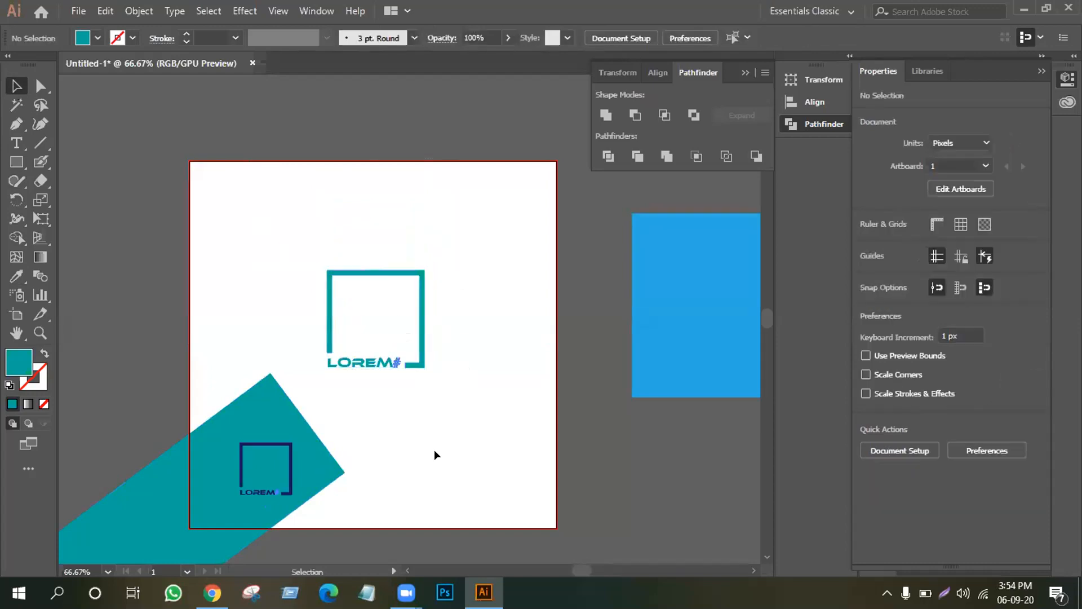
Undo the trial changes and place the small navy logo on the teal shape's upper part.
key(ctrl+z)
key(ctrl+z)
key(ctrl+z)
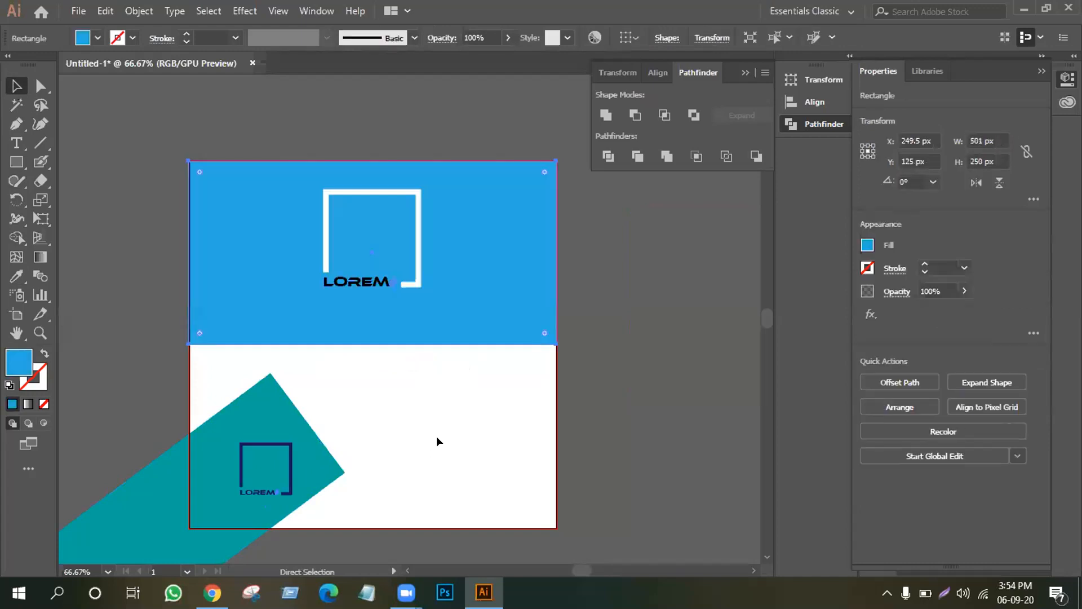
click(652, 411)
drag(288, 480, 281, 459)
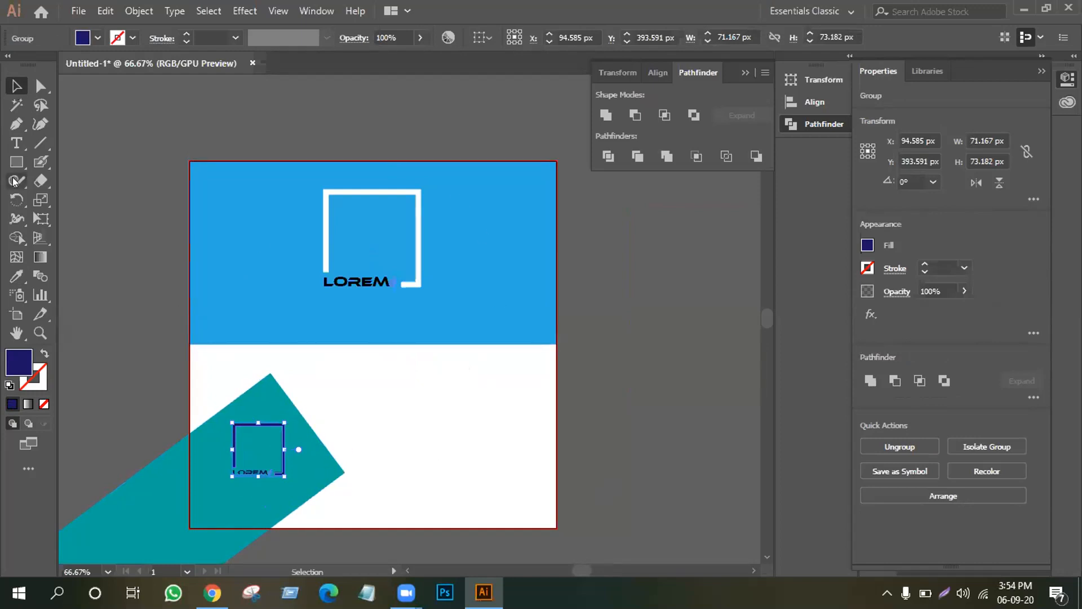
Create a 12 pt Ethnocentric 'MR' text object on the pasteboard right of the artboard.
click(17, 143)
click(608, 307)
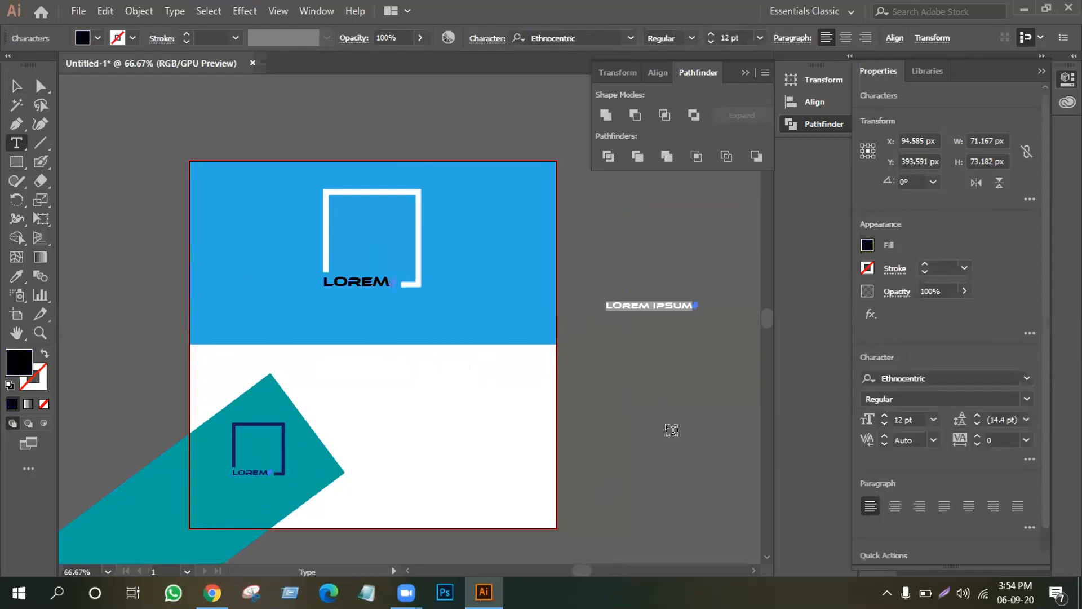
key(BackSpace)
text(MR)
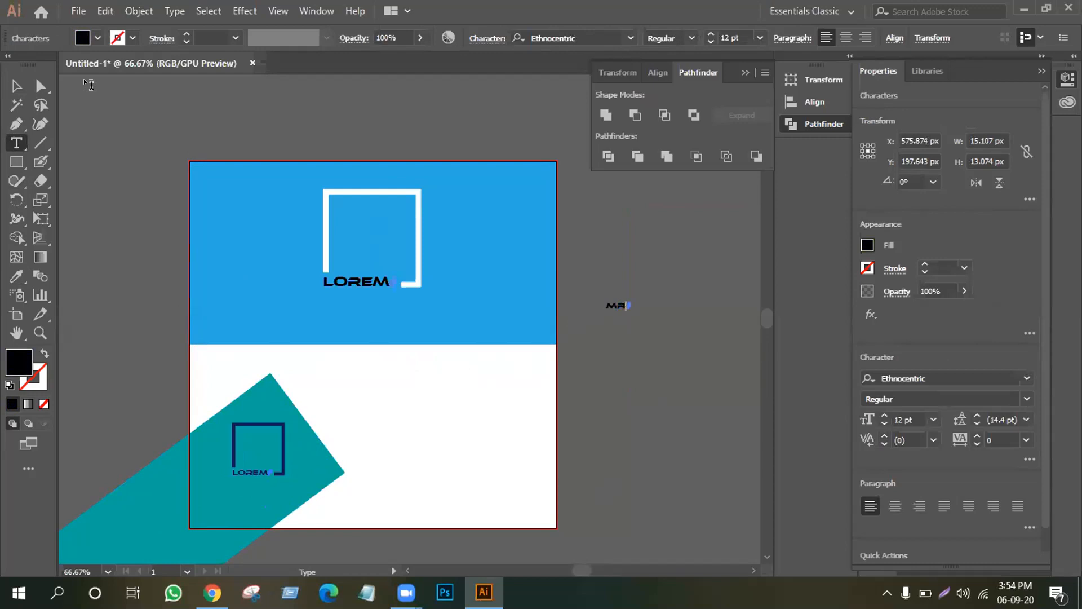
click(5, 85)
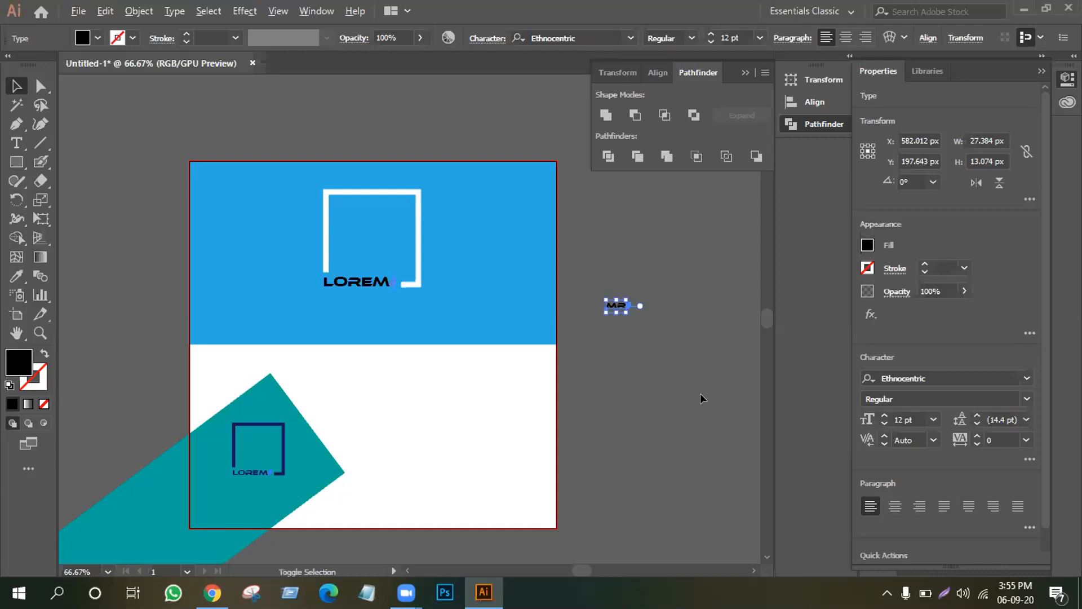
Enlarge the MR text to about 100 pt.
drag(622, 313, 710, 323)
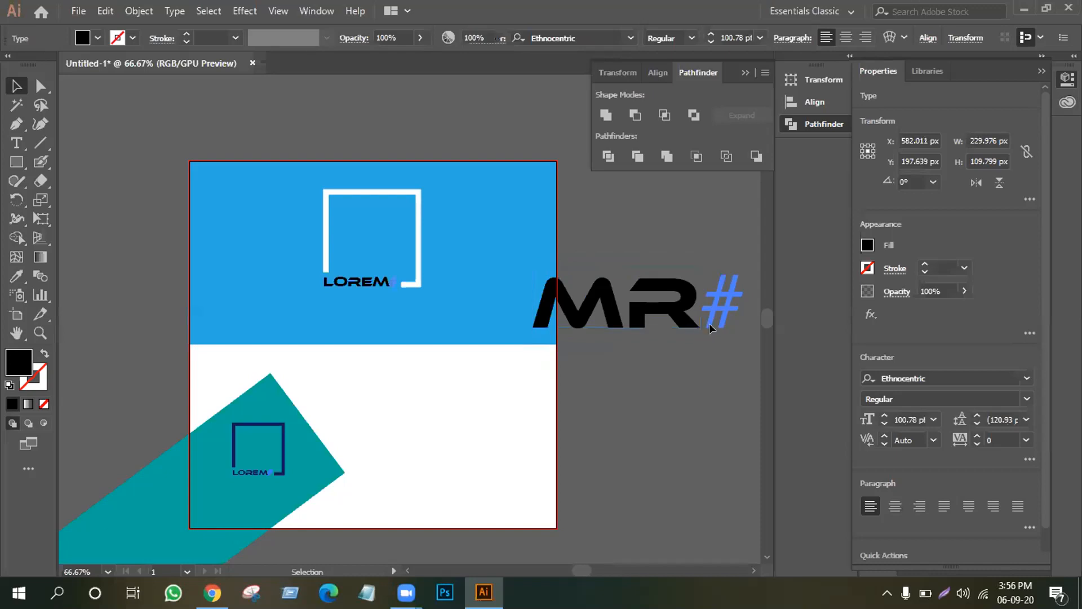
click(709, 324)
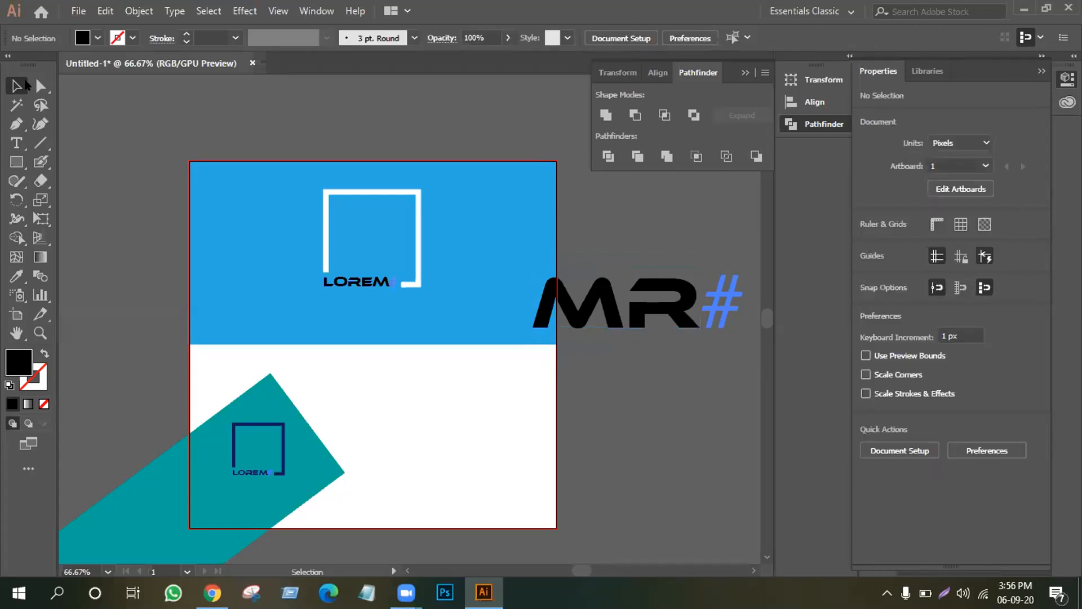
click(41, 86)
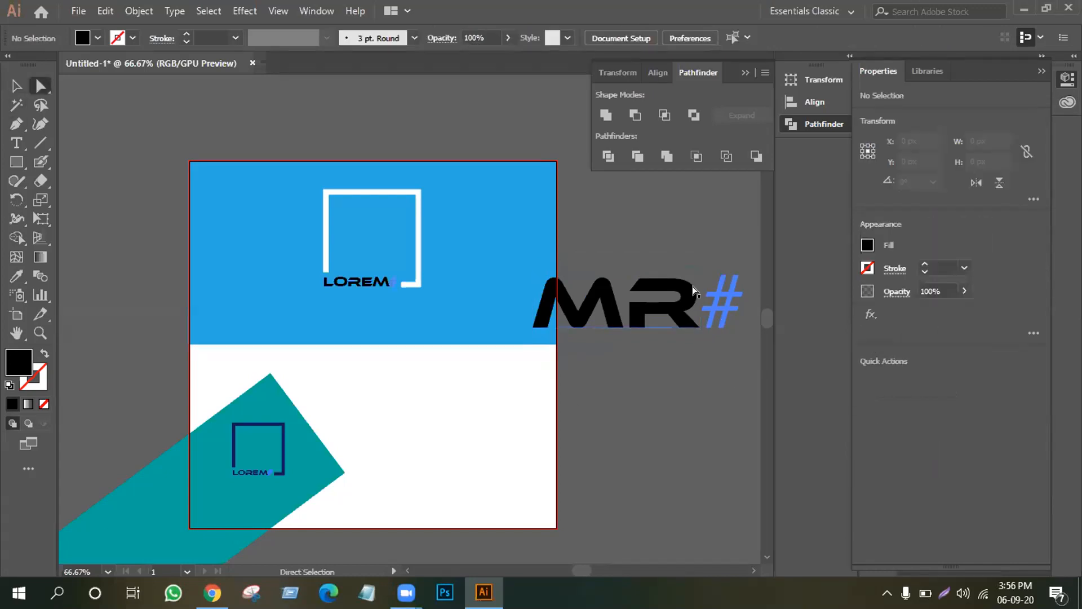
click(15, 86)
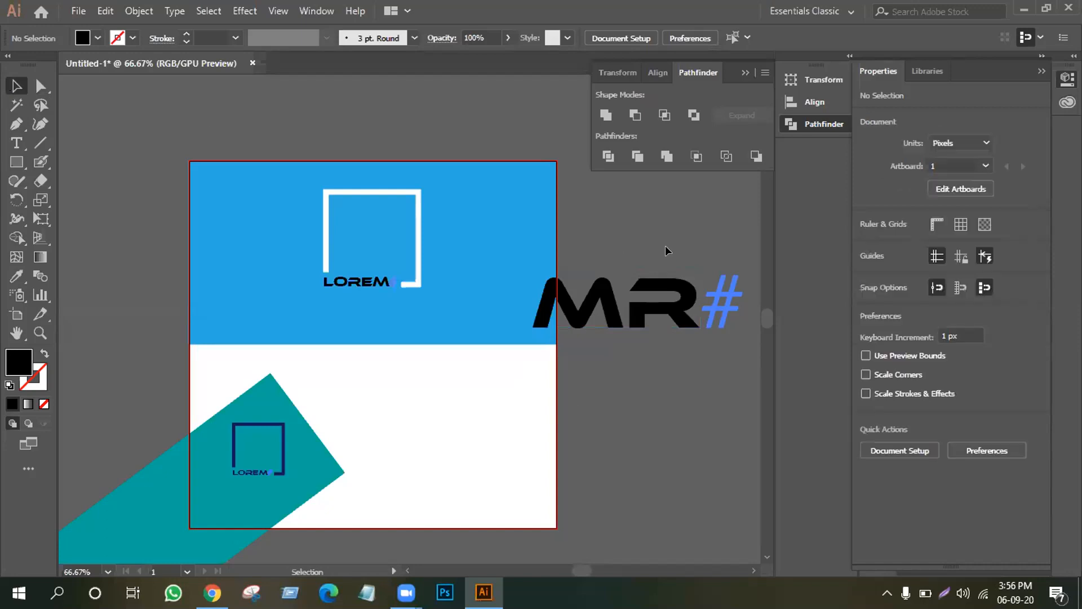
Convert the MR lettering to outlines, forming a 227.355 × 69.638 px group.
right_click(648, 309)
click(610, 313)
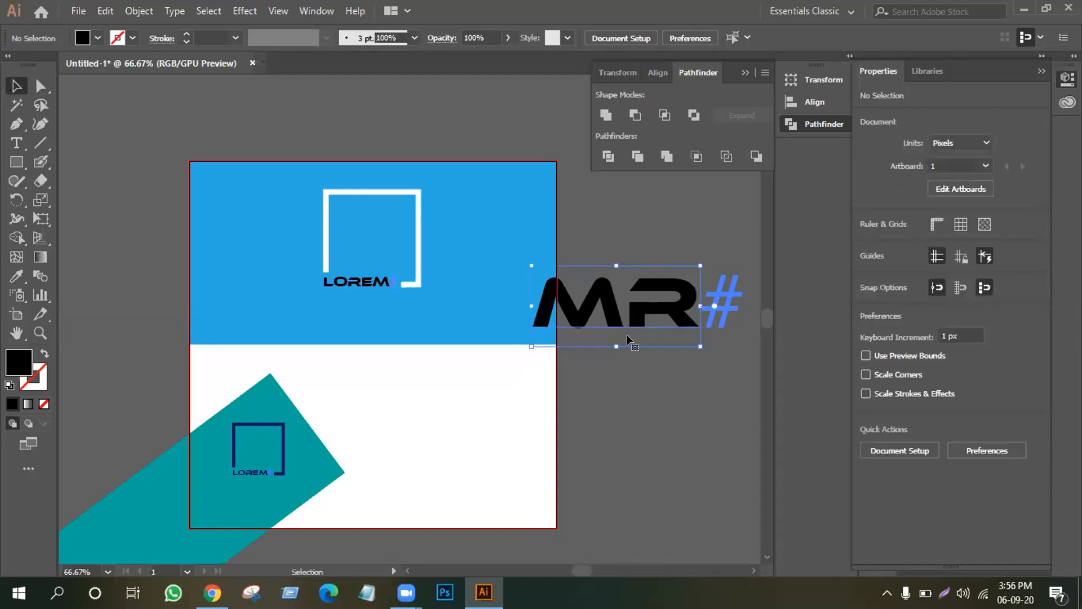
right_click(627, 334)
click(665, 118)
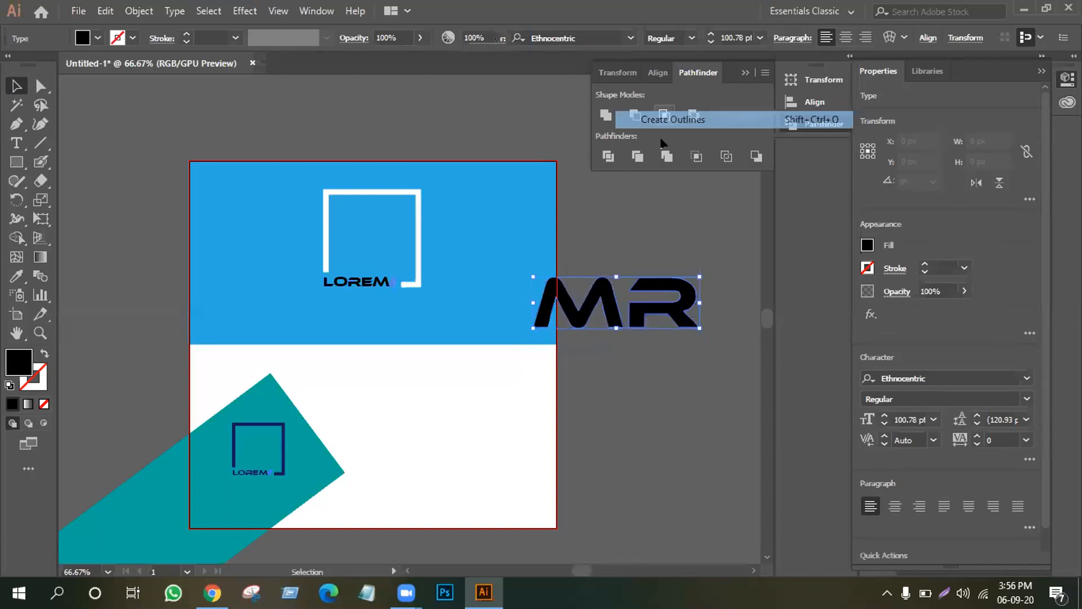
click(727, 381)
click(663, 302)
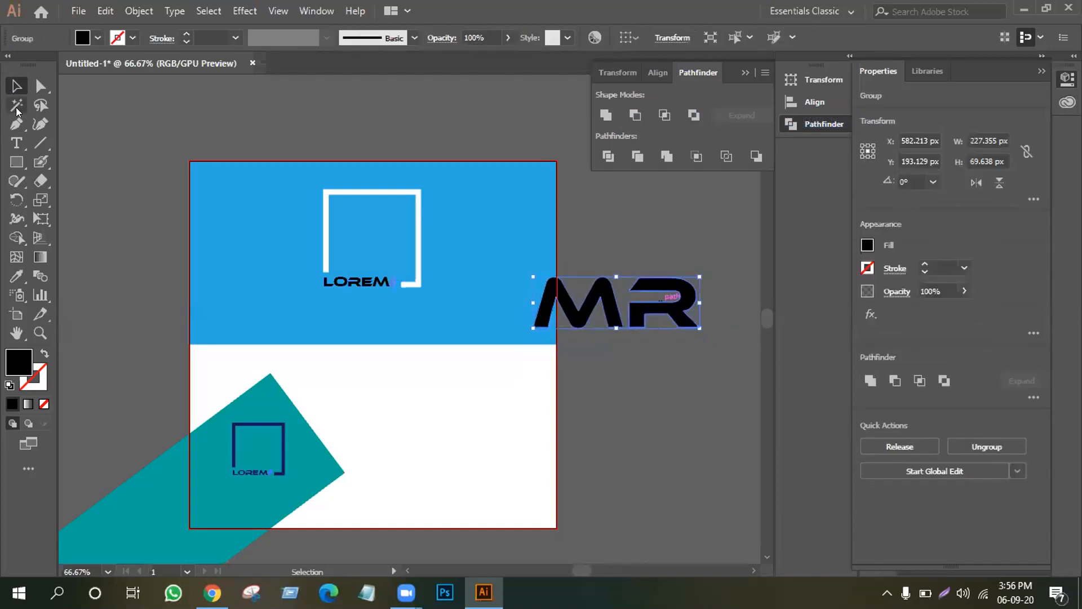
click(40, 85)
click(693, 341)
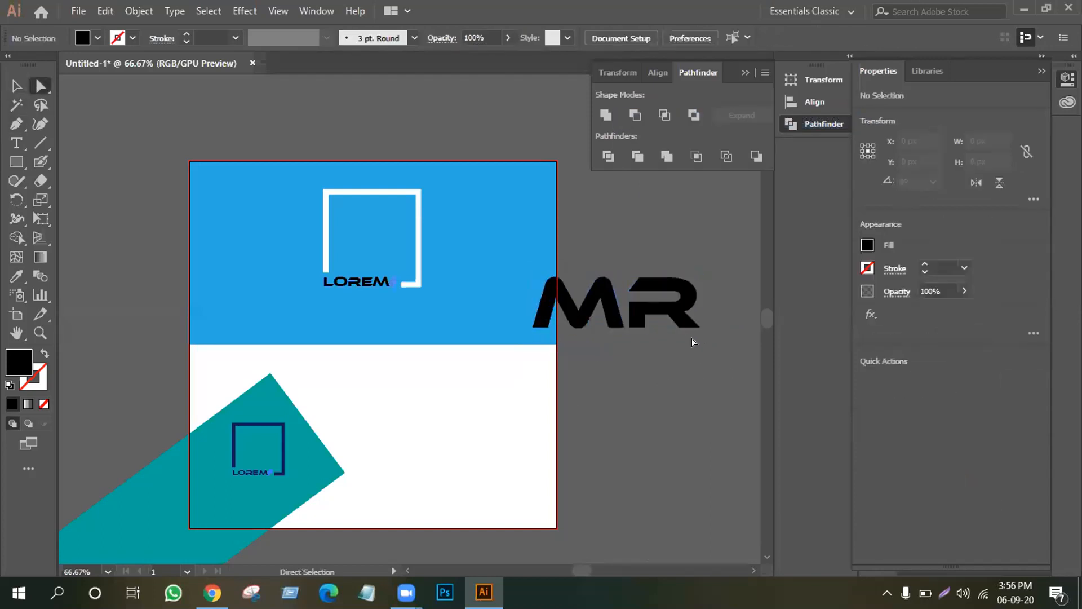
right_click(17, 162)
click(78, 197)
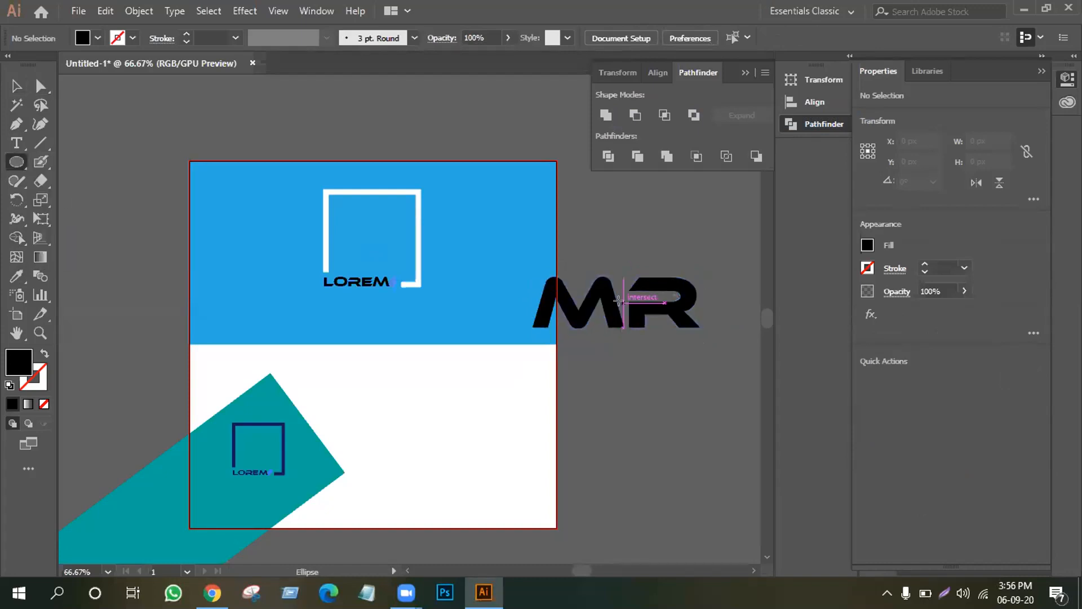
Draw a 276 px circle around MR as an unfilled ring with a 17 pt black stroke.
drag(621, 300, 724, 371)
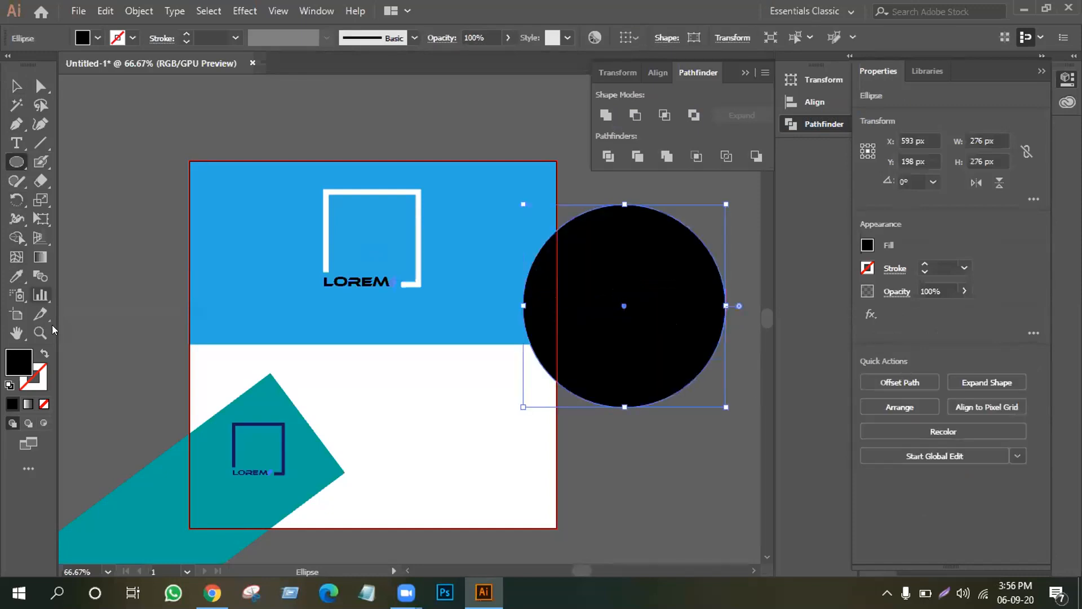
click(44, 354)
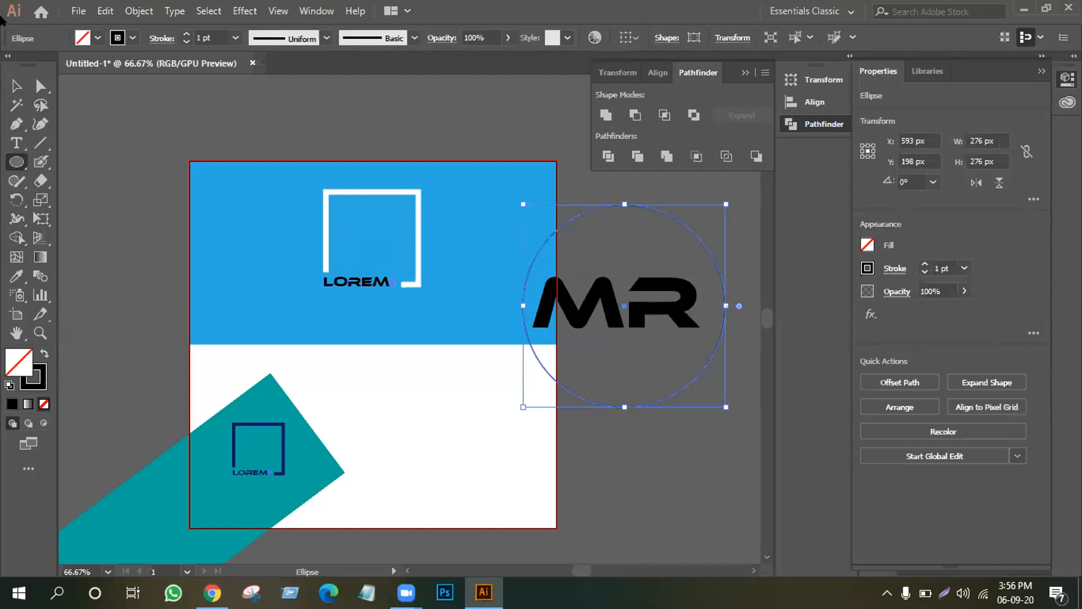
click(182, 29)
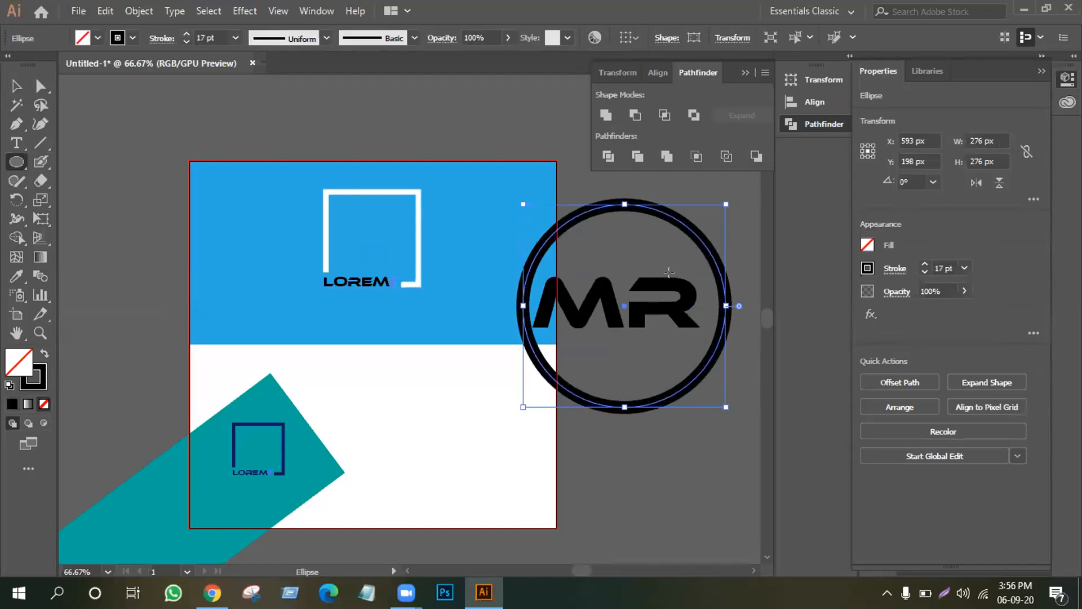
click(17, 85)
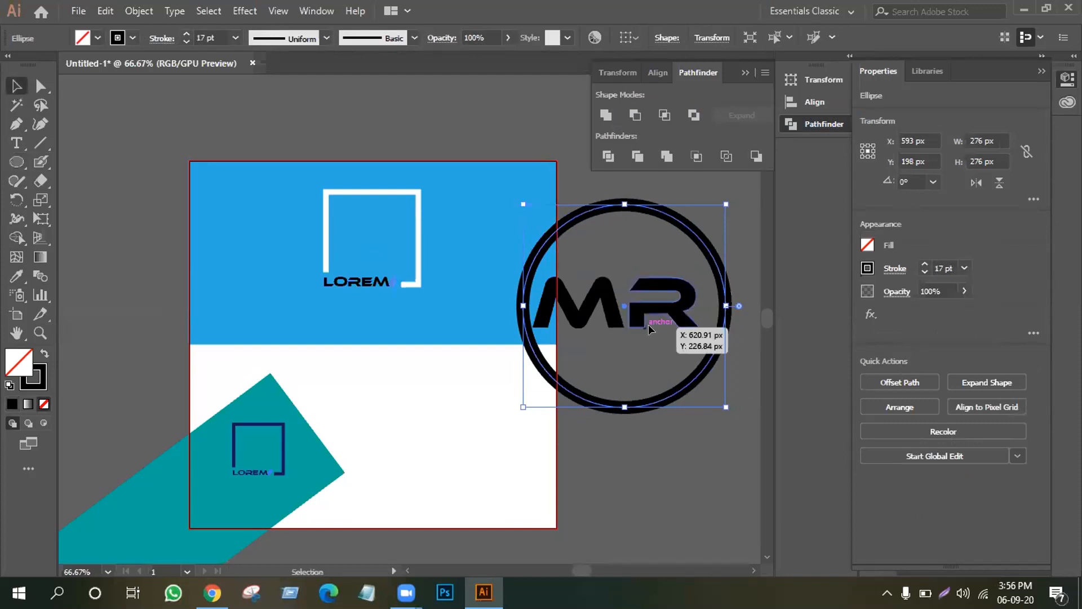
click(576, 173)
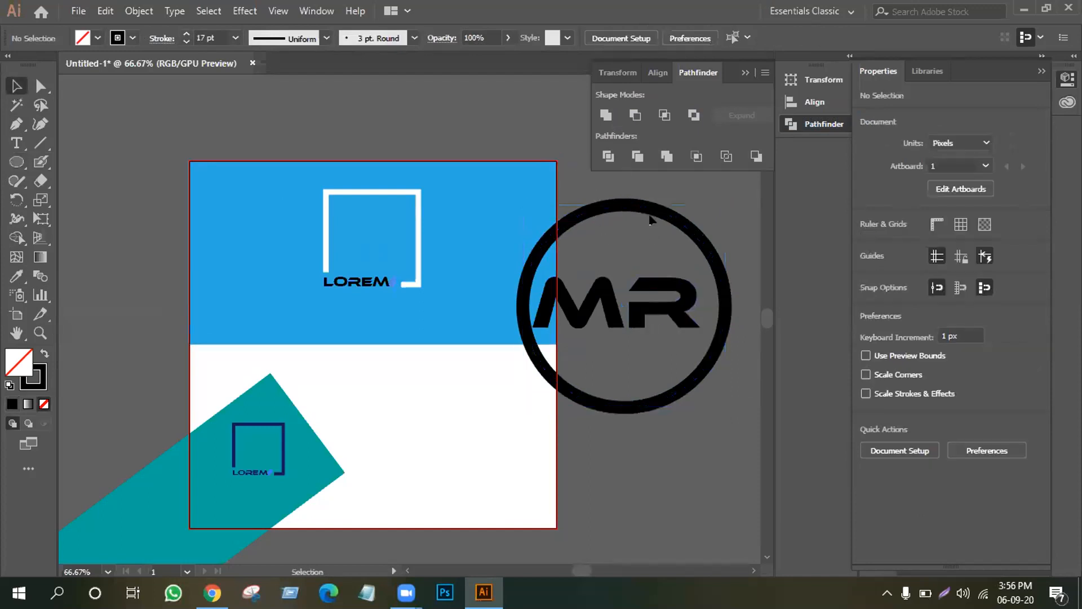
click(139, 12)
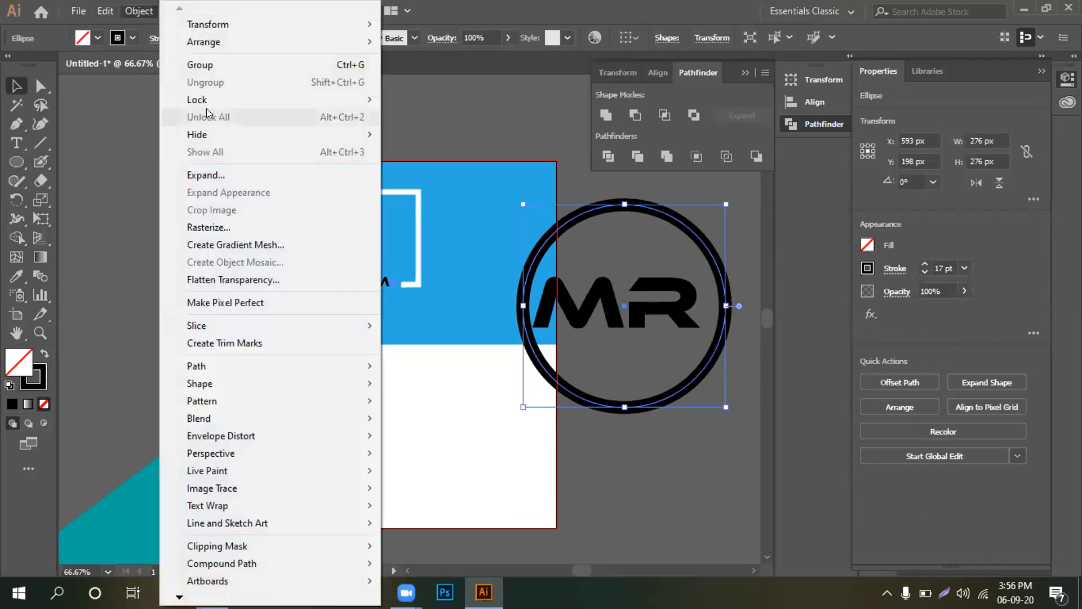
Expand the ring into a solid 293 × 293 px shape and horizontally centre MR inside it.
click(233, 176)
click(504, 386)
click(716, 225)
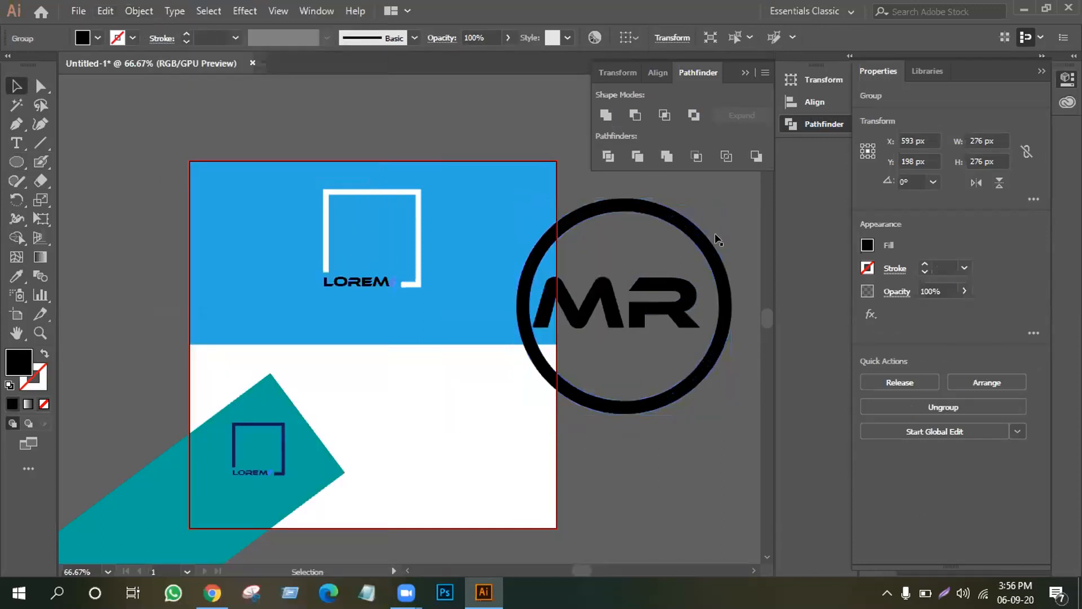
click(676, 315)
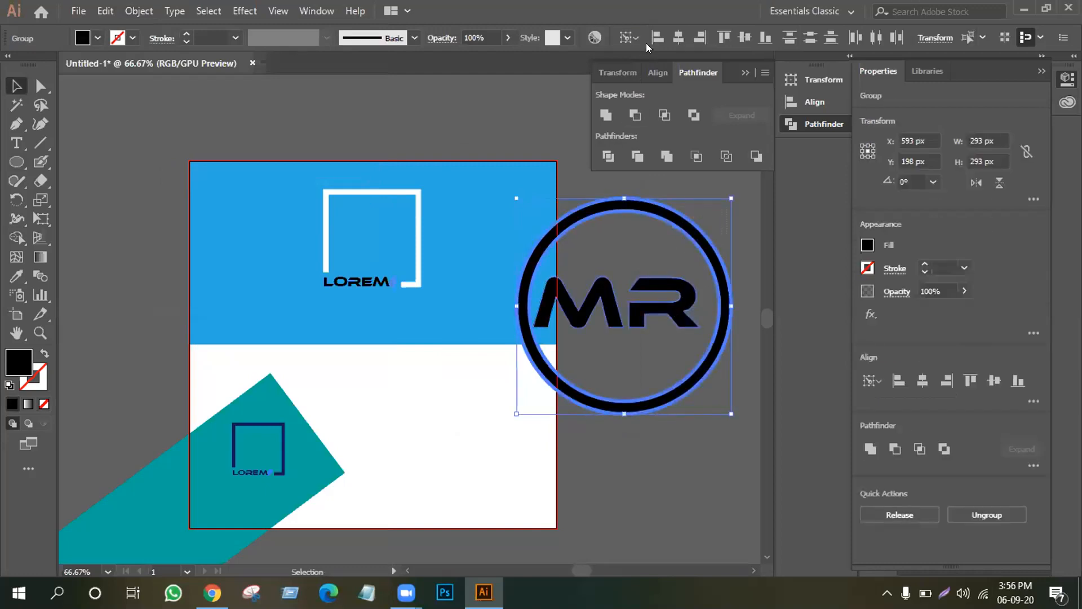
click(684, 36)
click(689, 398)
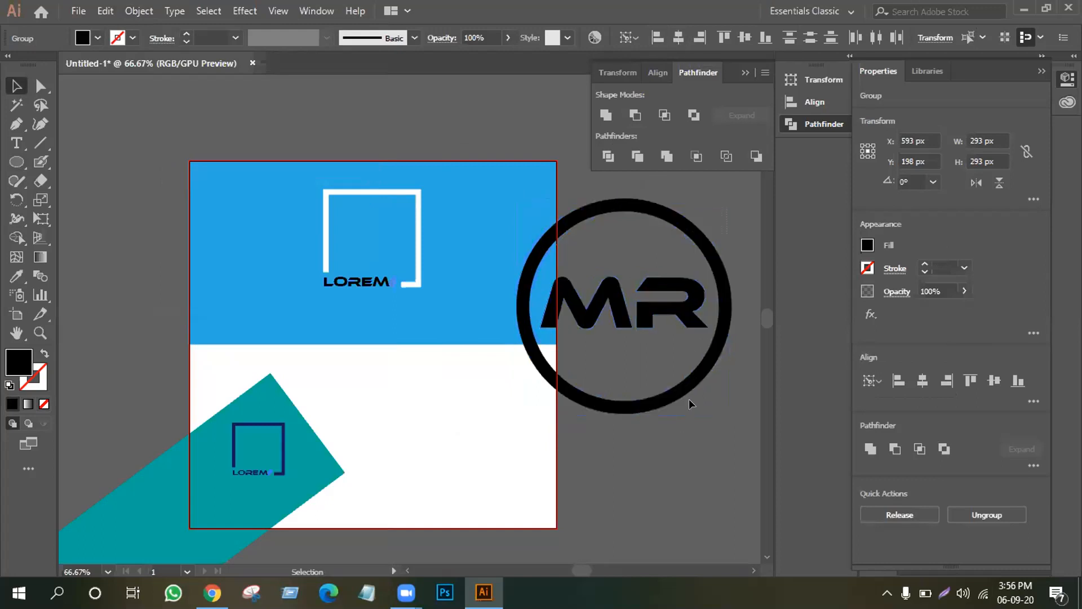
click(40, 86)
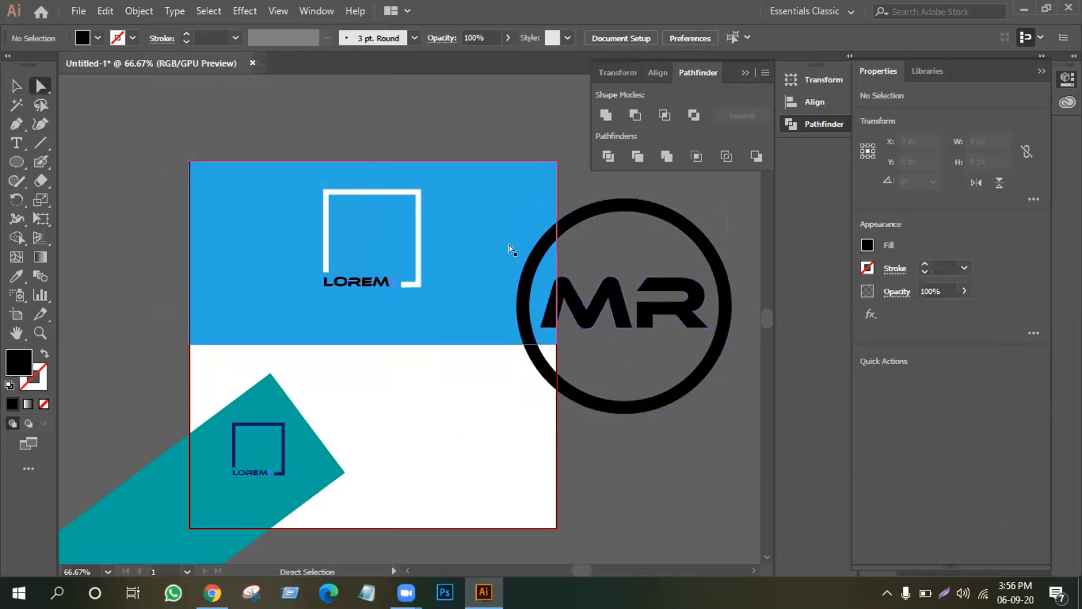
Drag the R's lower-right anchors diagonally past the ring to form a magnifier handle.
click(694, 326)
drag(693, 322, 718, 365)
drag(699, 326, 755, 391)
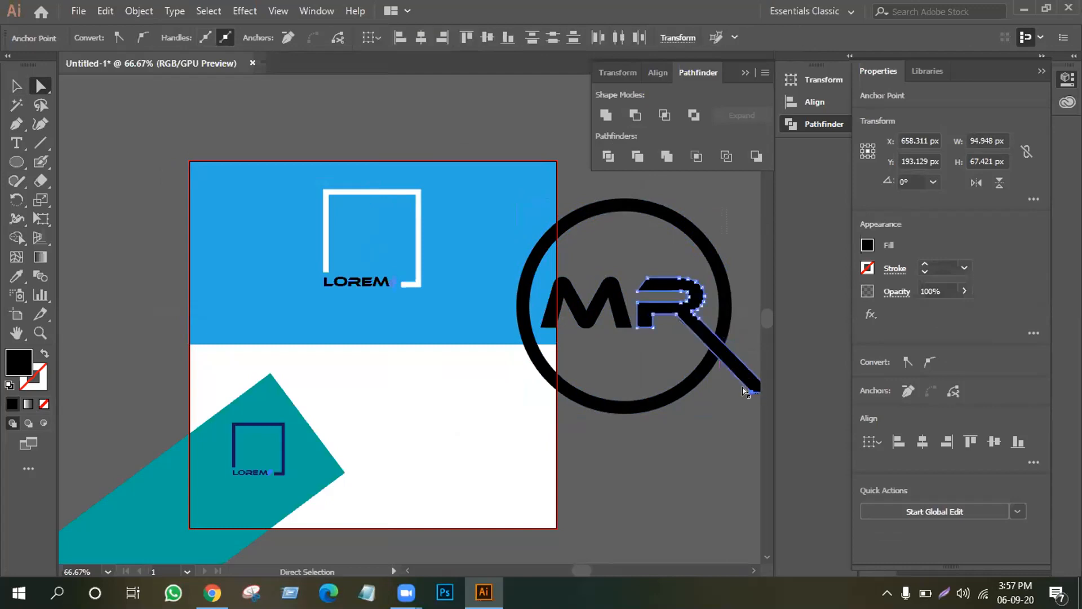
Offset the R's outline by 10 px using Offset Path with Preview.
click(138, 10)
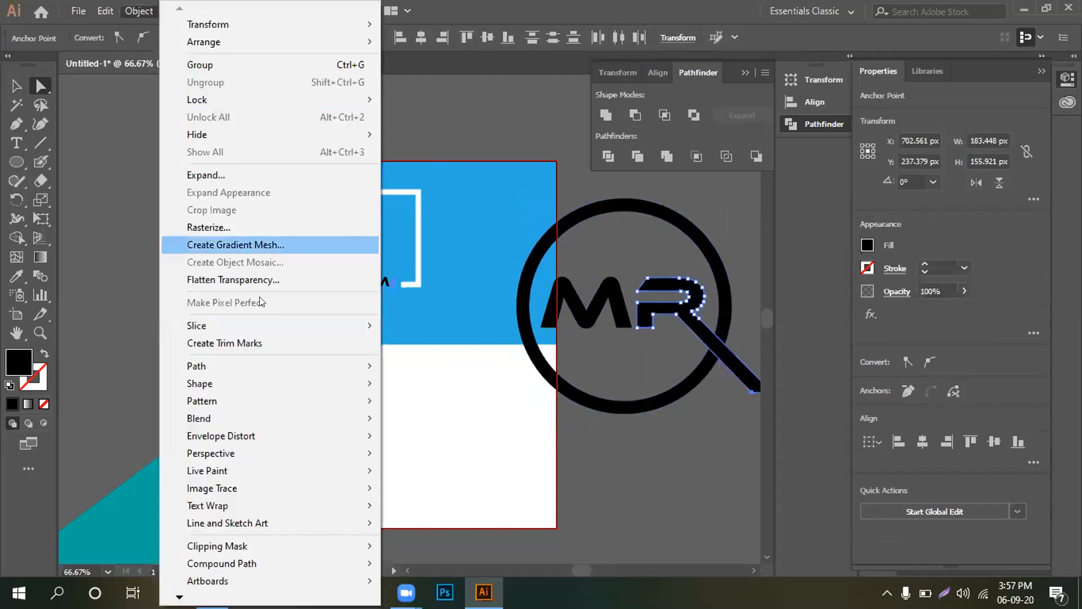
mouse_move(254, 373)
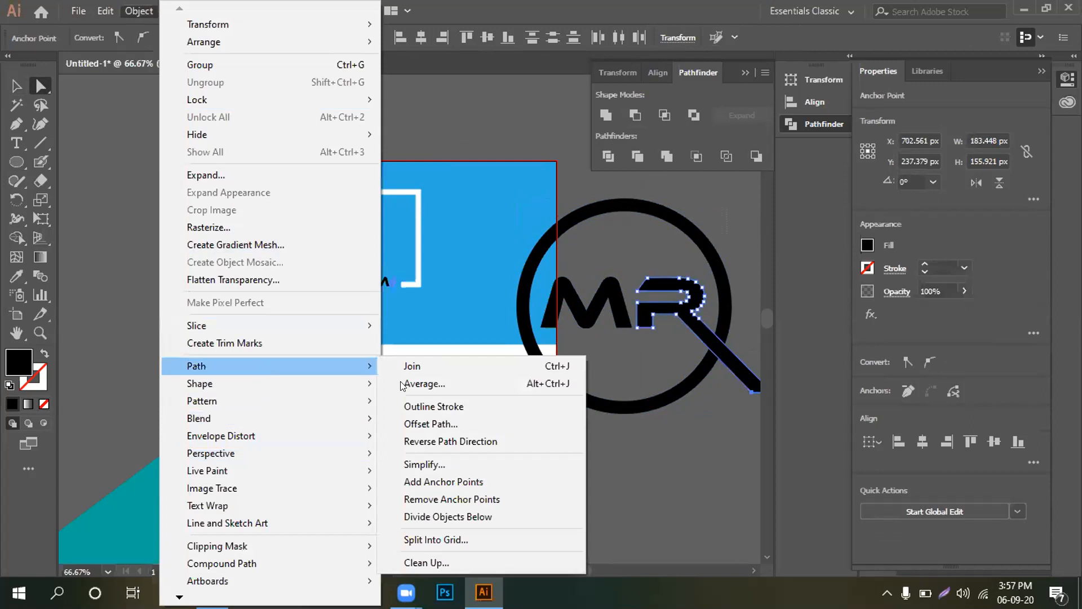
click(497, 424)
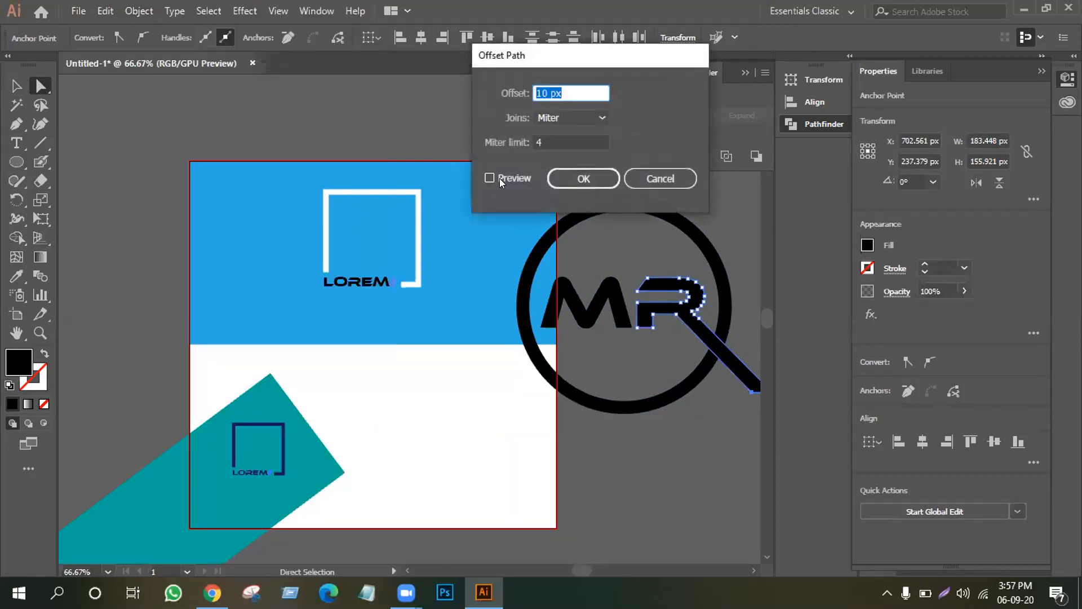
click(500, 179)
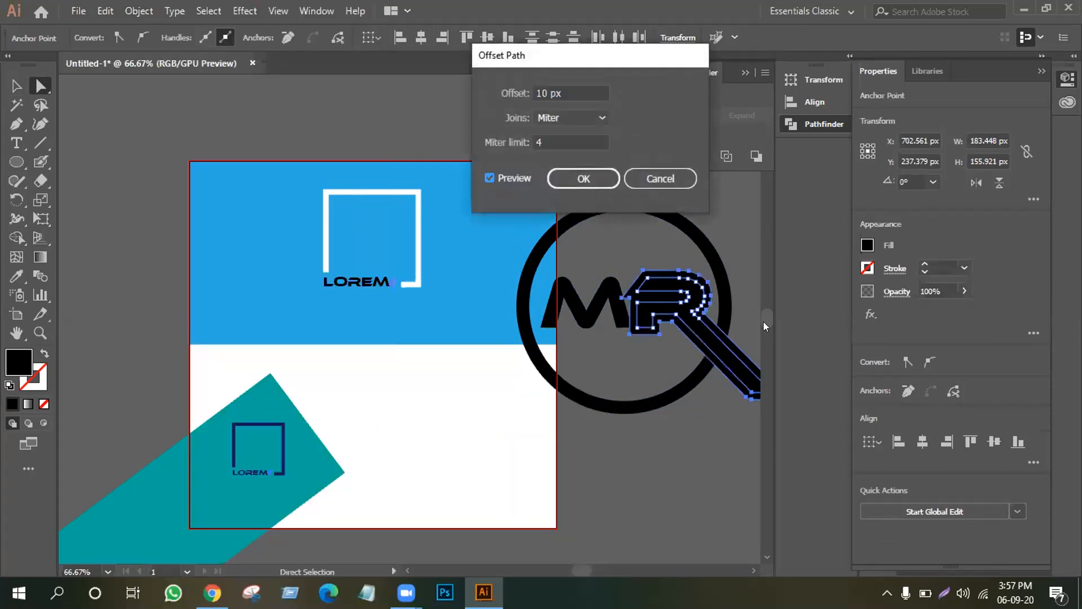
click(588, 184)
Merge the ring's edge with the R using Shape Builder and delete the stray R path.
drag(736, 226, 662, 419)
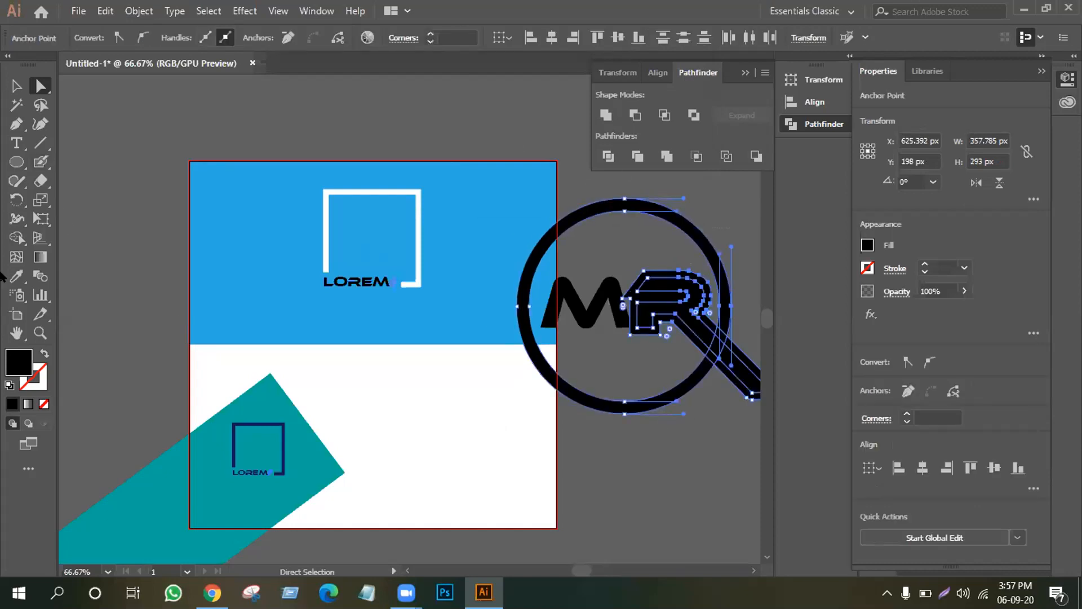
click(16, 238)
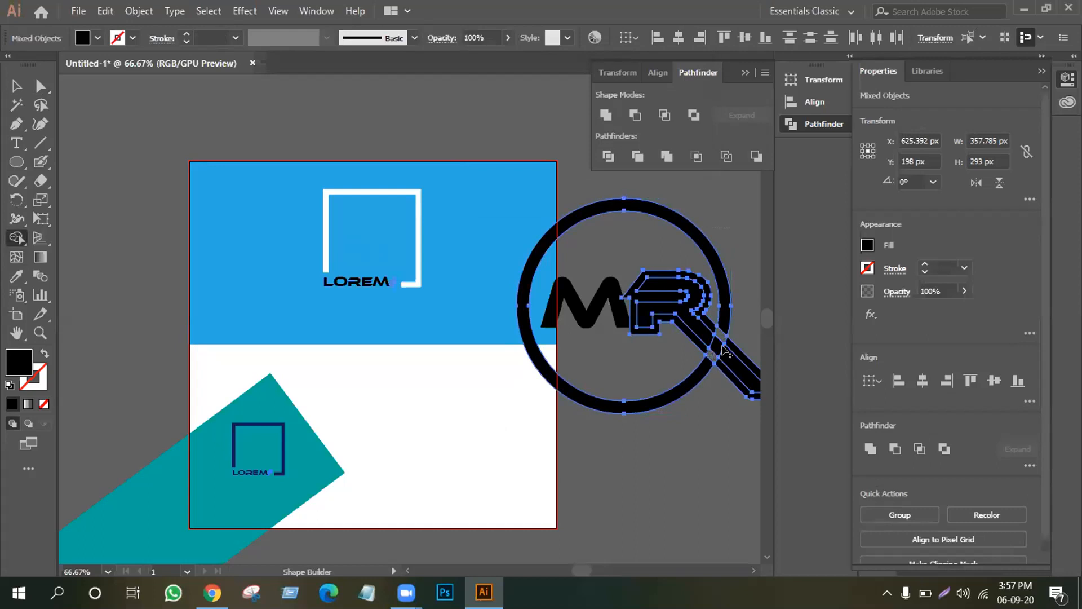
click(40, 85)
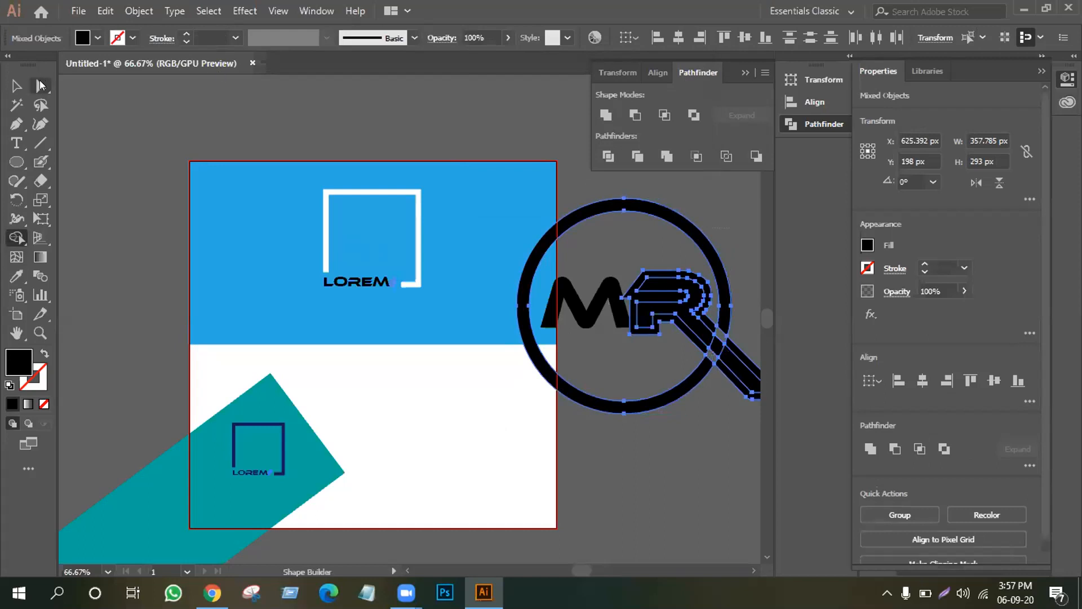
click(566, 156)
drag(663, 274, 637, 448)
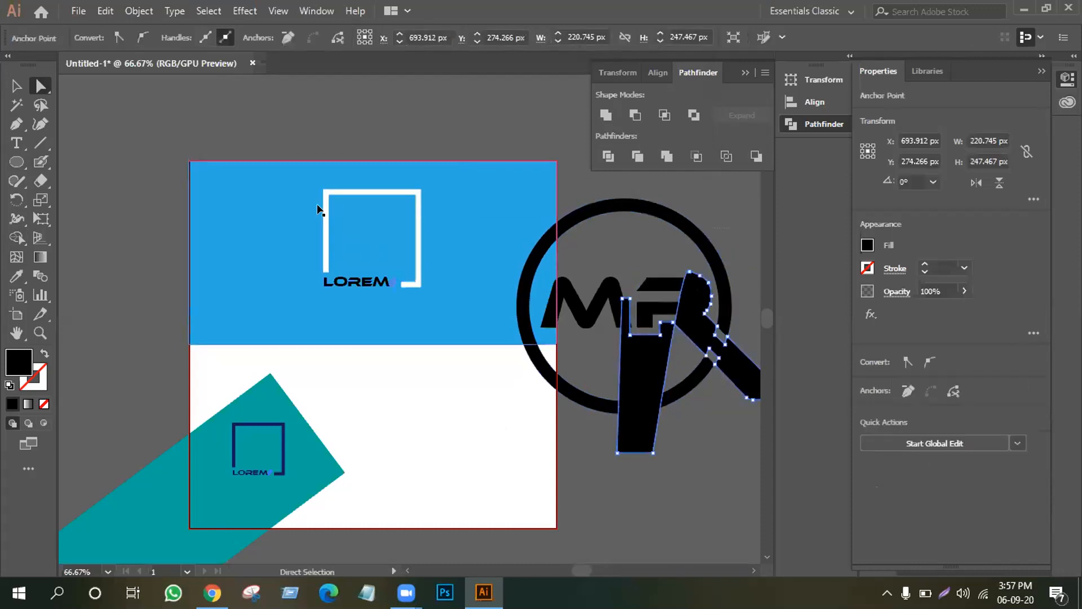
key(ctrl+z)
key(v)
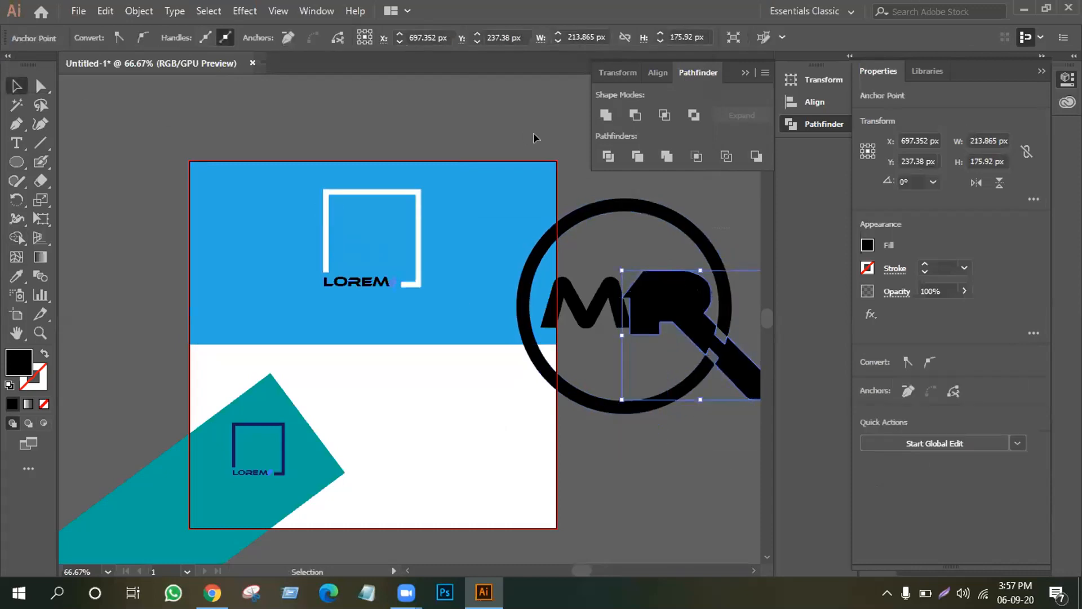
key(Delete)
Ungroup the MR logo, delete the detached extra handle shape, and select all logo pieces.
click(688, 282)
right_click(694, 275)
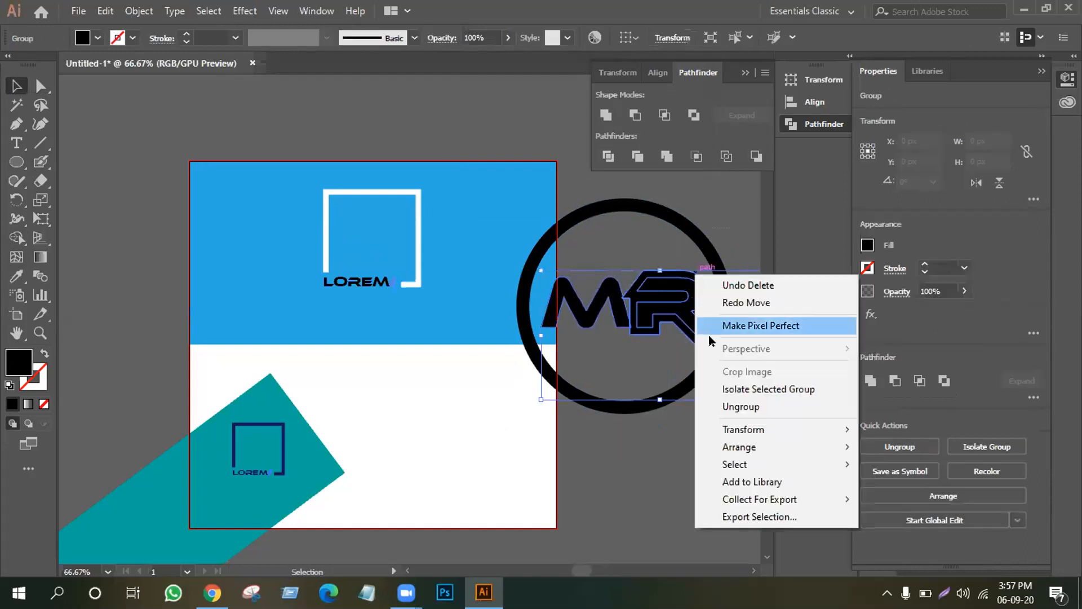
click(739, 407)
click(651, 343)
drag(654, 330, 624, 489)
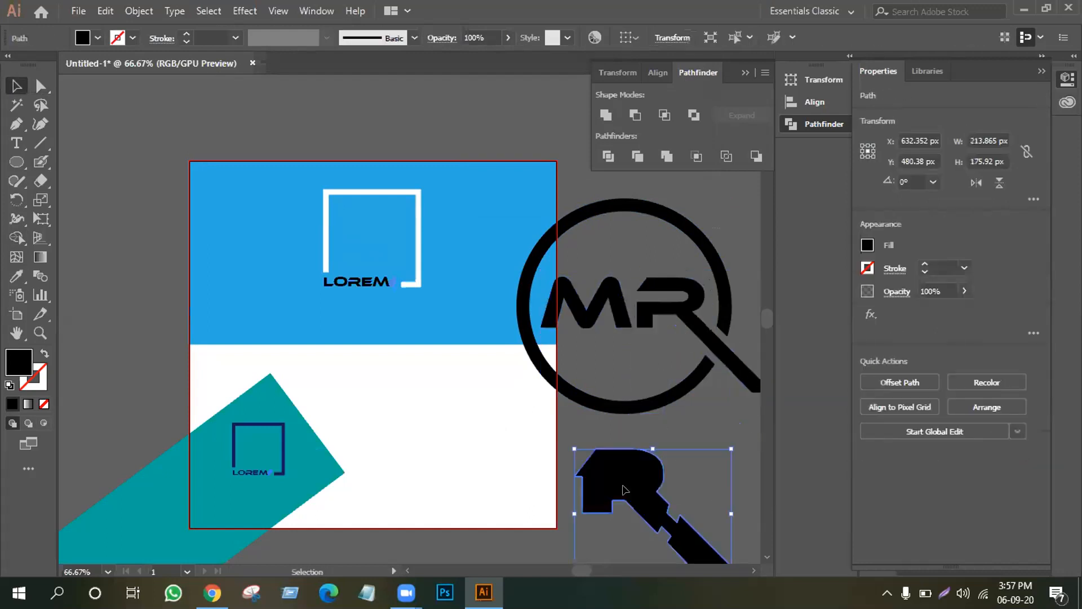
key(Delete)
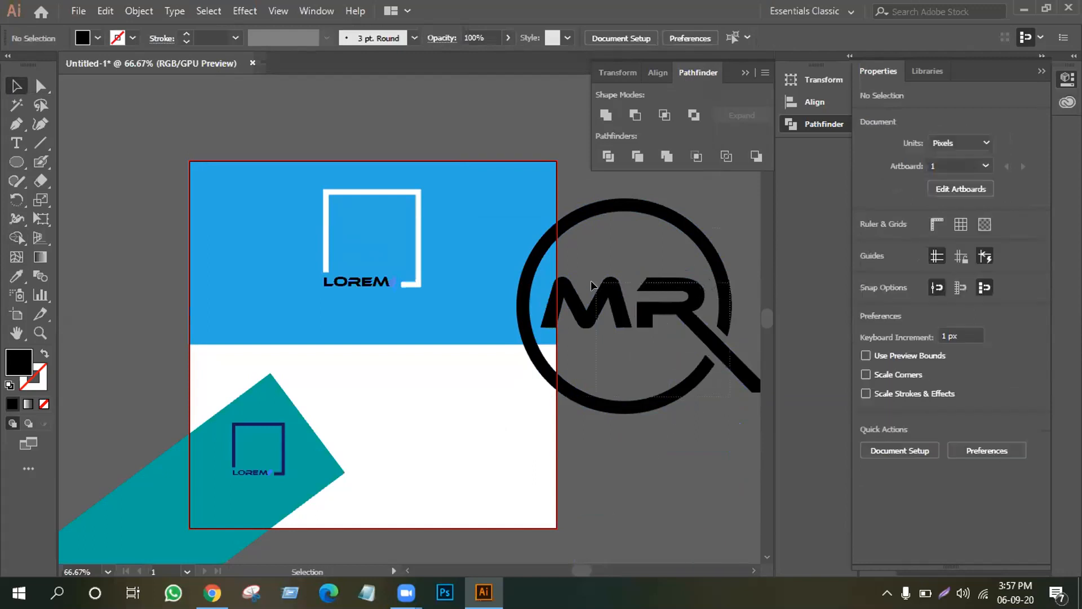
key(ctrl+a)
right_click(585, 234)
Group the MR logo, resize it onto the blue area, and move the white LOREM square aside.
click(635, 331)
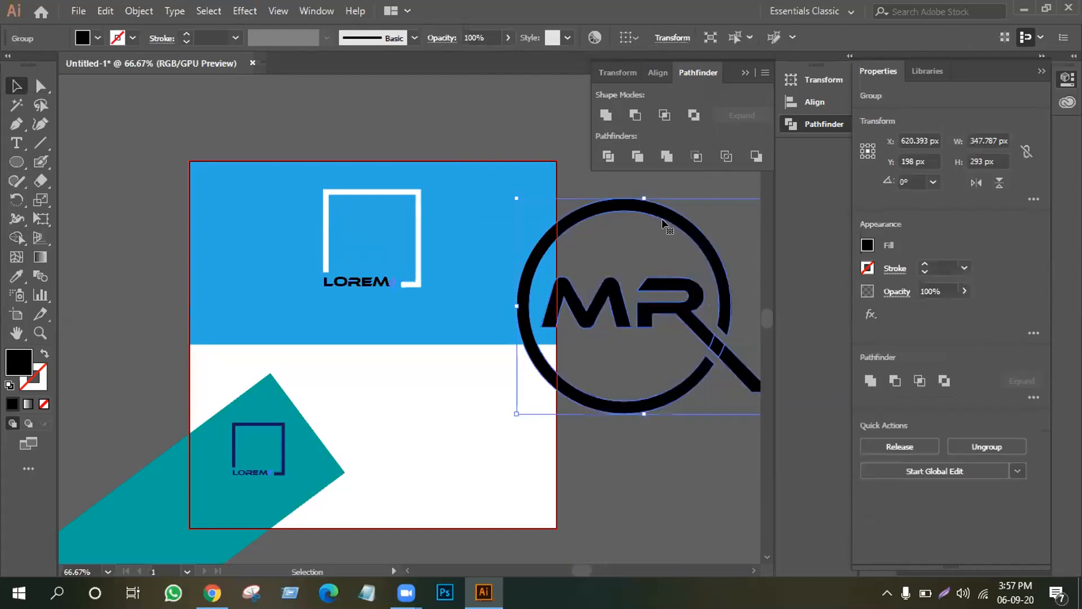
drag(516, 197, 572, 246)
drag(641, 307, 348, 242)
click(482, 207)
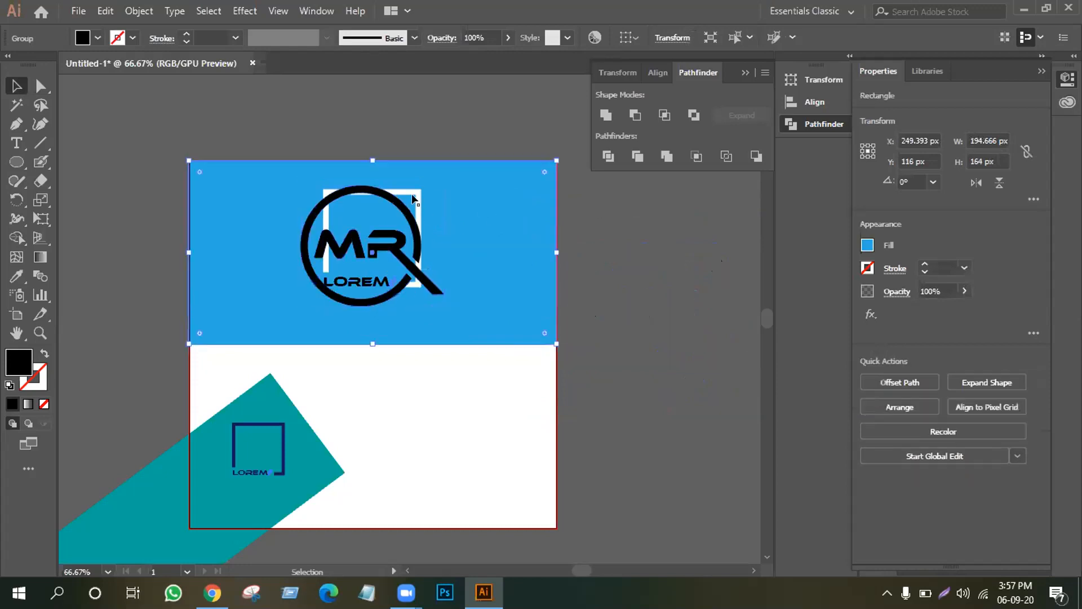
drag(420, 197, 675, 231)
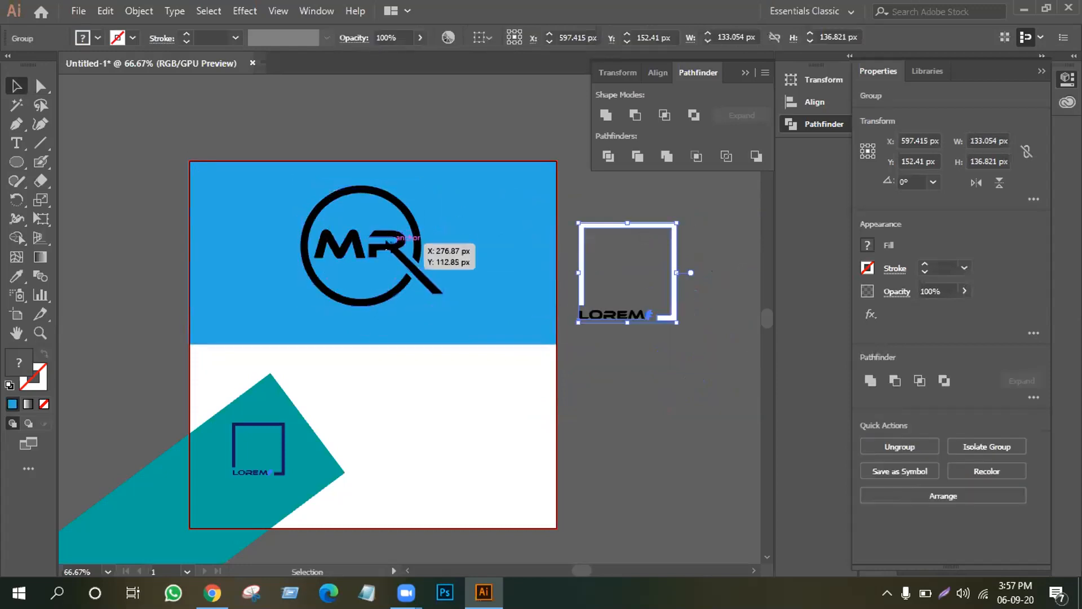
click(408, 230)
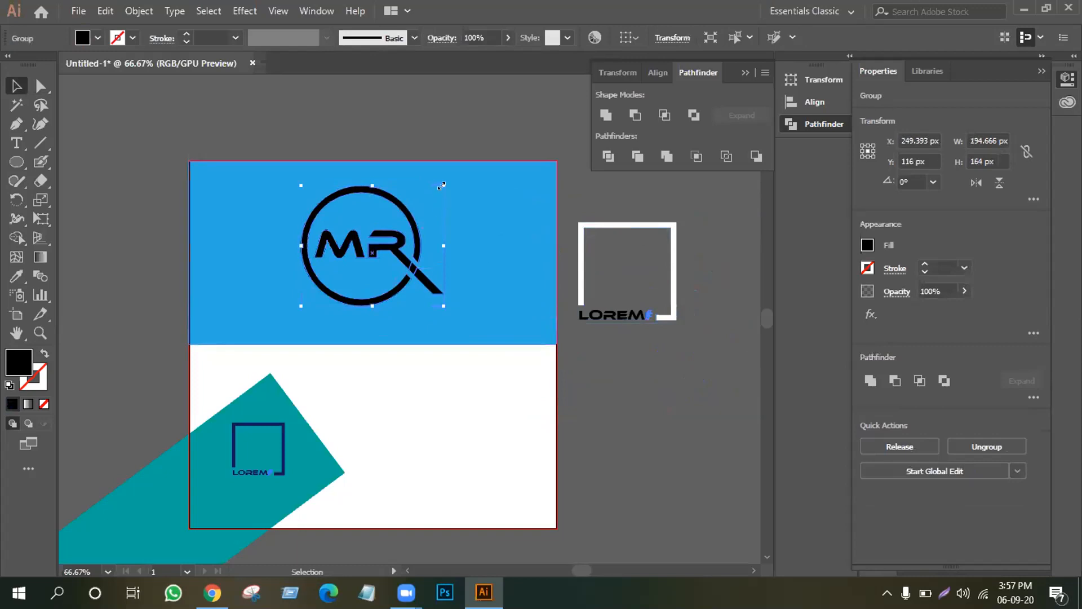
drag(441, 185, 453, 177)
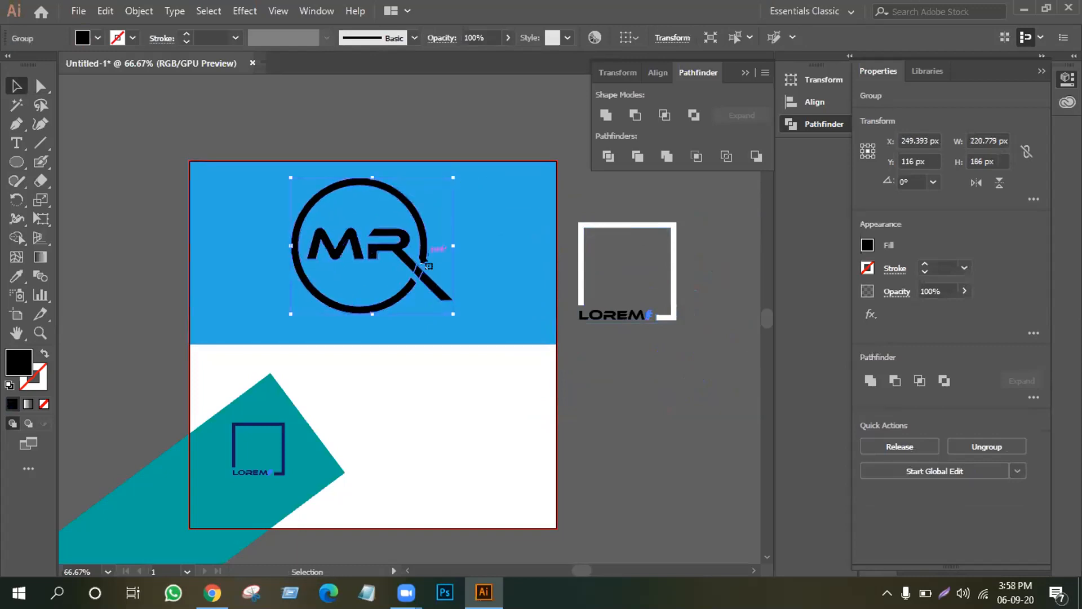
Place a shrunken 94.959 × 80 px copy of the MR logo into the teal band.
drag(270, 471, 742, 449)
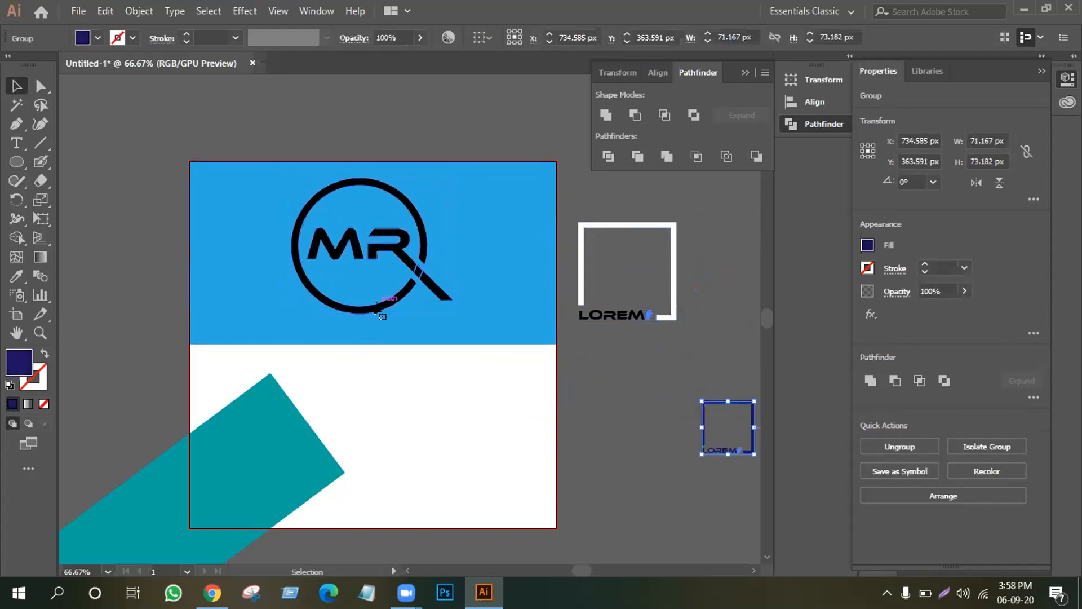
click(381, 312)
drag(383, 316, 280, 512)
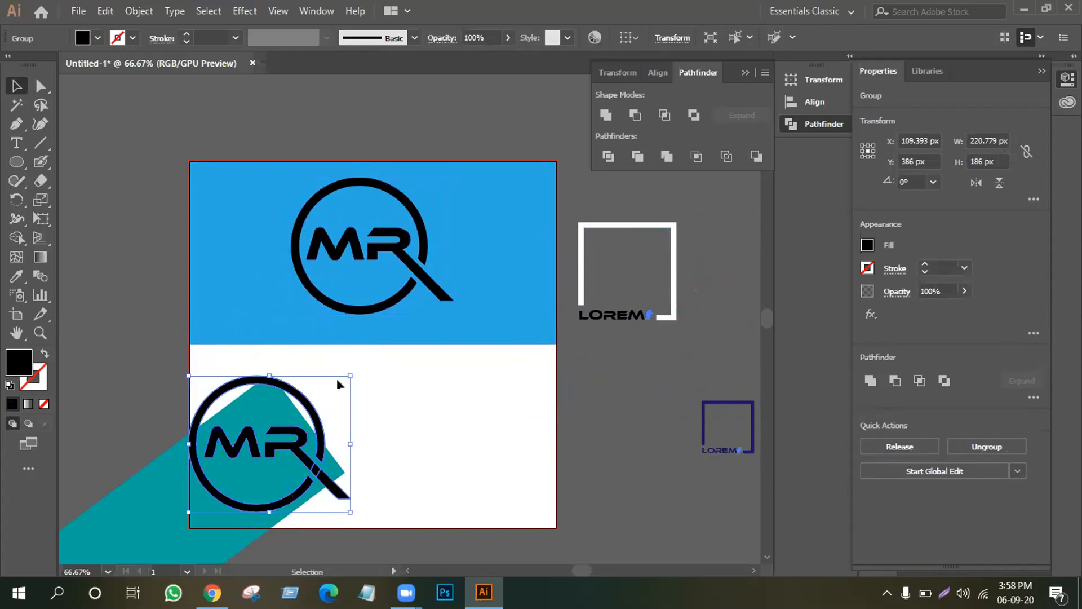
drag(346, 368, 309, 415)
drag(282, 456, 271, 477)
key(ctrl+z)
click(373, 432)
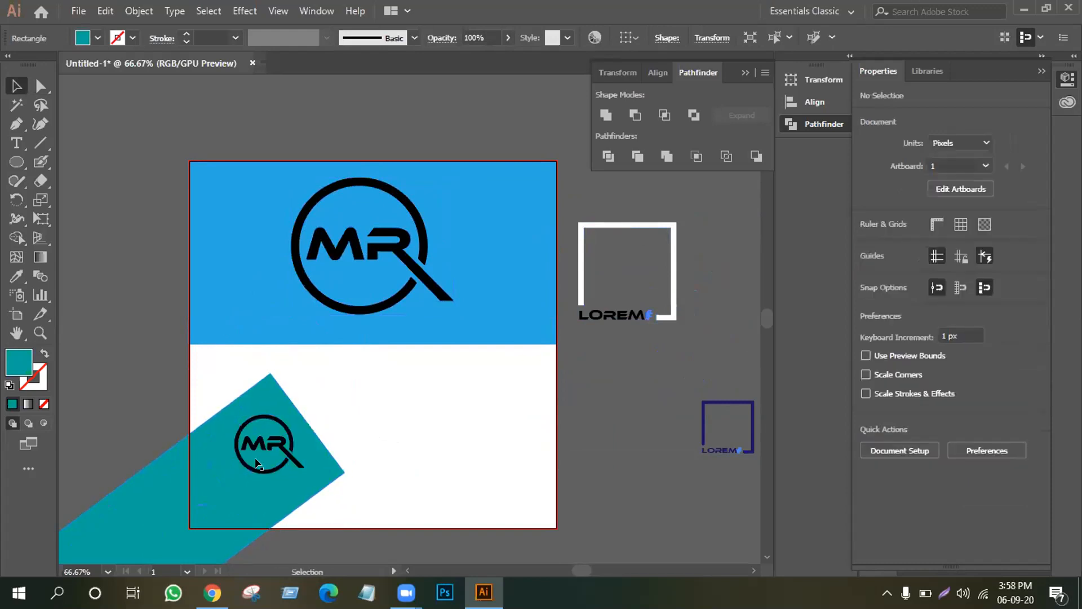
drag(273, 440, 263, 462)
click(358, 429)
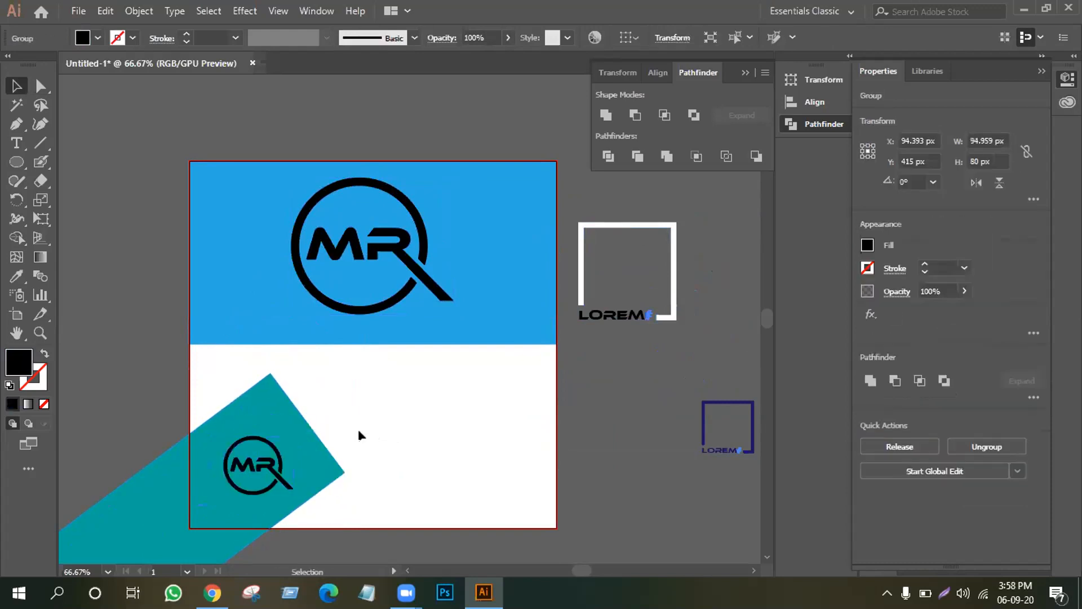
Ungroup the large MR logo and fill its ring with the beige swatch.
click(338, 248)
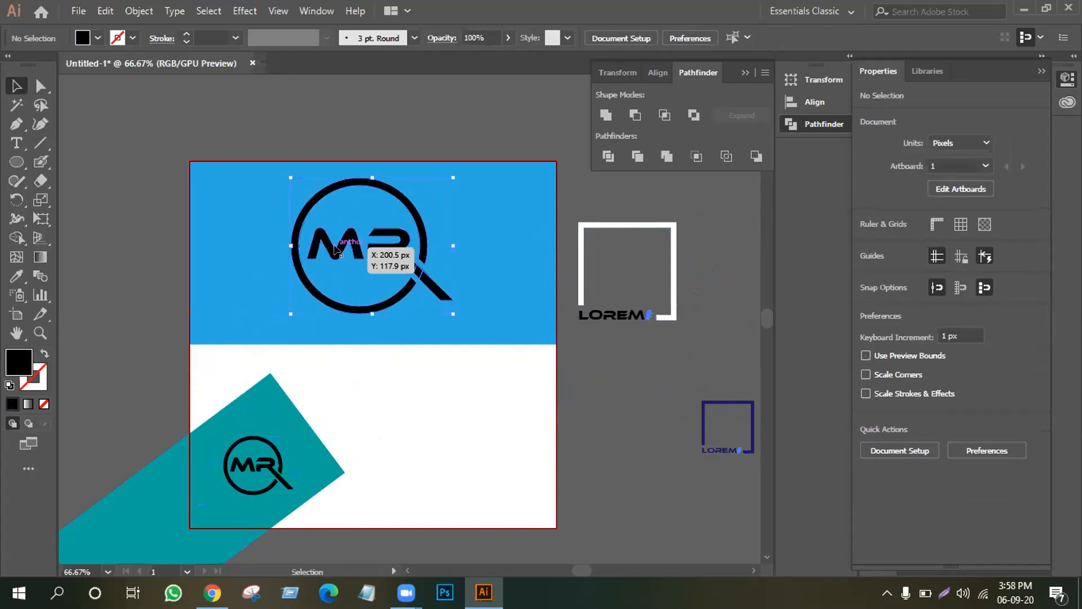
right_click(337, 249)
click(388, 382)
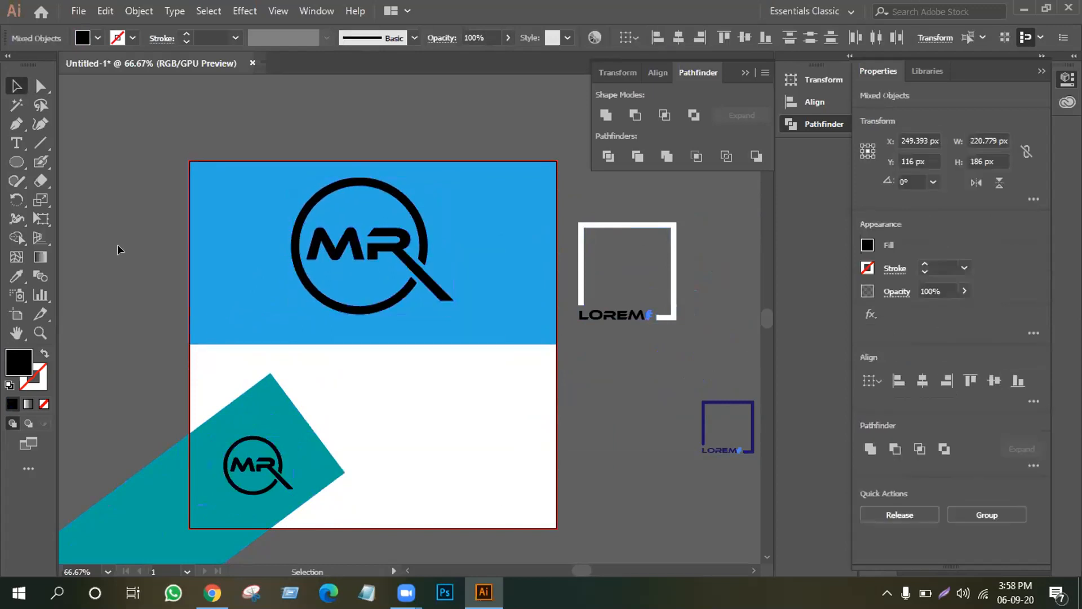
click(268, 298)
click(309, 281)
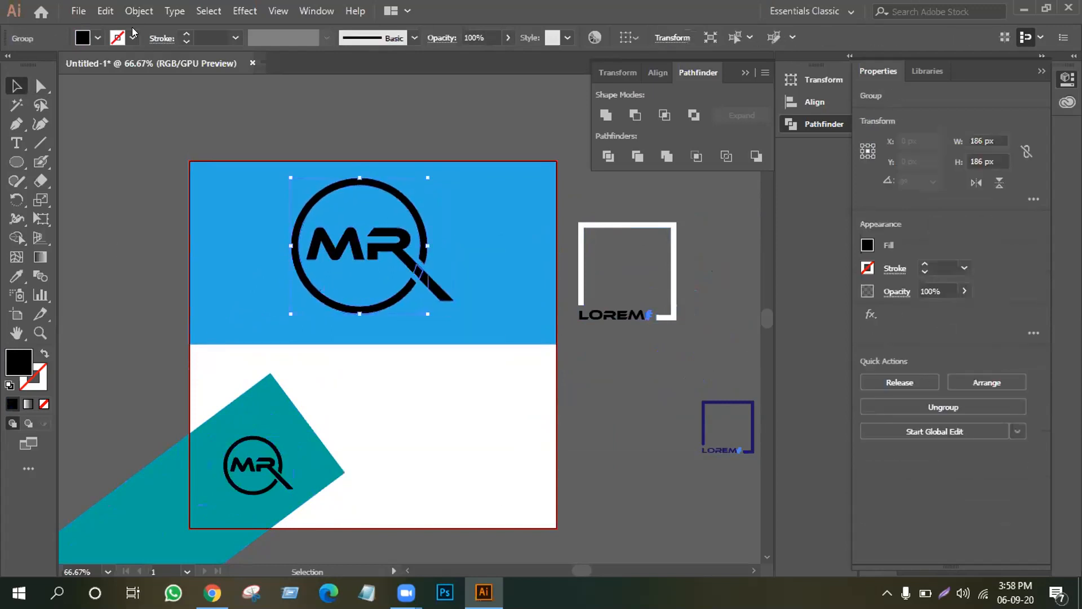
click(98, 38)
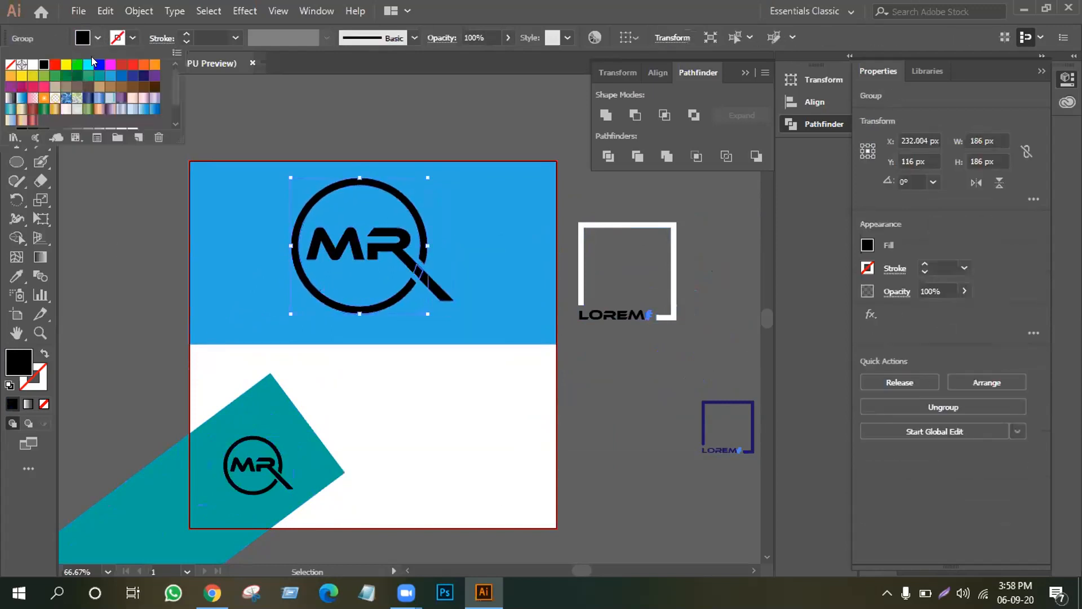
click(59, 86)
click(143, 369)
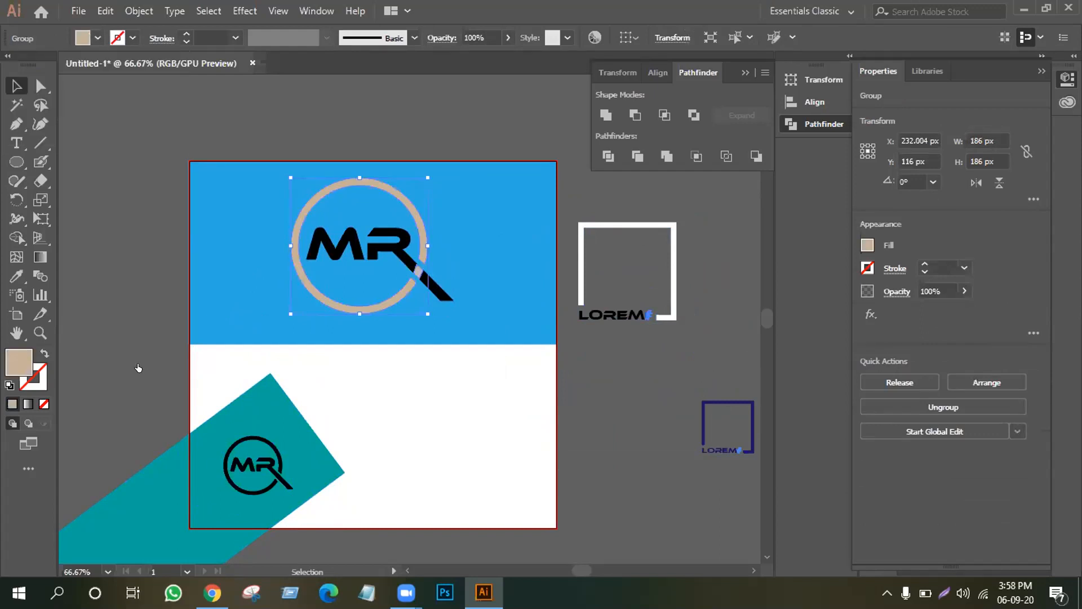
Ungroup the small MR logo and fill its ring with beige as well.
right_click(272, 454)
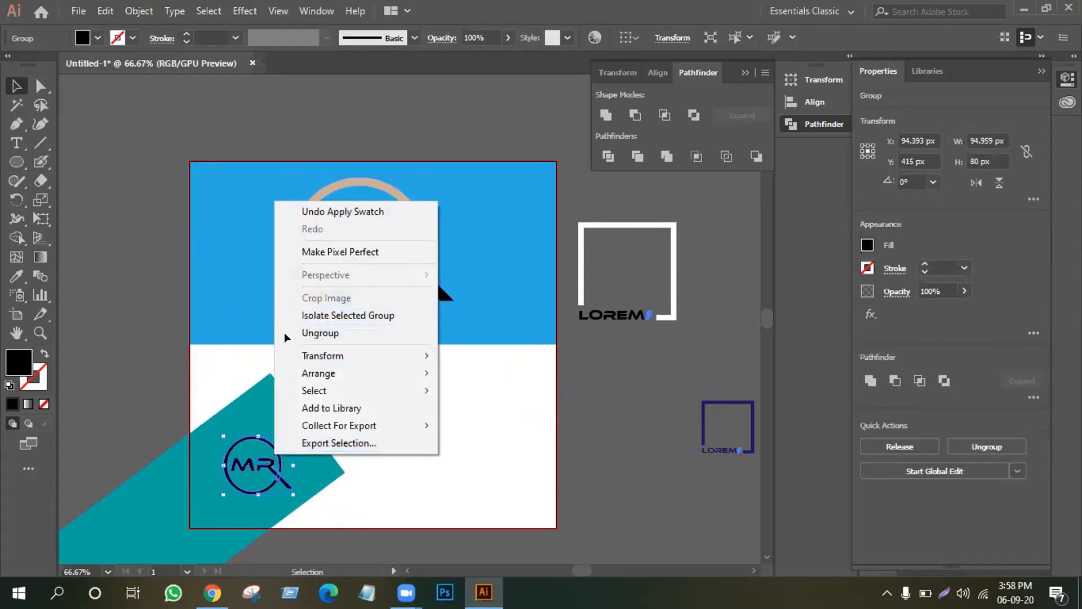
click(286, 334)
click(159, 348)
click(274, 451)
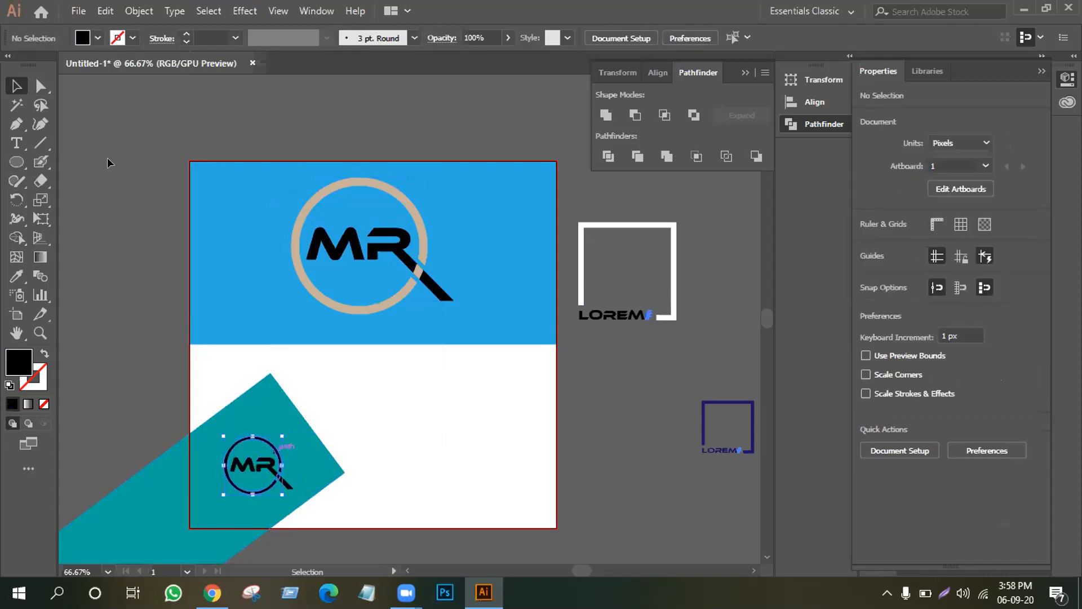
click(98, 37)
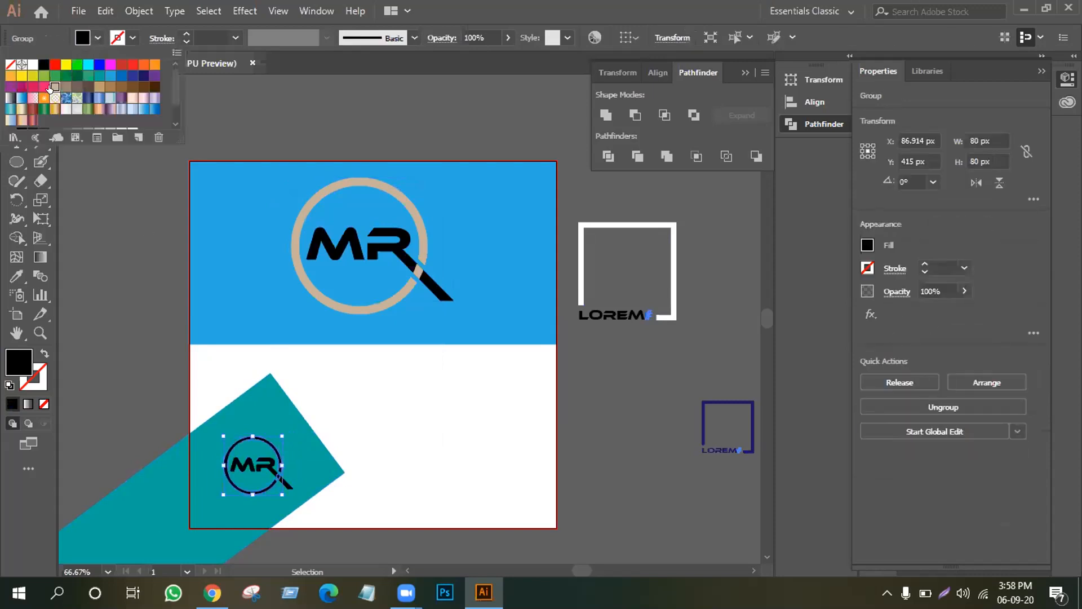
click(53, 87)
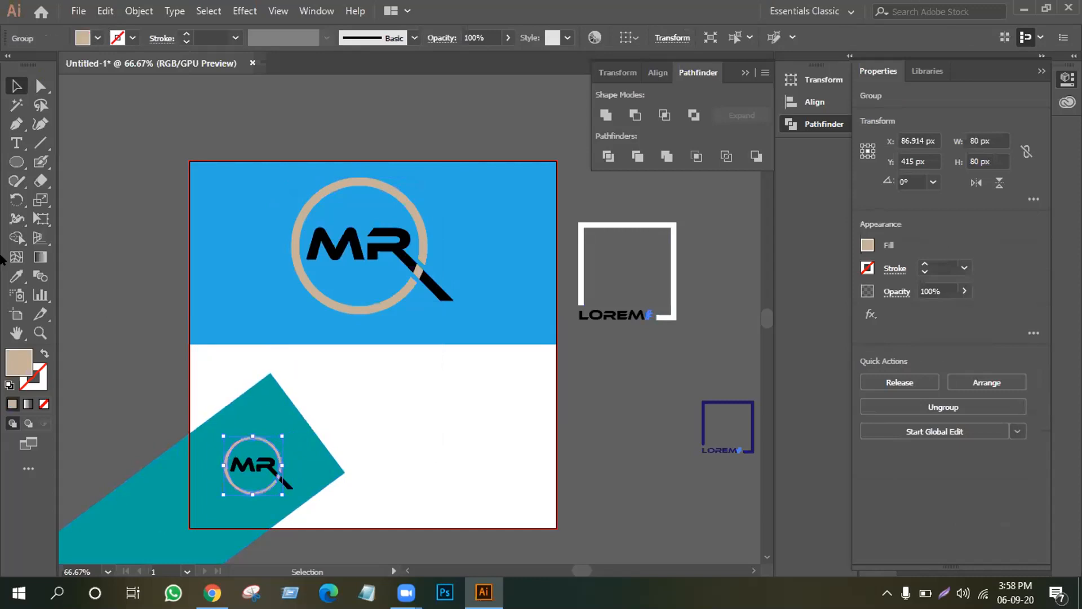
click(17, 276)
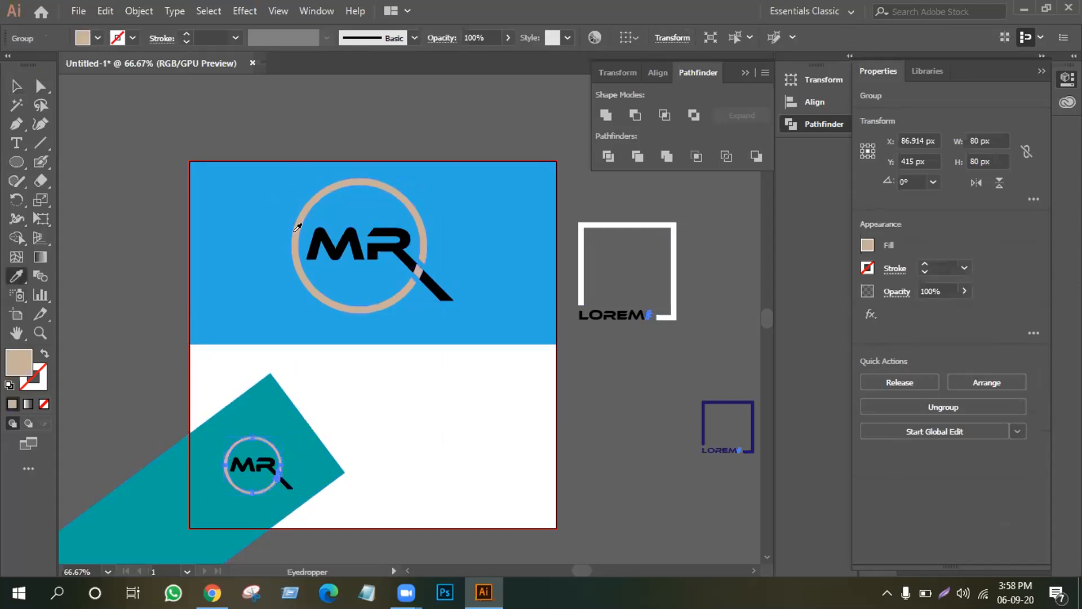
click(16, 85)
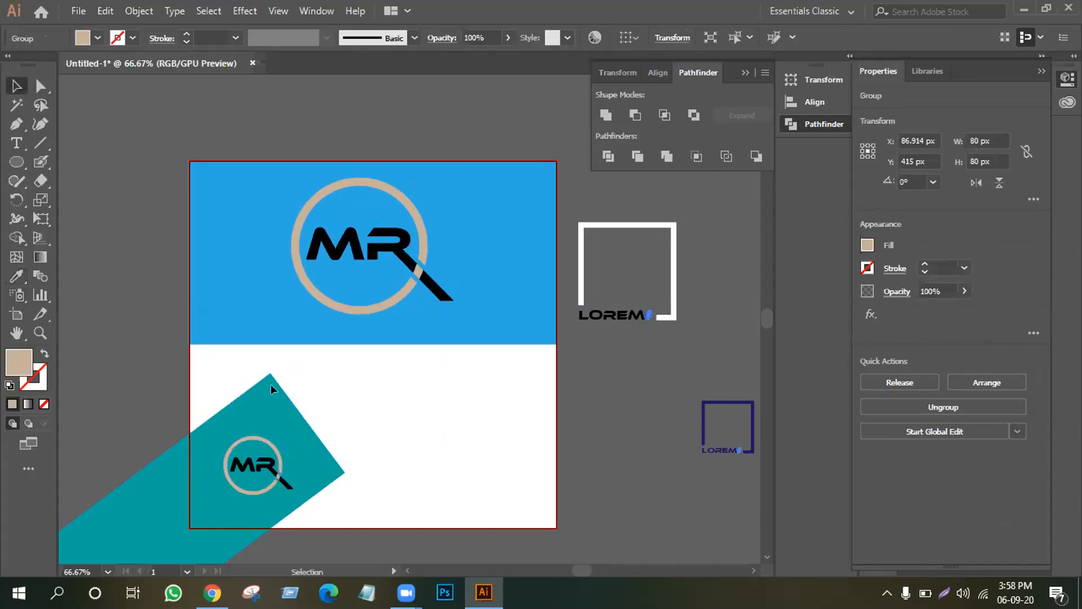
click(361, 419)
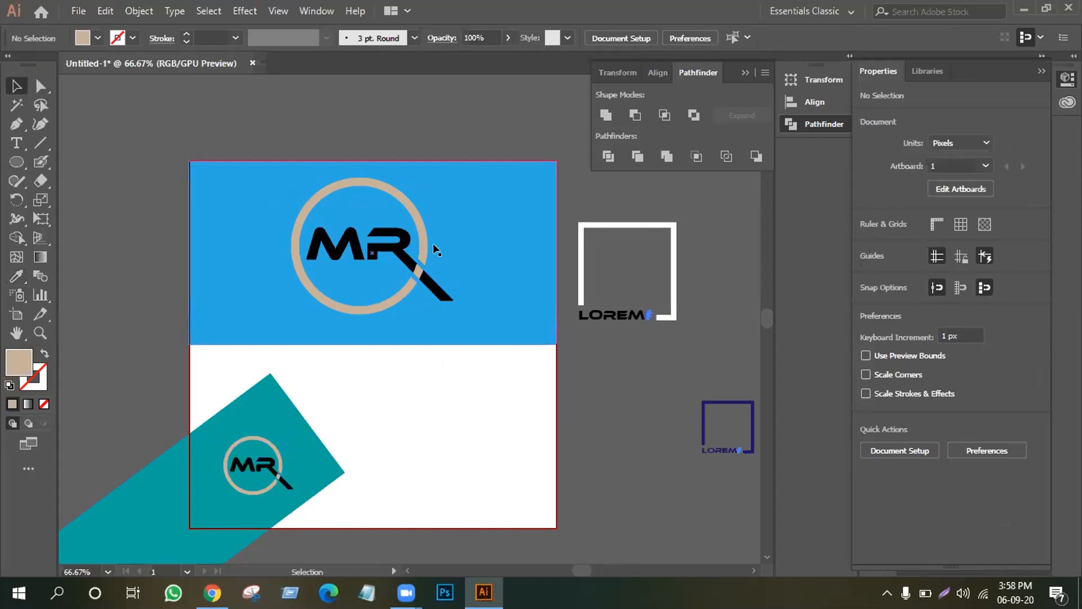
Try Pathfinder Minus Front on the large logo, then undo it.
click(418, 306)
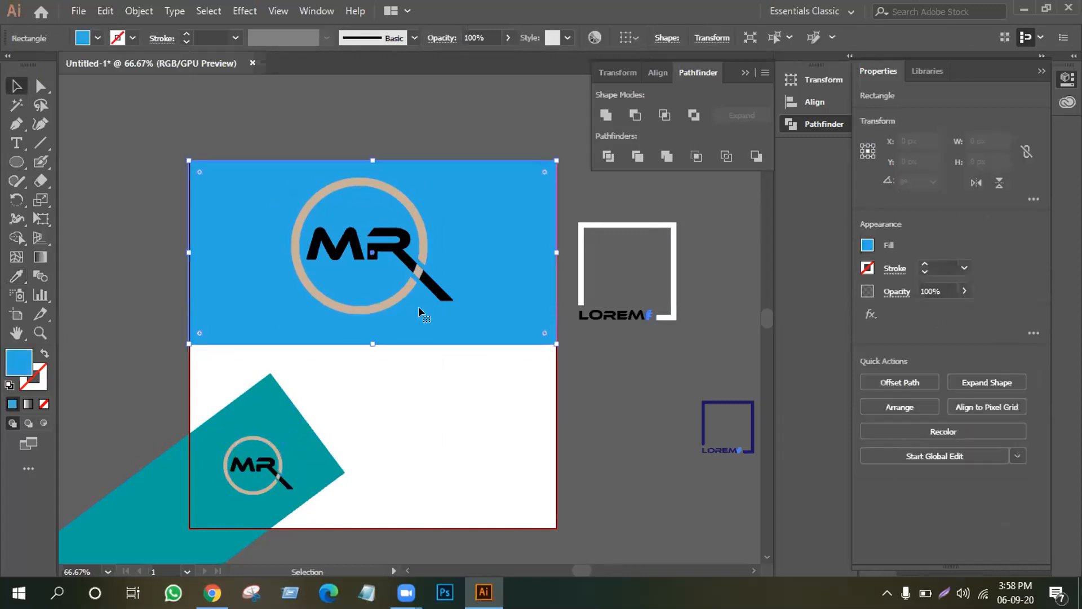
key(ctrl+shift+a)
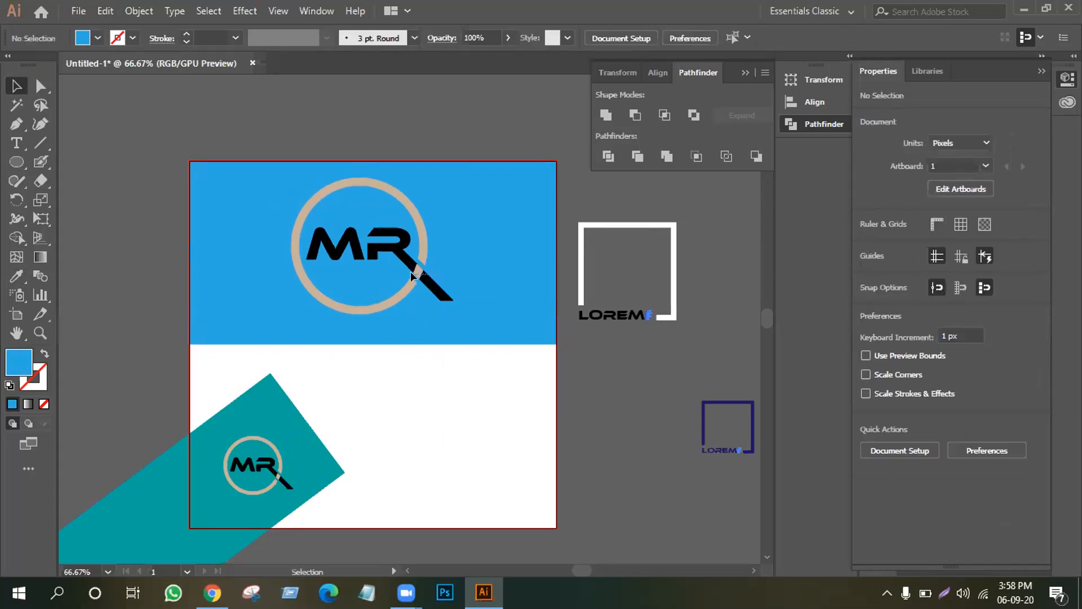
click(416, 273)
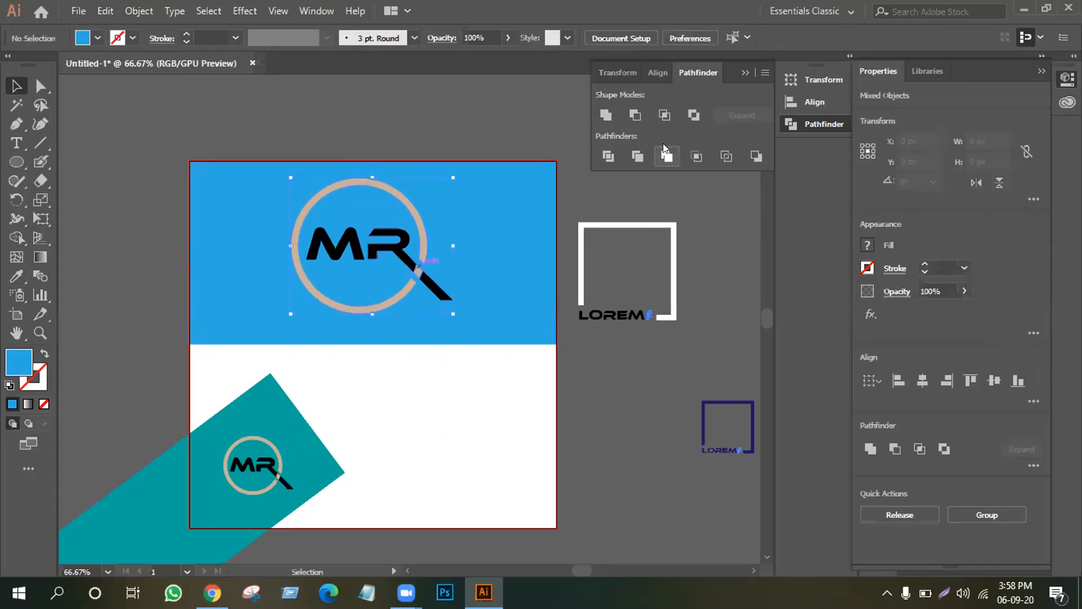
click(627, 115)
click(572, 395)
click(376, 244)
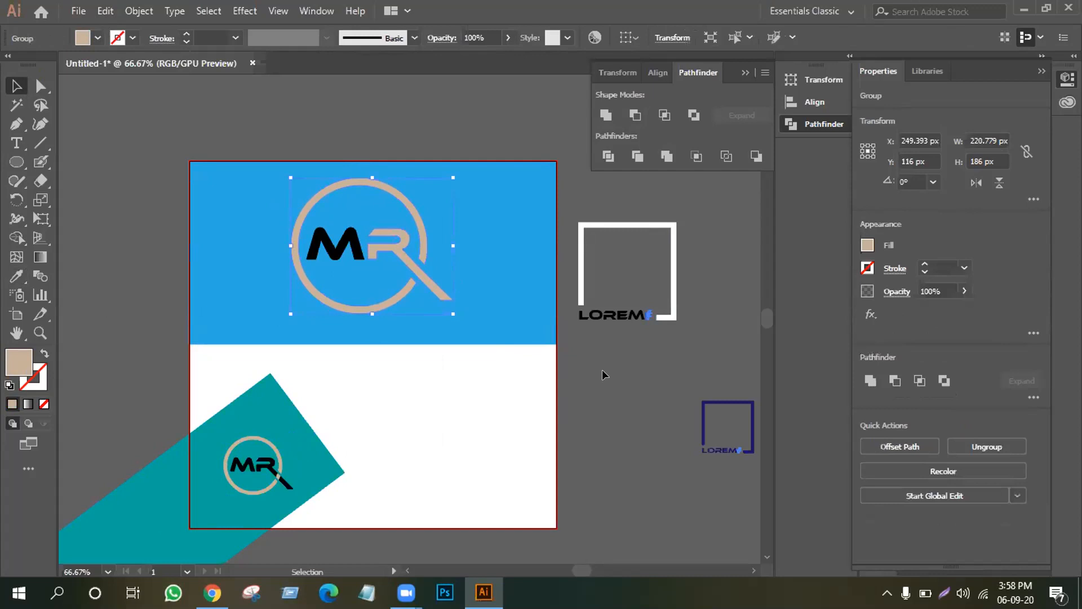
key(ctrl+z)
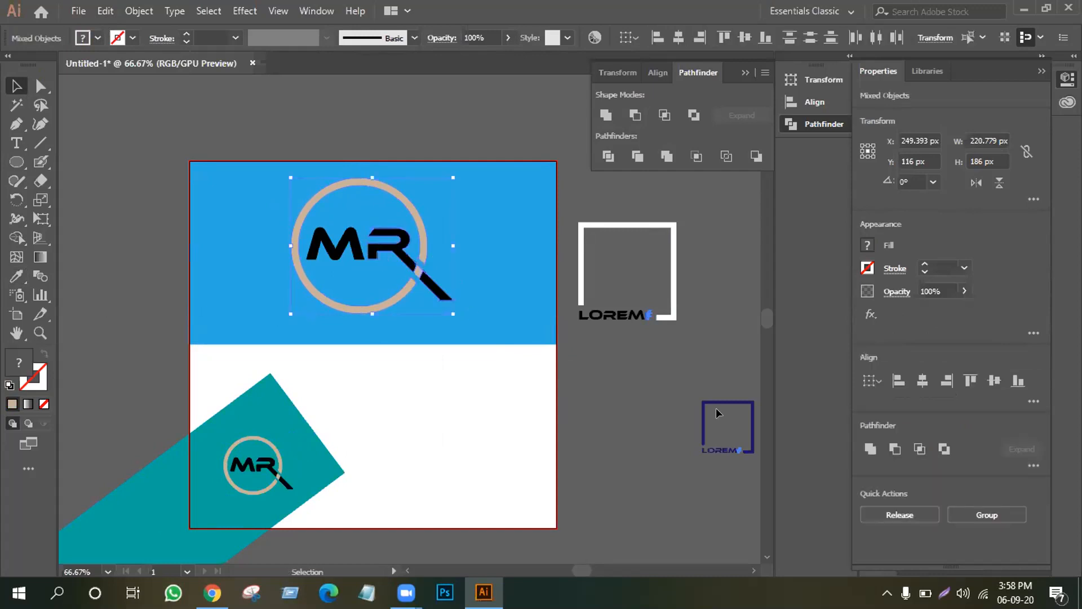
With Shape Builder, remove the R's tail outside the ring and fill the handle region black.
click(718, 413)
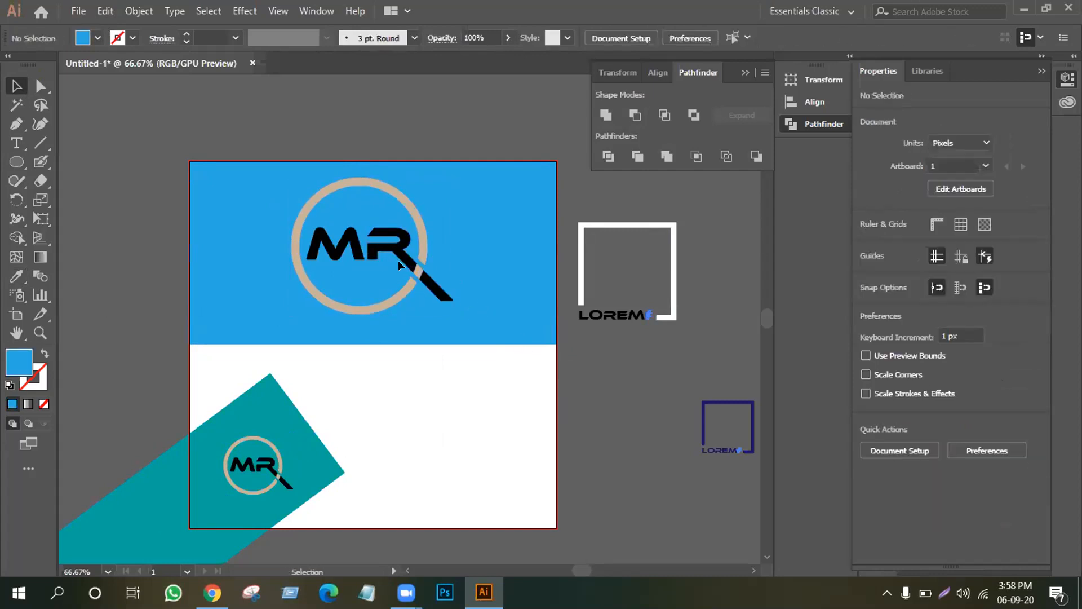
drag(418, 270, 419, 272)
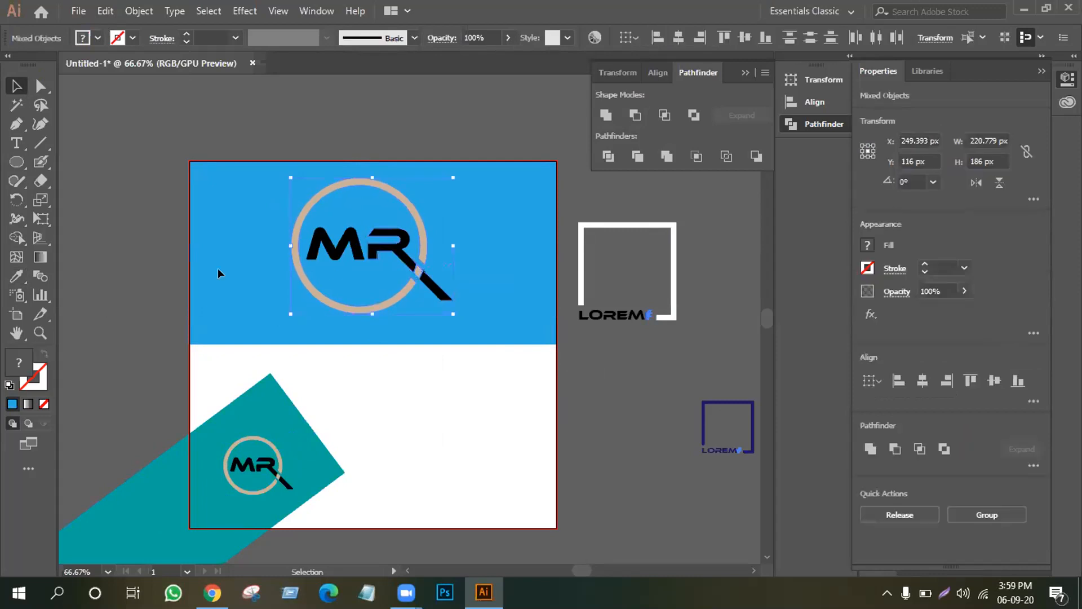
click(17, 238)
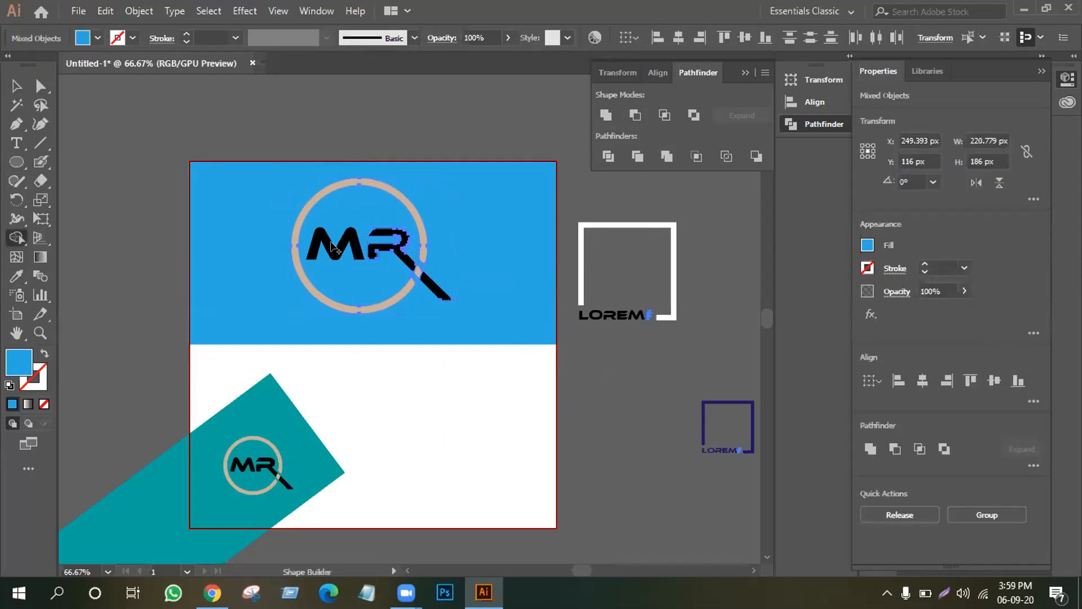
alt+click(424, 277)
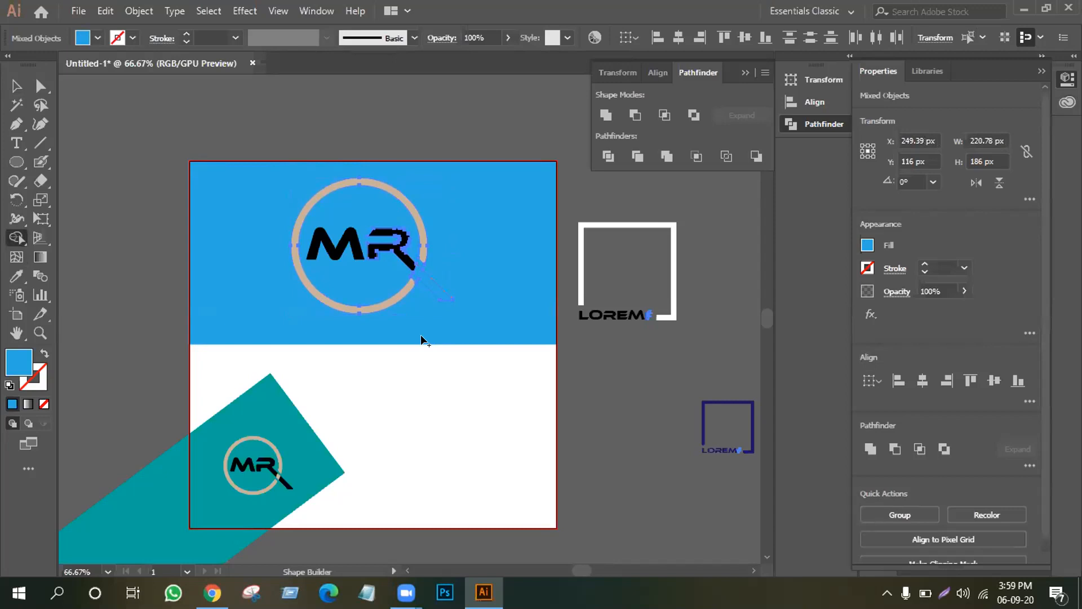
click(97, 38)
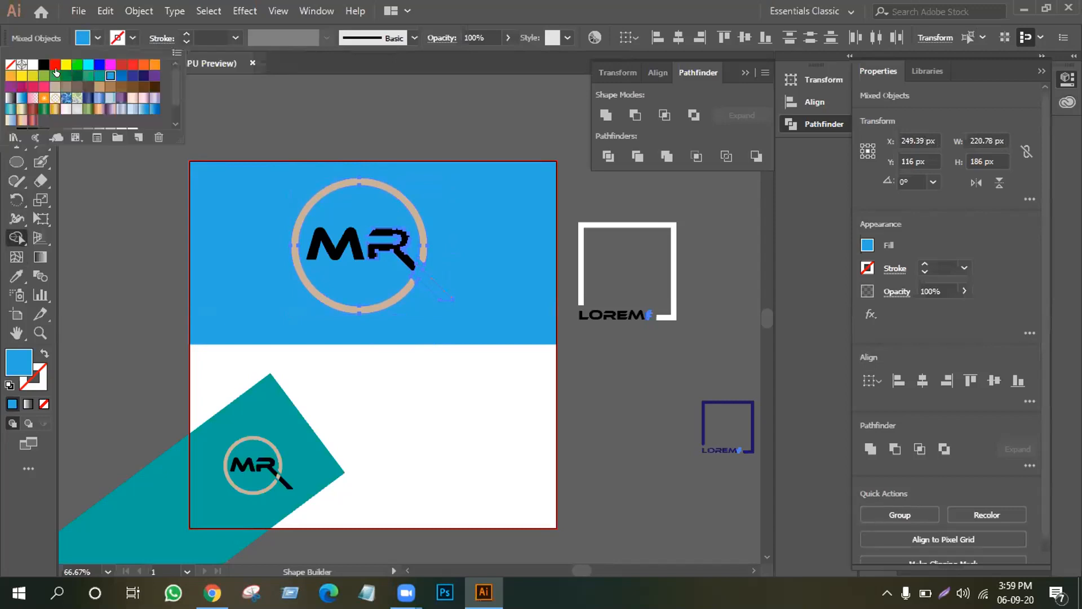
click(42, 65)
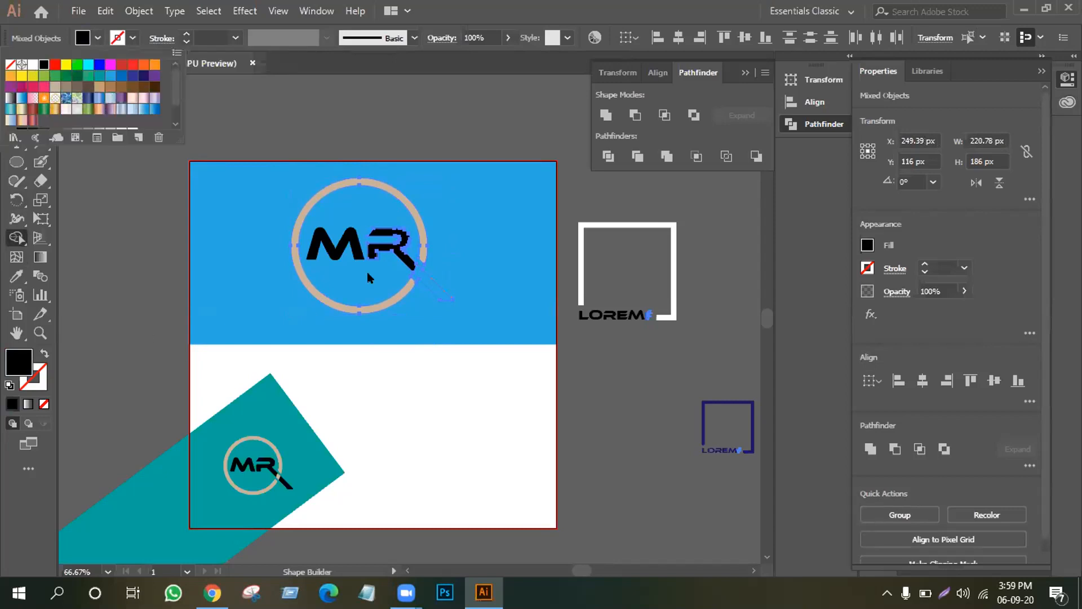
click(421, 272)
click(423, 279)
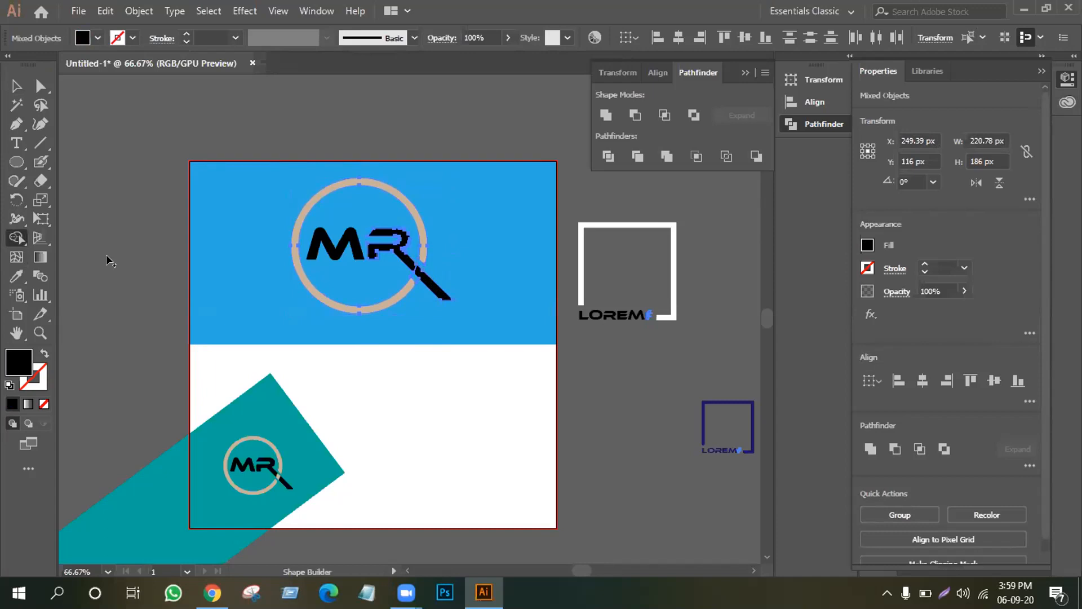
click(16, 86)
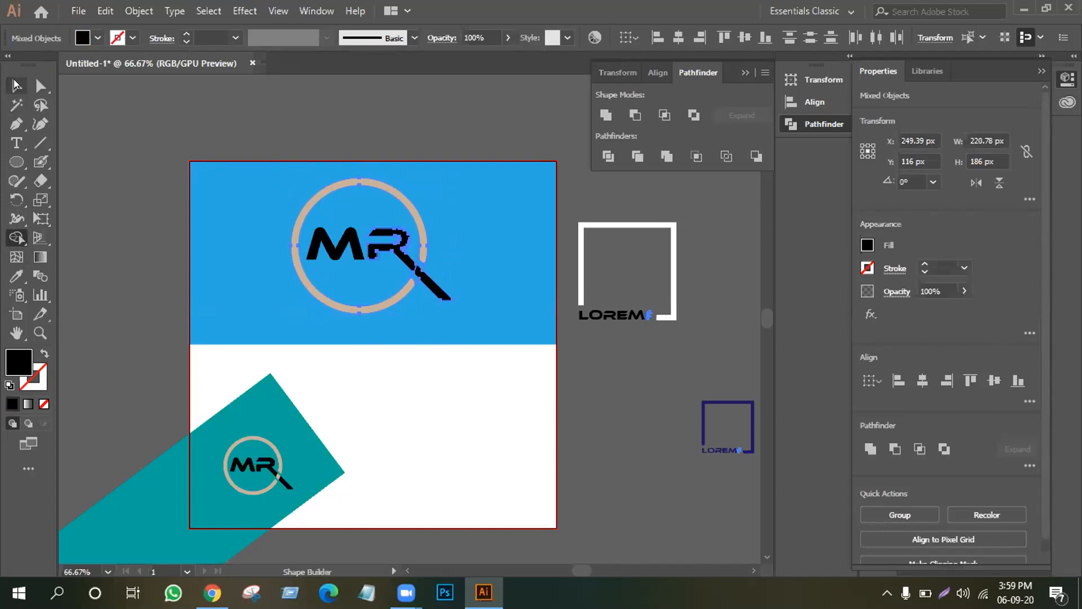
Try shrinking and raising the large logo's ring alone, then undo the change.
click(142, 165)
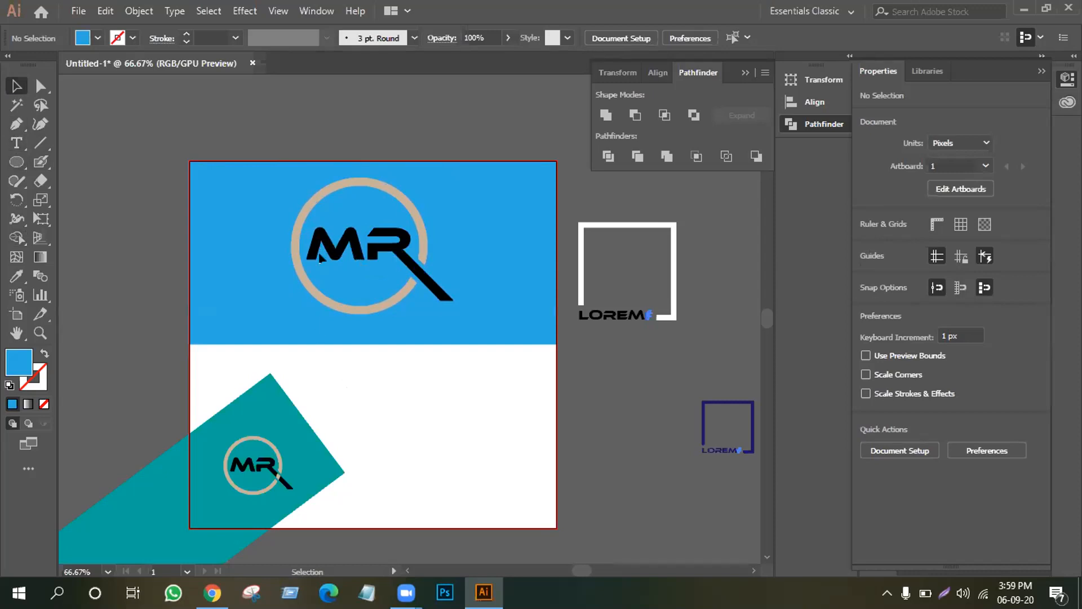
click(412, 222)
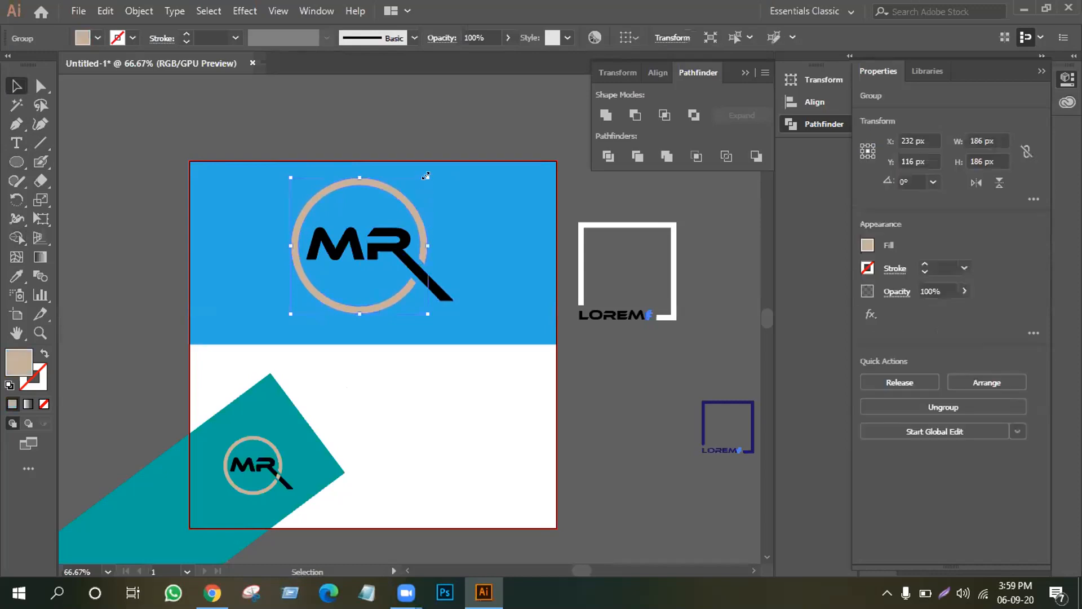
drag(426, 176, 414, 192)
drag(380, 226, 381, 216)
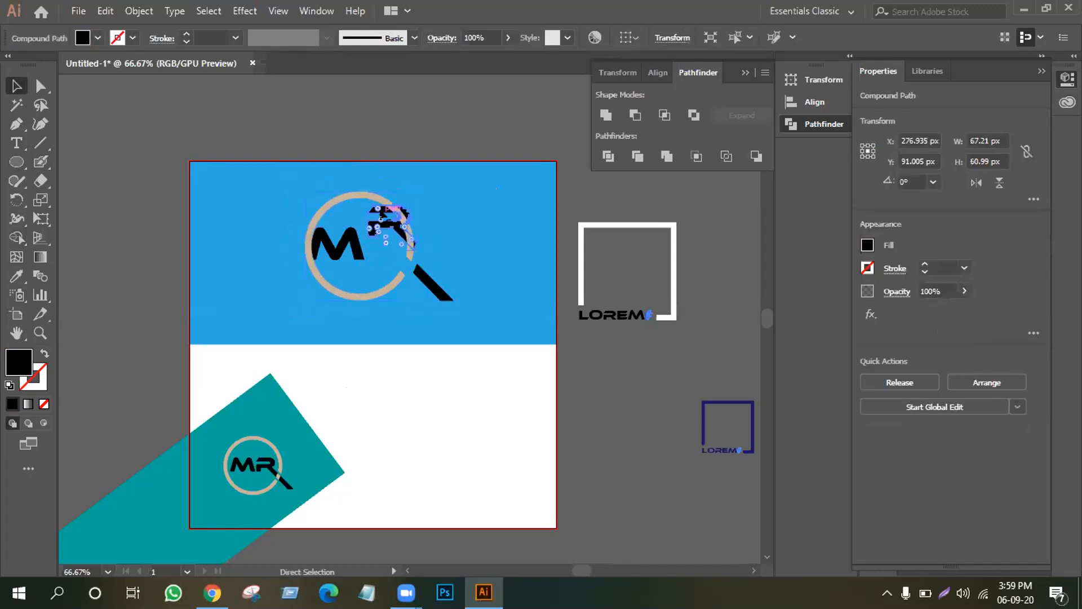
click(241, 178)
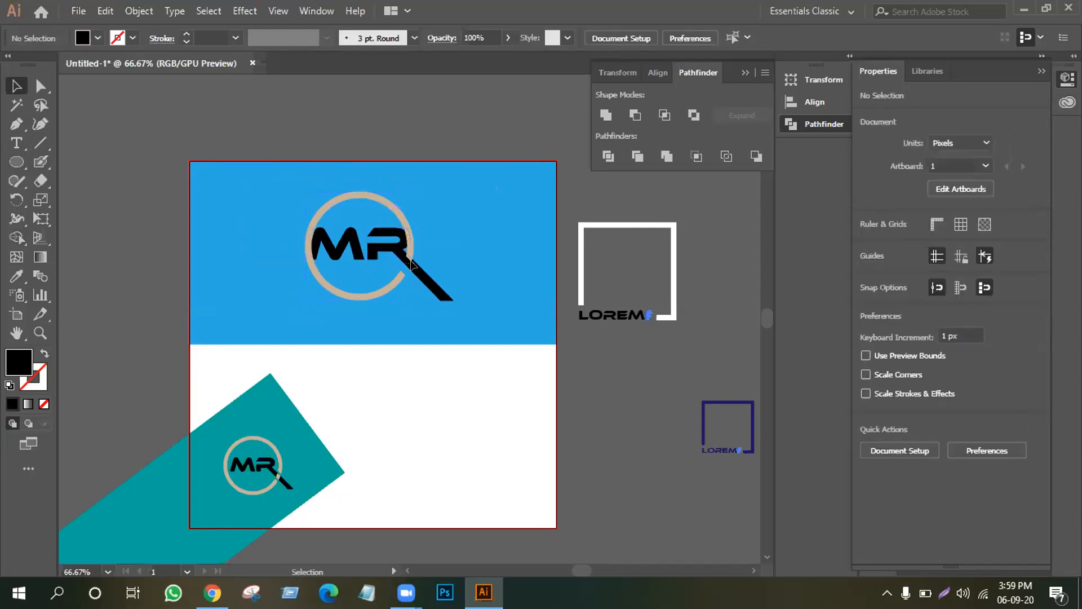
mouse_move(435, 273)
mouse_down()
mouse_move(407, 299)
mouse_move(426, 283)
mouse_up()
click(377, 264)
key(ctrl+z)
key(ctrl+z)
key(ctrl+z)
key(v)
click(256, 225)
Group the large logo's paths and scale it to about 167 × 151 px, higher on the blue half.
drag(457, 327, 356, 255)
right_click(356, 255)
click(449, 346)
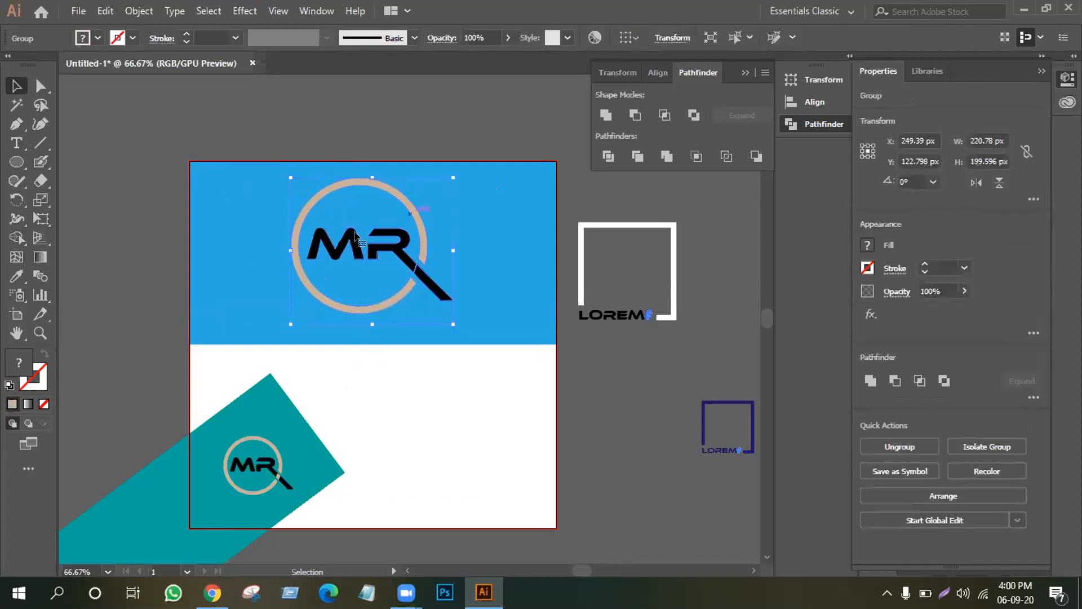
drag(449, 174, 429, 191)
drag(393, 236, 394, 211)
click(408, 385)
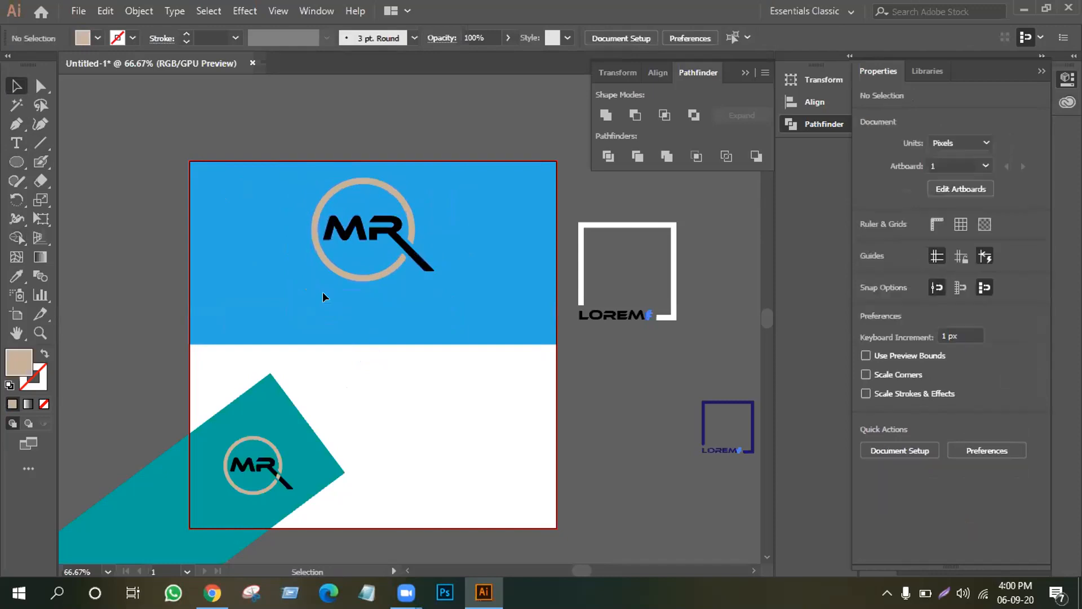
click(12, 141)
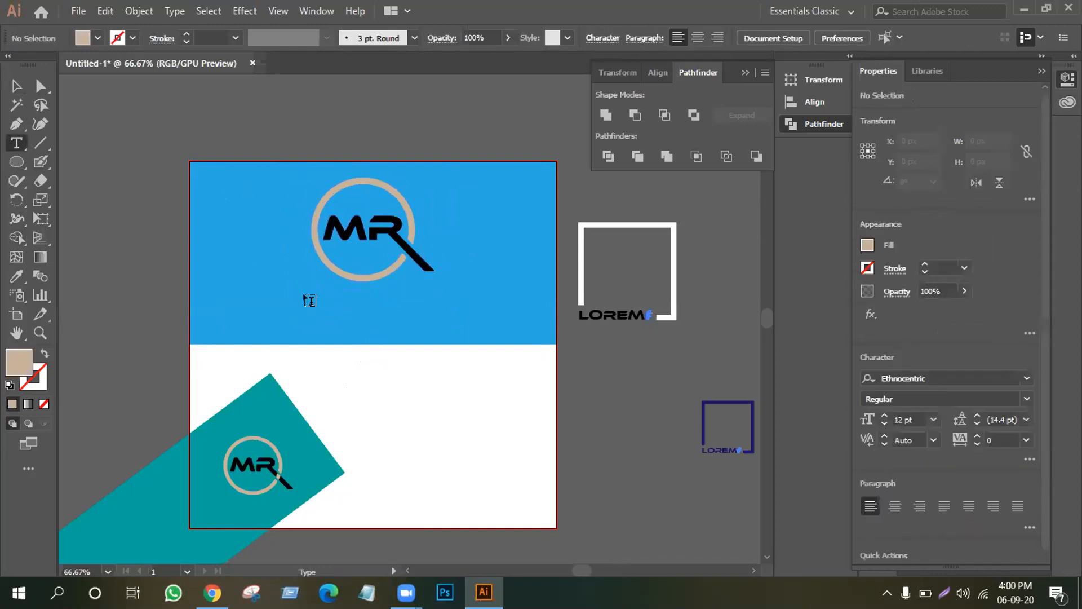
Add LOREM IPSUM in Ethnocentric under the logo and enlarge it to 26.02 pt.
click(309, 299)
click(16, 86)
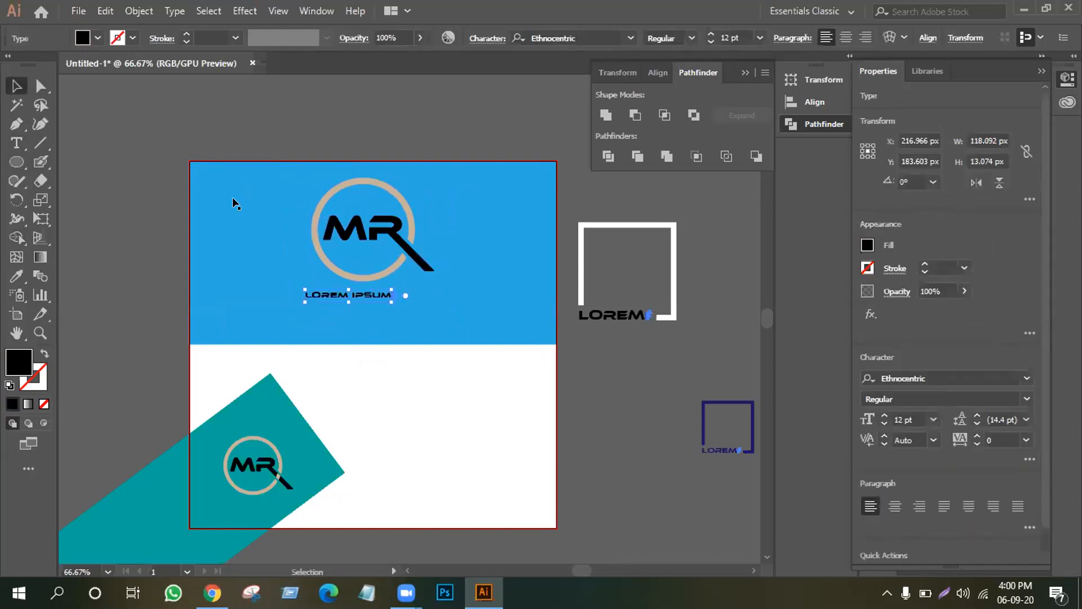
drag(392, 301, 439, 312)
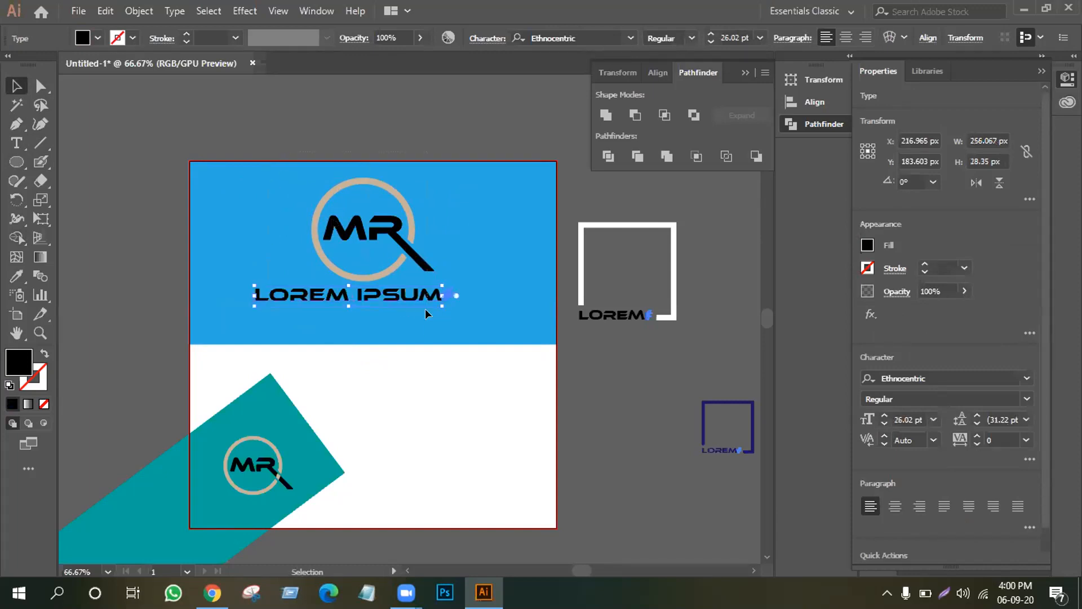
shift+click(425, 299)
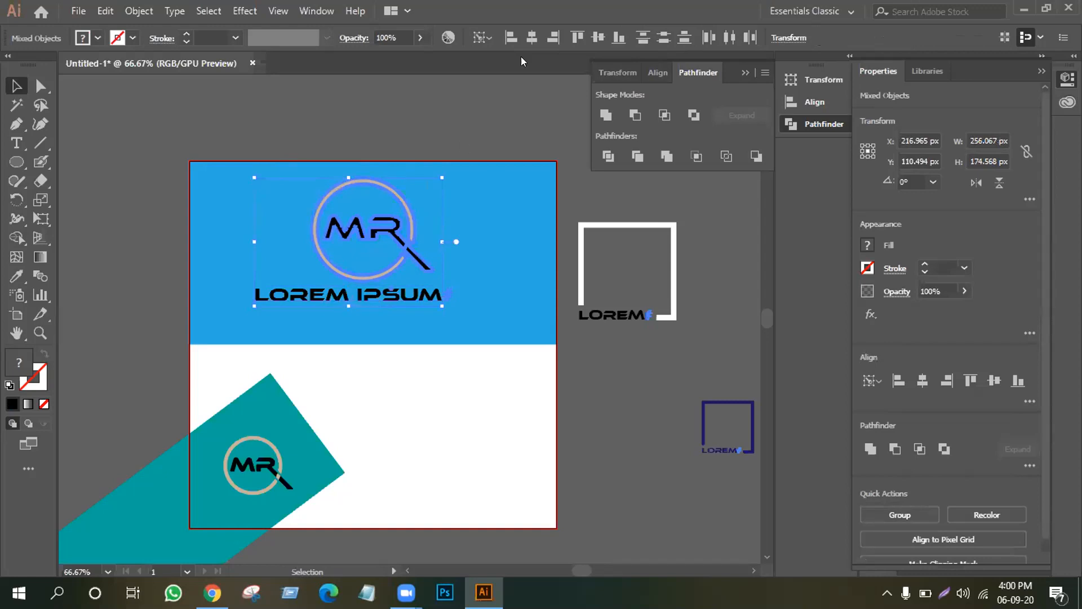
Centre the logo and heading horizontally, then duplicate a smaller copy into the white half.
click(530, 37)
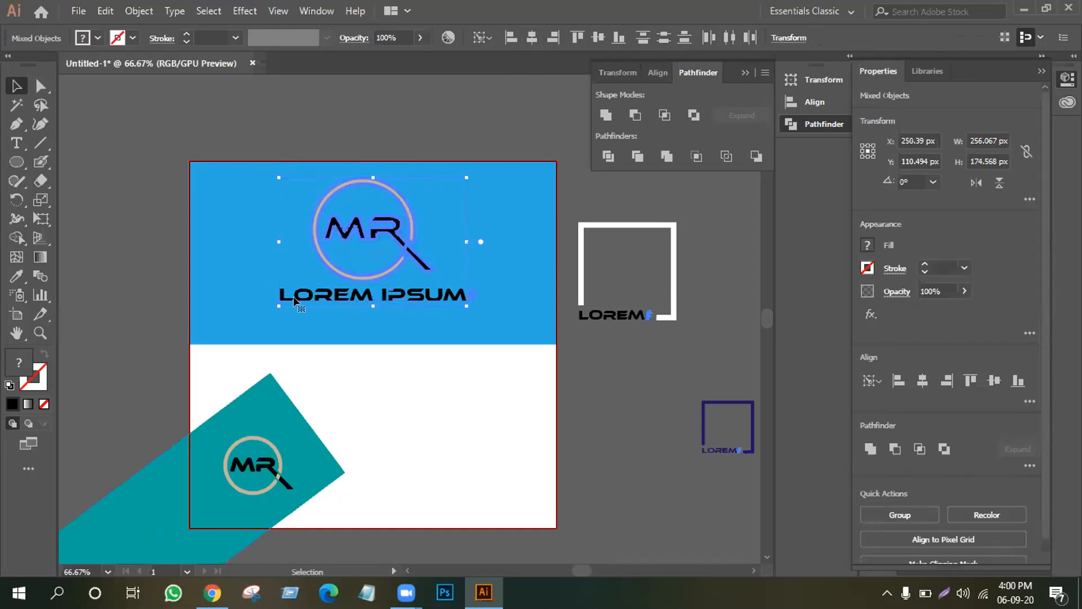
drag(307, 222, 457, 505)
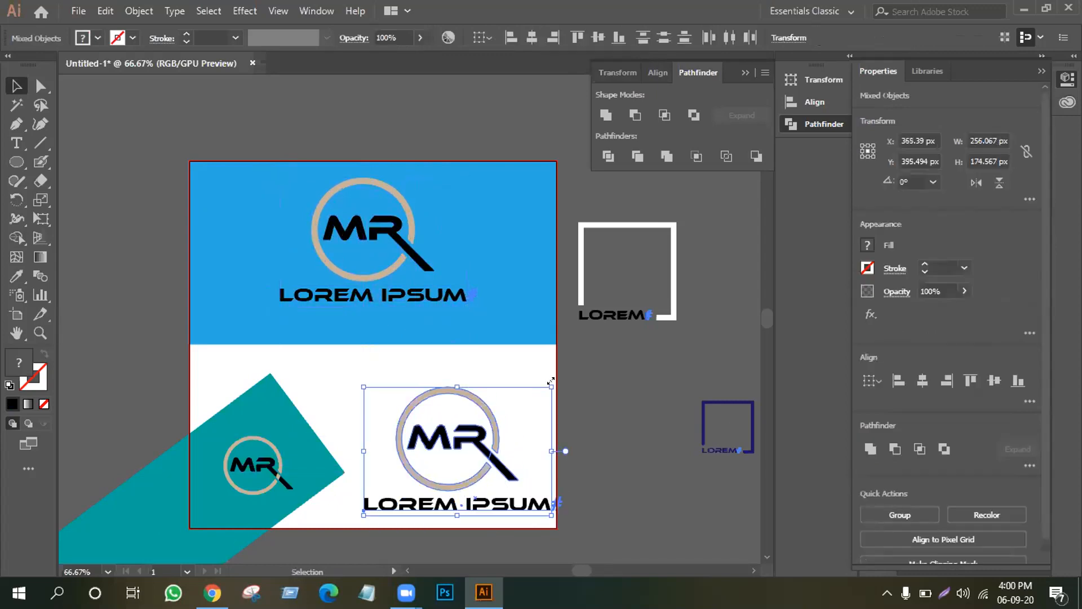
drag(550, 385, 539, 407)
drag(477, 446, 510, 479)
click(595, 451)
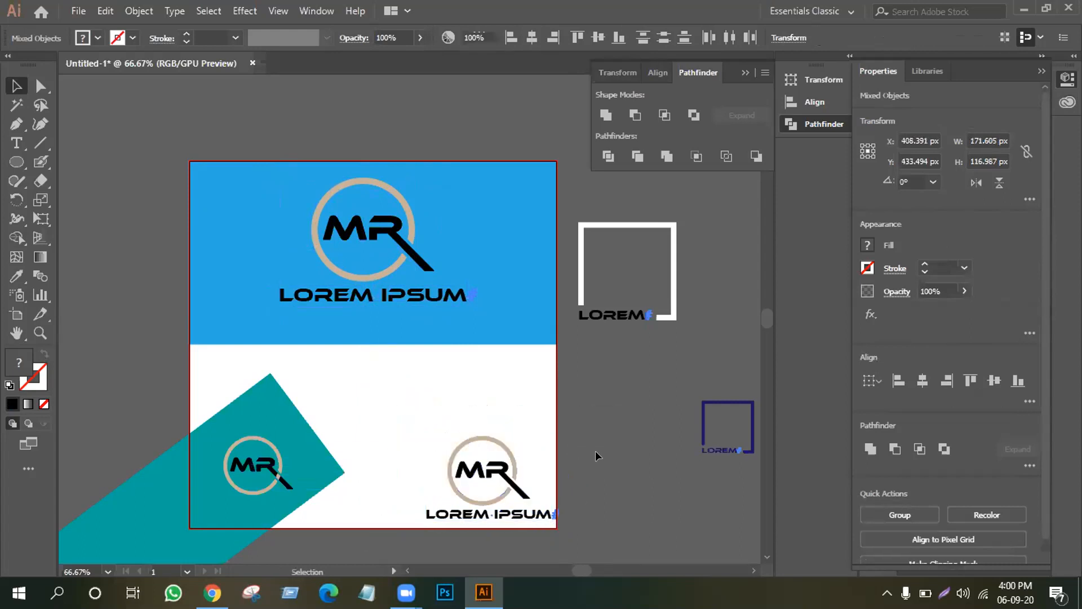
click(498, 439)
Set the copied LOREM IPSUM line at 19.86 pt in the white area's bottom-right corner.
drag(406, 425, 483, 495)
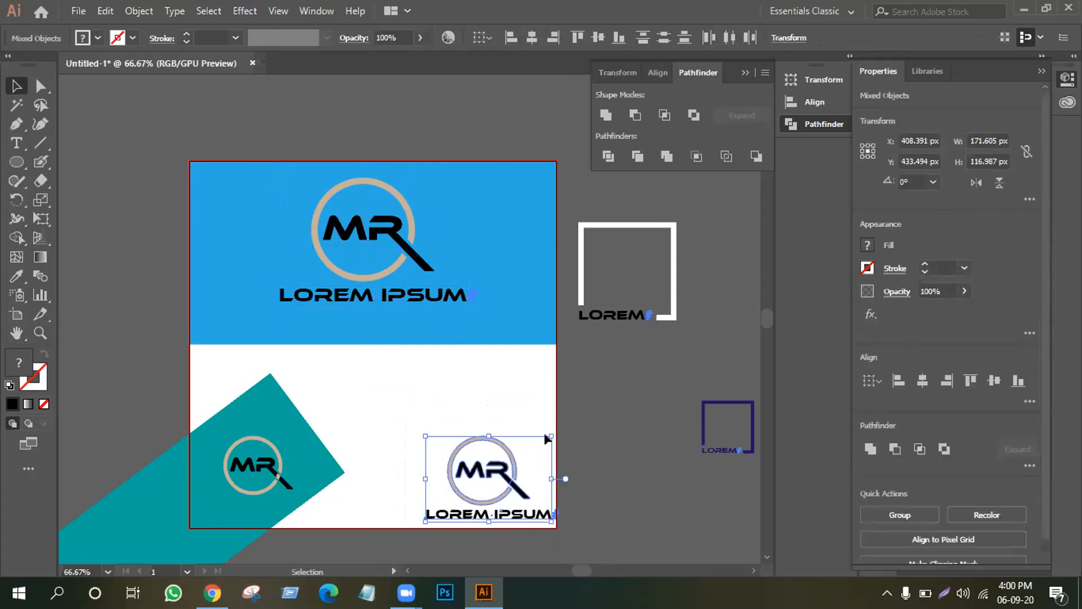
drag(551, 434, 549, 443)
click(570, 466)
drag(448, 425, 523, 506)
drag(485, 473, 508, 354)
drag(520, 507, 519, 516)
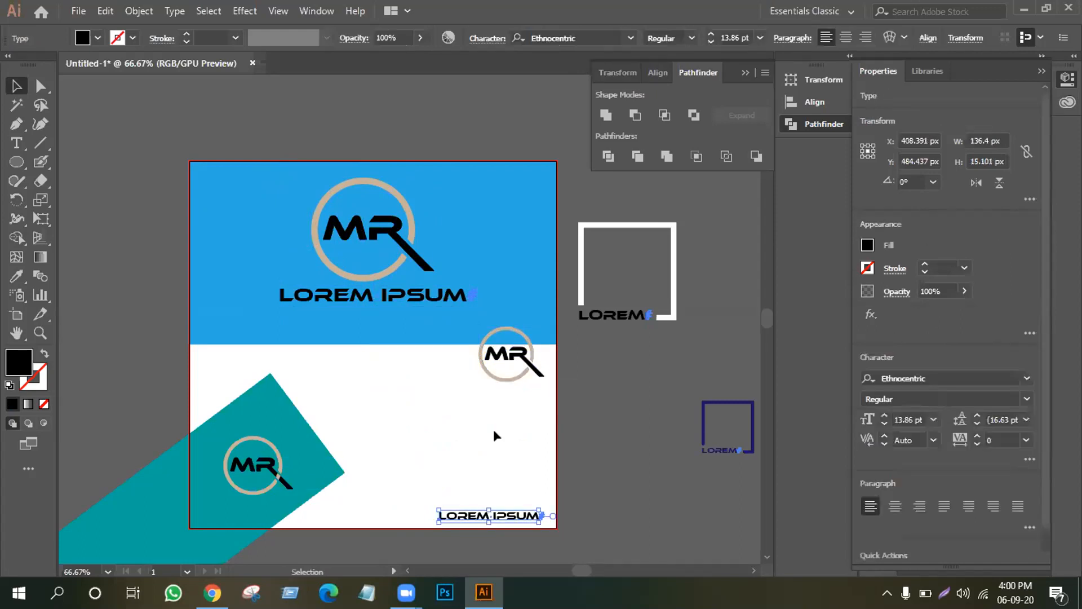
drag(439, 510, 395, 506)
click(590, 490)
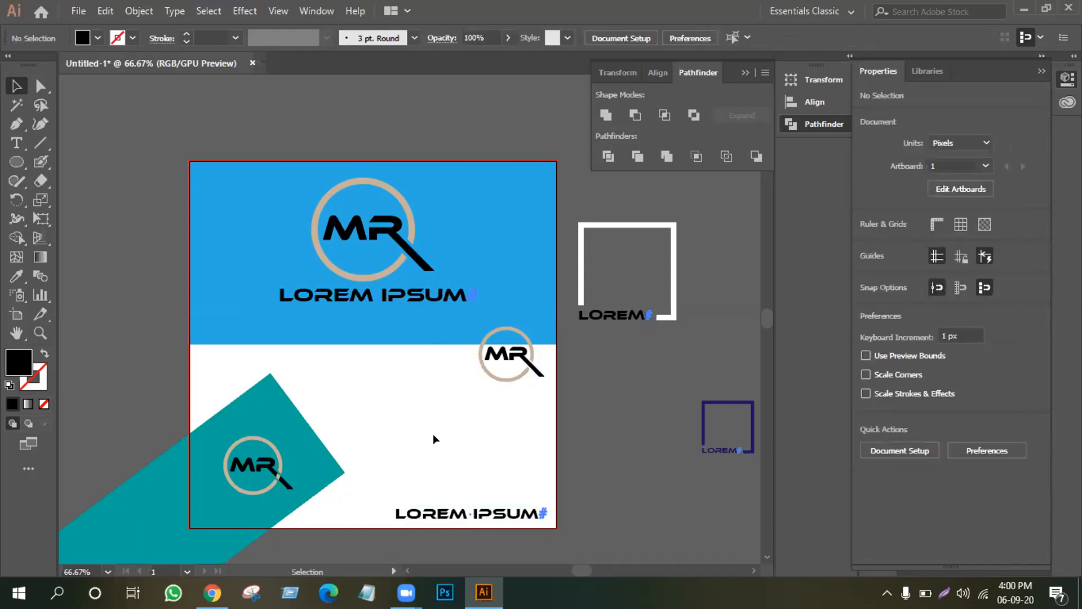
Park the spare small MR logo off the artboard to the right.
drag(457, 349, 510, 374)
drag(490, 368, 634, 423)
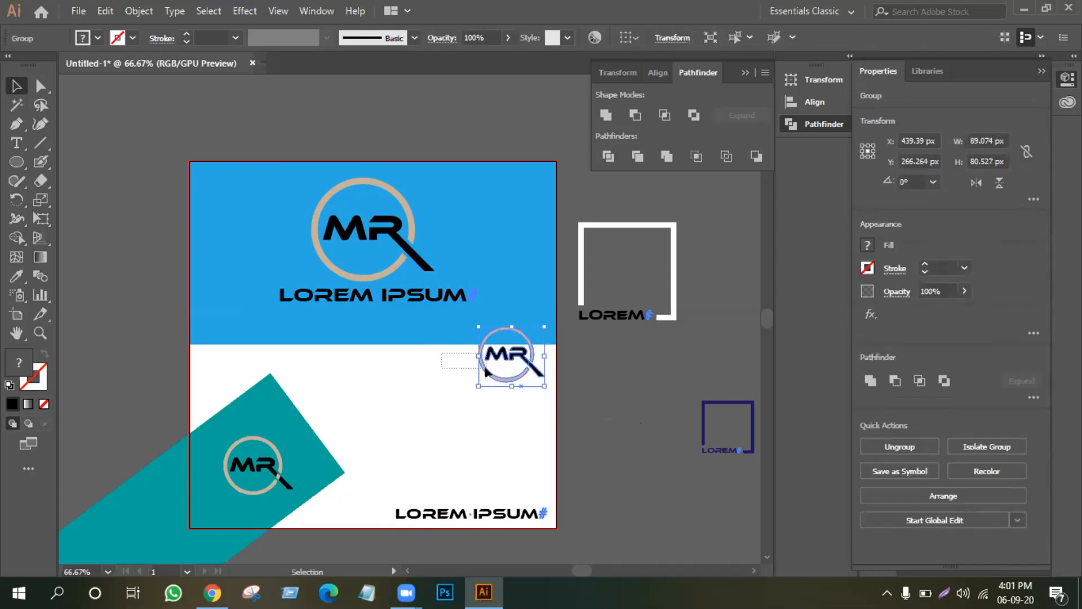
drag(478, 355, 663, 402)
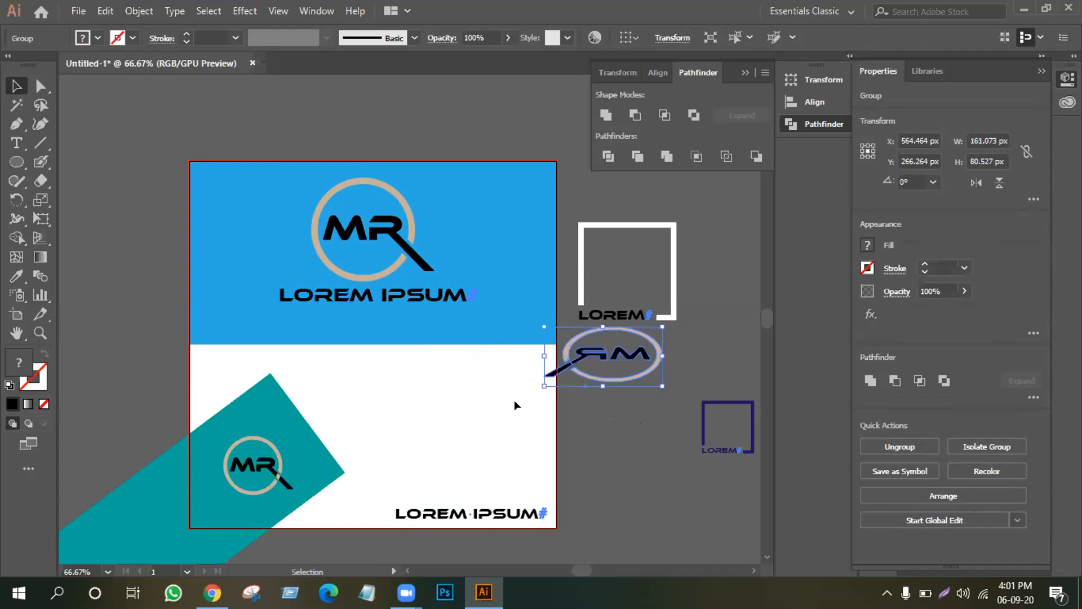
key(ctrl+z)
drag(496, 359, 662, 393)
click(660, 464)
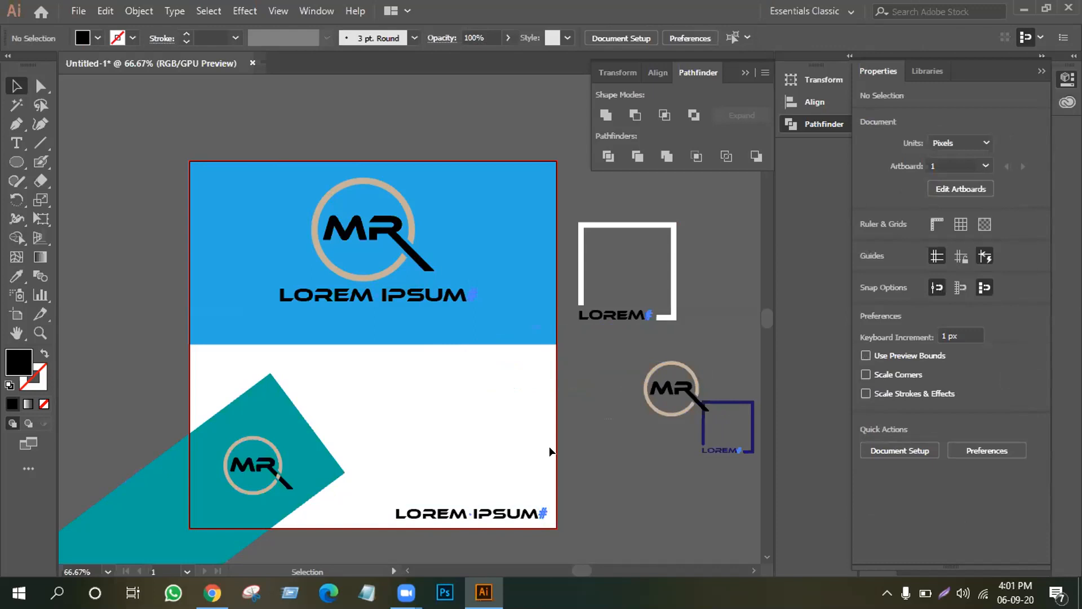
Zoom to 100% and ungroup the small logo on the teal band.
drag(283, 475, 268, 486)
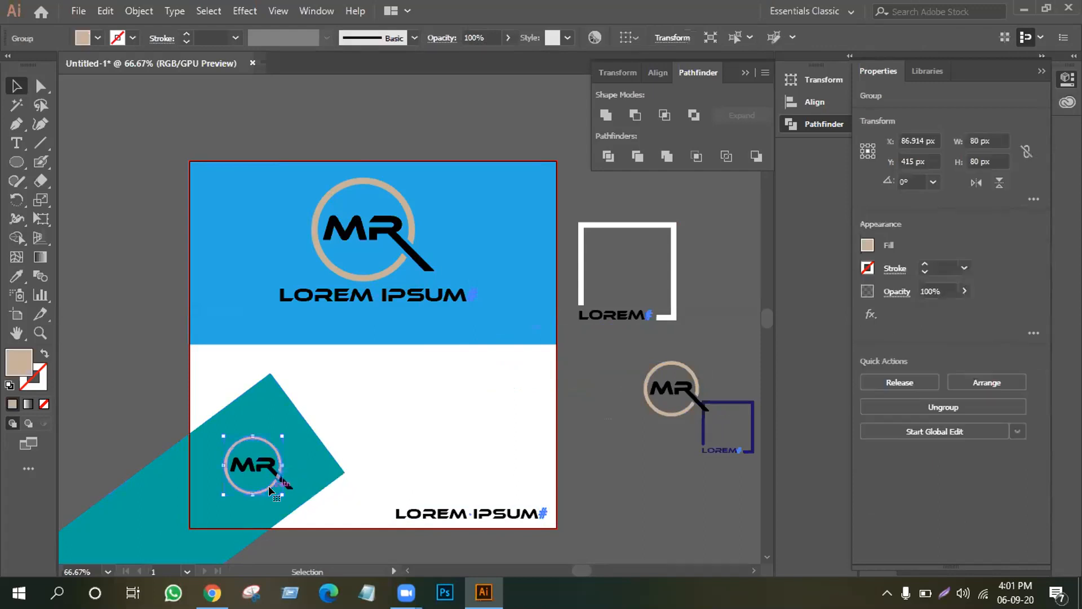
click(353, 458)
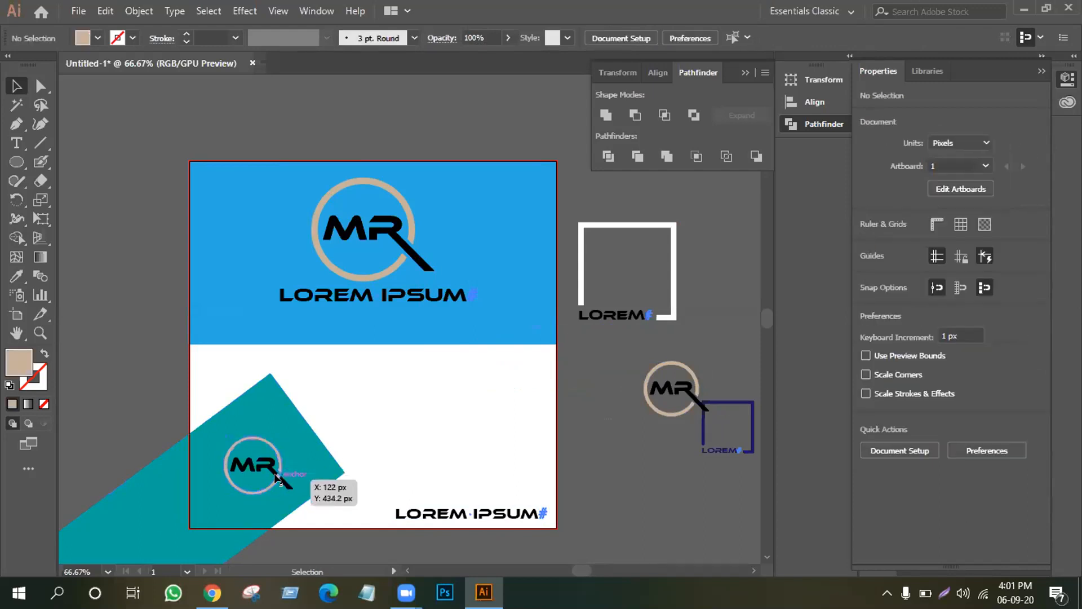
key(ctrl+minus)
key(ctrl+equal)
key(ctrl+equal)
scroll(275, 477, down, 5)
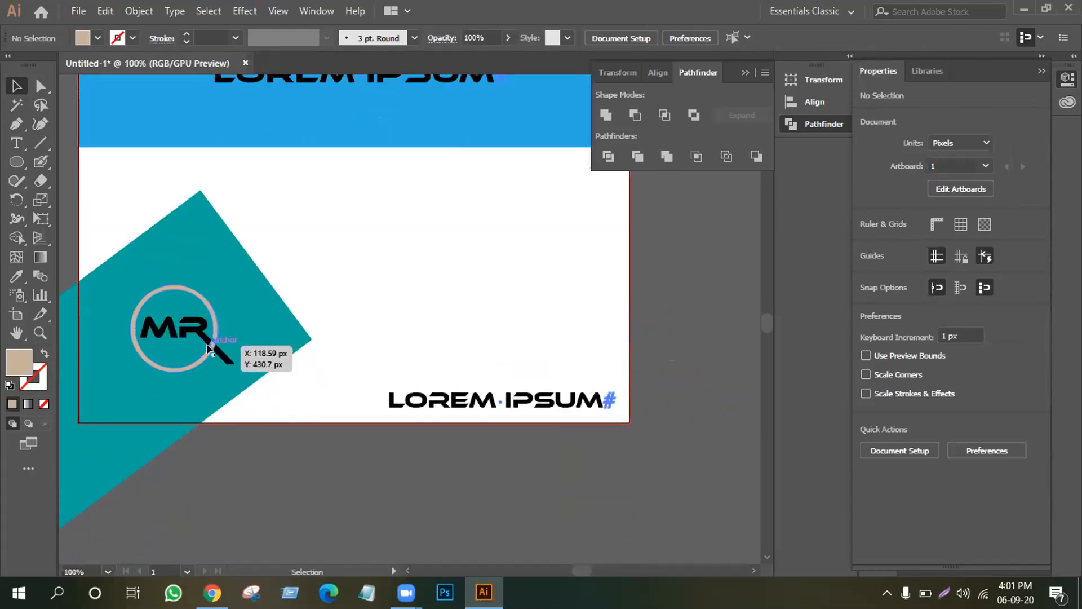
right_click(209, 348)
click(257, 220)
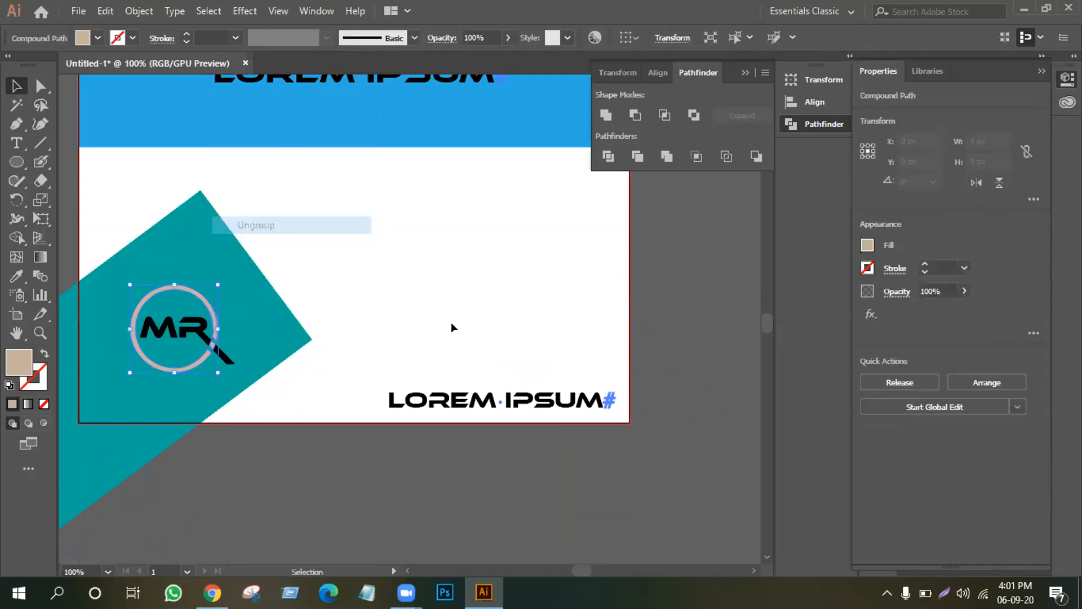
Select the small logo's ring and compound path, checking its context menu options.
click(211, 347)
right_click(211, 348)
click(450, 284)
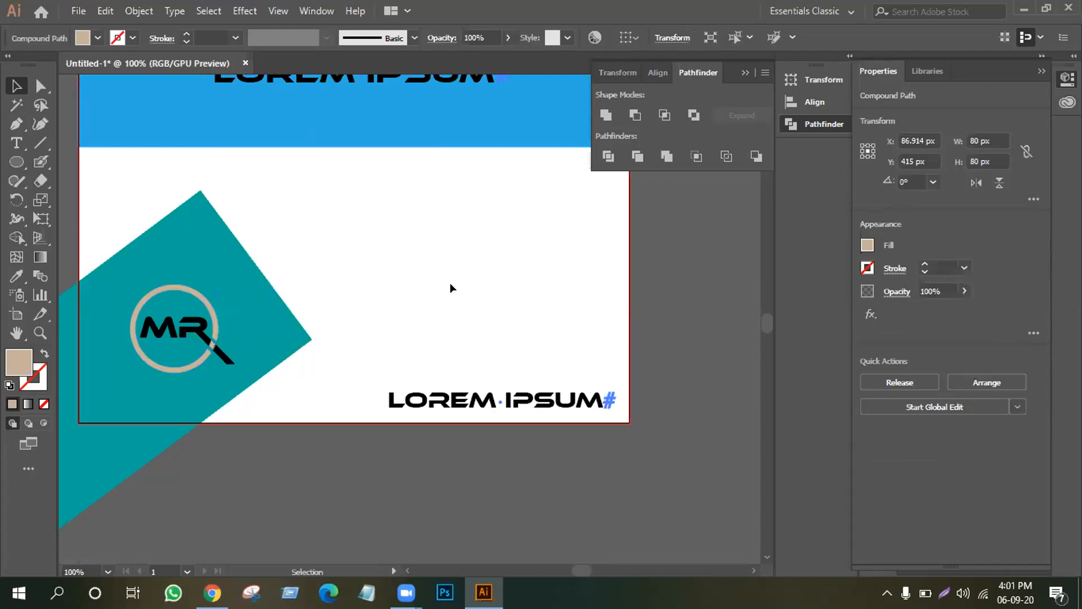
click(209, 345)
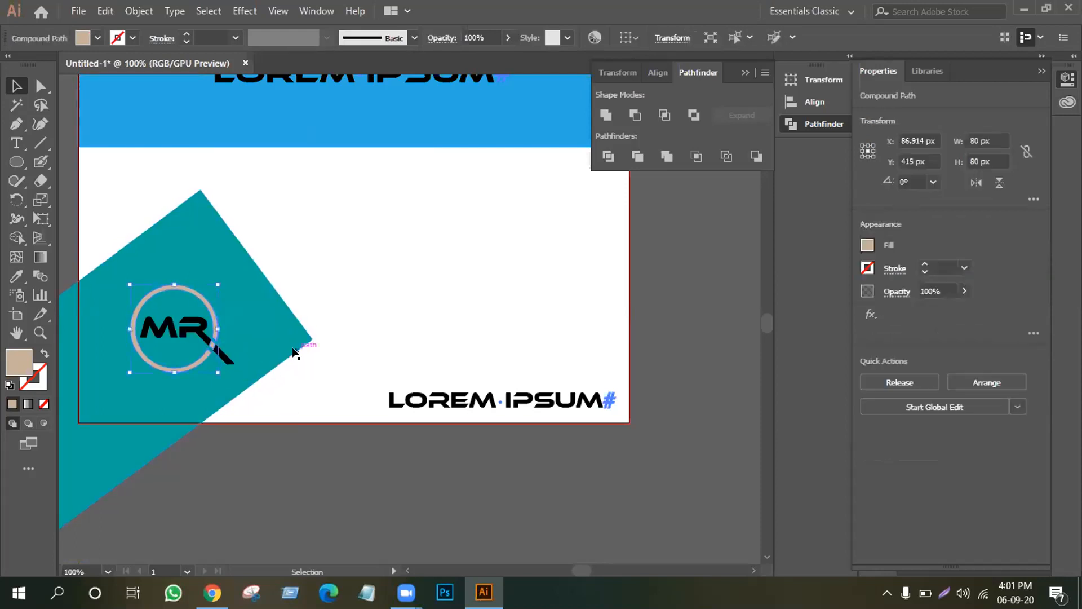
click(334, 332)
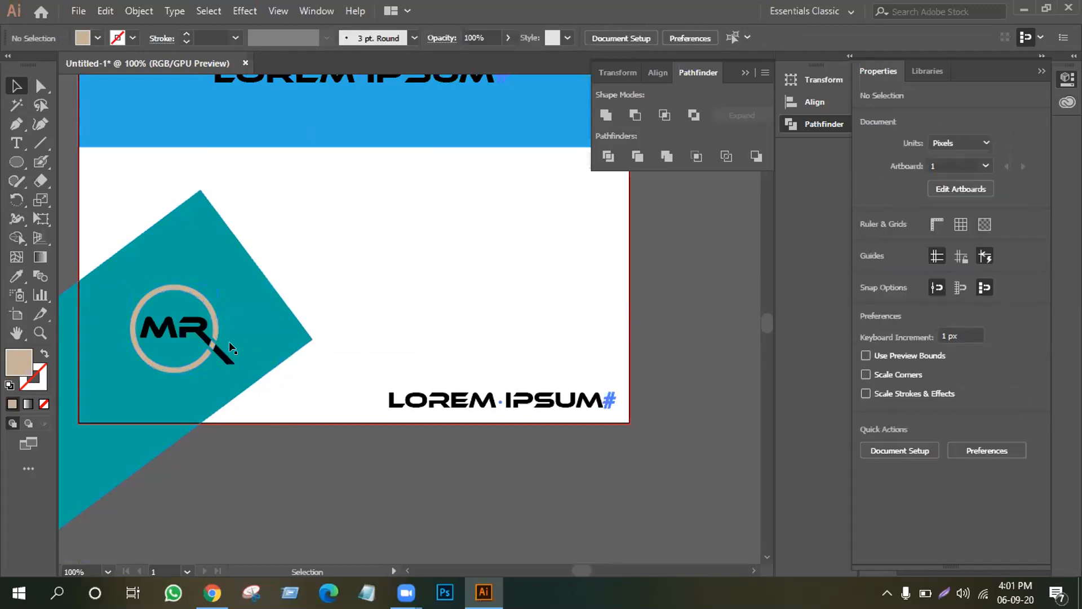
click(210, 346)
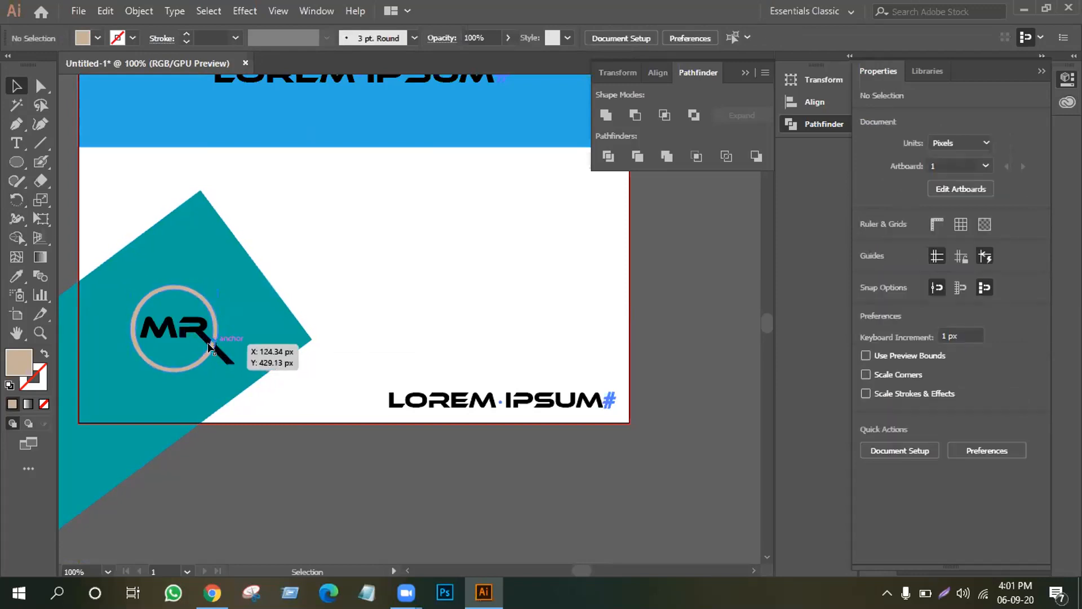
right_click(211, 345)
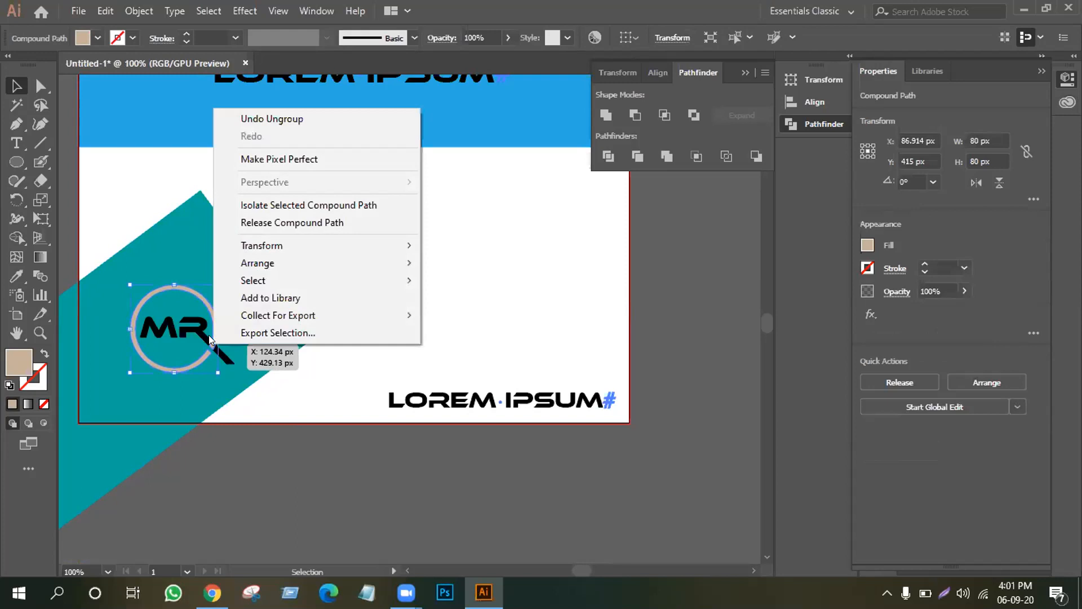
click(322, 402)
Shift the teal band down off the logo and merge the magnifier tail into the ring.
drag(189, 342, 267, 406)
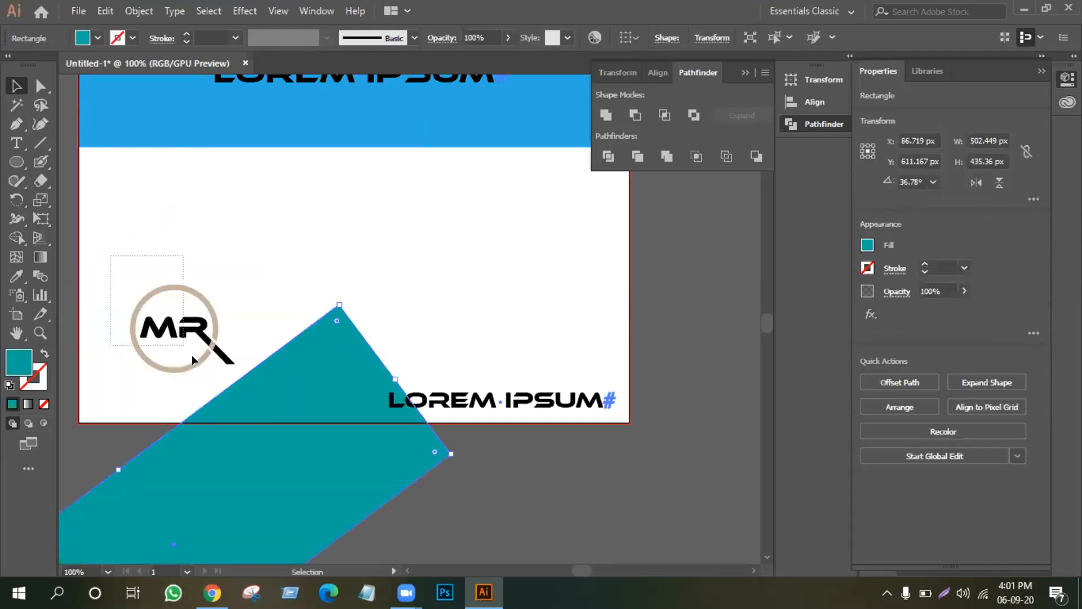
click(220, 367)
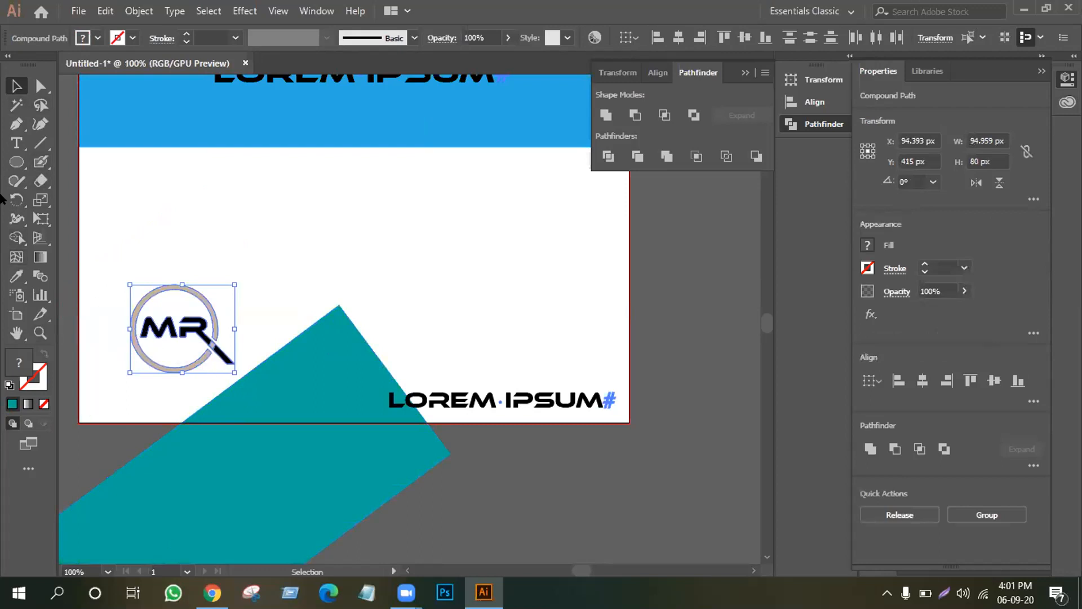
click(21, 238)
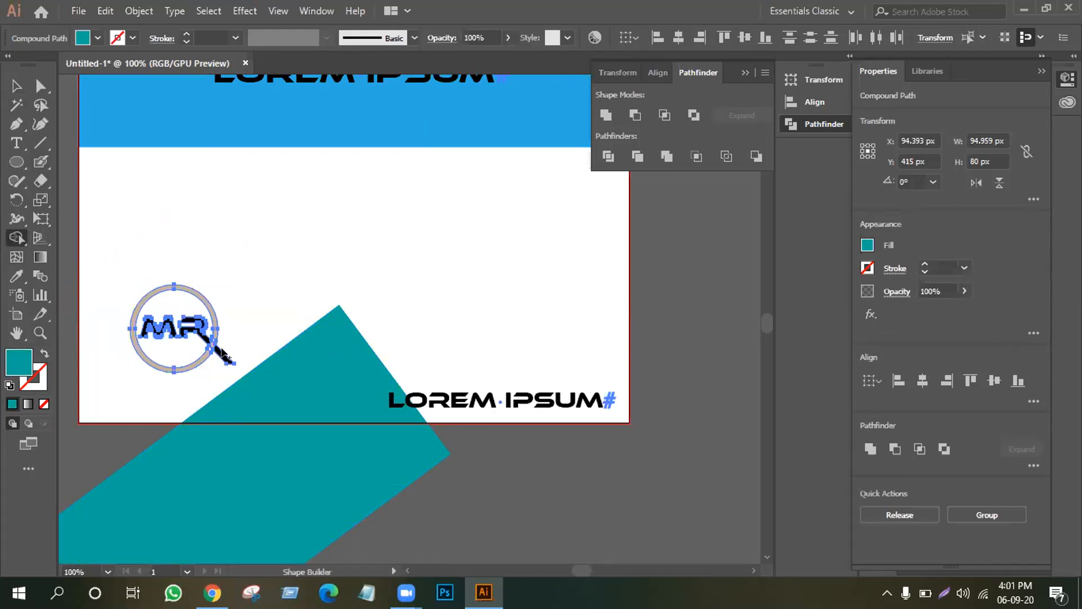
mouse_move(221, 355)
mouse_down()
mouse_move(208, 343)
mouse_move(232, 356)
mouse_up()
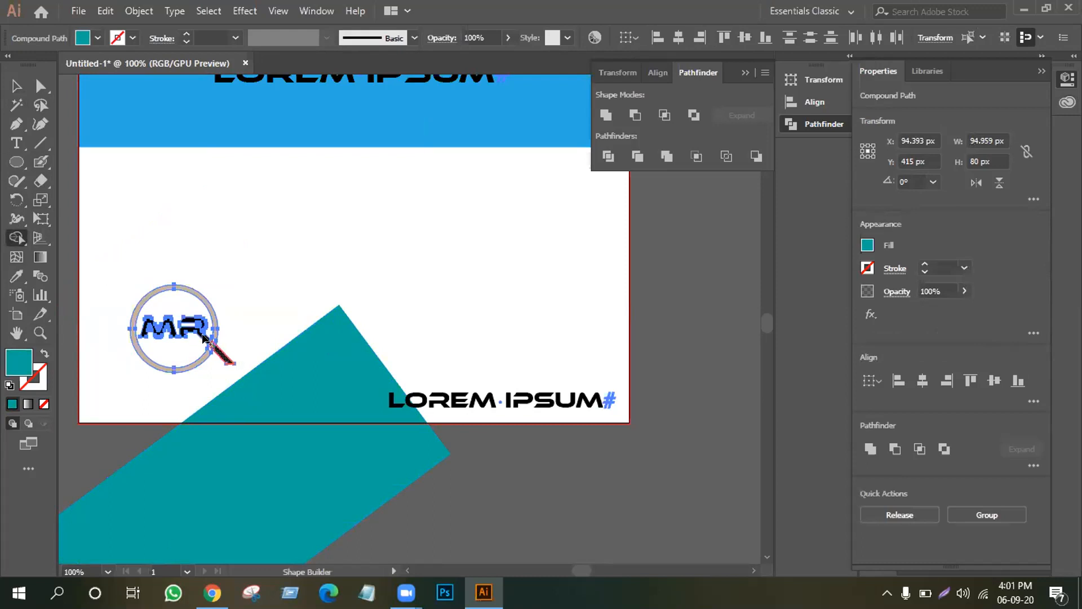
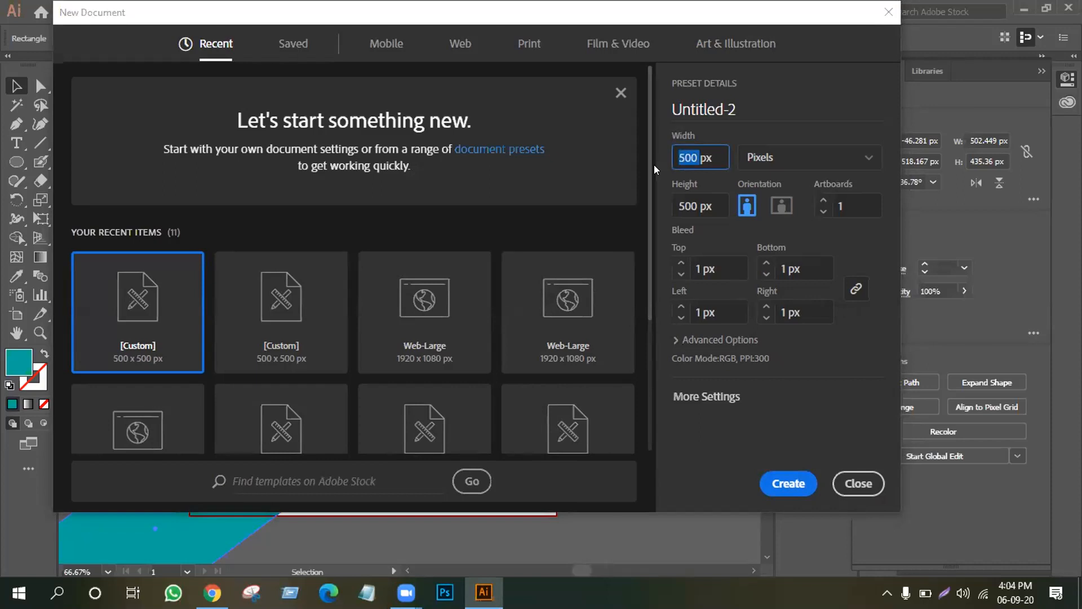
Create a new 700 × 300 px document.
text(700)
drag(697, 206, 678, 208)
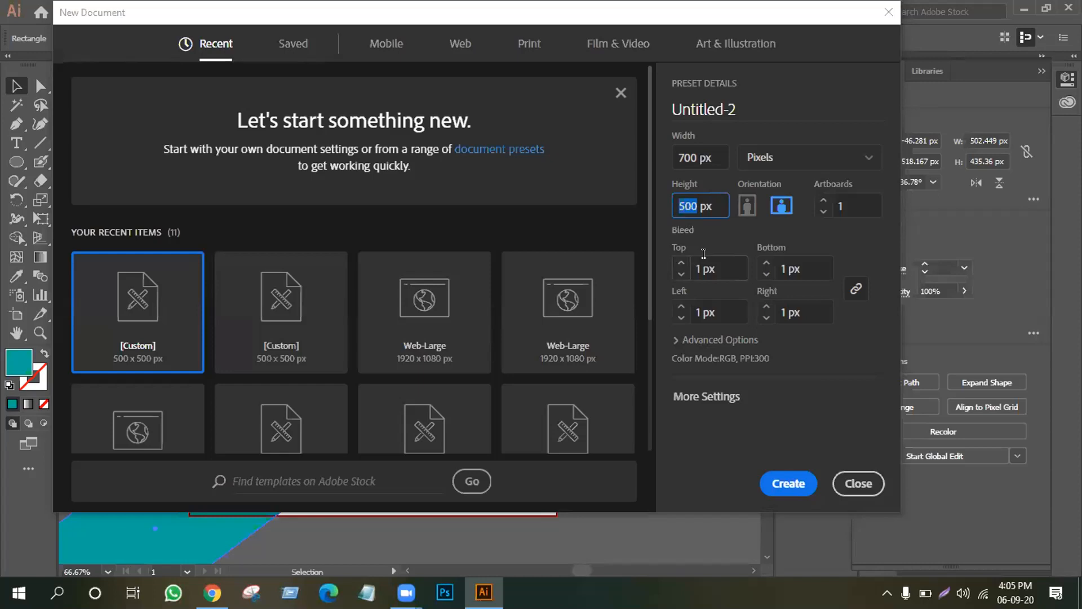
text(300)
click(779, 482)
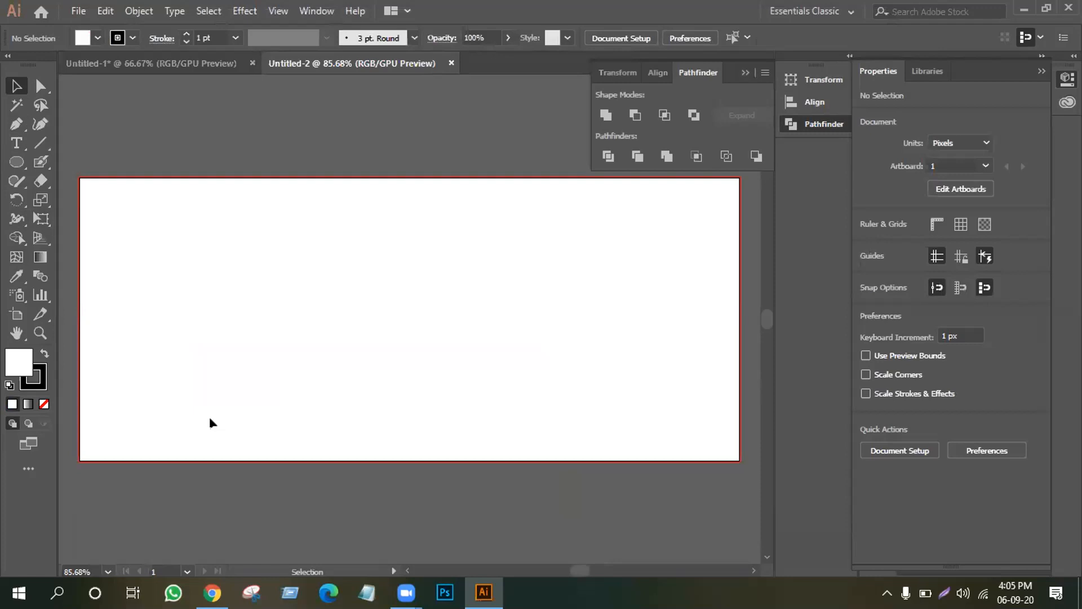
Show the rulers and place two horizontal and two vertical guides near the artboard edges.
key(ctrl+r)
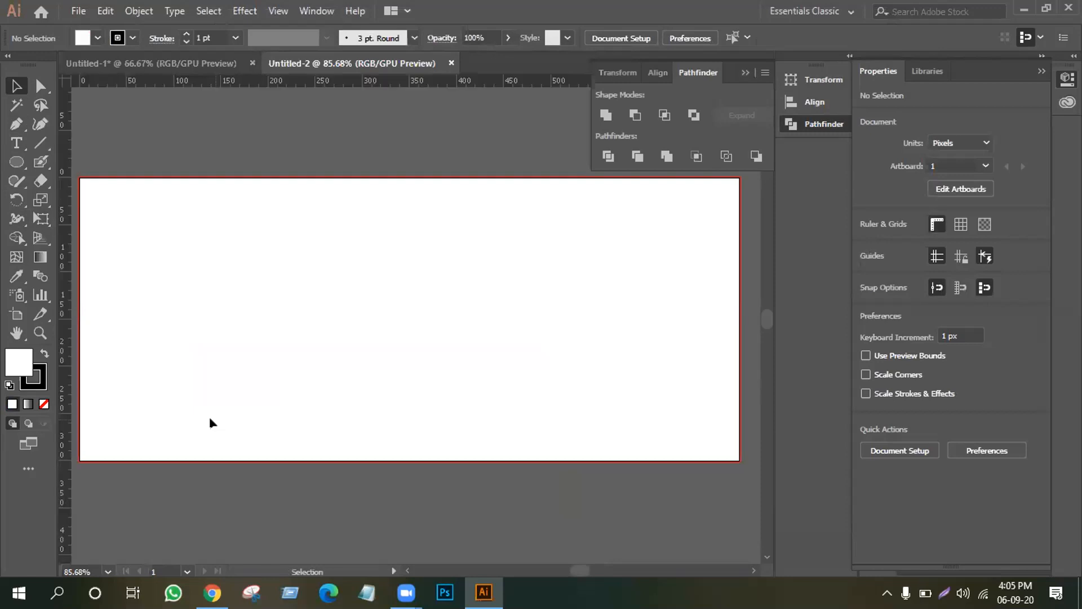
drag(323, 81, 319, 193)
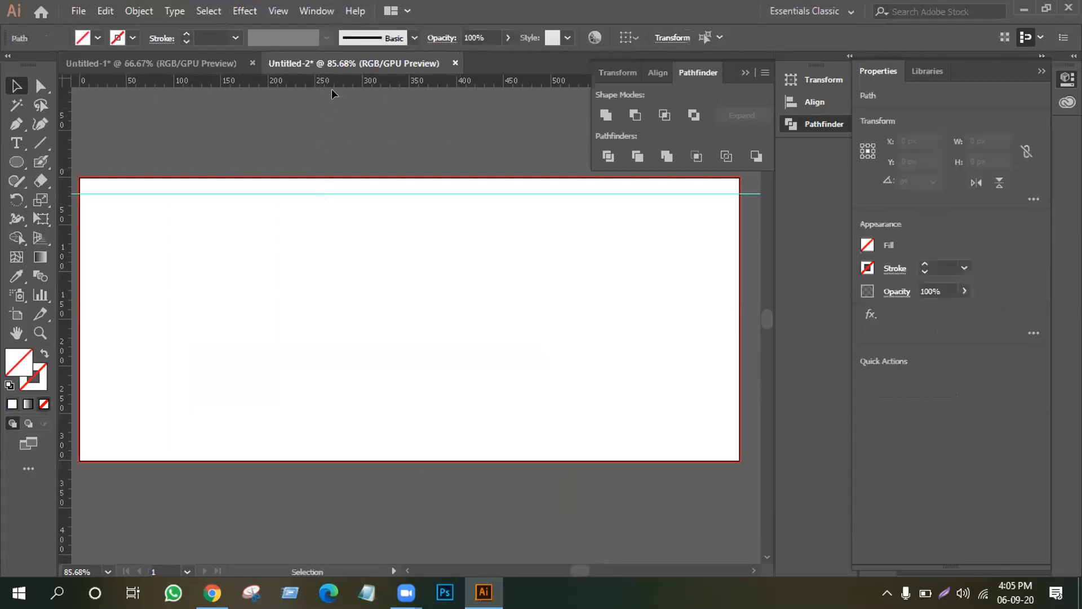
drag(335, 79, 326, 453)
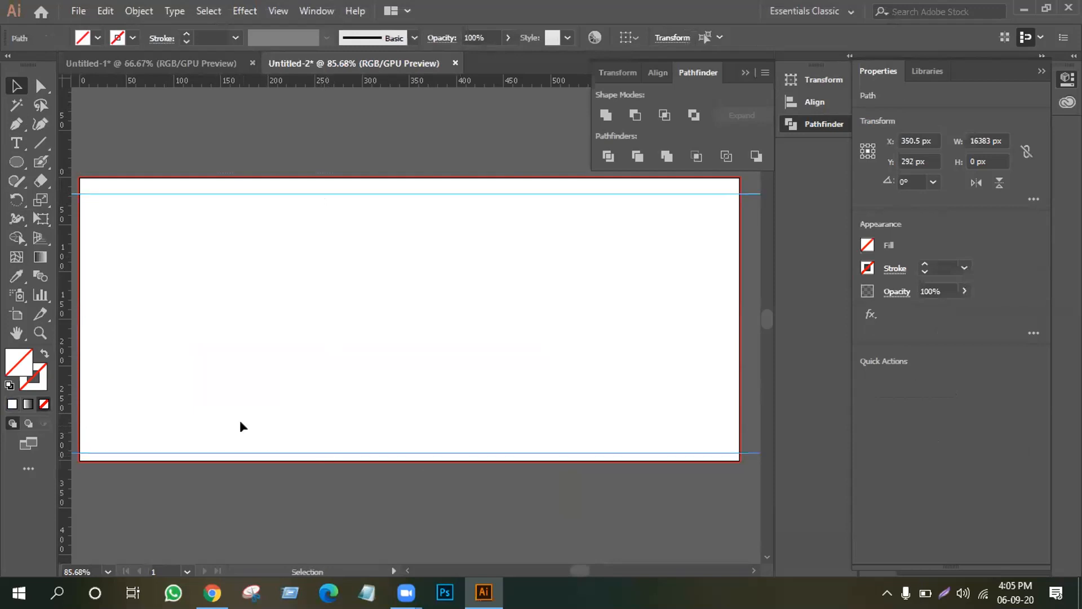
drag(291, 184, 292, 181)
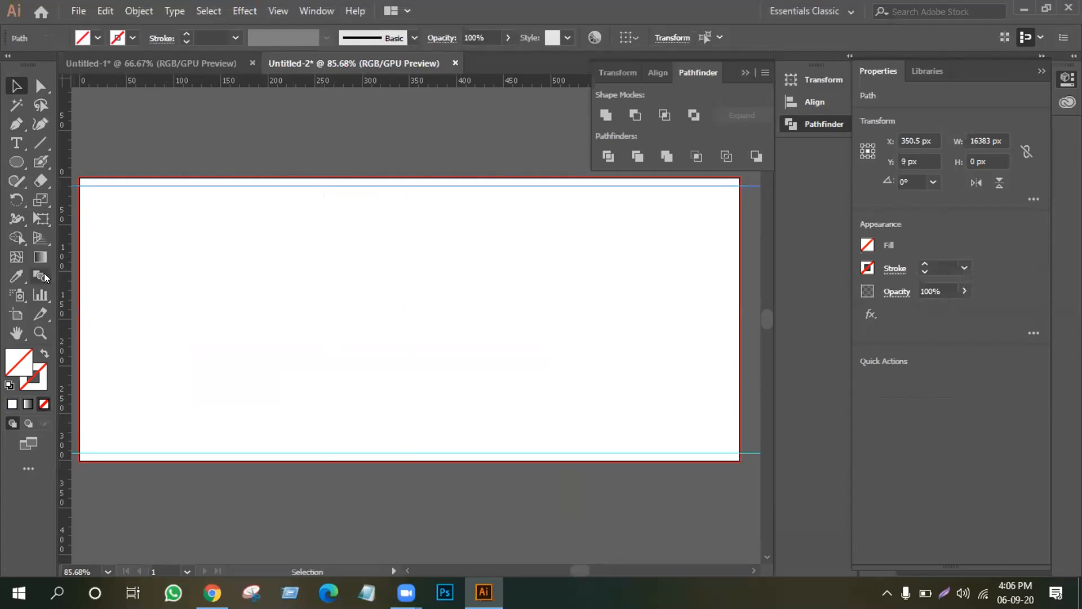
drag(66, 283, 736, 303)
drag(62, 269, 90, 274)
click(652, 248)
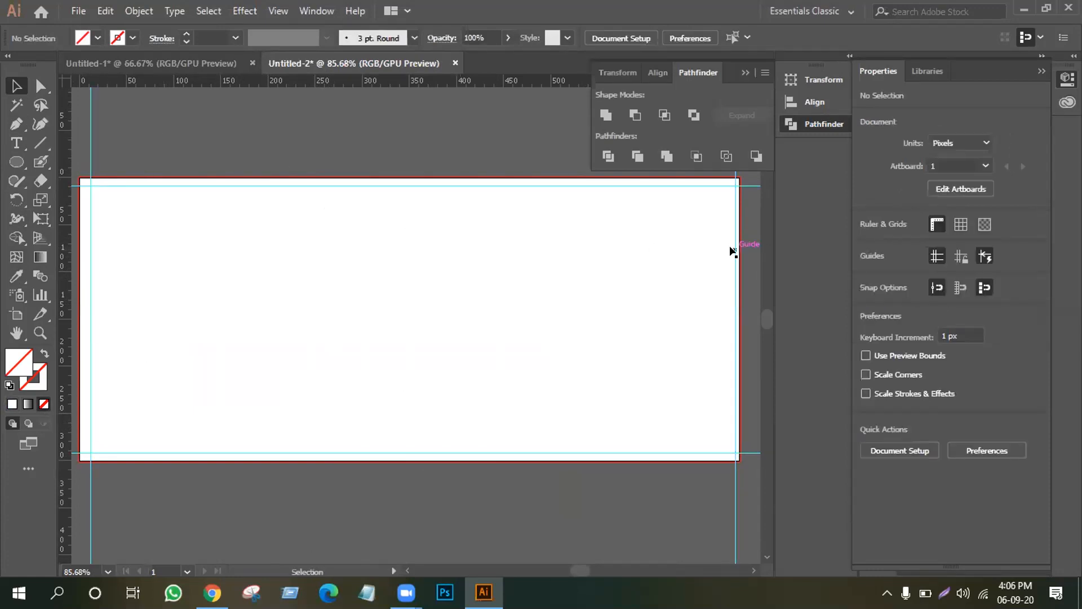
drag(730, 250, 723, 248)
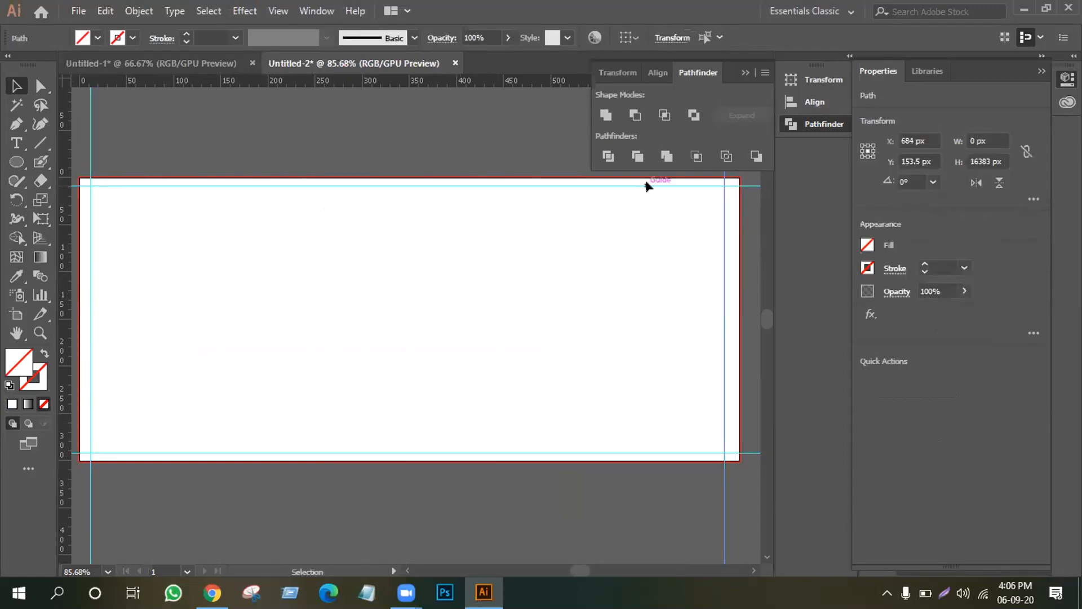
drag(722, 309, 726, 310)
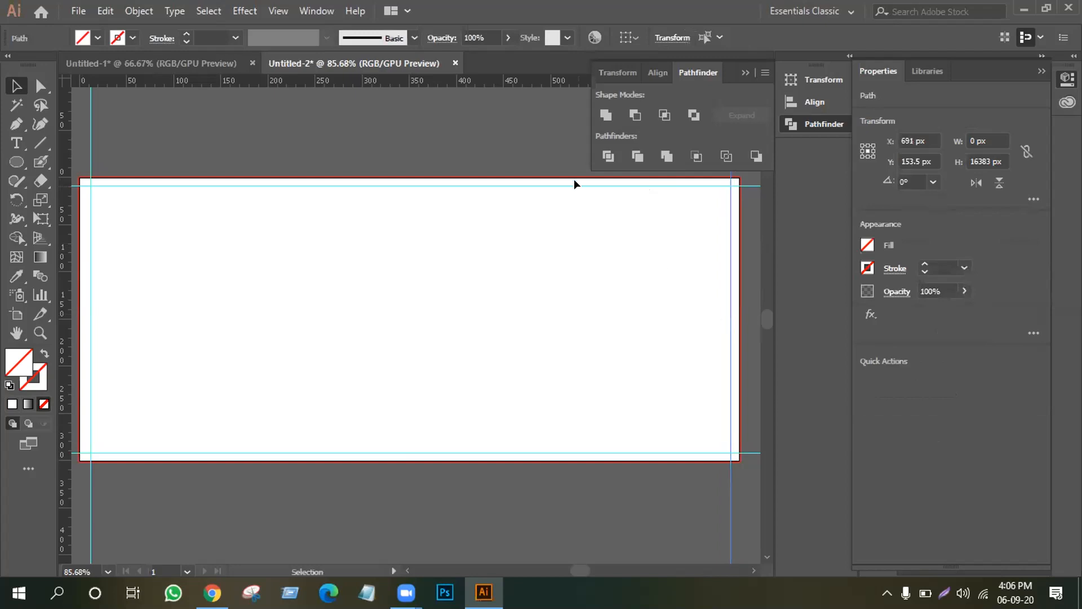
drag(574, 185, 575, 190)
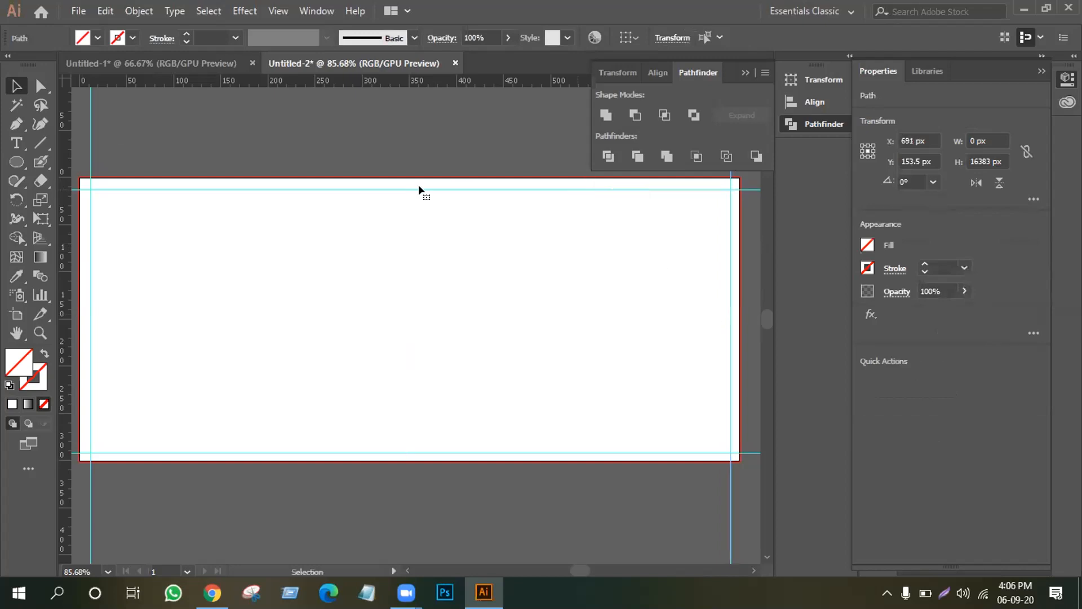
Place a small black-outlined 12 px gauge square at the artboard's bottom-left corner.
mouse_move(17, 163)
mouse_down()
mouse_move(84, 160)
mouse_move(90, 188)
mouse_up()
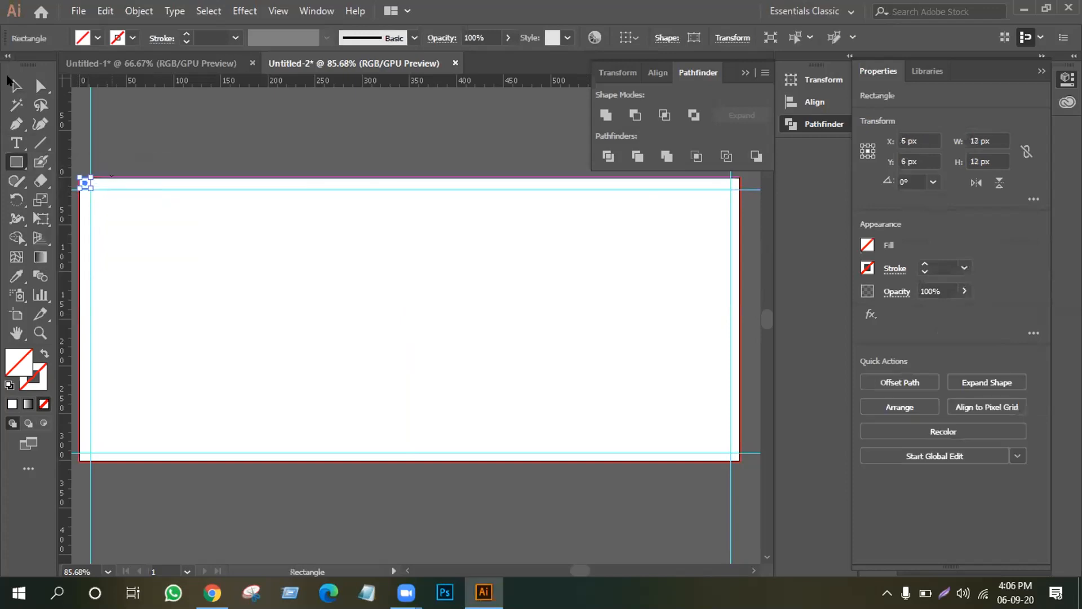
click(16, 86)
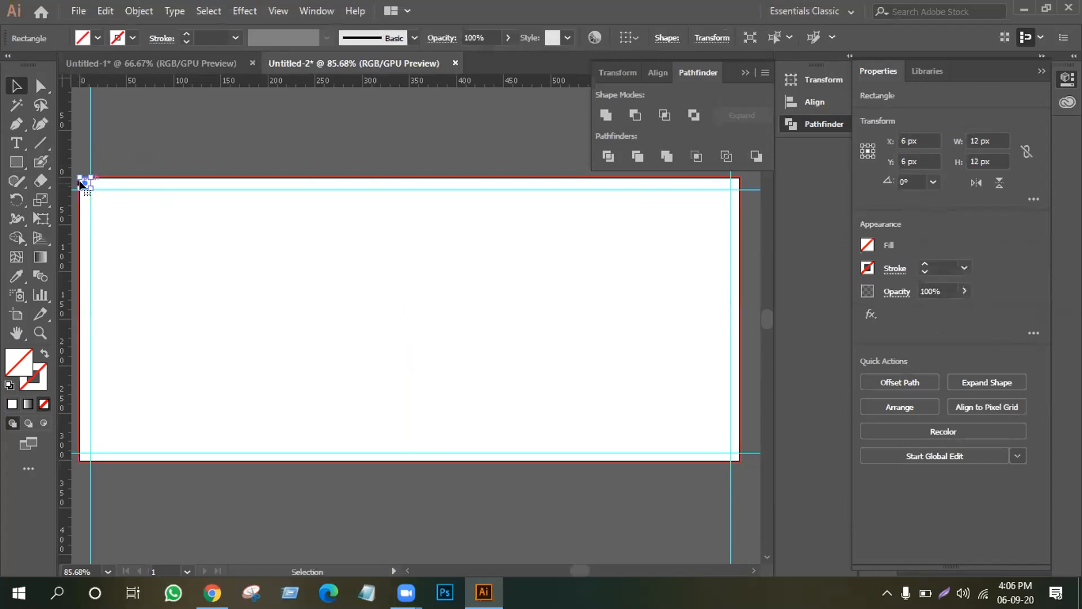
drag(82, 183, 83, 453)
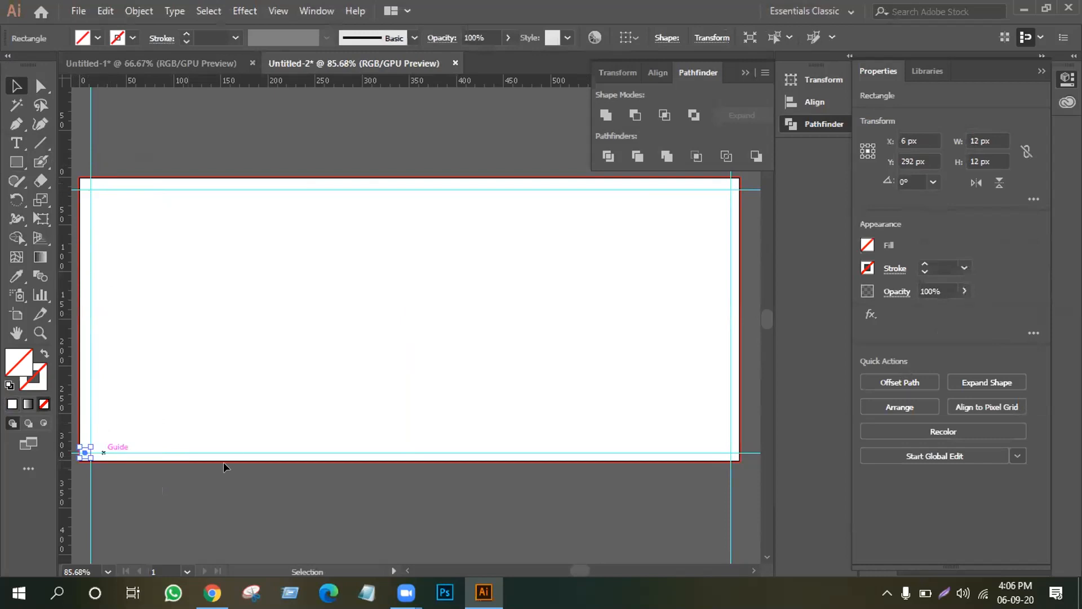
key(Down)
key(Down)
key(Down)
key(Down)
key(Up)
click(133, 422)
click(84, 462)
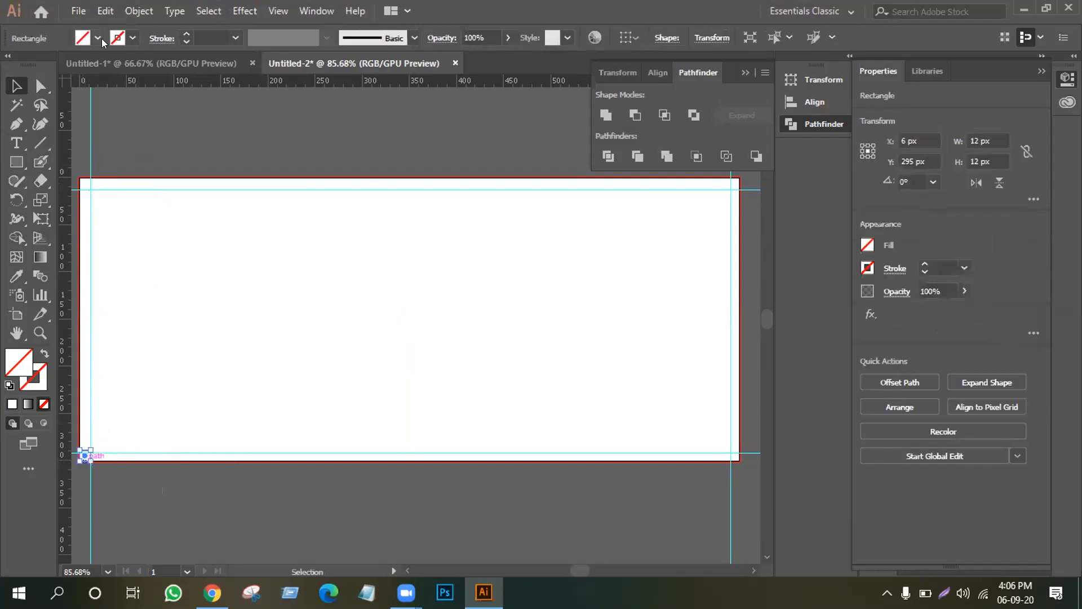
click(185, 36)
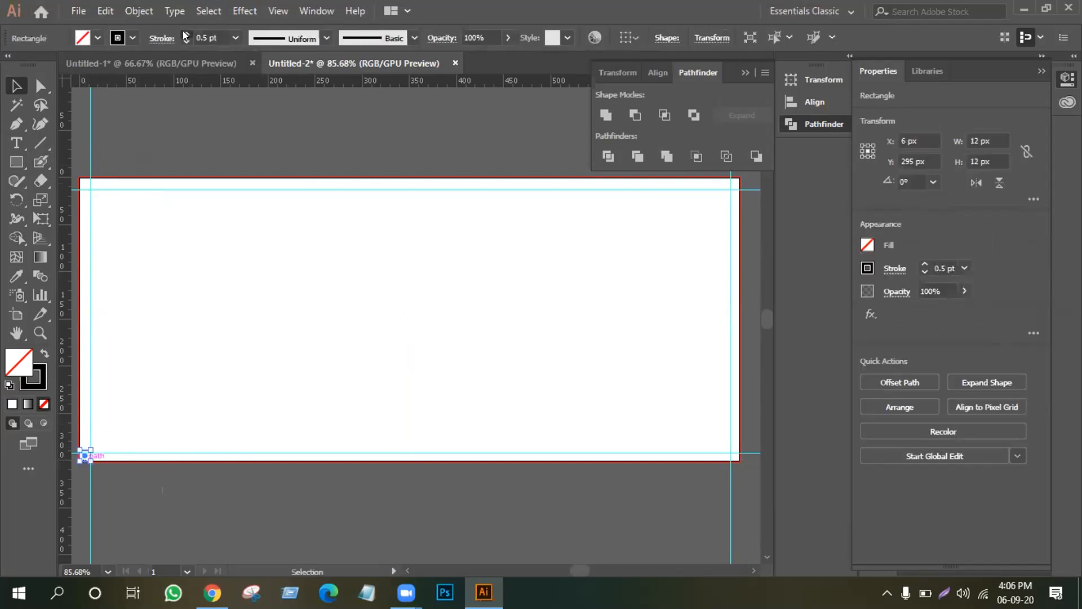
click(172, 157)
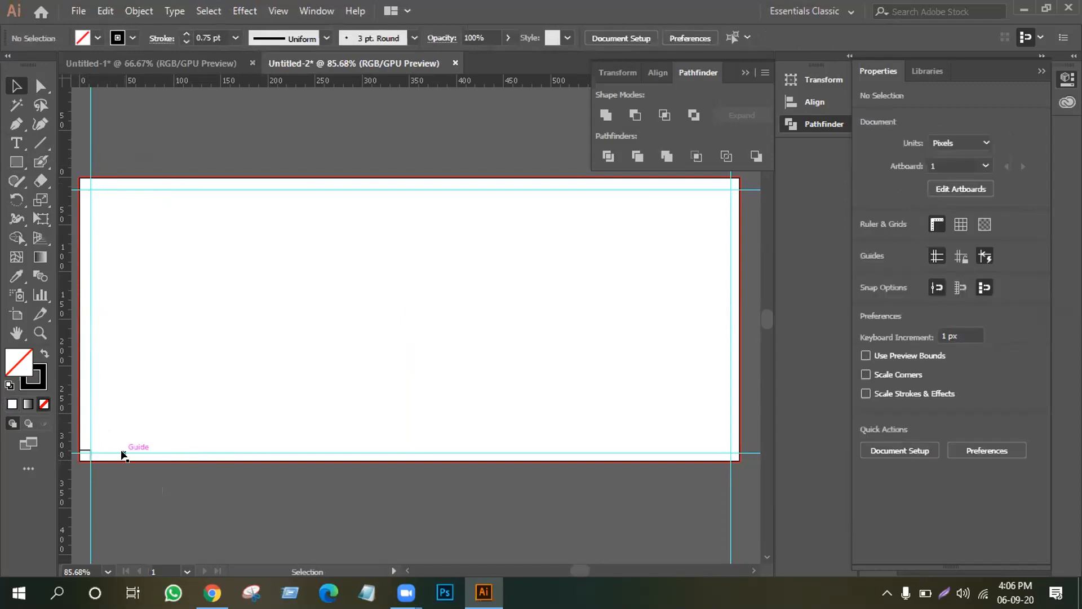
Copy the gauge square to the bottom-right corner and align the right guide to its inner edge.
click(121, 452)
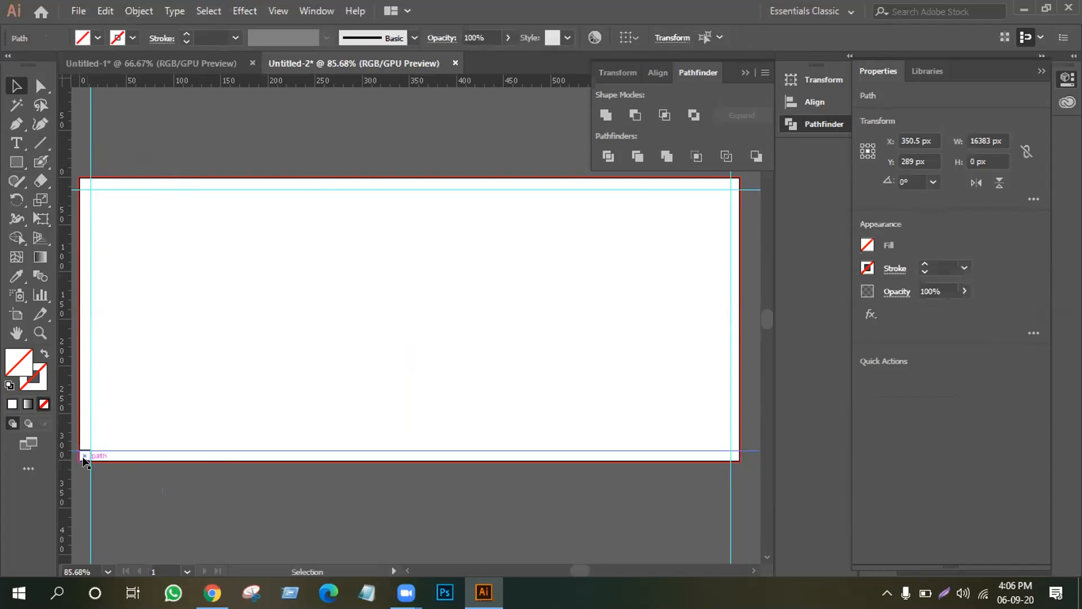
drag(83, 458, 731, 455)
click(742, 472)
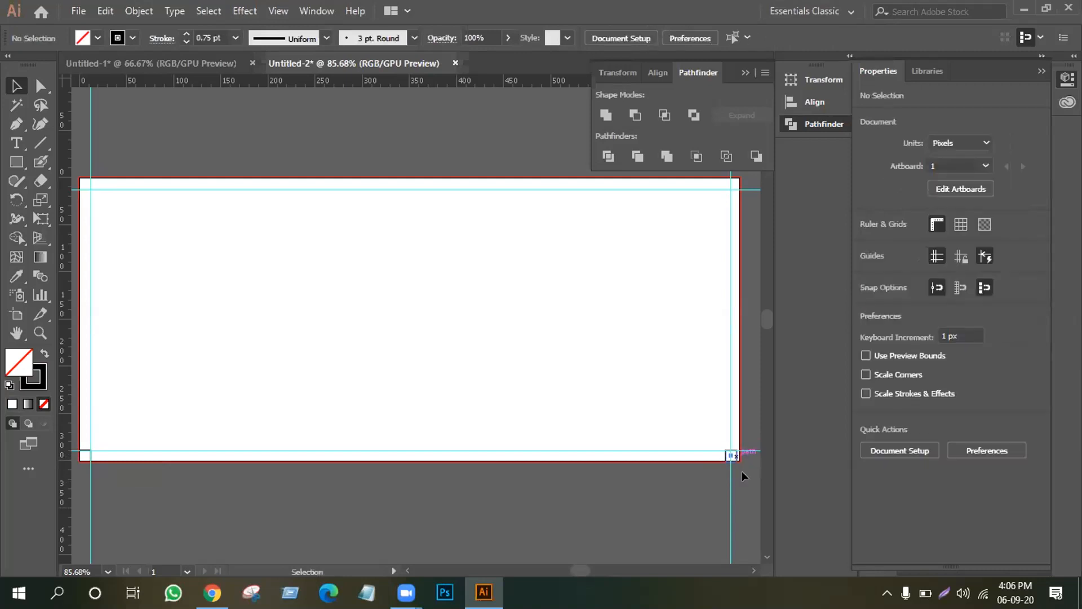
click(737, 456)
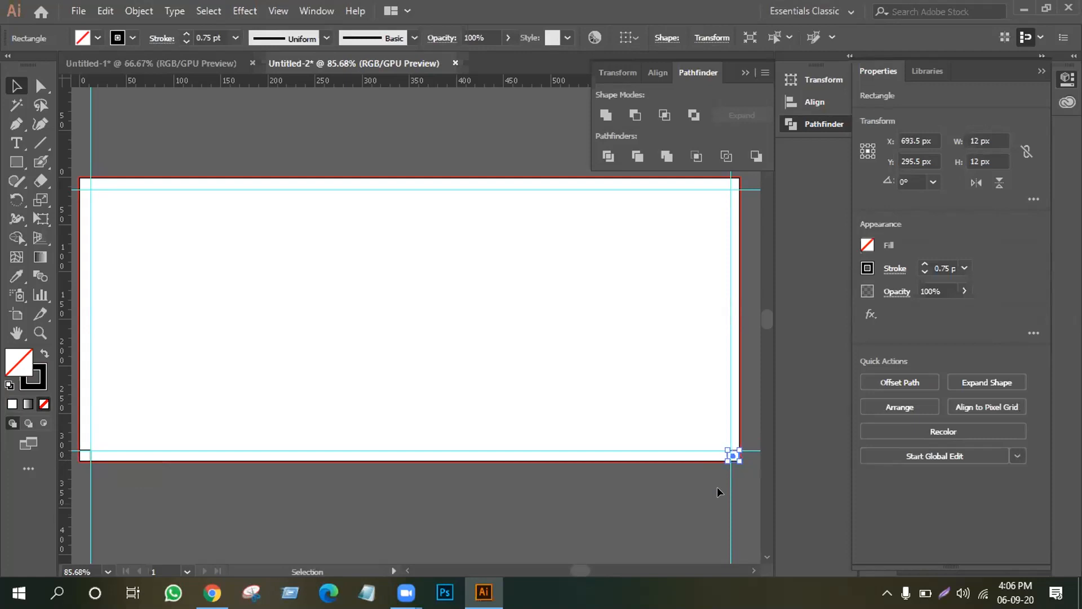
drag(729, 427, 726, 426)
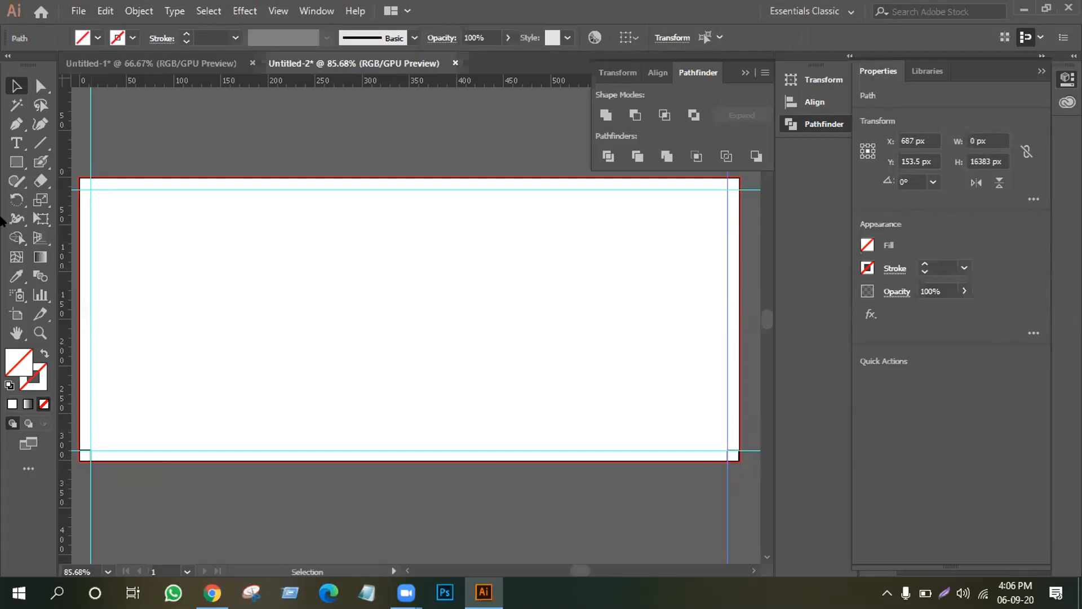
click(688, 491)
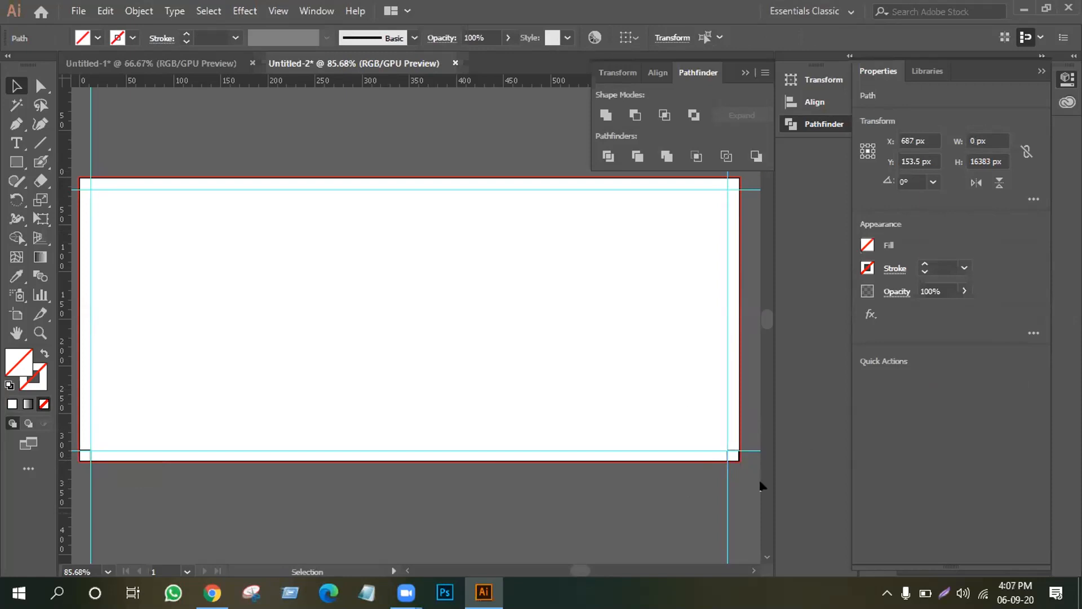
click(735, 456)
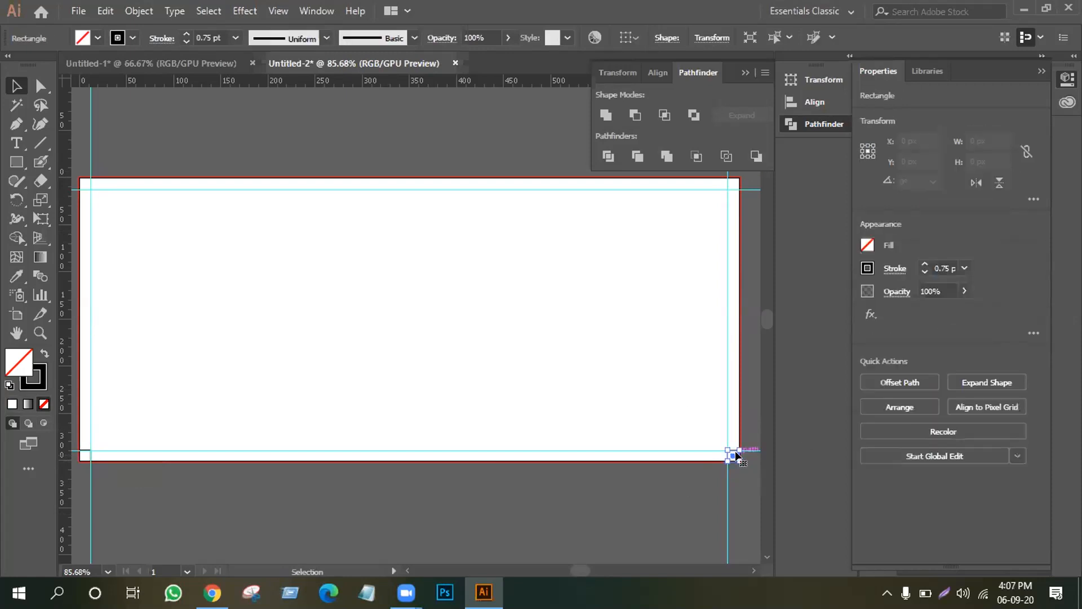
click(697, 466)
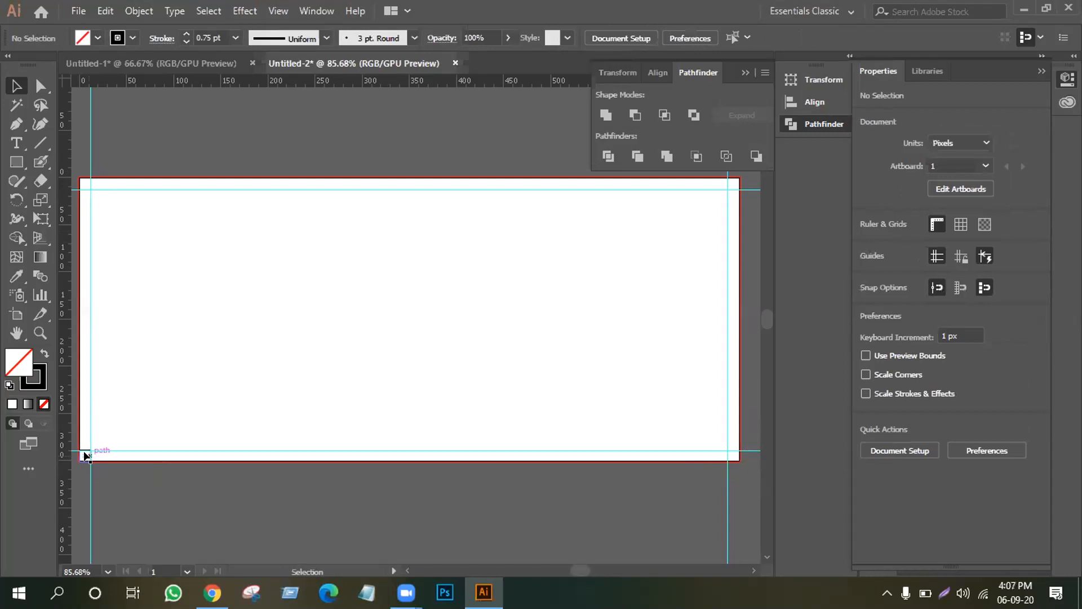
Delete the measuring squares, leaving only the guides.
key(Delete)
click(82, 180)
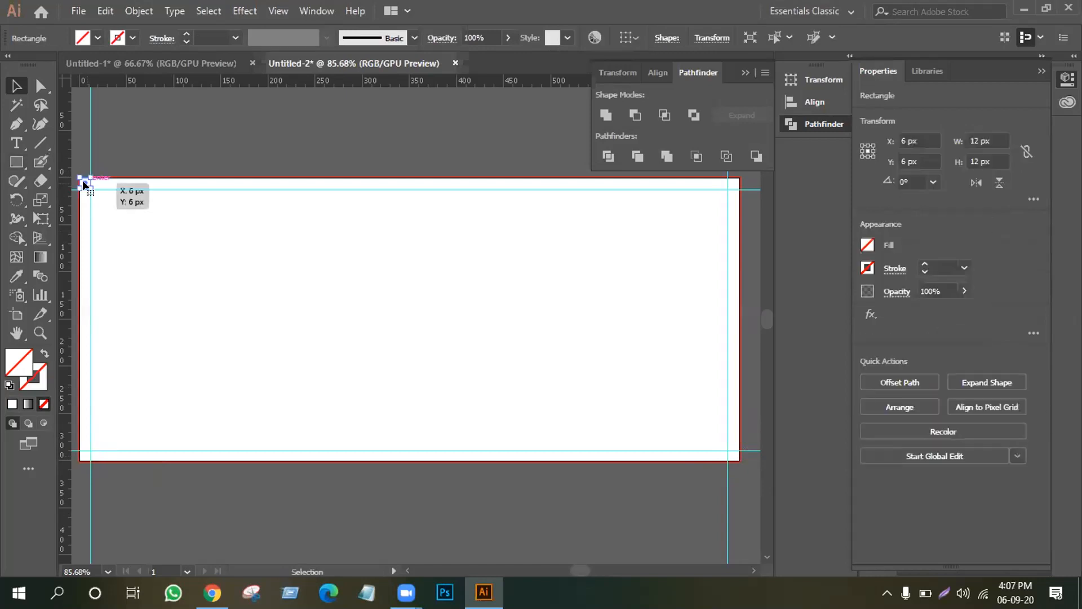
key(Delete)
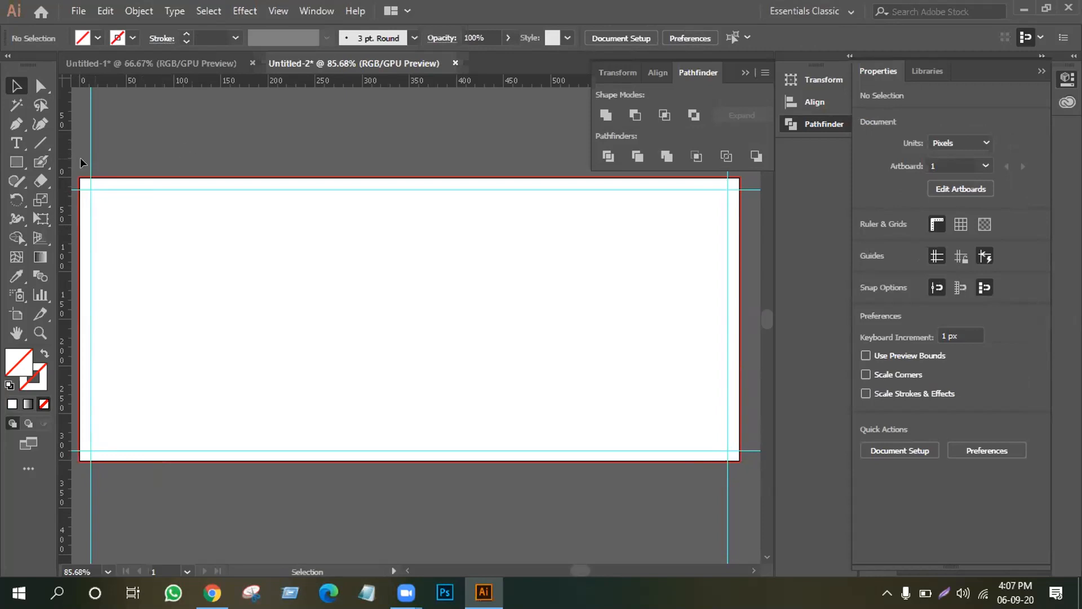
Select all four margin guides and apply Lock Guides.
drag(80, 146, 748, 473)
right_click(420, 326)
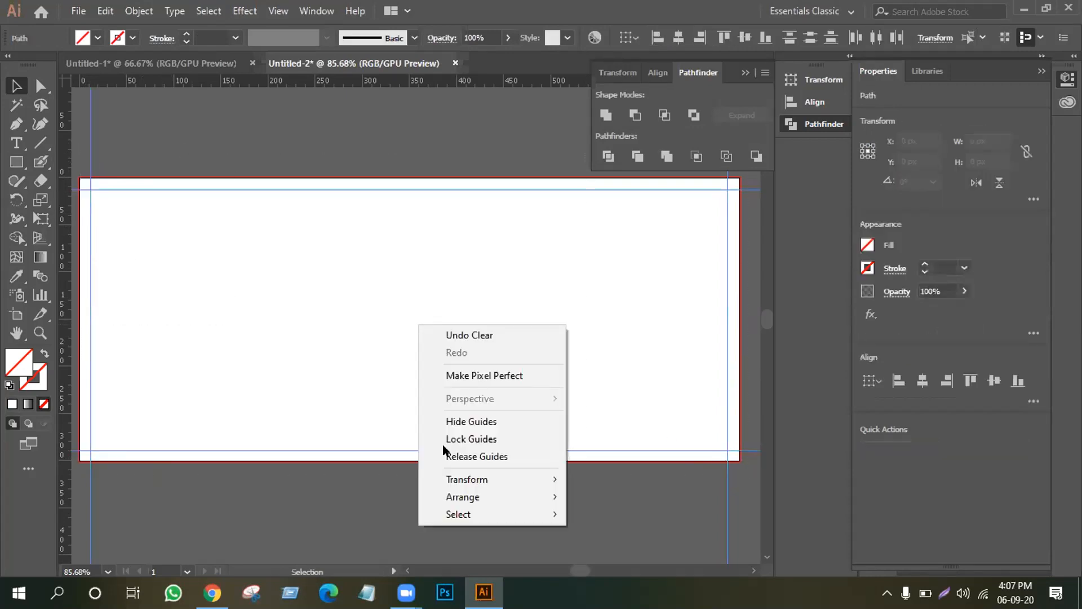
click(482, 437)
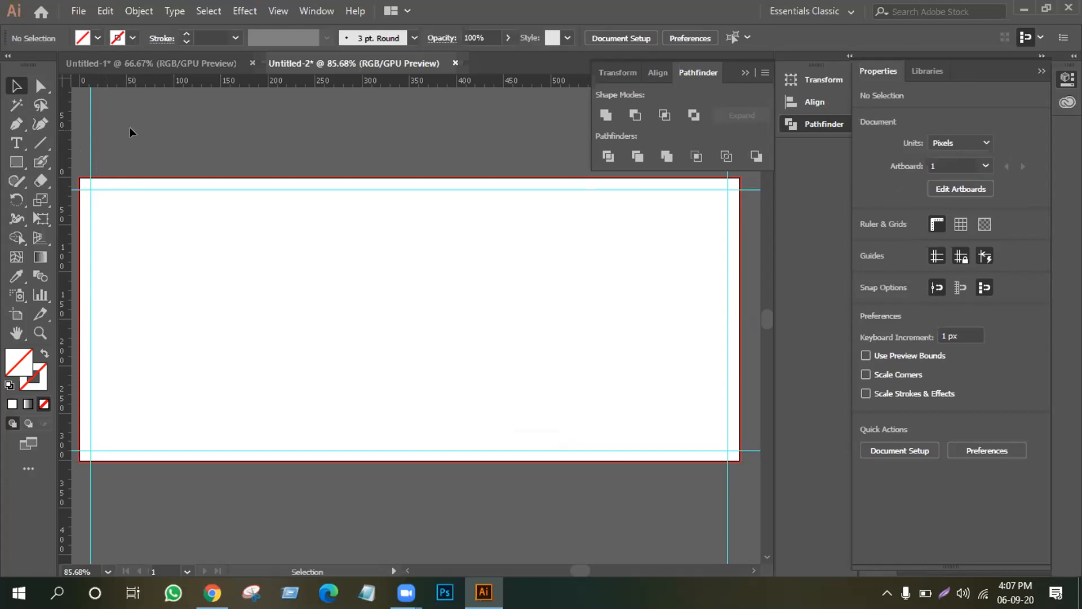
Open maxresdefault.jpg from the Desktop through File > Open.
click(83, 10)
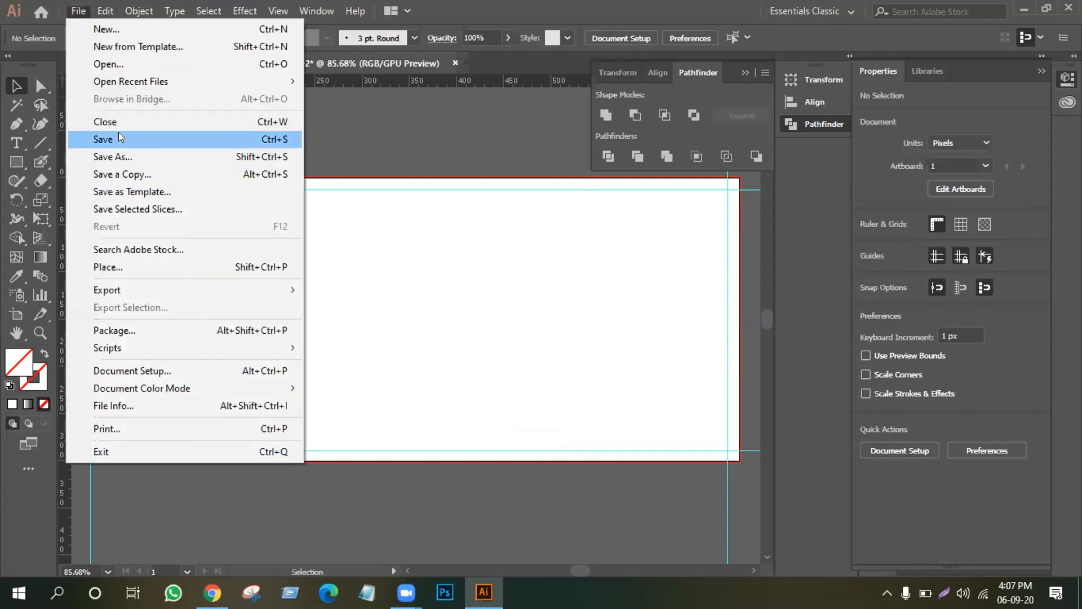
click(117, 65)
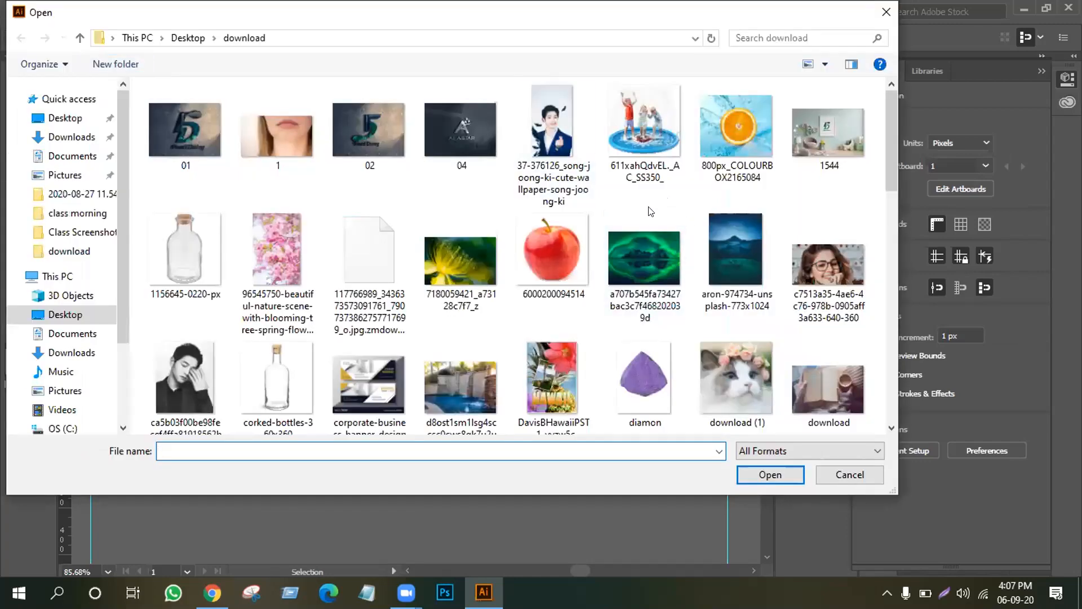
scroll(460, 237, down, 3)
scroll(459, 237, down, 5)
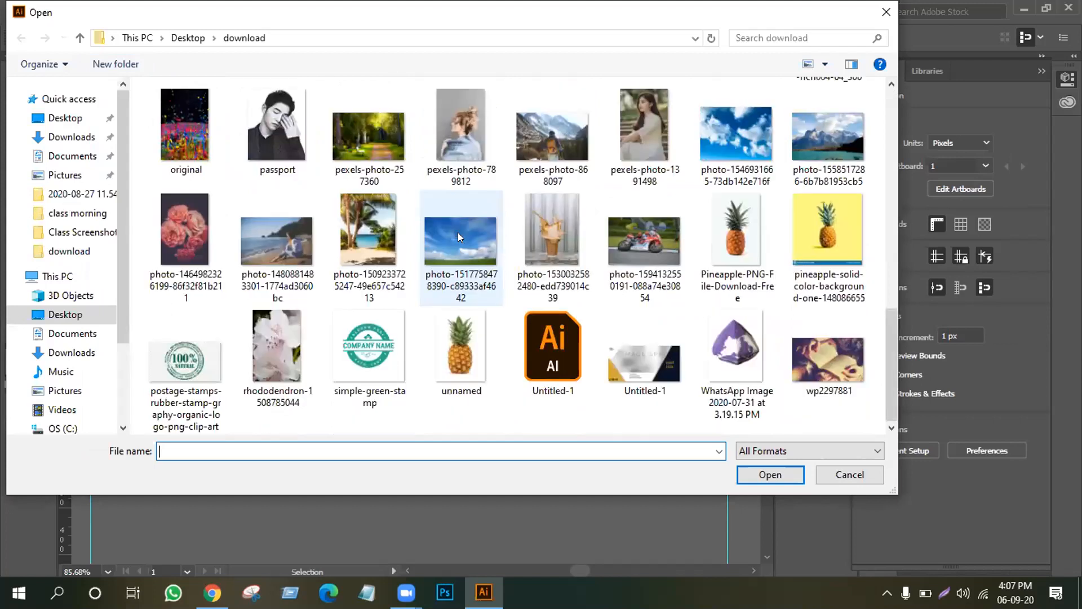
scroll(457, 232, up, 8)
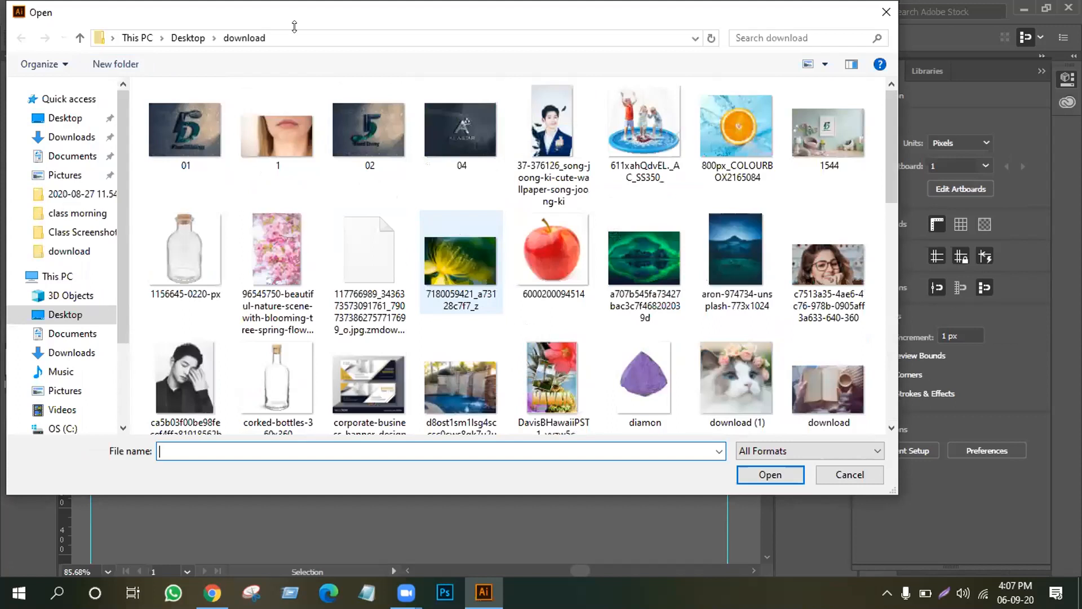
click(80, 38)
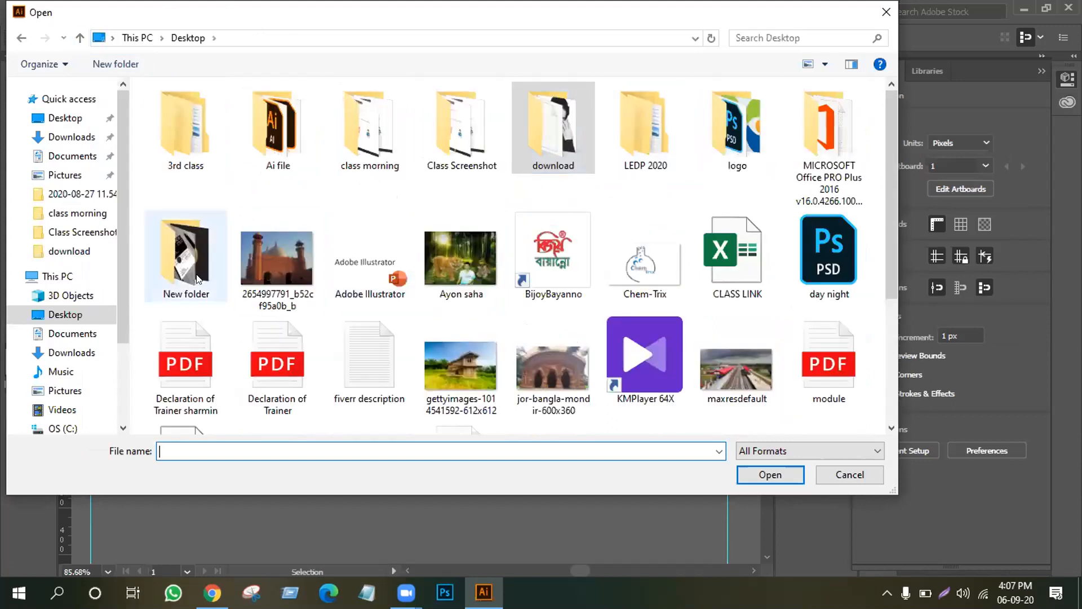
click(471, 251)
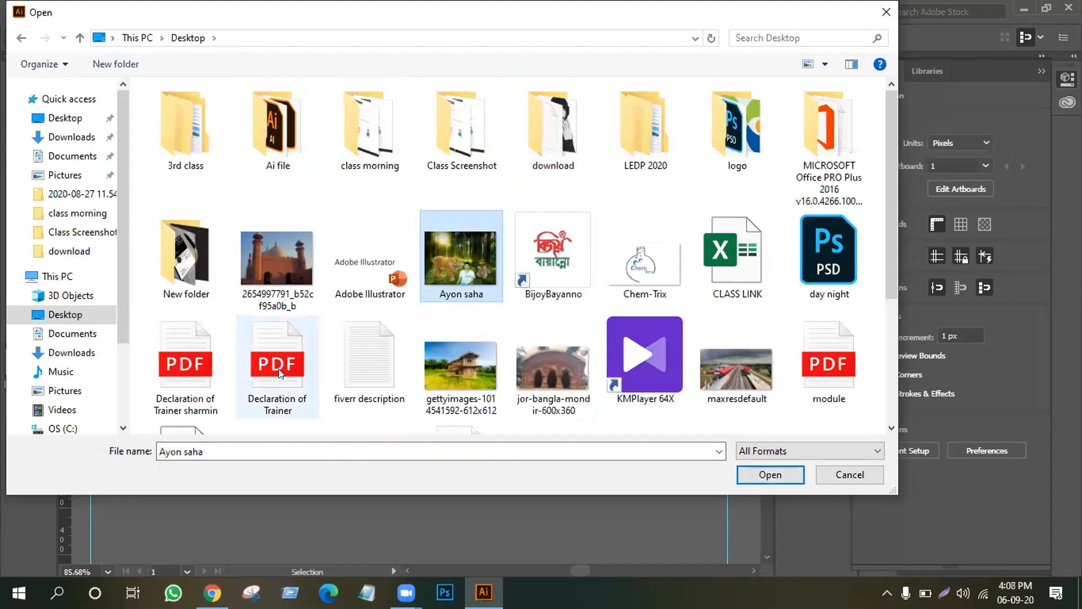
click(755, 384)
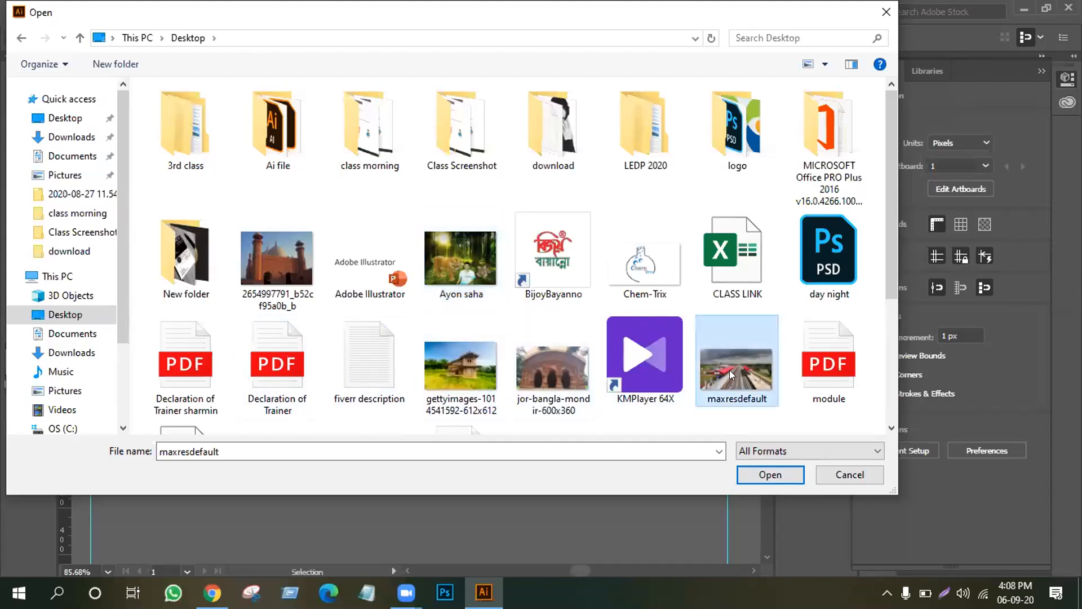
click(770, 476)
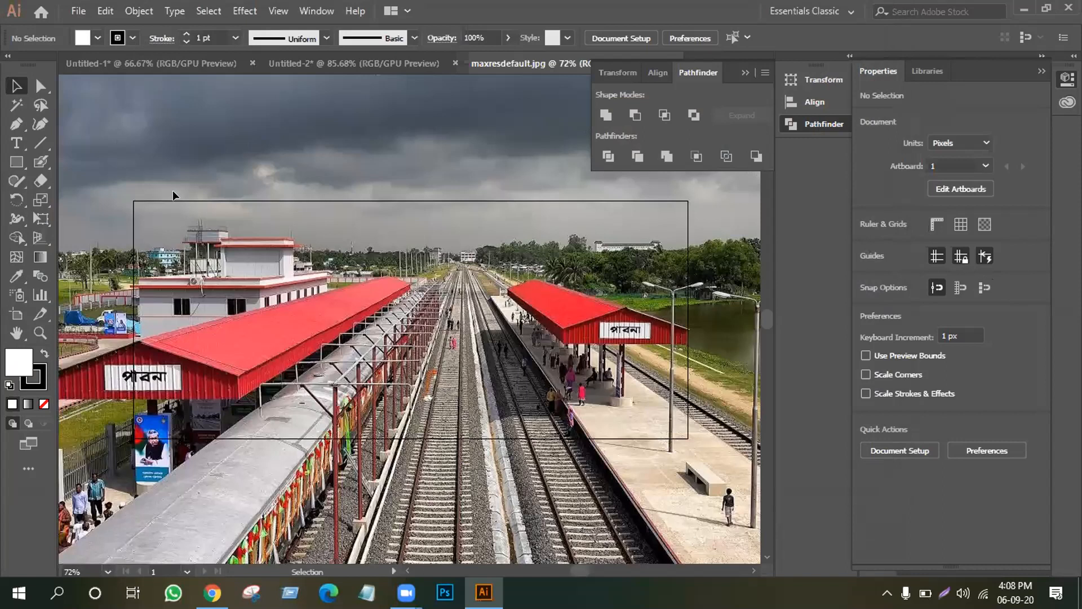
Drag the railway photo into Untitled-2 and resize it to 302 × 345 px on the left.
drag(190, 188, 552, 434)
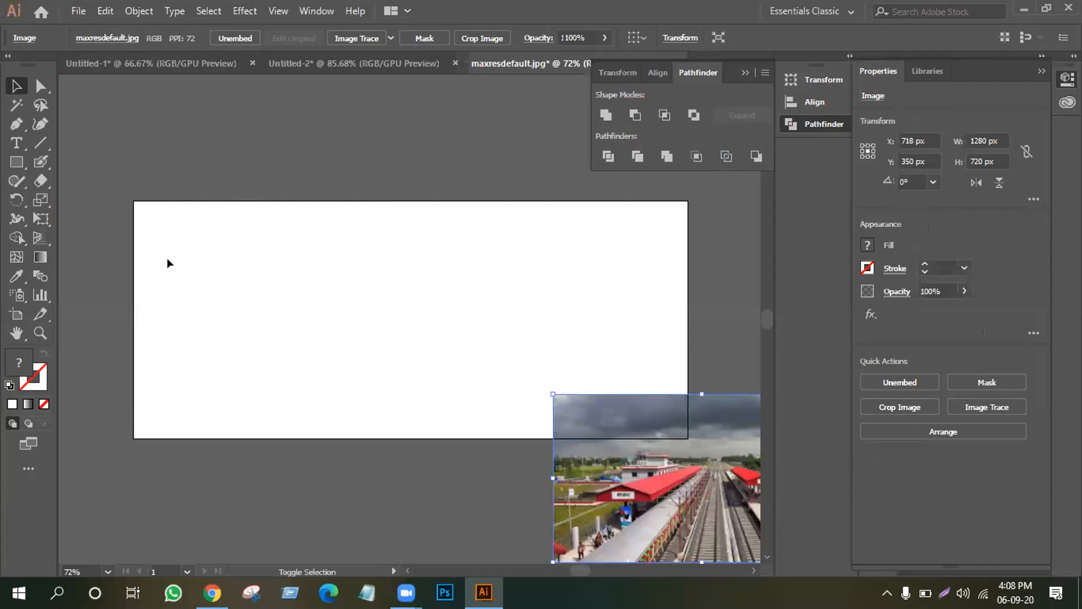
drag(222, 261, 256, 219)
drag(344, 63, 182, 246)
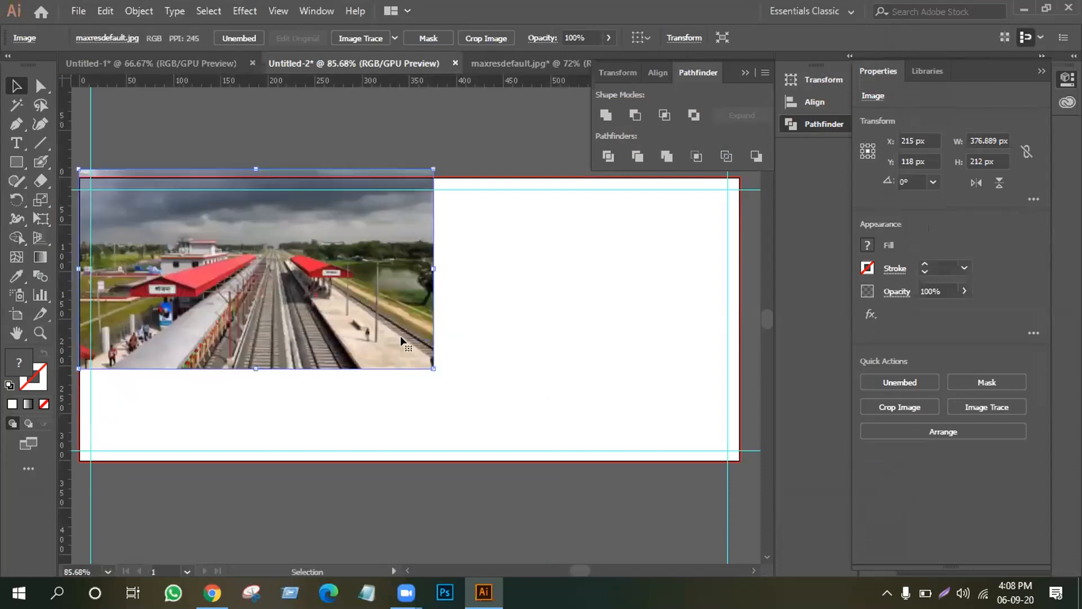
drag(256, 368, 248, 490)
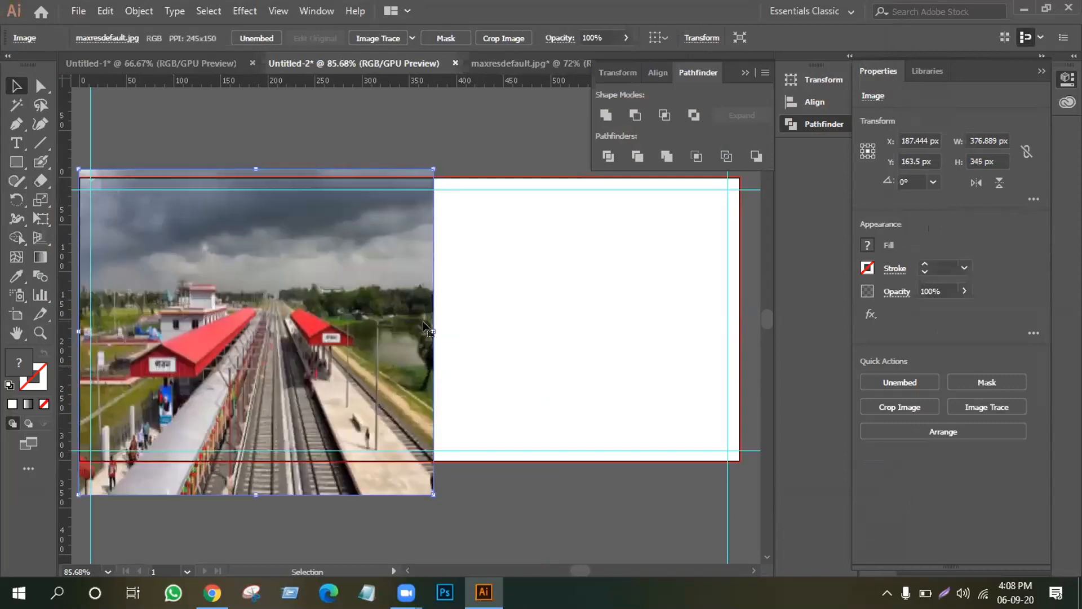
drag(435, 330, 362, 330)
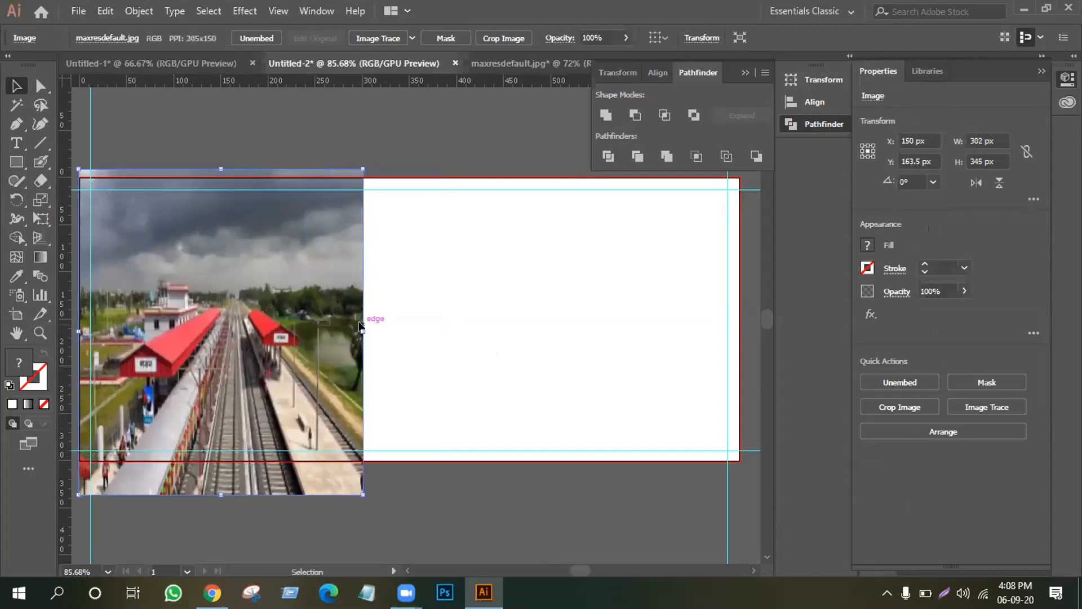
Deselect the photo and start a Pen outline at its top-left corner.
key(ctrl+shift+a)
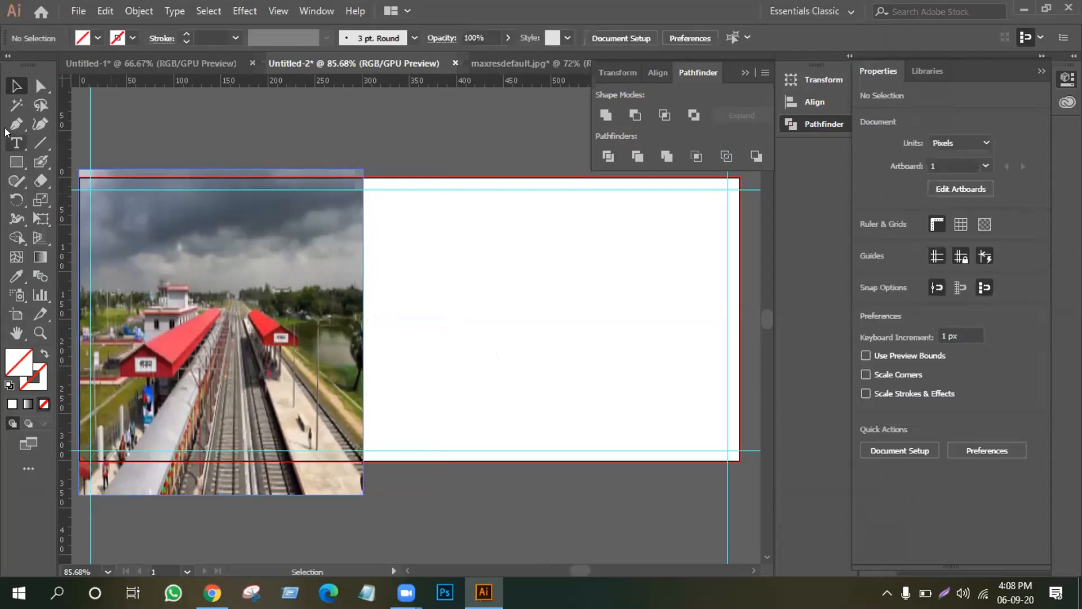
click(17, 124)
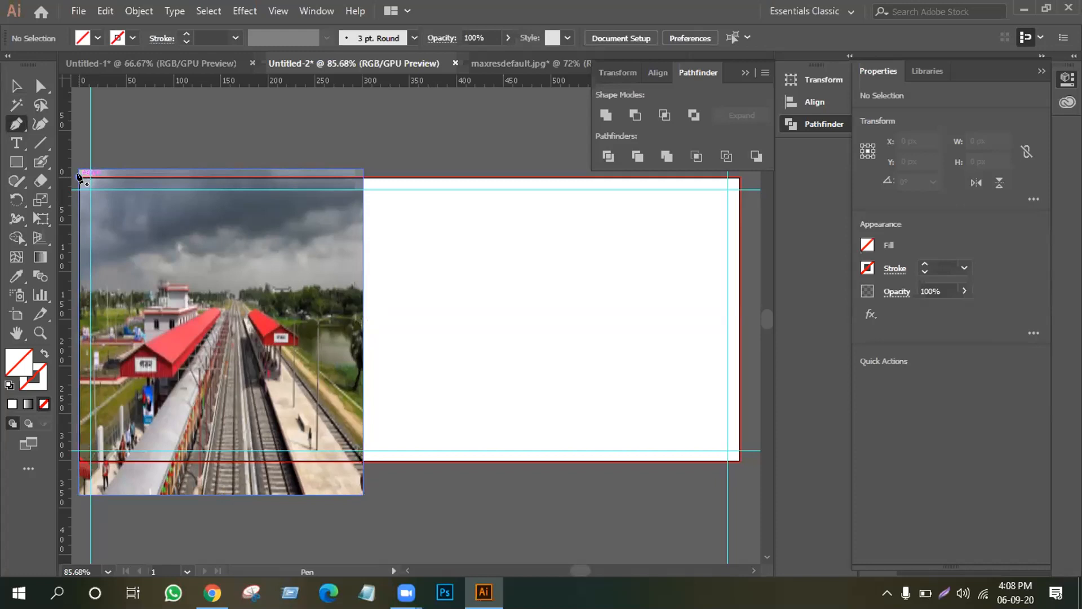
click(78, 177)
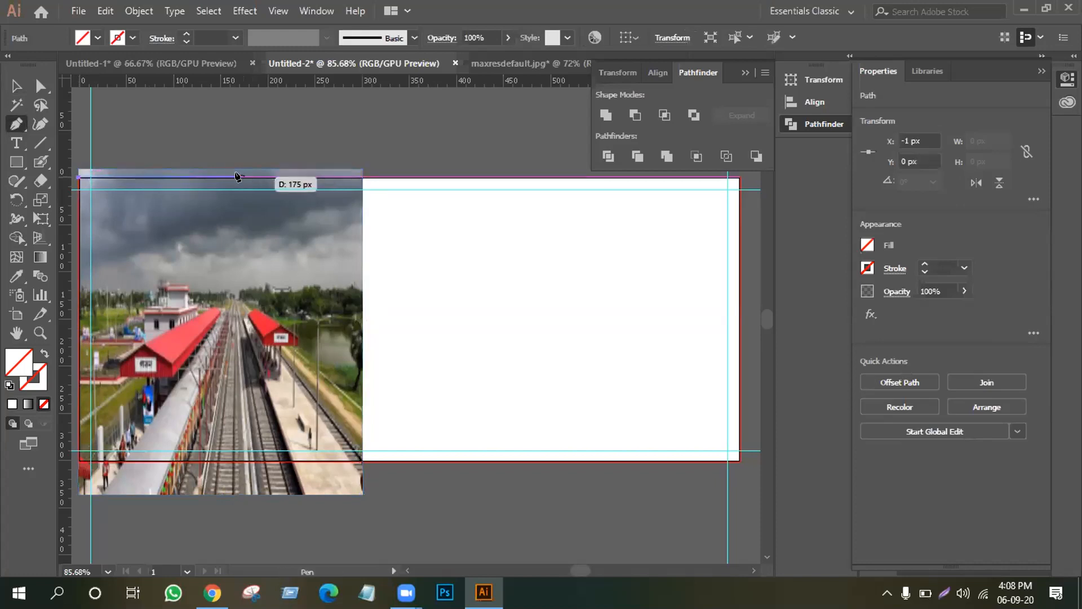
Draw a closed four-sided Pen outline with a diagonal right edge over the photo.
click(238, 177)
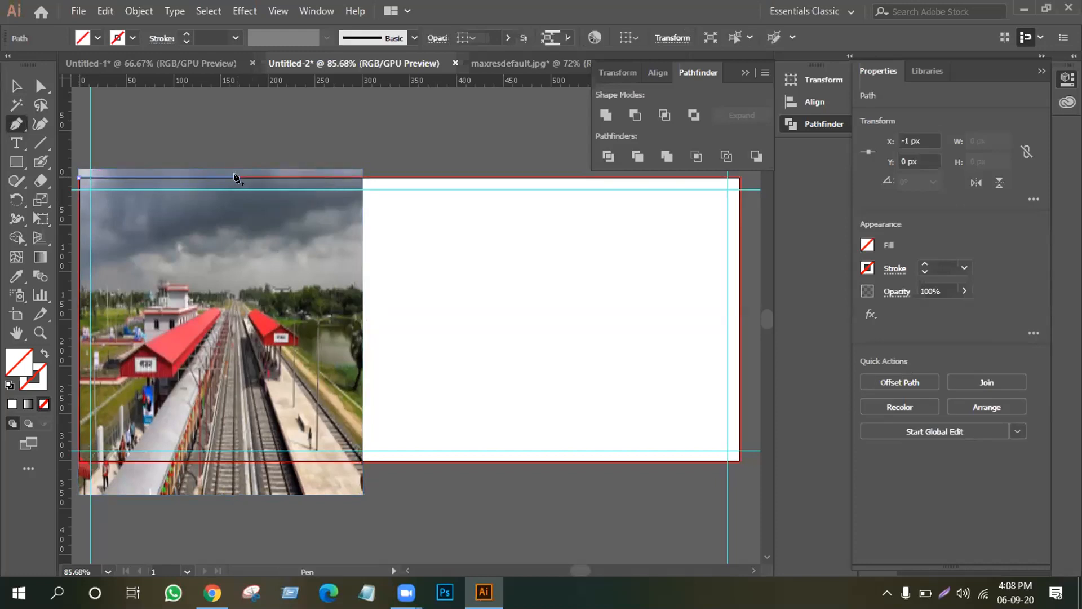
click(362, 460)
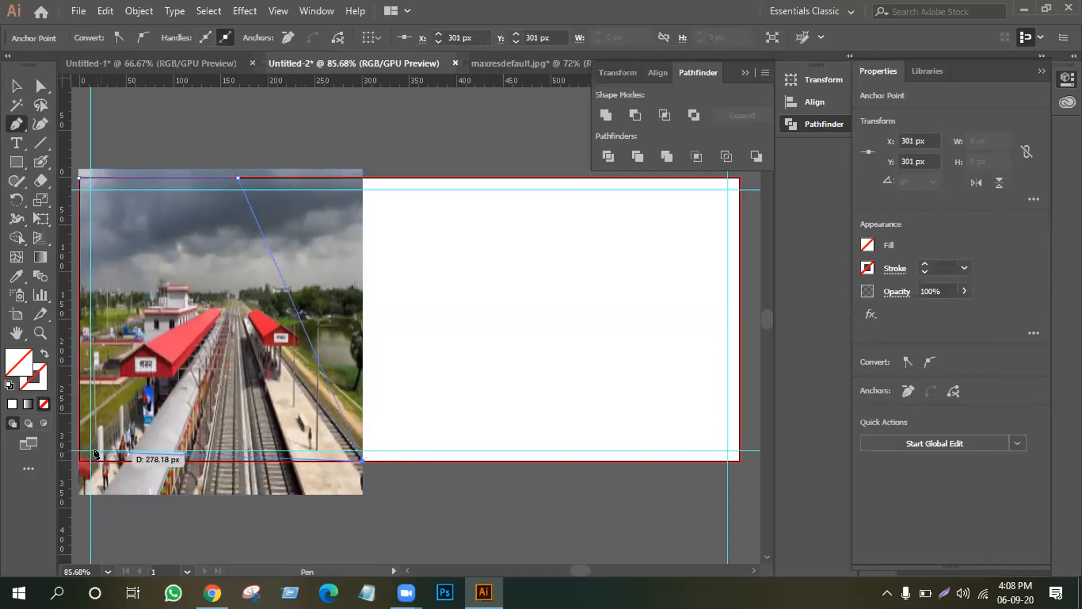
click(79, 461)
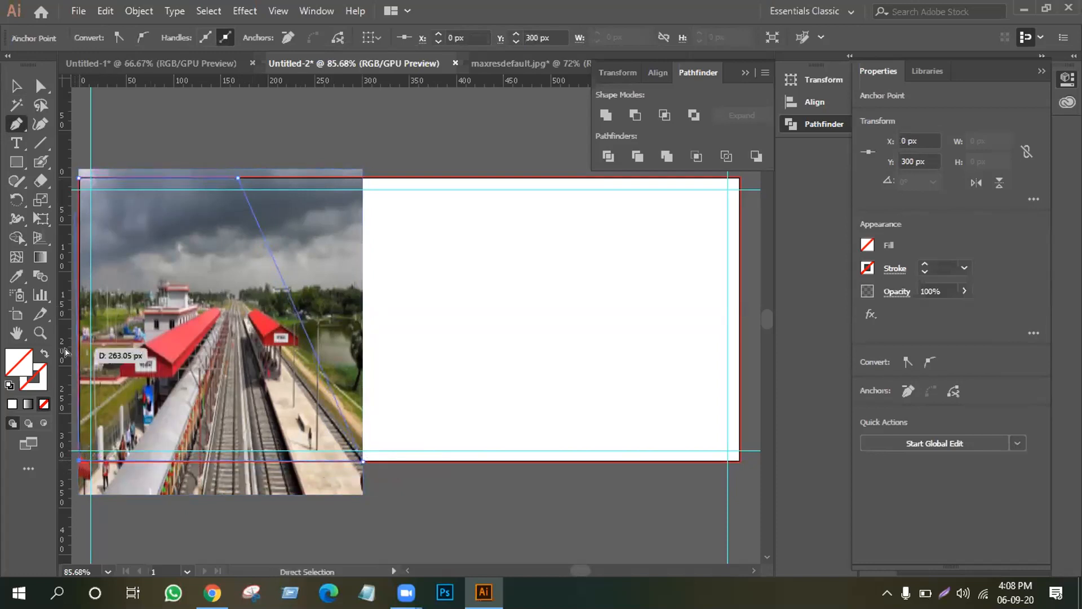
key(ctrl+z)
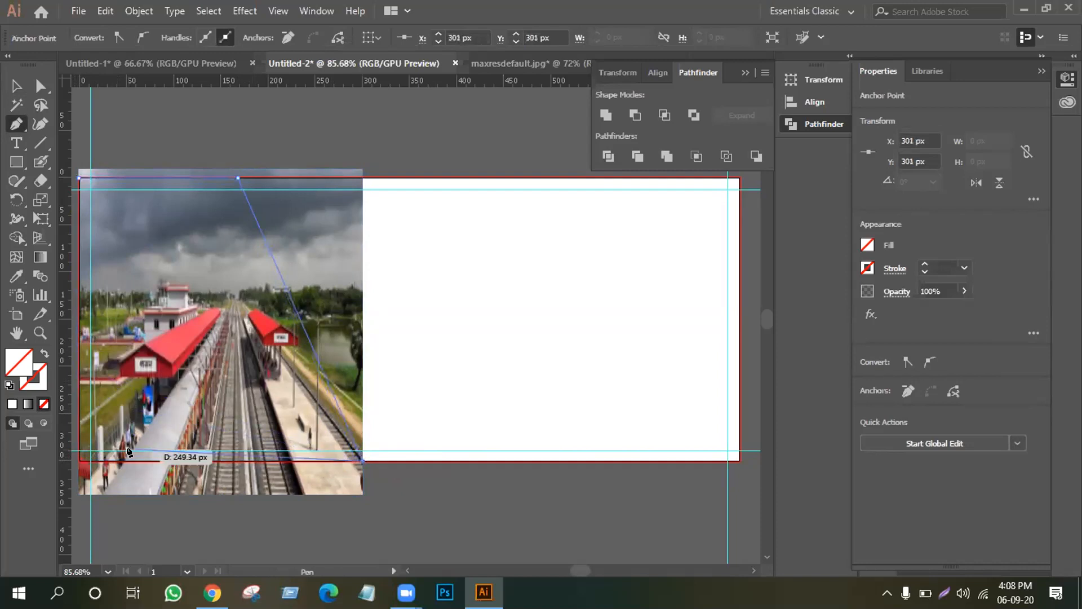
click(120, 462)
drag(120, 463, 78, 176)
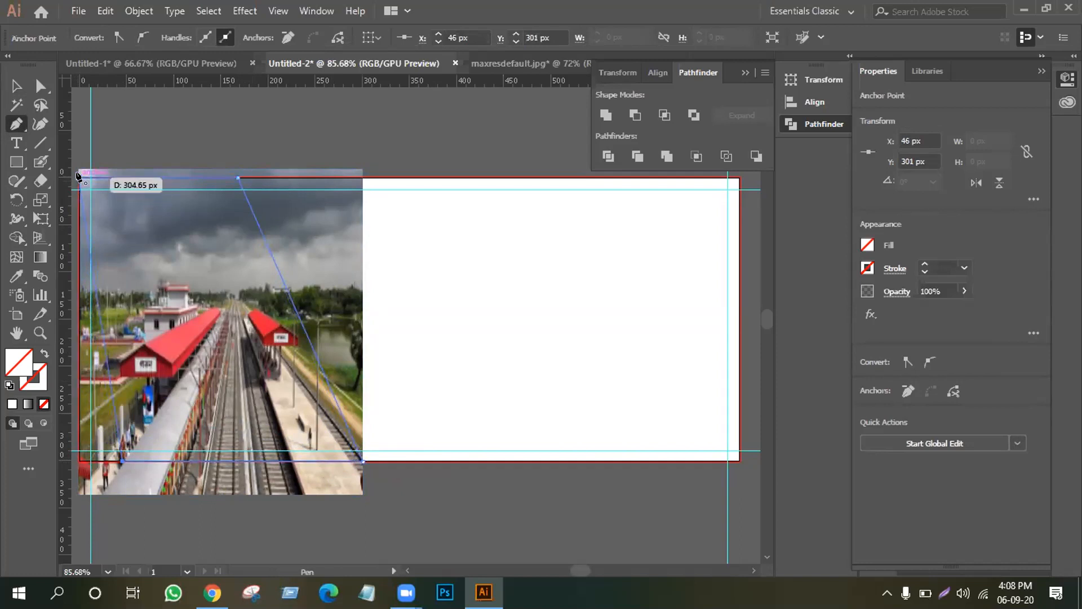
drag(77, 176, 77, 176)
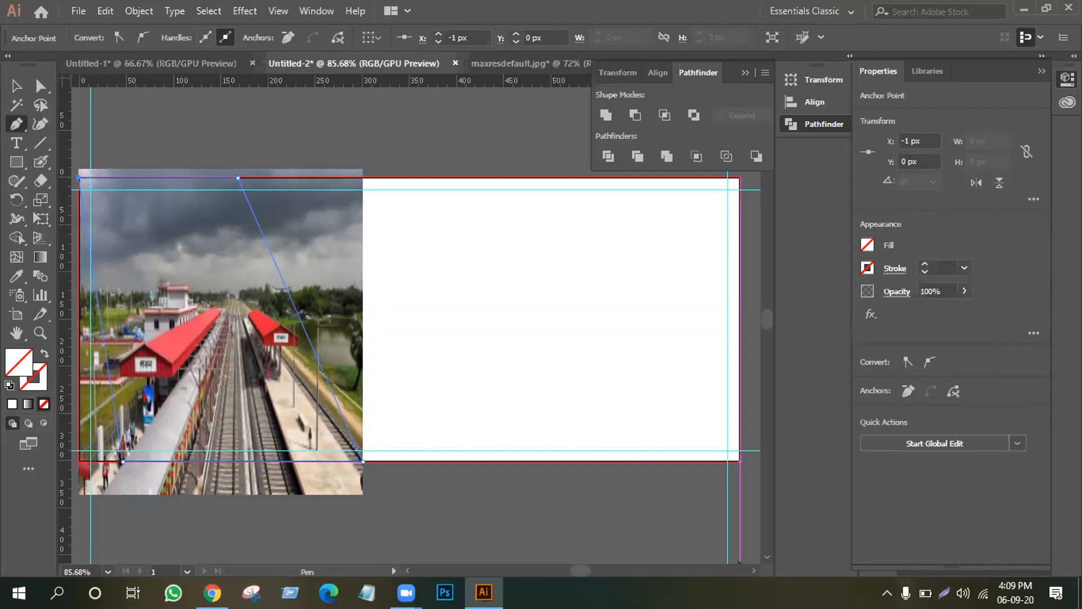
Select the outline and the photo together and apply Make Clipping Mask.
click(8, 85)
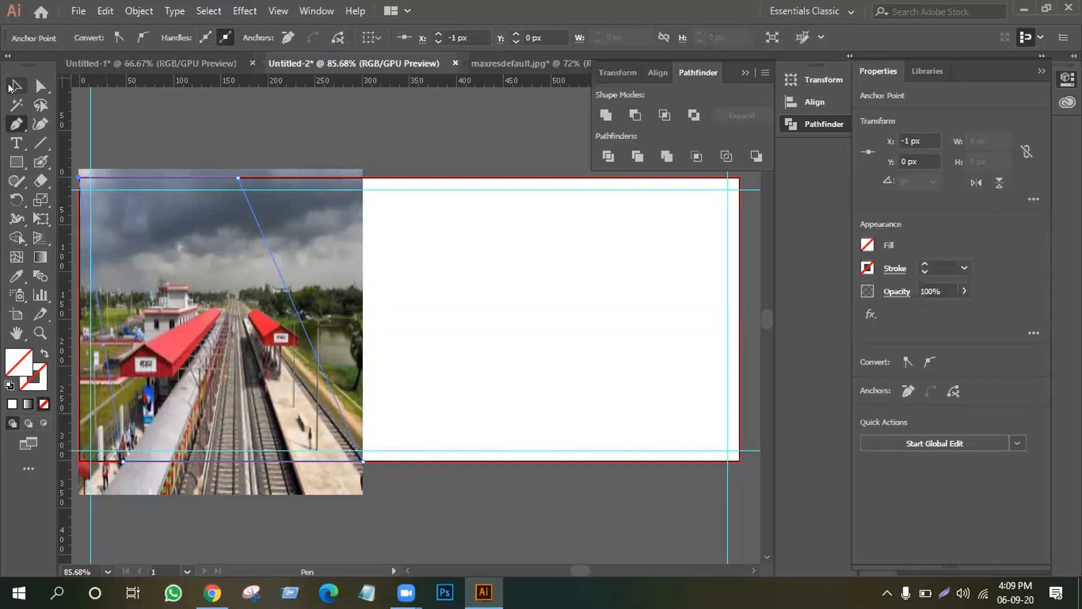
shift+click(210, 283)
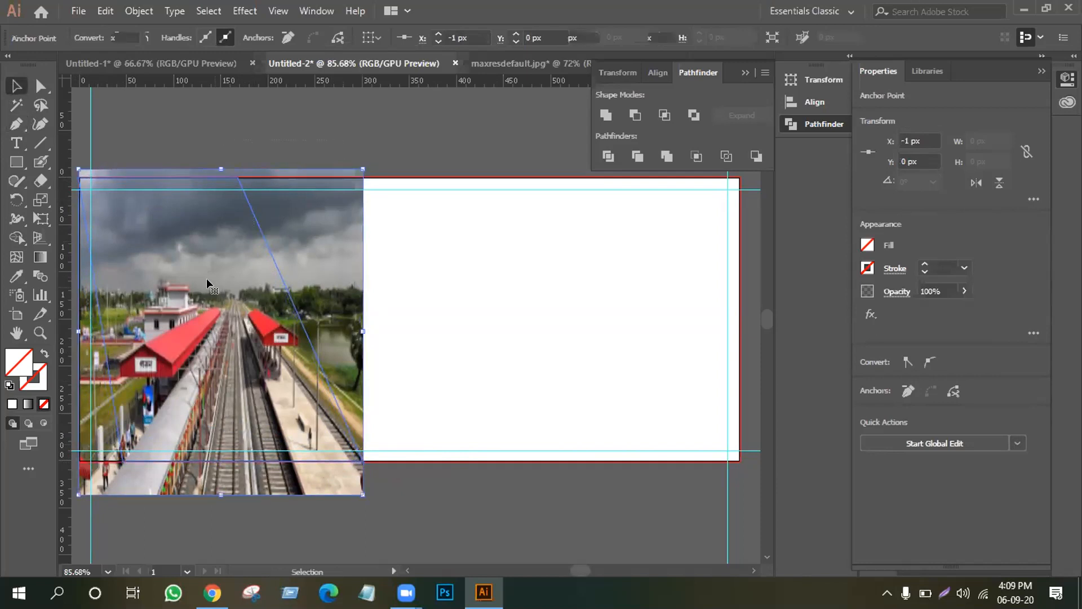
right_click(206, 258)
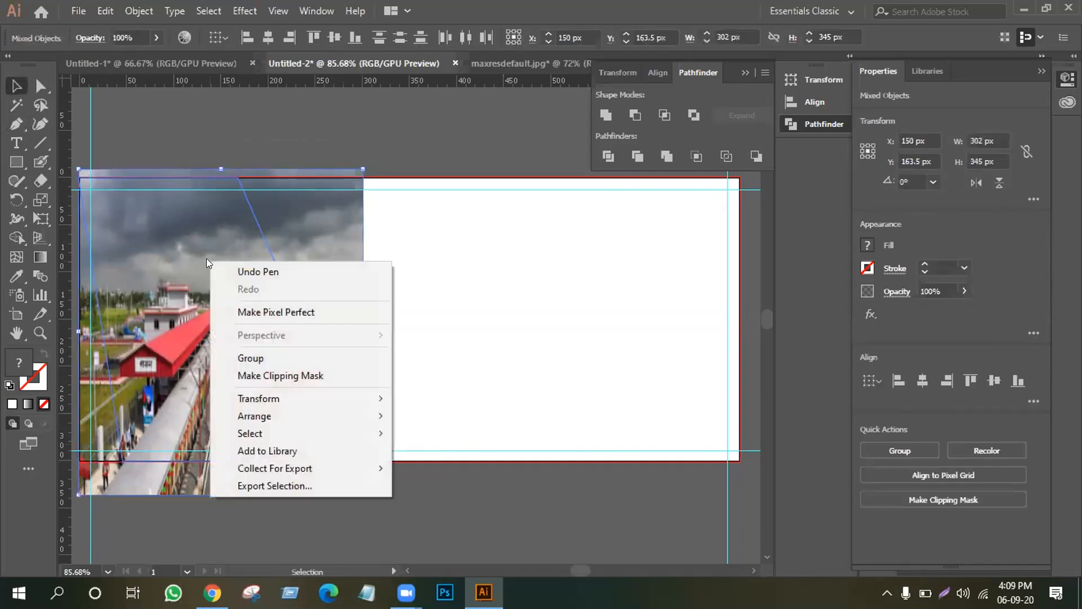
click(253, 375)
click(295, 166)
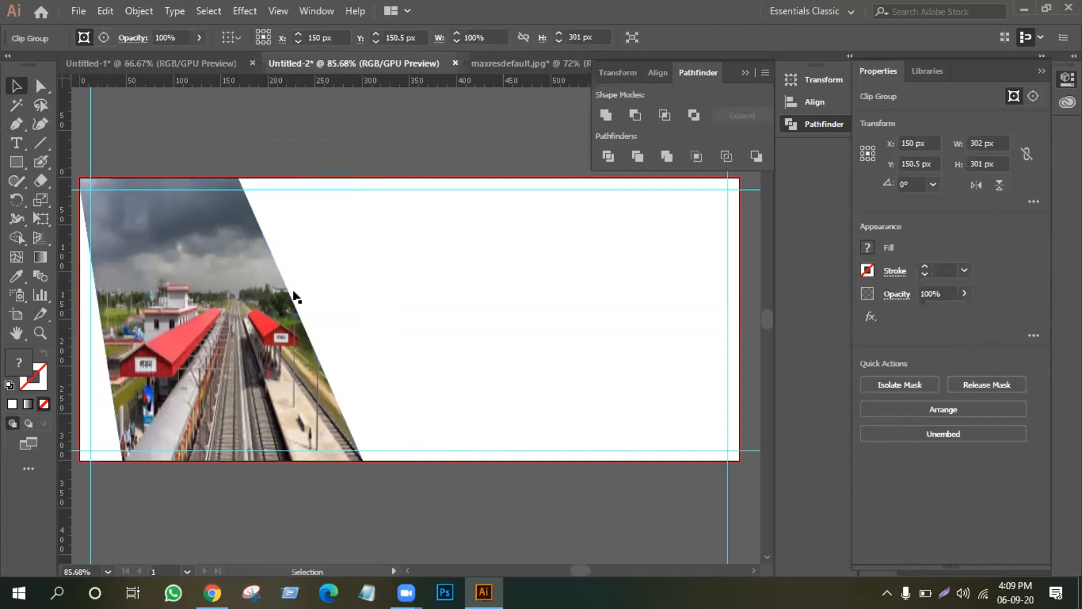
click(305, 385)
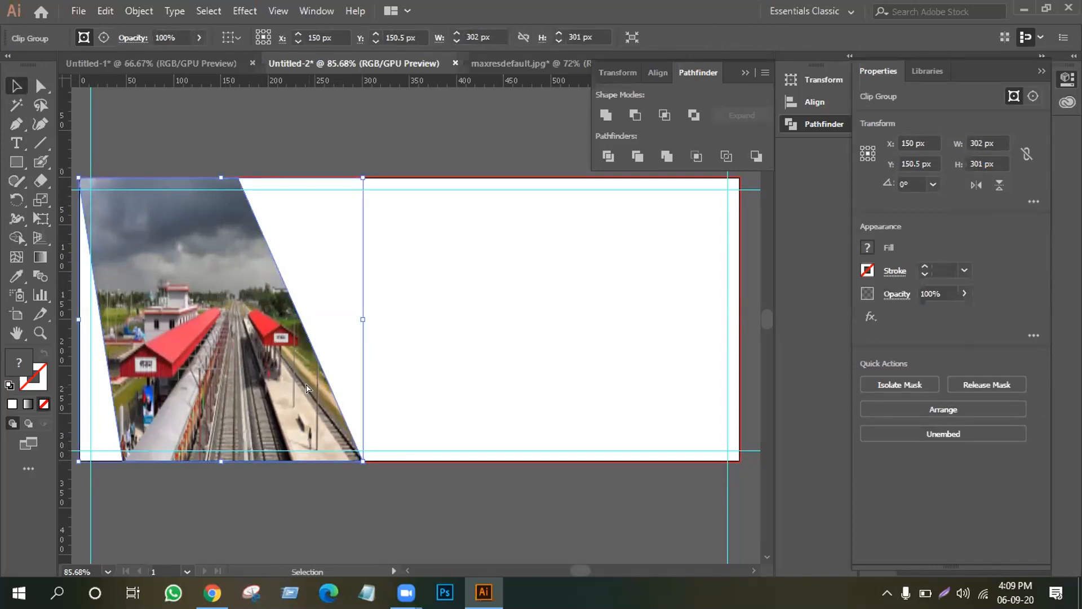
key(ctrl+2)
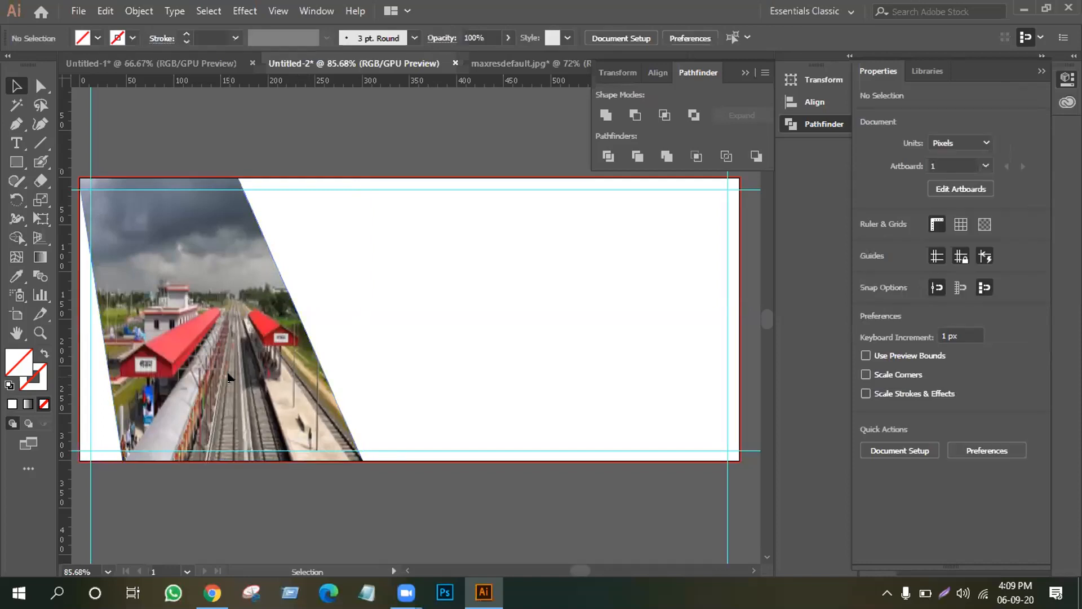
Draw a hexagon beside the photo's slanted edge with a black 1 pt outline.
click(16, 162)
click(55, 219)
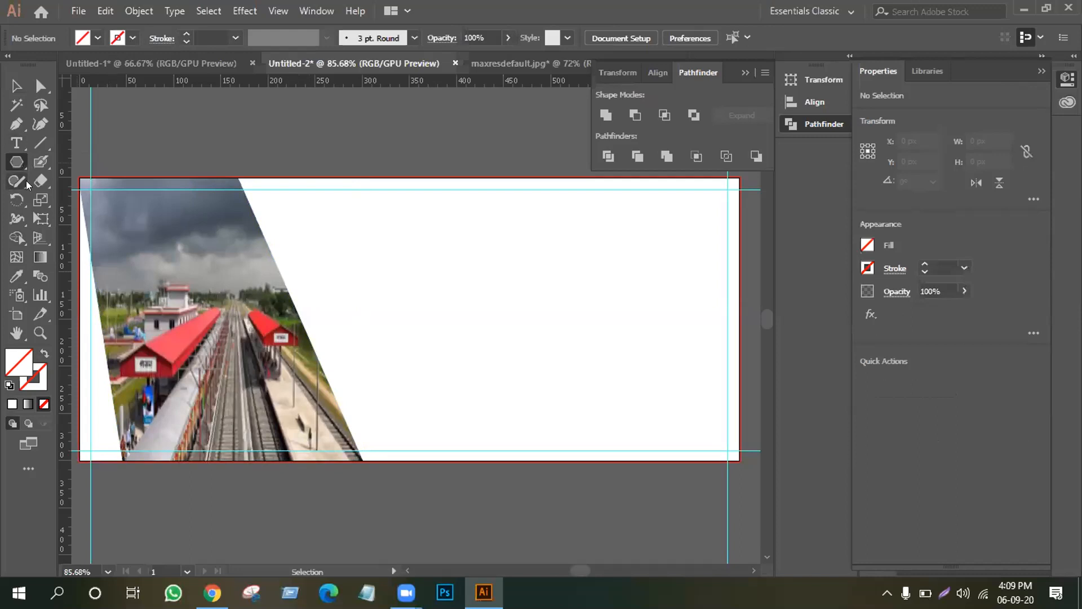
click(17, 160)
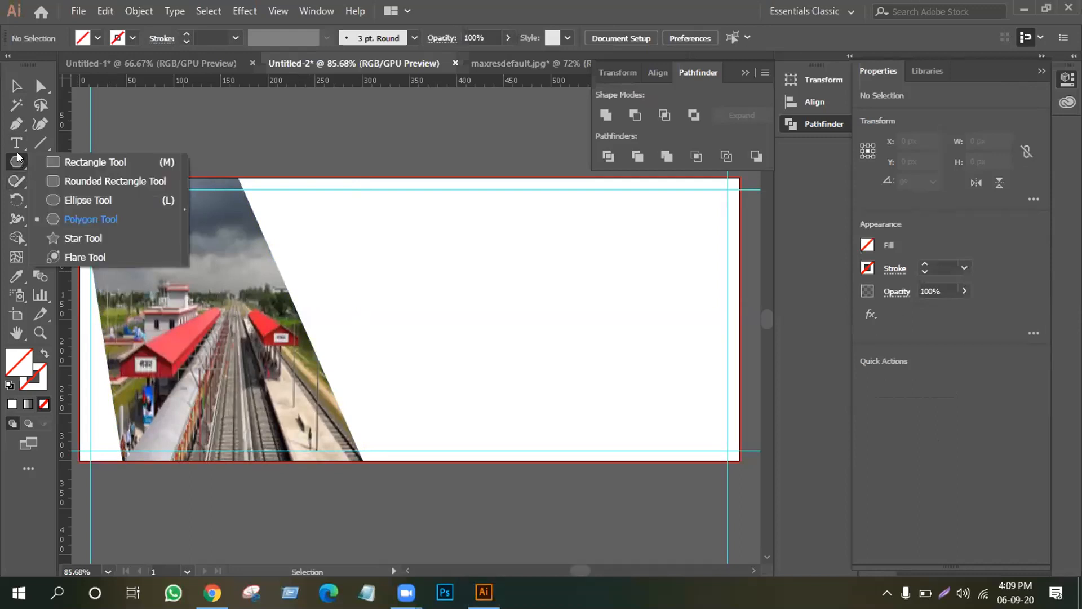
click(68, 221)
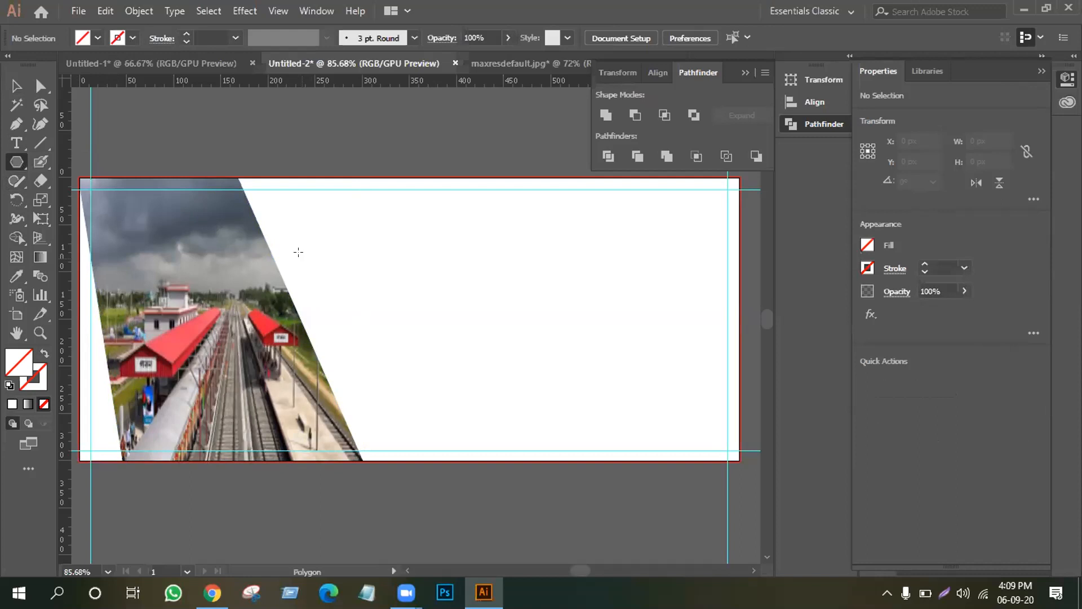
drag(276, 249, 332, 292)
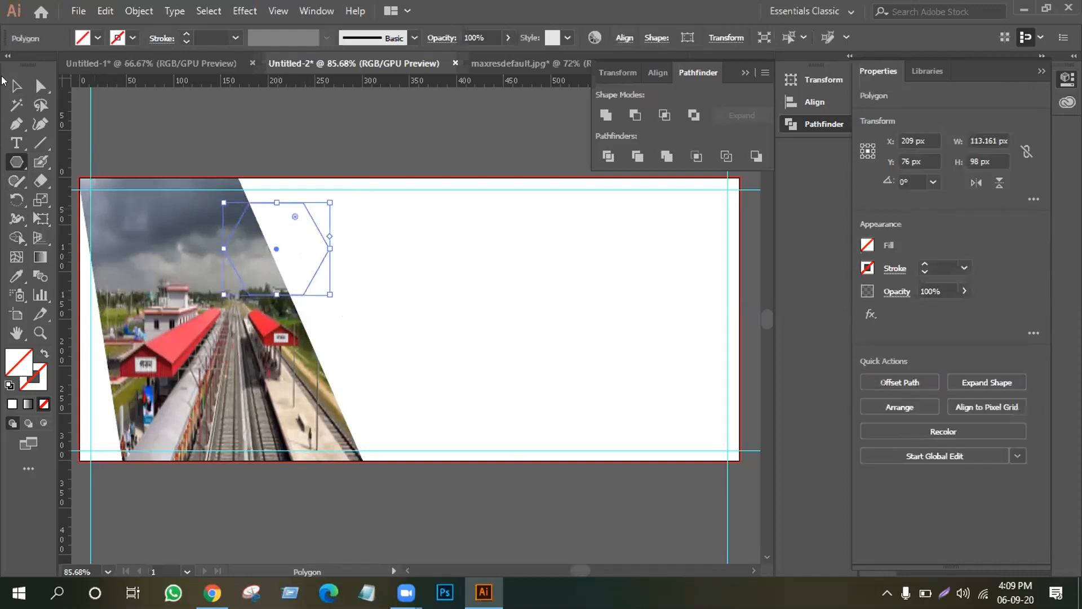
click(10, 87)
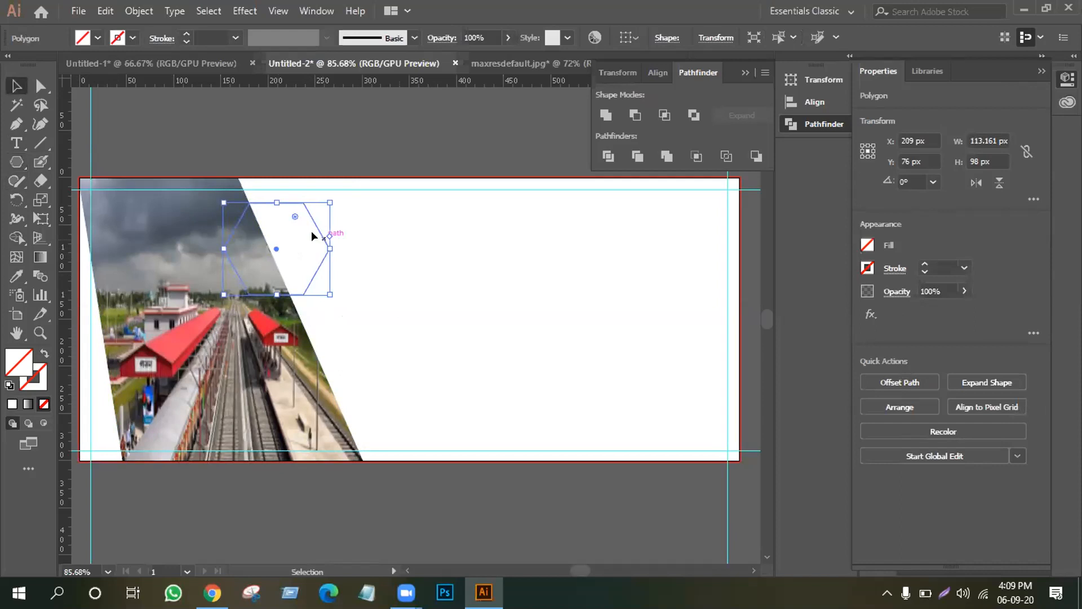
click(184, 28)
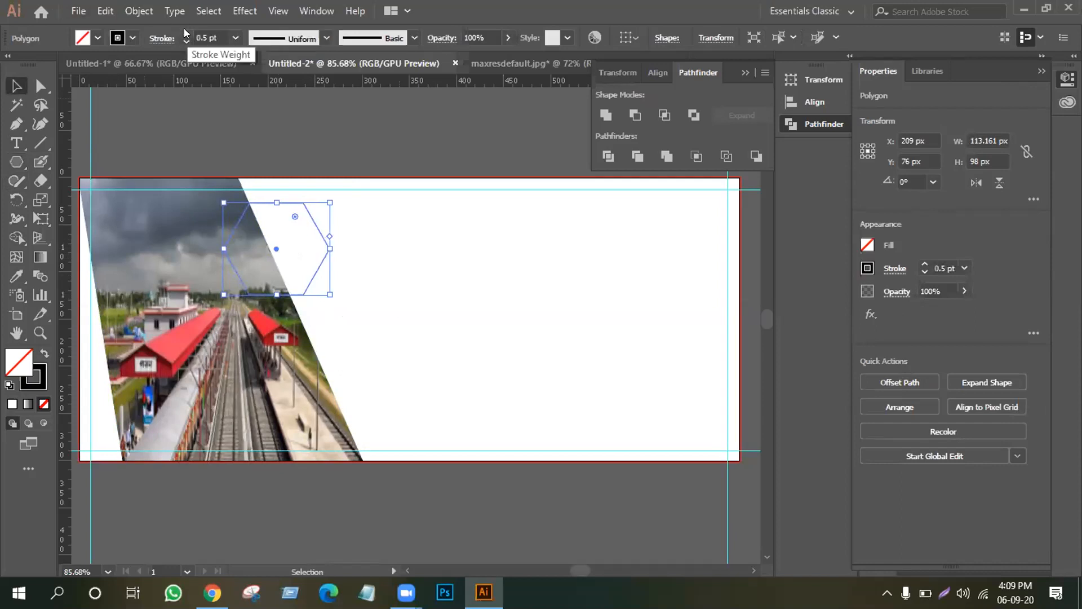
click(183, 29)
click(184, 33)
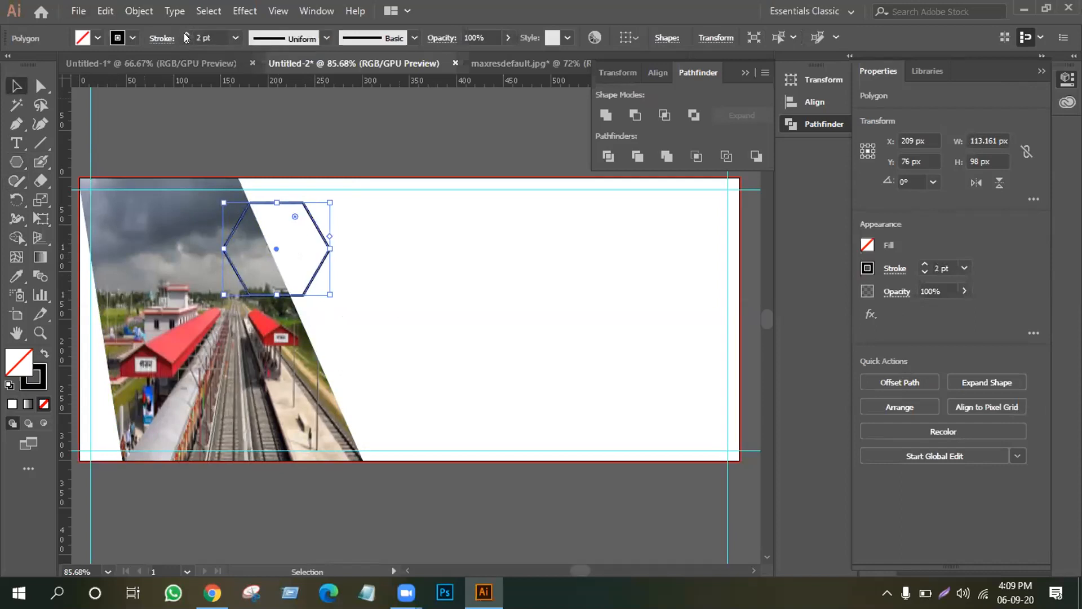
click(185, 41)
click(423, 198)
Move the hexagon right and Alt-drag a copy of it further right.
drag(324, 237, 434, 221)
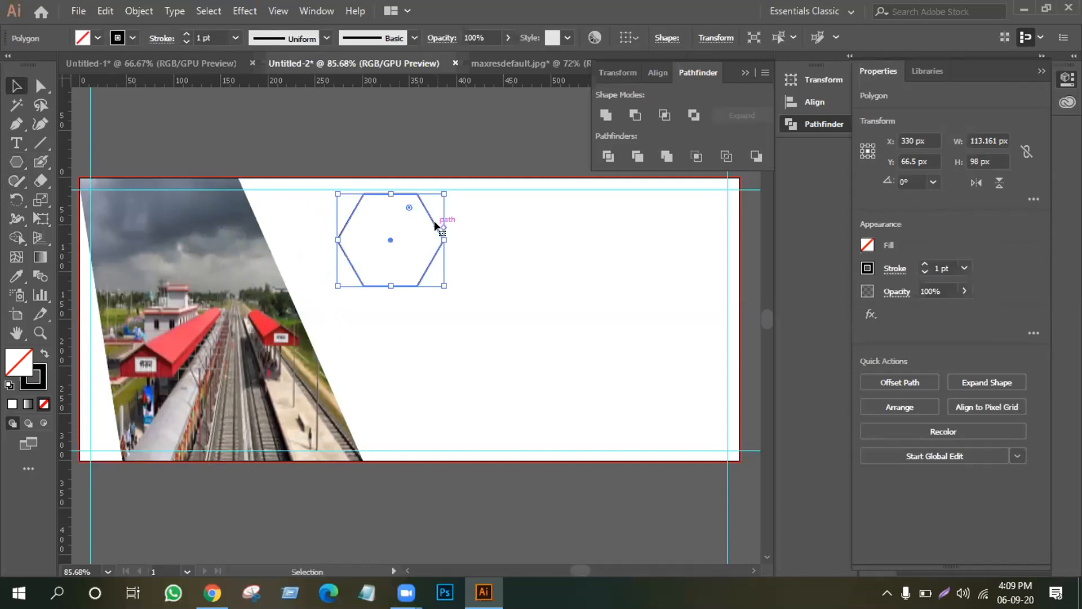
drag(435, 222, 581, 227)
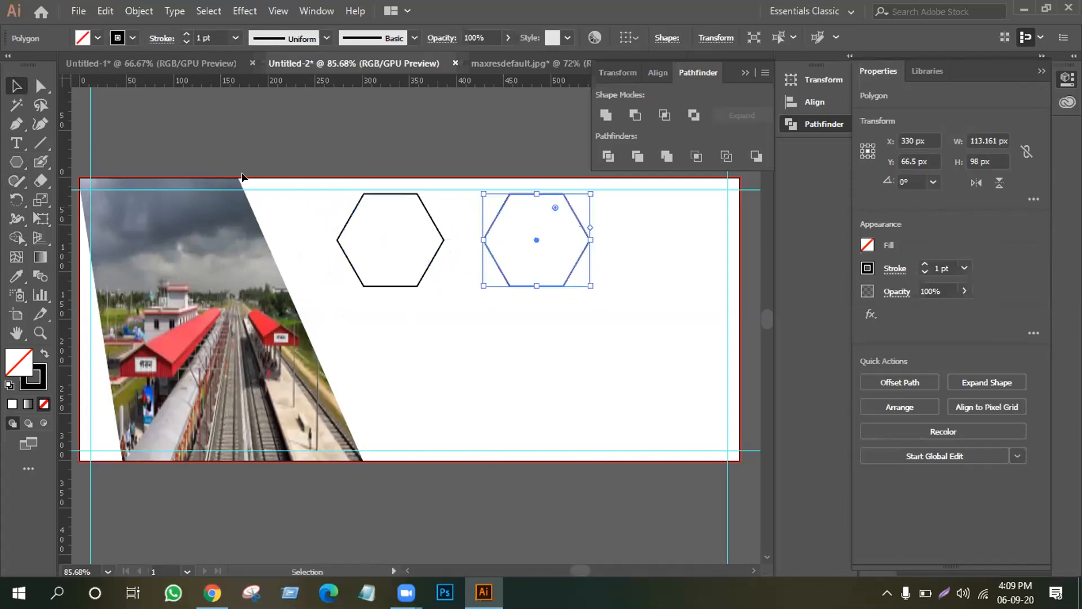
click(79, 11)
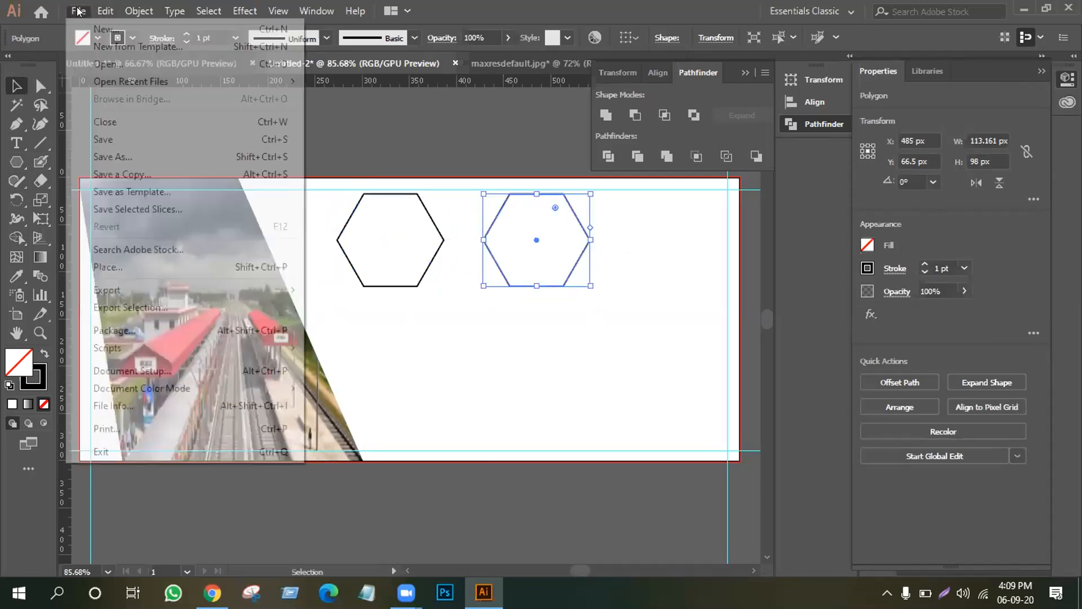
Open jor-bangla-mondir-600x360 and drag the temple photo into the banner document.
click(100, 66)
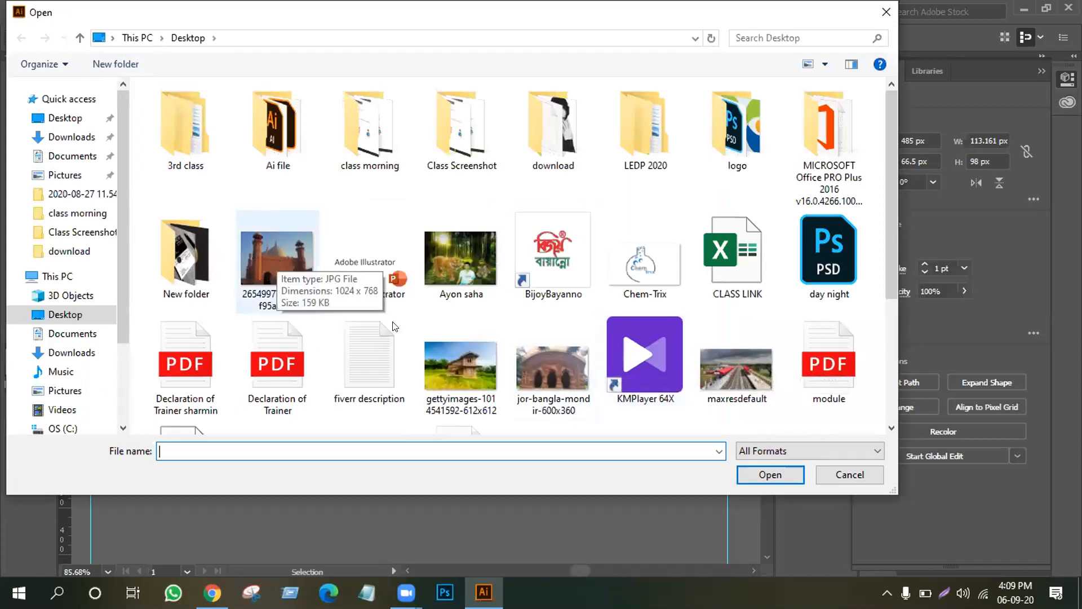
click(549, 362)
click(770, 475)
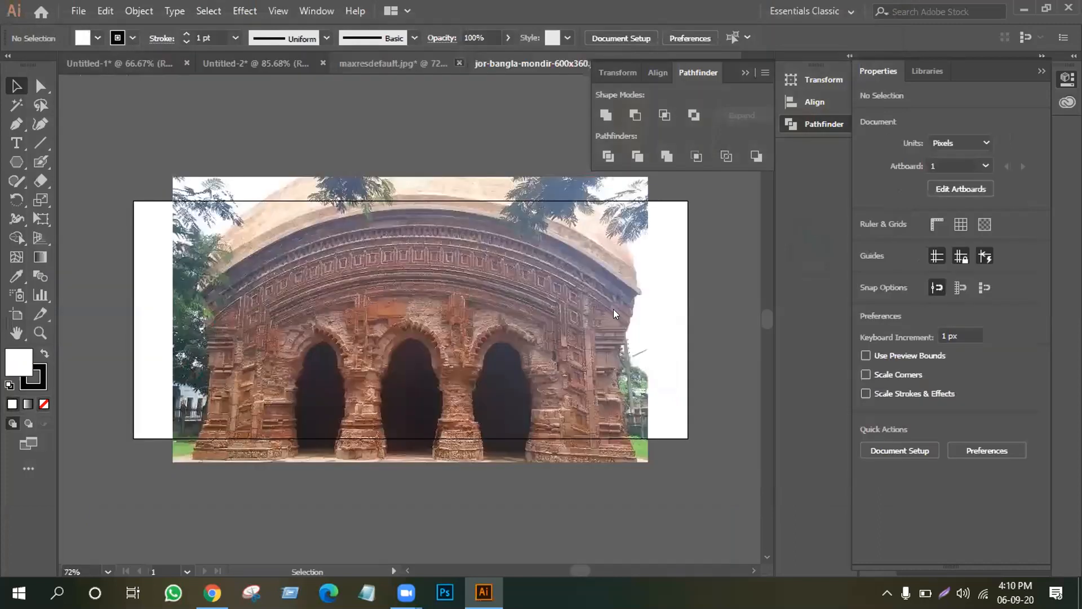
drag(614, 309, 287, 235)
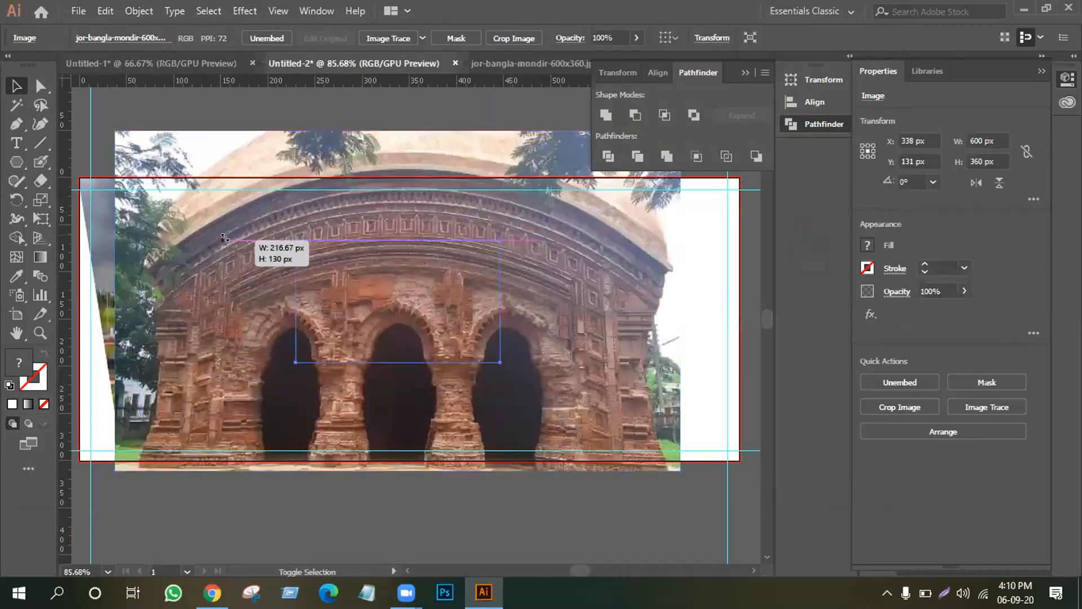
Move the left hexagon over the temple photo and attempt a clipping mask, dismissing the error.
drag(394, 194, 396, 263)
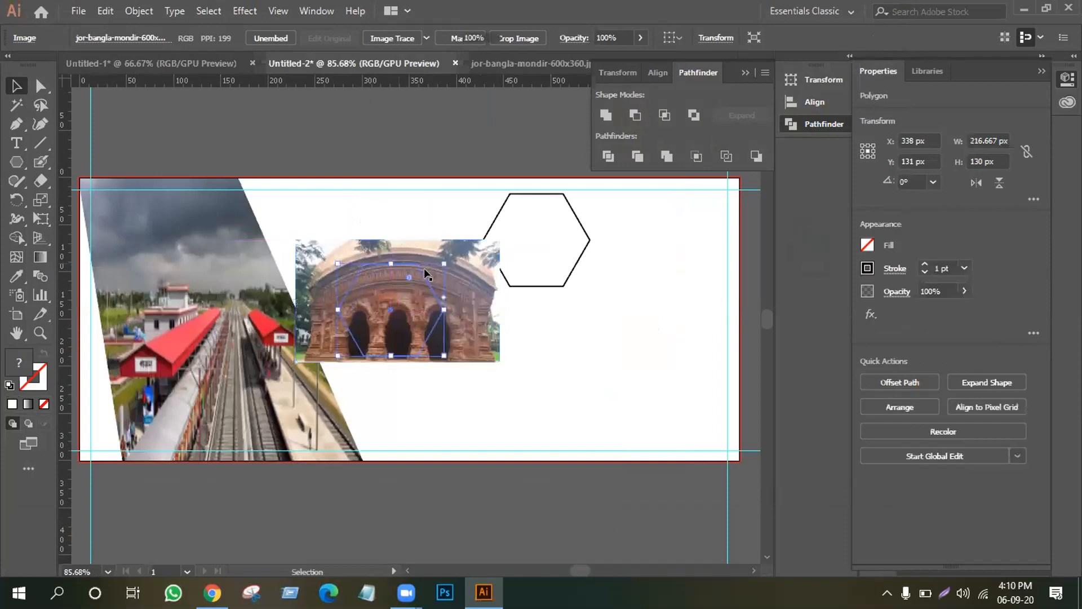
click(378, 175)
drag(415, 212, 357, 361)
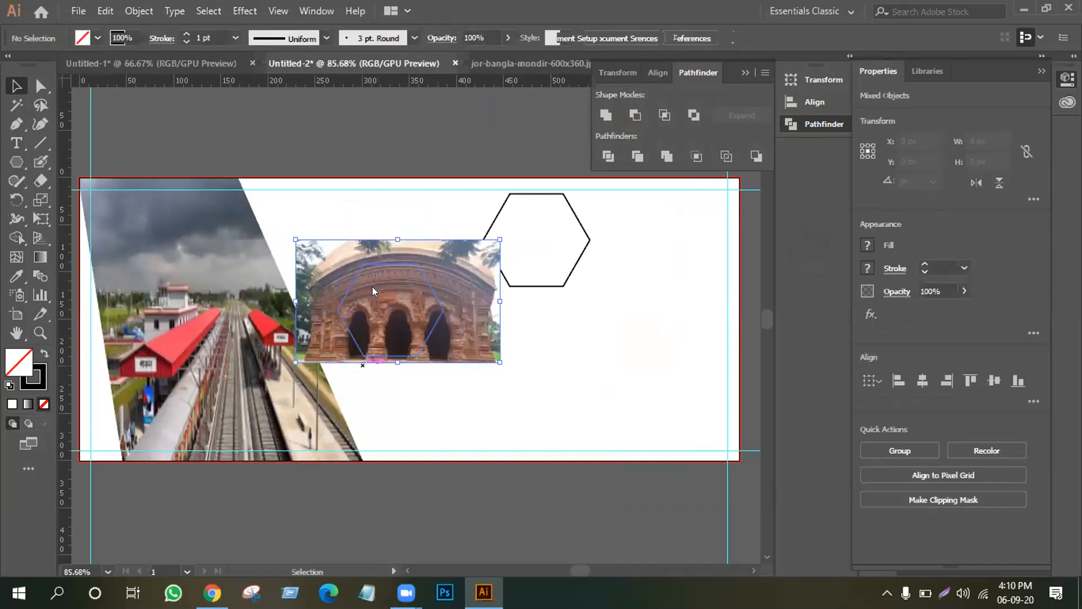
right_click(372, 288)
click(419, 405)
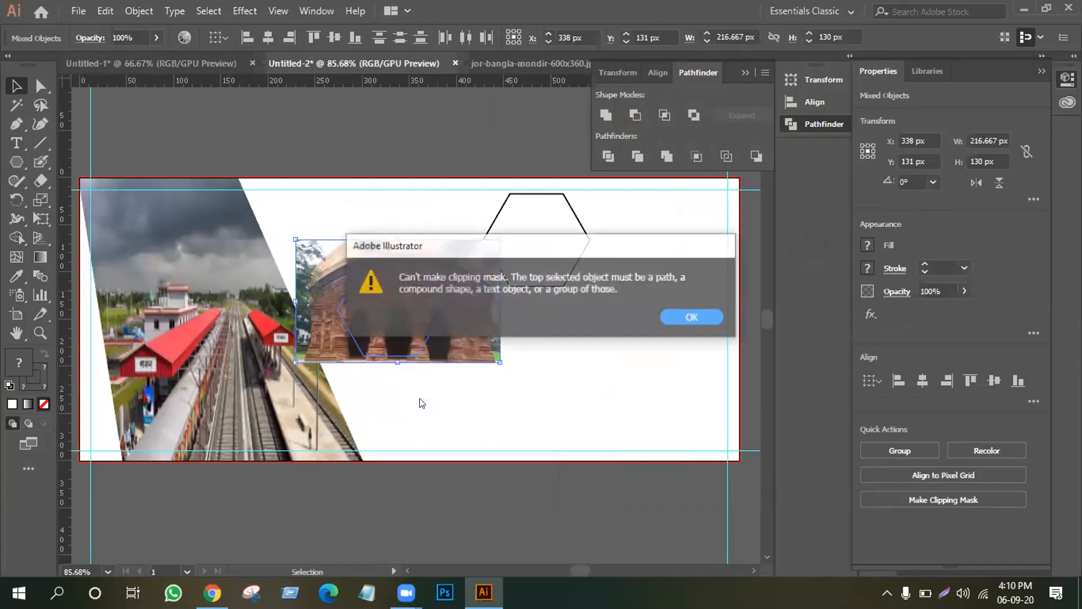
click(692, 318)
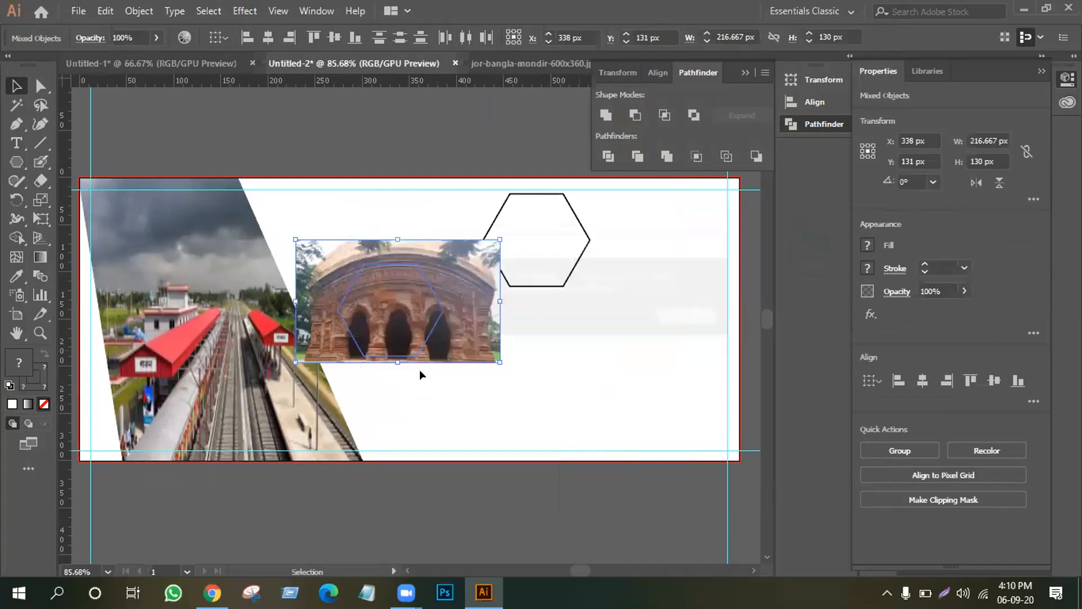
click(462, 431)
Send the temple photo to the back and clip it to the hexagon.
right_click(409, 328)
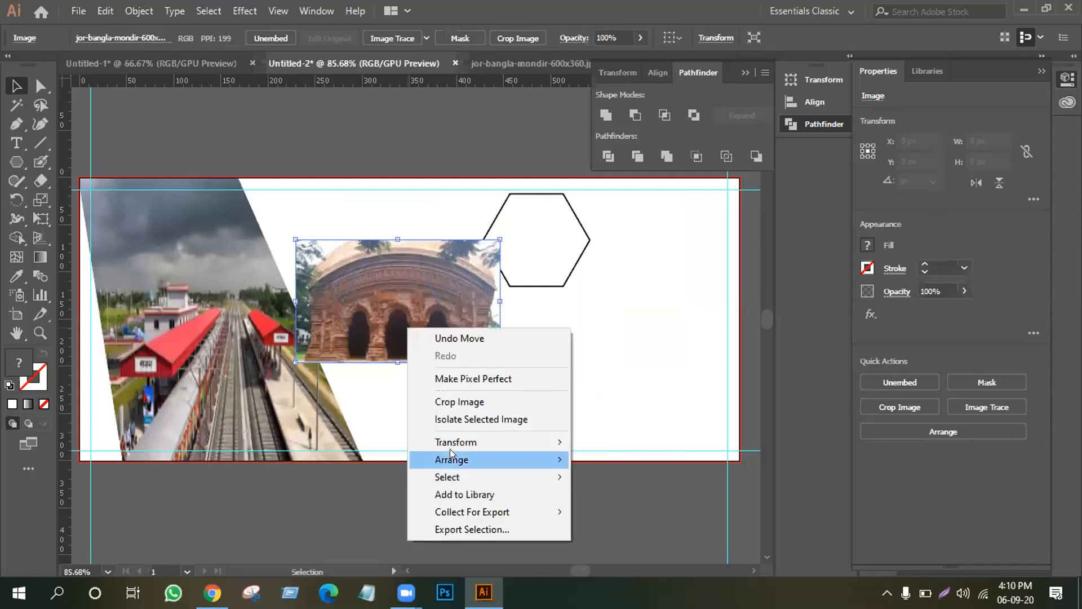
mouse_move(498, 461)
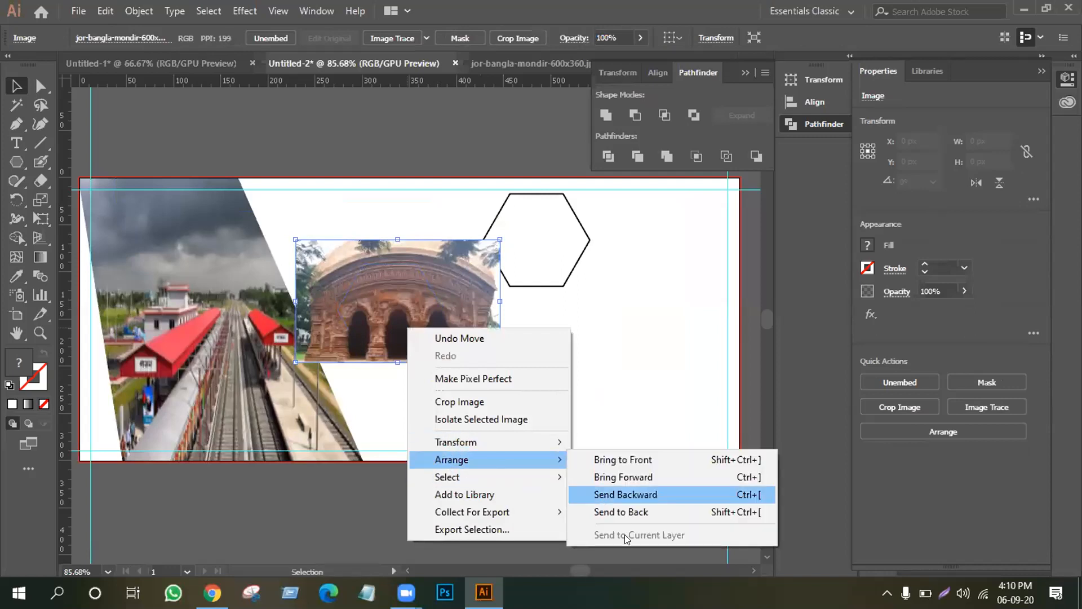
click(616, 513)
click(410, 231)
drag(426, 201, 359, 321)
right_click(387, 273)
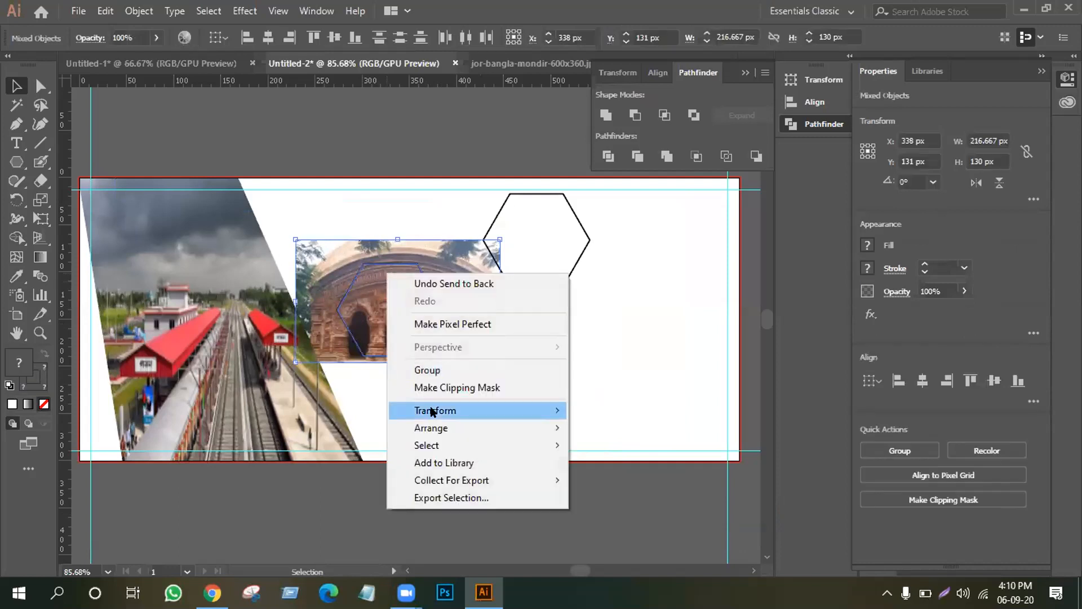
click(432, 386)
click(432, 384)
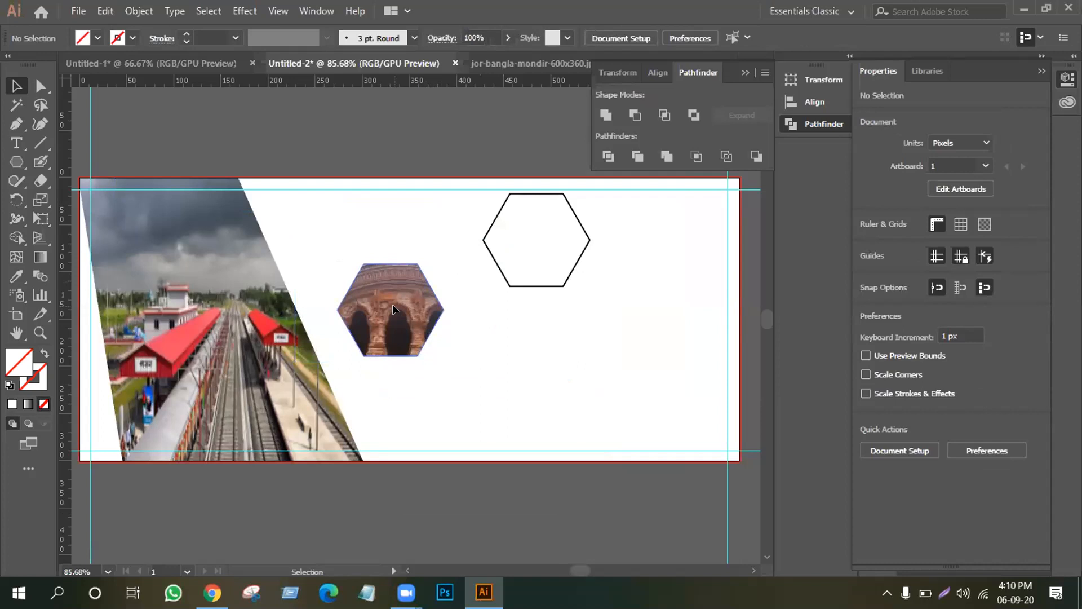
Duplicate the hexagon-clipped temple image, thicken its outline to 5 pt, group and rotate it.
drag(393, 305, 459, 384)
drag(483, 241, 333, 311)
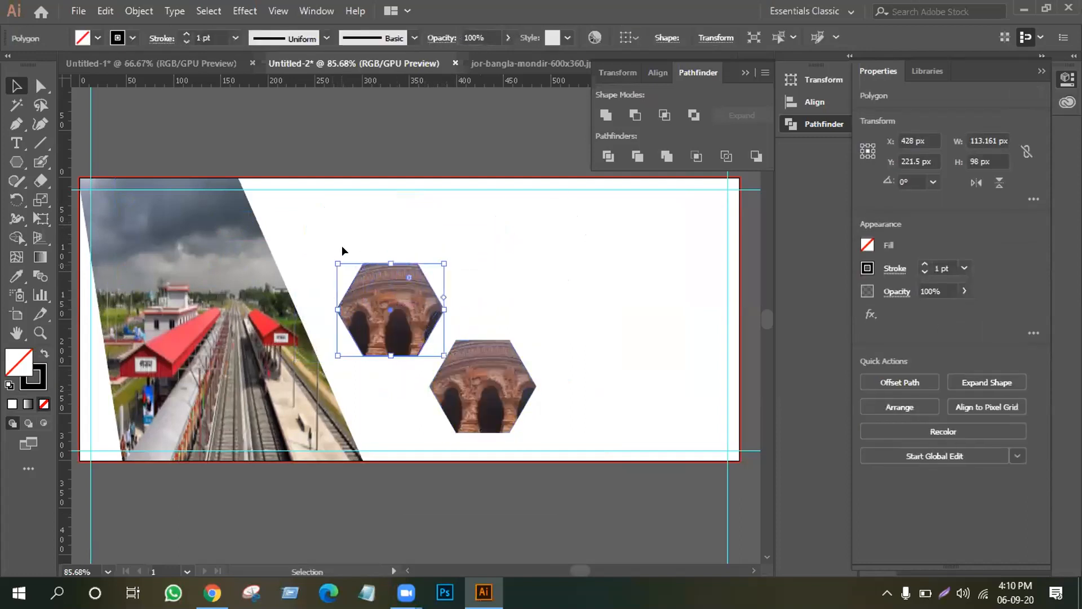
click(185, 33)
click(186, 33)
click(185, 33)
mouse_move(483, 277)
mouse_down()
mouse_move(472, 293)
mouse_move(407, 310)
mouse_move(395, 293)
mouse_up()
right_click(395, 294)
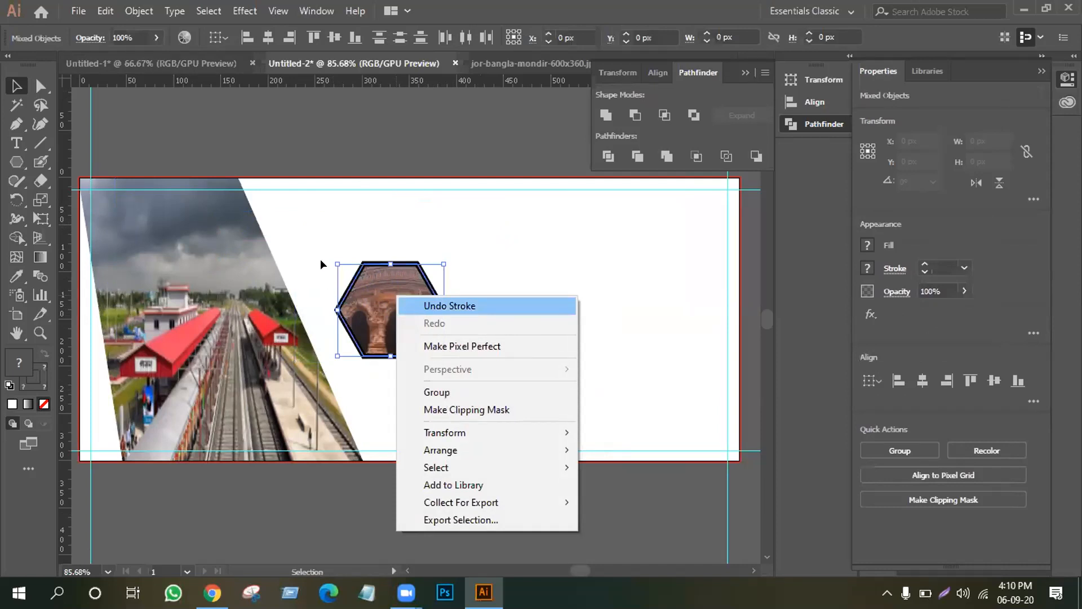
click(436, 393)
drag(419, 305, 321, 258)
drag(333, 187, 397, 252)
click(398, 252)
Fit the temple image into the second black hexagon, group them, tilt about 49° and overlap.
drag(485, 382, 326, 346)
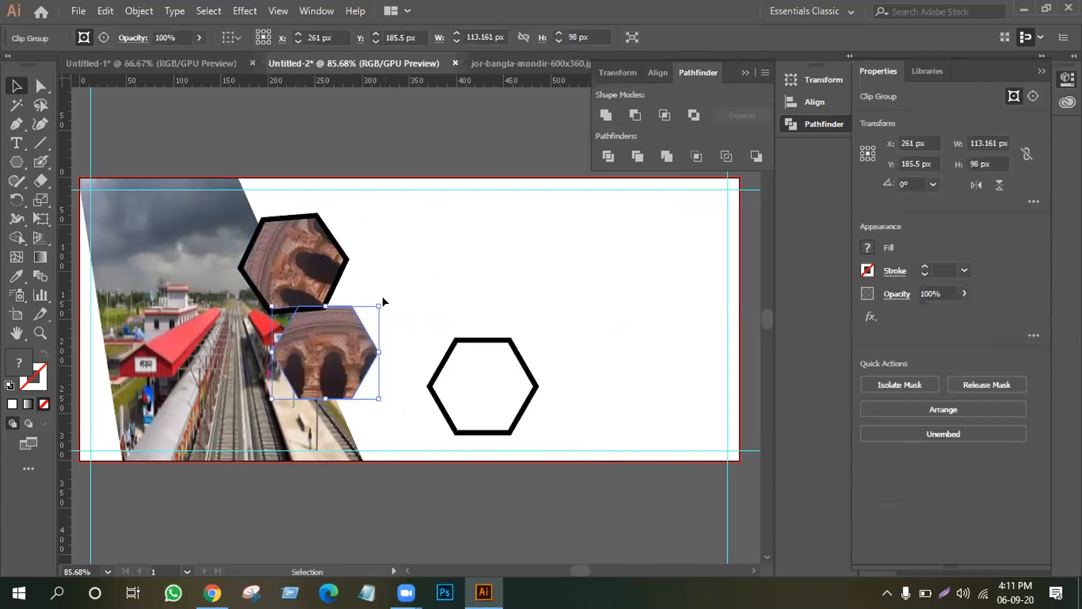
drag(376, 309, 470, 319)
right_click(451, 375)
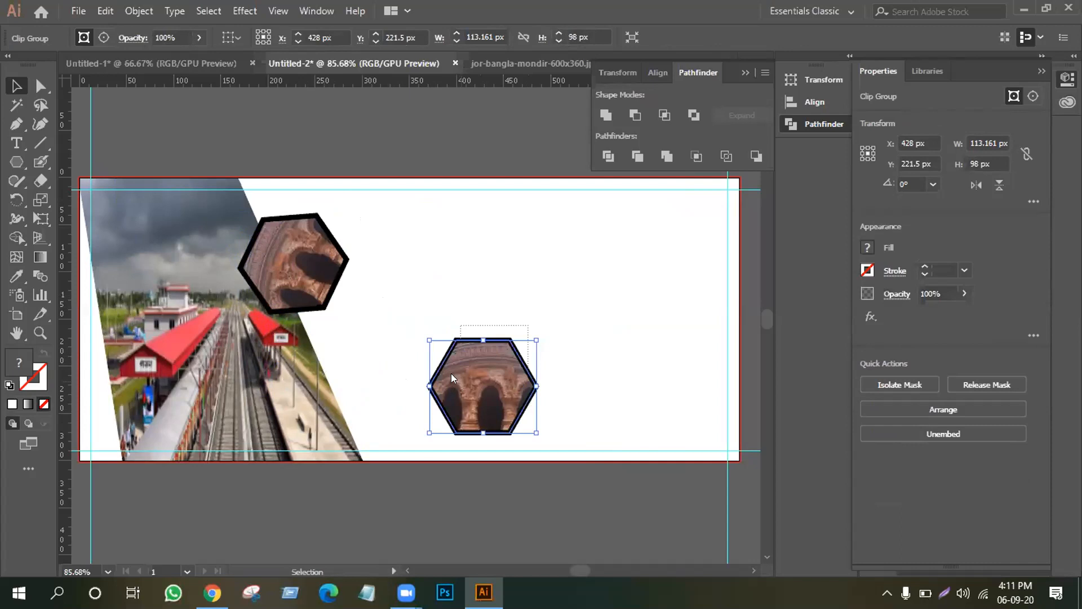
click(484, 233)
drag(488, 385, 325, 338)
drag(374, 284, 332, 251)
click(399, 281)
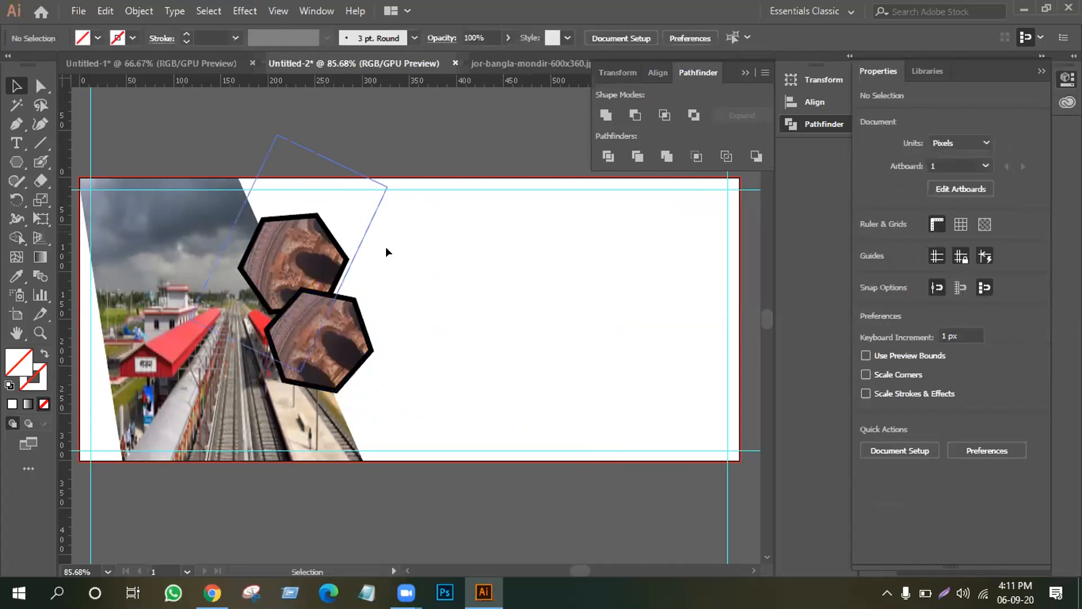
mouse_move(318, 337)
mouse_down()
mouse_move(332, 386)
mouse_move(320, 309)
mouse_move(330, 346)
mouse_up()
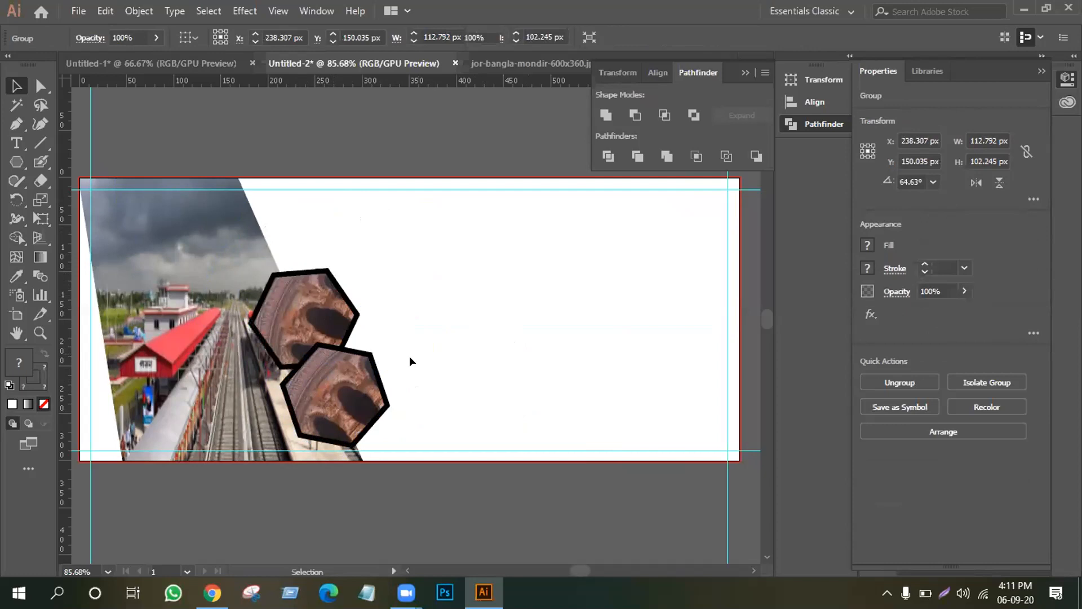
click(409, 357)
drag(368, 383, 386, 359)
click(438, 330)
Drag a horizontal guide across the artboard.
click(16, 144)
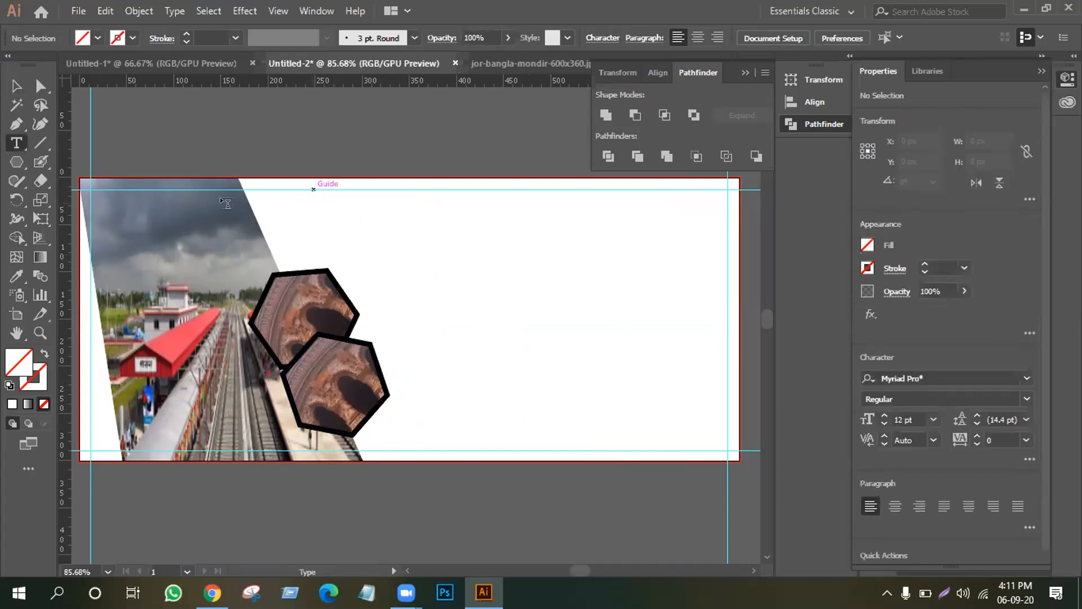
click(16, 85)
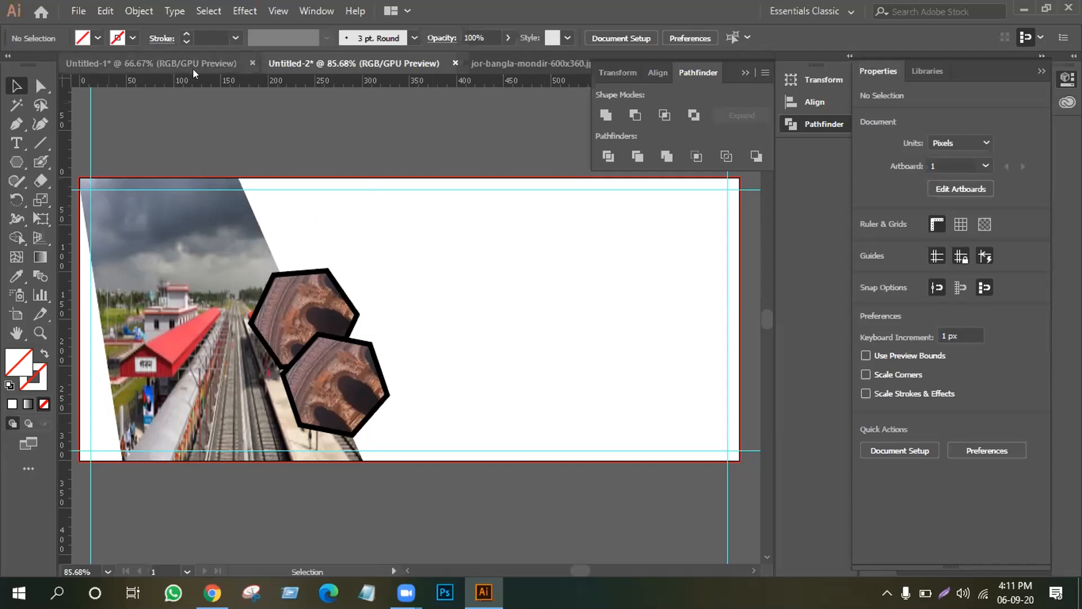
drag(208, 154, 220, 240)
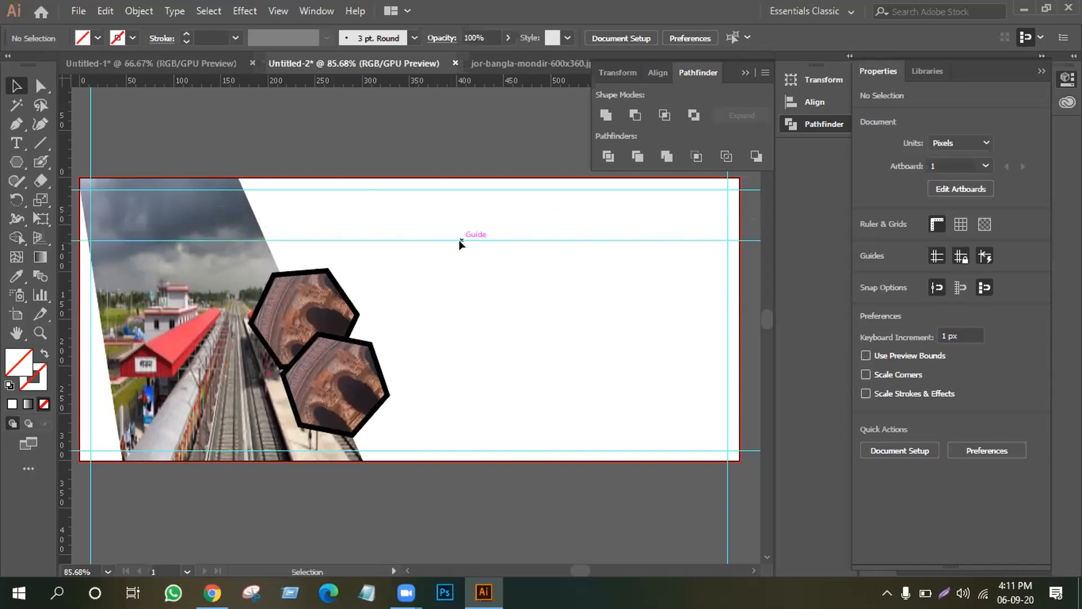
Delete the stray guide and type 'LEDP 2020' as a new text line.
click(497, 235)
key(Delete)
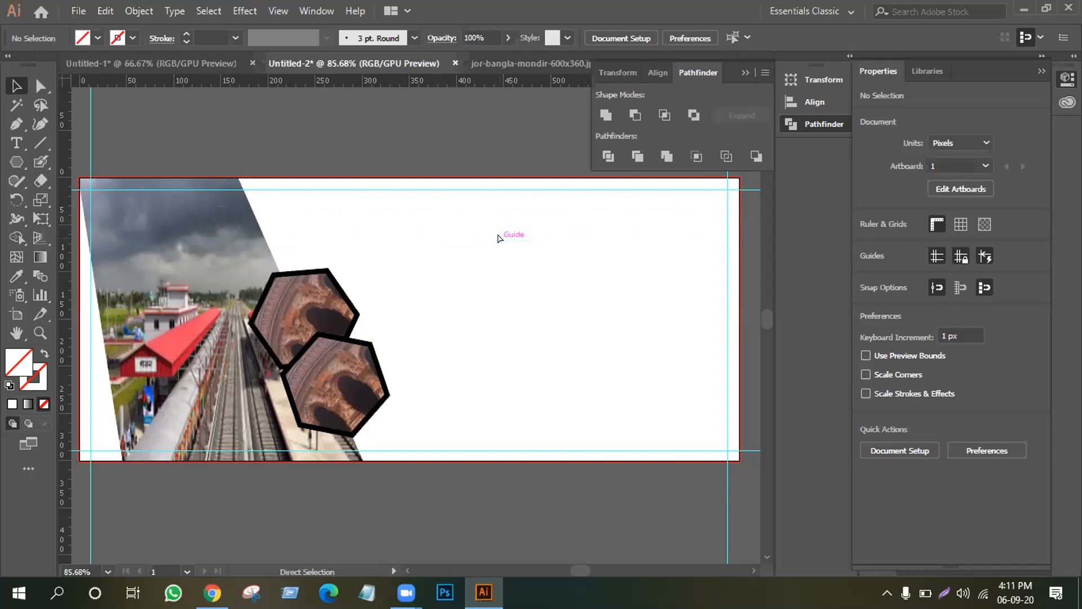
click(17, 143)
click(421, 236)
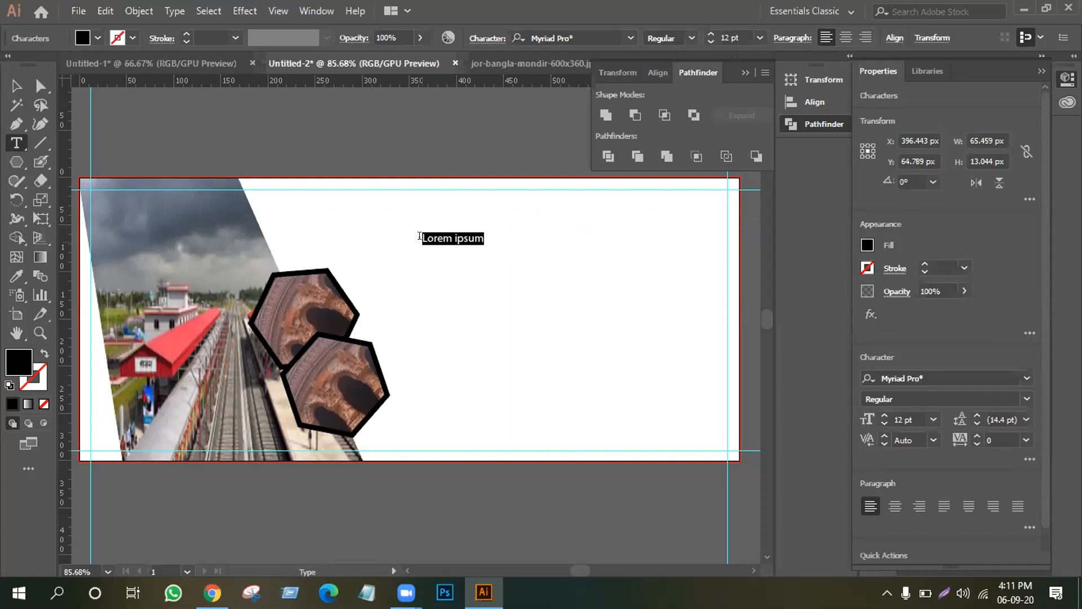
key(BackSpace)
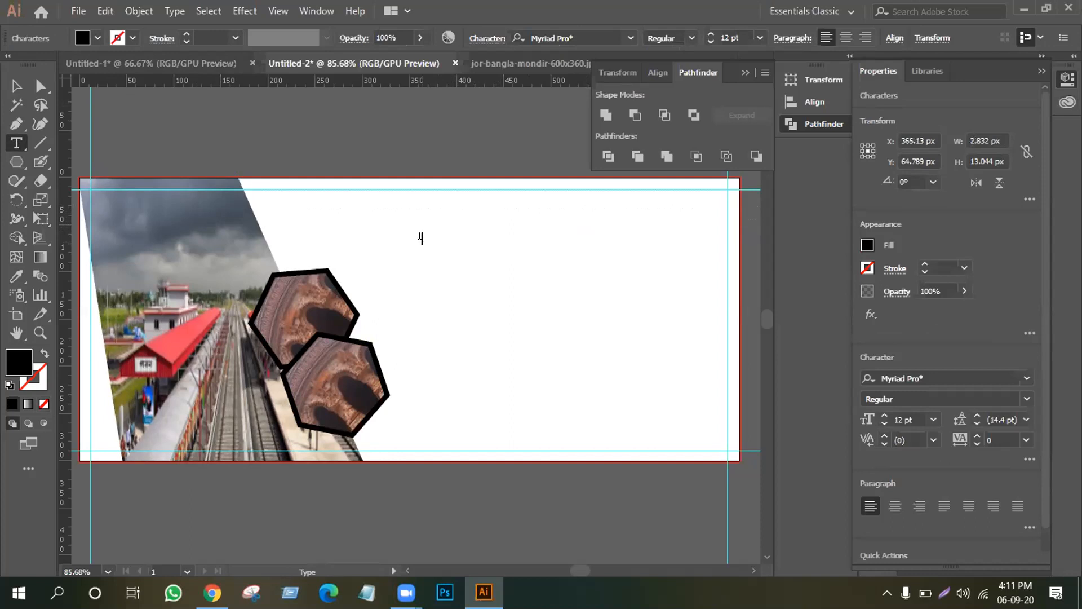
text(LEDP 2020)
key(Escape)
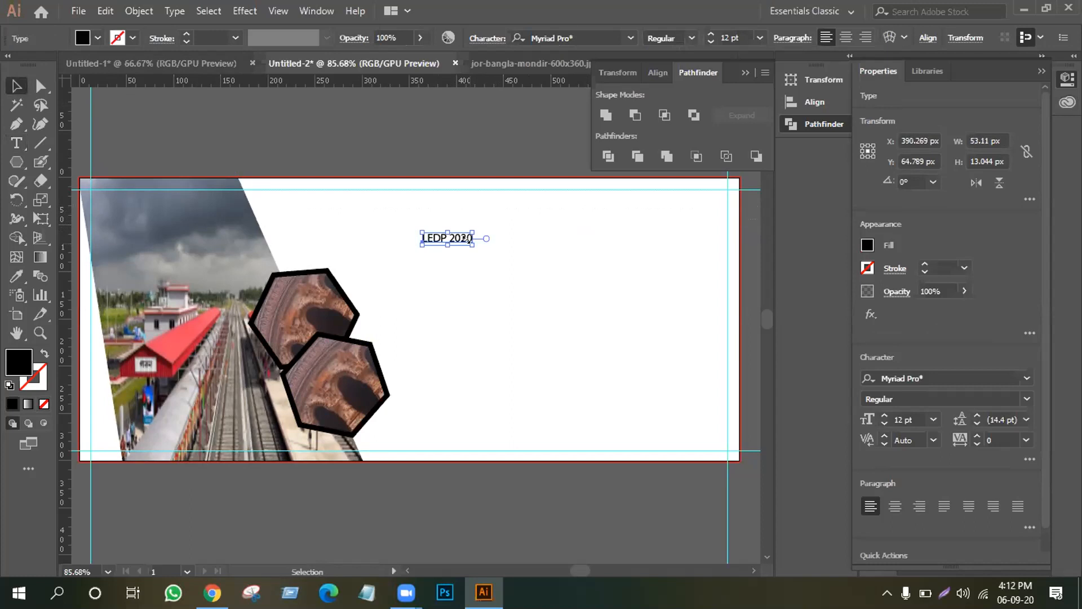
Scale the LEDP 2020 heading to about 31 pt and position it near the top edge.
drag(473, 246, 357, 207)
click(307, 224)
click(15, 143)
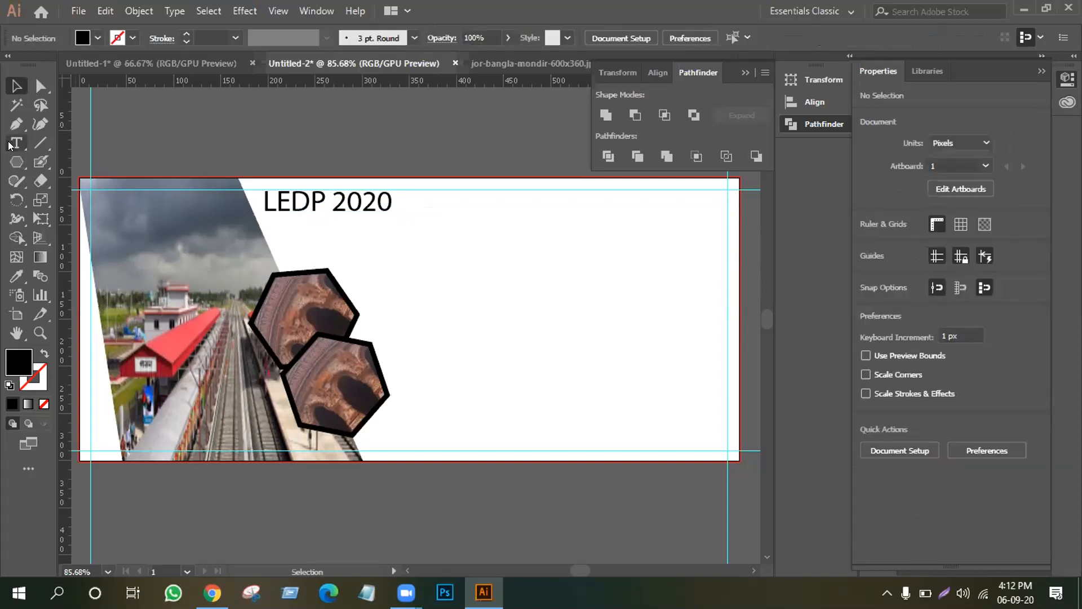
Type 'MUBIN LTD' as a new text line below the heading.
click(435, 248)
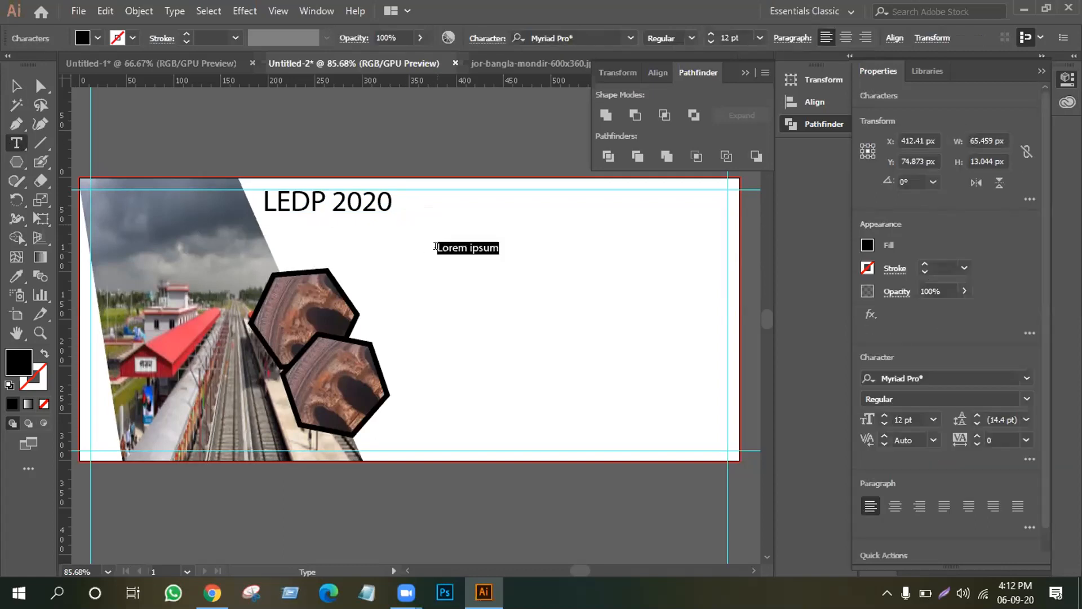
text(MUBIN )
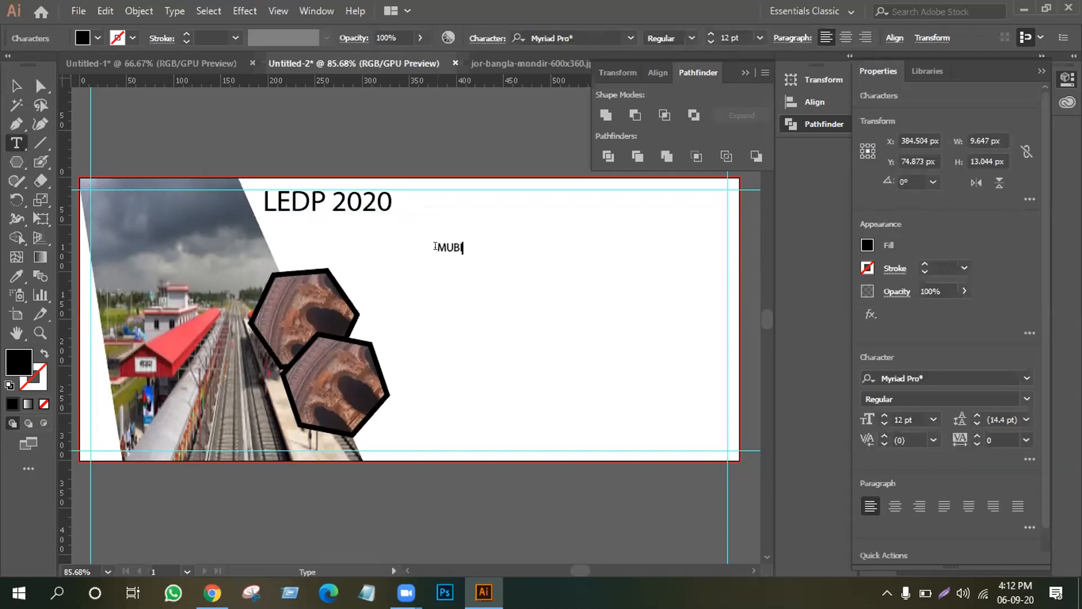
text(LTD)
key(Escape)
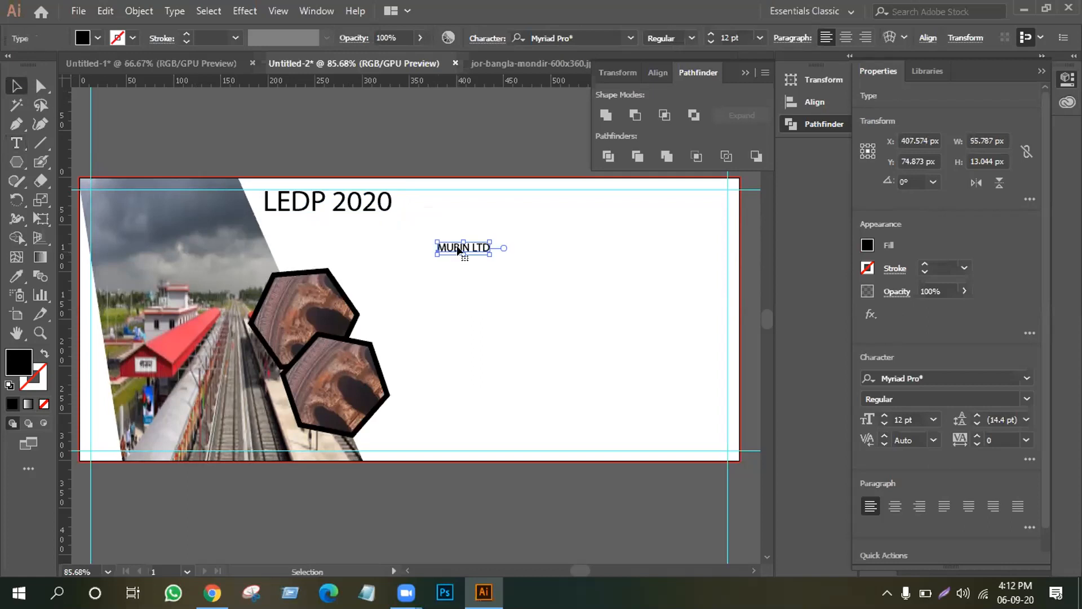
Set MUBIN LTD to 31.06 pt to match LEDP 2020 and move it to the top right.
click(289, 200)
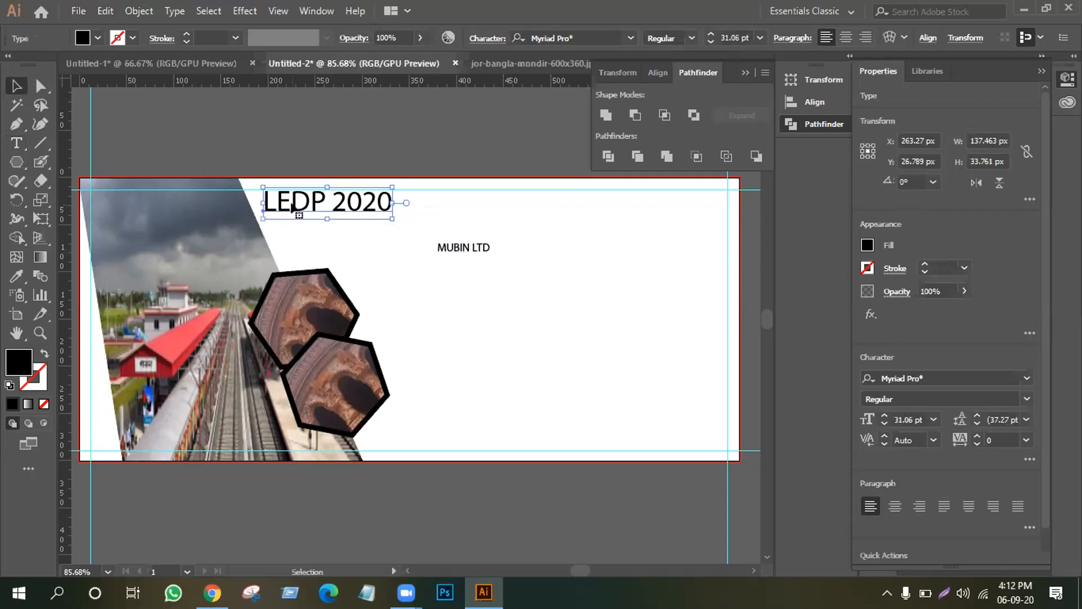
click(454, 248)
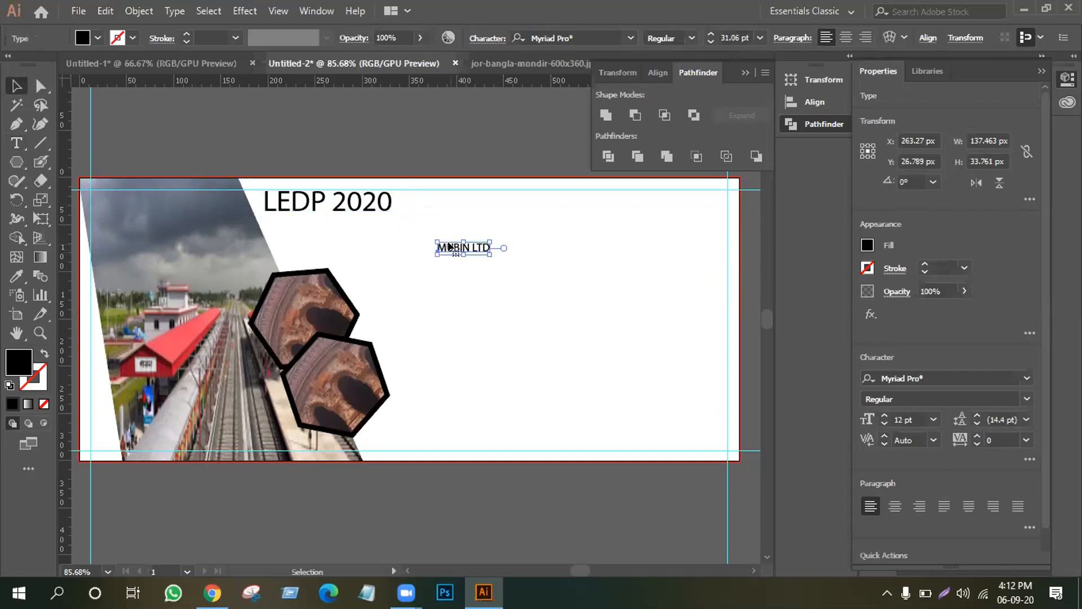
double_click(726, 38)
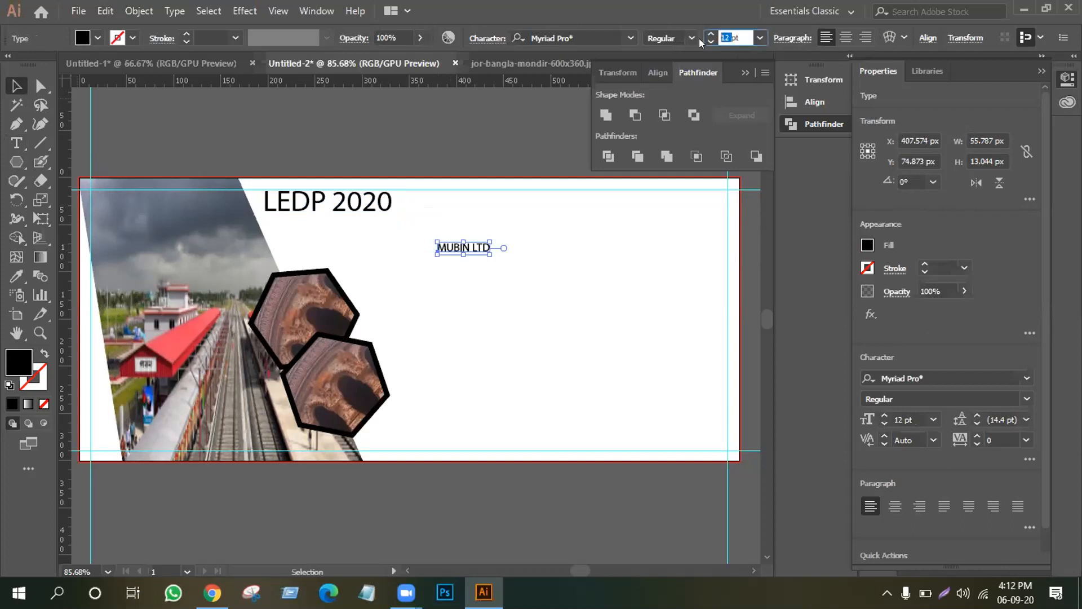
text(31.06)
key(Return)
drag(484, 241, 639, 193)
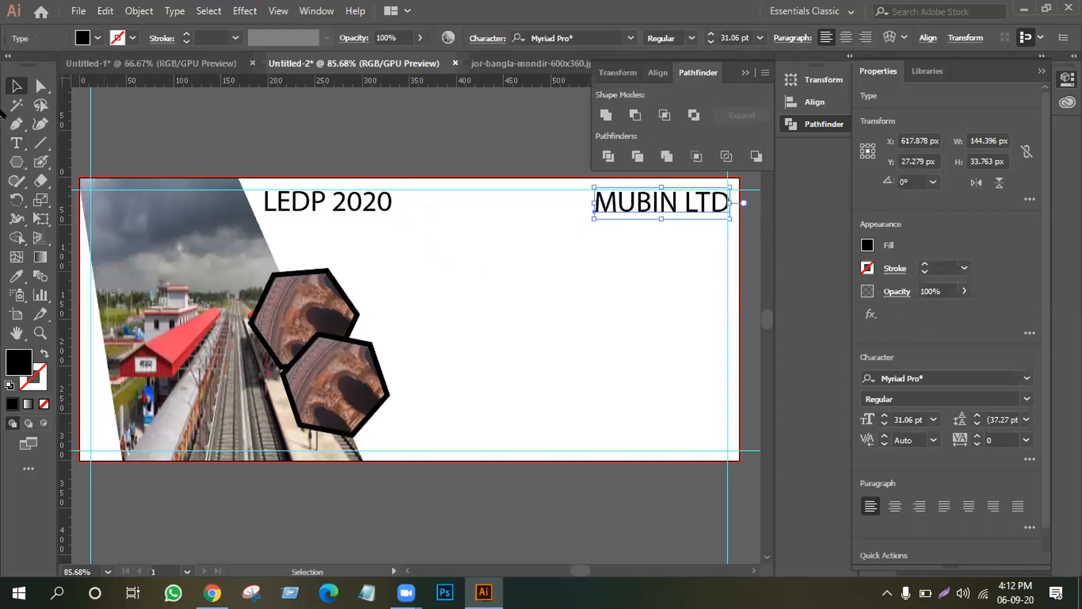
click(16, 143)
Type 'ICT DIVISION' and move it up into the header row.
click(455, 305)
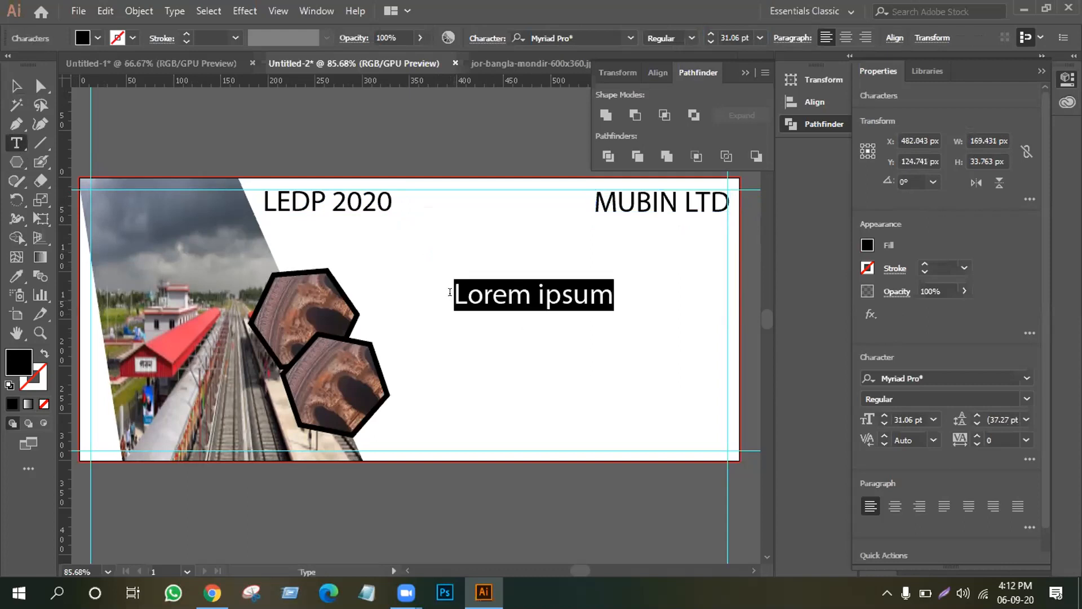
text(ICT )
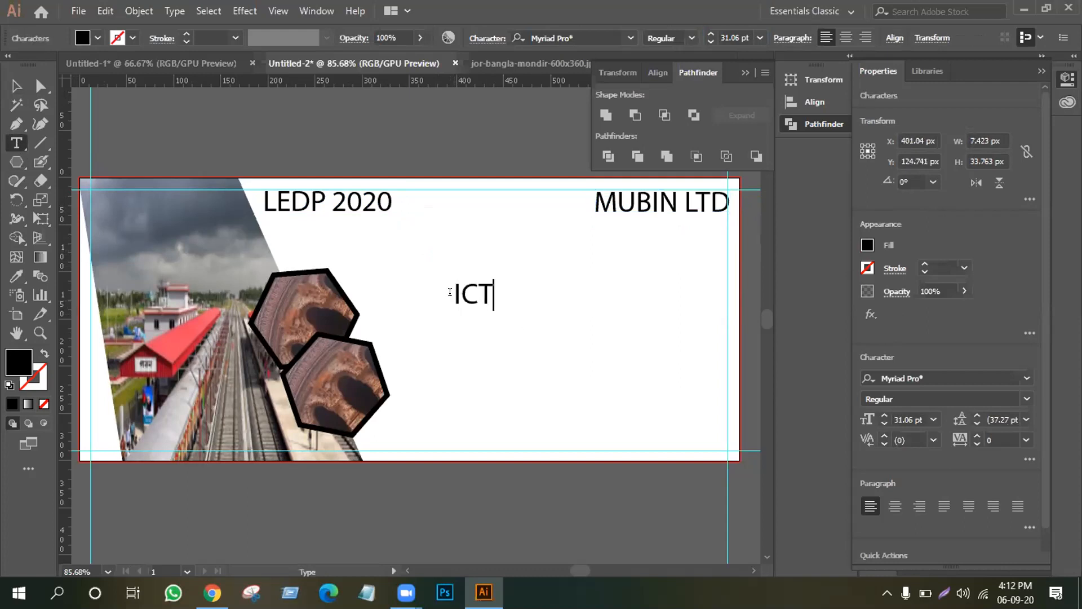
text(DIV)
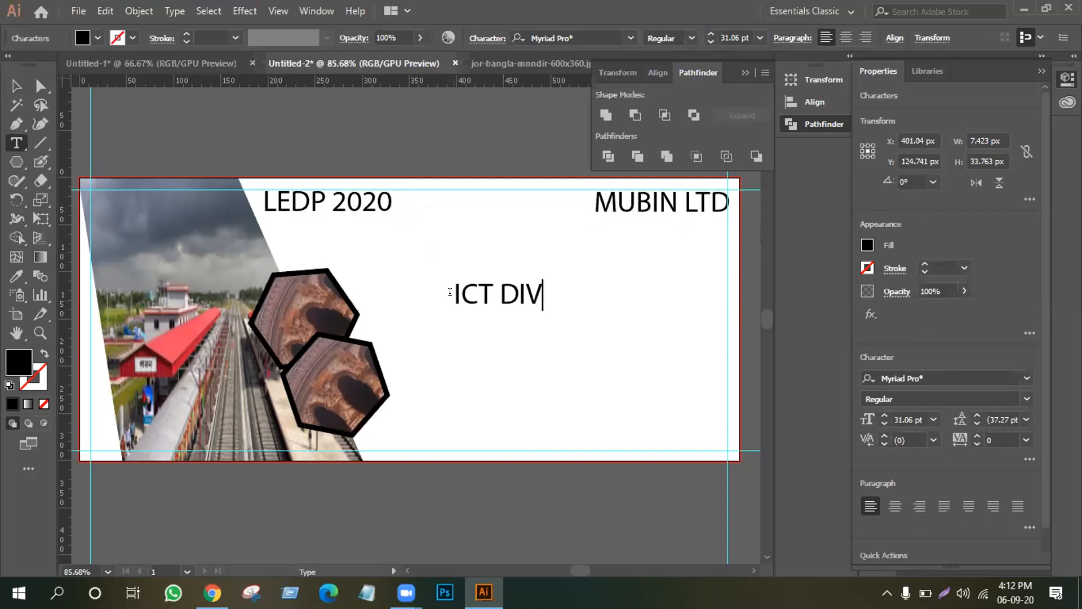
text(ISION)
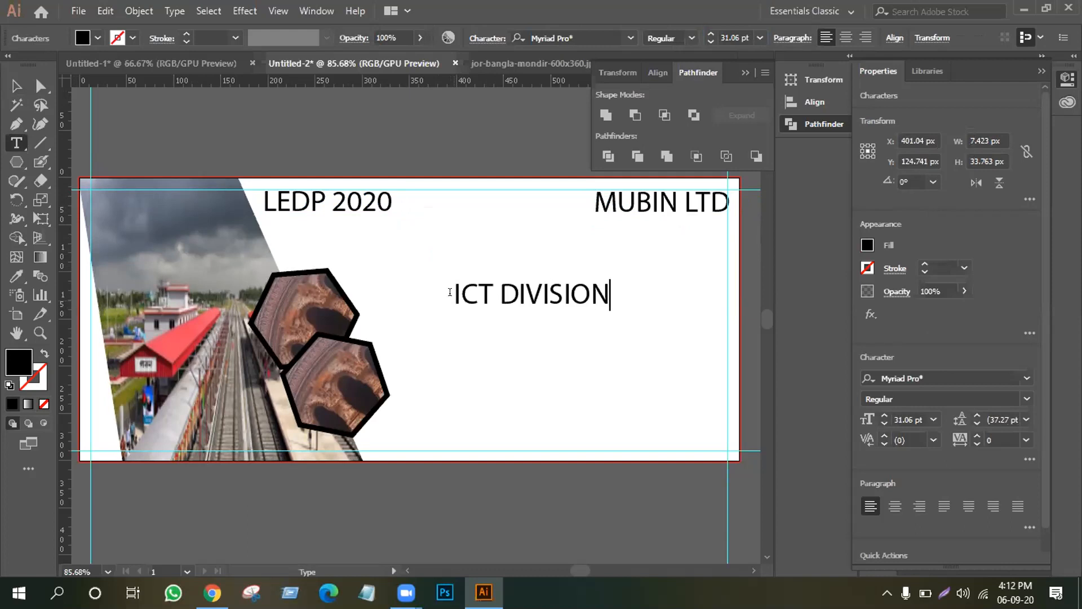
click(16, 86)
drag(532, 298, 495, 202)
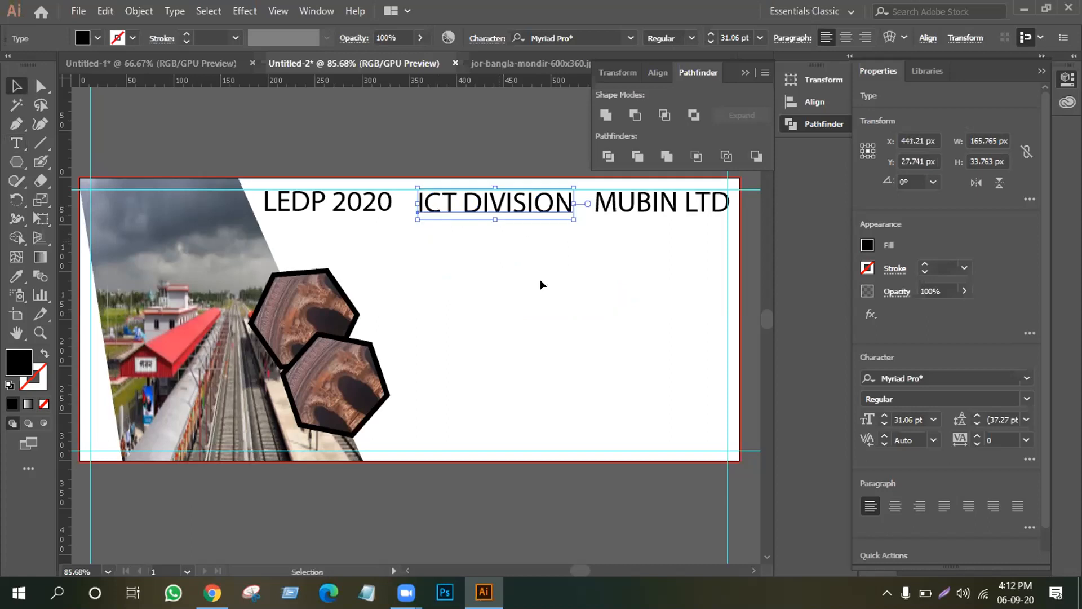
Select LEDP 2020, ICT DIVISION and MUBIN LTD together and scale them down.
click(673, 226)
drag(681, 225, 321, 181)
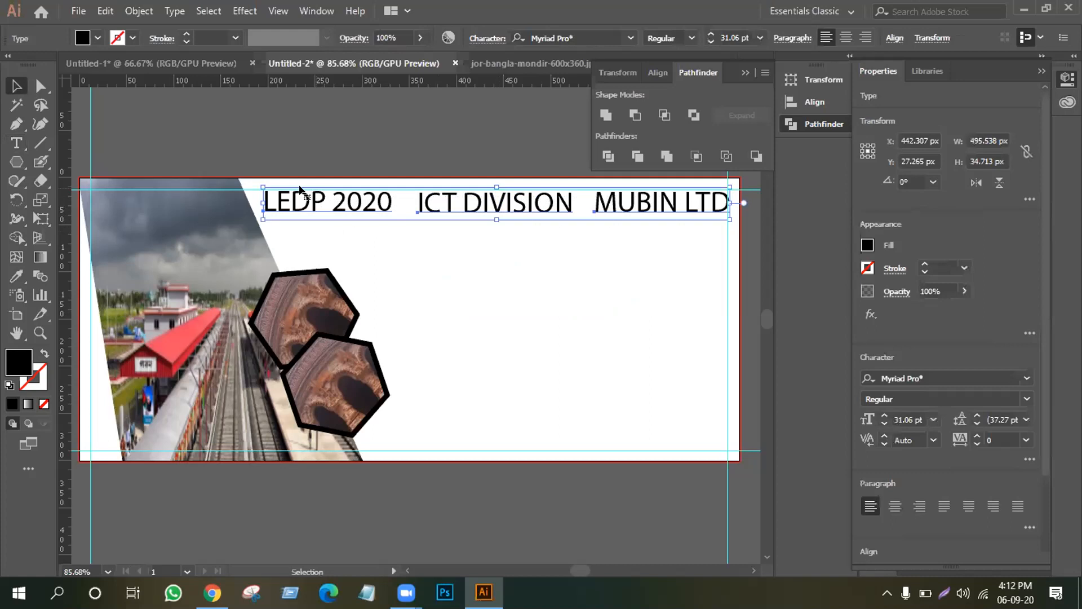
drag(259, 183, 331, 194)
click(382, 259)
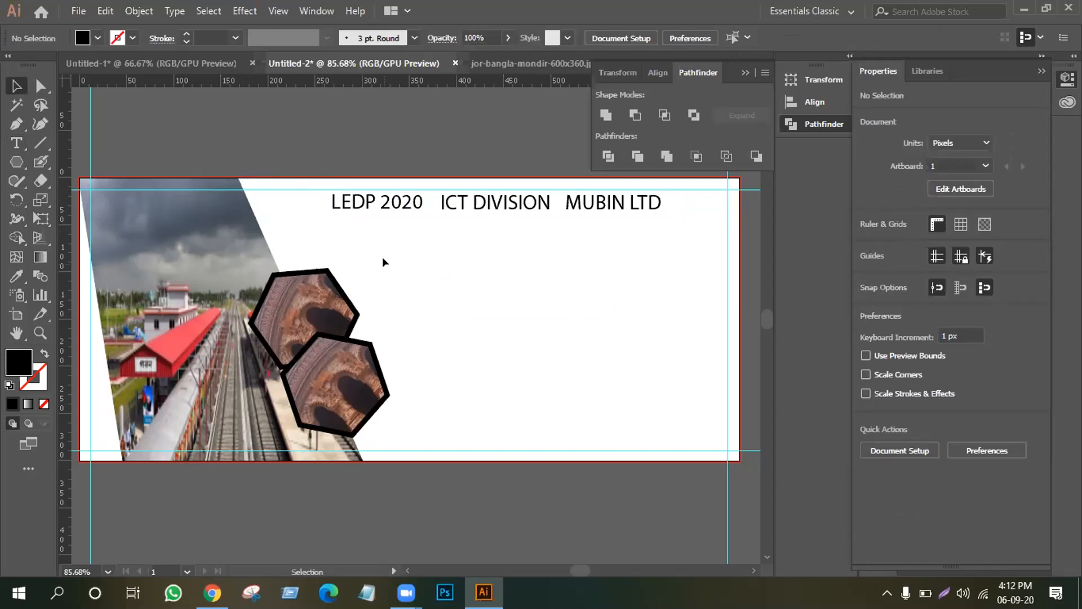
Make the three header texts slightly shorter.
drag(417, 230, 657, 198)
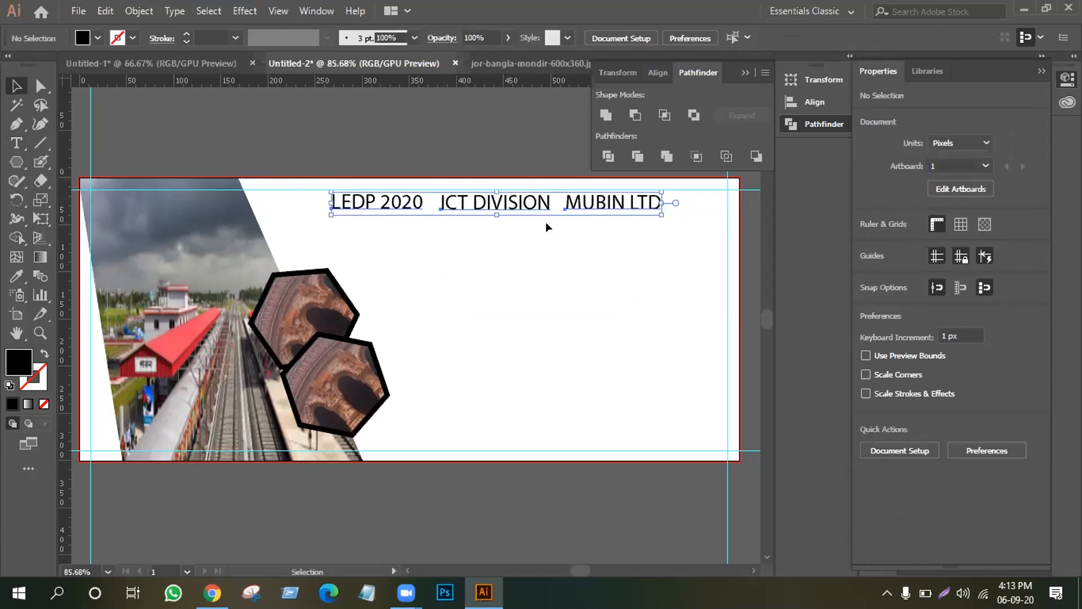
drag(495, 209, 493, 210)
click(622, 201)
Nudge MUBIN LTD right to the artboard's right edge.
click(600, 201)
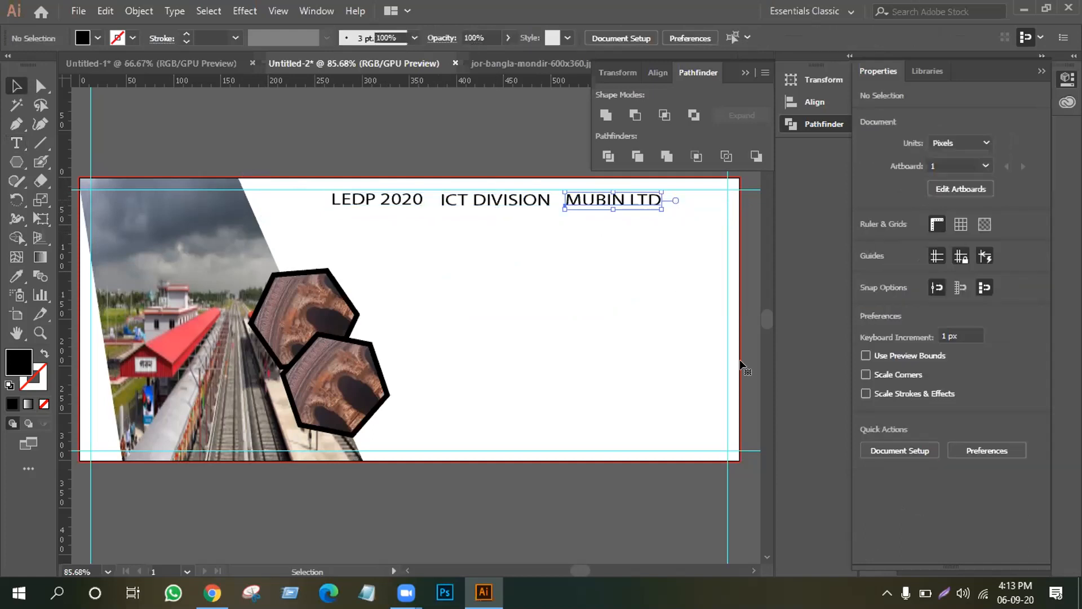
key(Right)
key(Right)
key(Right)
key(Right)
key(Right)
key(Right)
key(Right)
key(Right)
key(Right)
key(Right)
key(Right)
key(Right)
key(Right)
key(Right)
key(Right)
key(Right)
key(Right)
key(Right)
key(Right)
key(Right)
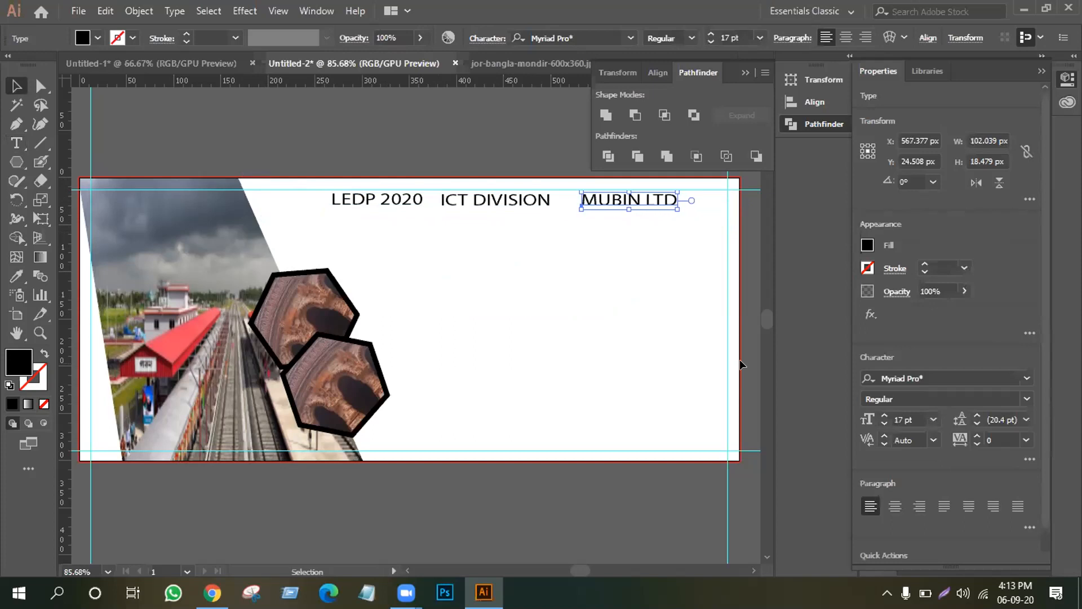
key(Right)
key(Right)
key(Right)
key(Right)
key(Right)
key(Right)
key(Right)
key(Right)
key(Right)
key(Right)
key(Right)
key(Right)
key(Right)
key(Right)
key(Right)
key(Right)
key(Right)
key(Right)
key(Right)
key(Right)
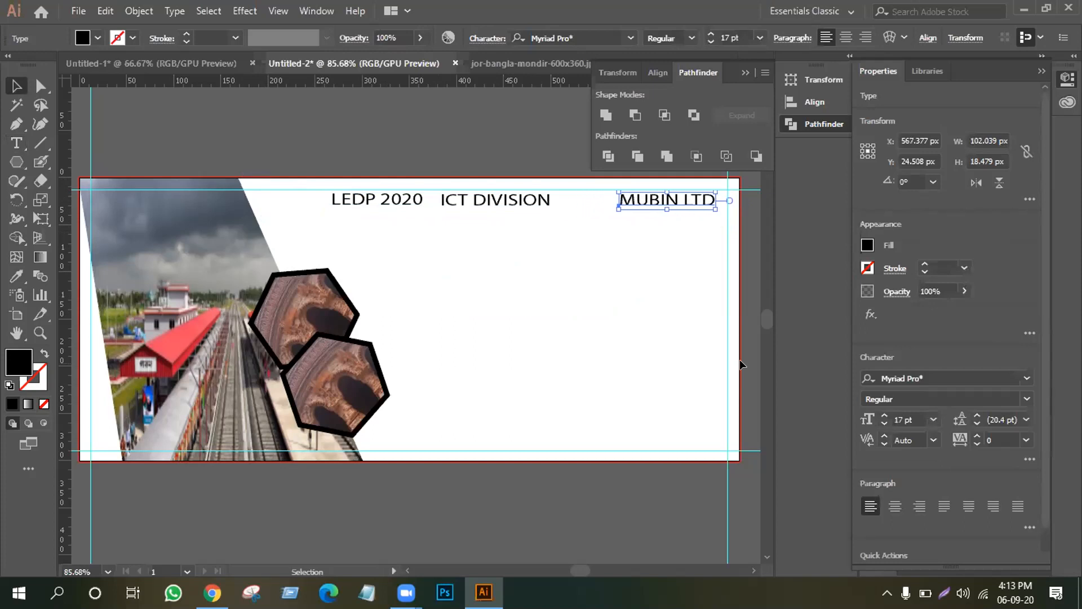
key(Right)
key(Right)
key(Right)
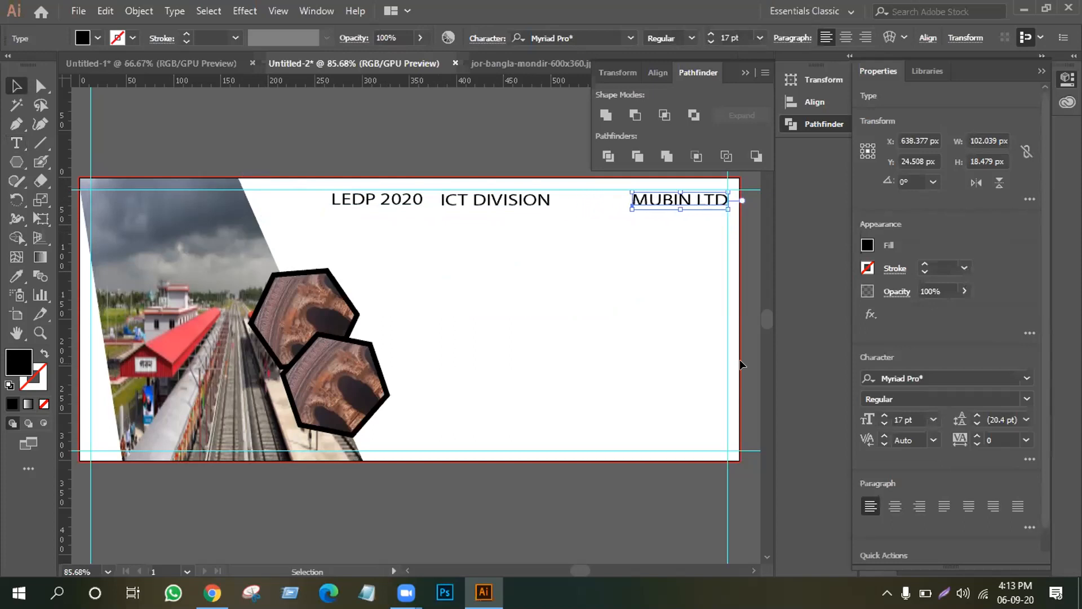
key(Left)
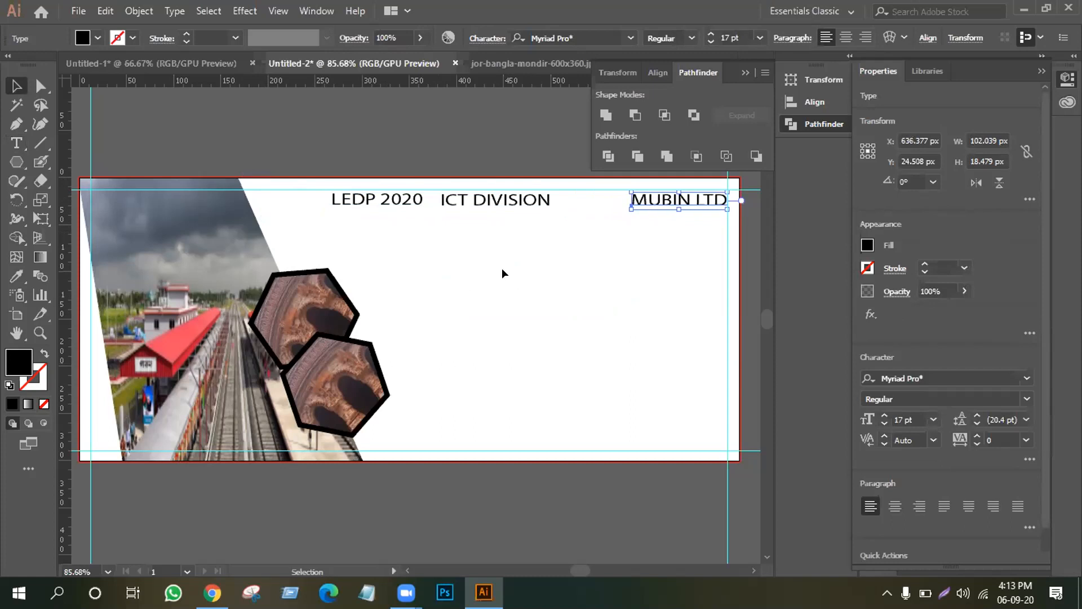
Shift LEDP 2020 left so it sits beside the photo.
click(396, 202)
key(shift+Left)
key(shift+Left)
key(shift+Left)
key(shift+Left)
key(shift+Left)
key(shift+Left)
key(shift+Left)
key(shift+Left)
key(shift+Left)
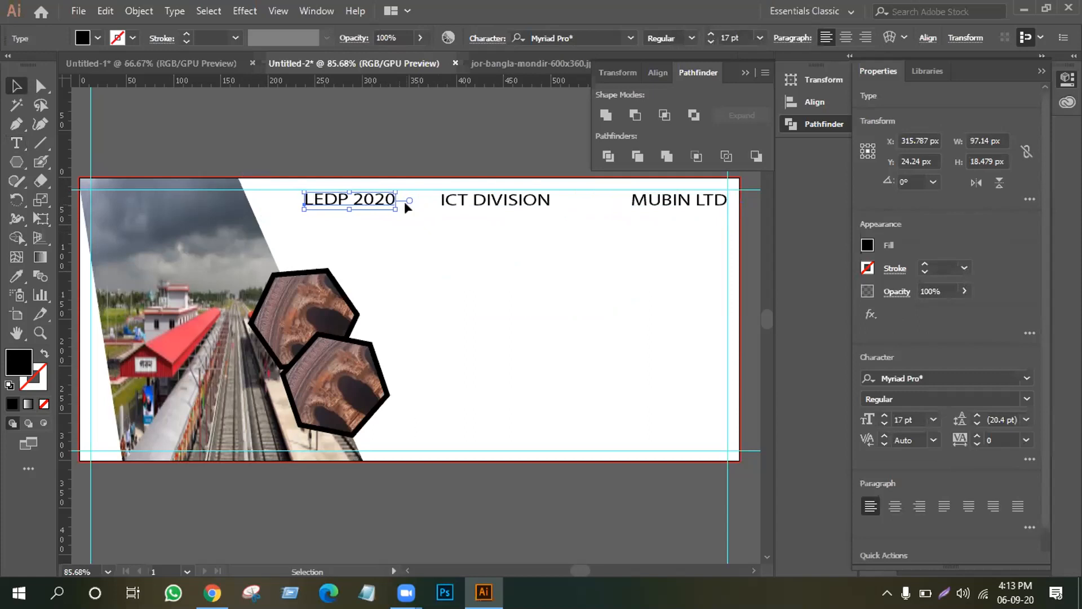
key(shift+Left)
key(shift+Left)
key(shift+Left)
key(shift+Left)
key(shift+Left)
key(shift+Left)
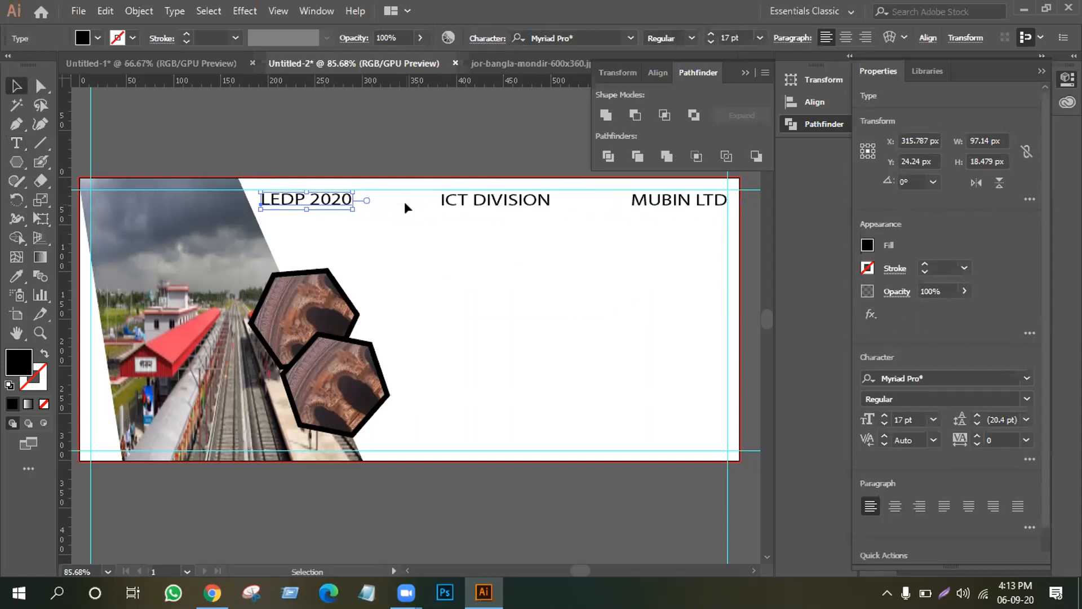
click(552, 274)
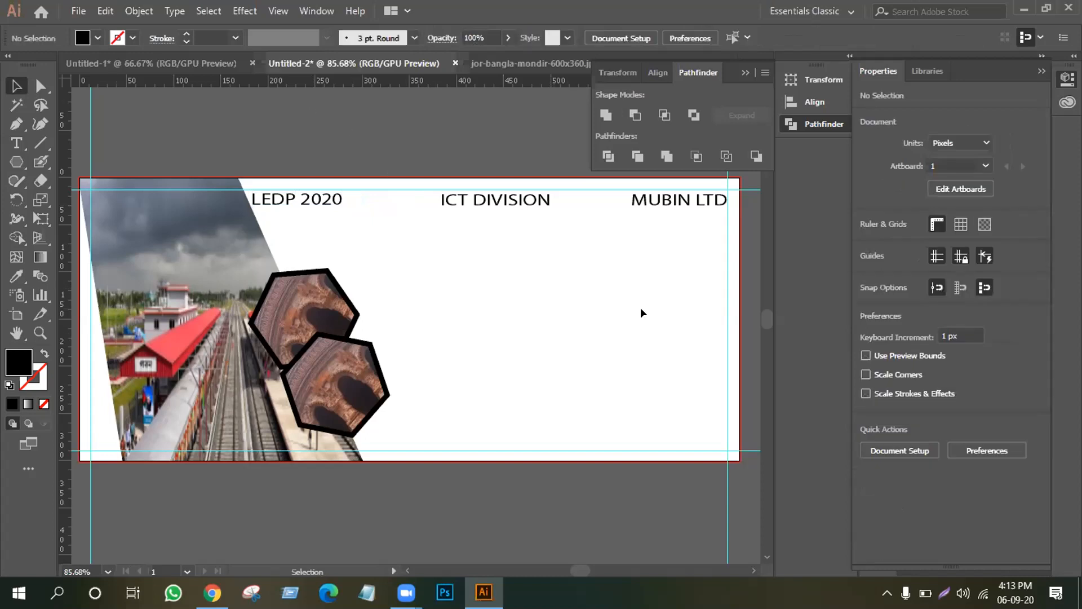
click(17, 143)
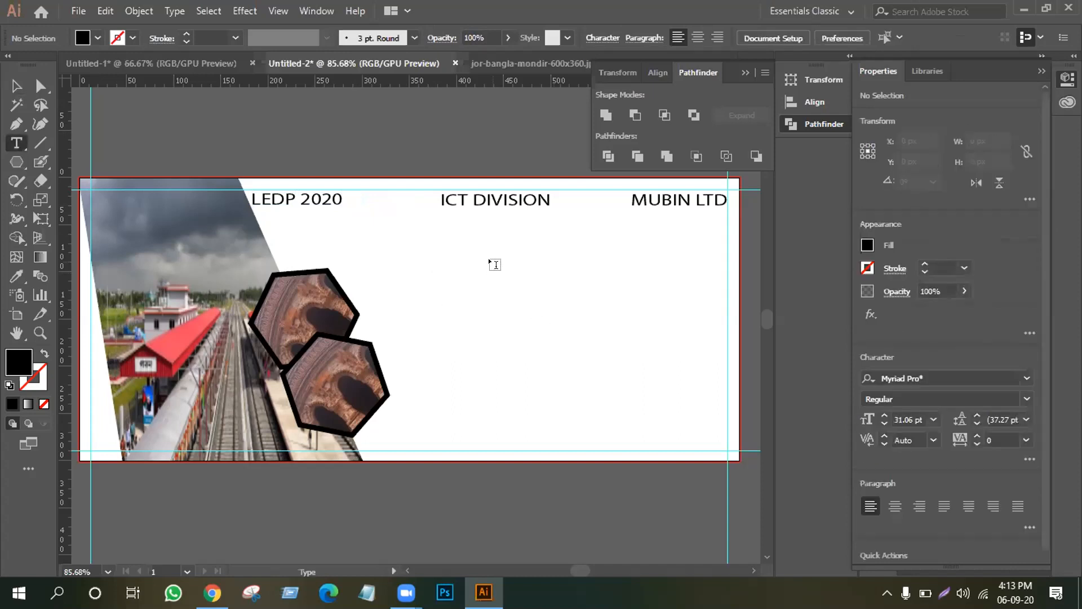
Type the person's full name as a new text line below the header.
click(494, 262)
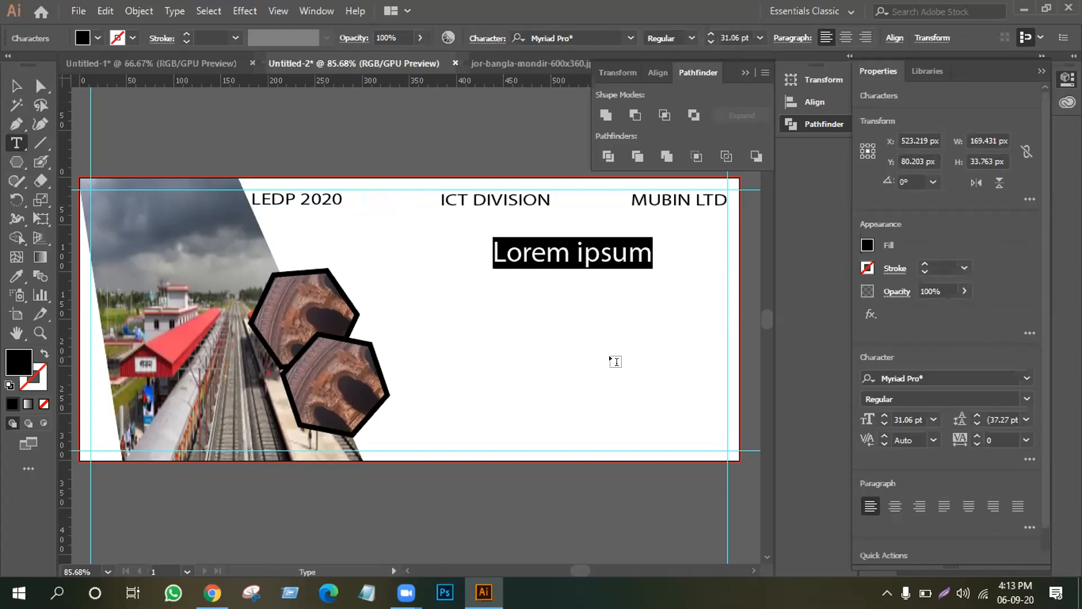
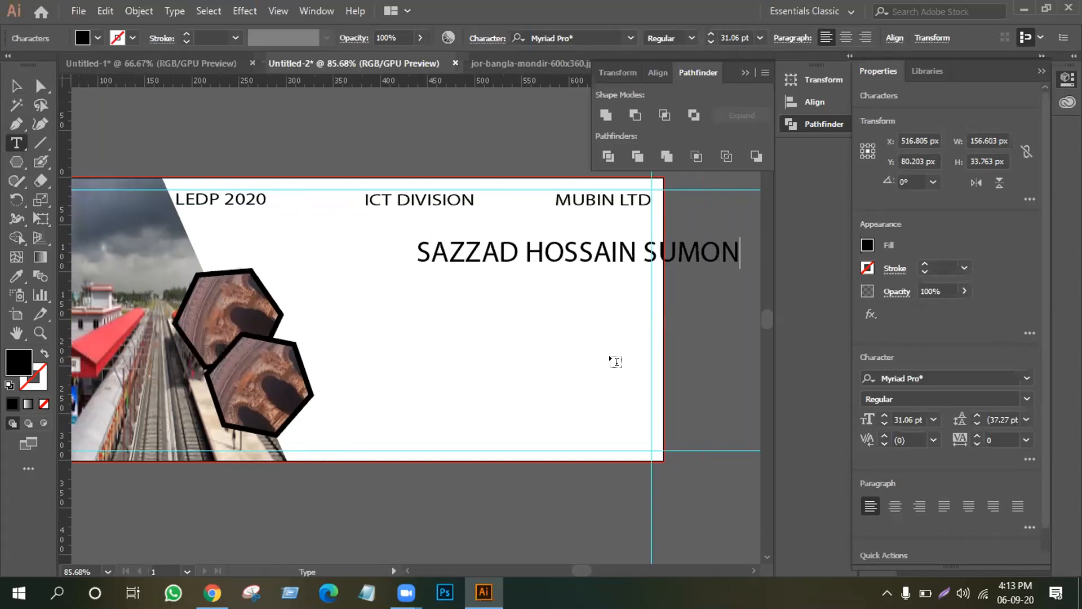
Shrink the name to about half size and place it right-aligned under MUBIN LTD.
click(16, 85)
drag(480, 247, 418, 234)
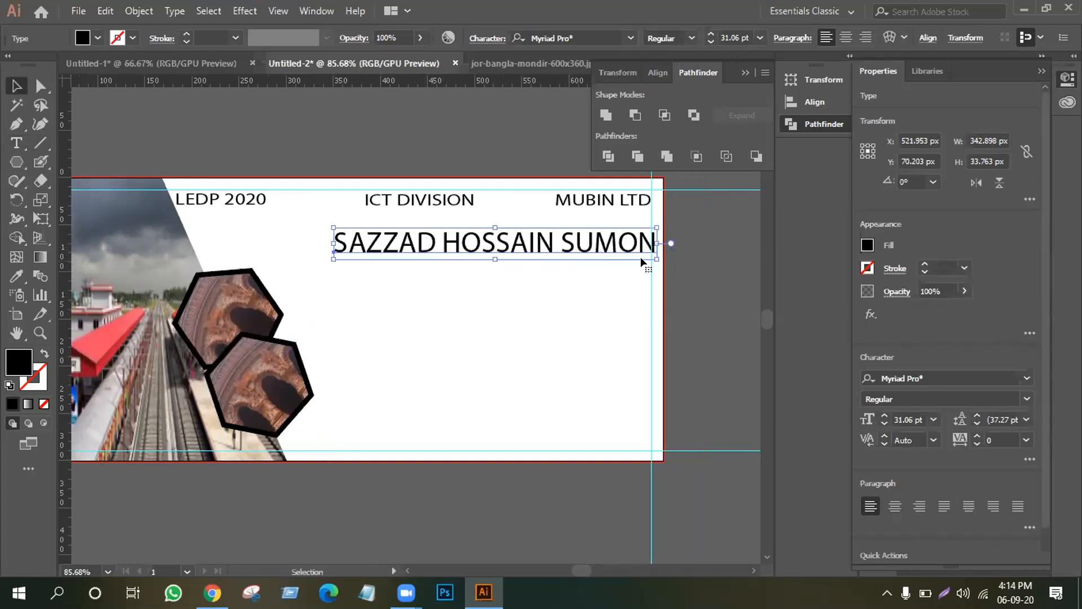
drag(655, 258, 571, 260)
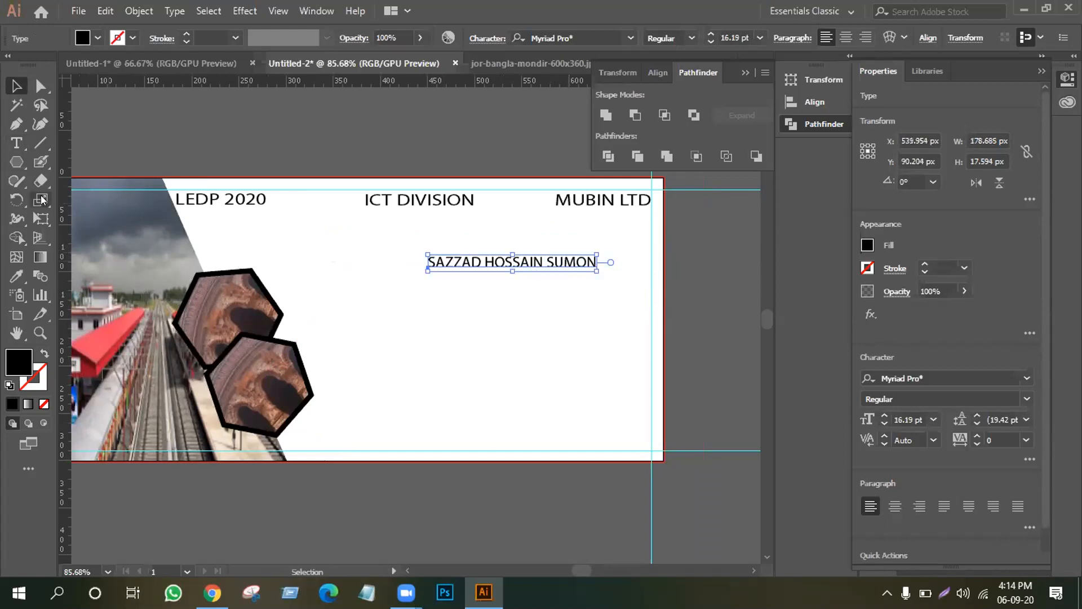
click(15, 329)
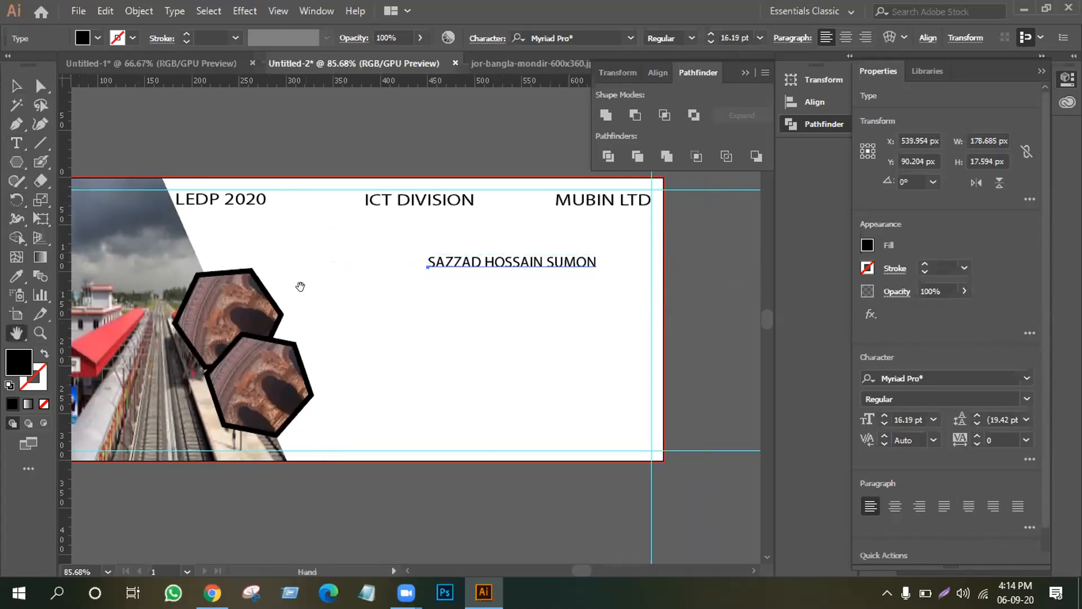
drag(376, 279, 400, 275)
click(16, 86)
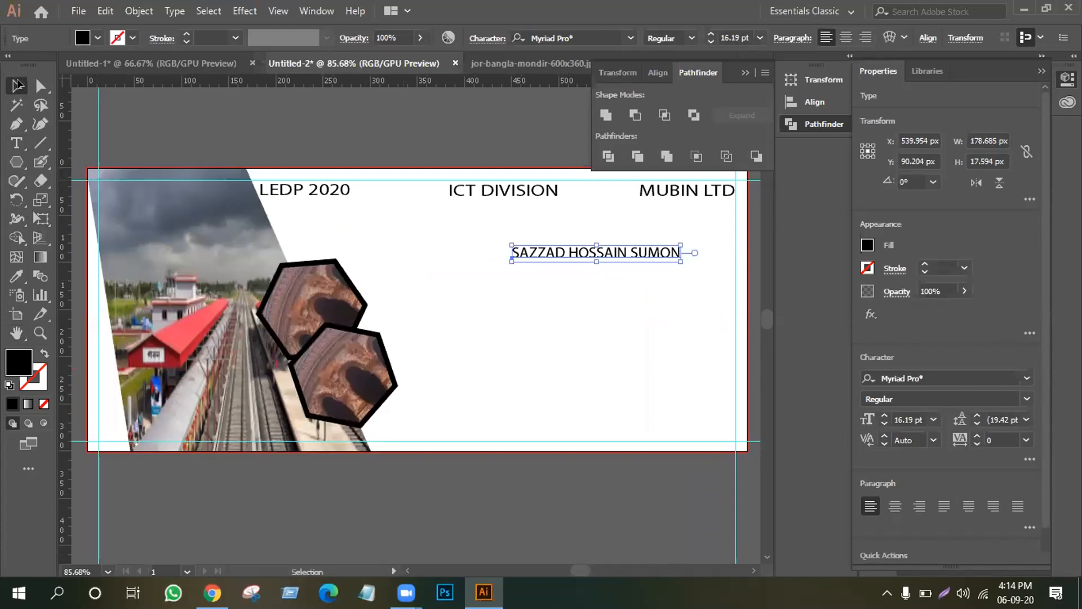
click(431, 246)
drag(565, 254, 577, 255)
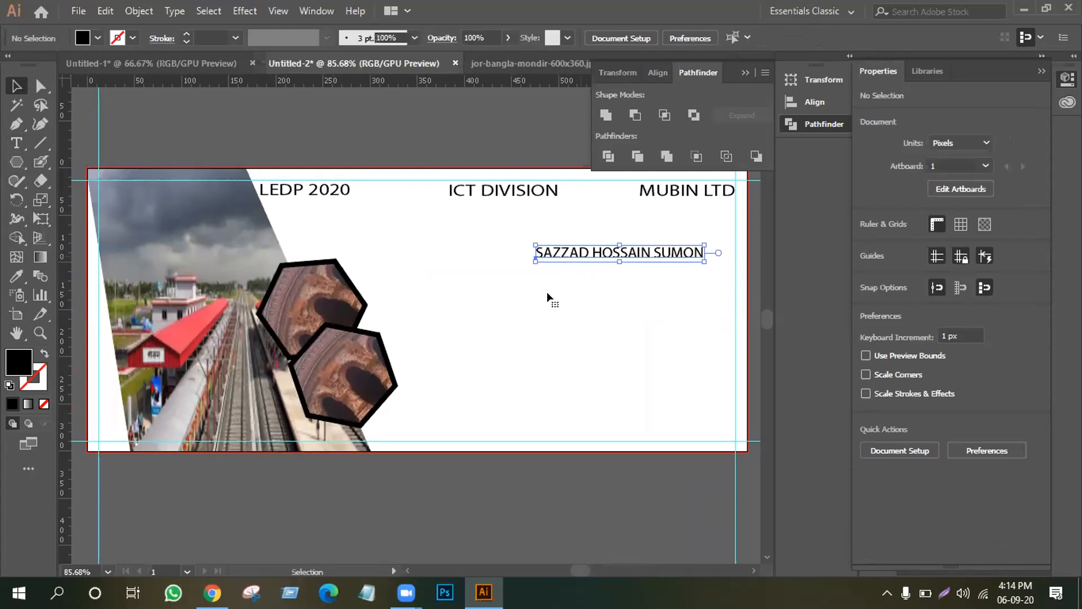
click(545, 293)
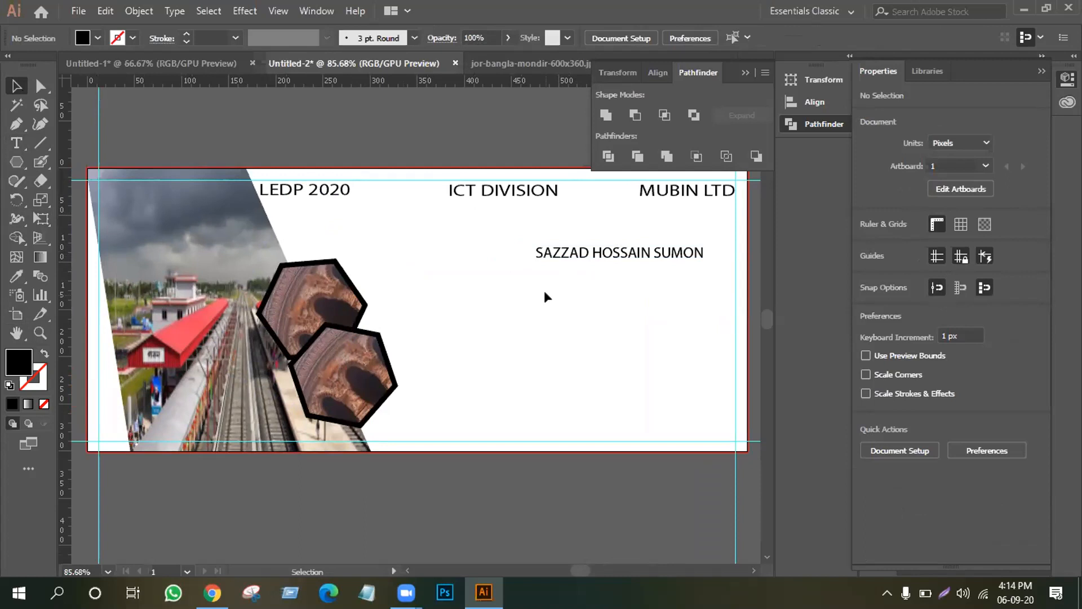
click(16, 143)
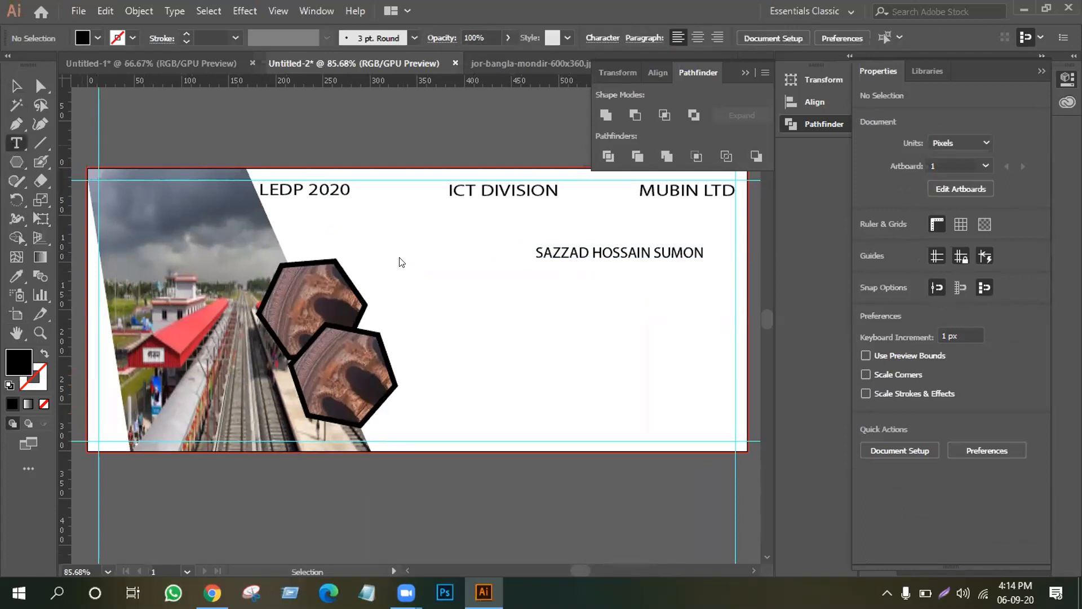
Type 'Trainee of Learning of Earning' with 'Development Project' on a second line.
click(461, 297)
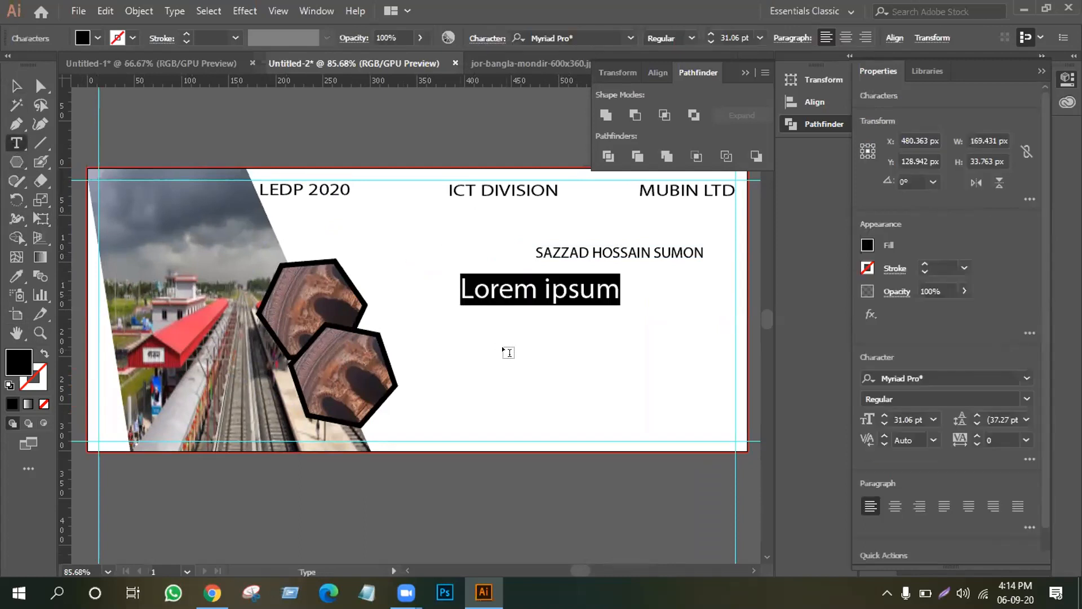
text(Trainee of)
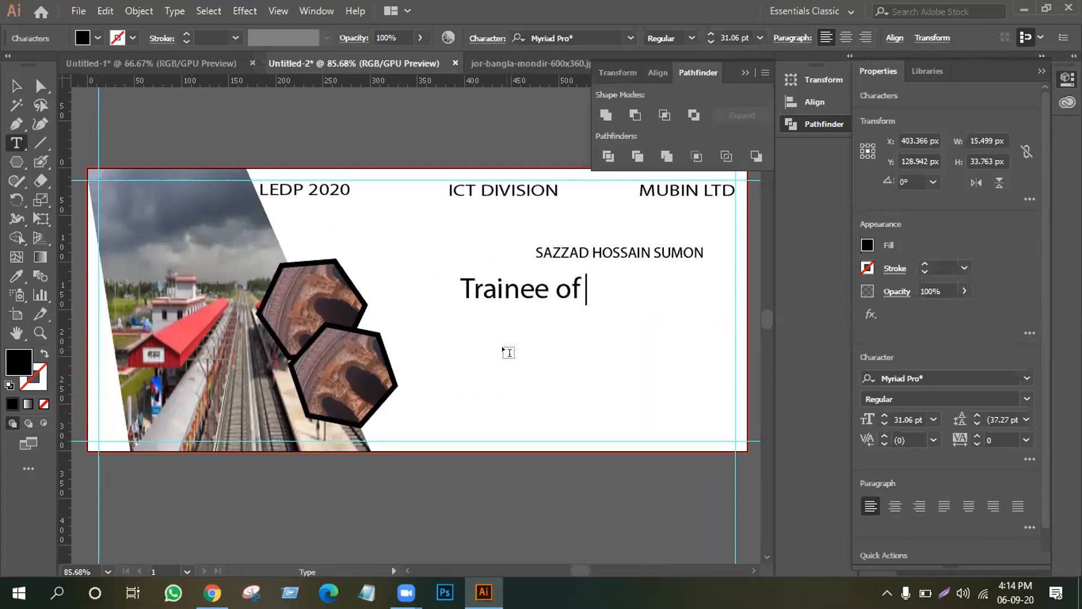
text( Lea)
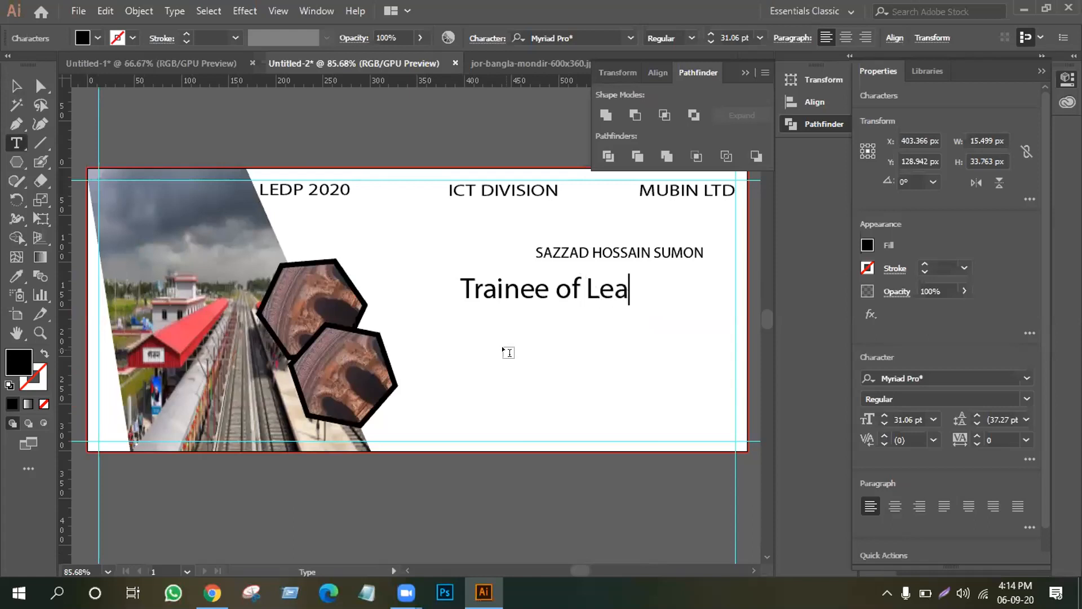
text(rning )
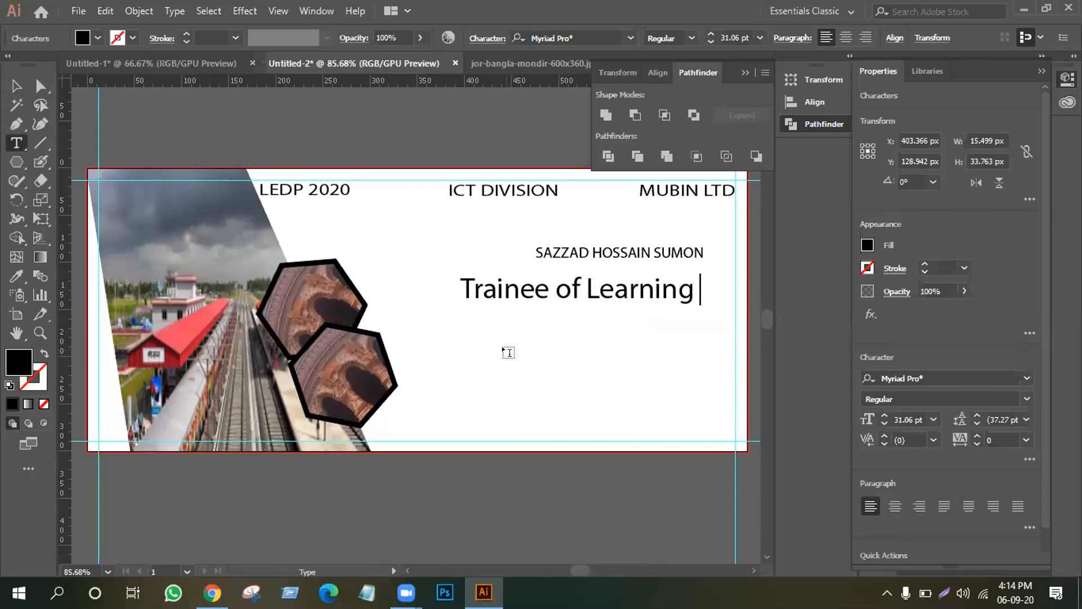
text(of )
text(Earni)
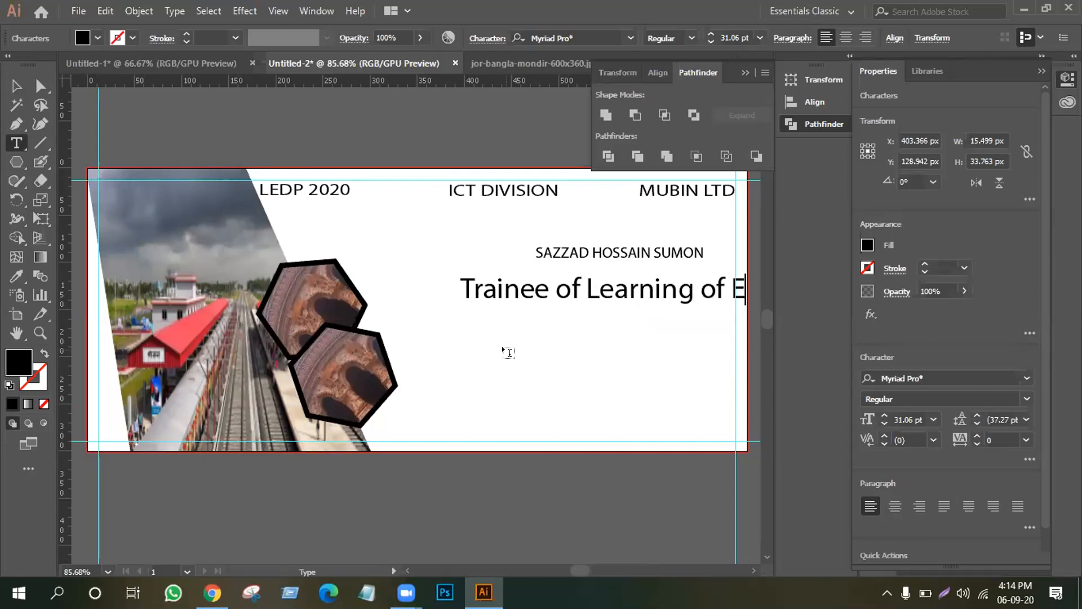
text(ng)
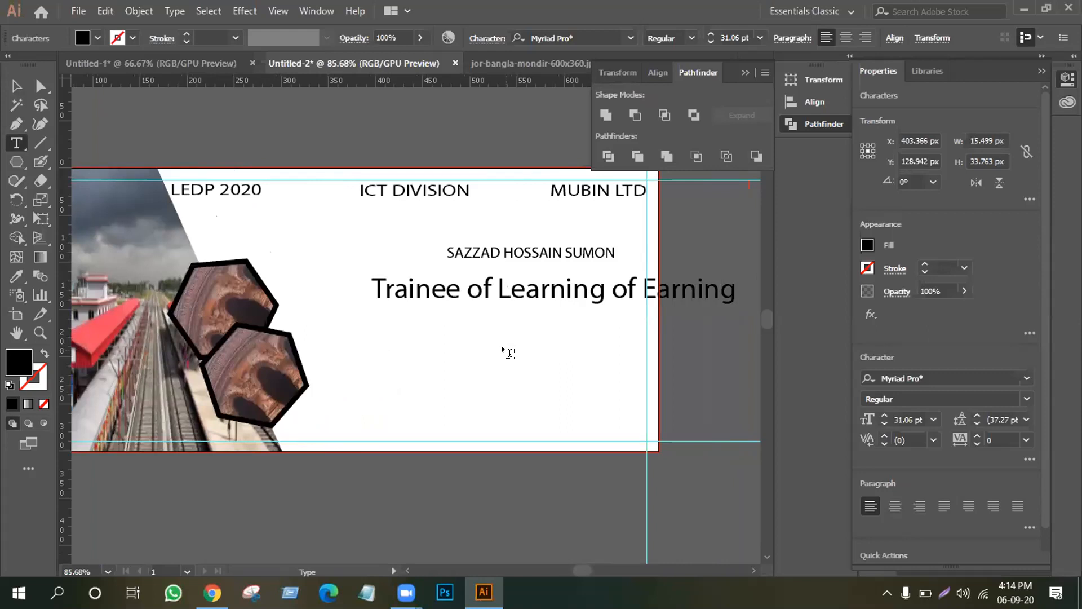
key(Return)
text(DEV)
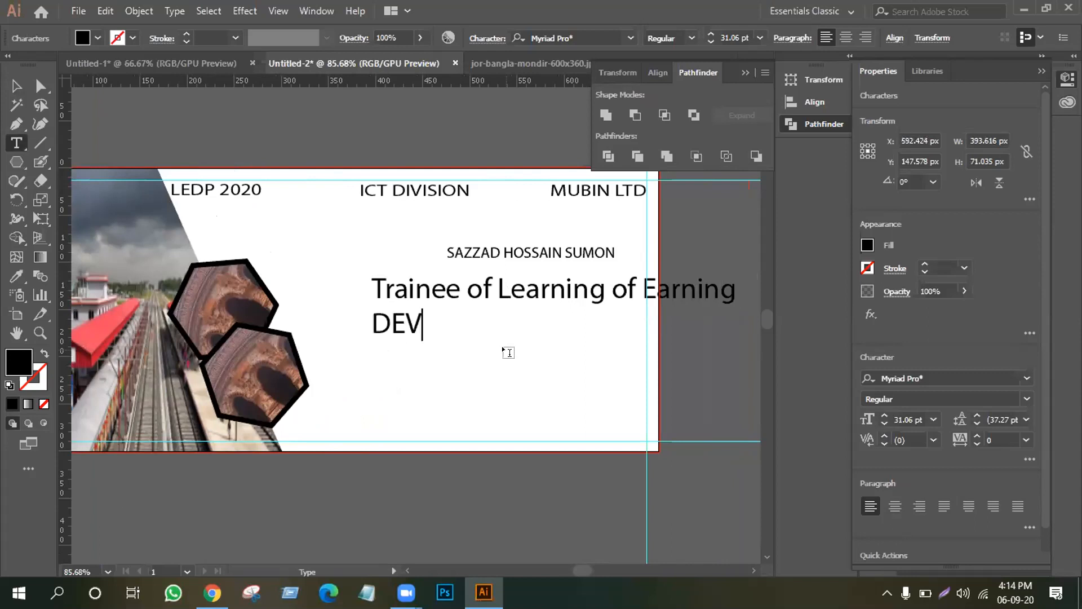
key(BackSpace)
key(BackSpace)
text(evelopment )
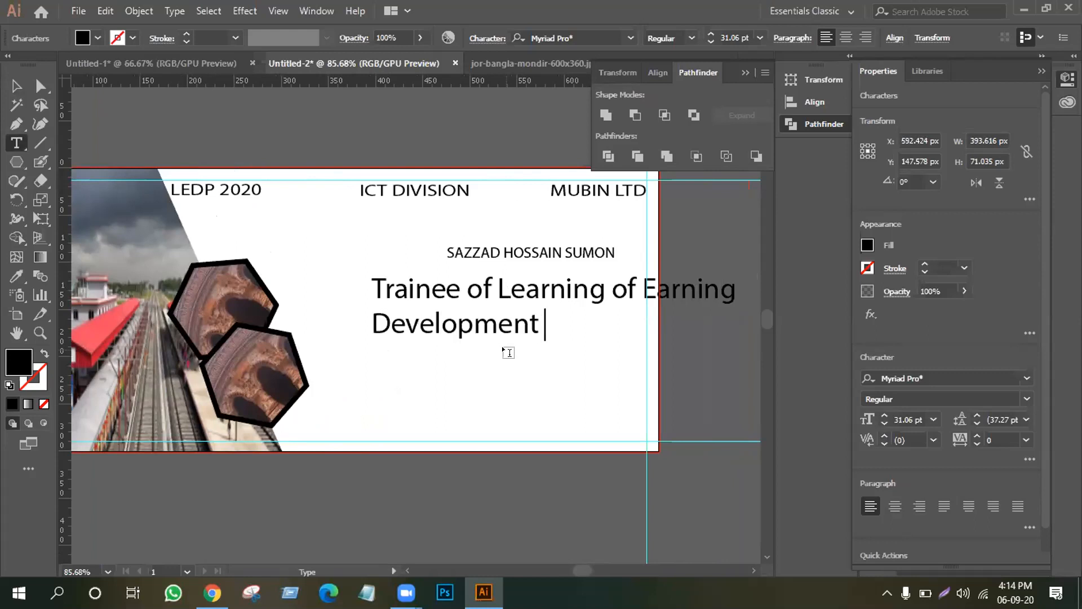
text(R)
key(BackSpace)
text(Project)
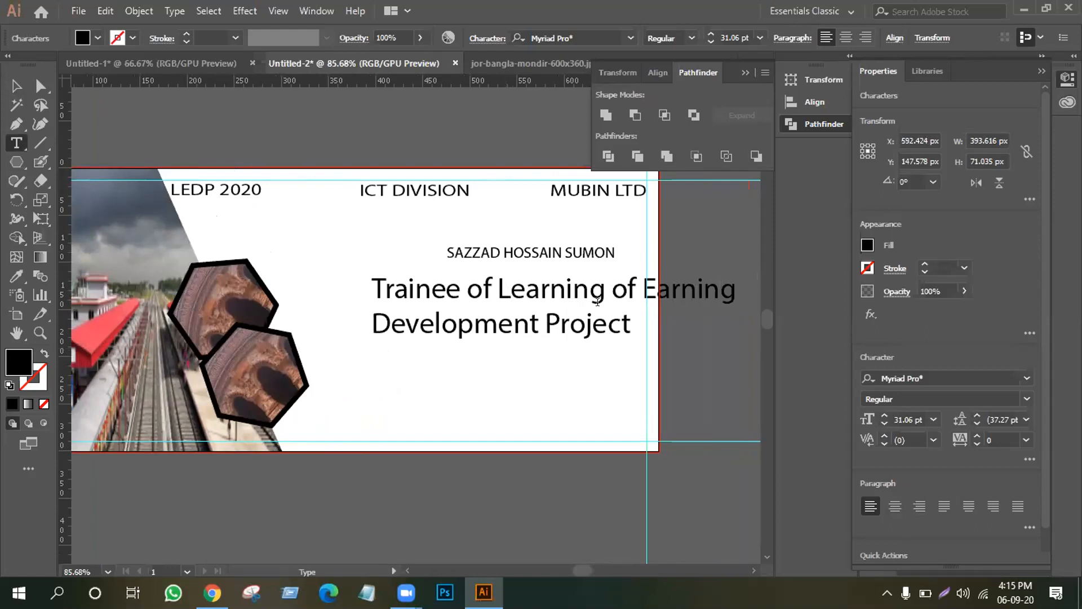
Change the second 'of' to 'and' and append ', Bangladesh' to the title.
click(629, 289)
key(BackSpace)
key(BackSpace)
text(an)
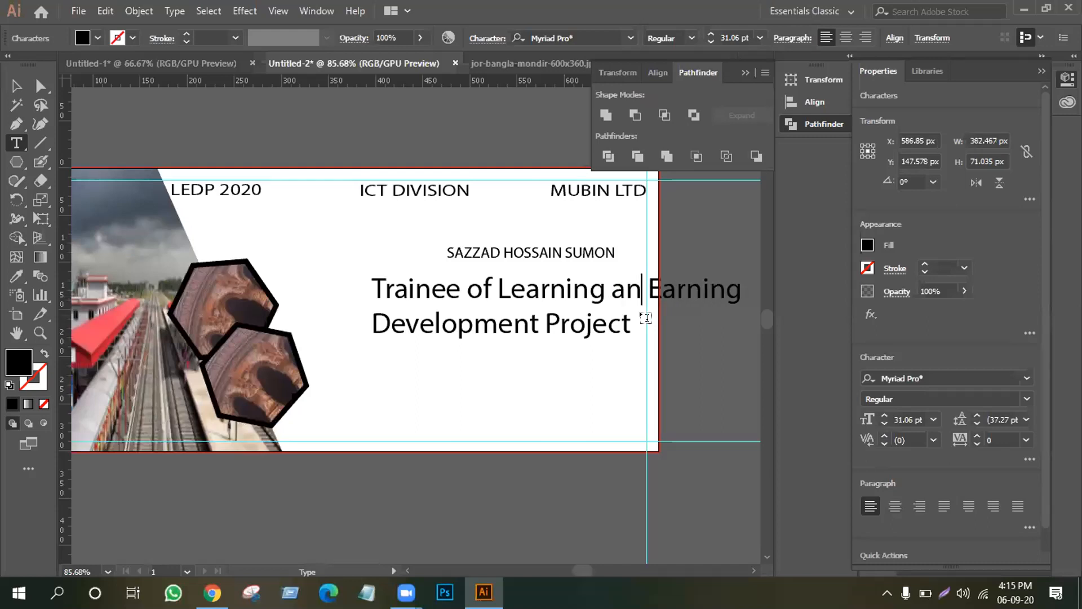
text(d)
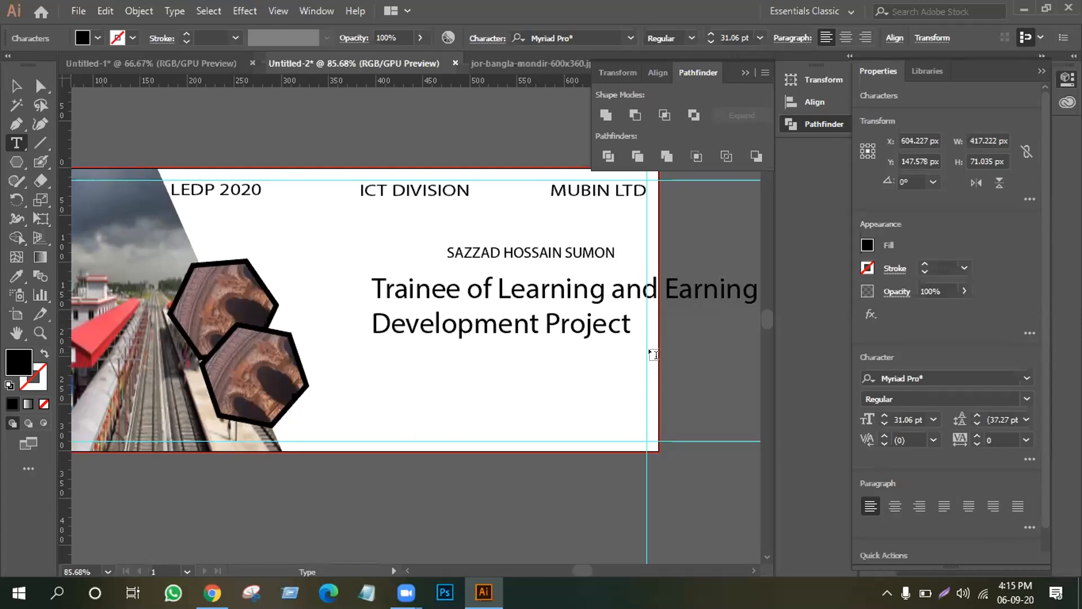
text(, Banglad)
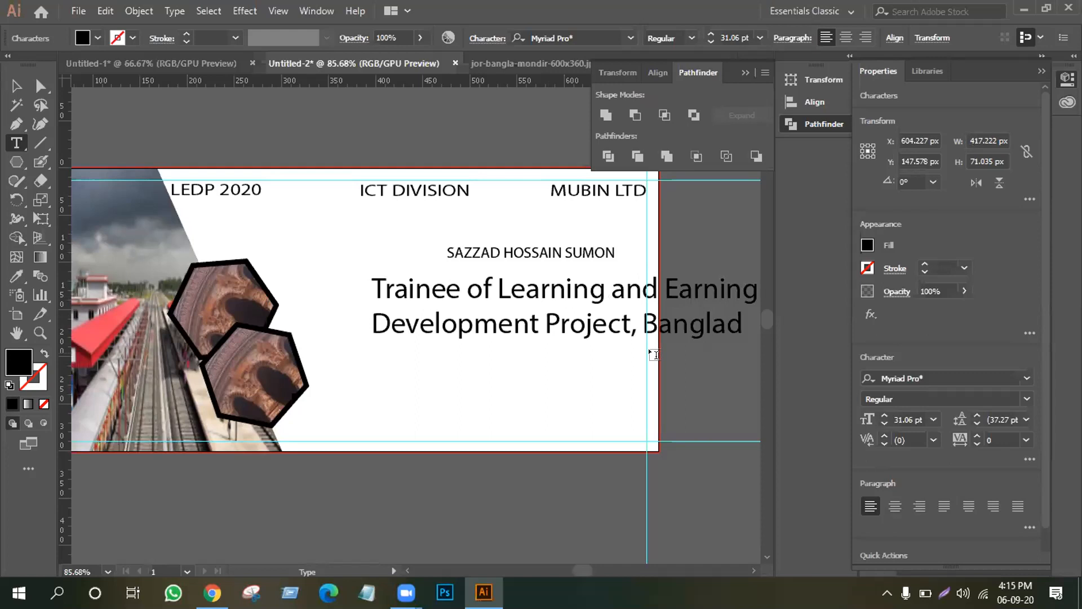
text(esh)
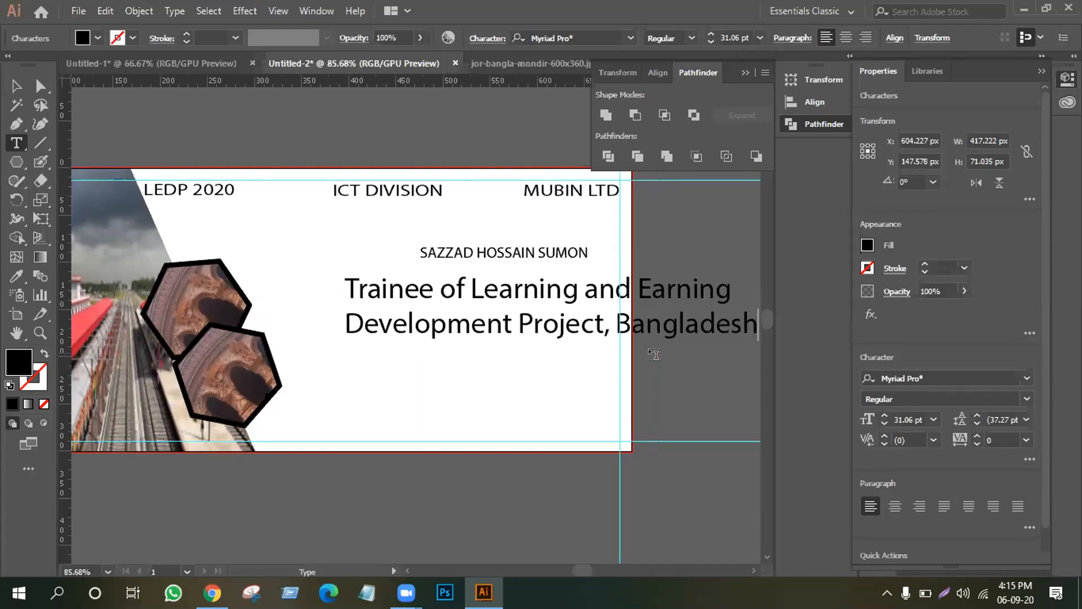
key(Escape)
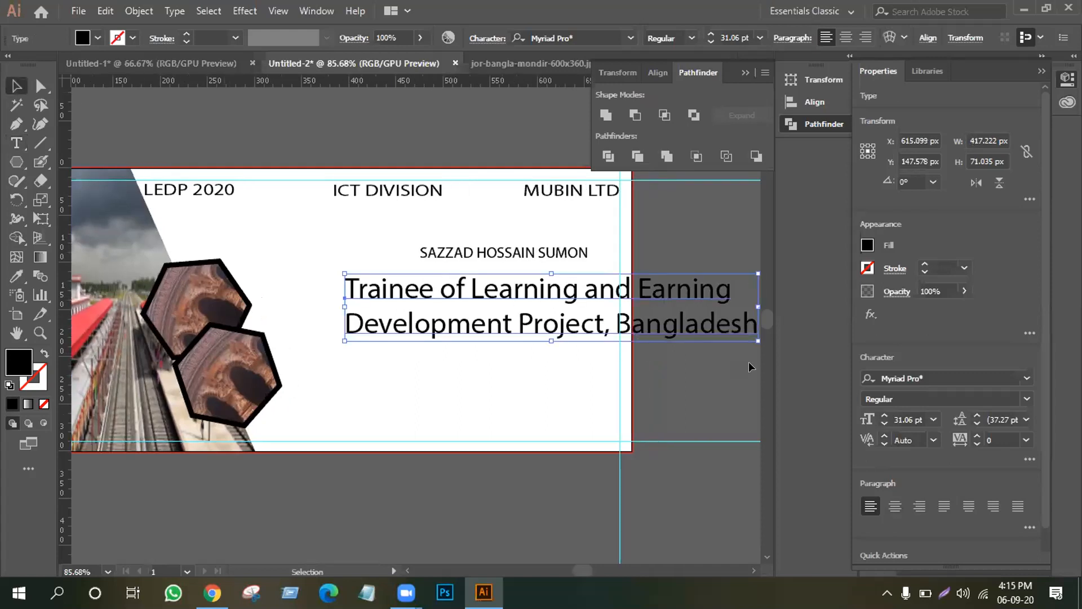
Shrink the two-line title and move it up under the name.
drag(755, 336, 756, 336)
click(736, 371)
click(752, 334)
drag(753, 336, 664, 324)
drag(579, 313, 512, 258)
click(540, 354)
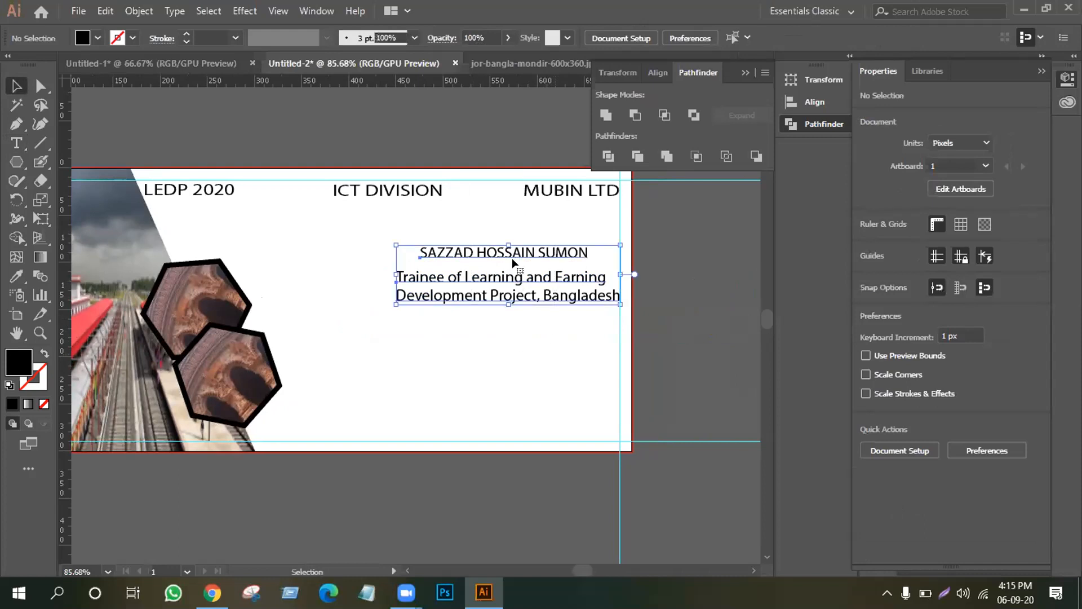
Centre the title horizontally under the name using Horizontal Align Center.
click(512, 259)
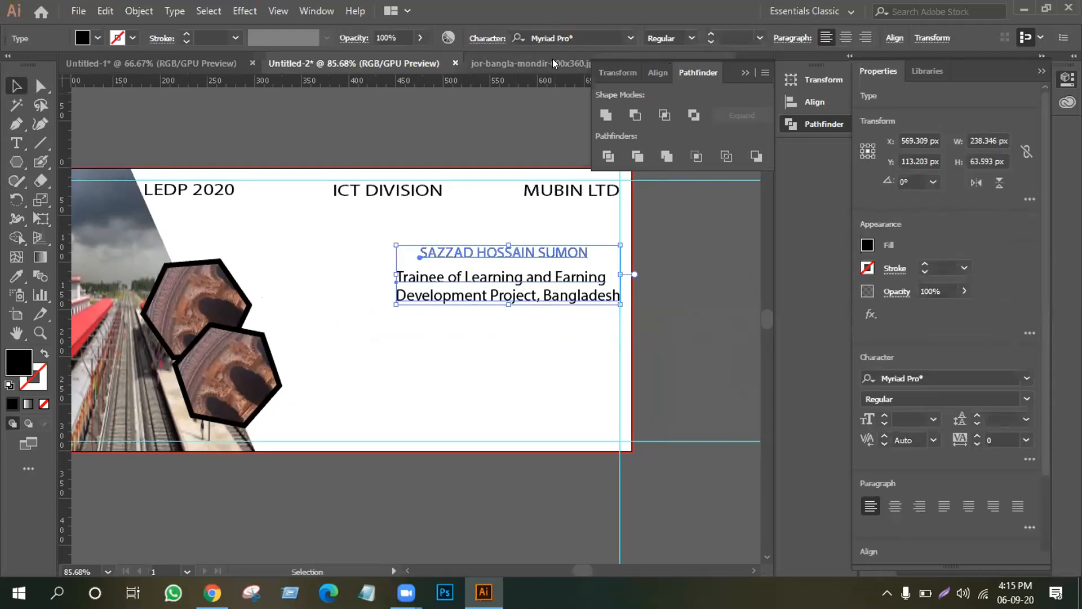
click(780, 96)
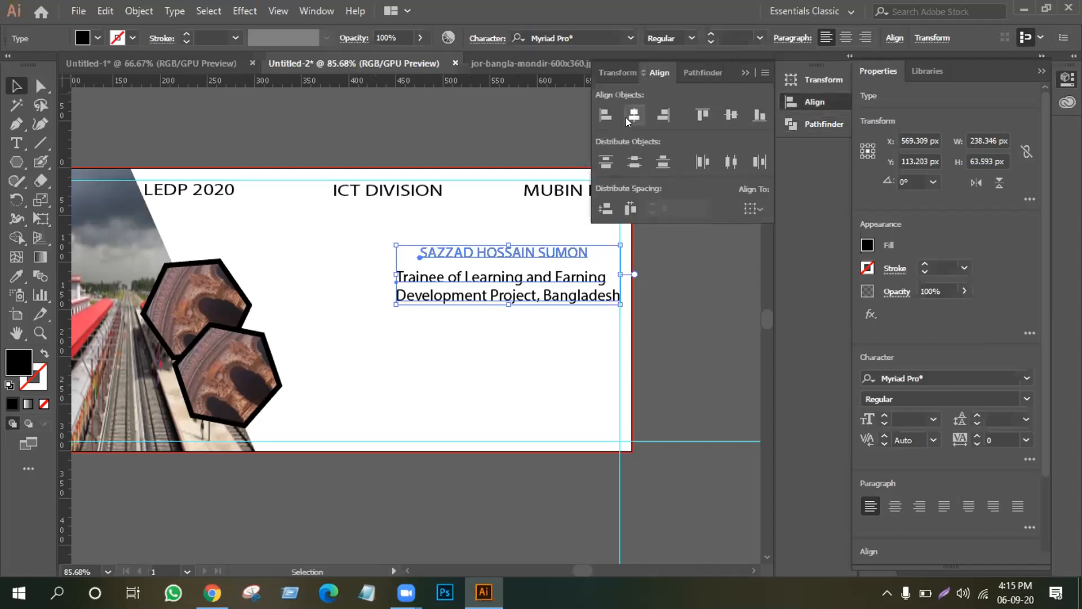
click(627, 117)
click(685, 272)
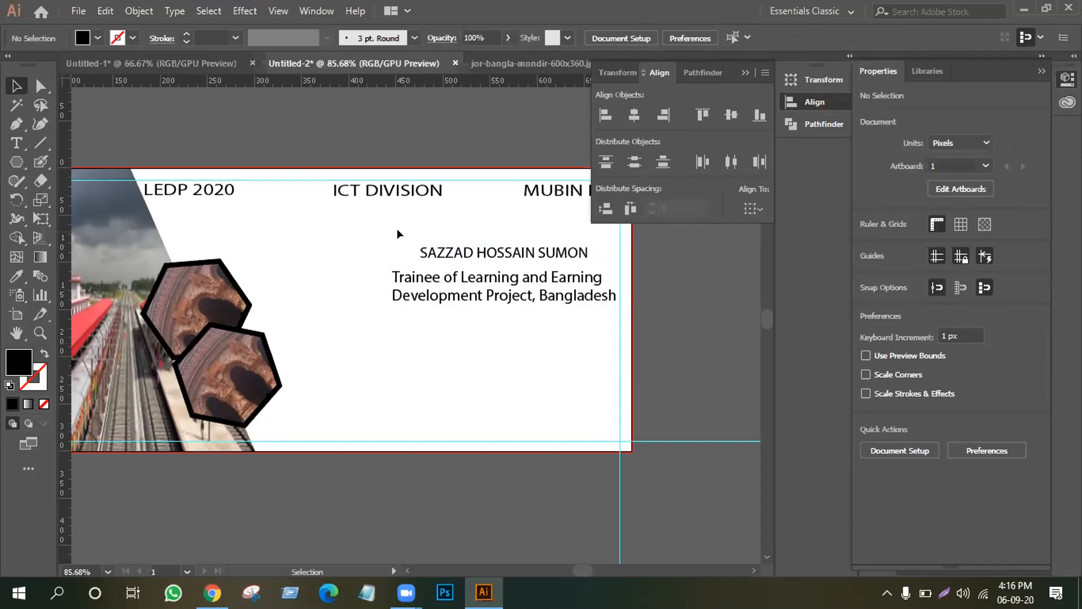
Move the title down to the bottom of the banner.
drag(509, 289, 507, 425)
click(472, 372)
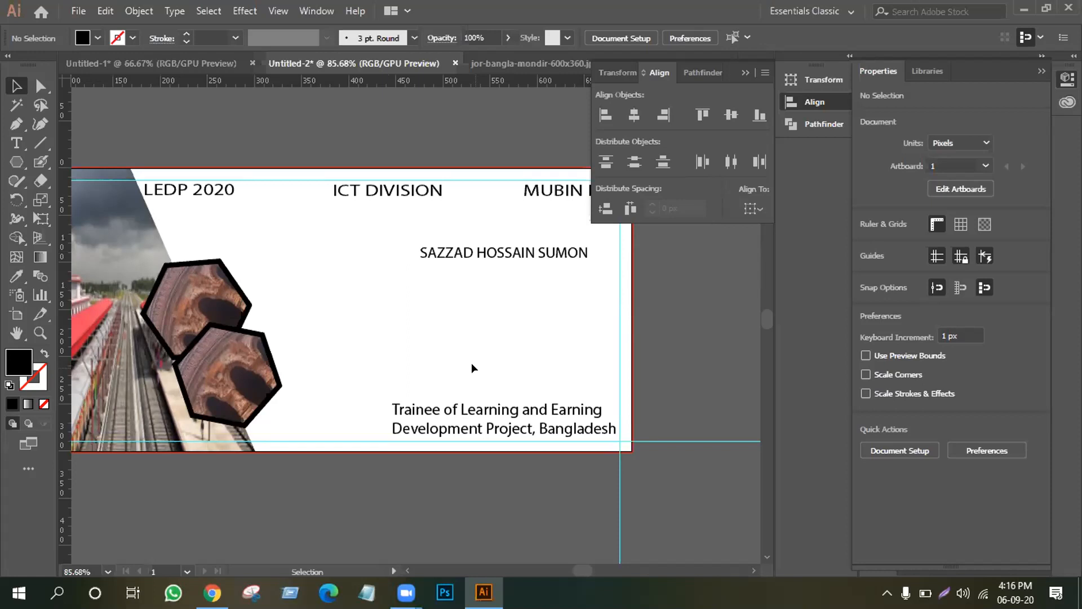
click(16, 143)
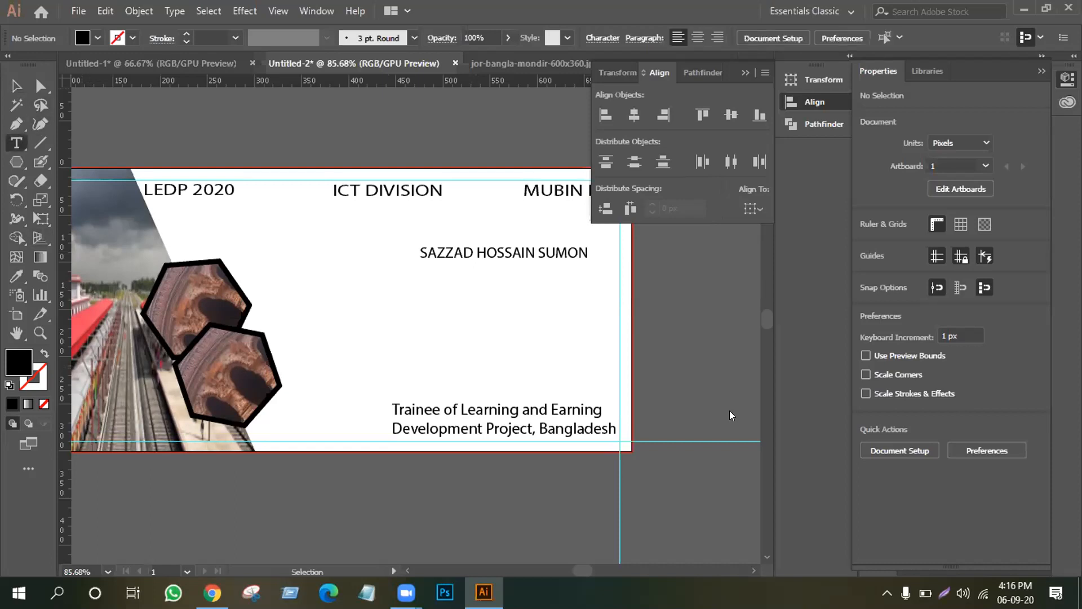
Draw a placeholder text area below the name and set its text to 14 pt.
drag(418, 270, 597, 386)
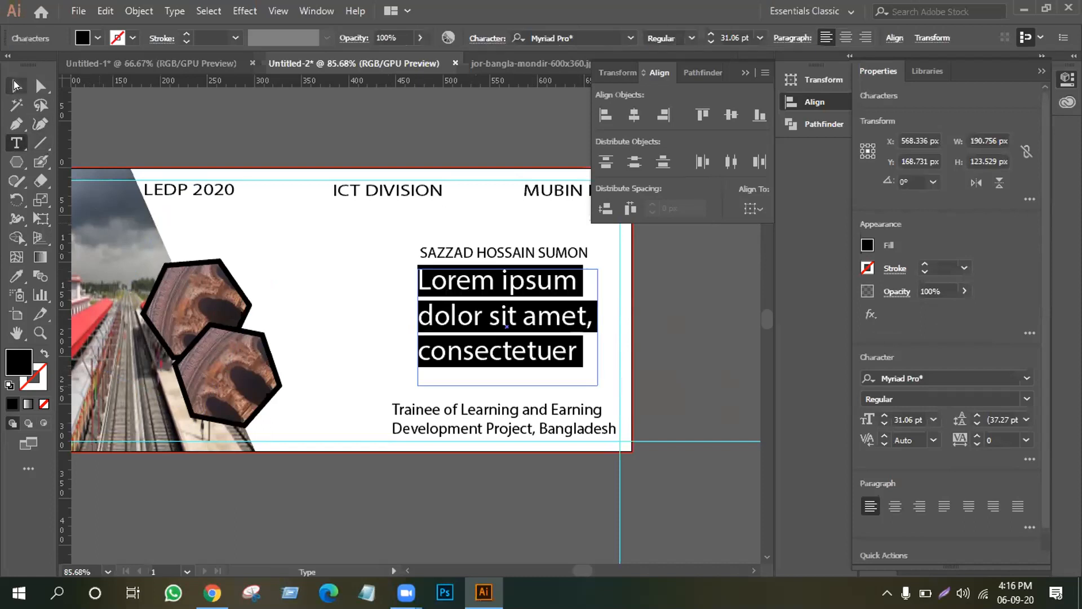
click(14, 84)
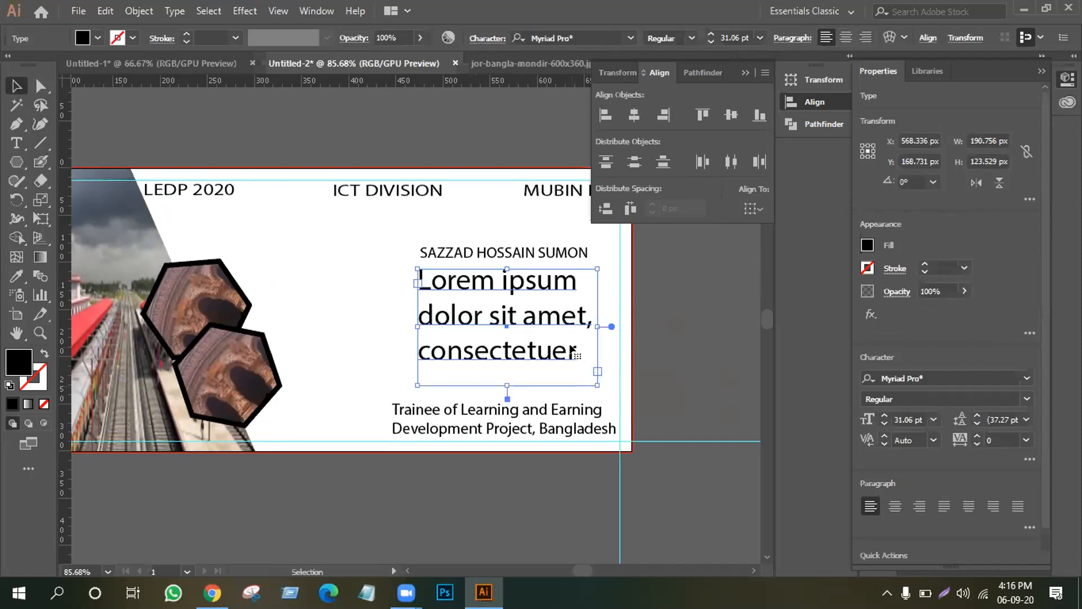
click(274, 256)
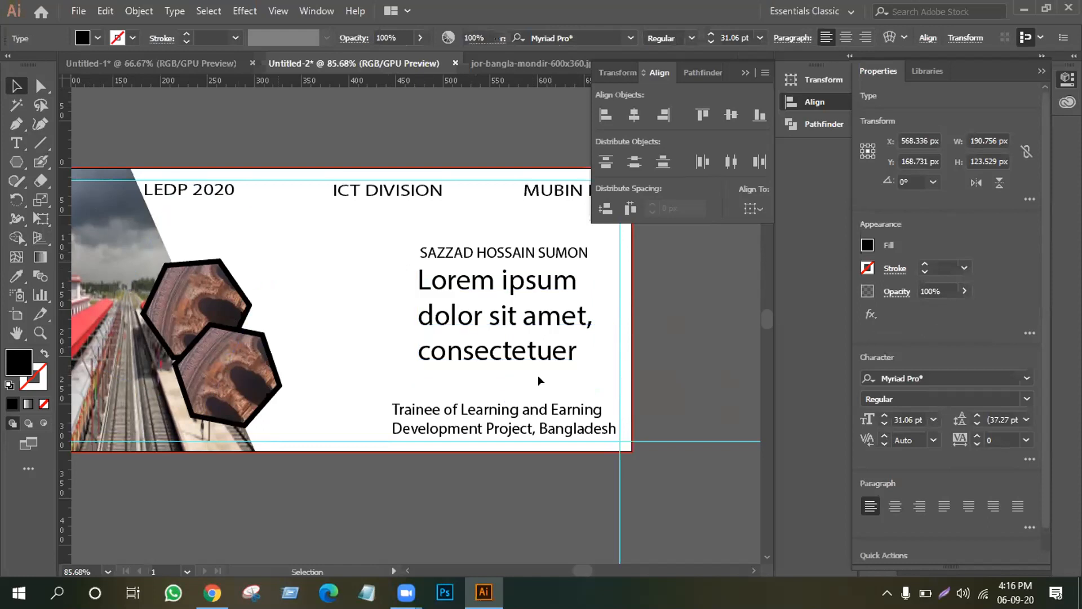
click(16, 143)
drag(583, 348, 401, 282)
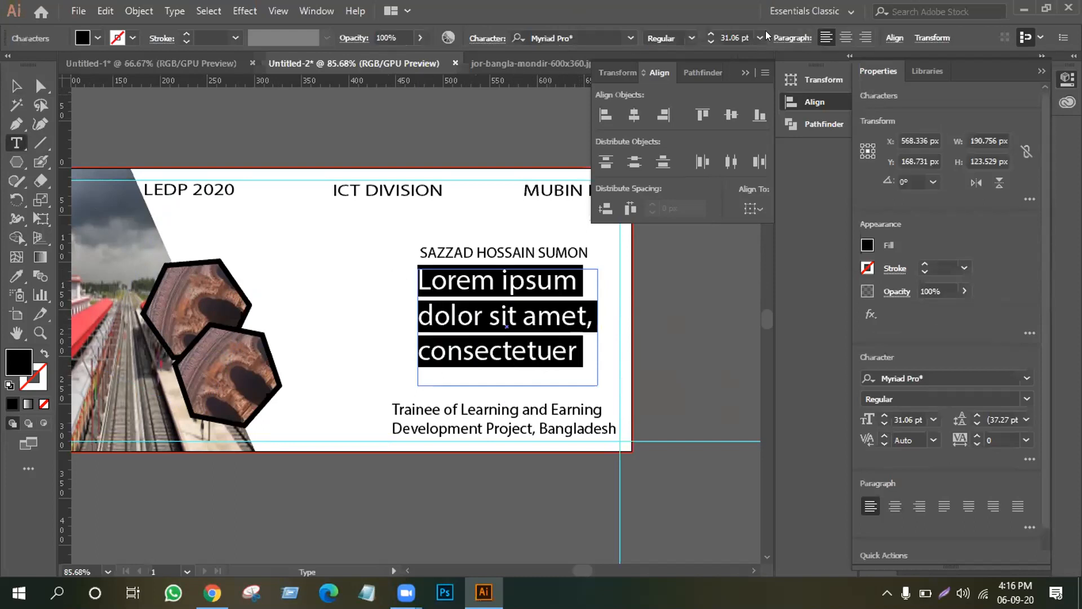
click(759, 37)
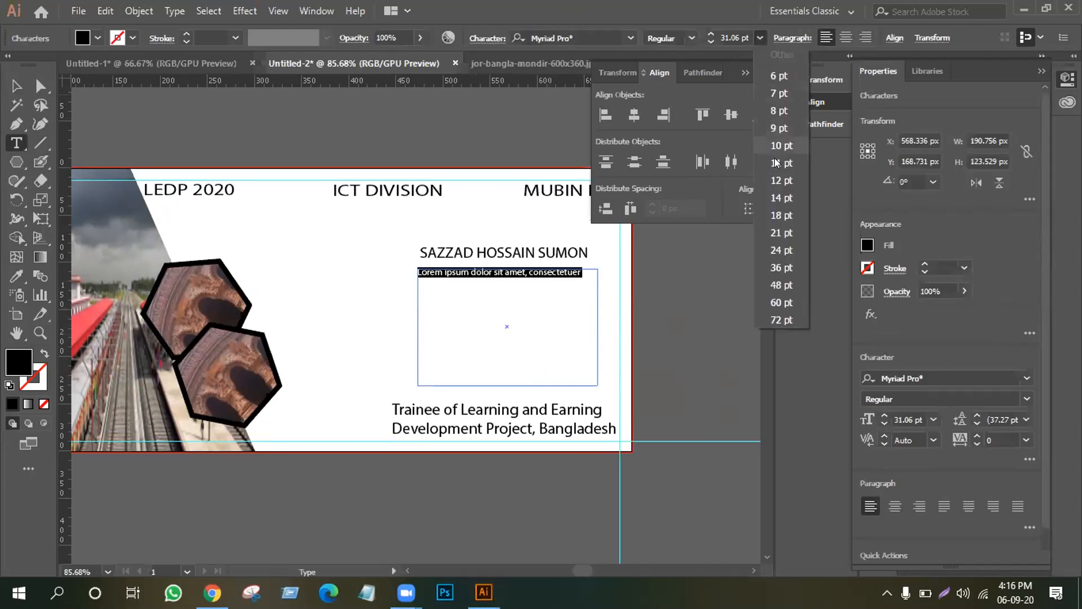
click(777, 195)
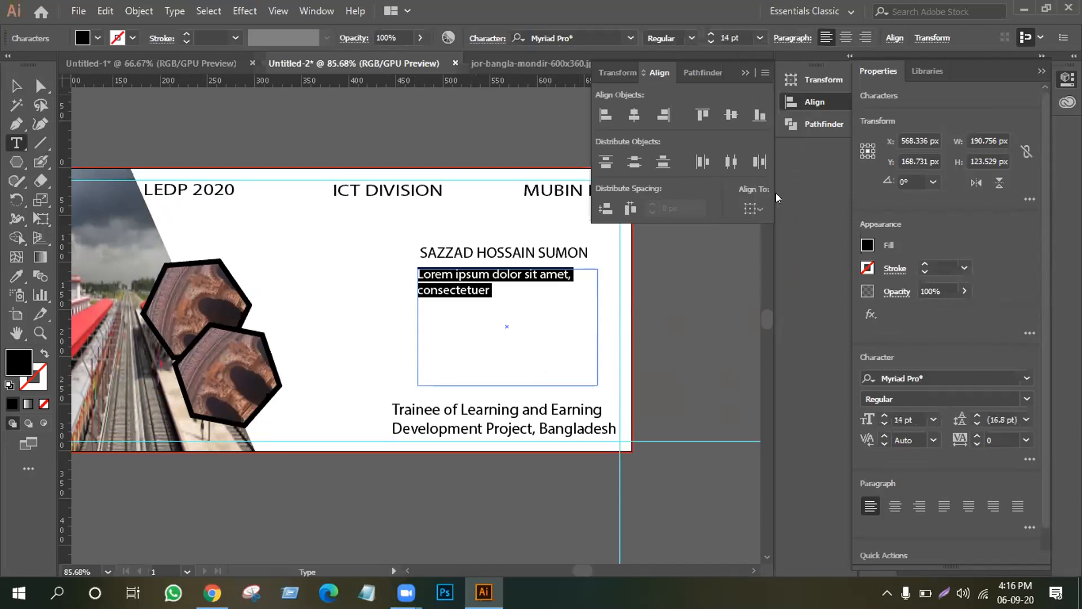
Move the placeholder text block down to sit just above the title.
click(16, 86)
click(502, 333)
drag(462, 295, 477, 396)
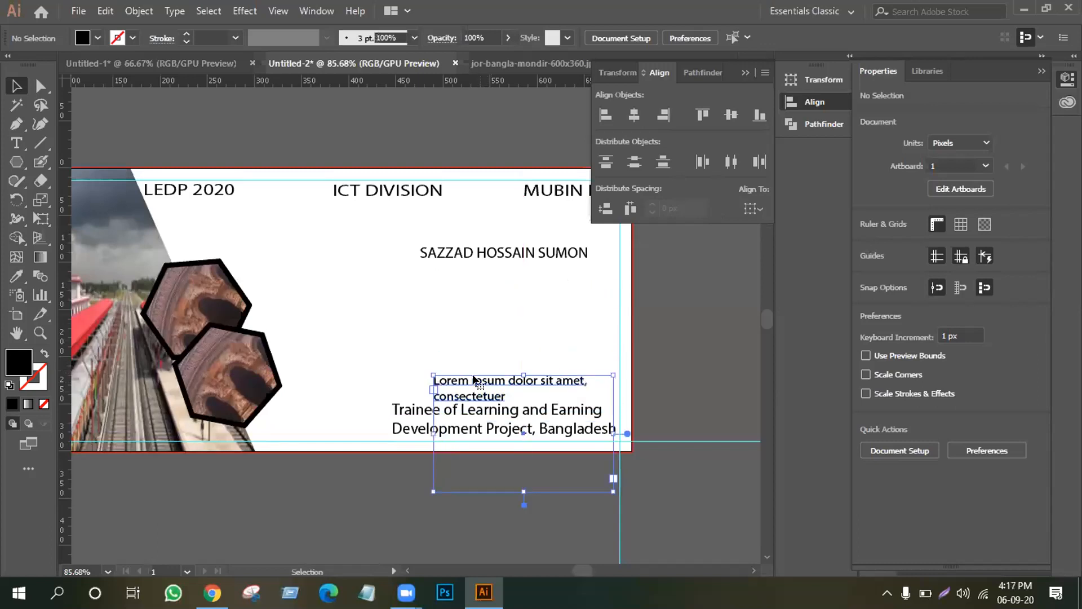
click(451, 259)
click(9, 144)
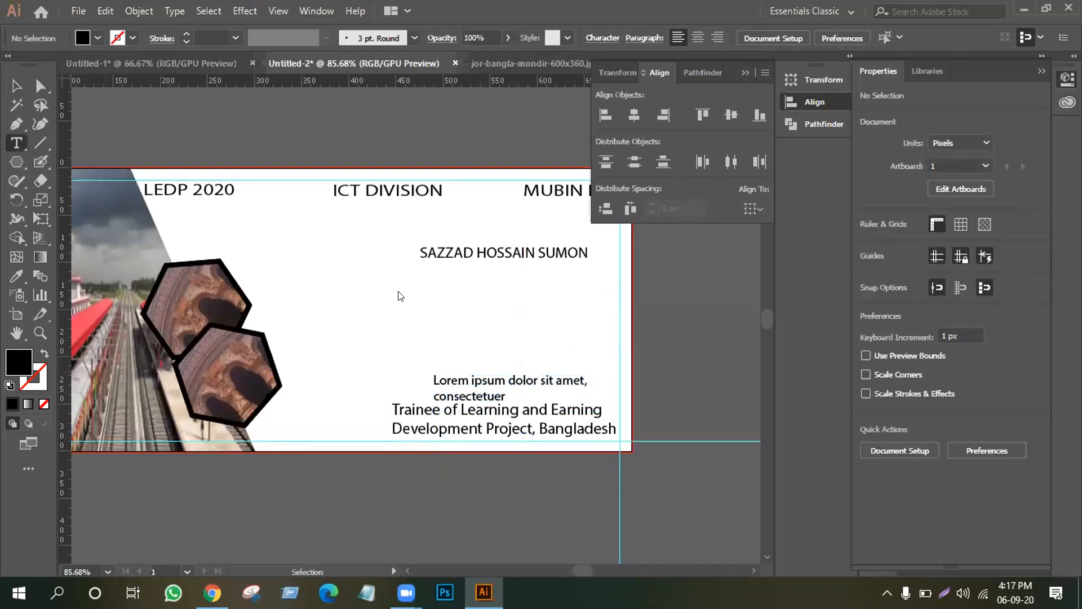
Type 'Batch Number: GD 114' below the name and nudge it up closer.
click(429, 287)
text(B)
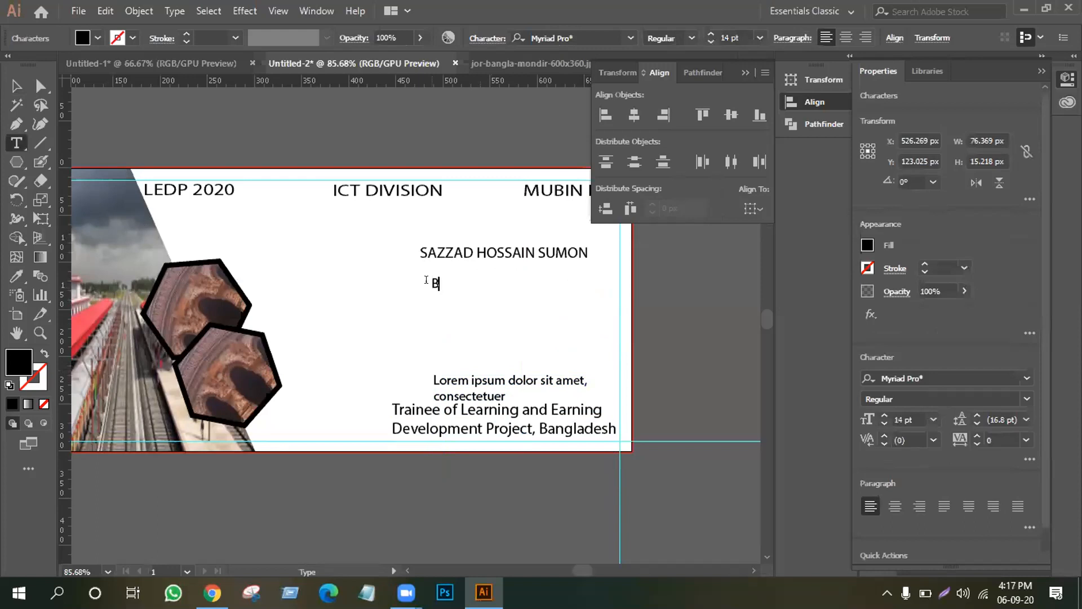
text(atch Number)
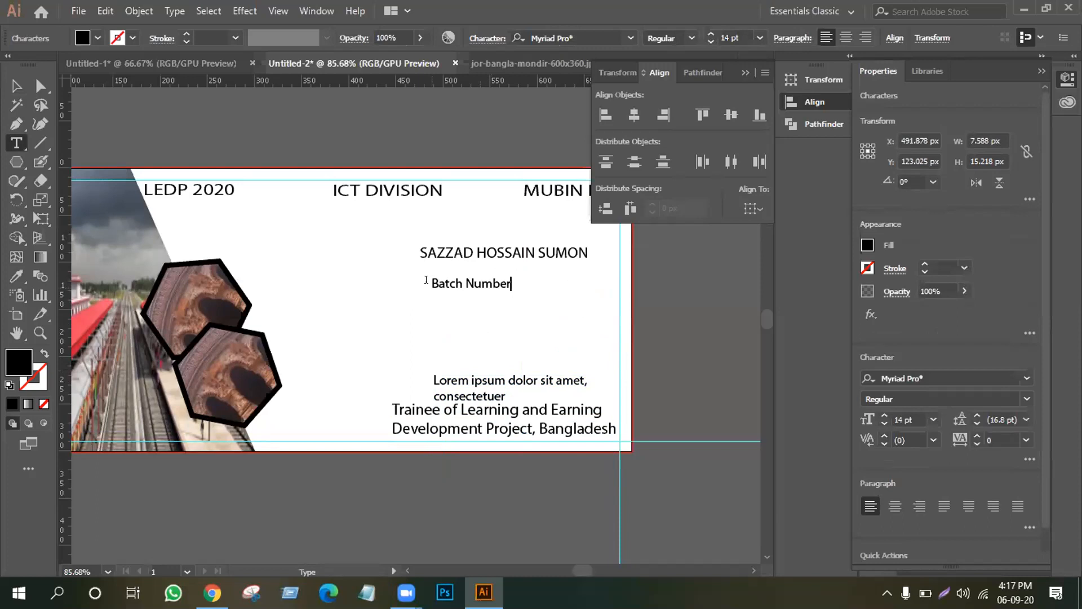
text(: )
text(114)
key(BackSpace)
key(BackSpace)
key(BackSpace)
text(gd)
key(BackSpace)
key(BackSpace)
text(GD 114)
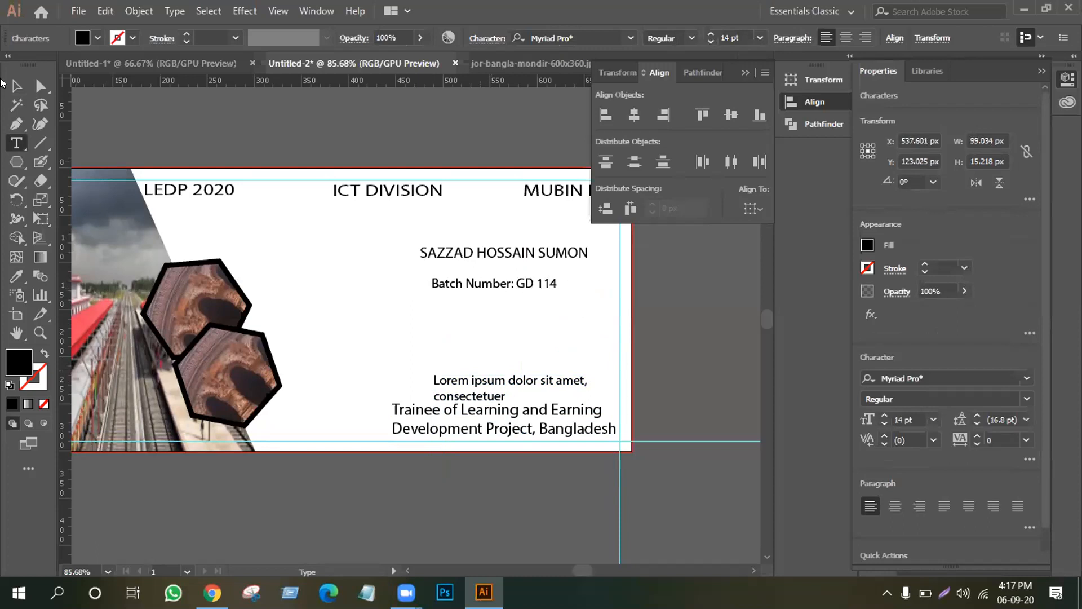
key(Escape)
drag(525, 287, 524, 279)
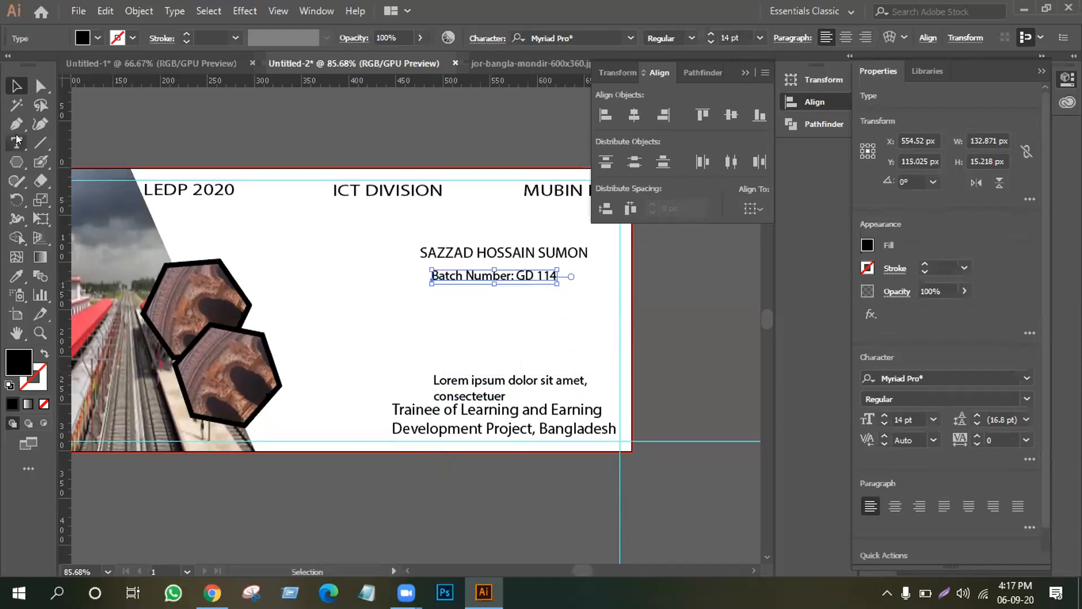
Add a venue line reading 'Venu: Online class' below the batch number.
key(t)
click(431, 304)
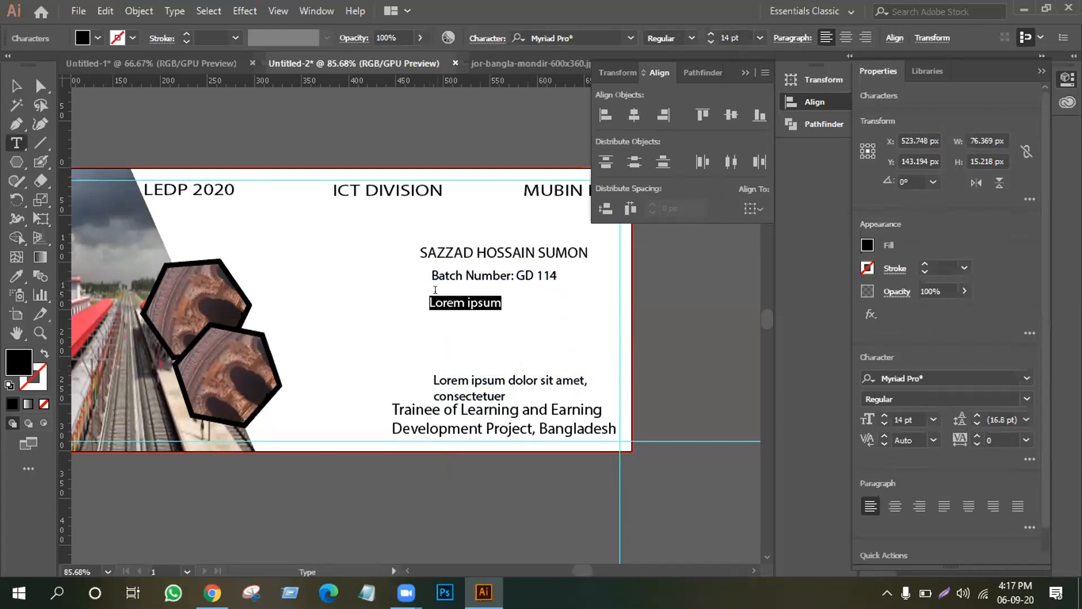
text(Ve)
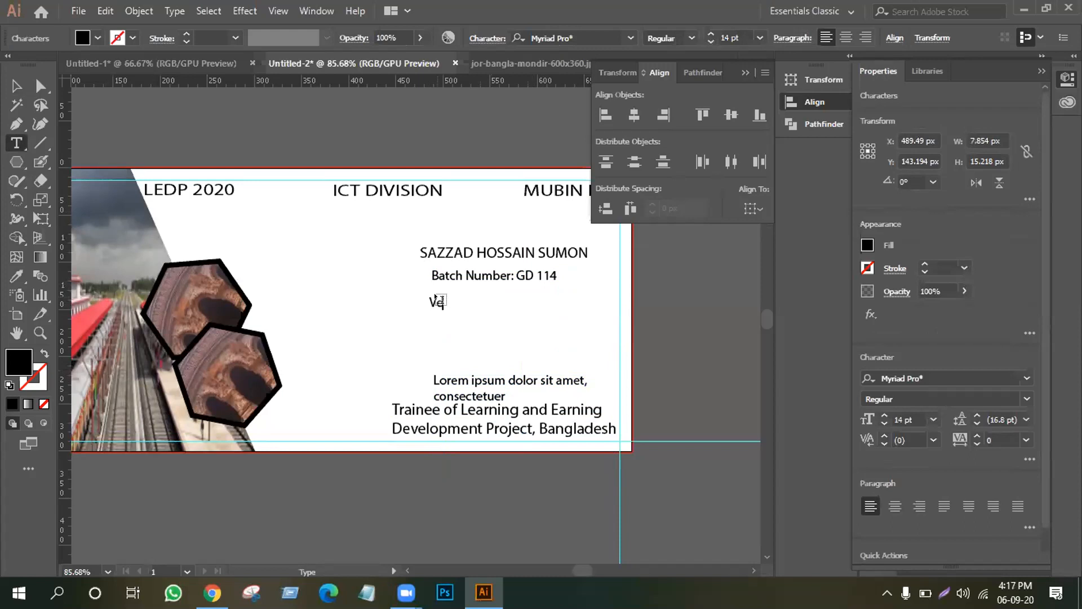
text(nu)
key(Return)
key(Return)
key(Return)
key(Return)
key(Return)
key(Return)
key(Return)
key(Return)
key(Return)
key(Return)
text(;)
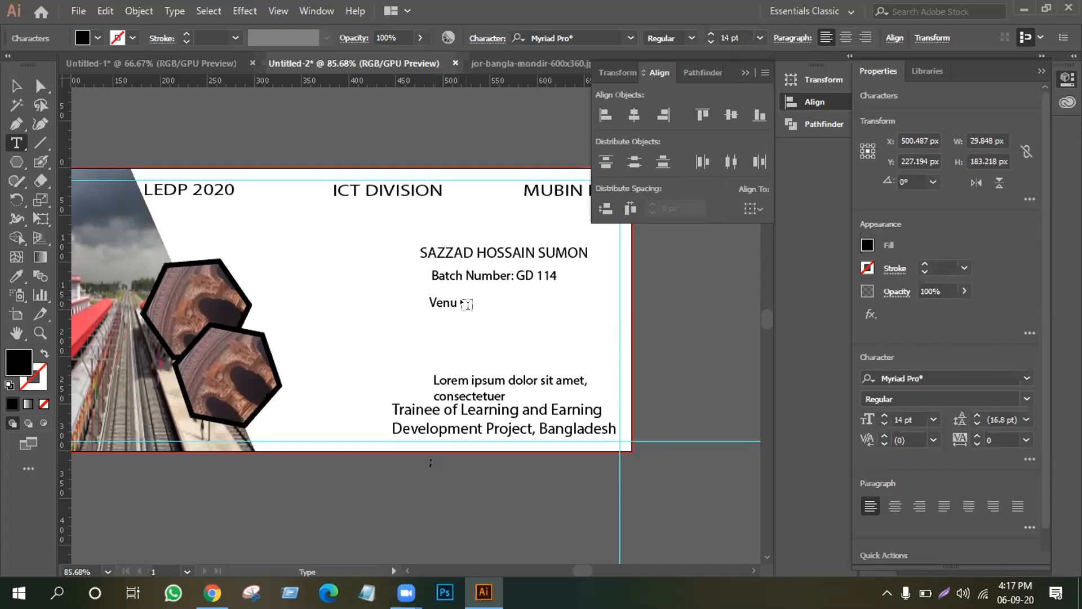
key(Escape)
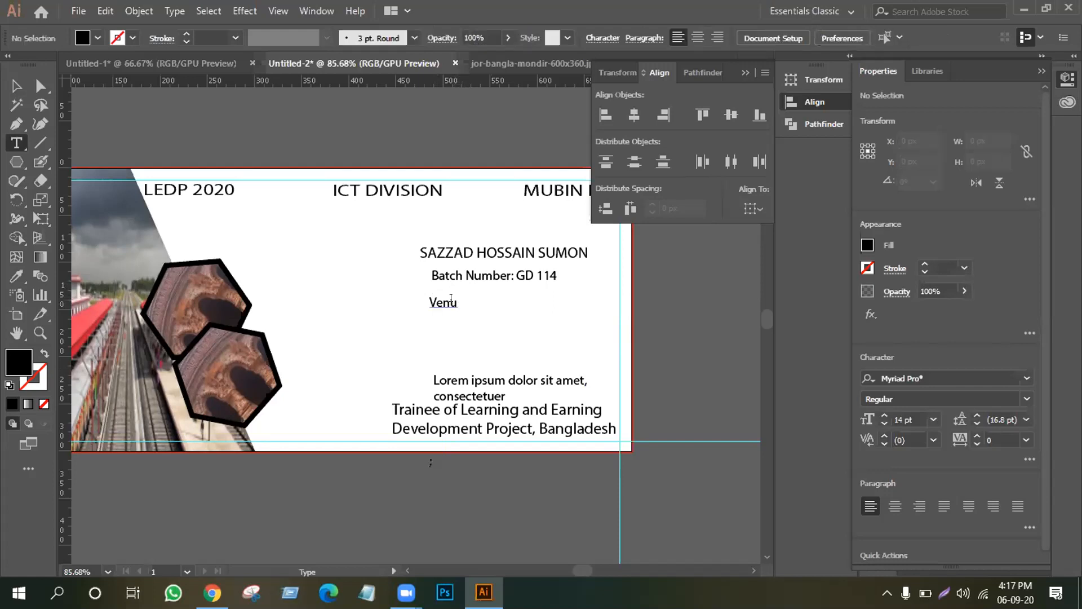
click(456, 302)
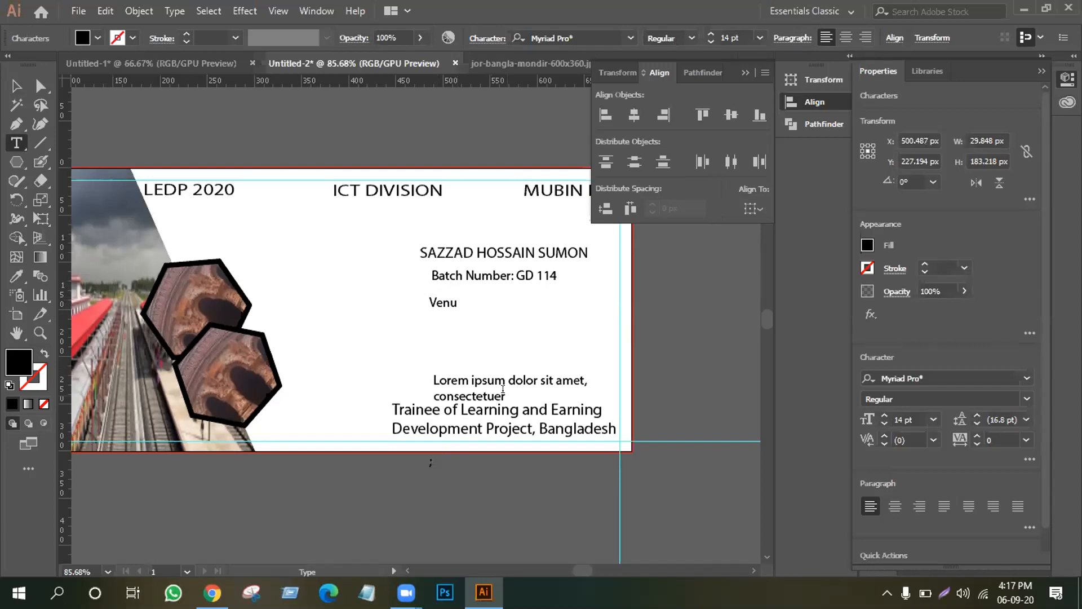
text(:)
text(o)
key(BackSpace)
text(Online c)
text(ss)
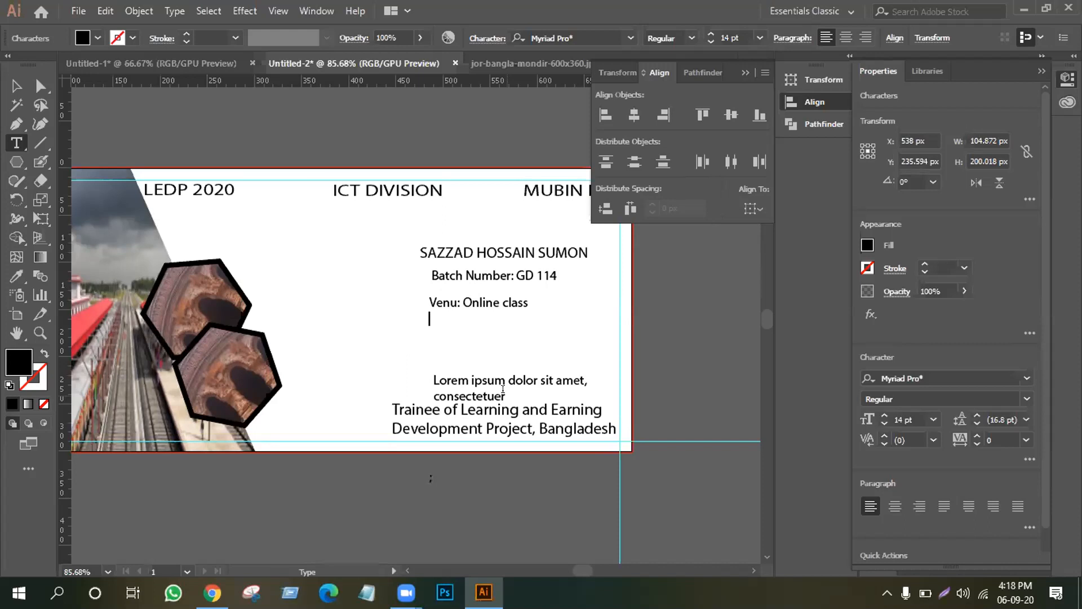
Add 'District : Rajshahi' on the line beneath the venue.
text(b)
key(BackSpace)
text(Batc)
key(BackSpace)
key(BackSpace)
key(BackSpace)
key(BackSpace)
text(d)
key(BackSpace)
text(District : Rajshahi)
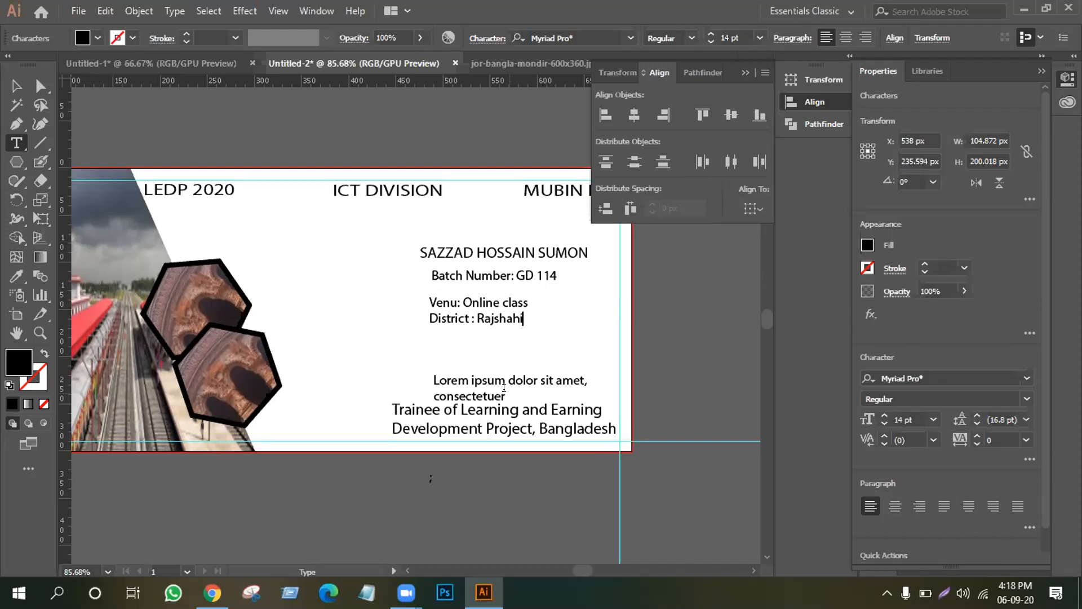
Shift the Venu/District block into place, then select it with the name and batch texts.
click(16, 85)
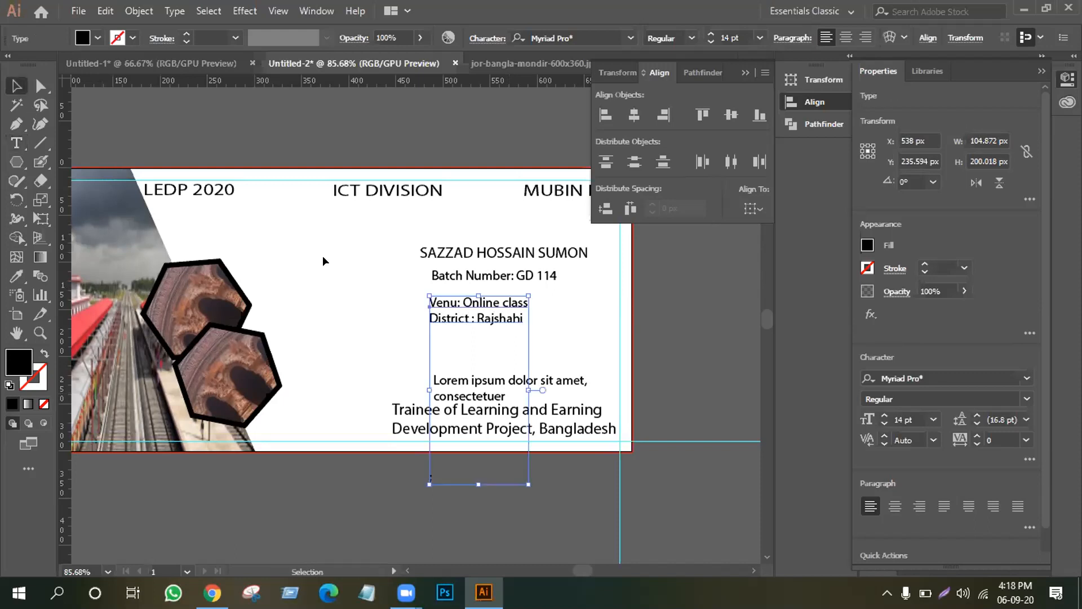
drag(456, 311, 474, 306)
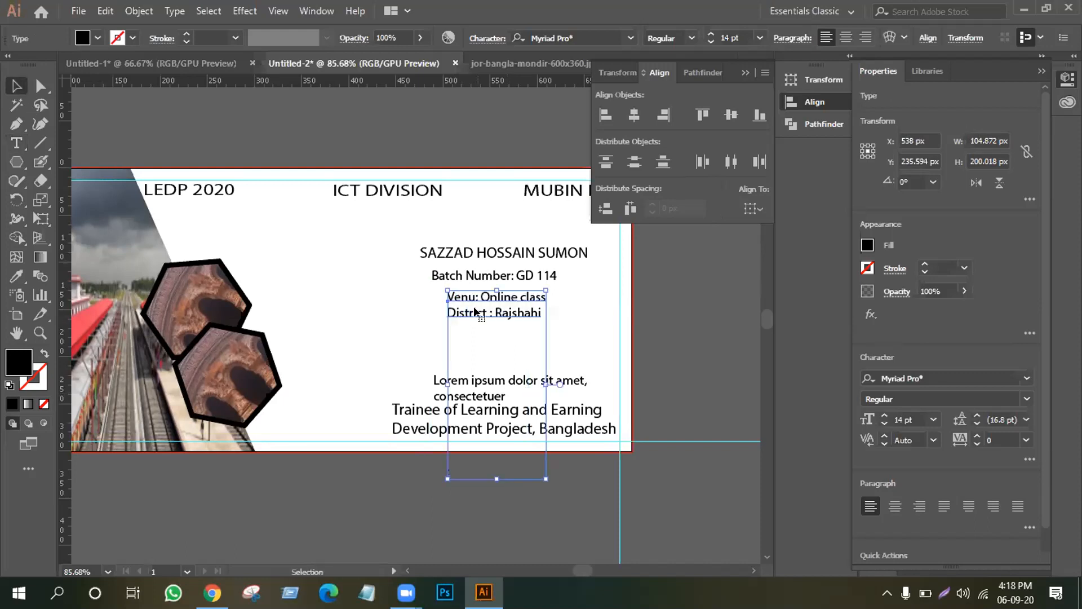
drag(401, 236, 525, 299)
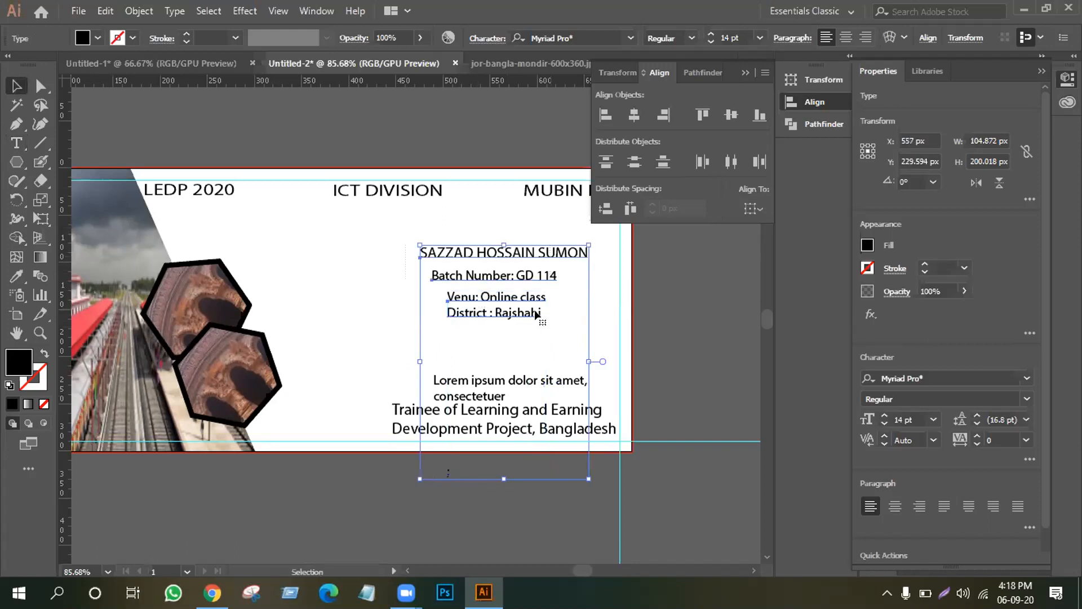
Pull the Batch Number and Venu/District lines up and centre them on the name.
click(389, 297)
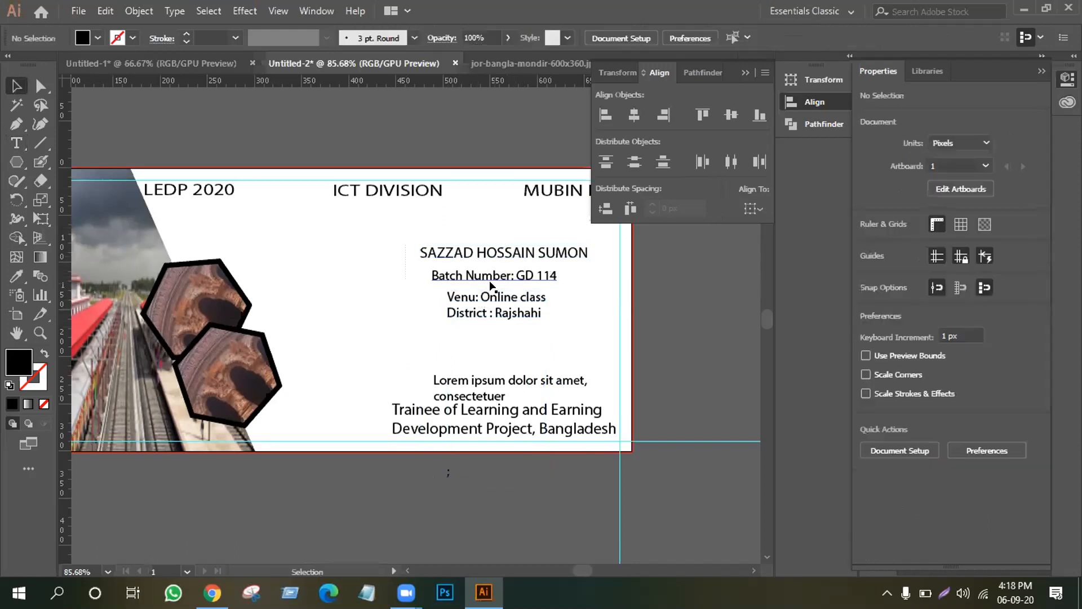
mouse_move(491, 277)
mouse_down()
mouse_move(497, 292)
mouse_move(497, 276)
mouse_up()
drag(466, 222, 527, 317)
click(489, 251)
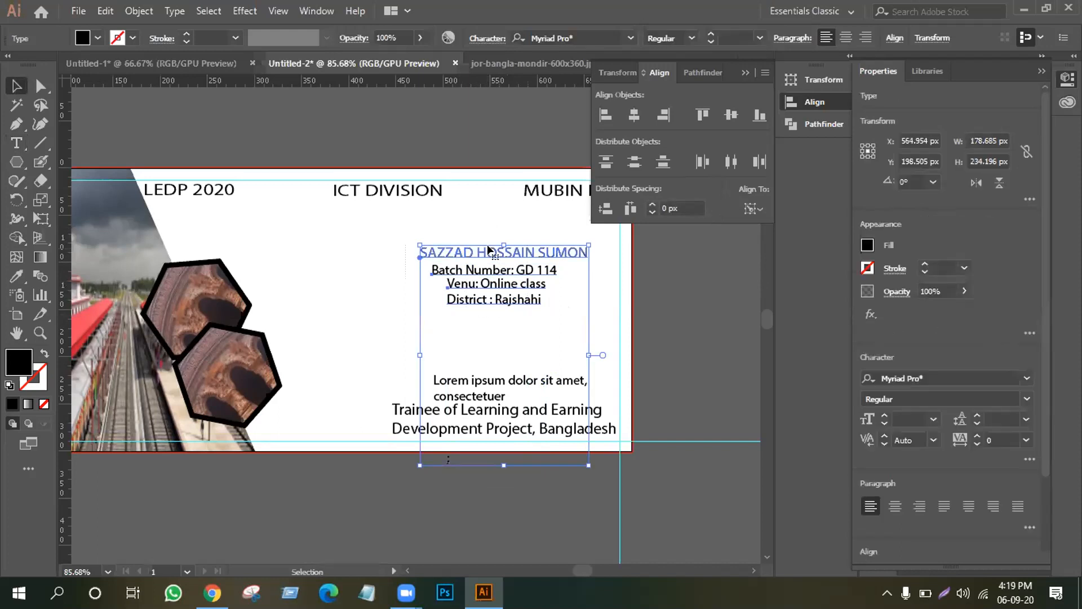
click(633, 116)
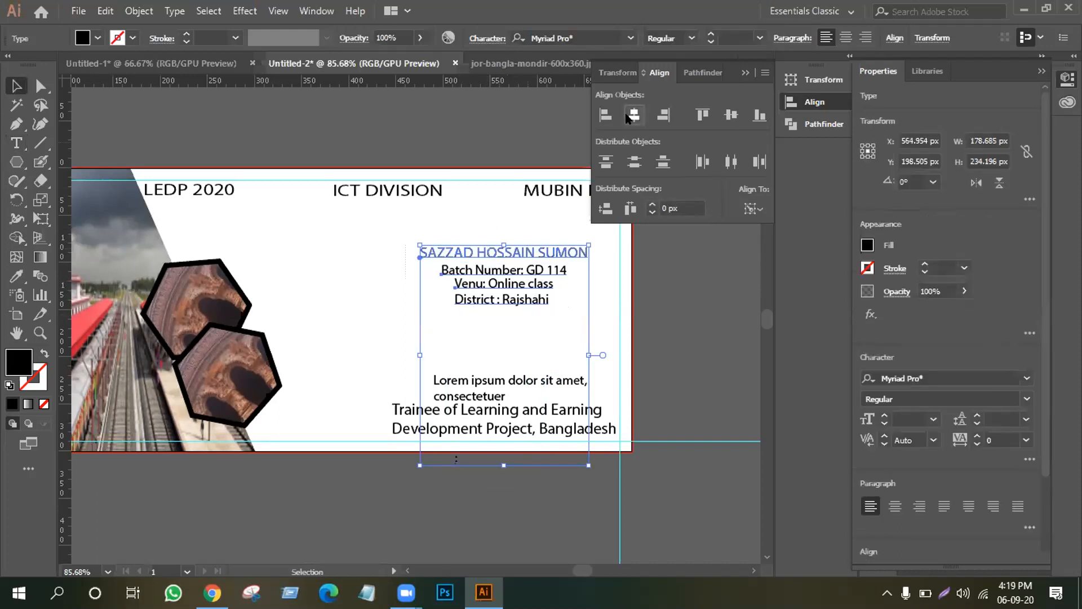
click(598, 285)
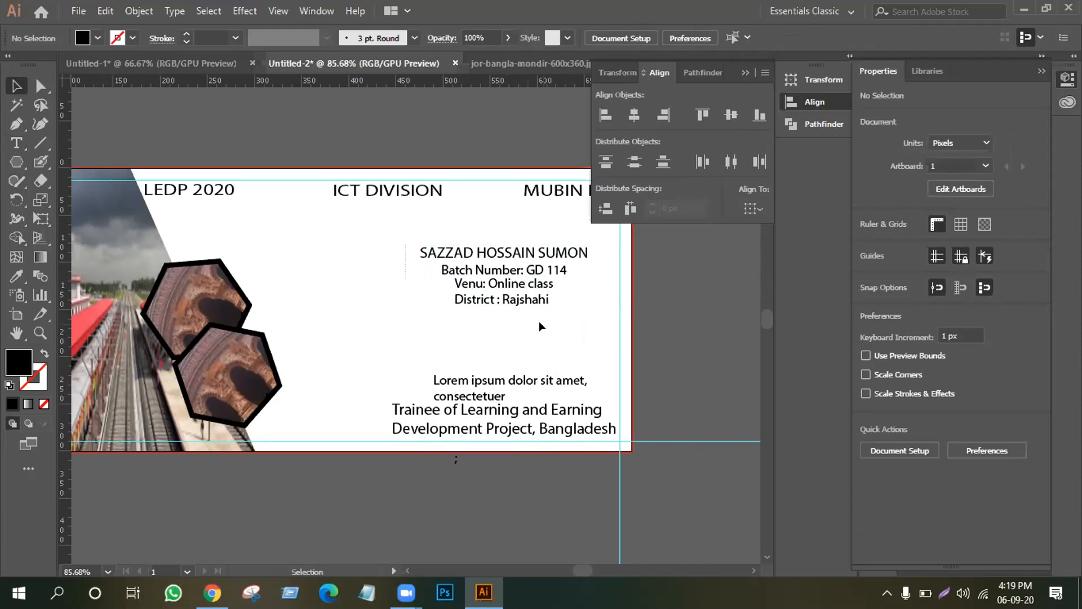
Draw a bar below the District line and fill it with the train roof's red.
click(16, 162)
click(65, 162)
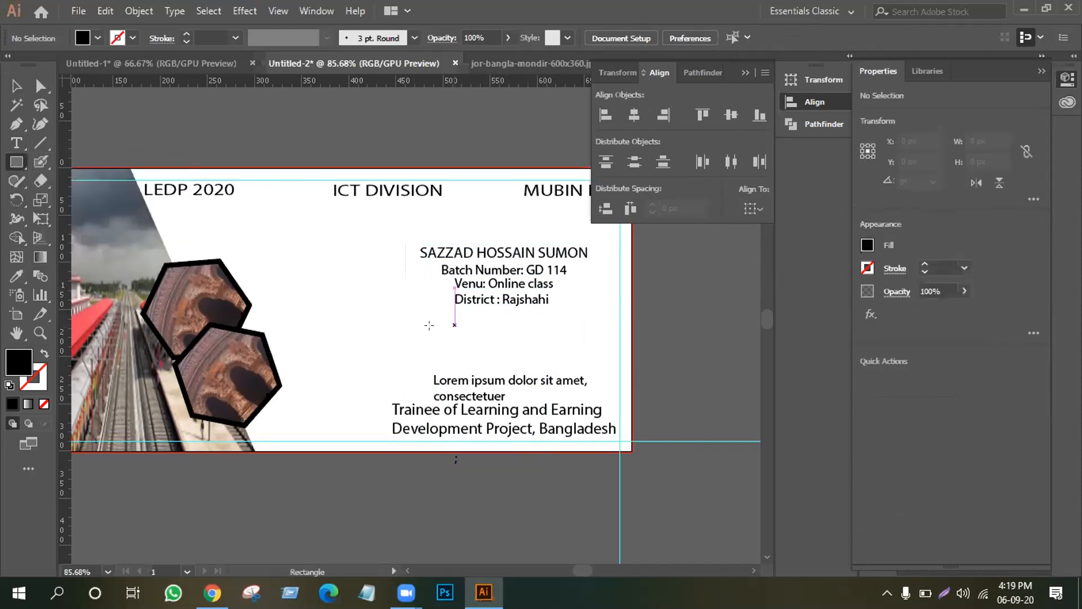
drag(434, 330, 578, 335)
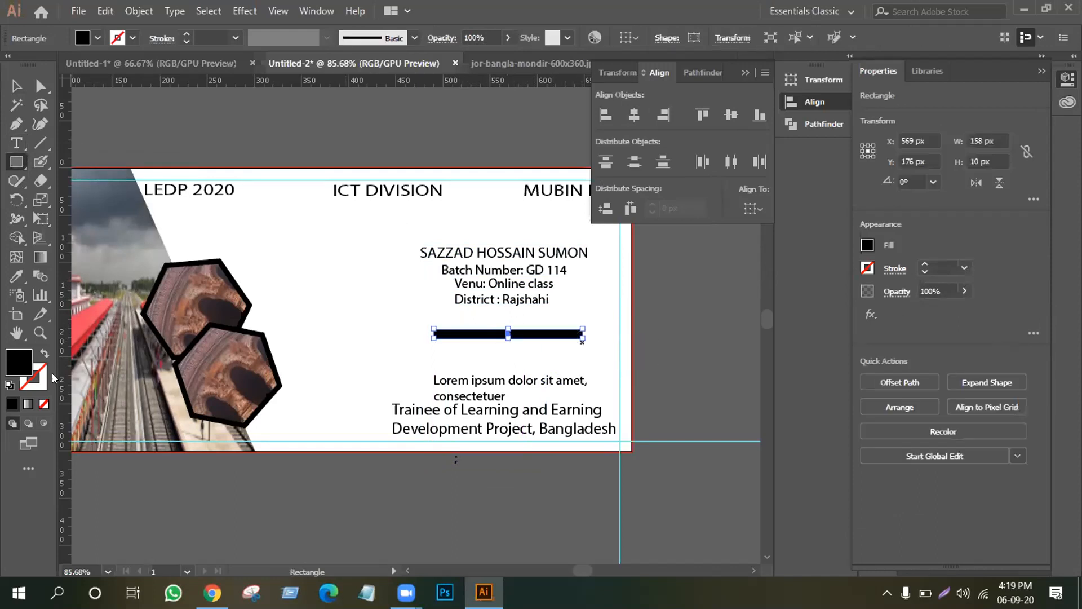
click(17, 277)
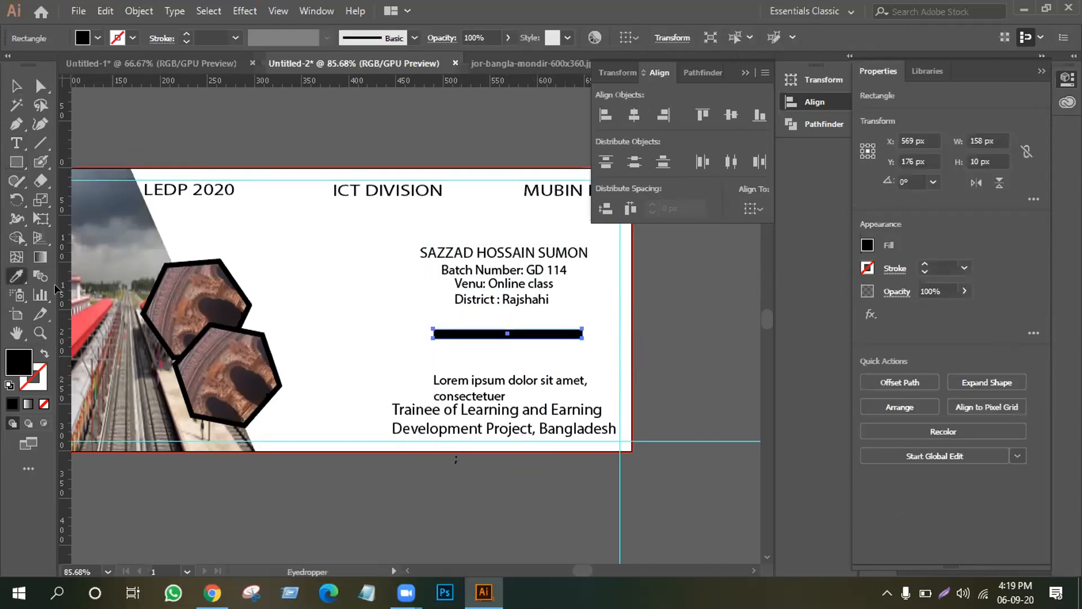
click(100, 305)
Slim the red bar down to 5 px height.
click(15, 86)
click(371, 277)
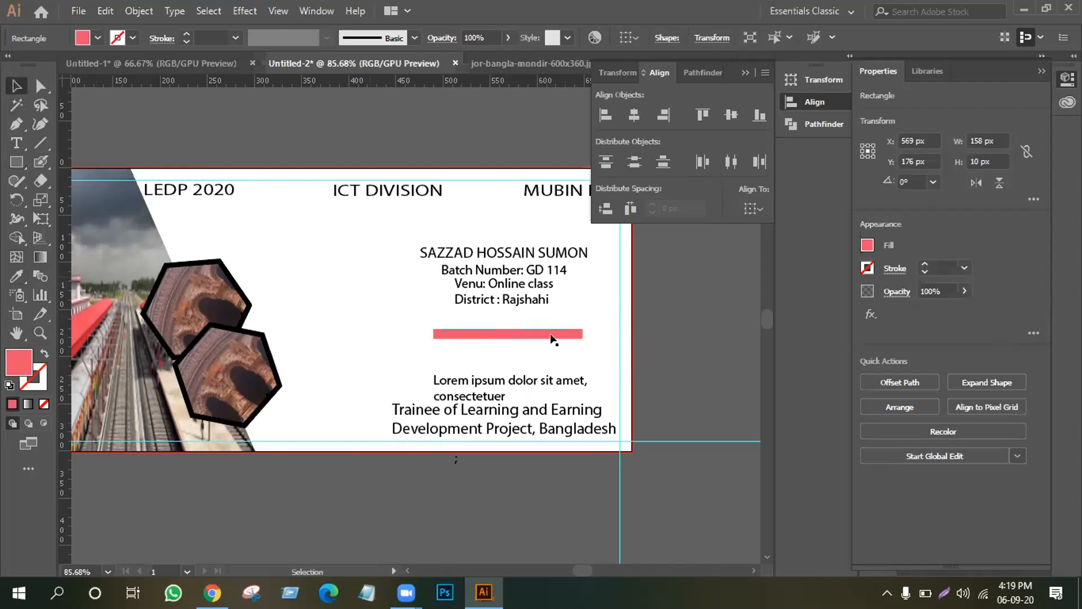
click(507, 334)
drag(504, 325, 506, 329)
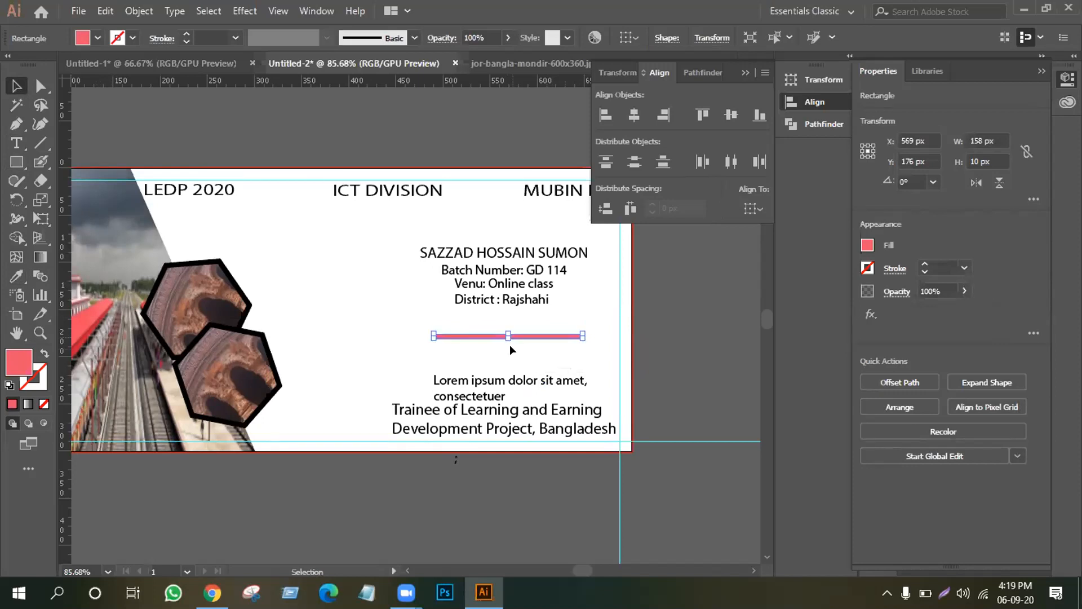
click(510, 344)
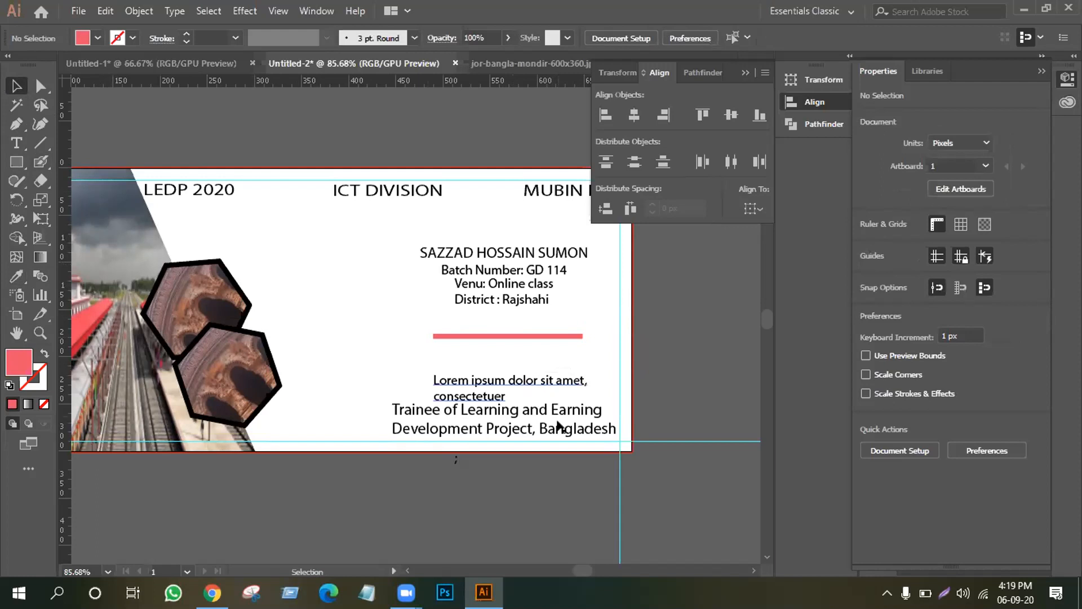
Move the Trainee text above the Lorem ipsum text.
drag(557, 411, 556, 349)
drag(468, 389, 483, 426)
drag(493, 371, 496, 376)
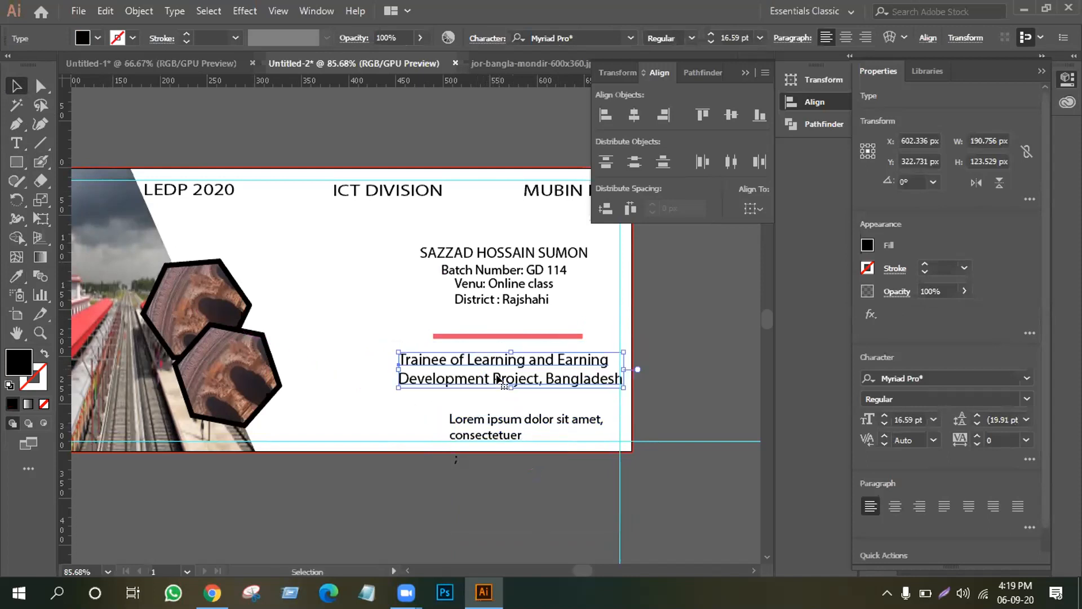
Horizontally centre the divider and both texts on the name, then zoom out.
drag(385, 221, 599, 449)
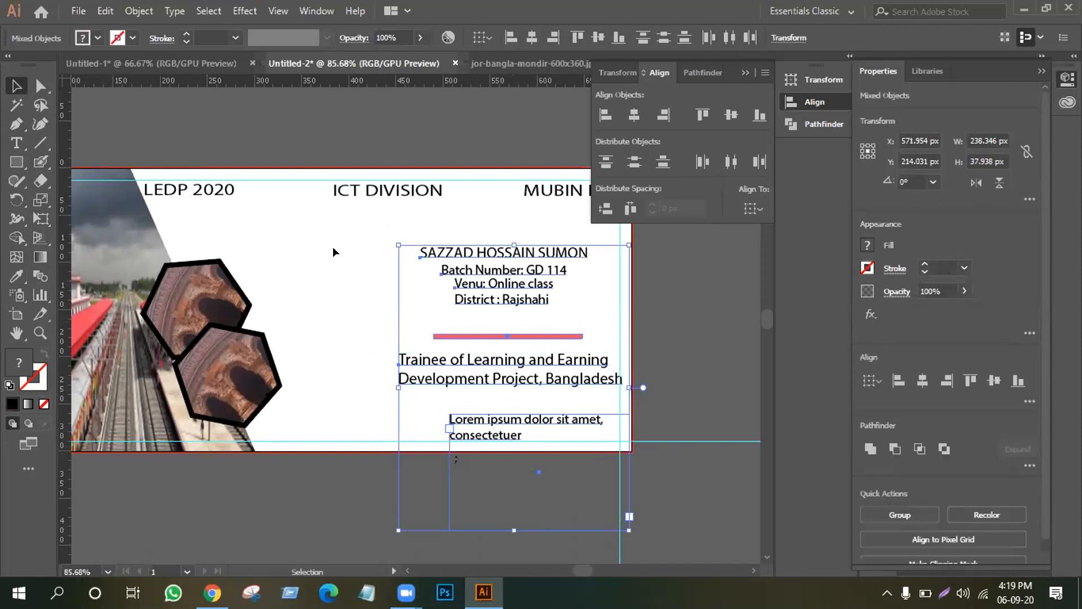
click(469, 255)
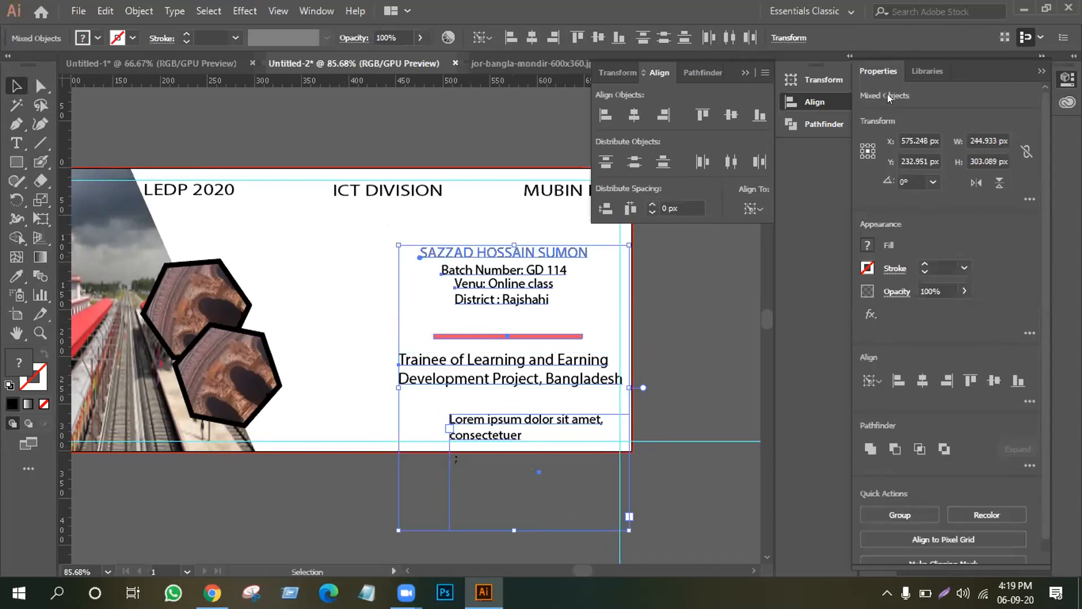
click(635, 114)
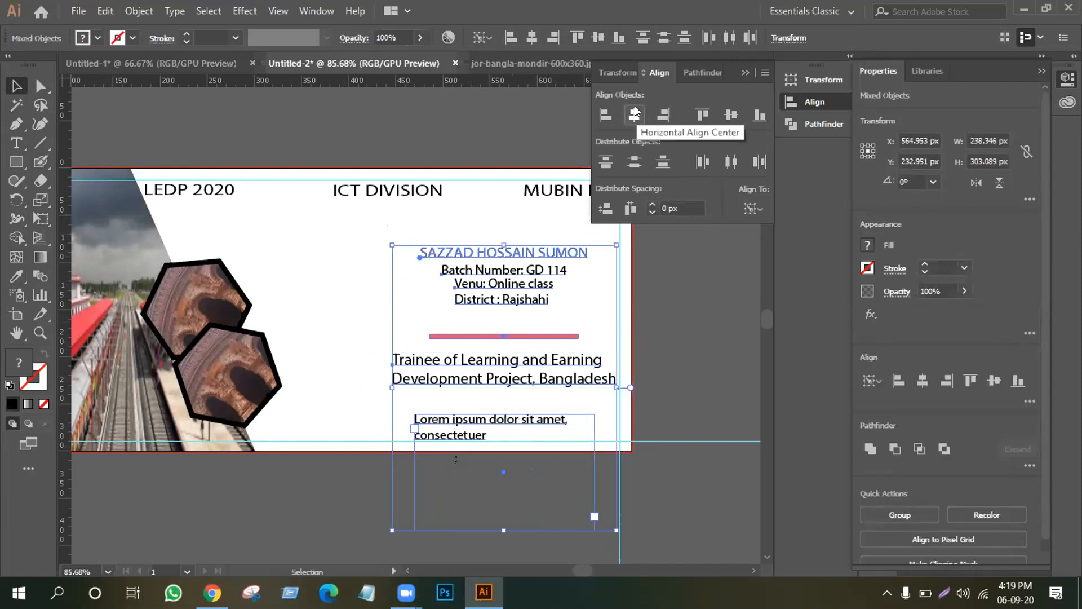
click(297, 295)
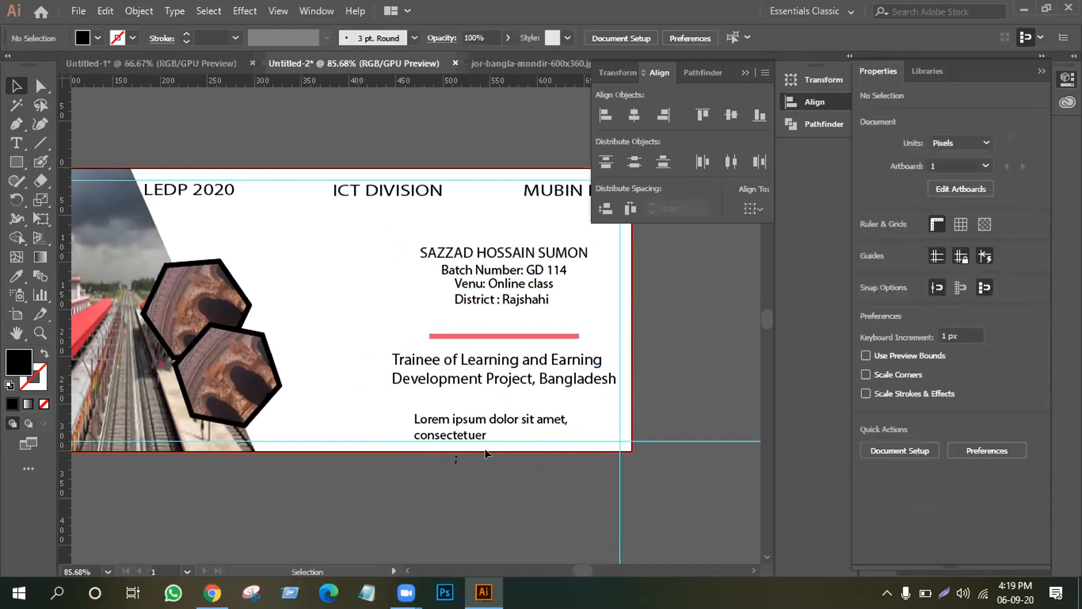
key(ctrl+minus)
key(ctrl+minus)
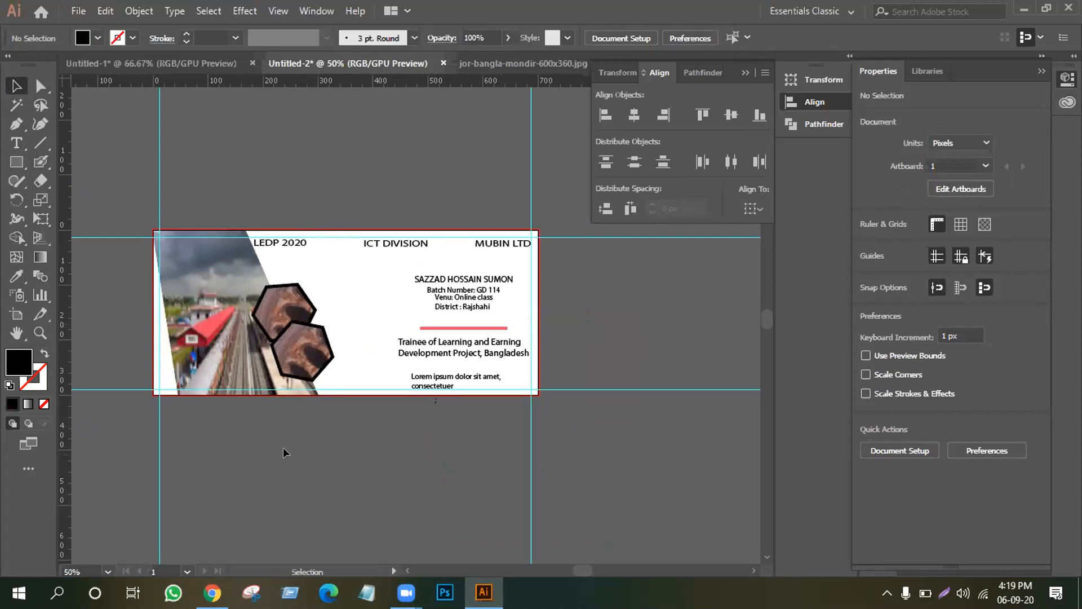
Draw a rectangle covering the whole artboard and fill it with tan.
click(19, 163)
drag(154, 231, 539, 394)
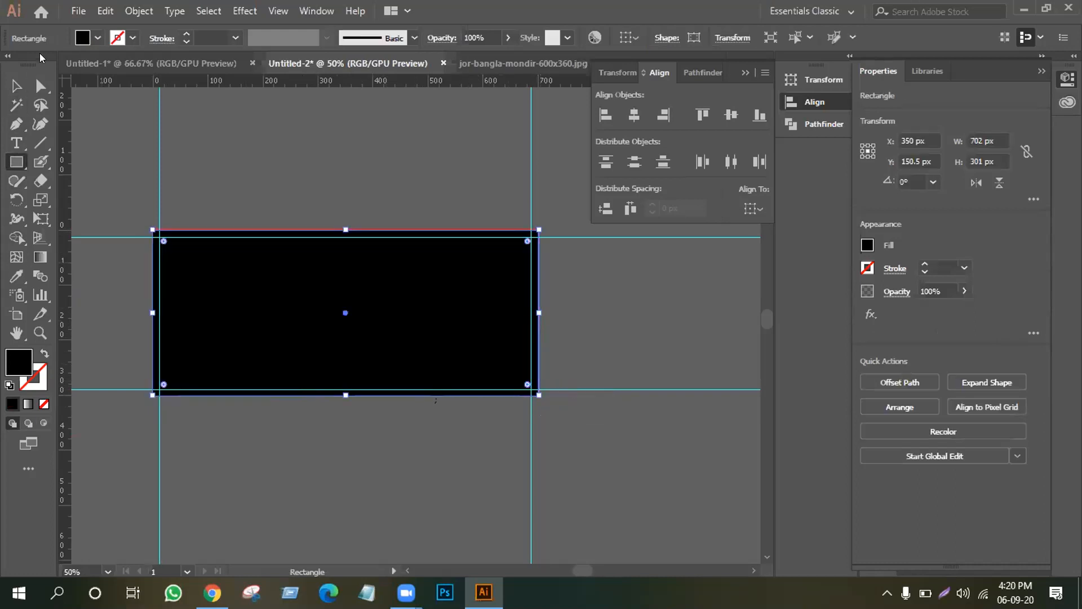
click(92, 37)
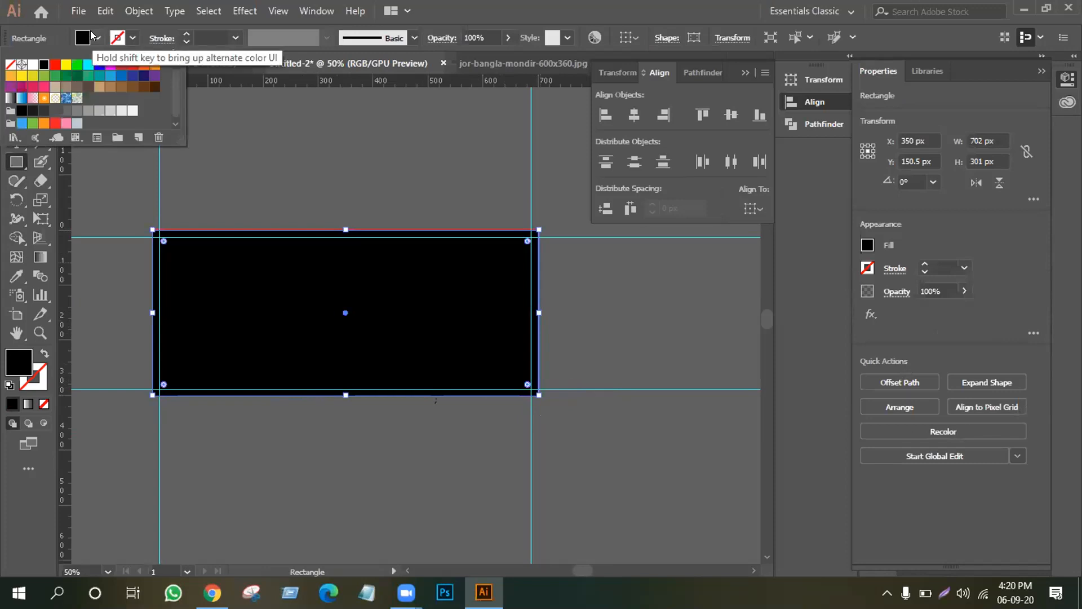
click(54, 86)
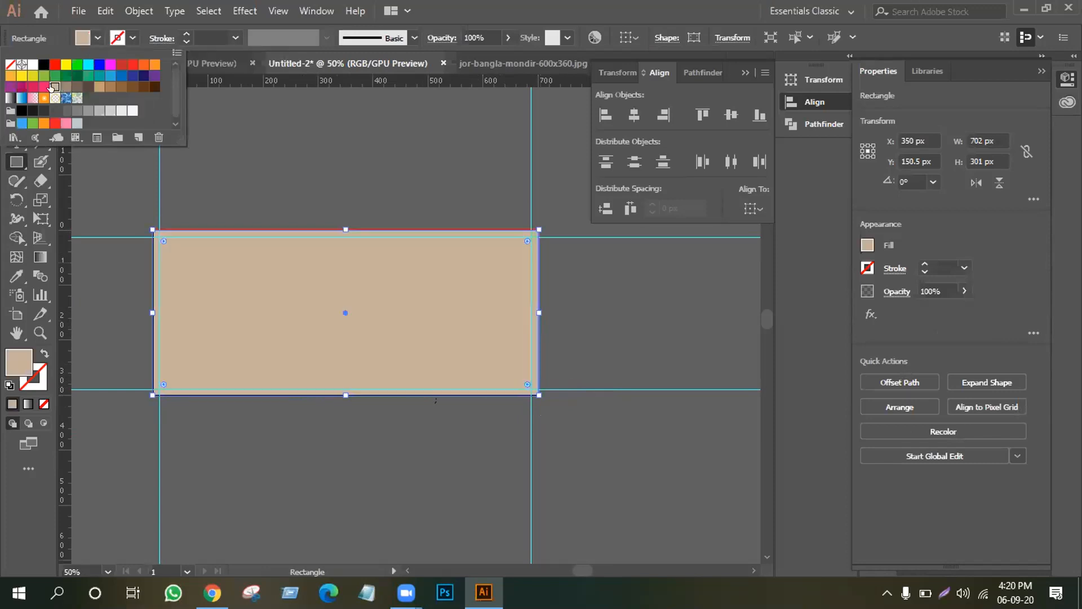
click(261, 296)
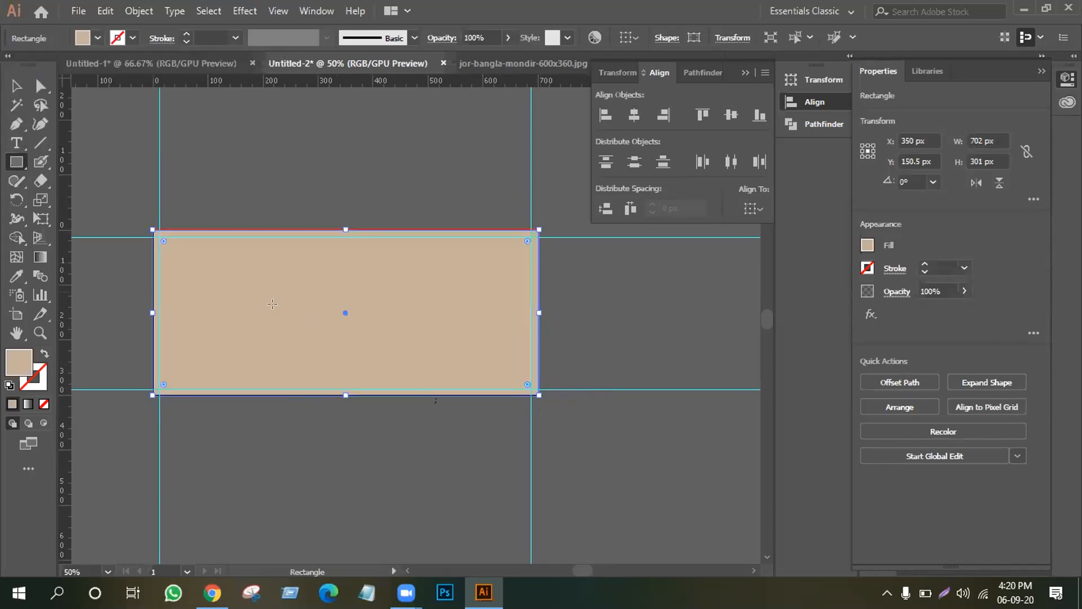
Send the tan rectangle behind all the card artwork.
right_click(255, 275)
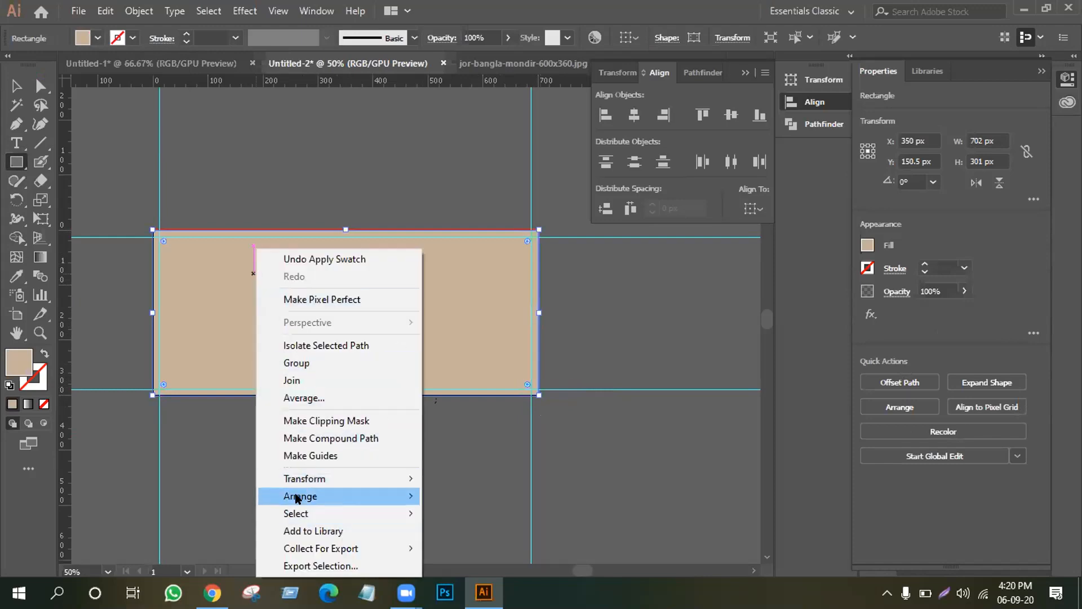
mouse_move(299, 497)
click(473, 546)
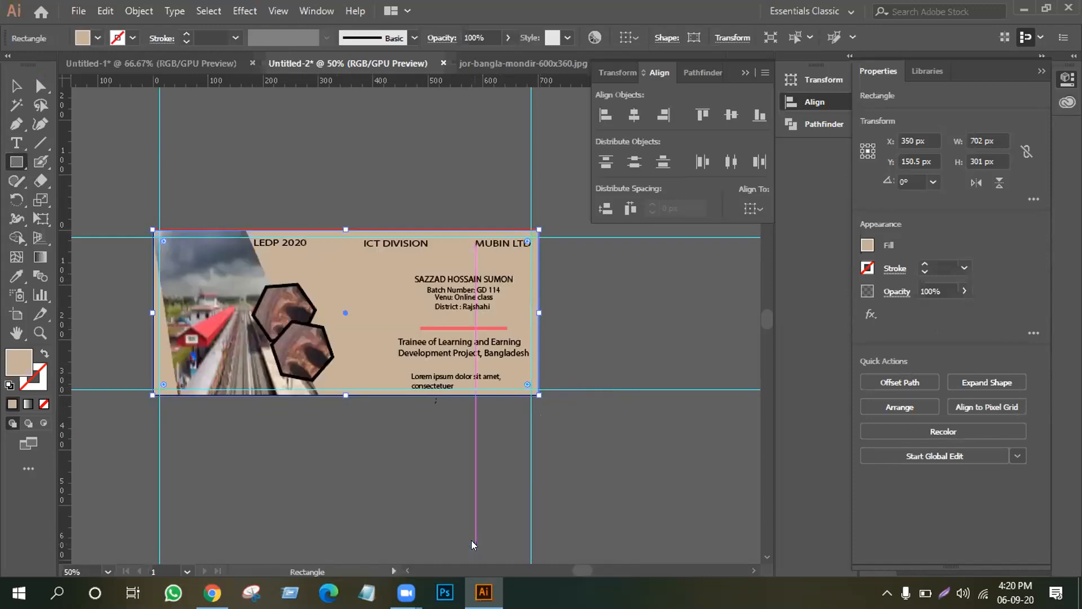
click(16, 86)
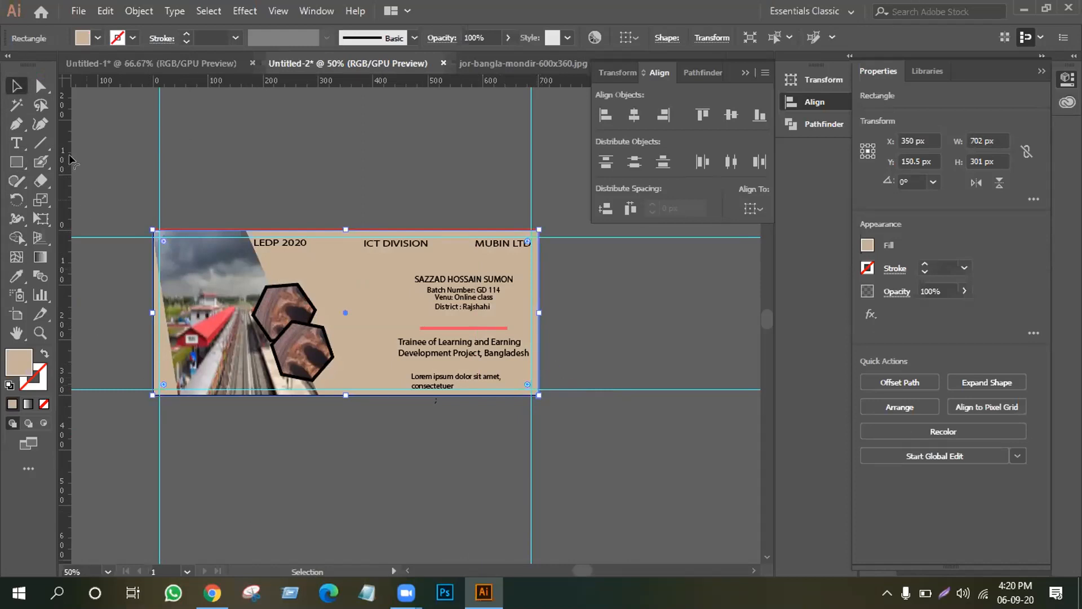
Unlock the guides from the canvas context menu.
click(268, 171)
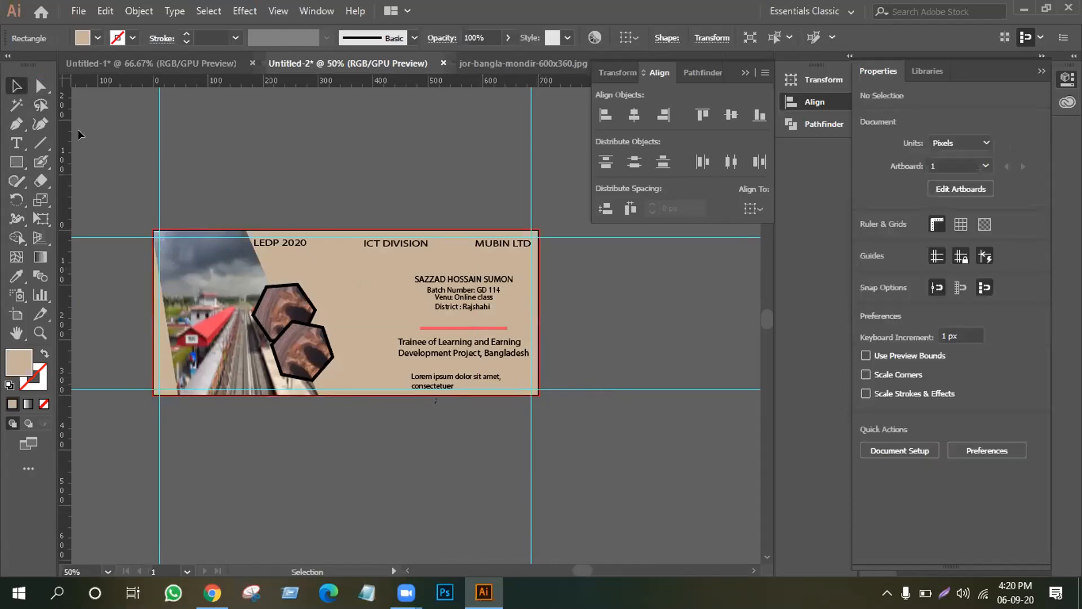
right_click(154, 179)
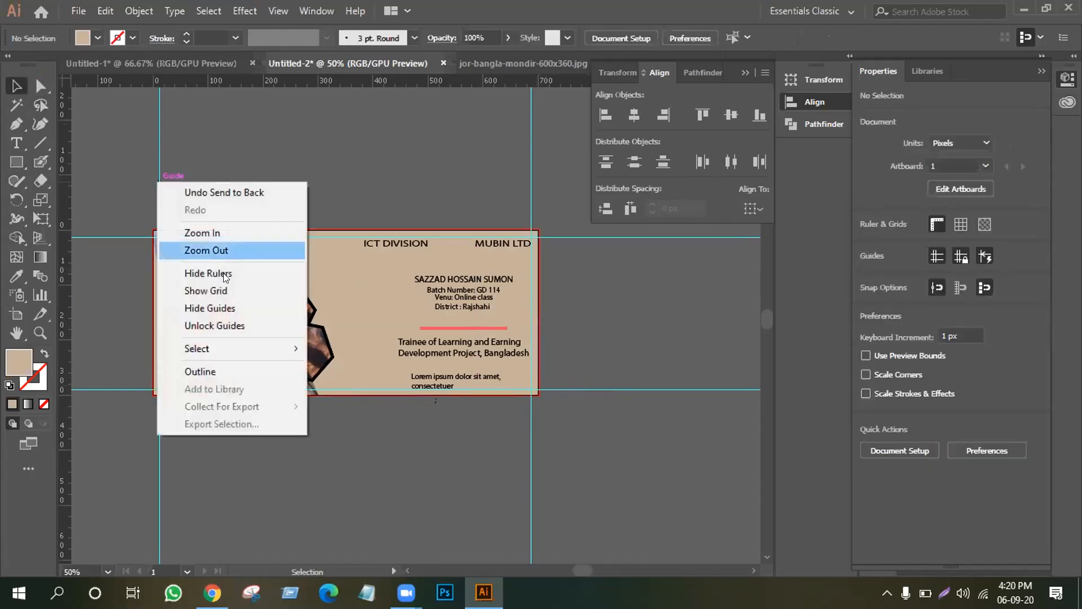
click(220, 326)
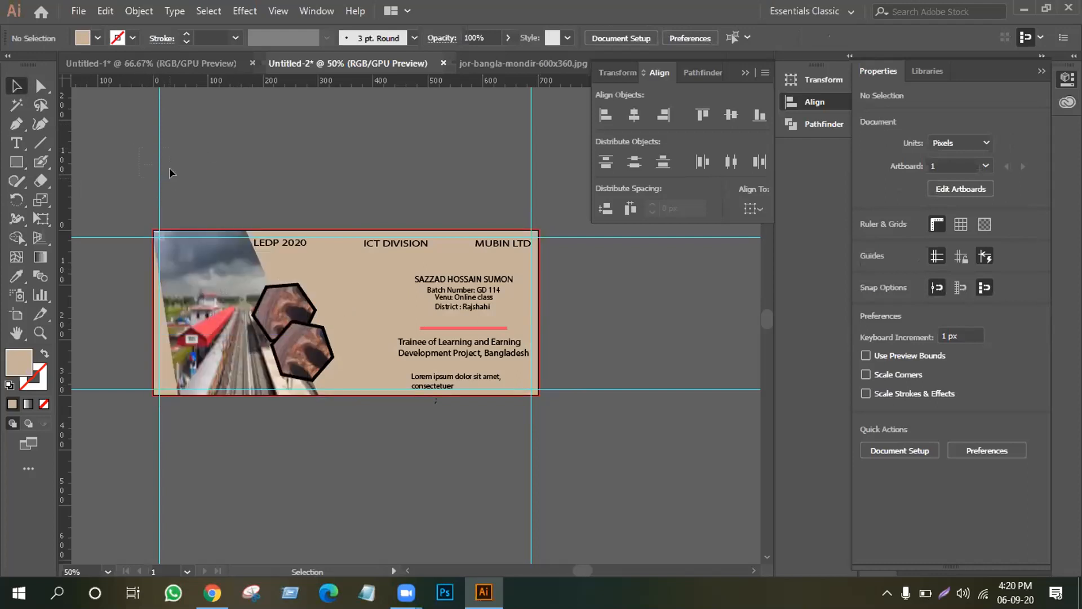
Delete the left vertical, two horizontal and right vertical guides.
click(160, 168)
key(Delete)
drag(122, 197, 104, 422)
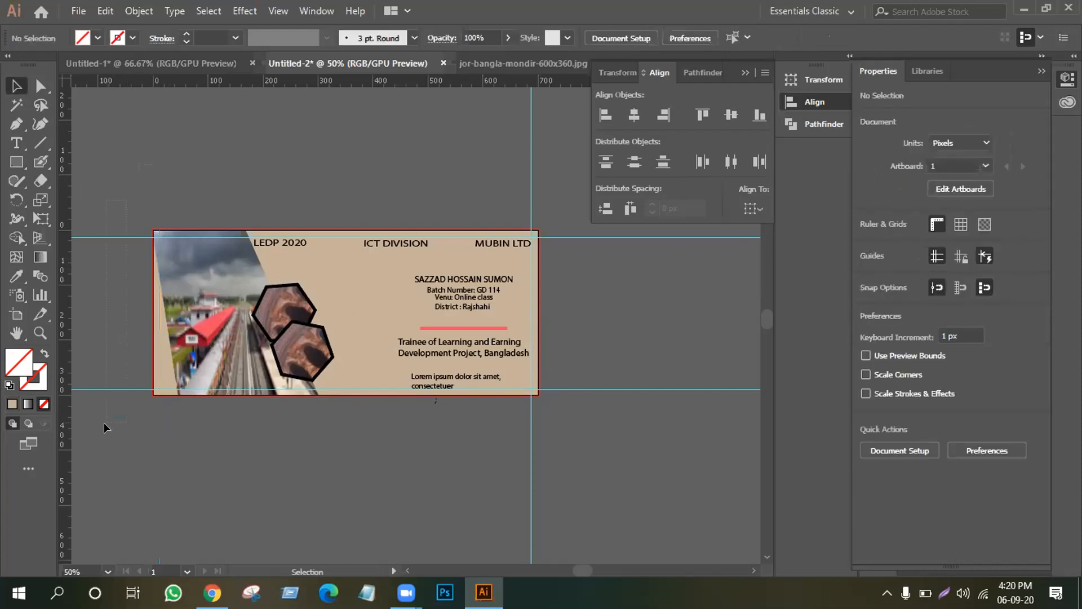
key(Delete)
drag(405, 129, 556, 189)
key(Delete)
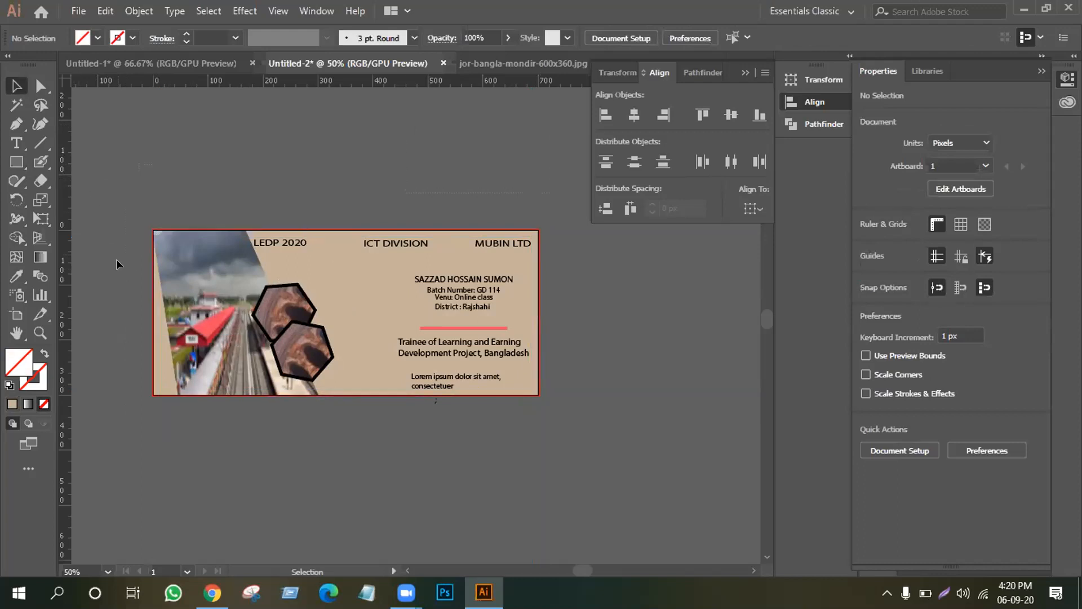
Nudge the pink divider line up slightly.
click(336, 269)
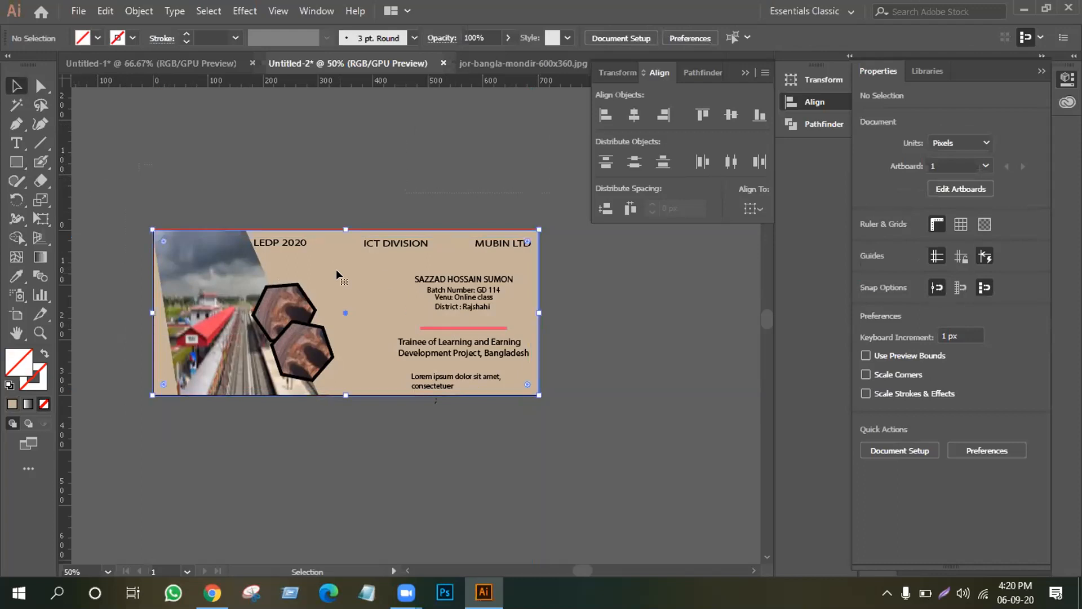
click(589, 269)
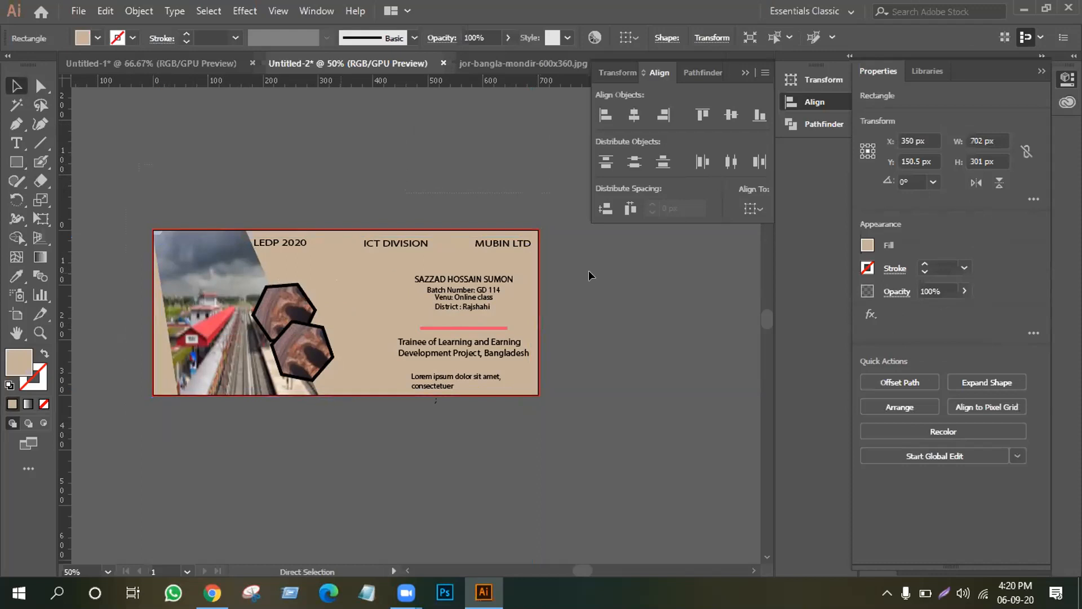
click(476, 327)
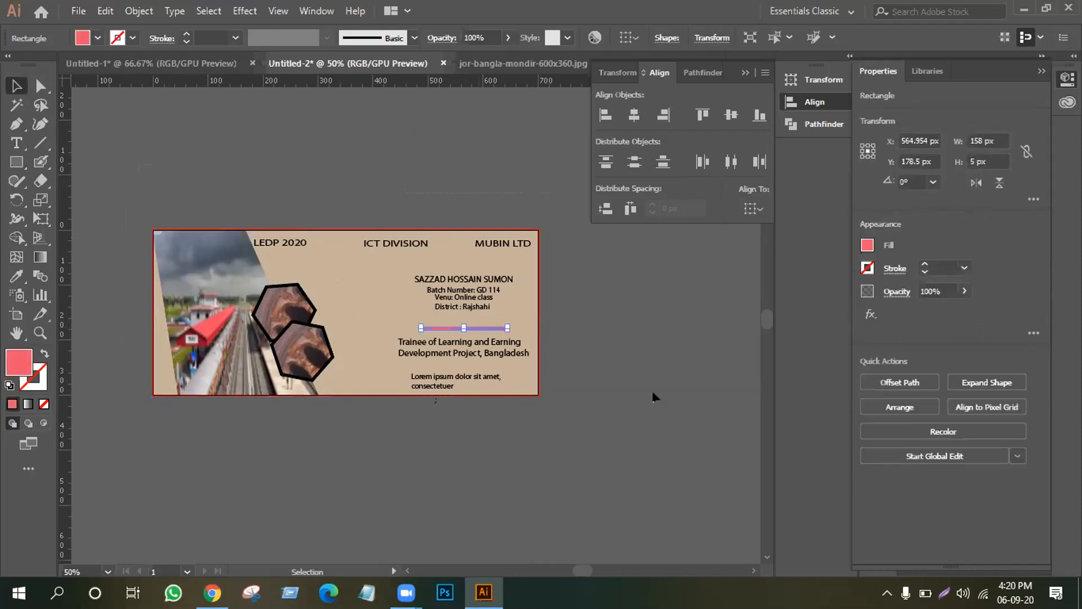
key(Up)
key(Up)
key(Up)
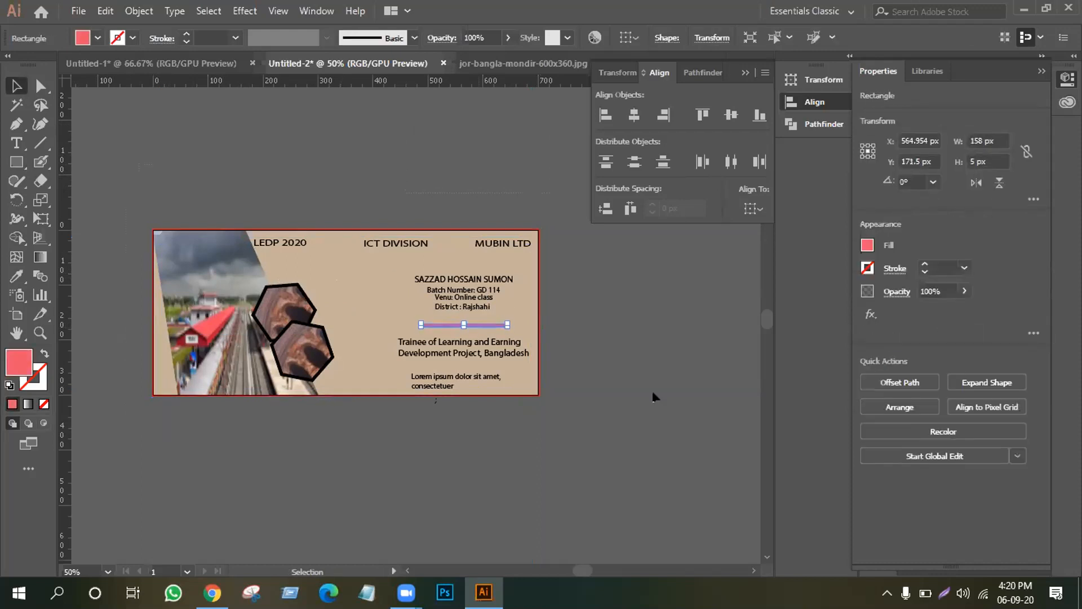
click(641, 371)
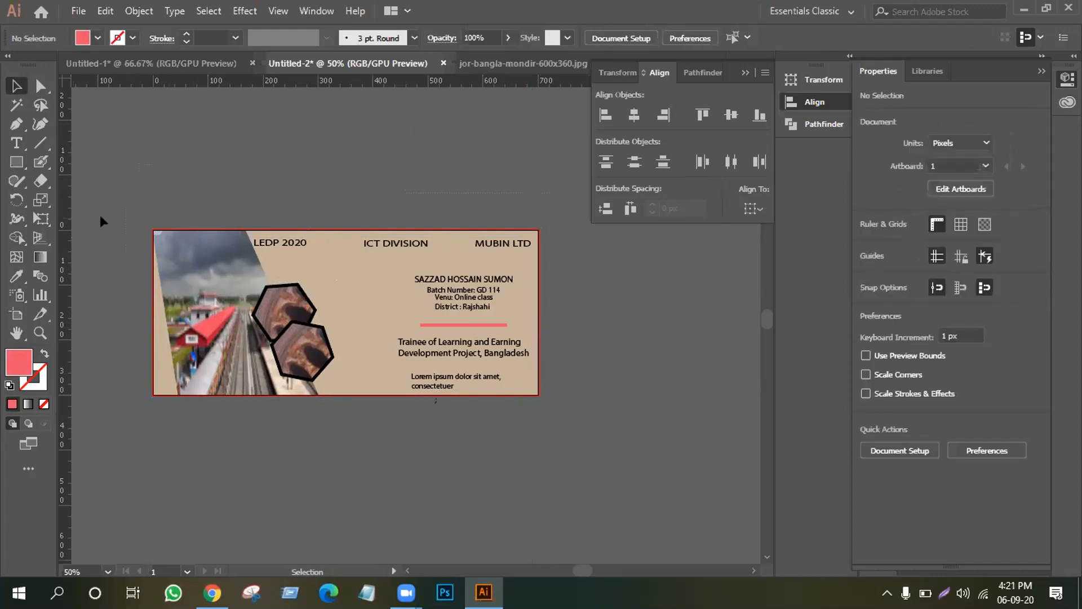
Recolour the divider line with a light grey sampled from the photo's sky.
key(ctrl+a)
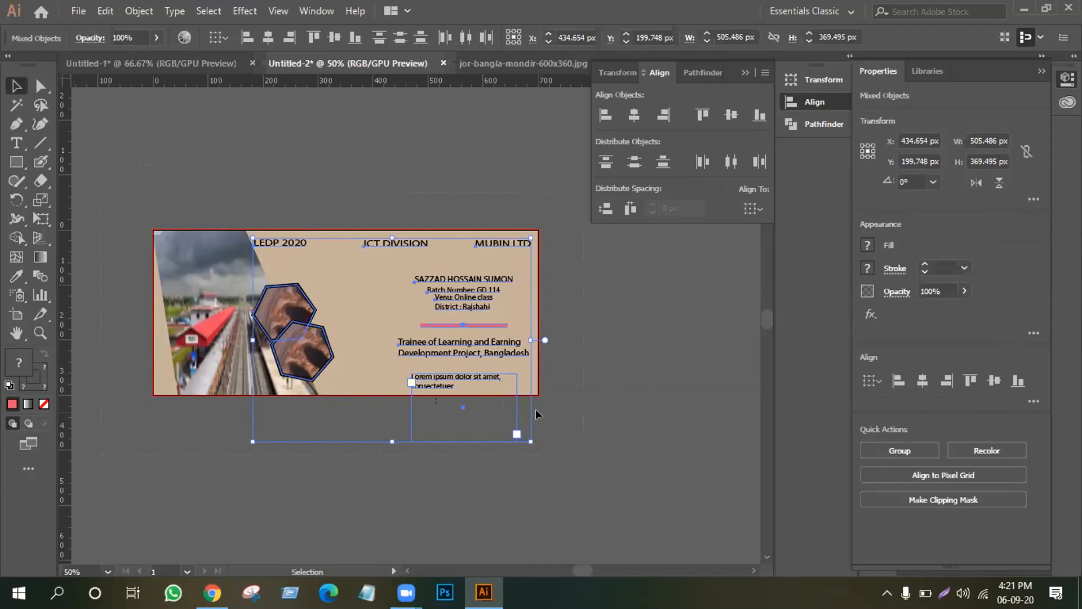
click(608, 453)
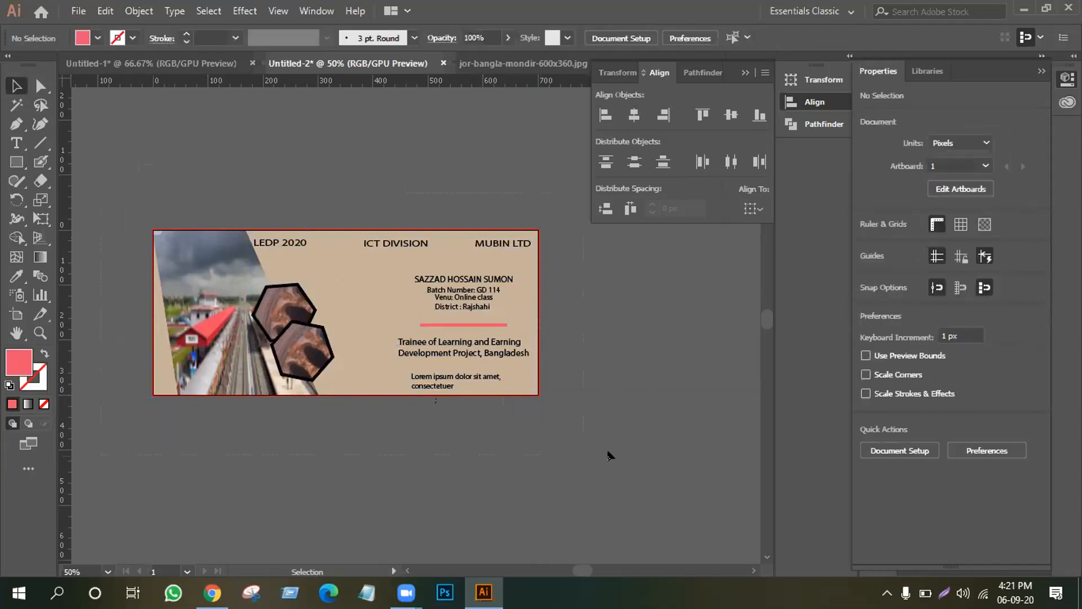
key(ctrl+minus)
key(ctrl+plus)
key(ctrl+plus)
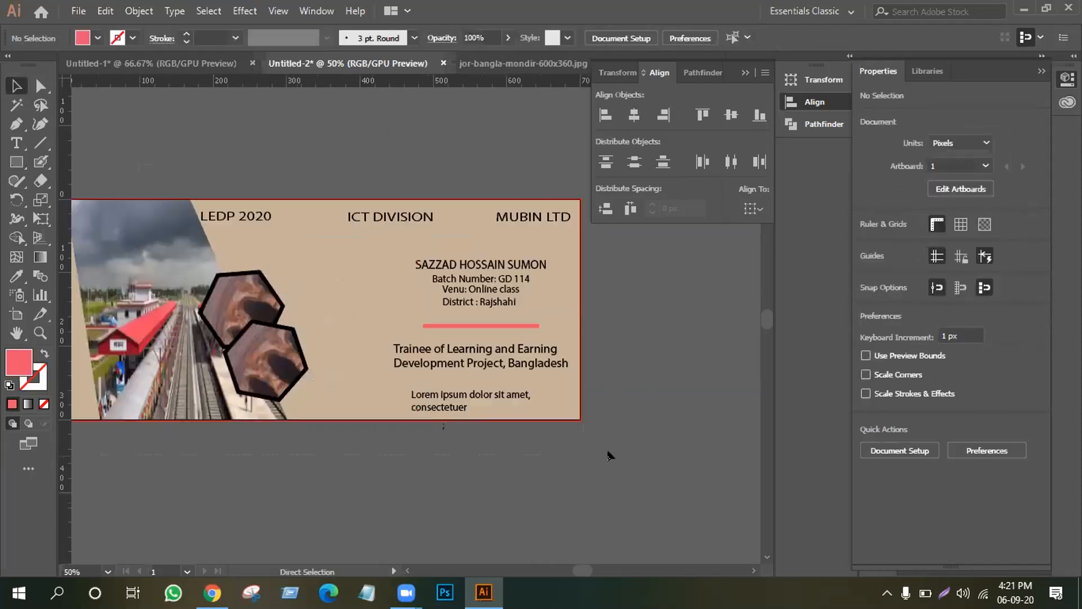
key(ctrl+minus)
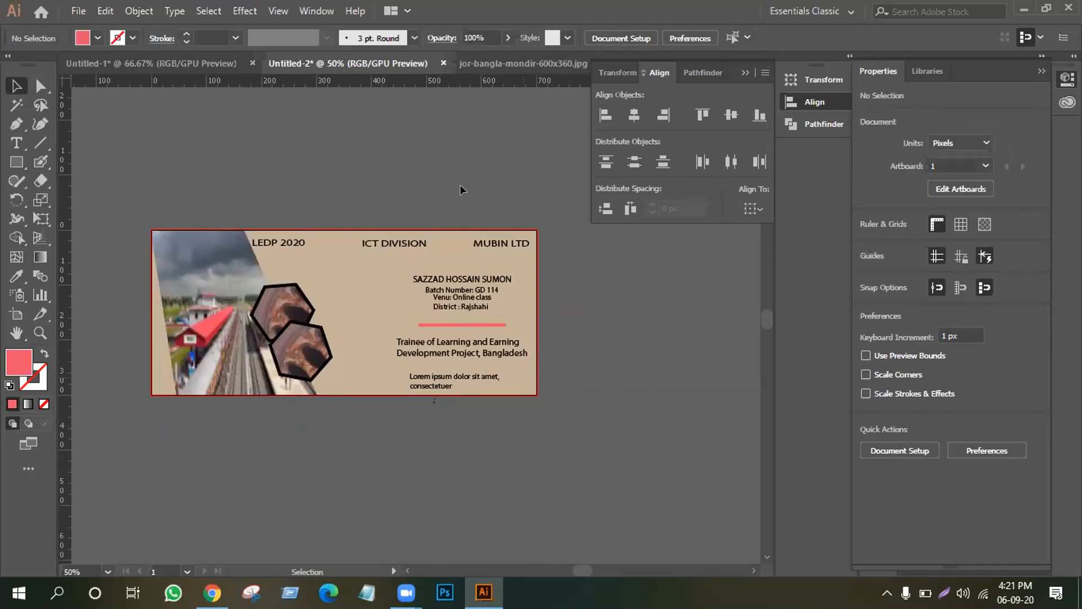
click(468, 324)
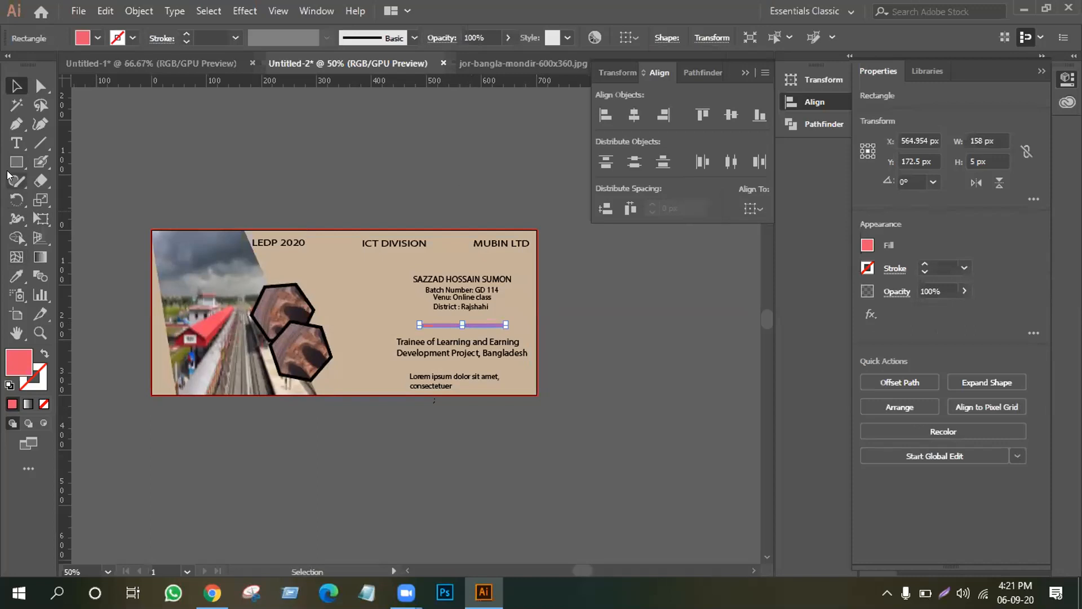
click(16, 276)
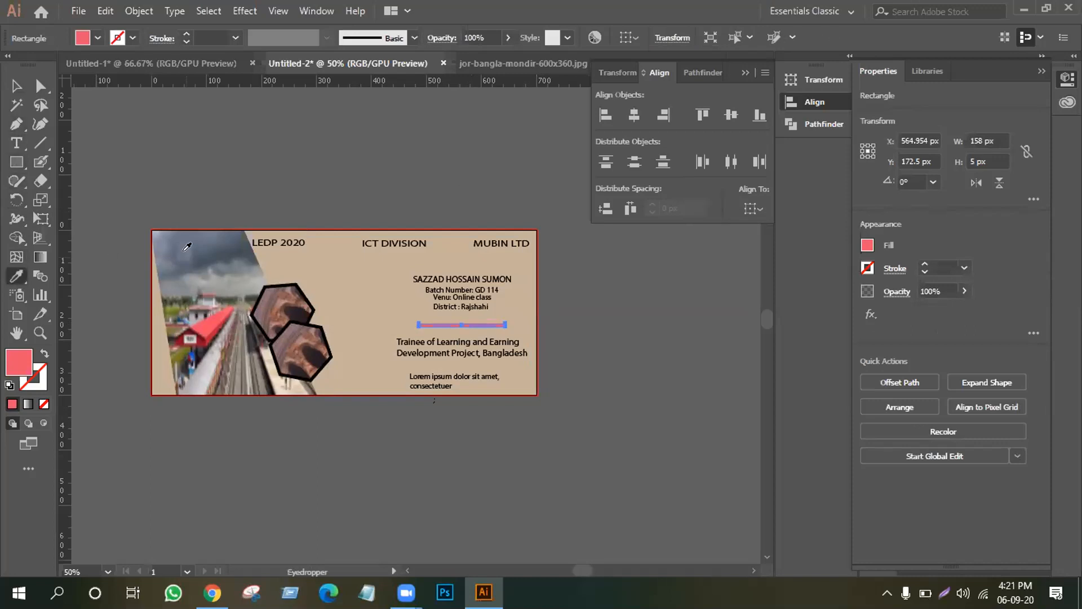
click(216, 237)
click(225, 273)
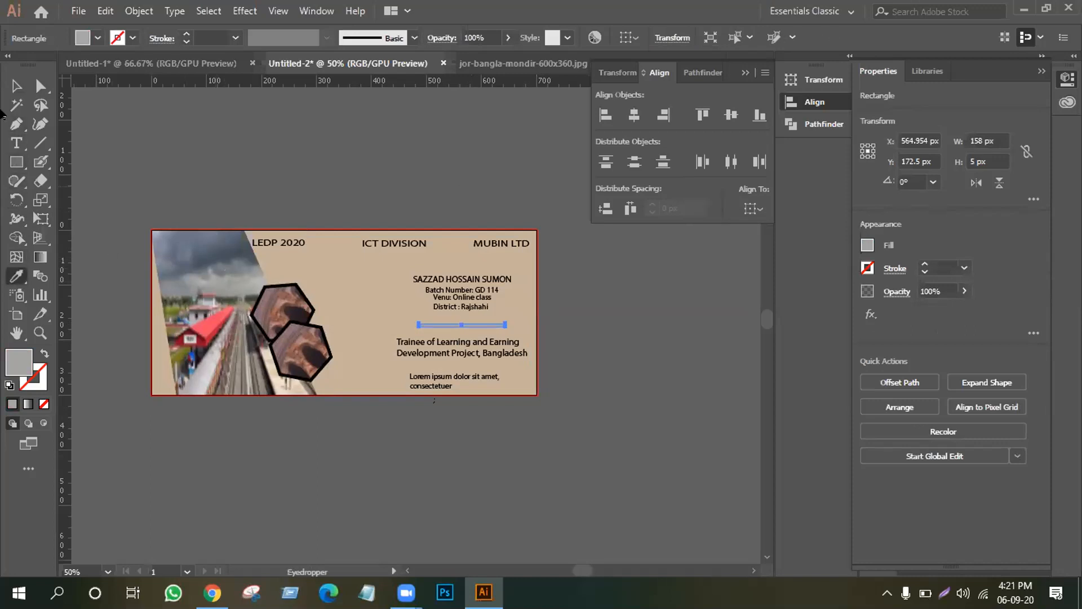
click(16, 86)
click(185, 165)
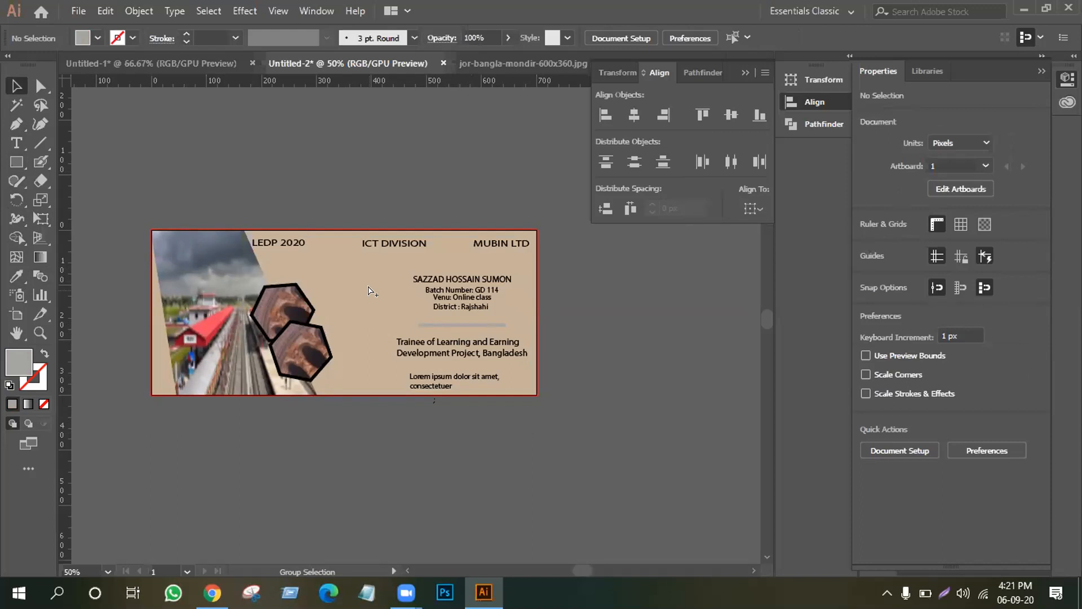
Select the hexagon group and bring up its context menu.
key(ctrl+a)
click(307, 302)
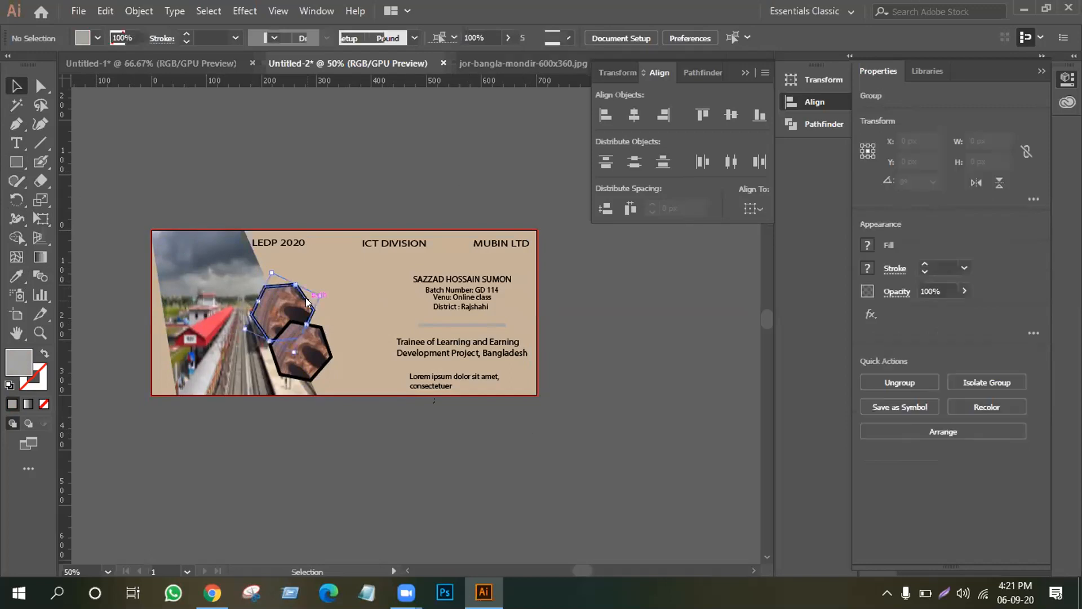
right_click(307, 302)
Ungroup the hexagons and copy the lower one's image fill and 5 pt black outline to the upper.
click(374, 432)
click(373, 431)
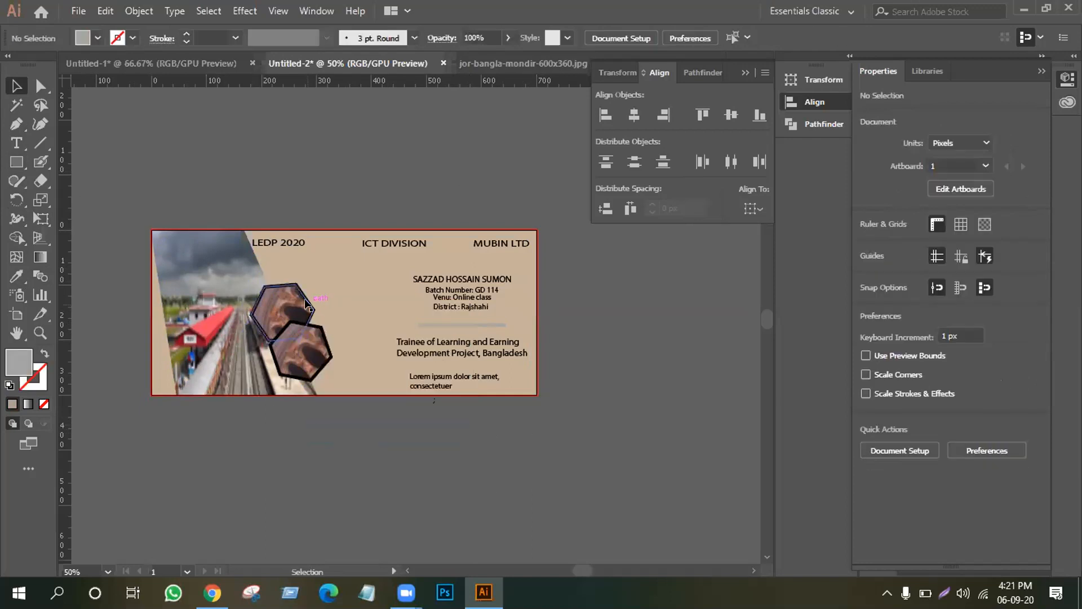
click(308, 305)
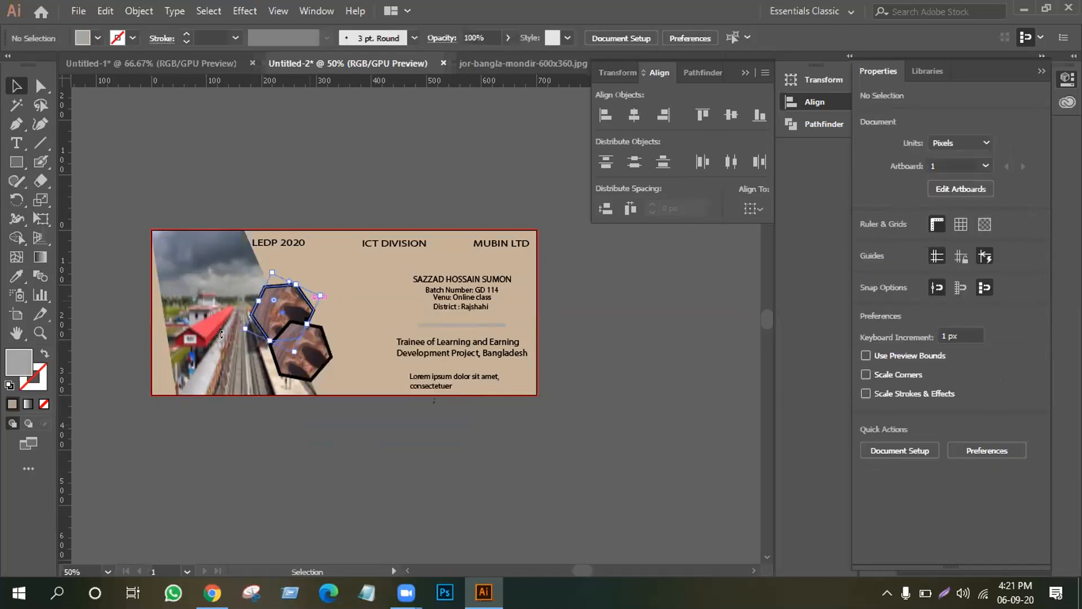
click(15, 279)
click(462, 325)
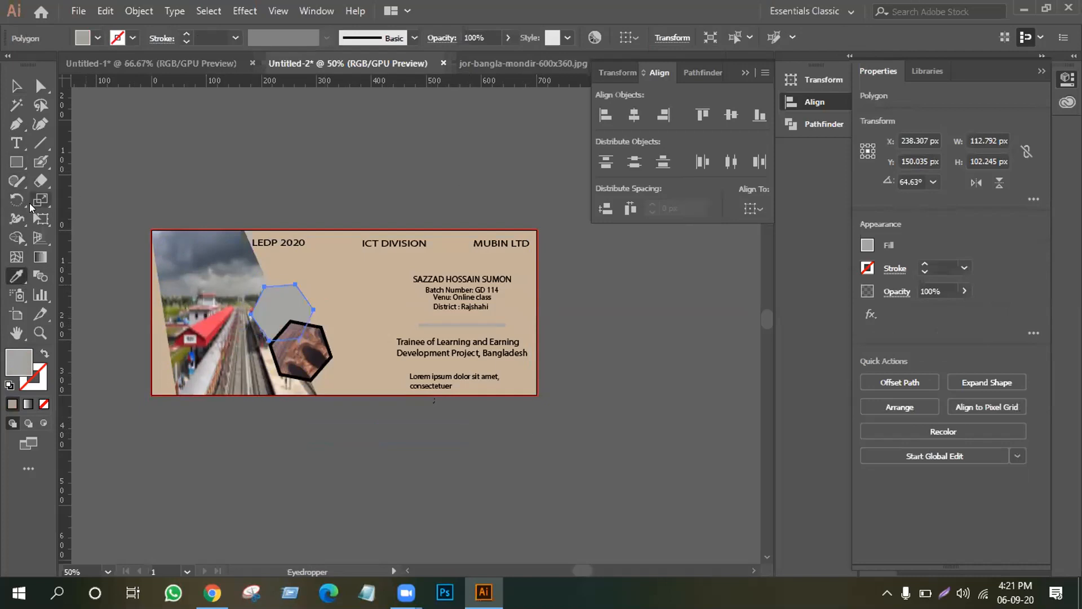
click(304, 367)
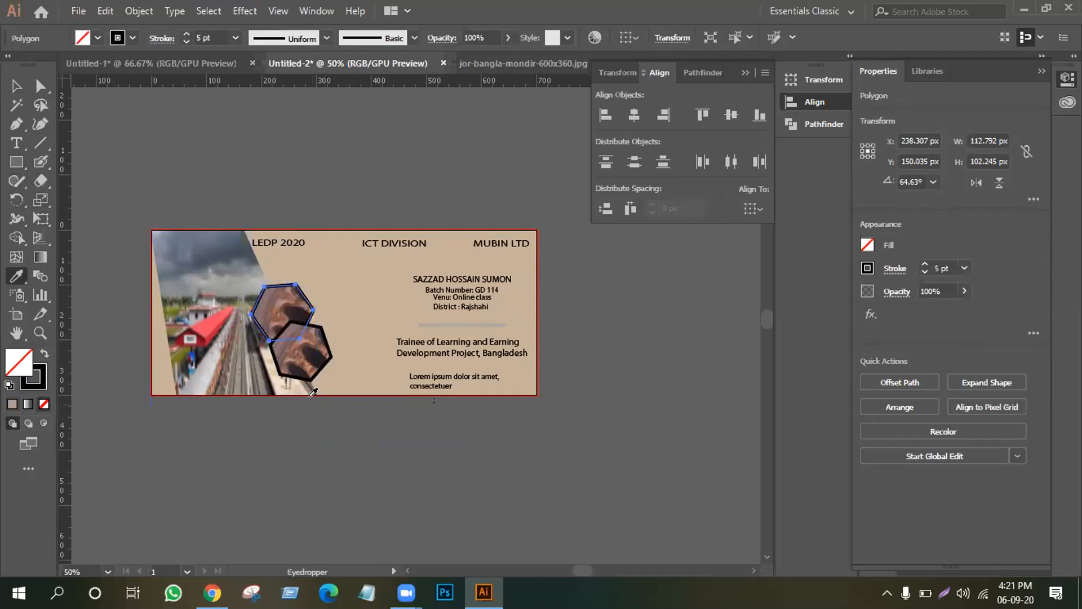
key(ctrl+z)
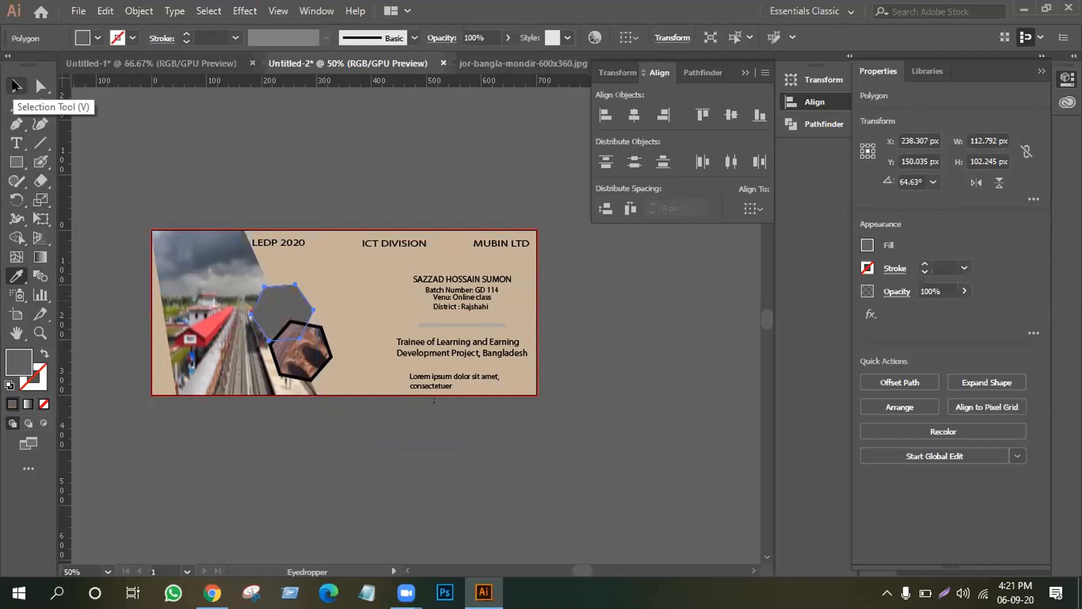
key(ctrl+shift+z)
click(15, 85)
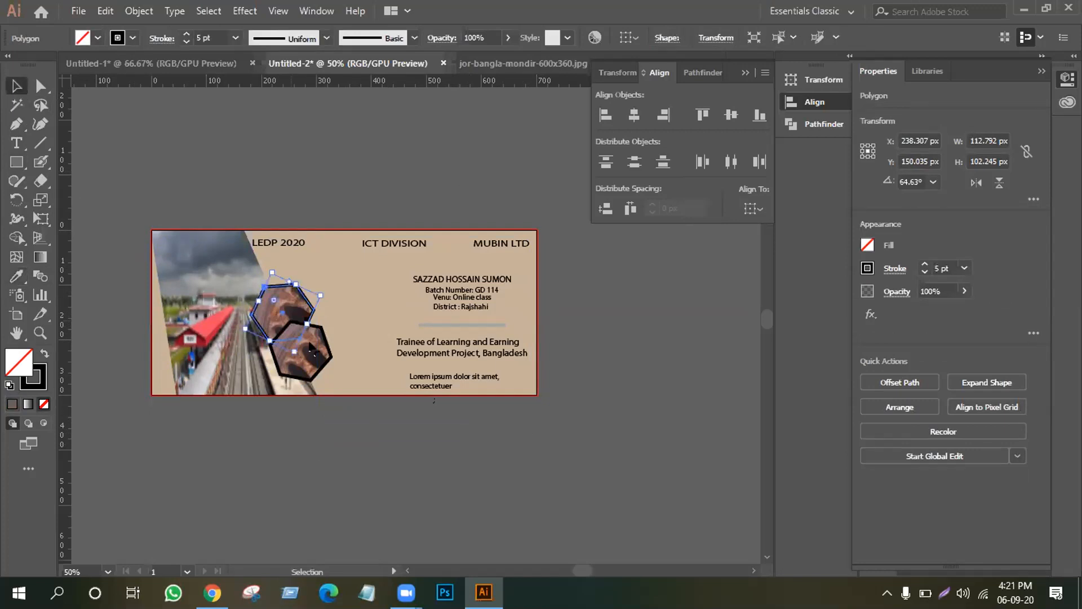
click(360, 432)
Zoom the banner to 100% and select the upper hexagon.
key(ctrl+minus)
key(ctrl+plus)
key(ctrl+plus)
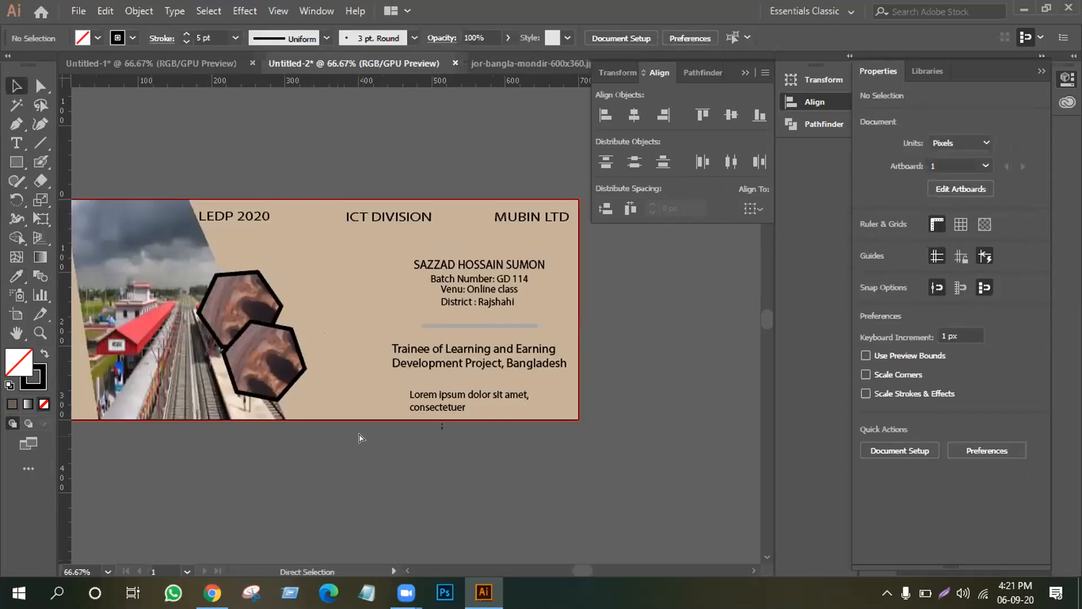
key(ctrl+plus)
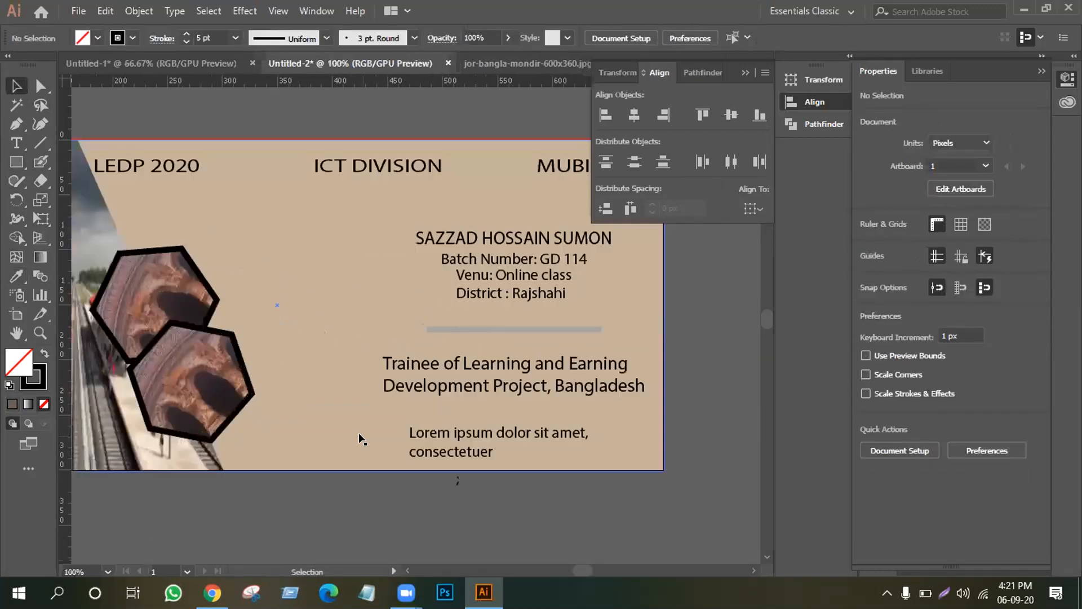
click(196, 267)
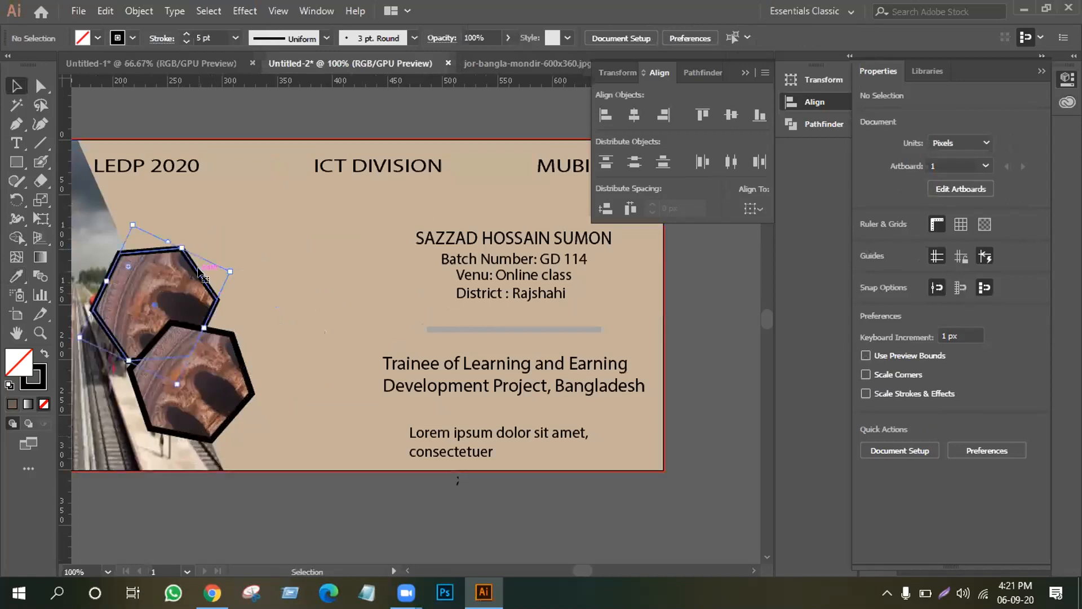
click(135, 11)
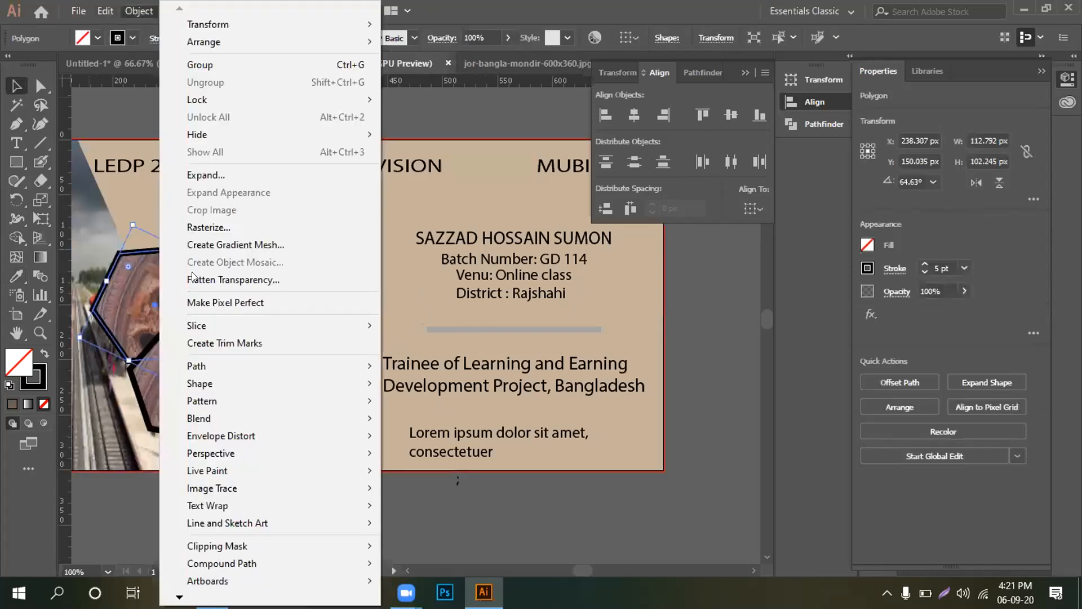
Expand the upper hexagon's fill and stroke.
click(206, 175)
click(500, 385)
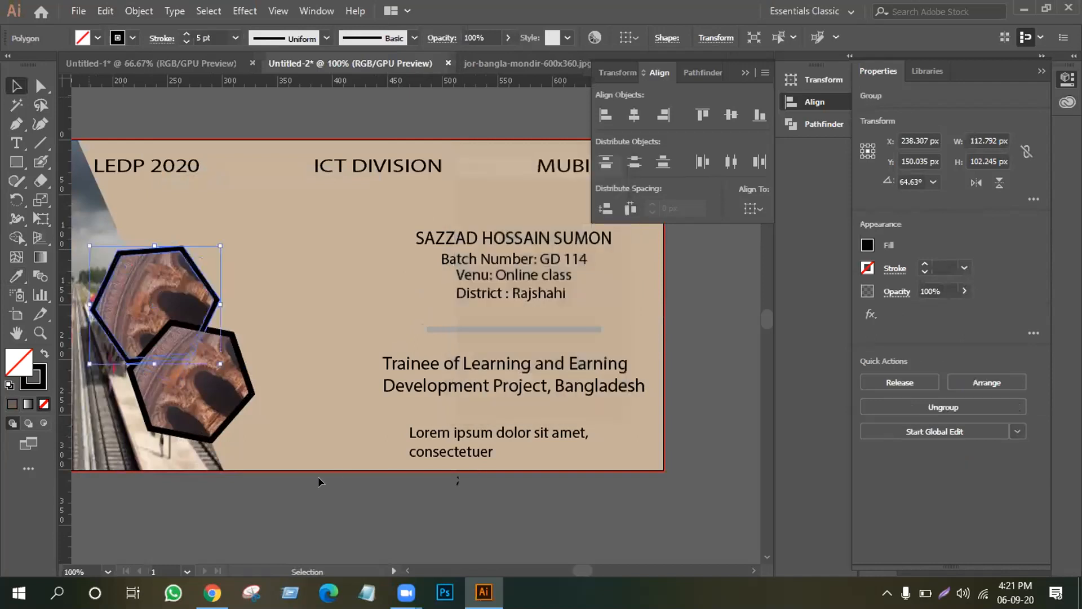
click(294, 132)
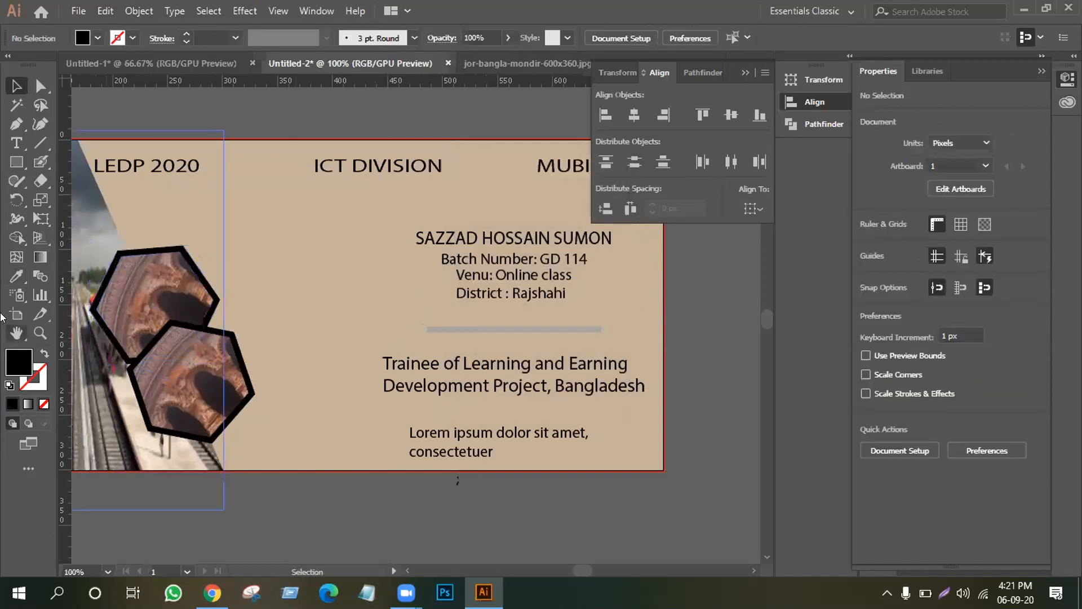
Ungroup the lower hexagon and expand its fill and stroke into solid shapes.
click(246, 378)
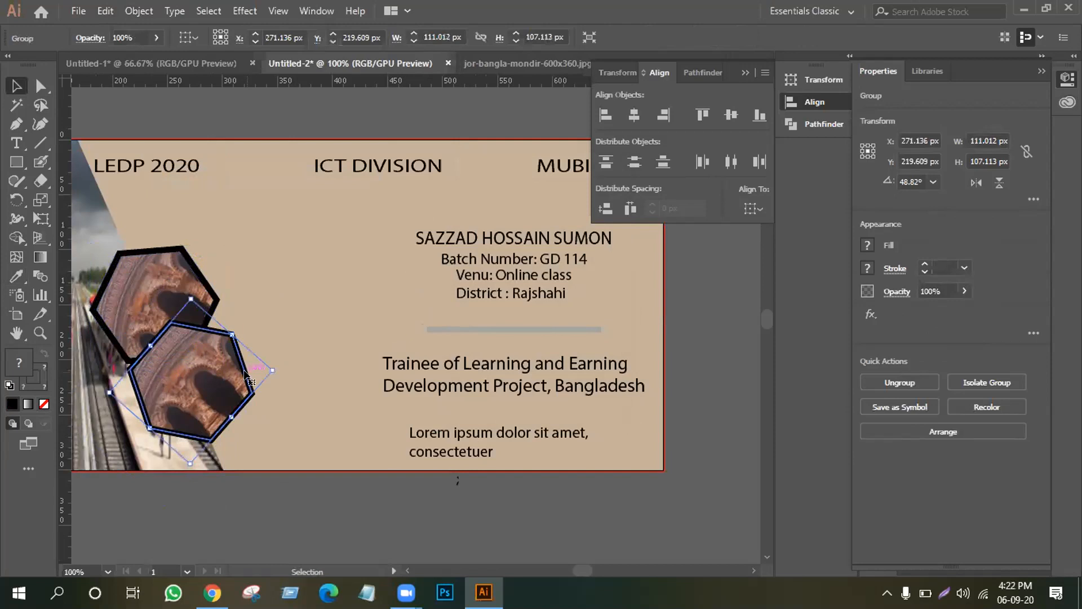
right_click(248, 373)
click(299, 250)
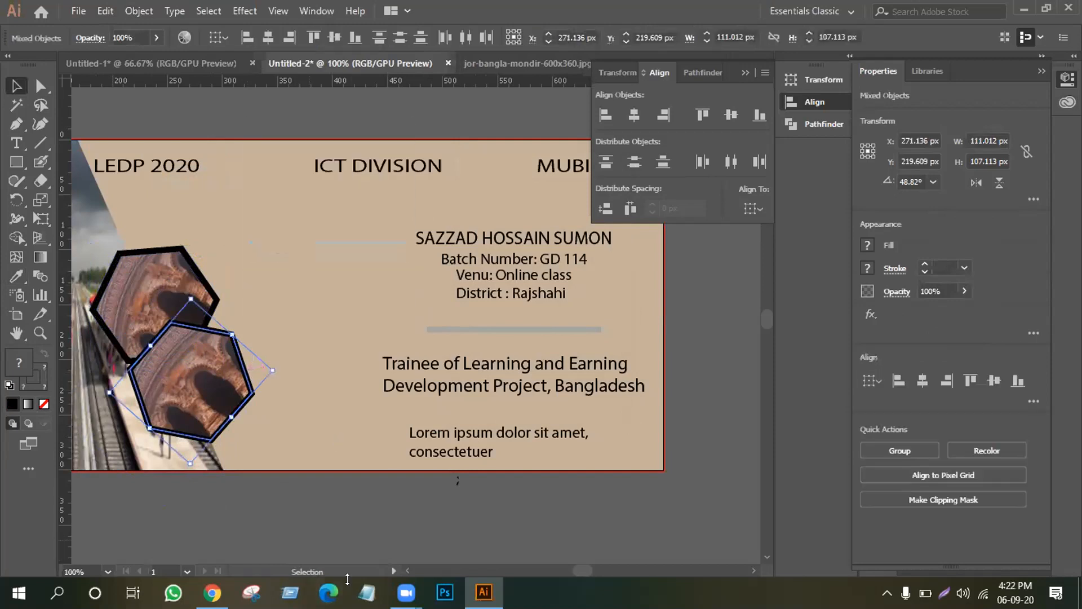
click(241, 322)
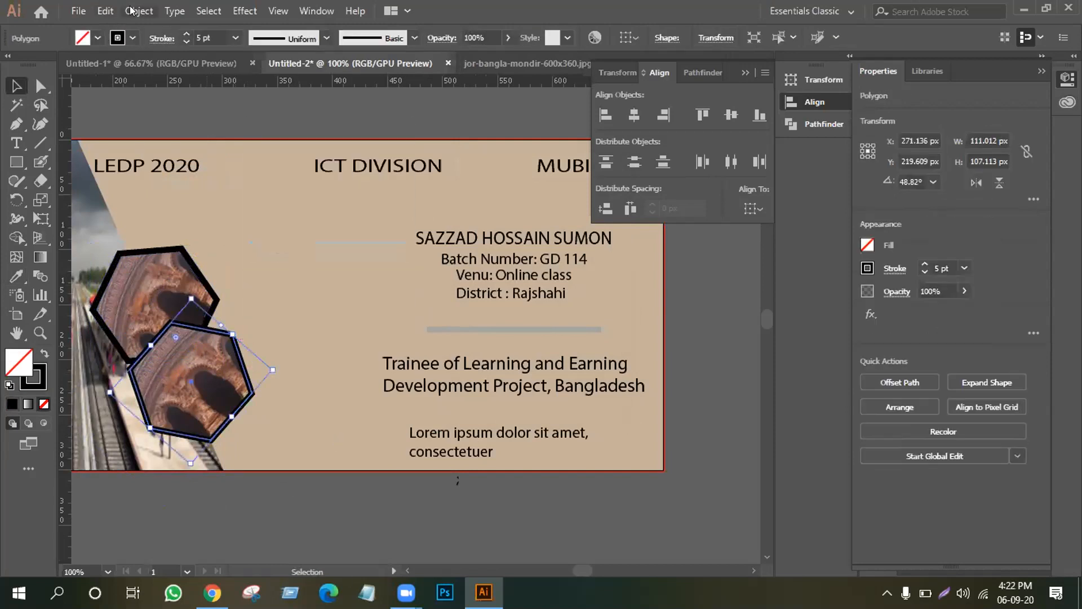
click(139, 11)
click(207, 175)
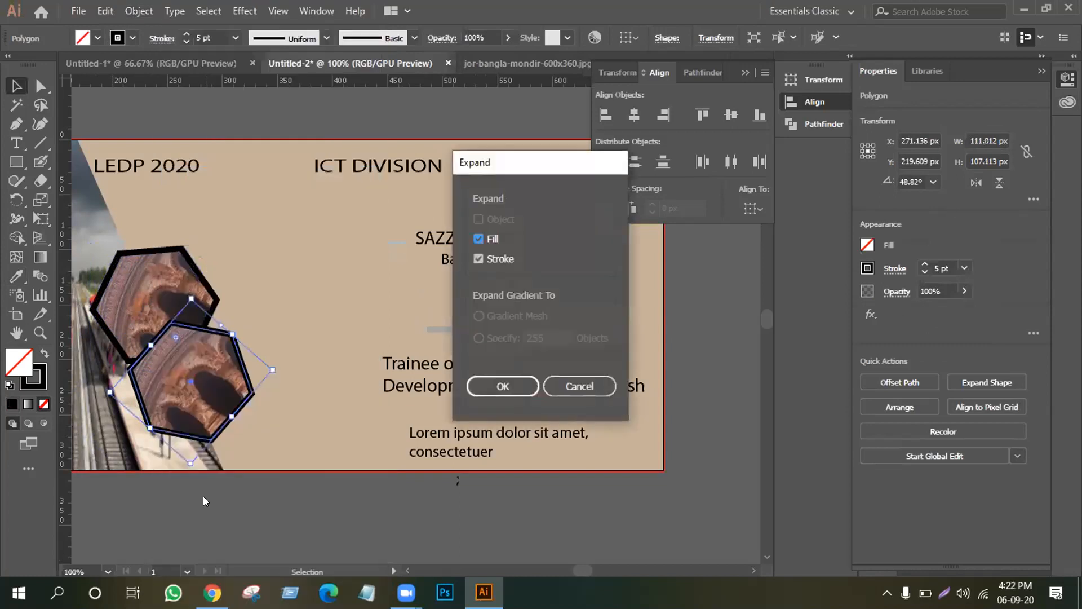
click(488, 389)
click(182, 237)
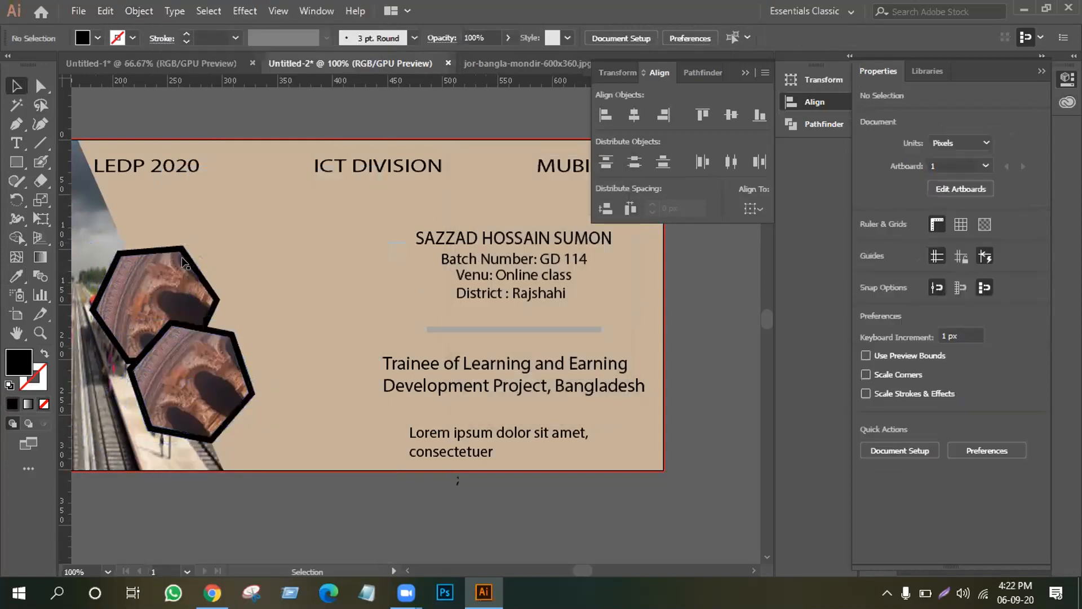
Make the upper hexagon's outline white.
click(207, 282)
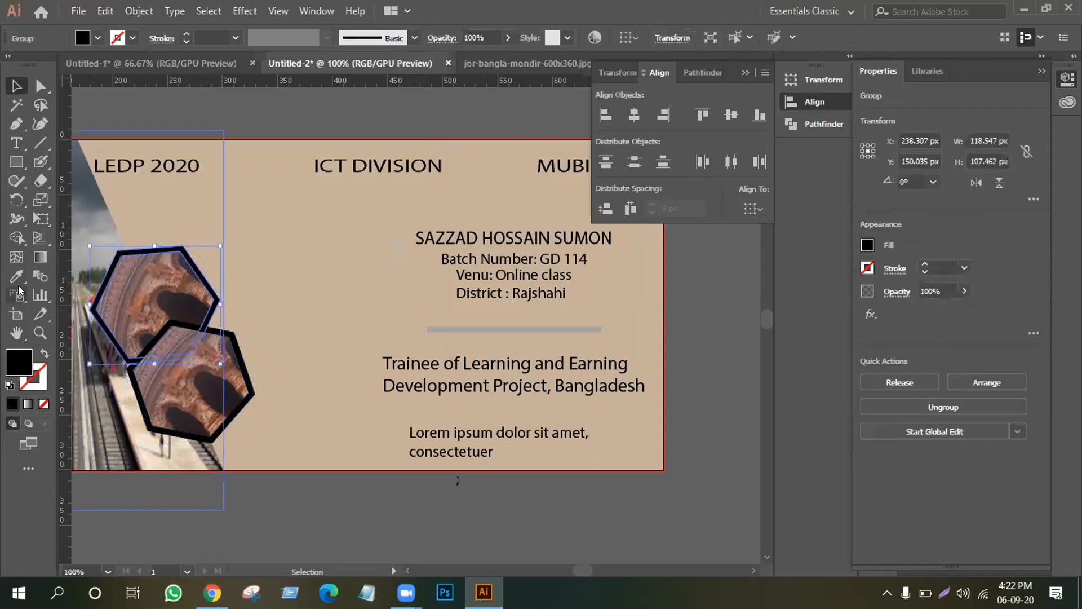
click(16, 276)
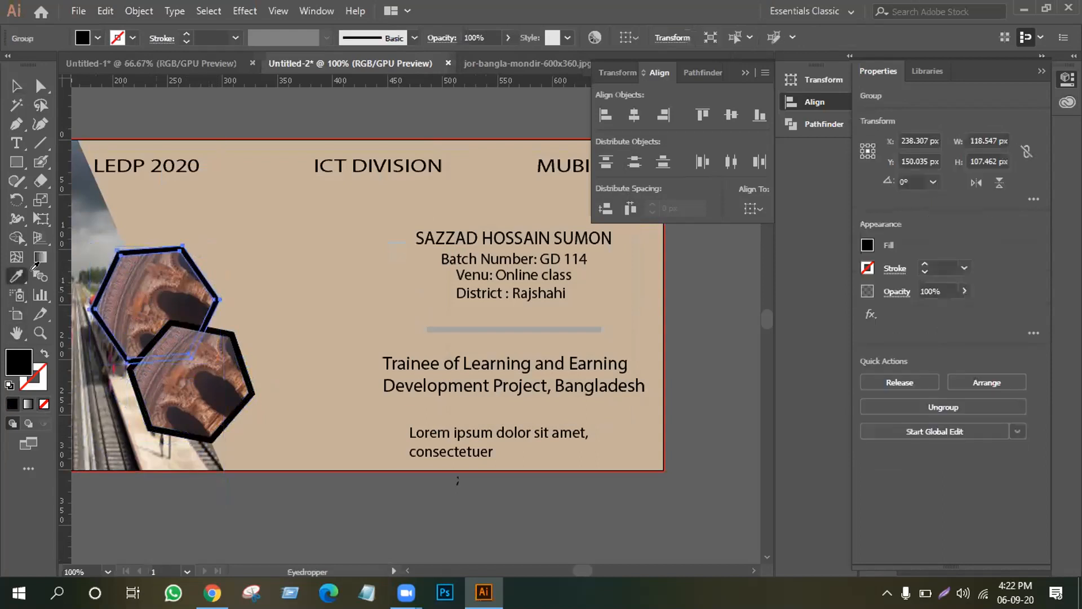
click(487, 327)
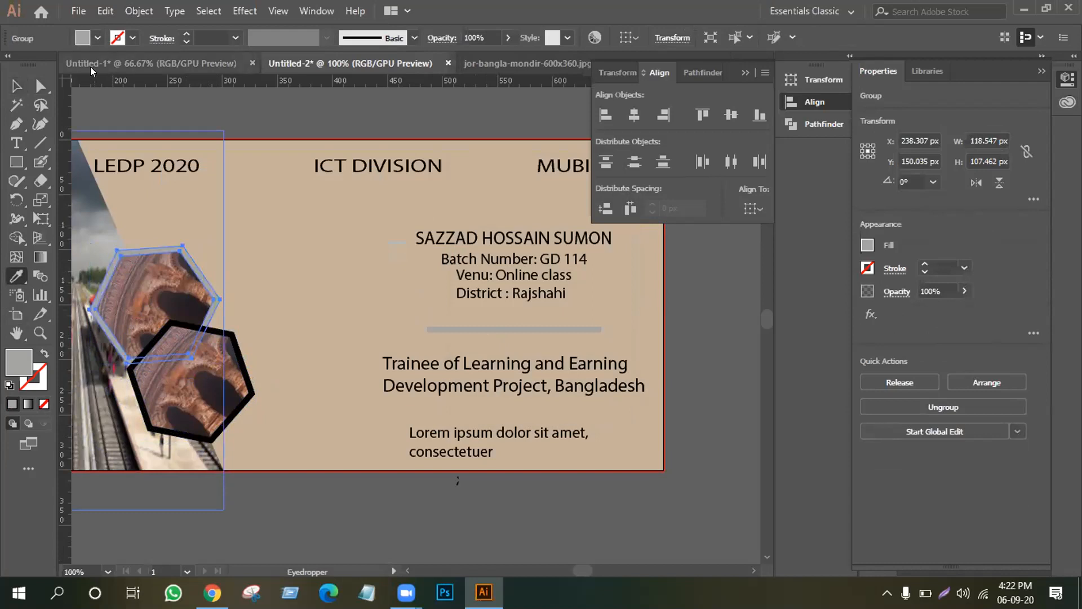
click(97, 37)
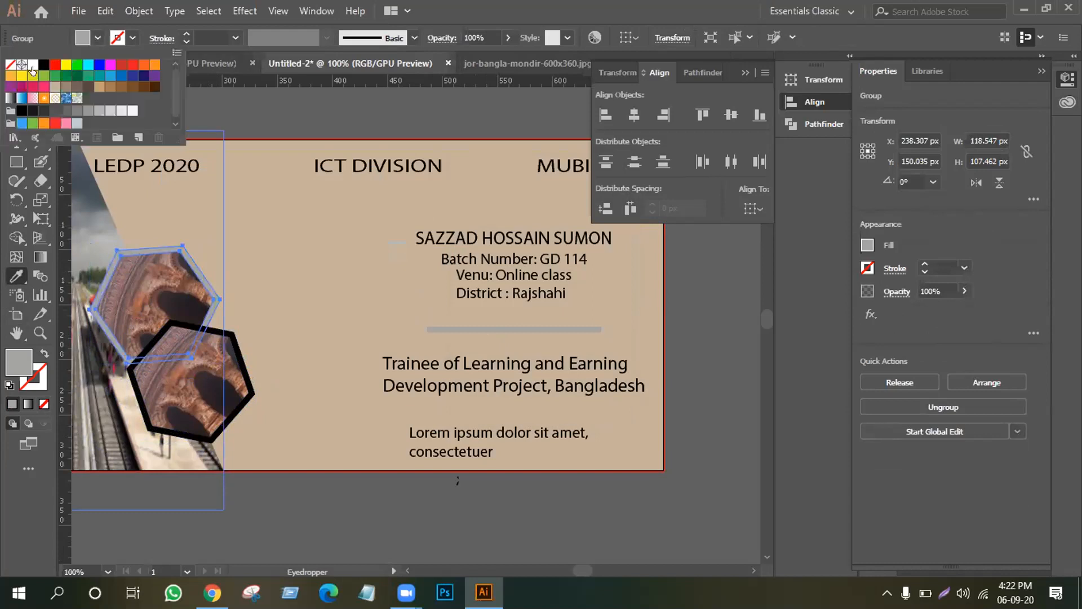
click(32, 65)
click(267, 117)
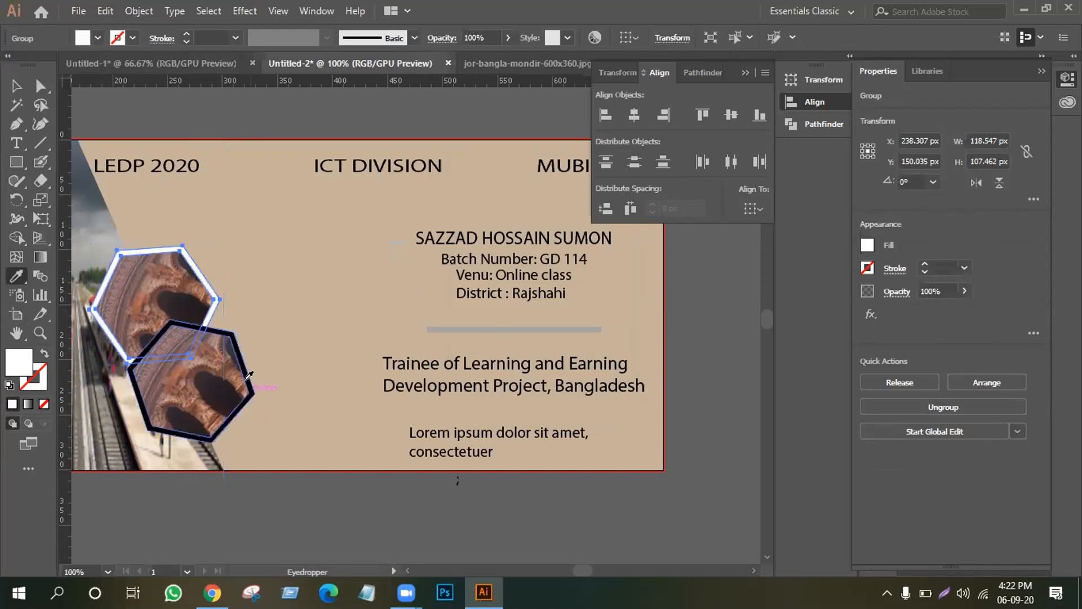
click(16, 85)
Copy the white outline onto the lower hexagon with the Eyedropper.
click(244, 376)
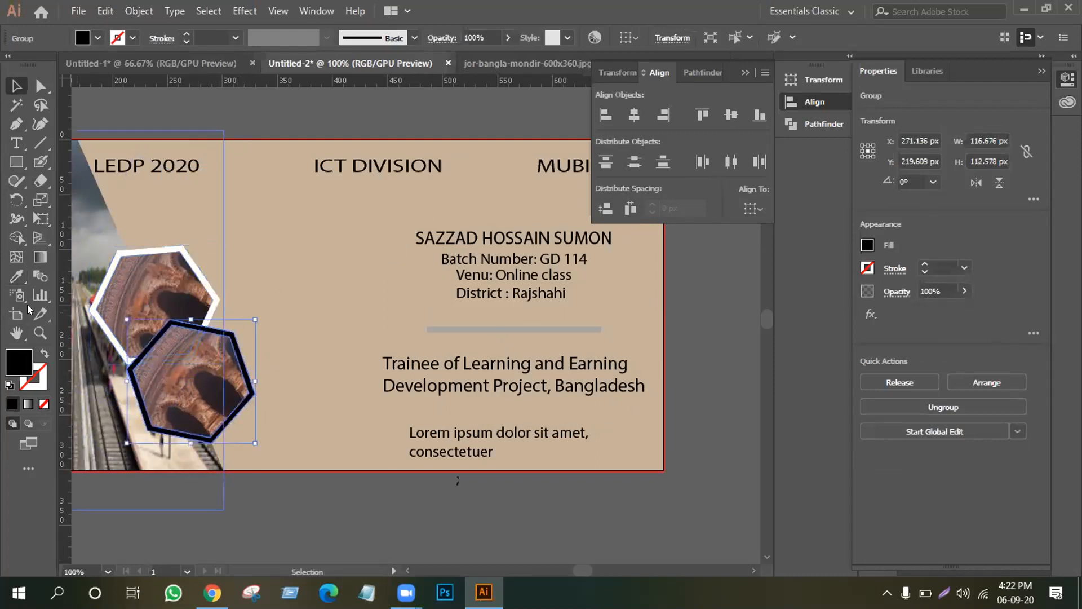
click(12, 277)
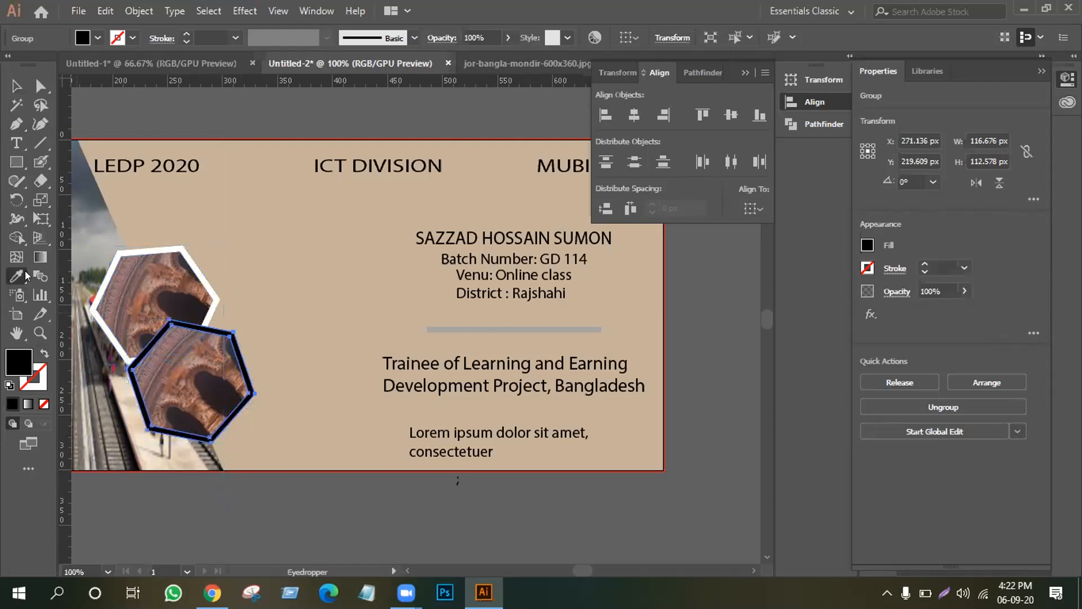
click(174, 242)
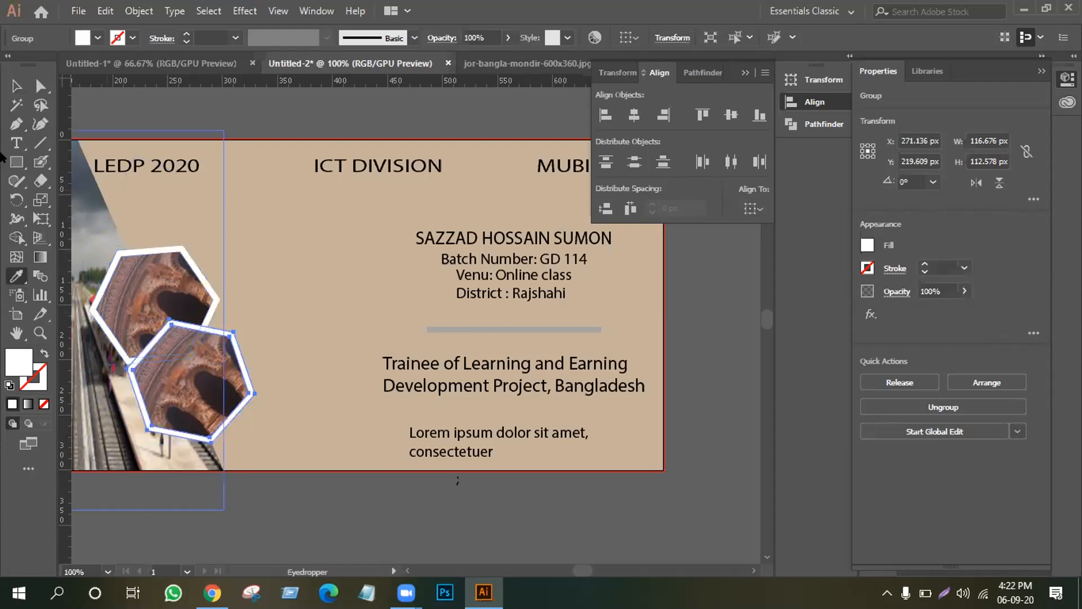
click(15, 85)
Turn the grey divider line white and zoom out to 50%.
click(502, 329)
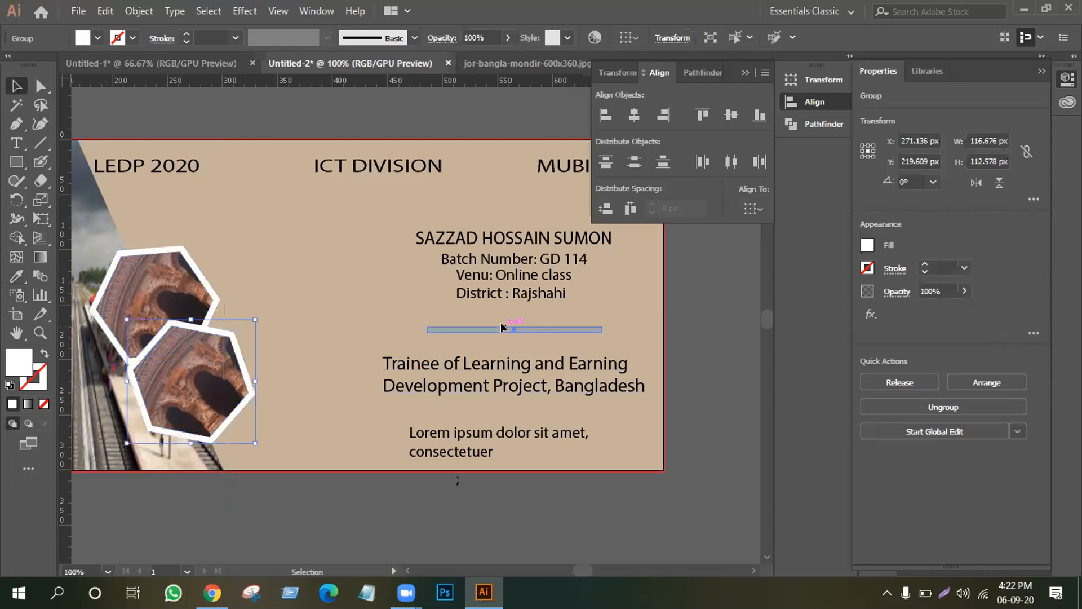
click(17, 275)
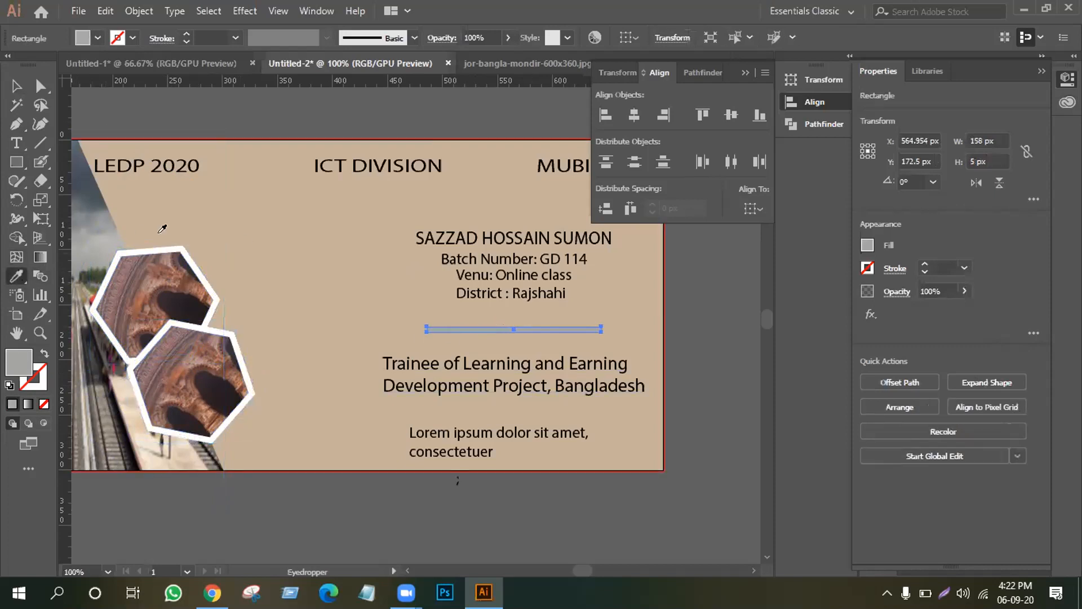
click(161, 240)
click(15, 86)
click(179, 113)
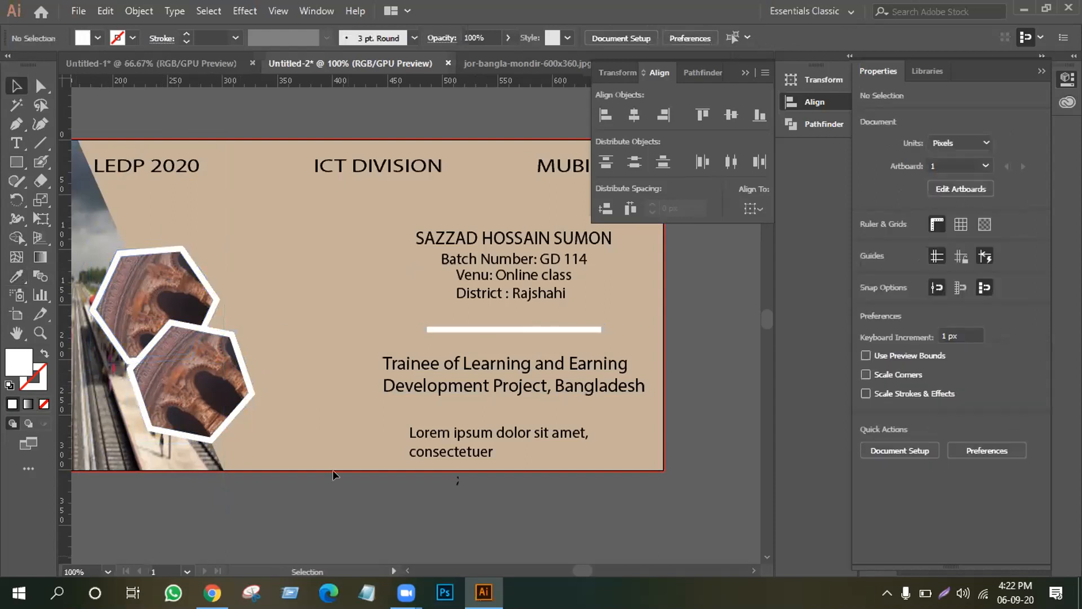
key(ctrl+minus)
key(ctrl+minus)
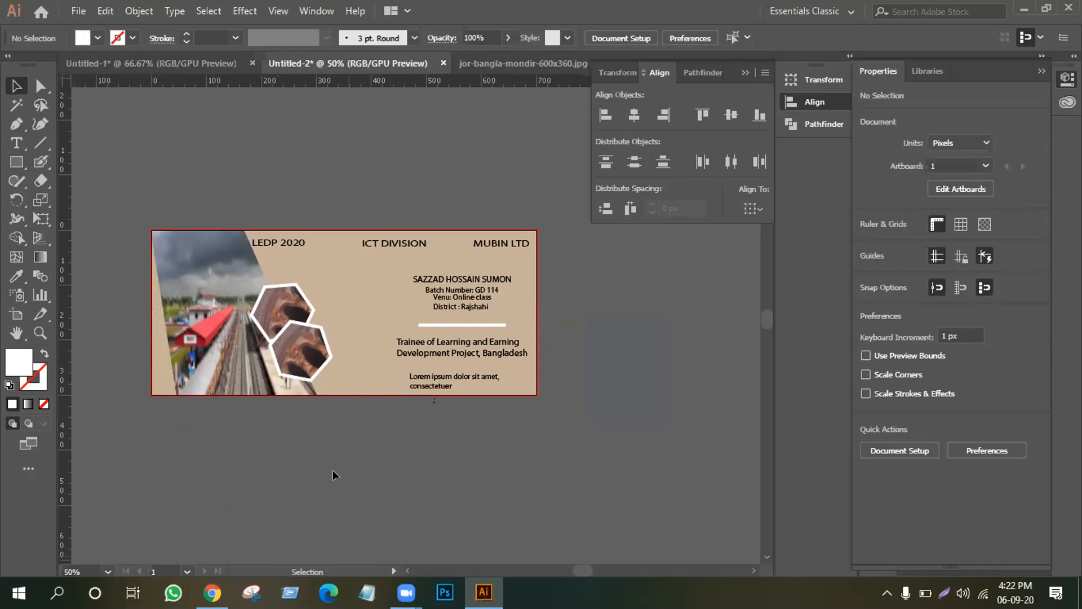
click(368, 293)
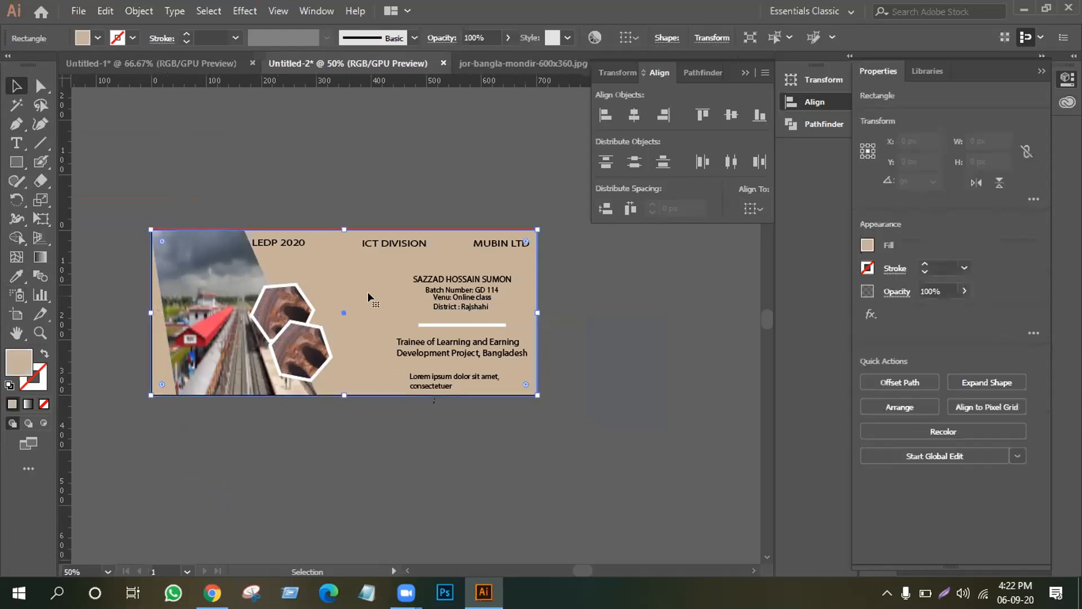
Export through Save for Web (Legacy) as JPEG High at 700 × 300 px.
click(77, 6)
click(90, 5)
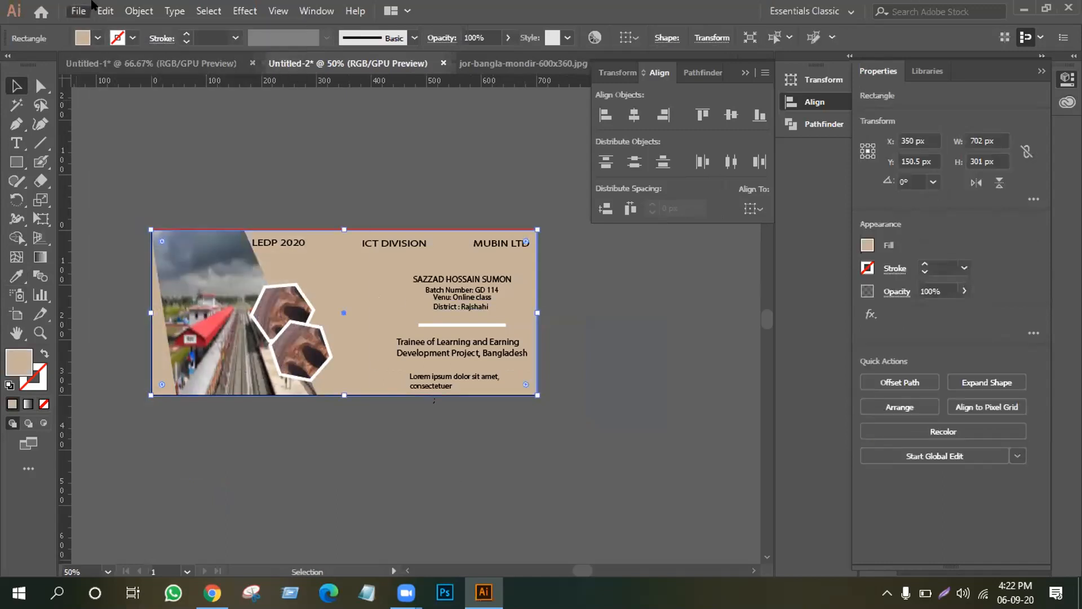
click(104, 10)
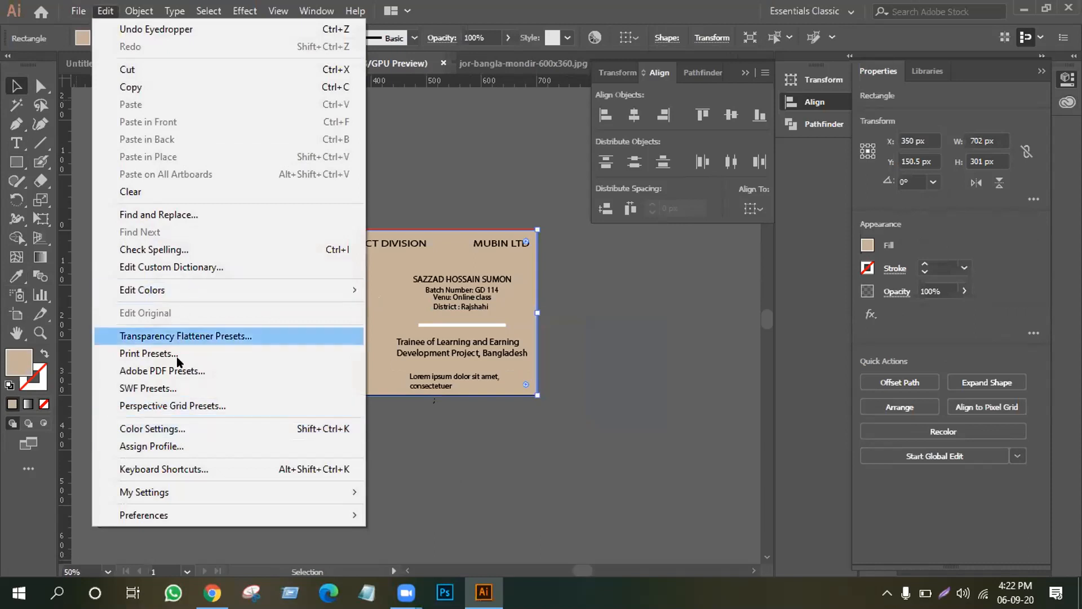
mouse_move(78, 10)
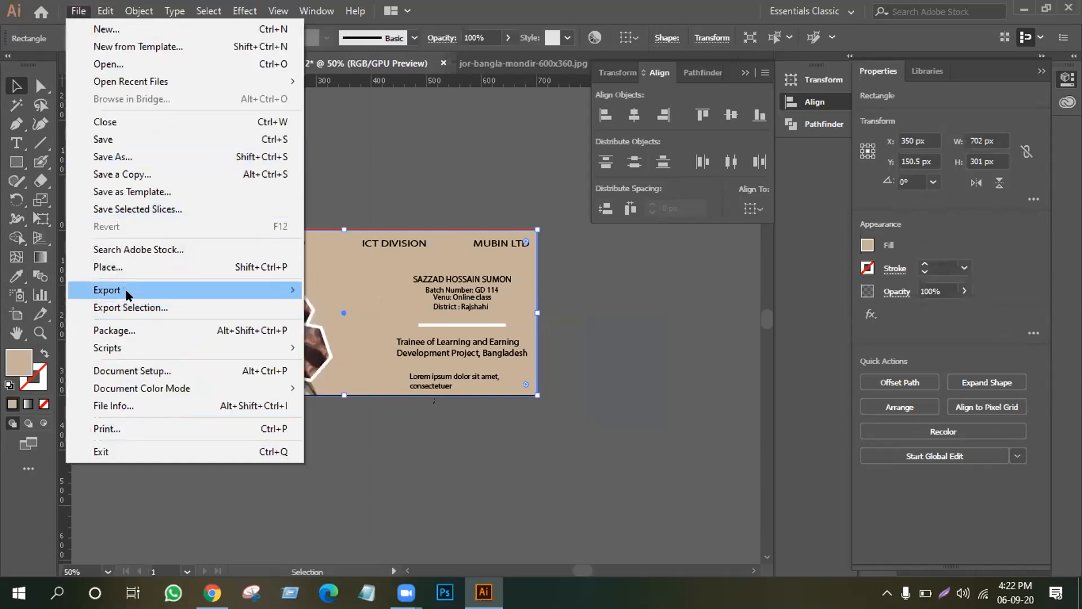
mouse_move(128, 293)
click(380, 322)
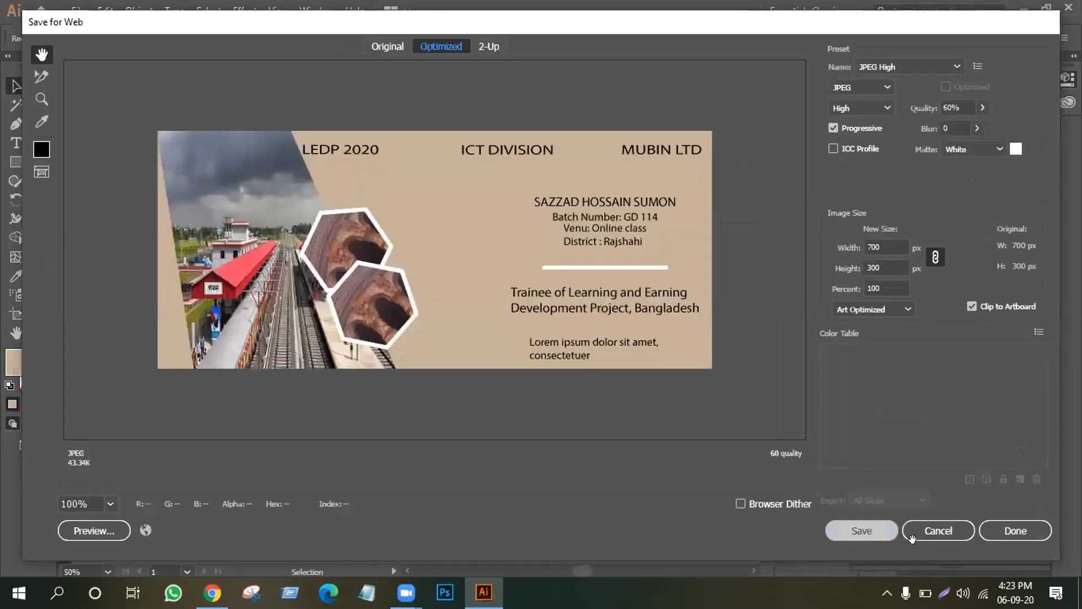
key(Return)
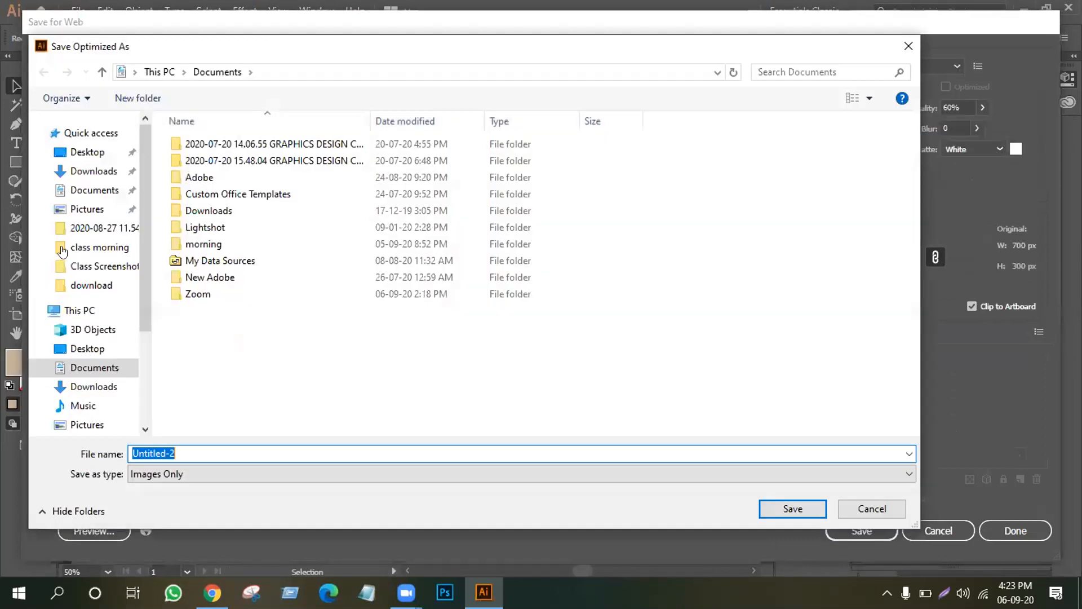
Save the JPEG to the Desktop under a banner file name.
click(89, 153)
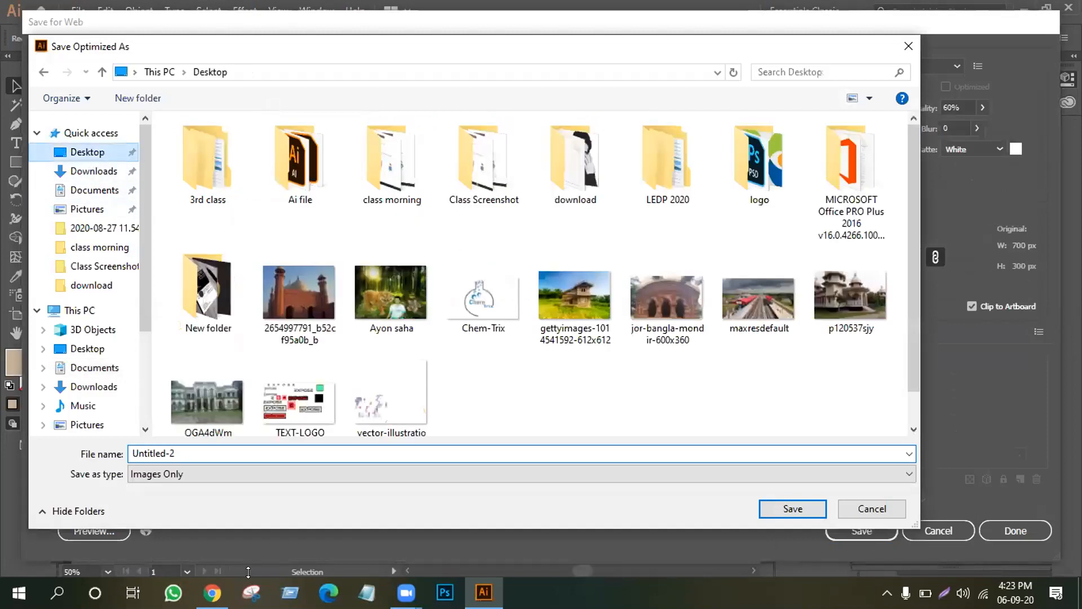
click(89, 454)
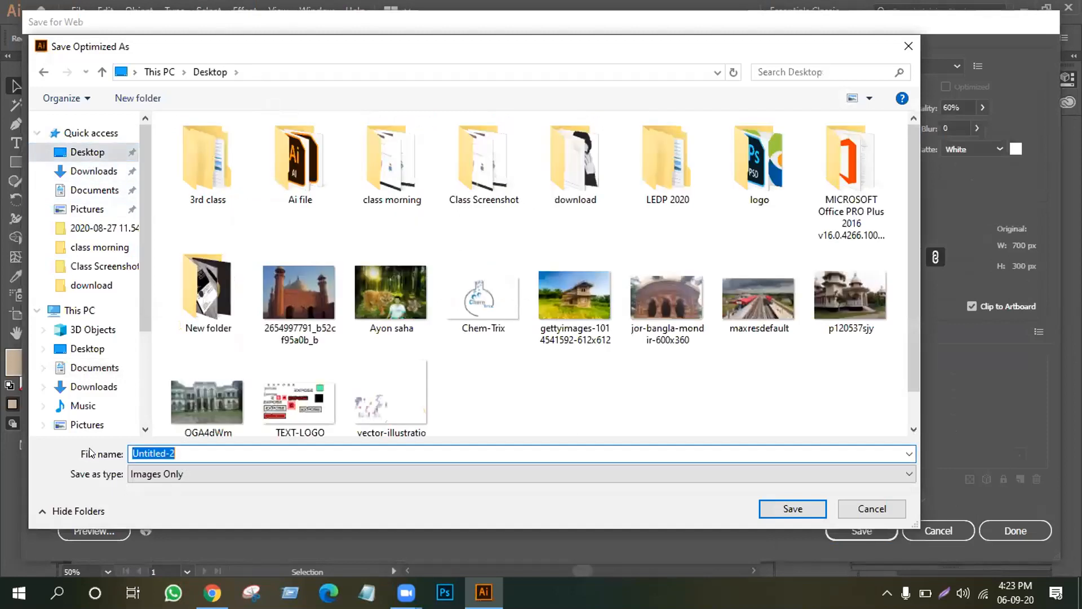
text(sumon banne)
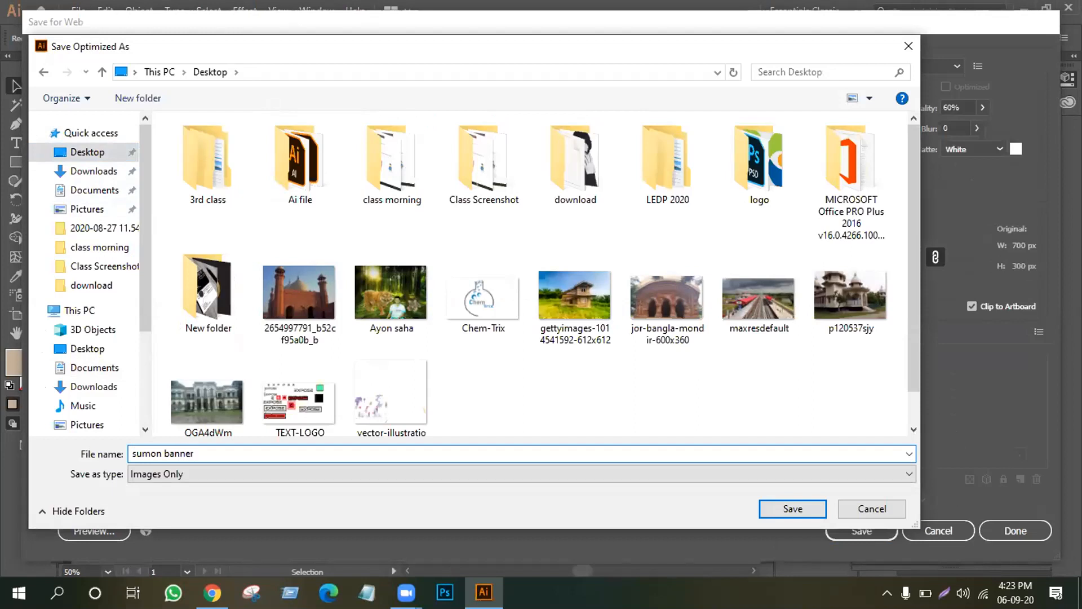
text(r)
key(Return)
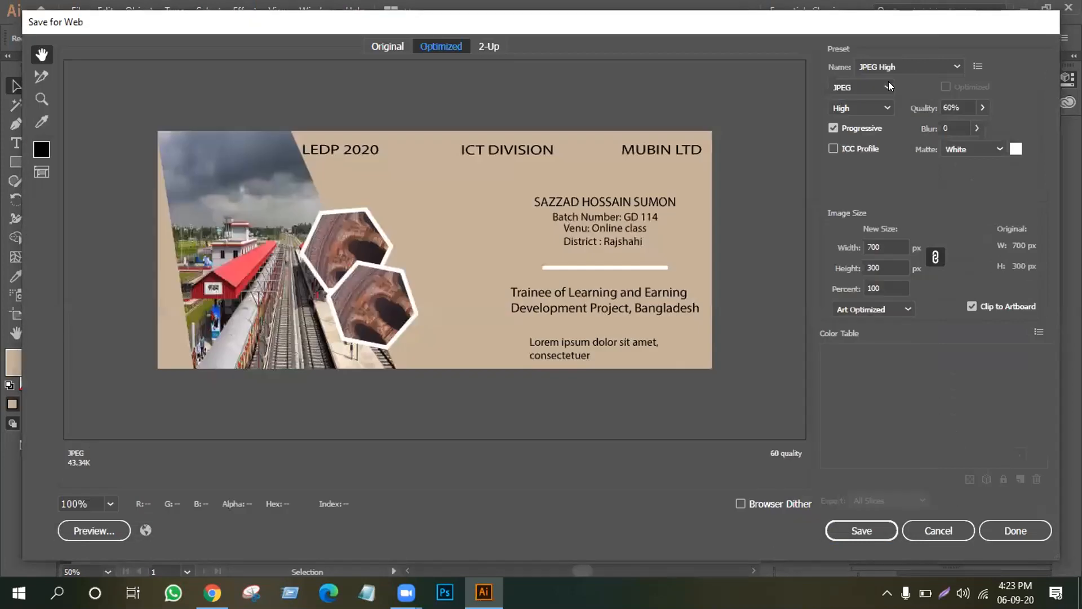
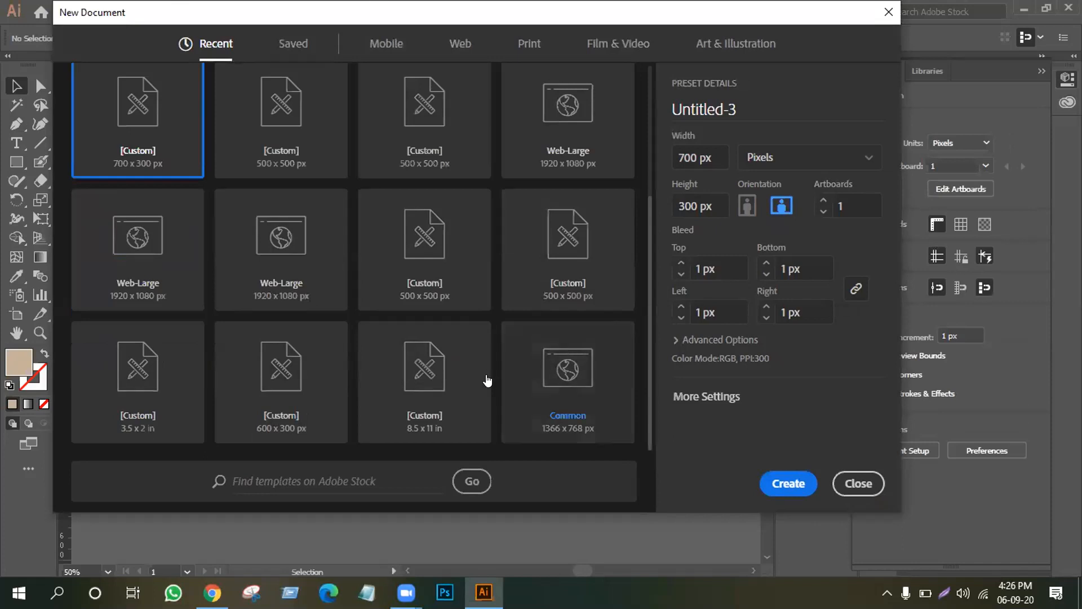
Create a blank 8.5 × 11 in letter document, show the side panels, then switch to the Chrome monitoring report spreadsheet.
click(423, 386)
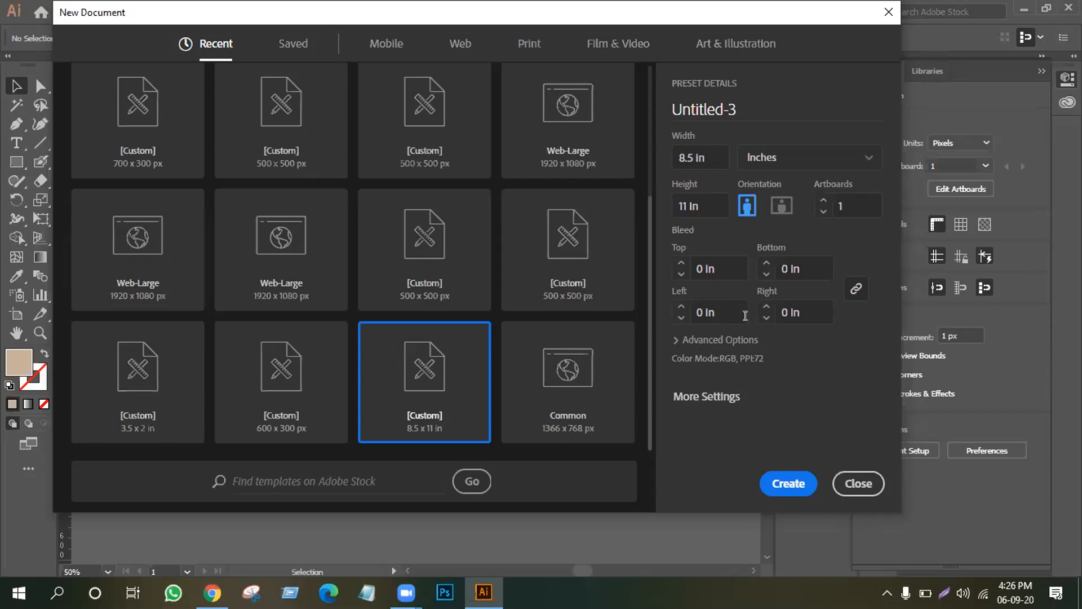
click(780, 485)
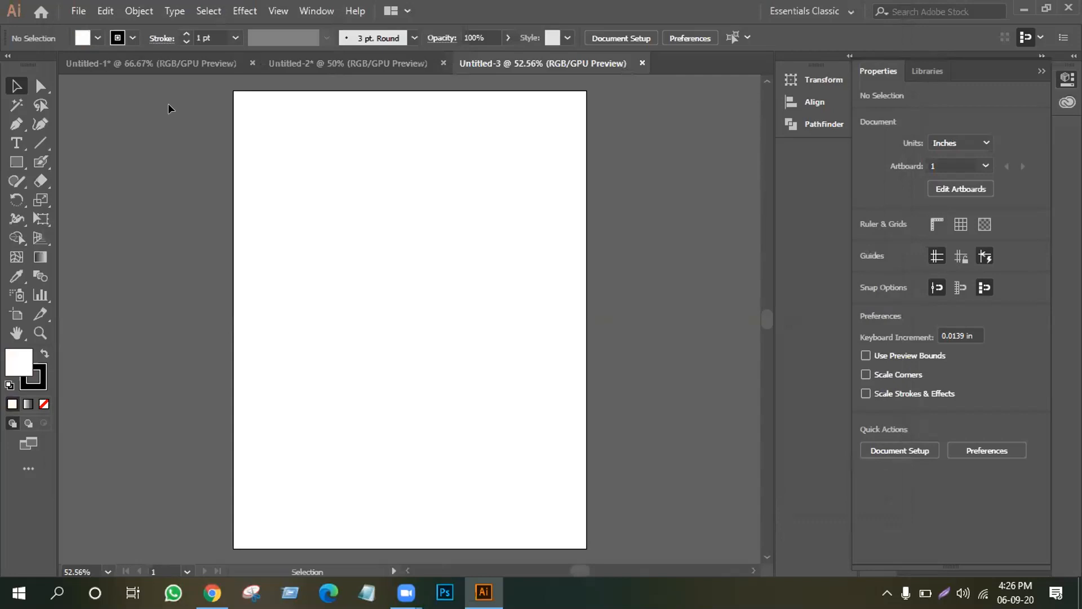
click(1043, 71)
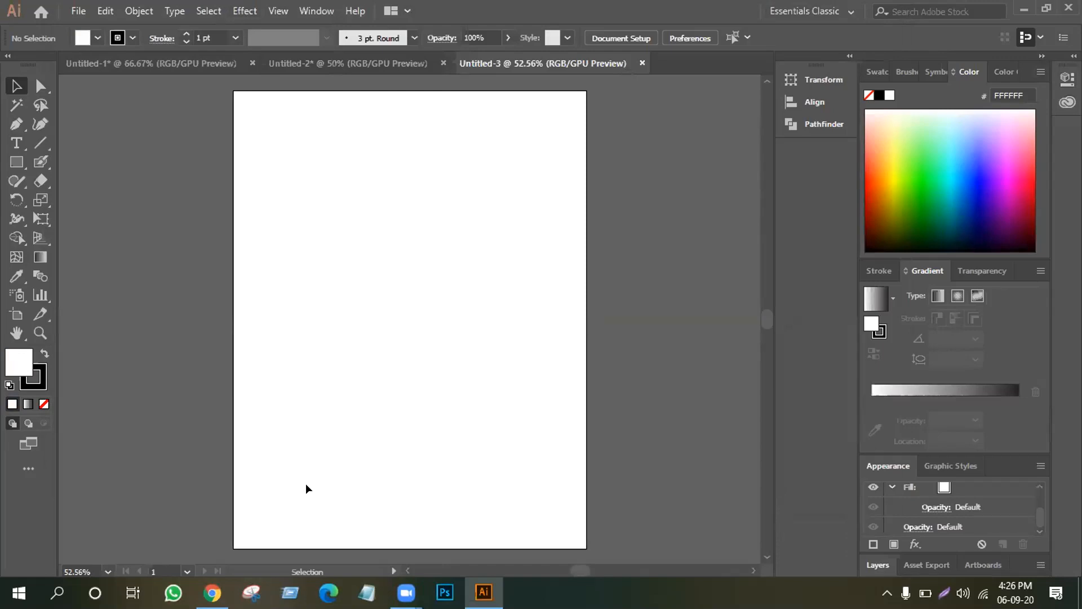
click(212, 592)
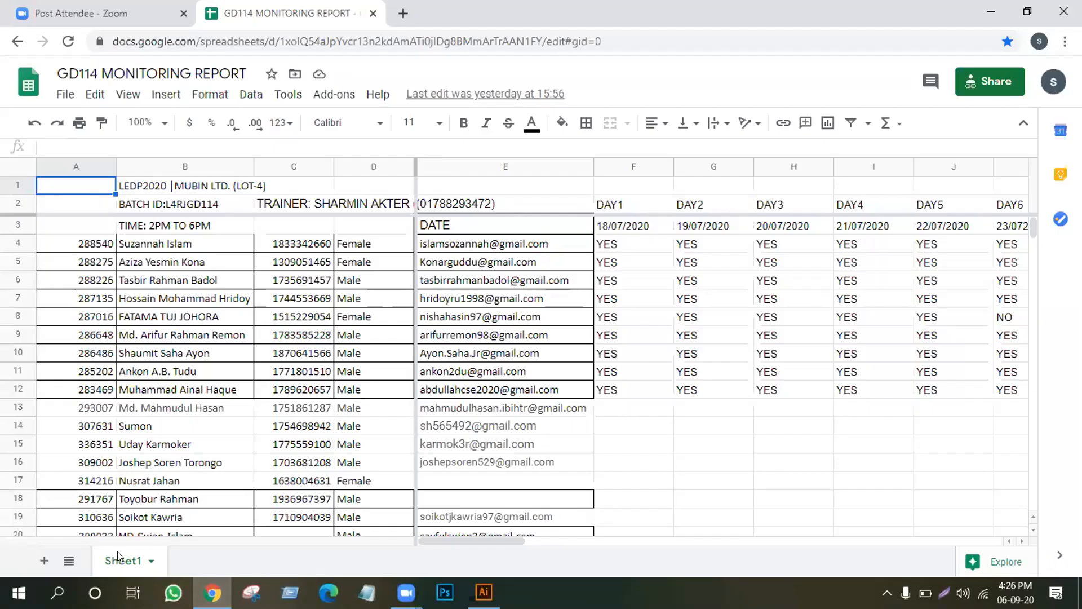
Insert a blank column to the right of the 37 DAY column AP.
drag(472, 542, 1044, 477)
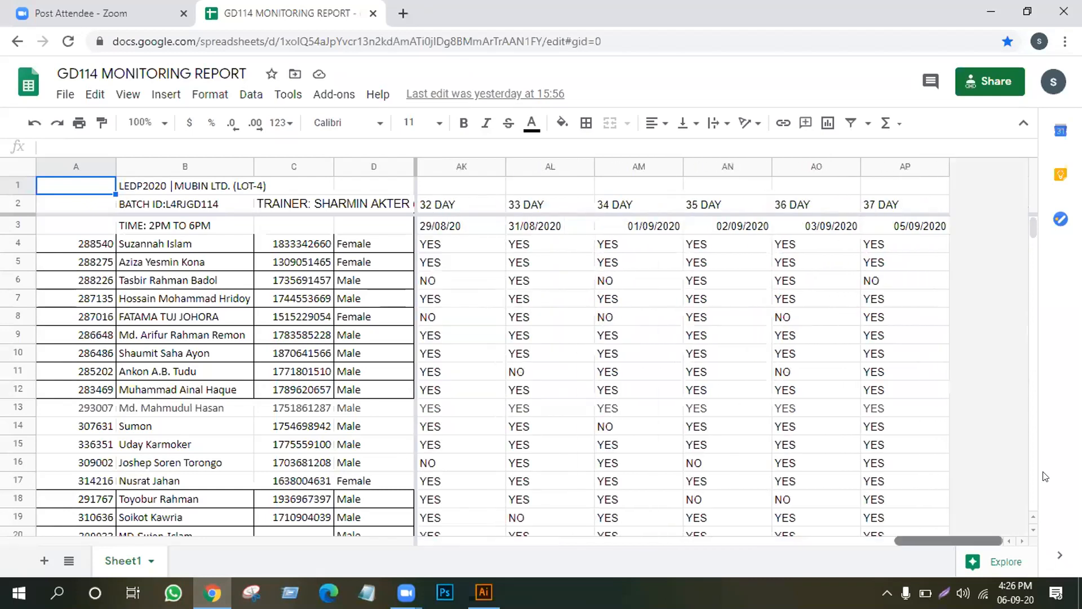
click(870, 162)
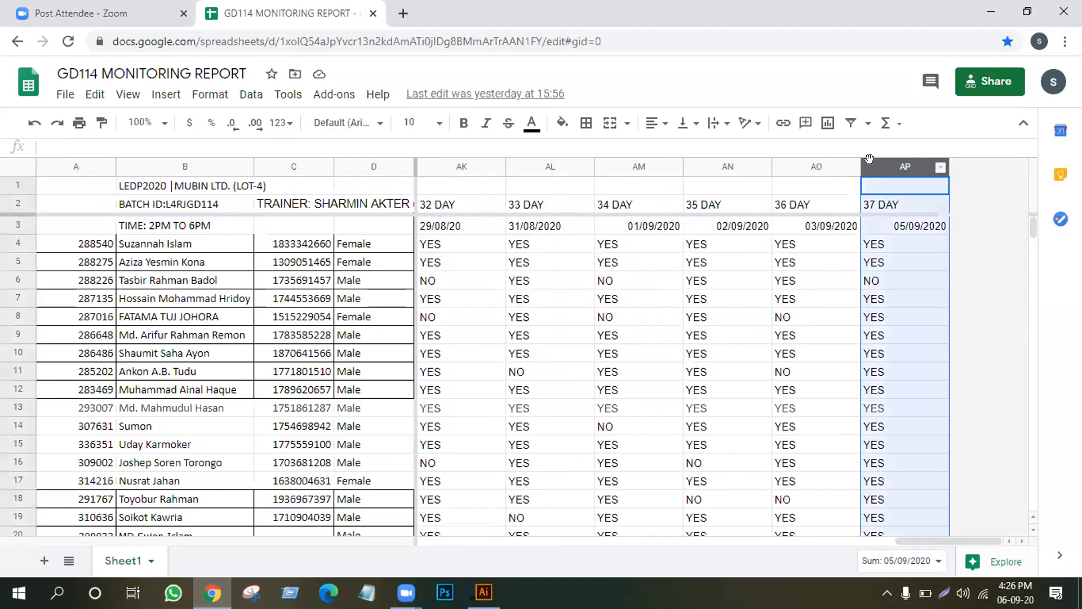
click(164, 95)
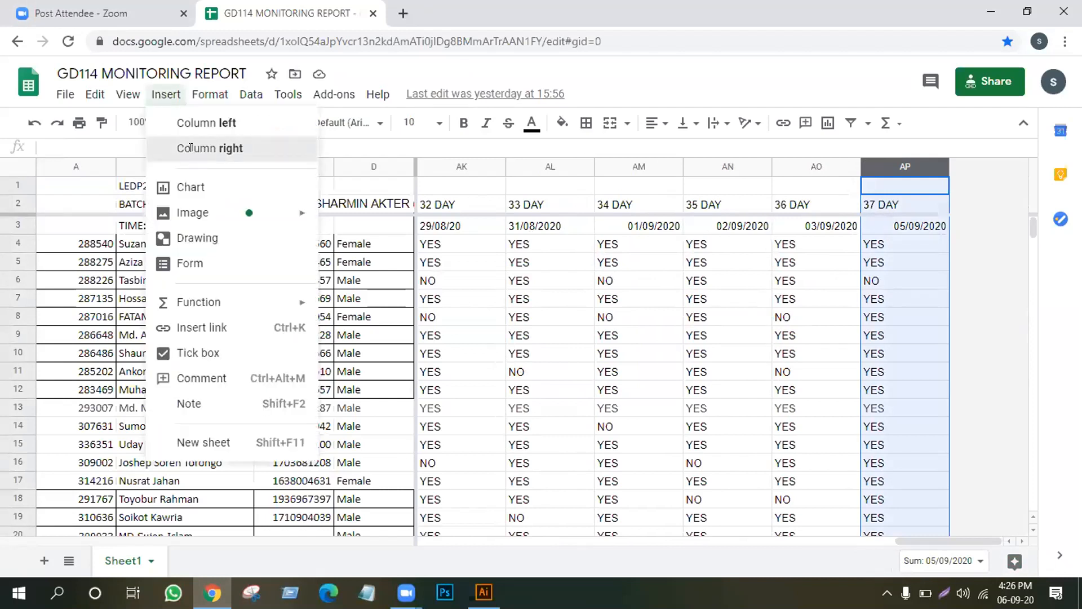
click(190, 148)
Head the new column AQ with '38 DAY' and the date 06/09/2020.
click(887, 201)
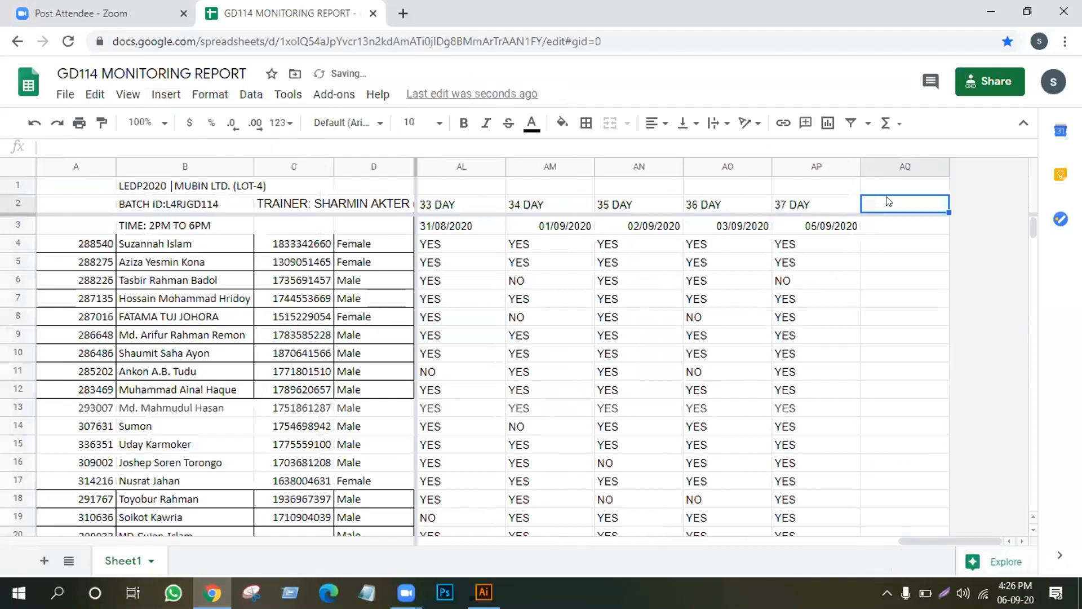
text(38)
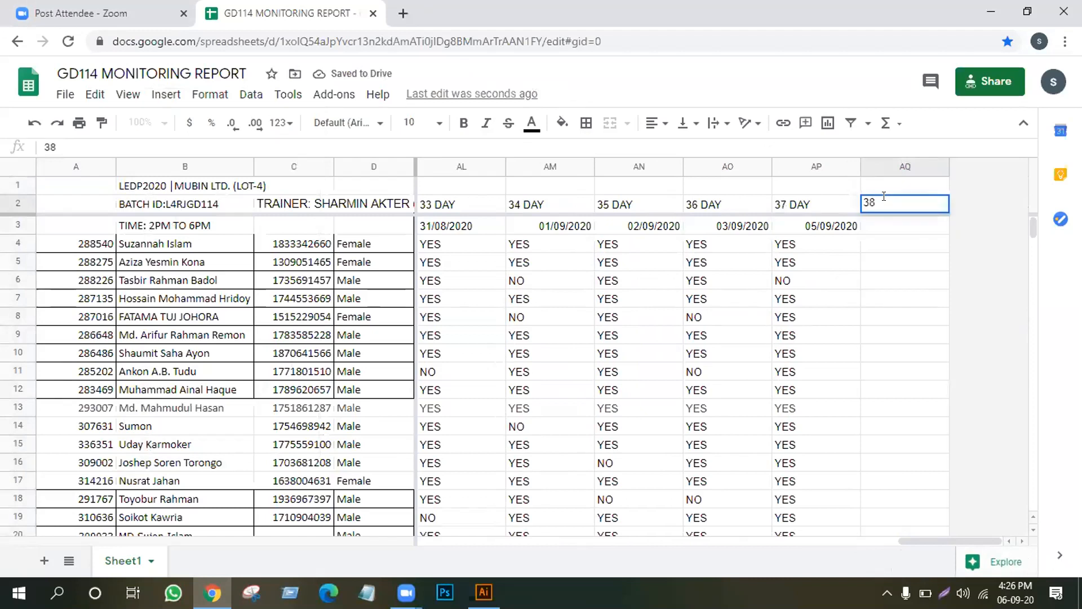
text( d)
key(BackSpace)
key(BackSpace)
text(DAY)
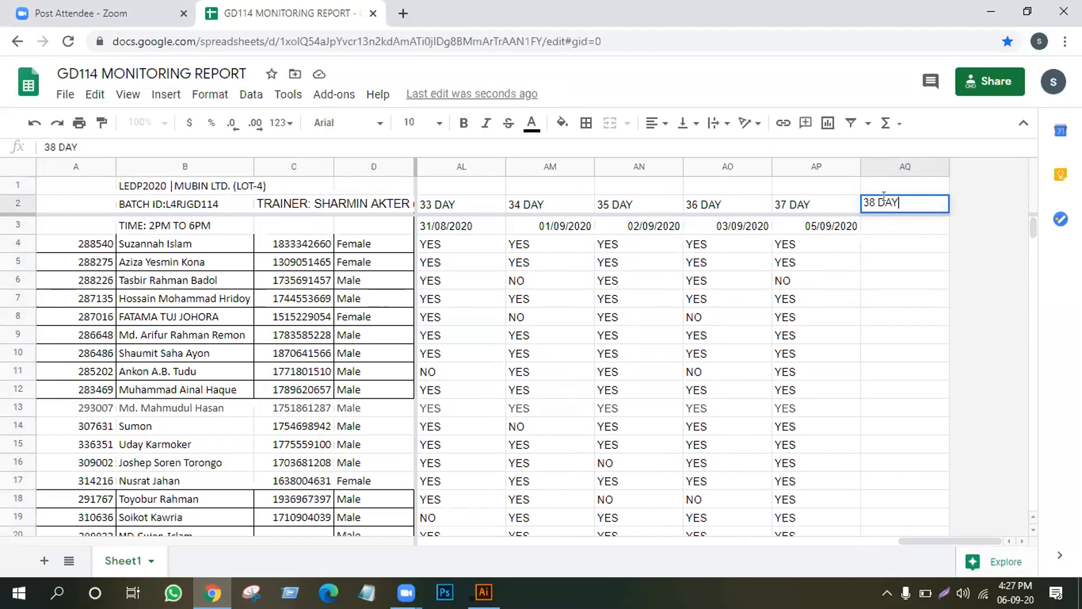
key(Return)
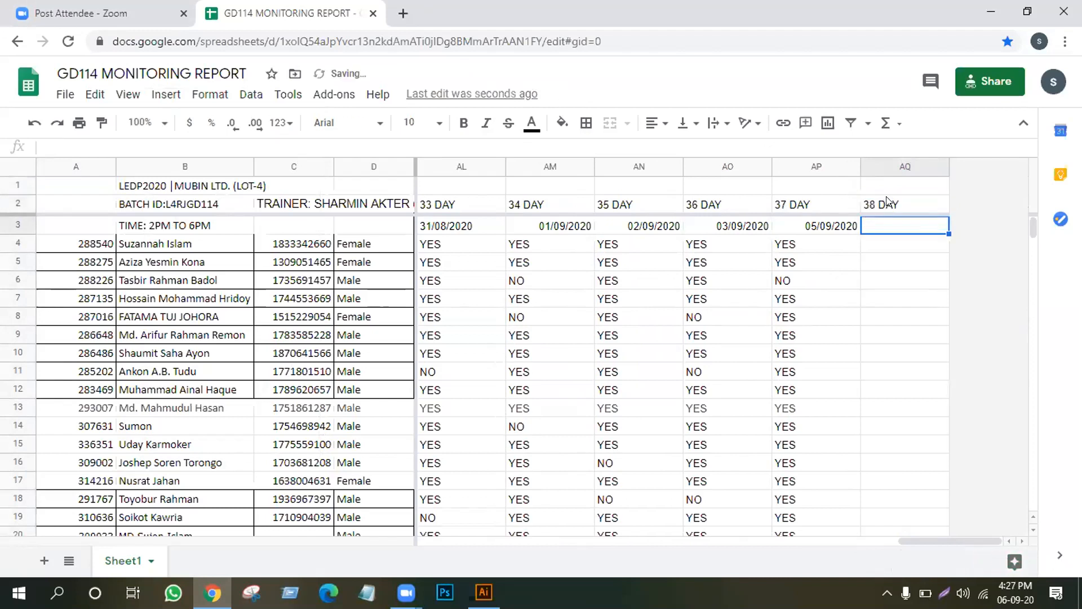
text(06/)
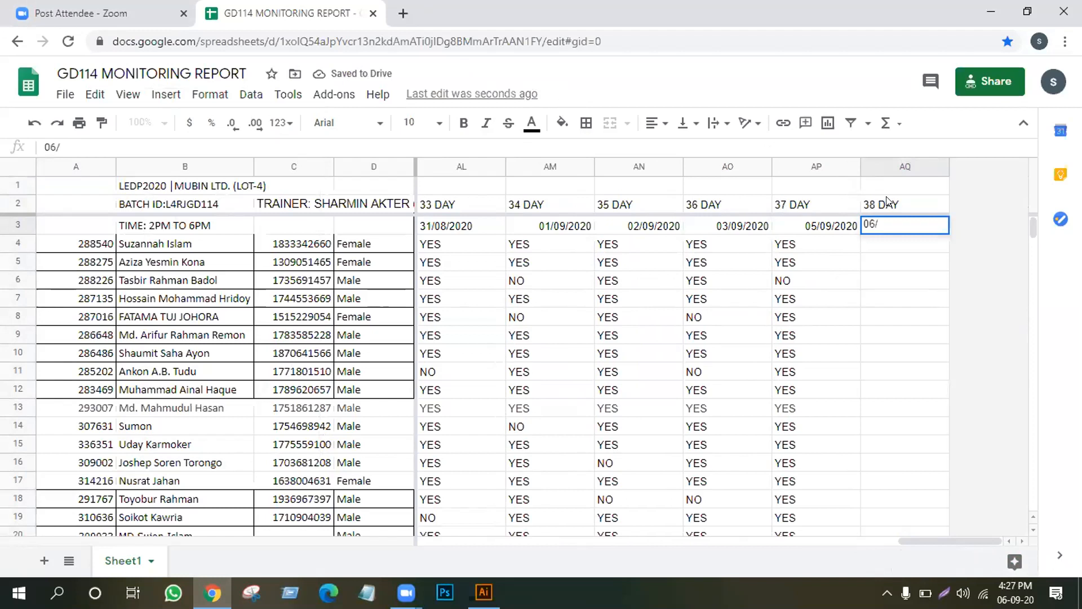
text(09/)
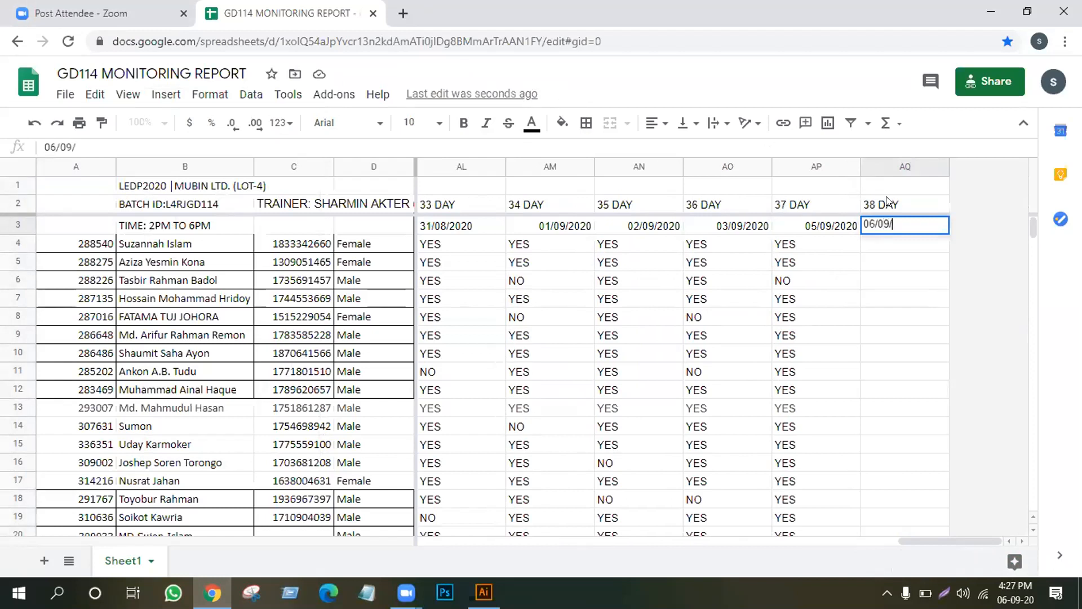
text(2020)
key(Return)
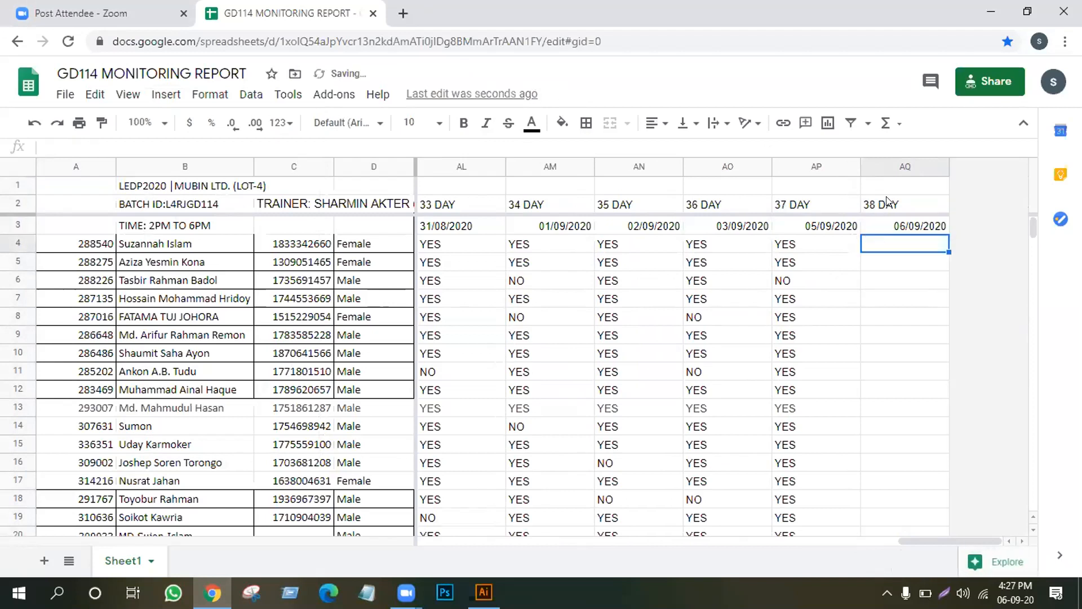
Fill AQ4–AQ15 with YES, YES, NO, YES, NO, NO, then YES through AQ15.
text(Y)
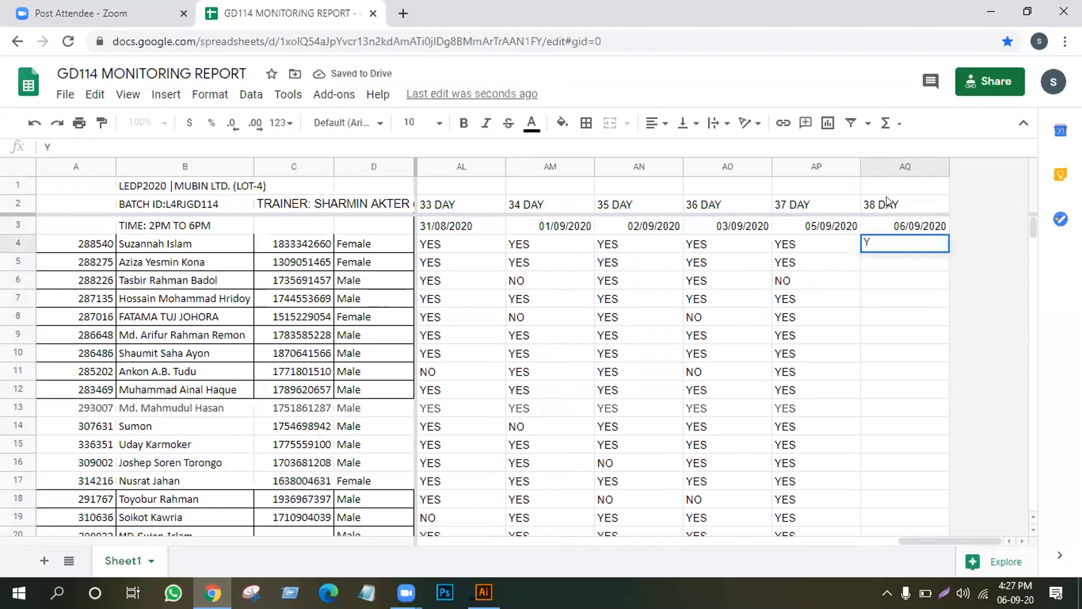
text(ES)
key(Return)
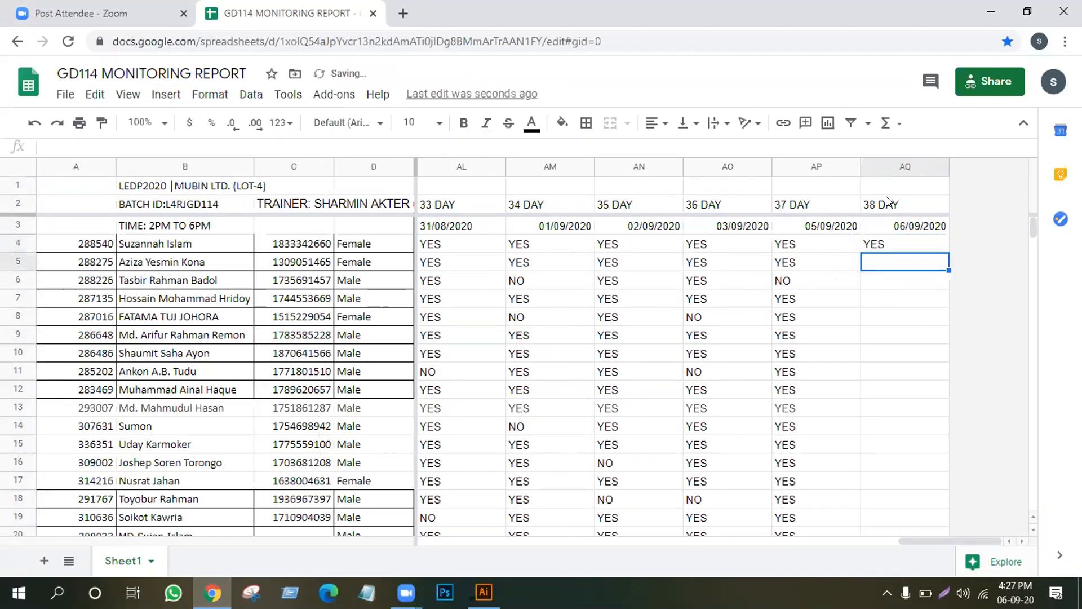
text(YES)
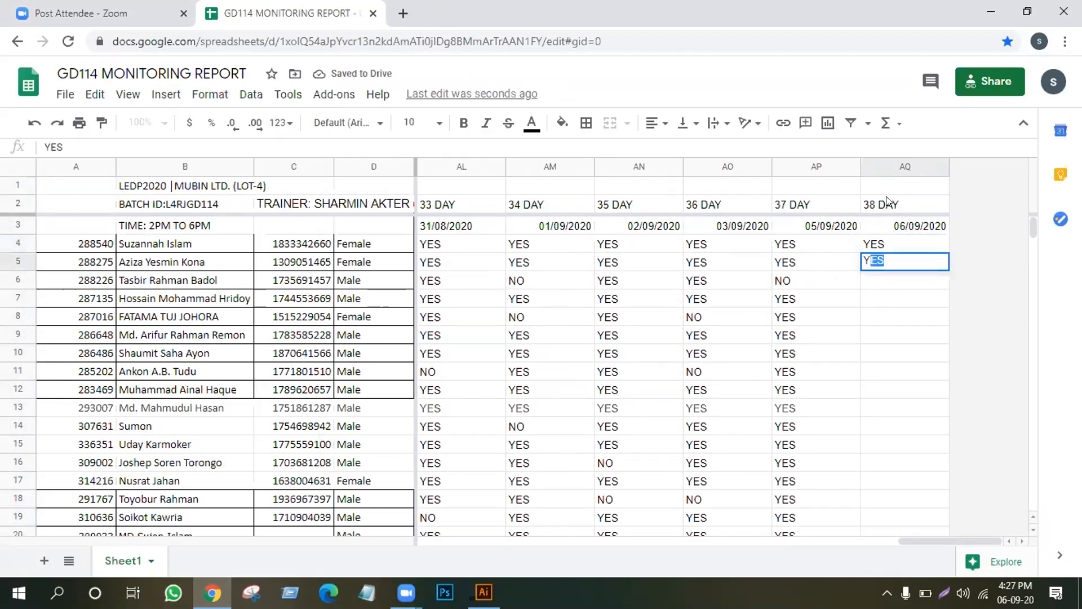
key(Return)
text(NO)
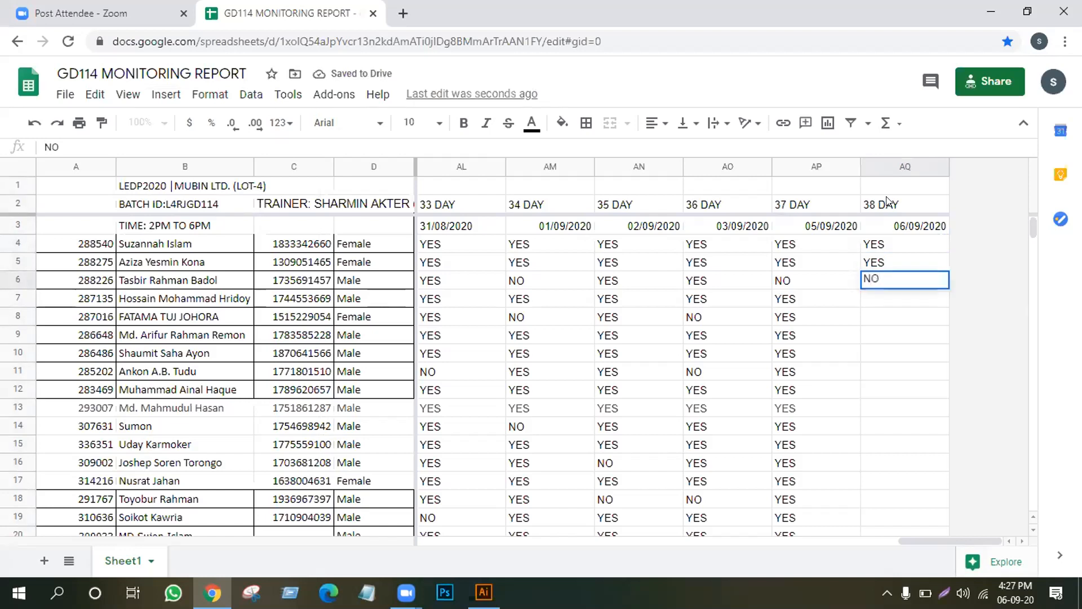
key(Return)
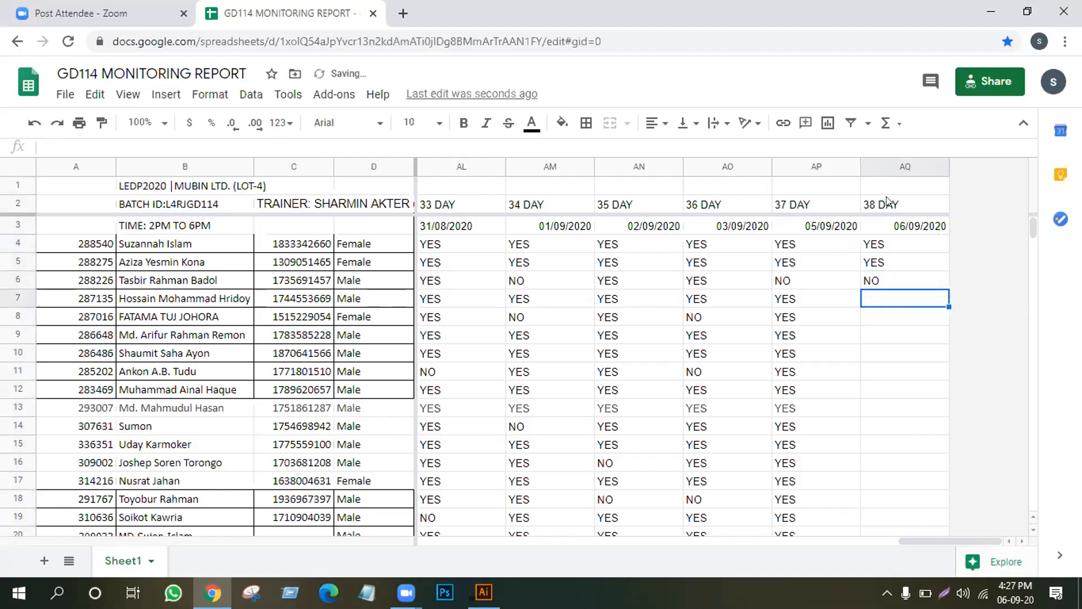
text(Y)
key(Return)
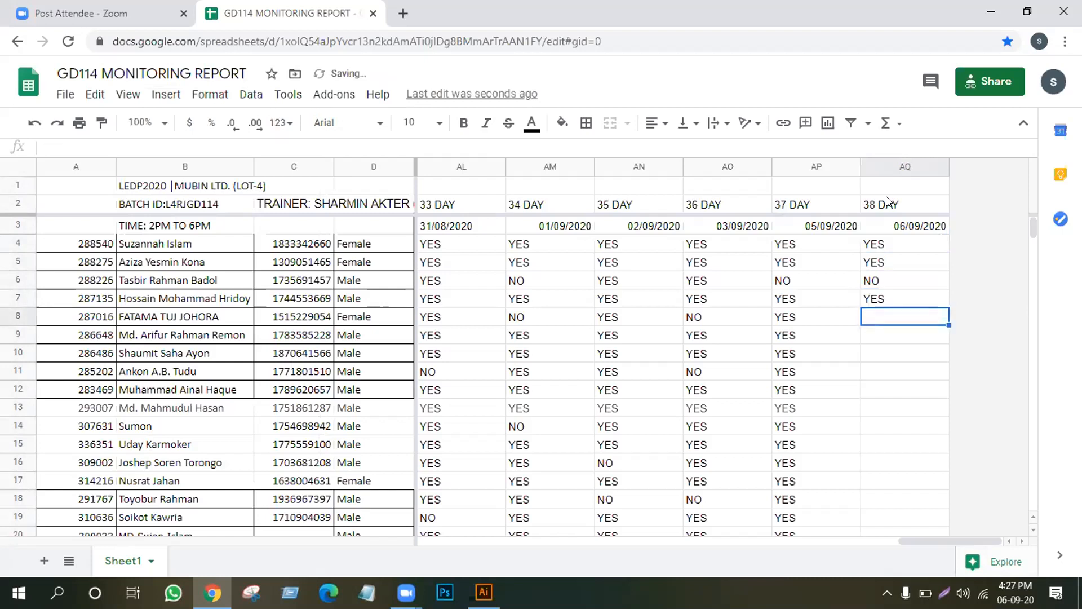
text(NO)
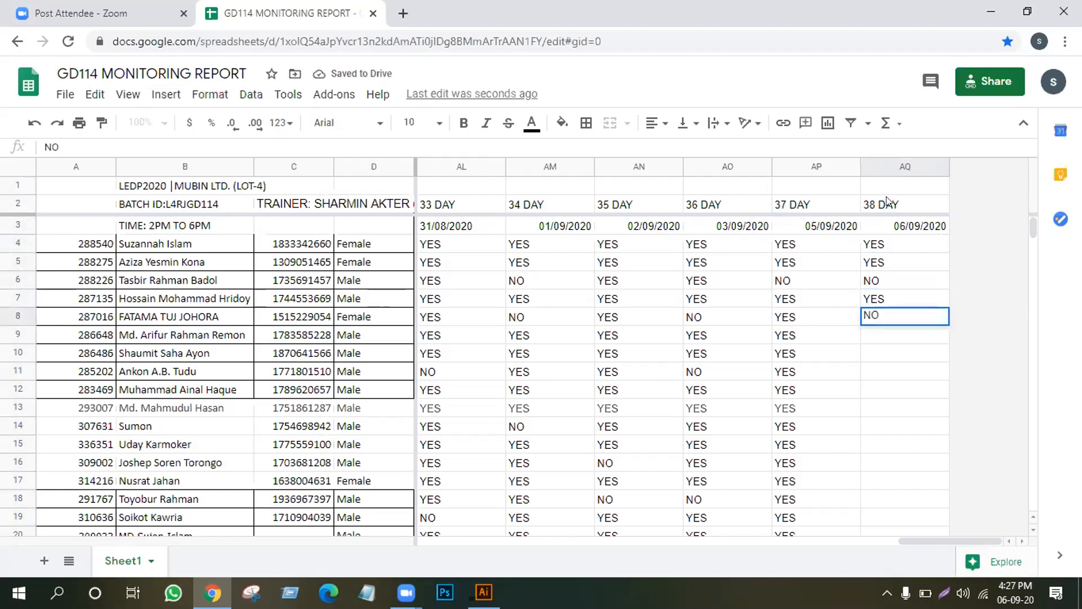
key(Return)
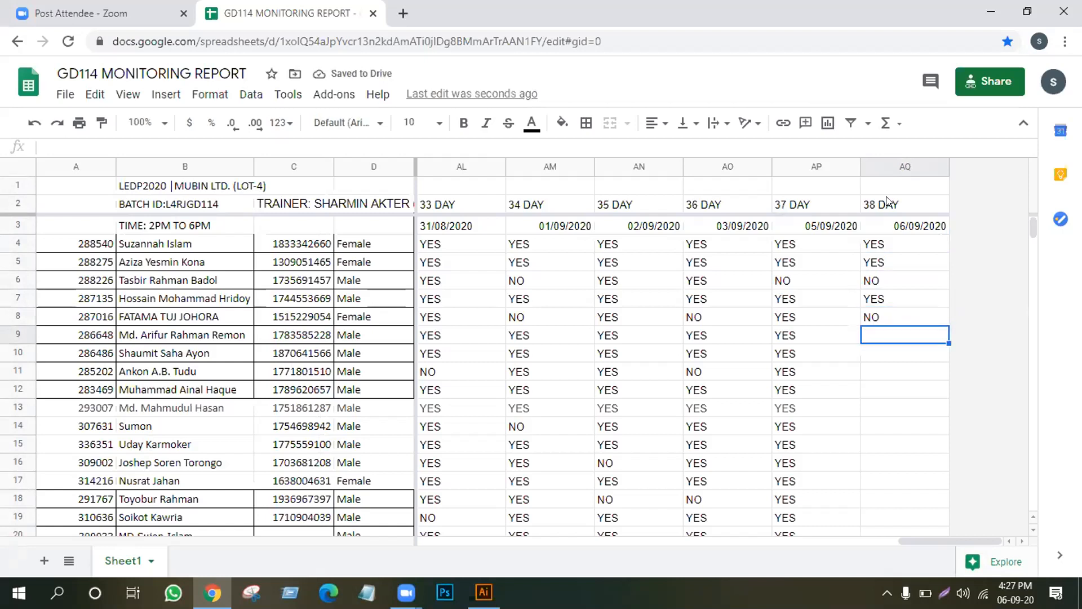
text(NO)
key(Return)
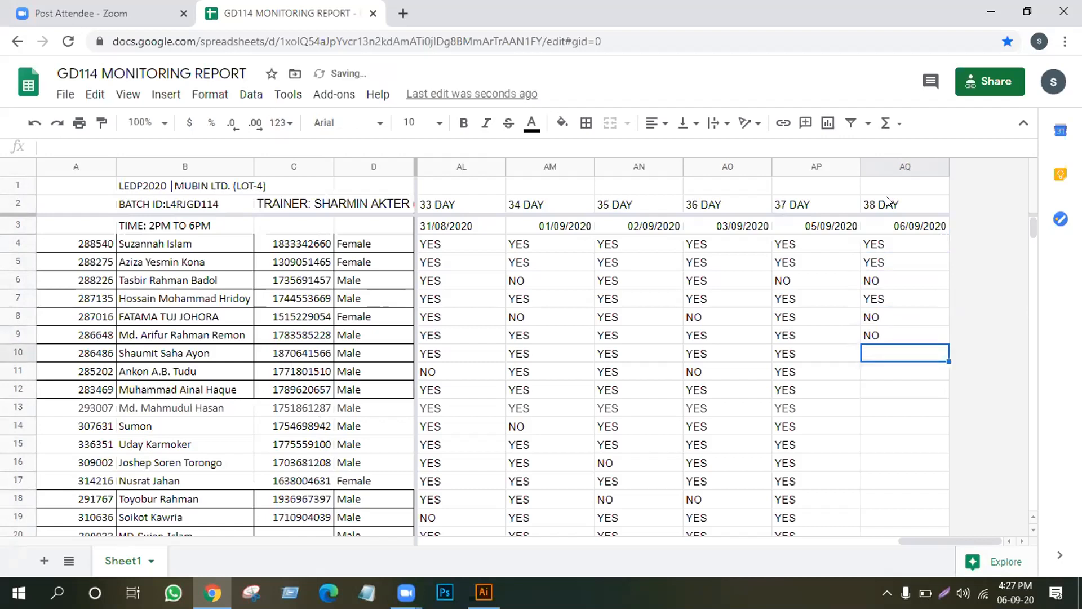
text(YES)
key(Return)
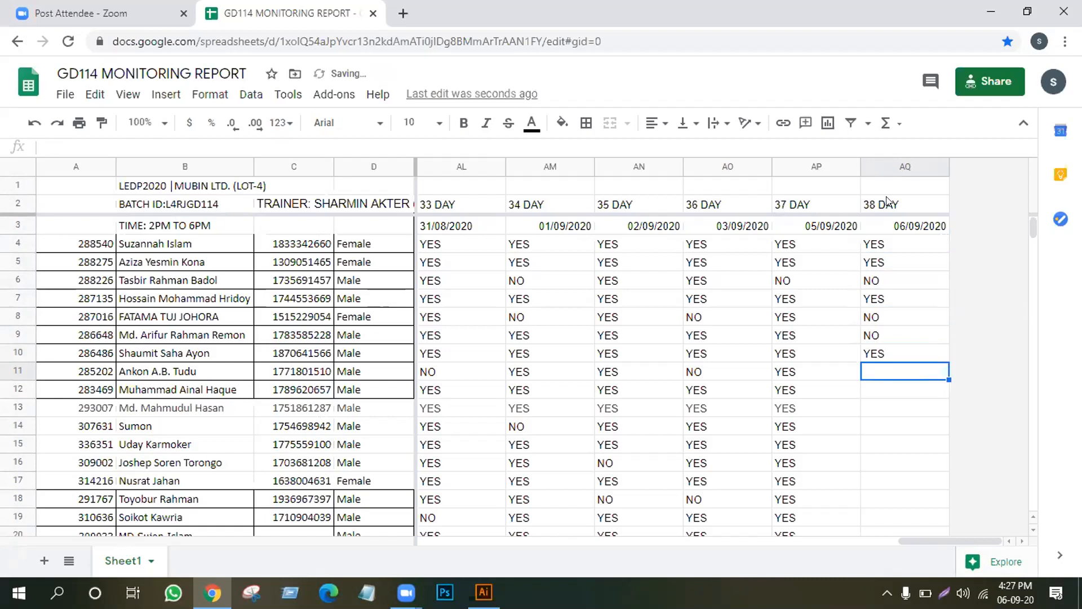
text(Y)
key(Return)
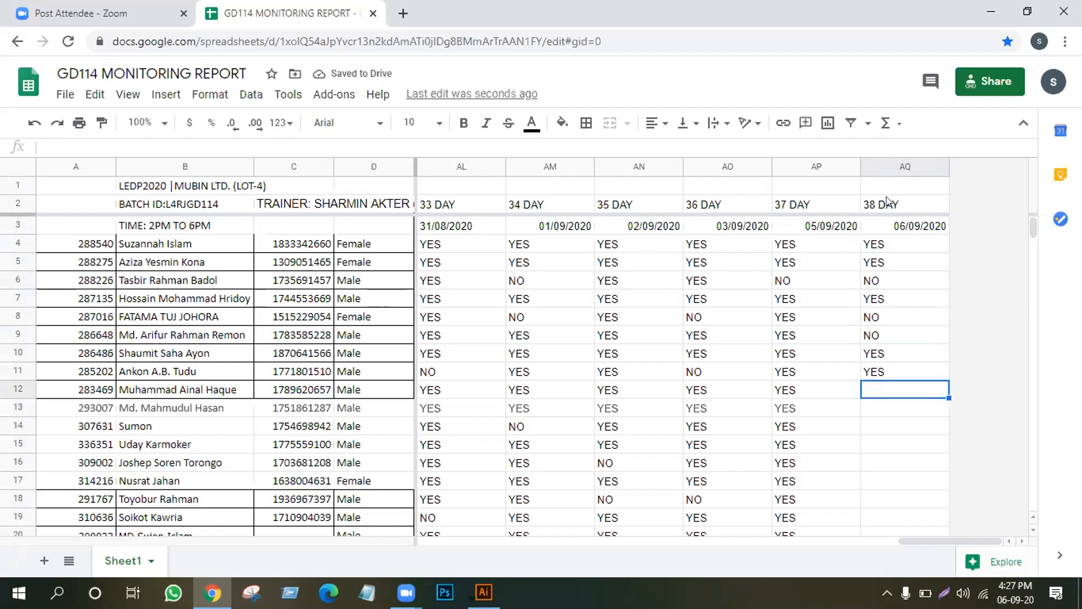
text(YES)
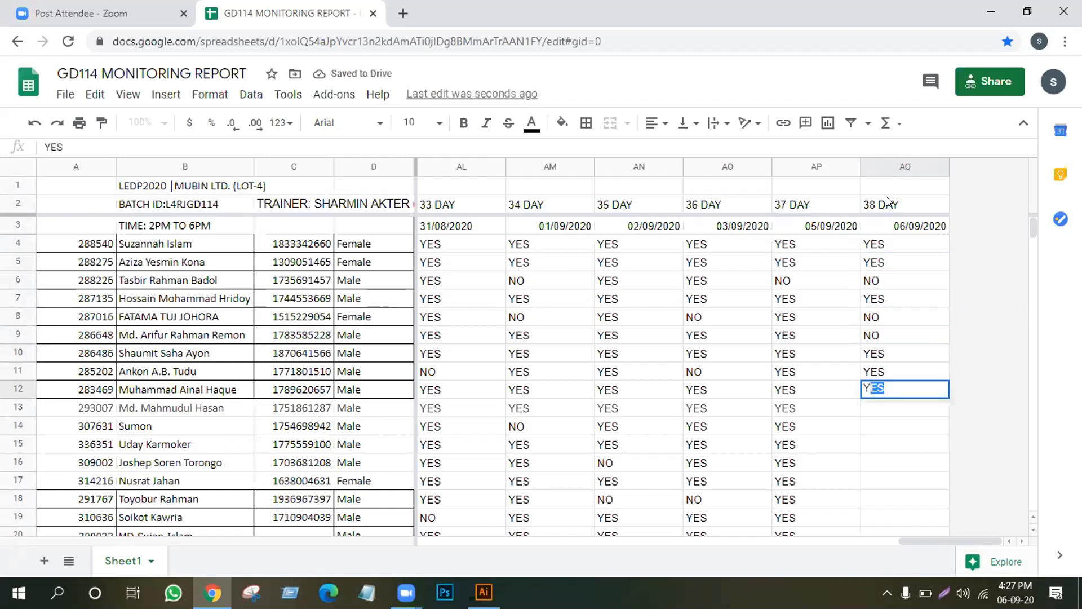
key(Return)
text(Y)
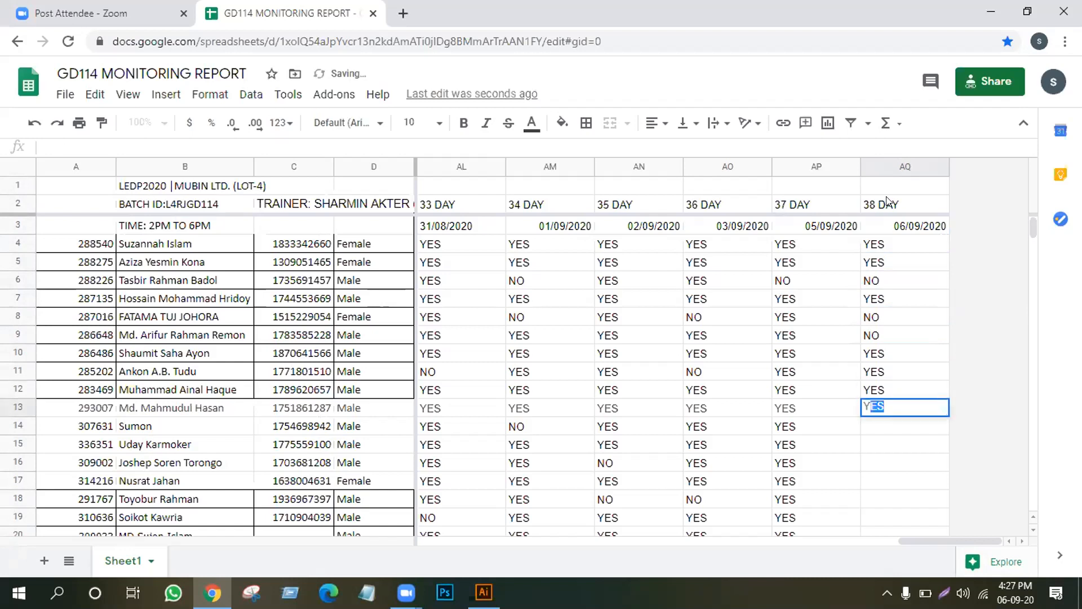
key(Return)
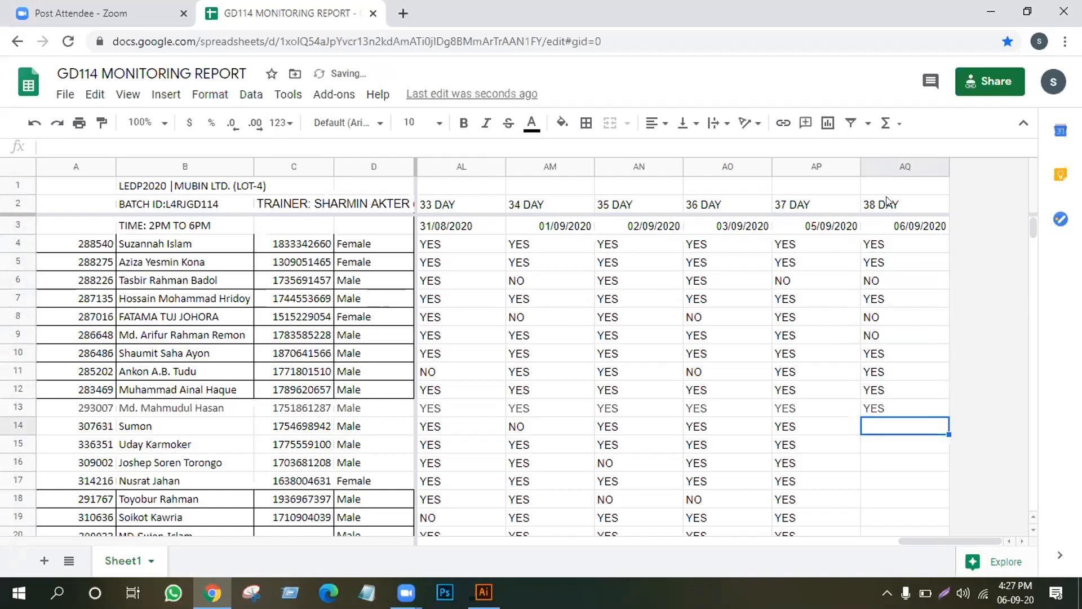
text(Y)
key(Return)
text(Y)
key(Return)
Fill AQ16–AQ26: YES ×3, NO, YES ×3, NO, YES, NO, YES.
text(Y)
key(Return)
text(Y)
key(Return)
text(Y)
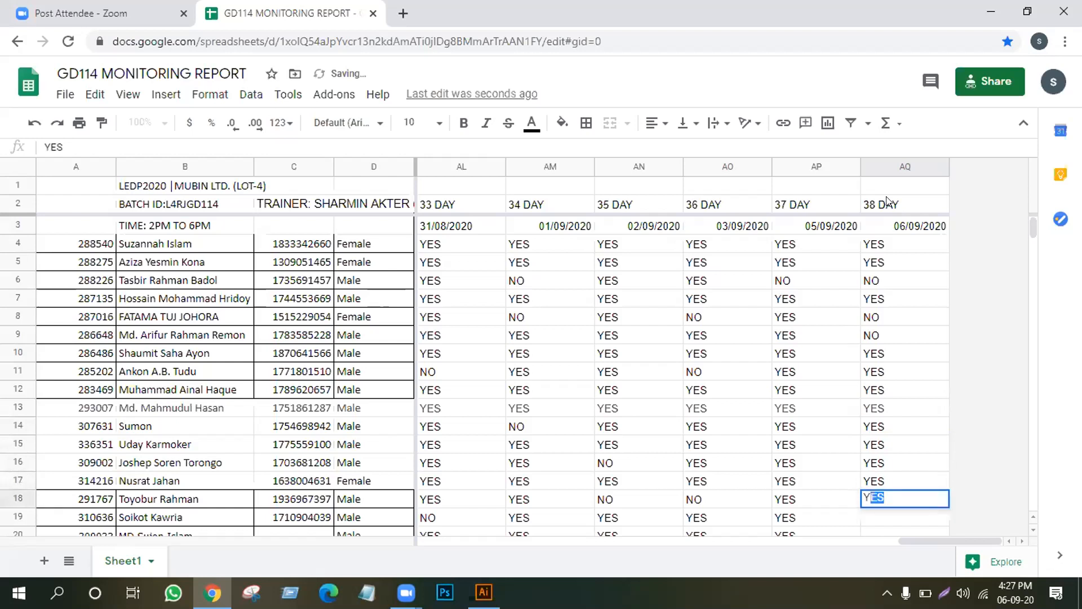
key(Return)
text(NO)
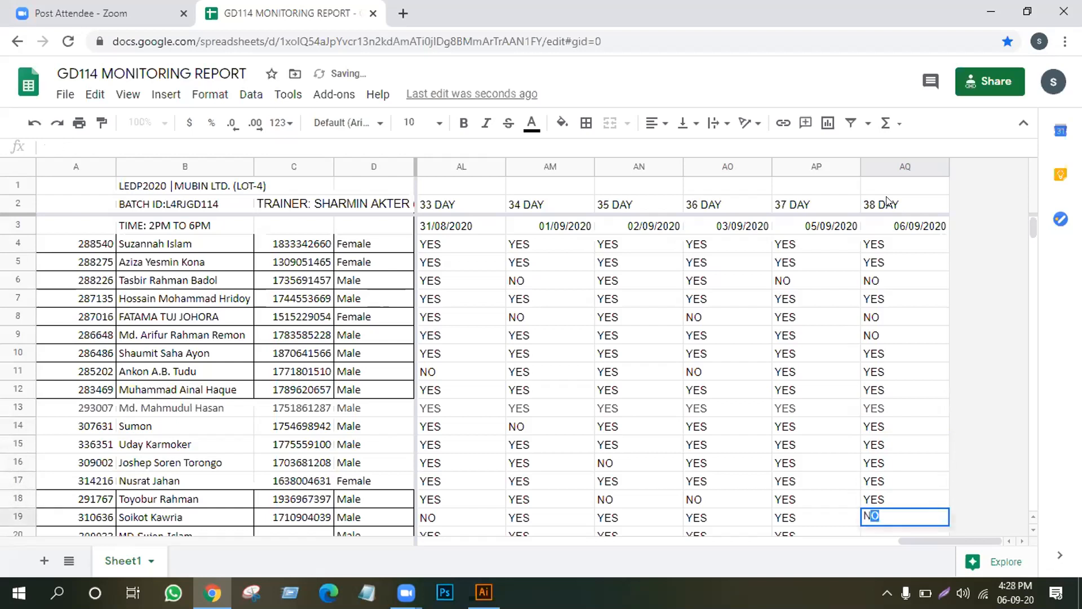
key(Return)
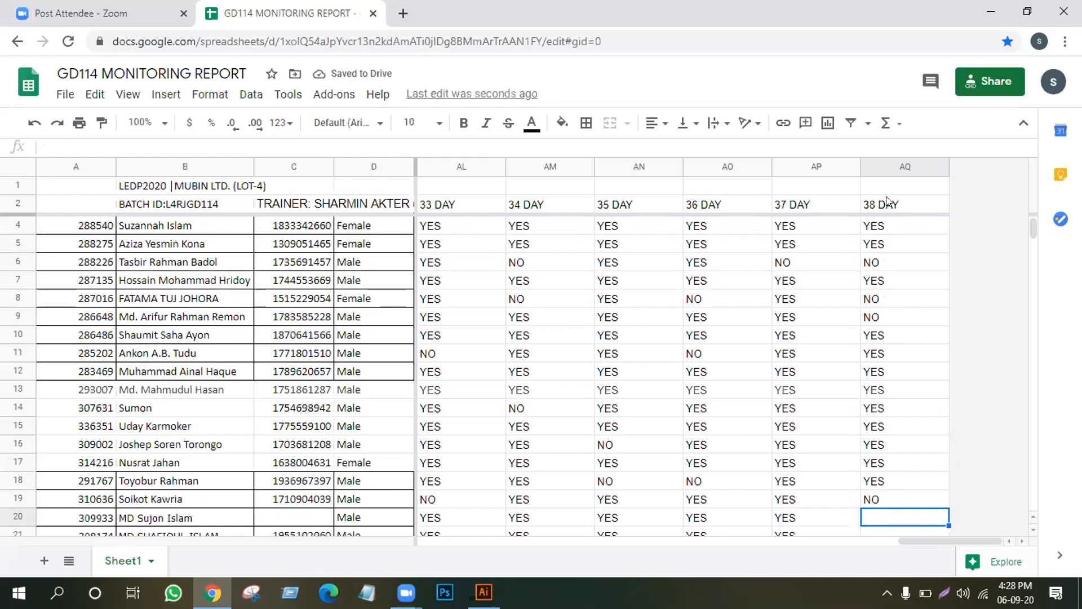
text(YES)
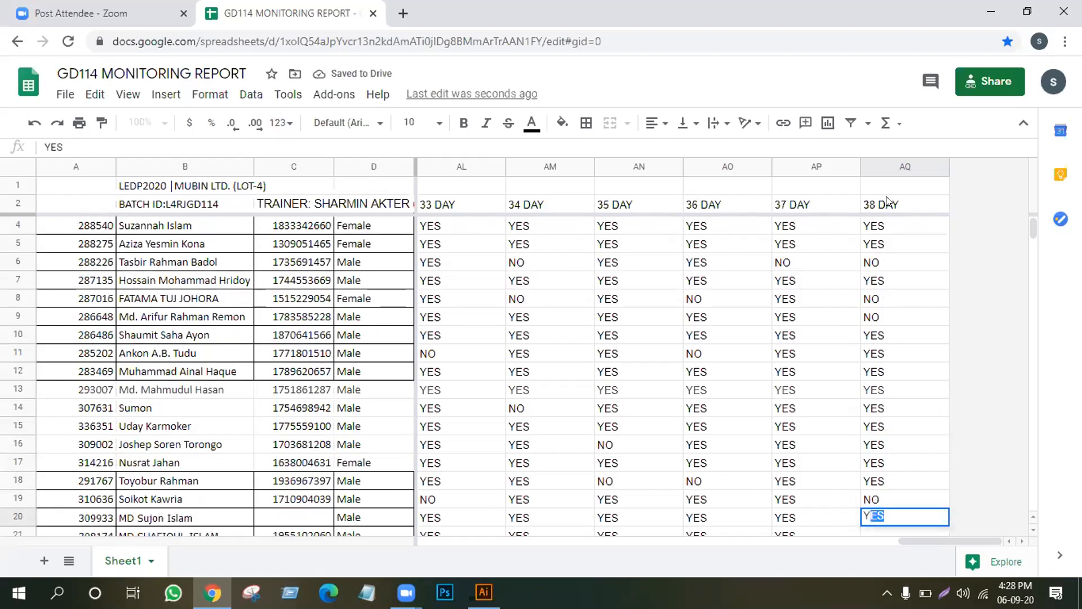
key(Return)
text(YES)
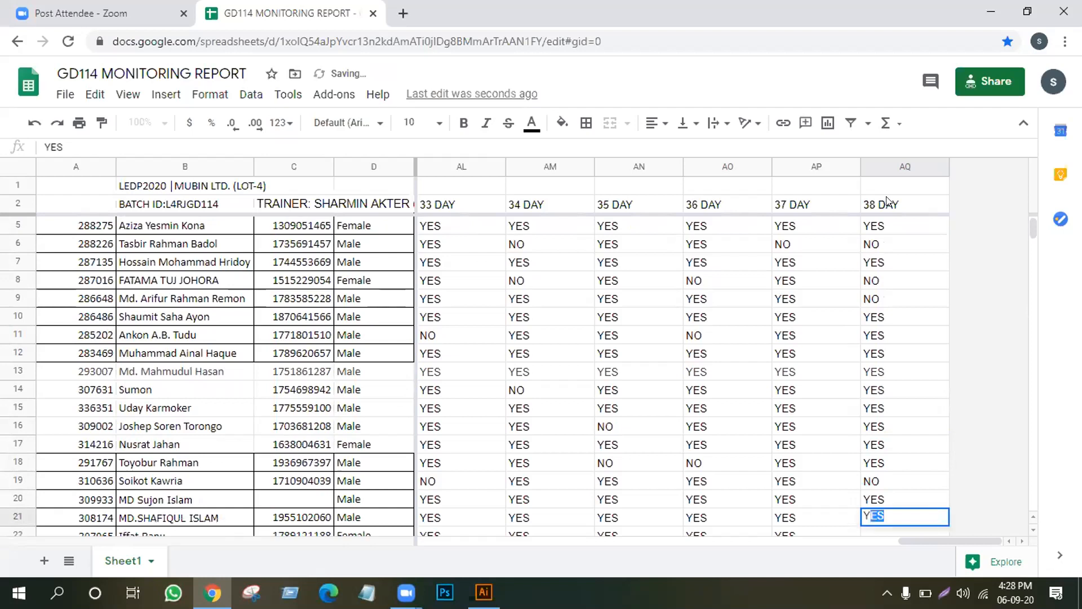
key(Return)
text(YES)
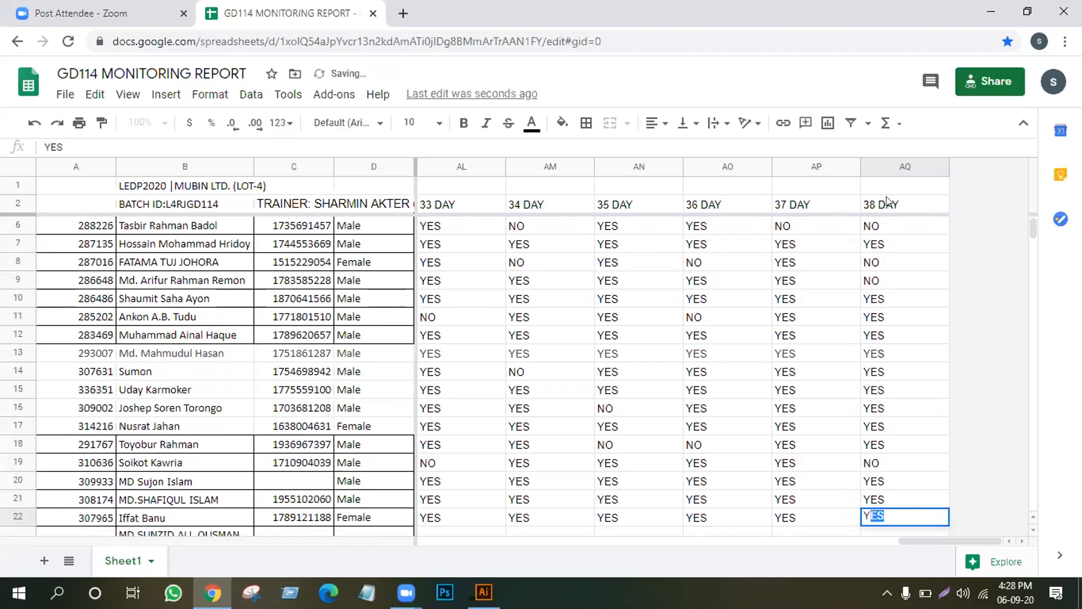
key(Return)
text(NO)
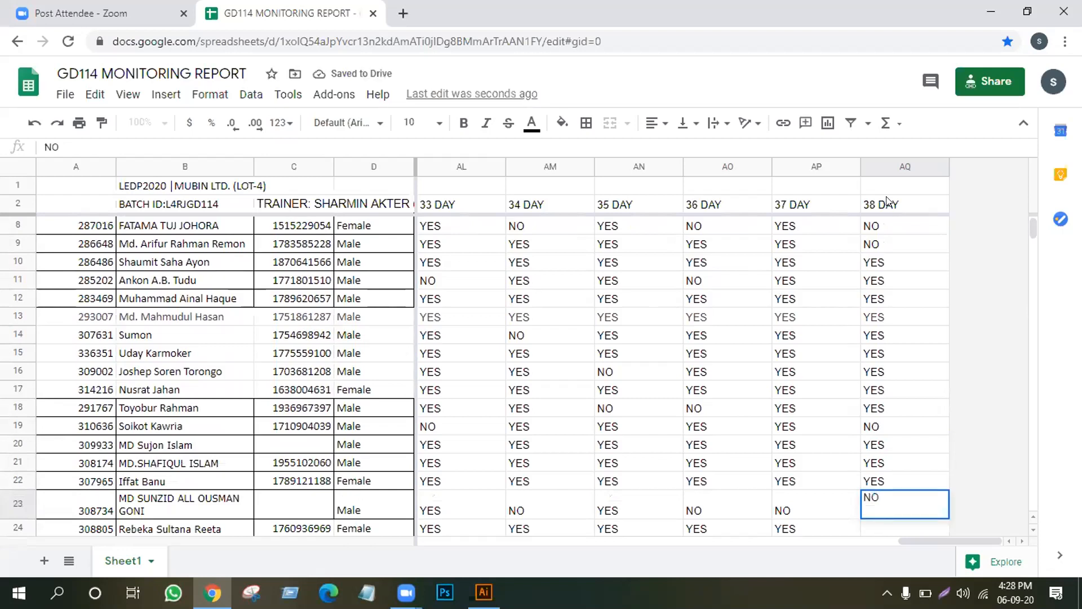
key(Return)
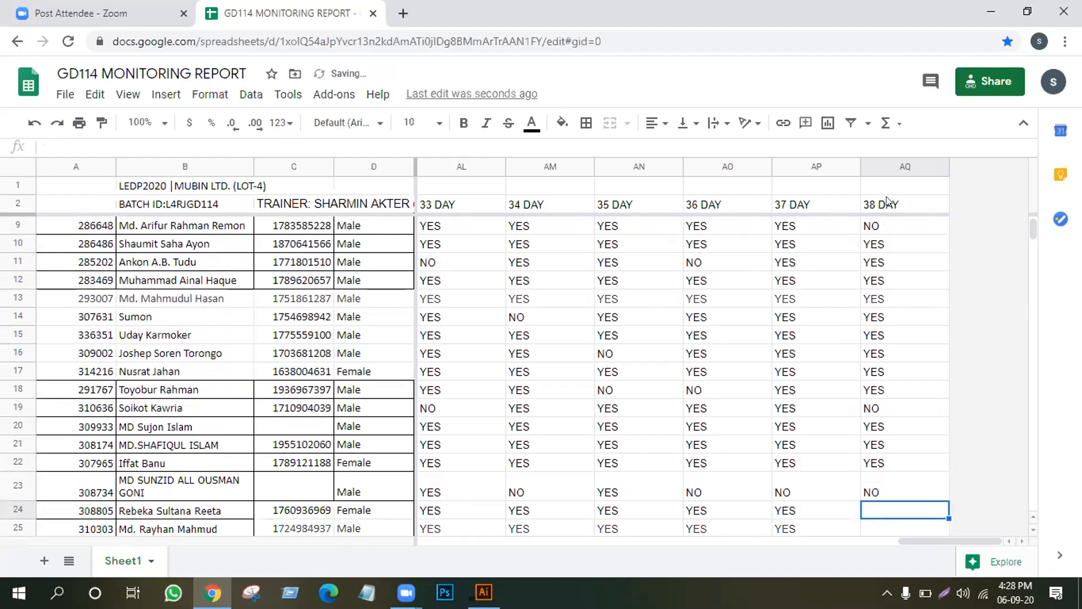
text(YES)
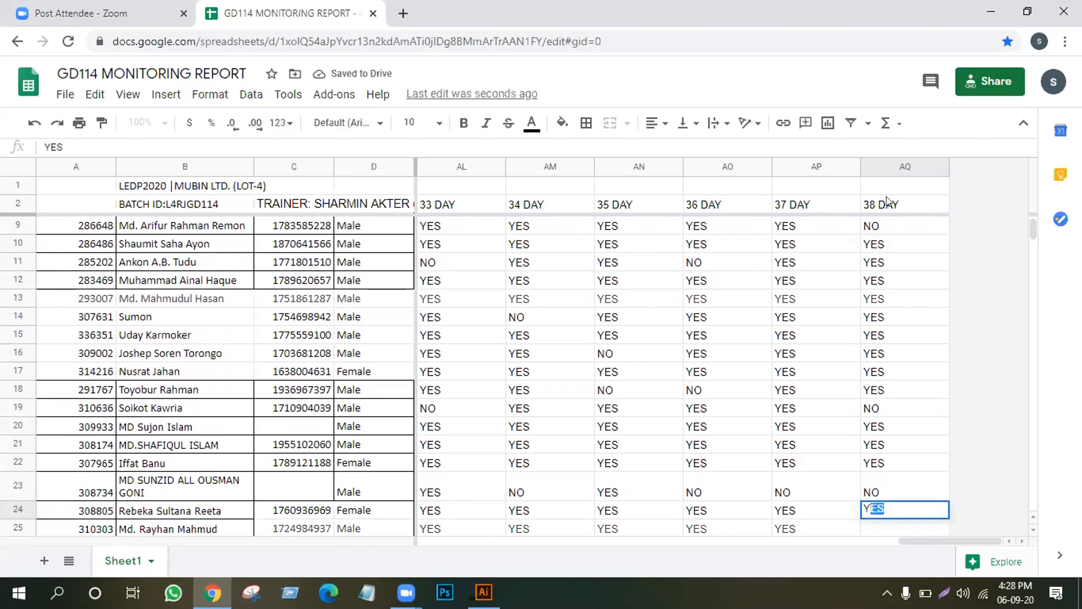
key(Return)
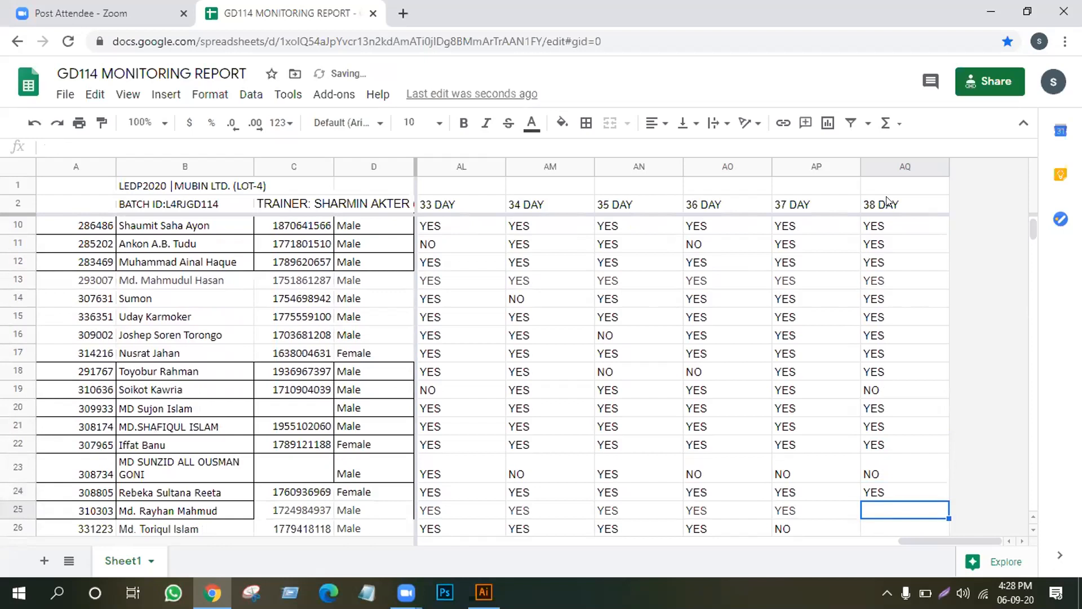
text(NO)
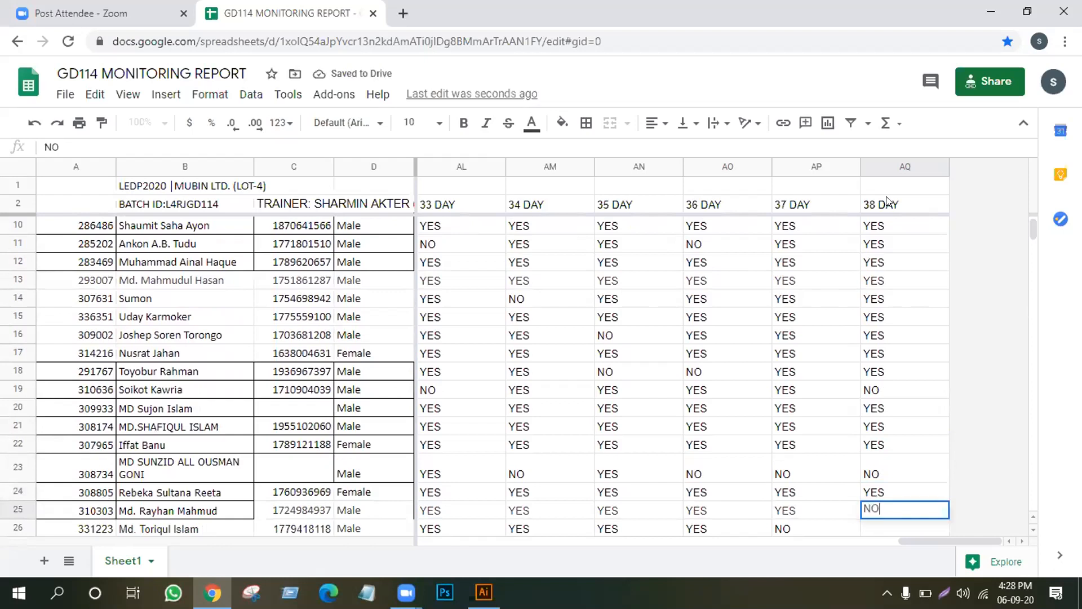
key(Return)
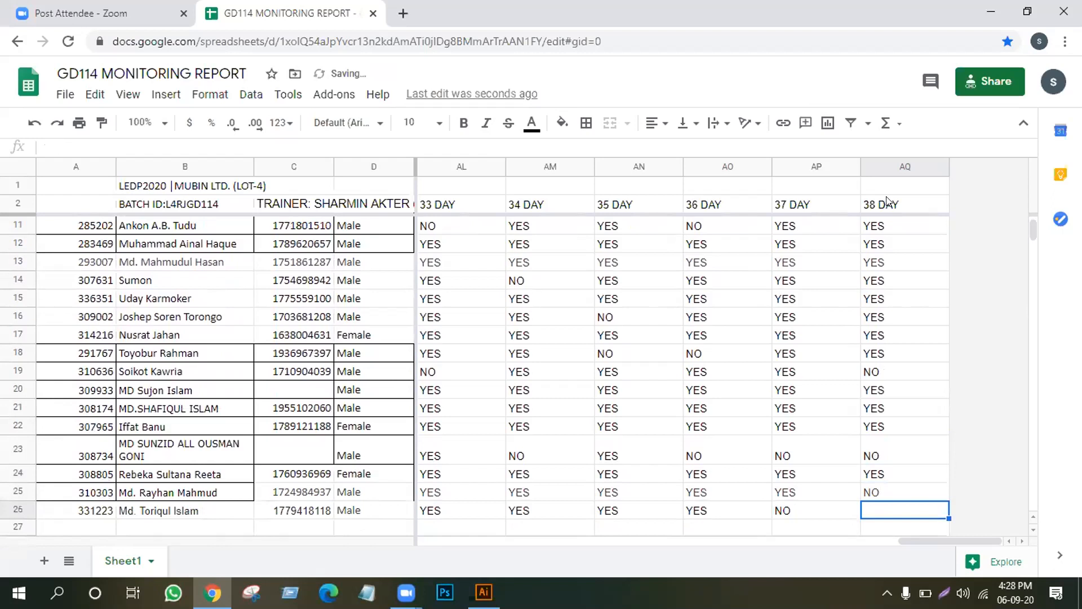
text(YES)
key(Return)
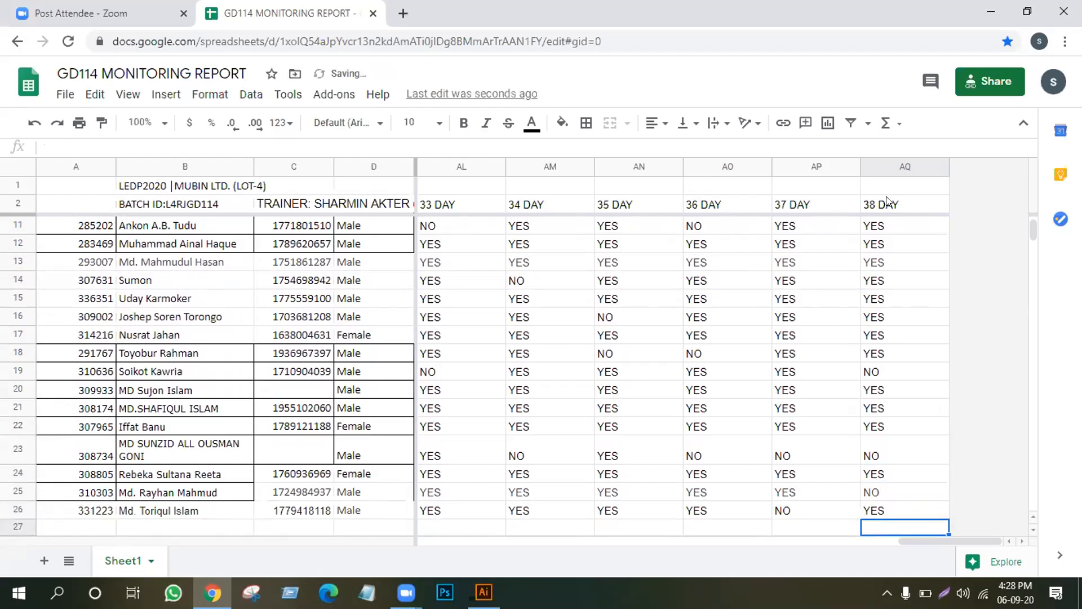
scroll(870, 331, up, 3)
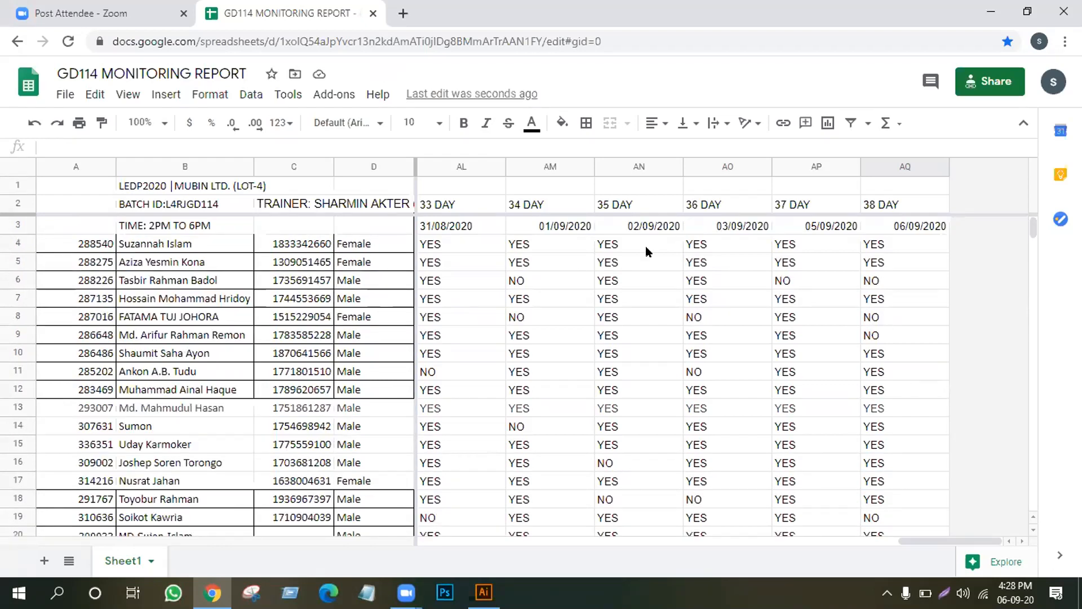
Search Google for 'BERGER PICTURE PNG' in a new tab.
click(402, 14)
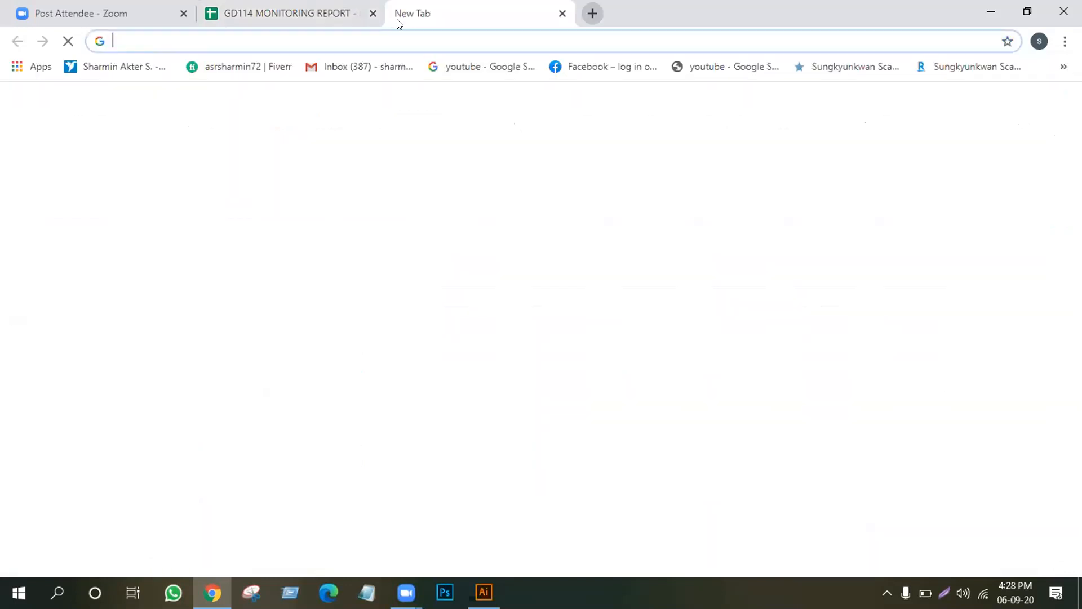
click(340, 35)
text(BE)
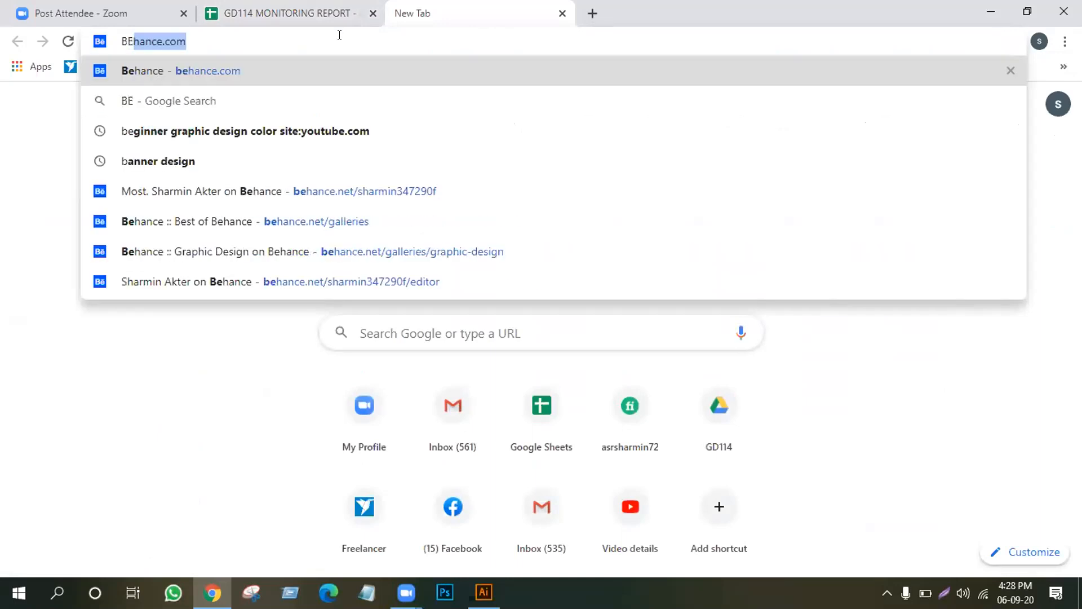
text(RG)
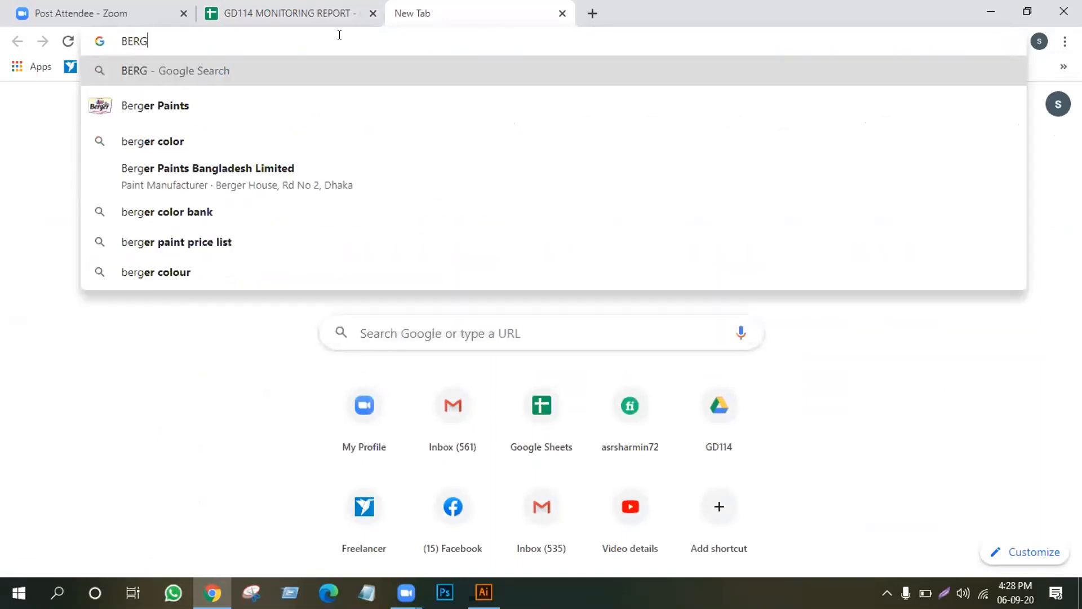
text(ER)
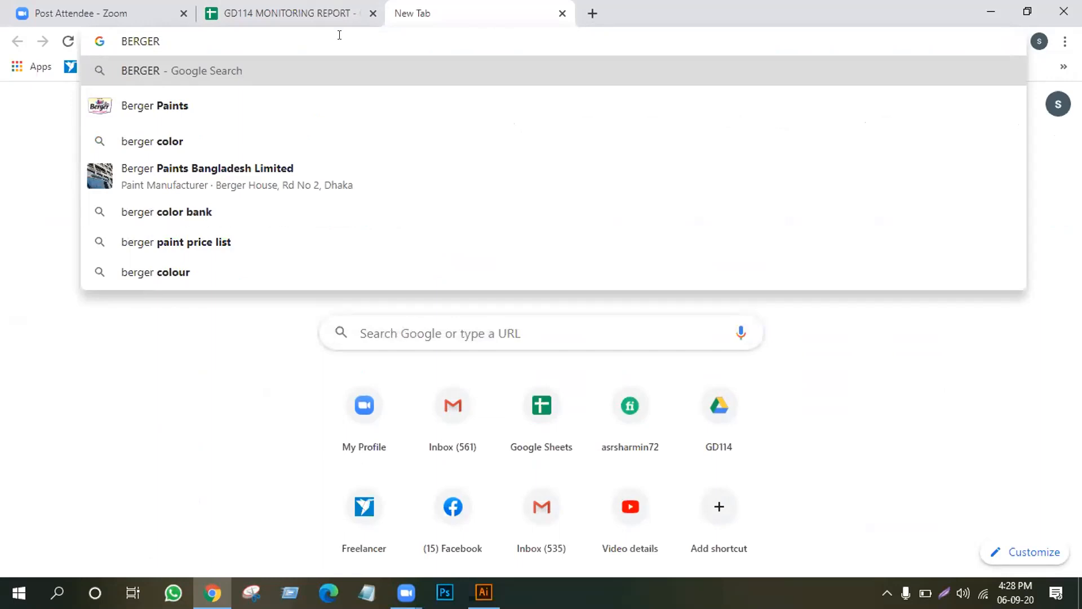
text( PI)
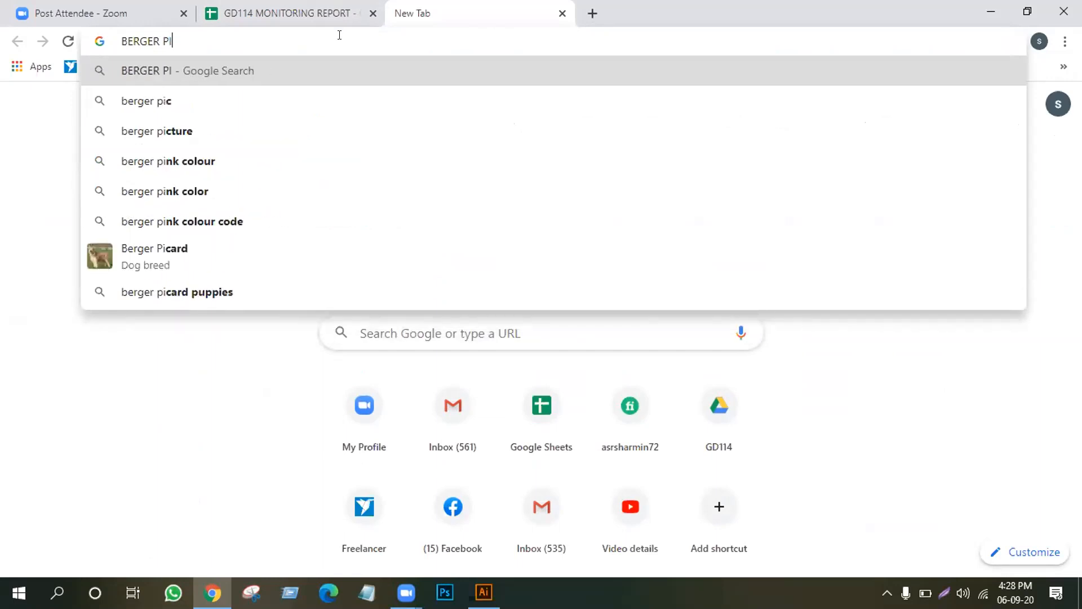
text(CT)
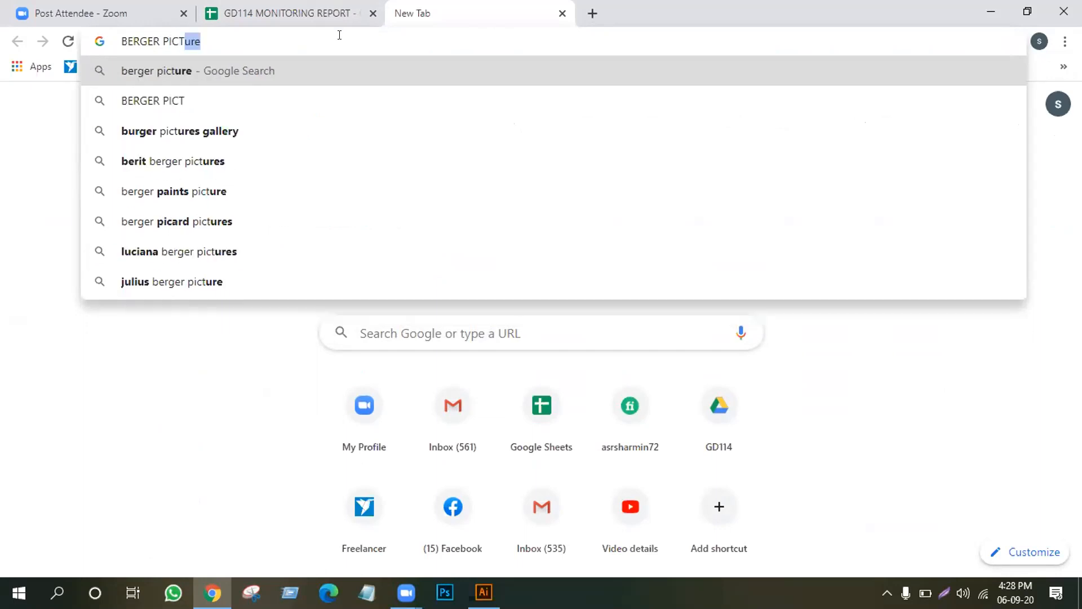
text(URE PNG)
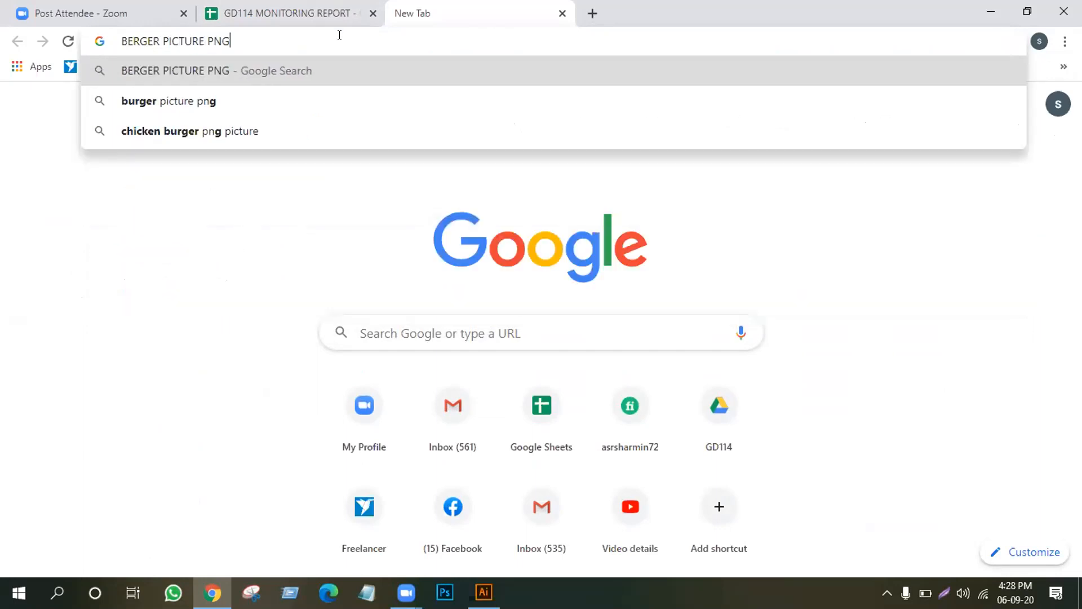
key(Return)
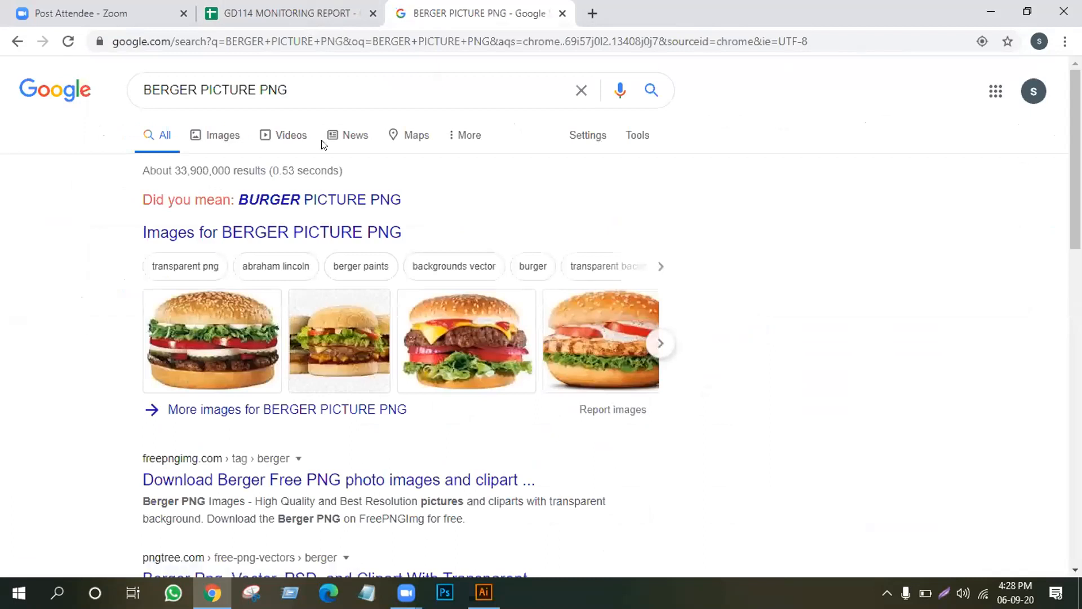
In image results, open the three-burger Junk Food Cartoon clipart preview and bring up its image options.
click(210, 142)
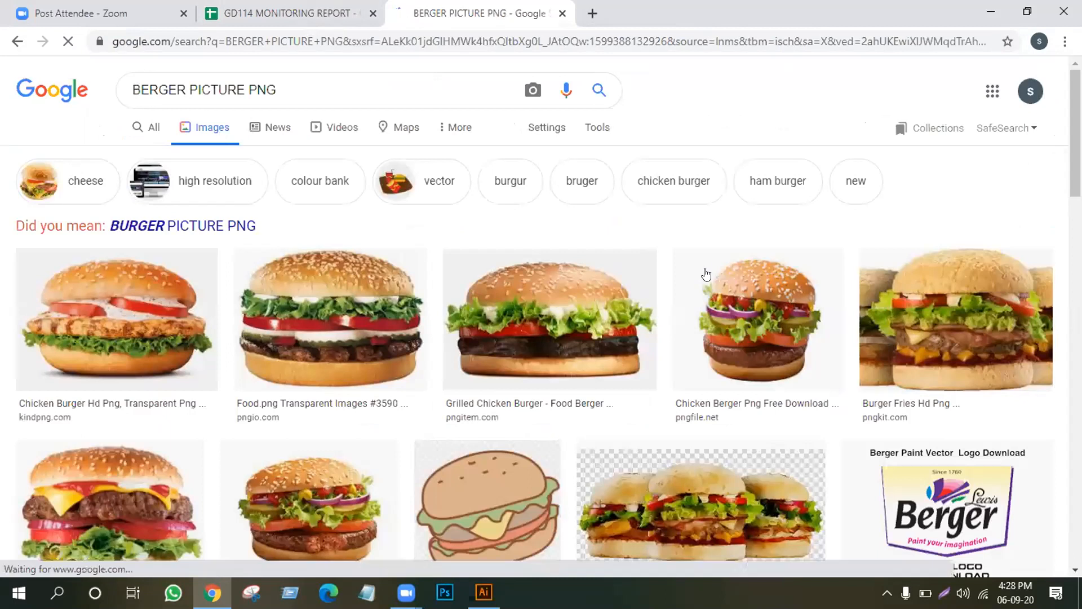
scroll(437, 362, down, 4)
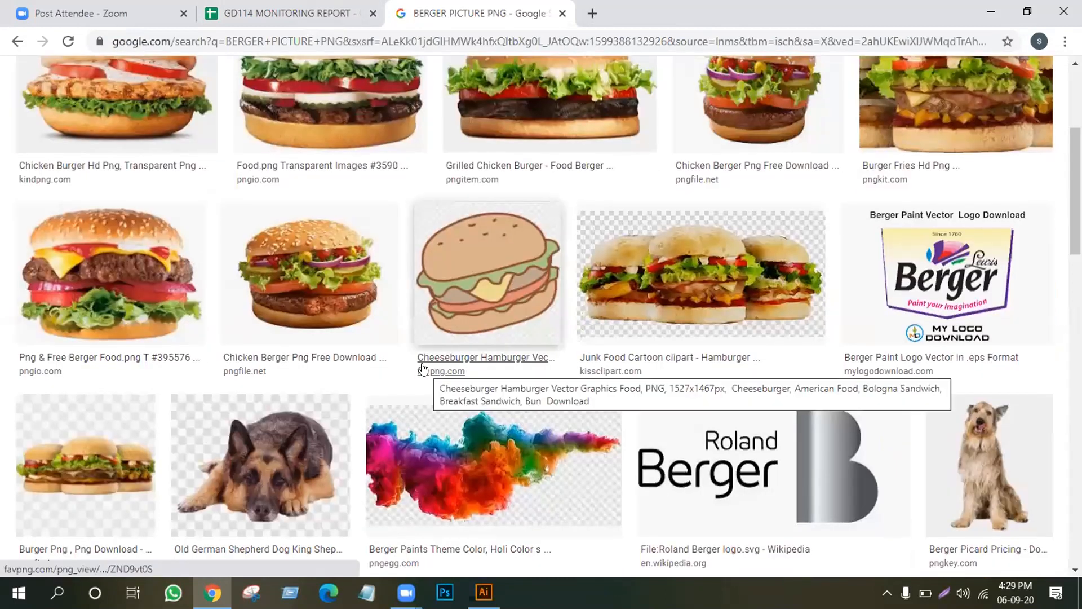
scroll(424, 370, up, 1)
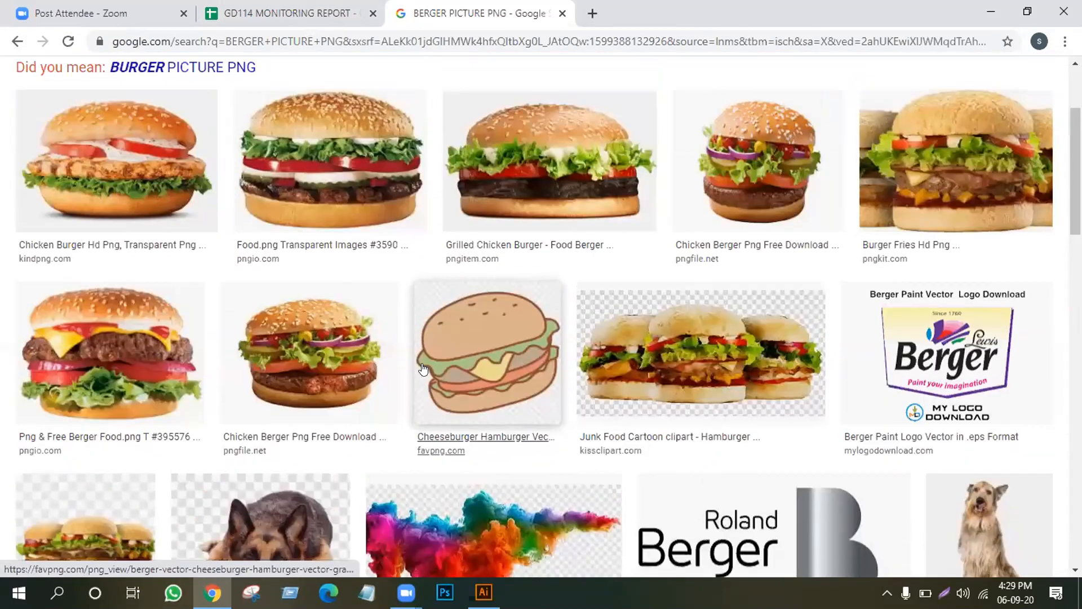
scroll(424, 369, up, 1)
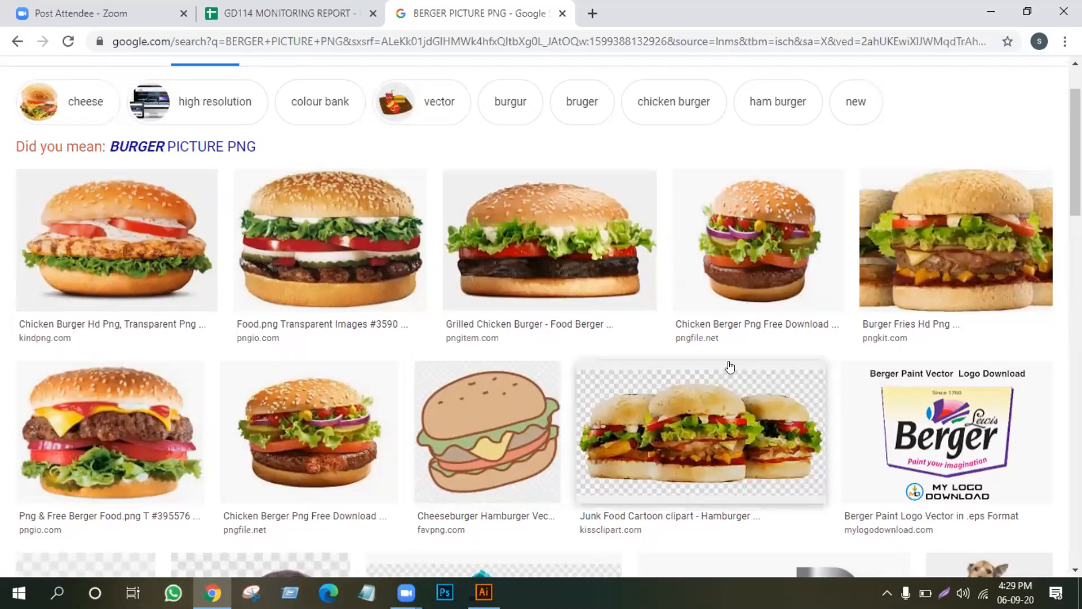
scroll(730, 367, down, 4)
scroll(730, 367, down, 15)
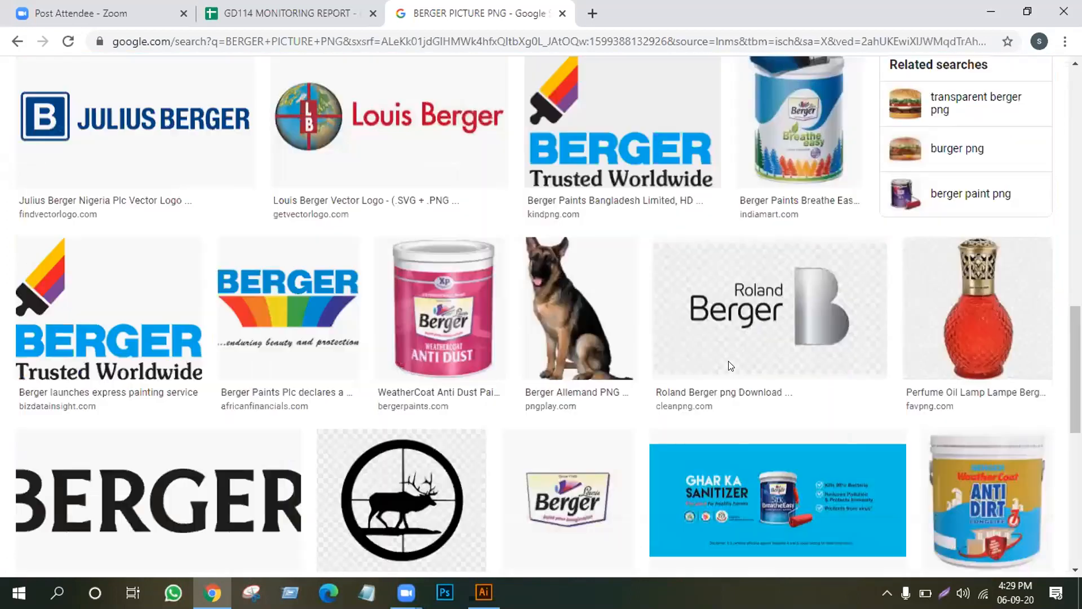
scroll(730, 366, up, 10)
scroll(730, 367, up, 9)
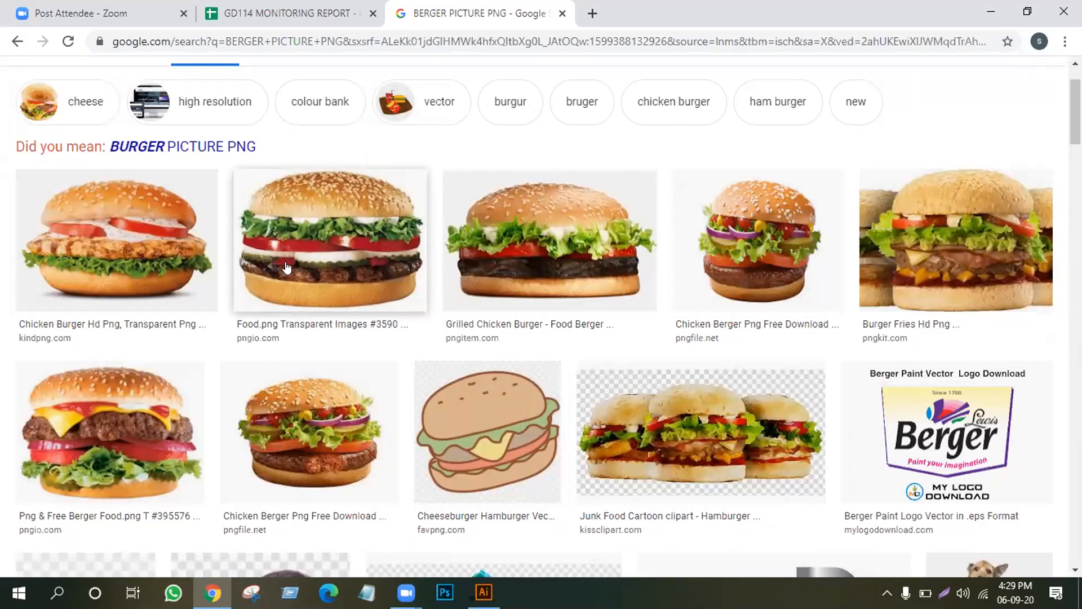
click(678, 429)
scroll(678, 429, down, 5)
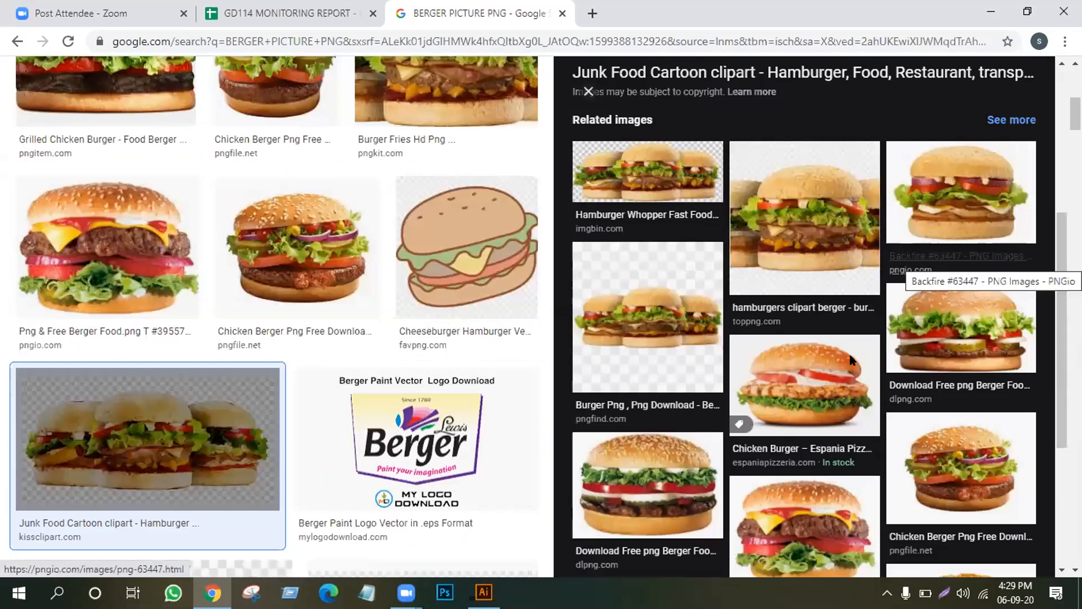
scroll(851, 361, down, 3)
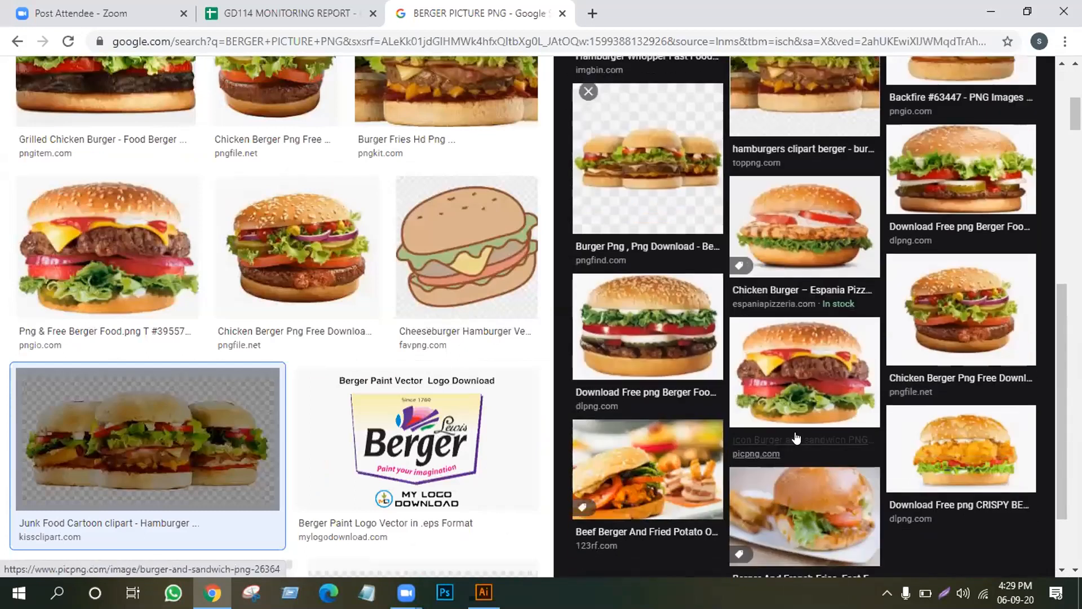
scroll(795, 437, up, 8)
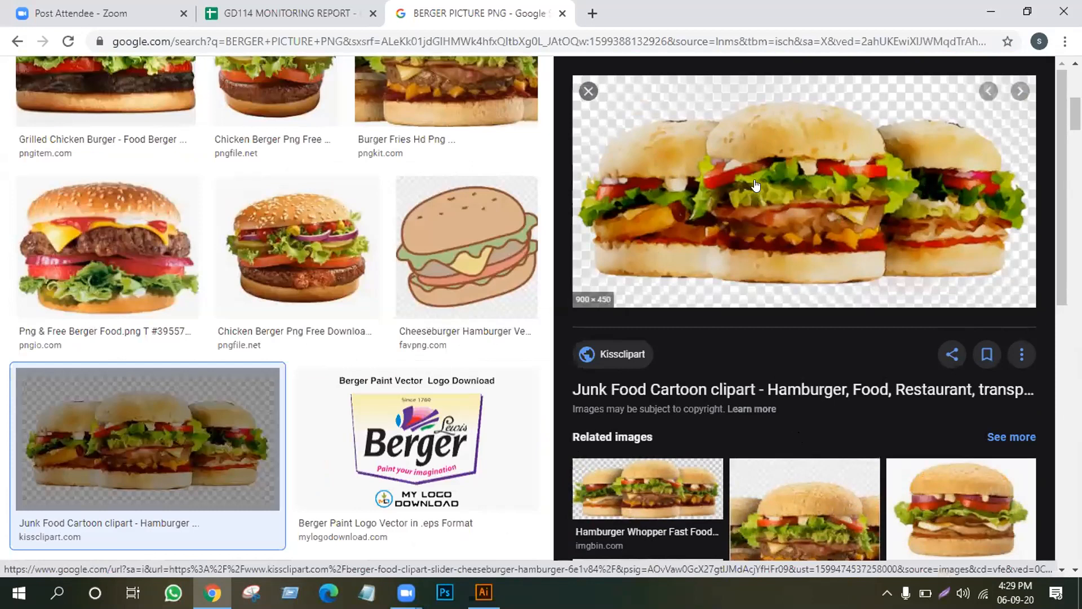
right_click(758, 163)
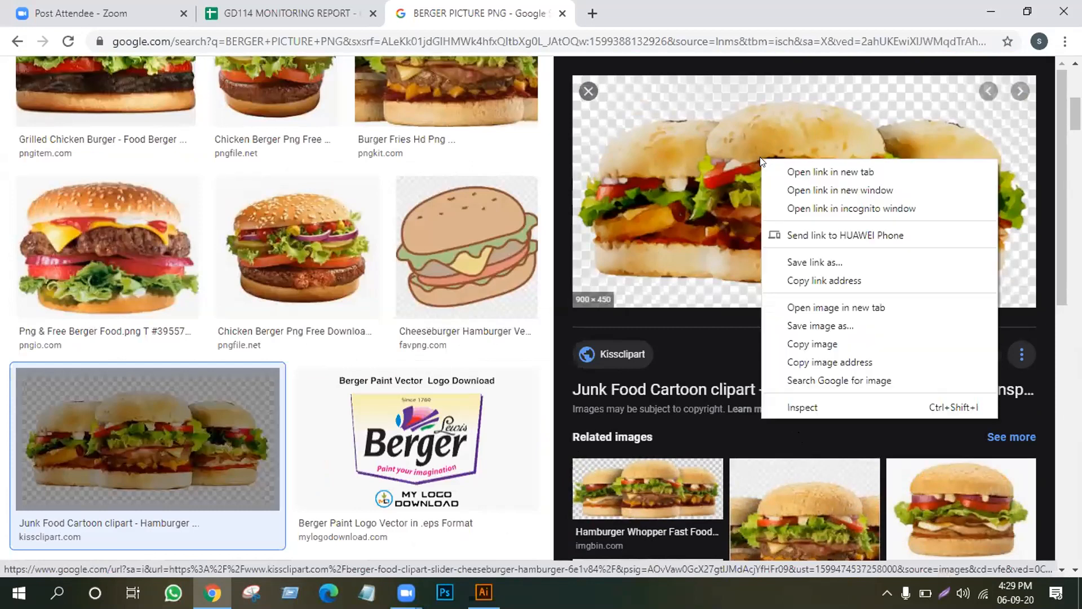
Save the burger clipart to the Desktop as BERGER.png.
click(802, 326)
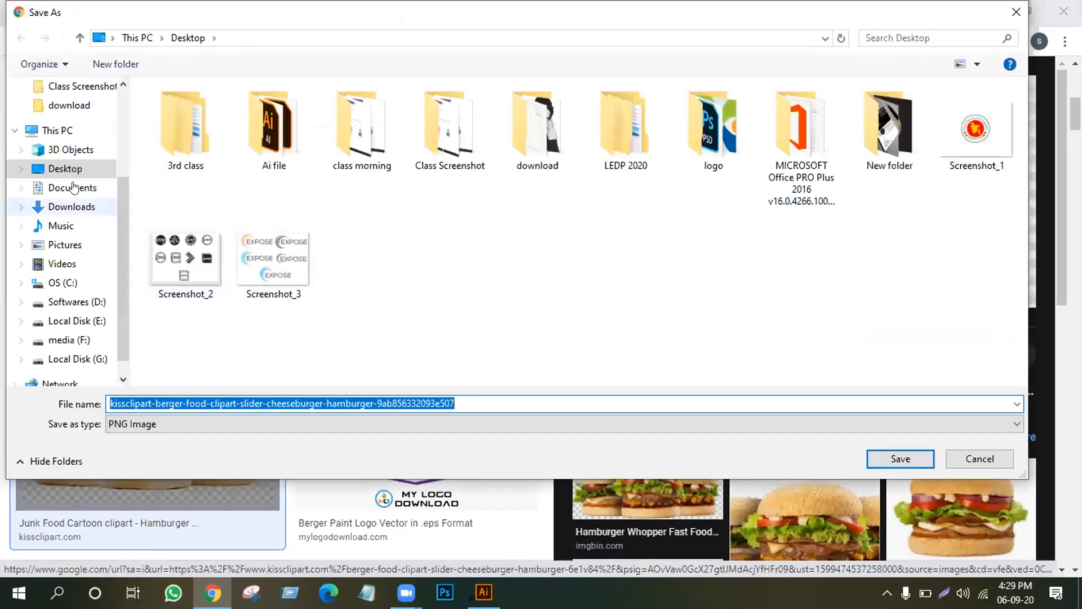
click(76, 167)
drag(454, 404, 116, 368)
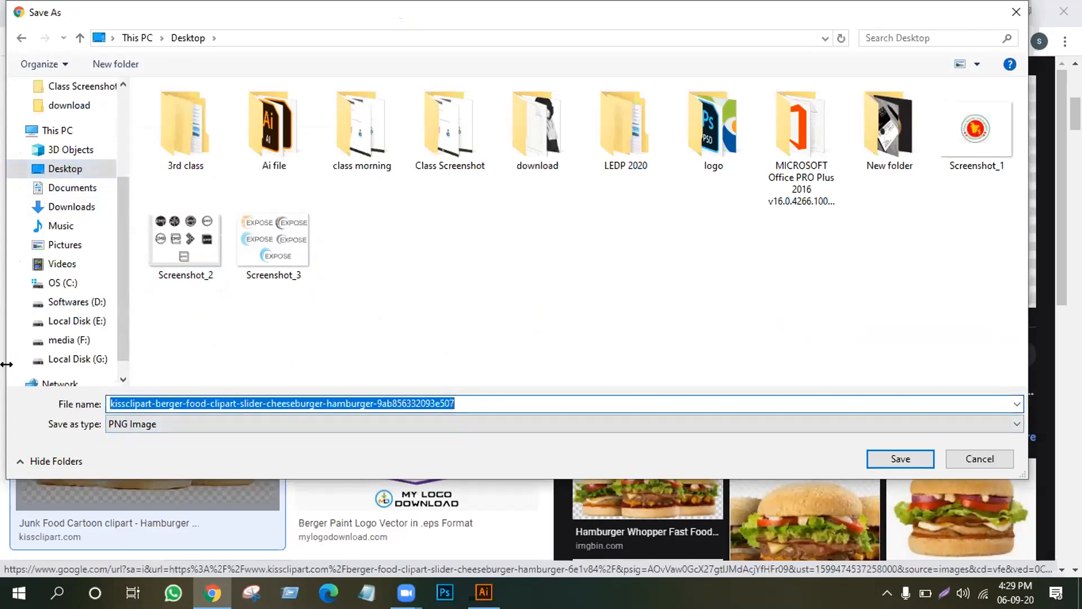
text(BER)
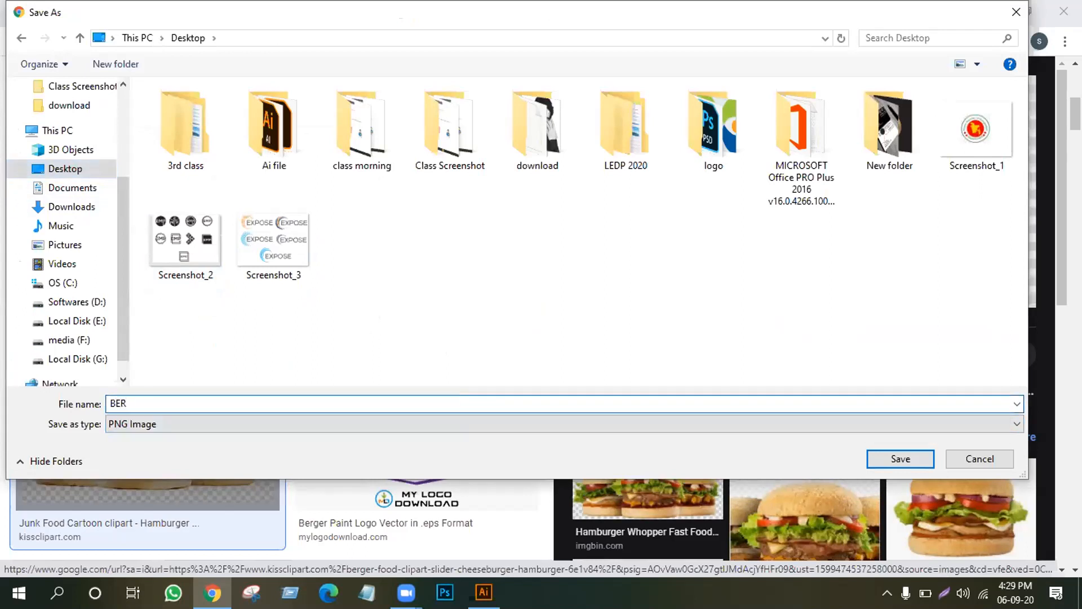
text(GER)
key(Return)
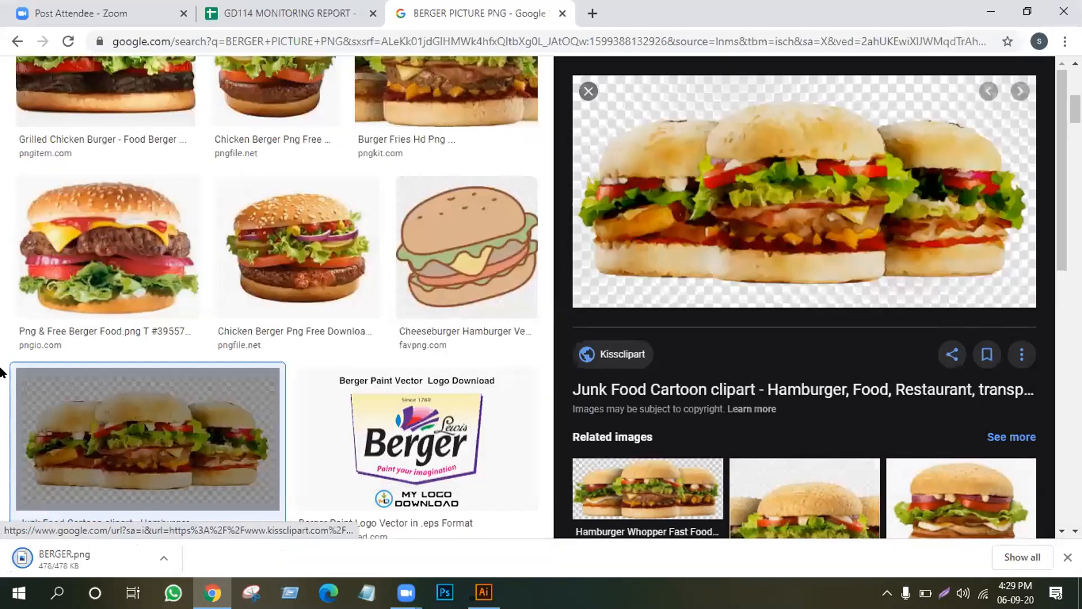
Close the image preview and return to the blank Illustrator document.
click(588, 90)
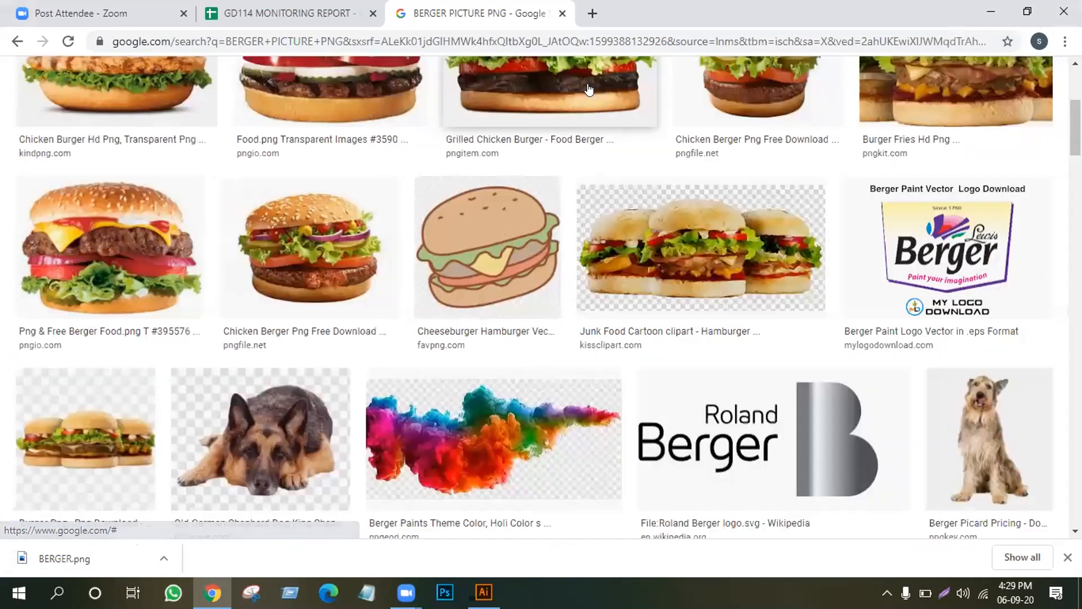
scroll(591, 200, up, 5)
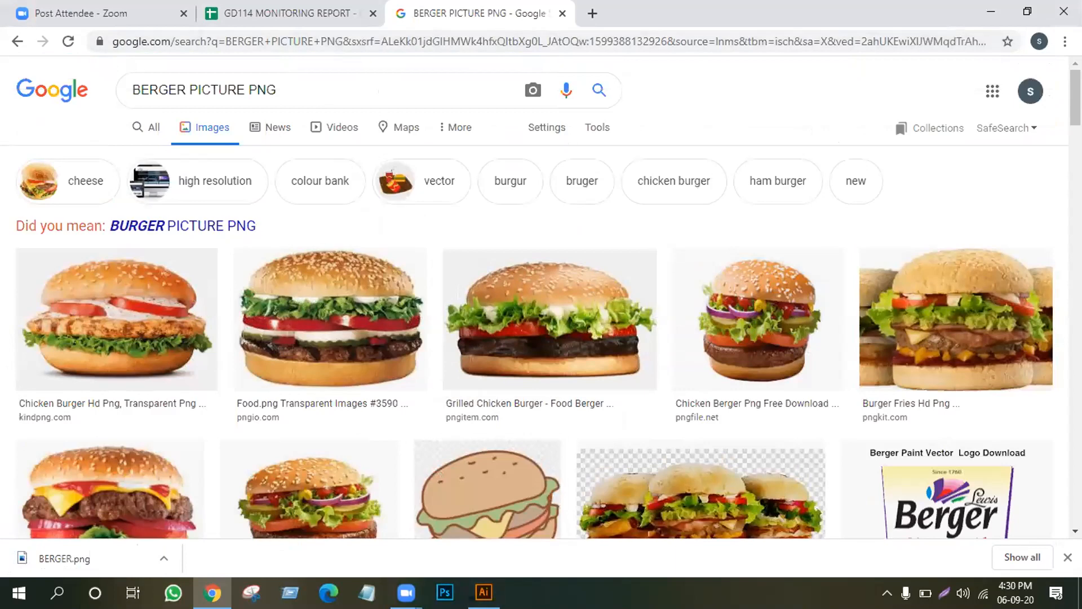
click(483, 592)
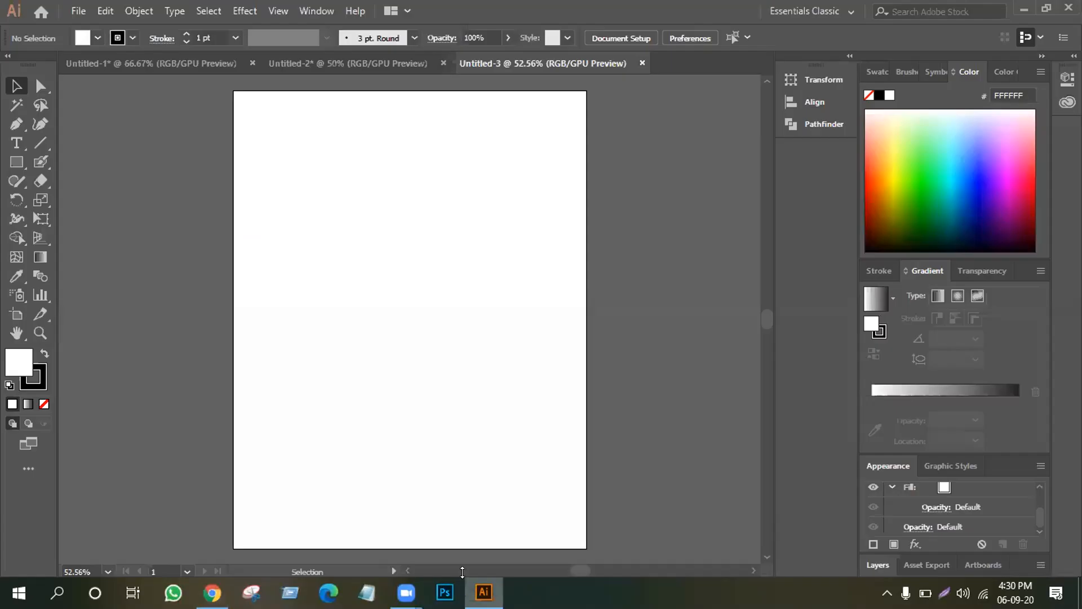